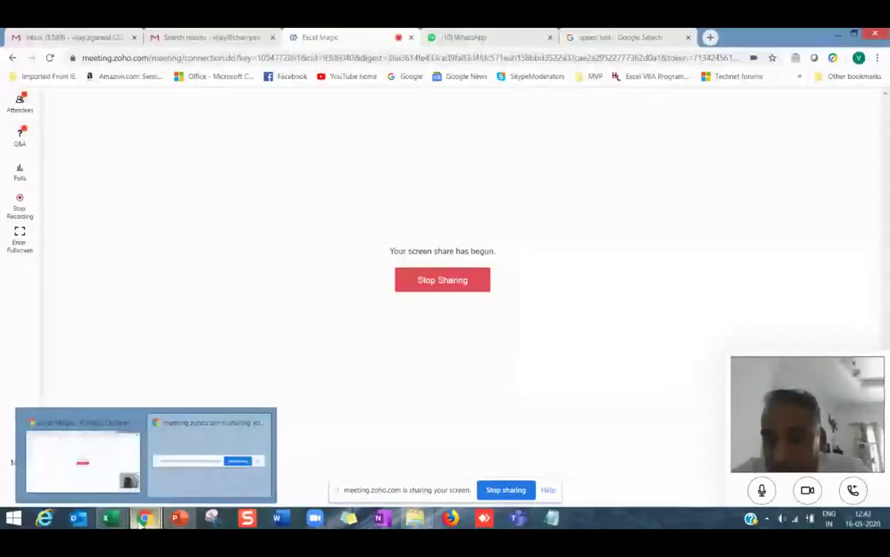
Bring the Kuwait working File workbook forward, view its About sheet, then go to PowerPoint.
{"action": "mouse_move", "coordinate": [115, 524]}
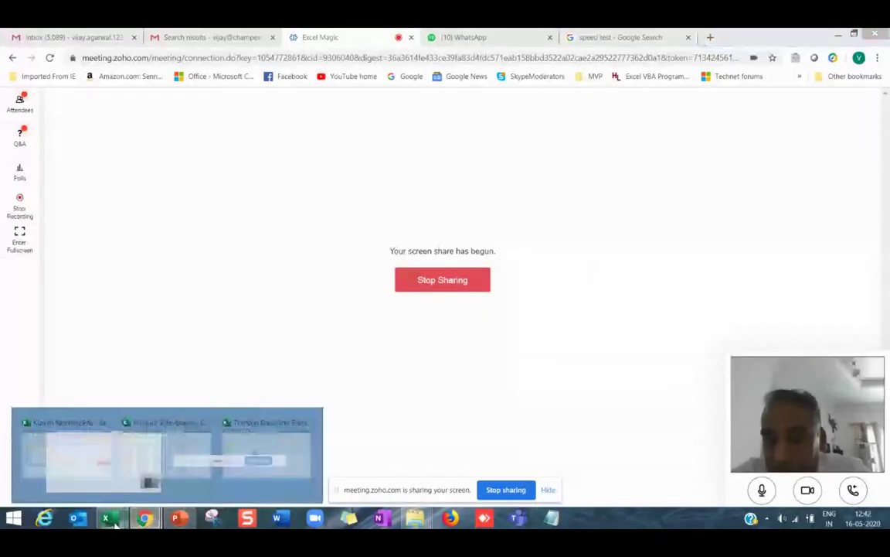
{"action": "left_click", "coordinate": [105, 473]}
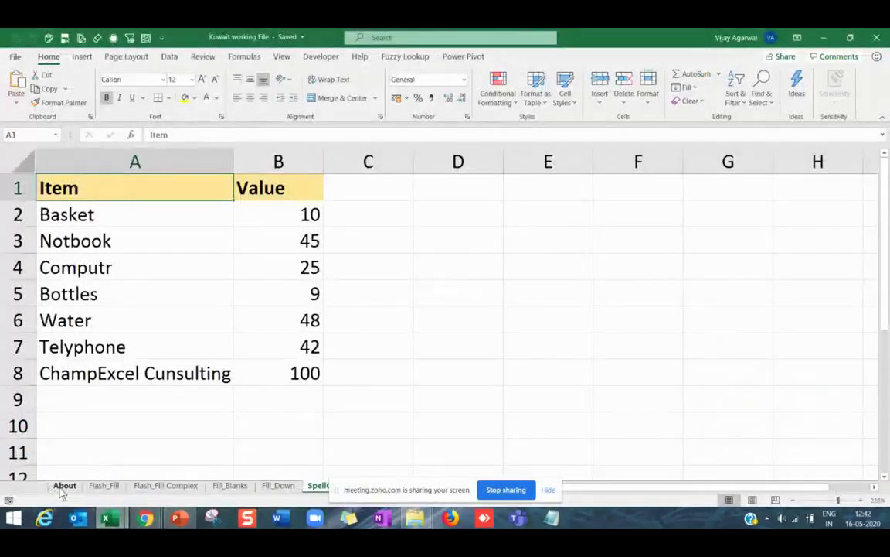
{"action": "left_click", "coordinate": [62, 487]}
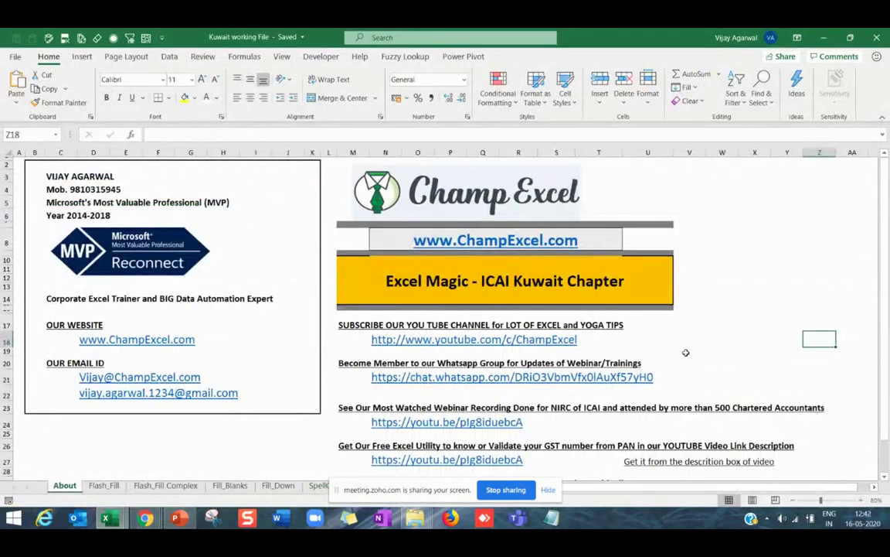
{"action": "left_click", "coordinate": [180, 521]}
Select the Excel Magic title slide and start the slide show from the beginning.
{"action": "left_click", "coordinate": [90, 175]}
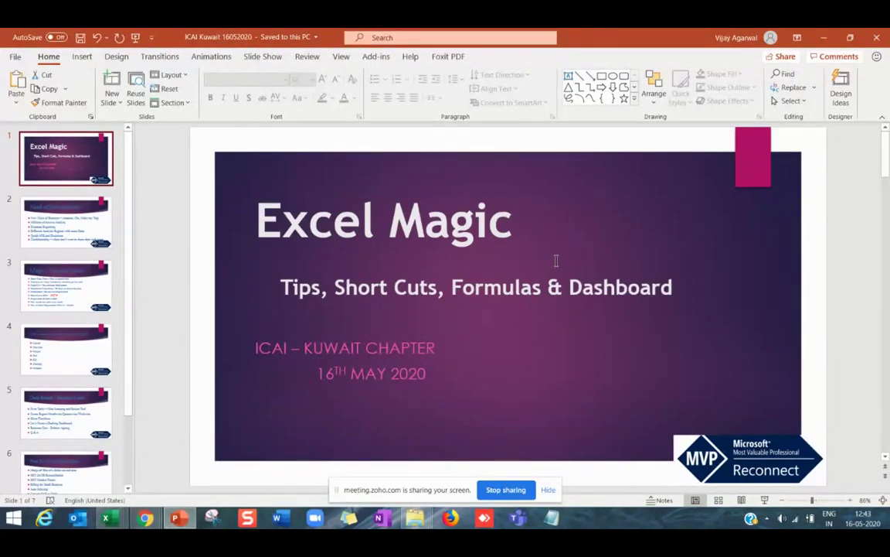
{"action": "key", "text": "F5"}
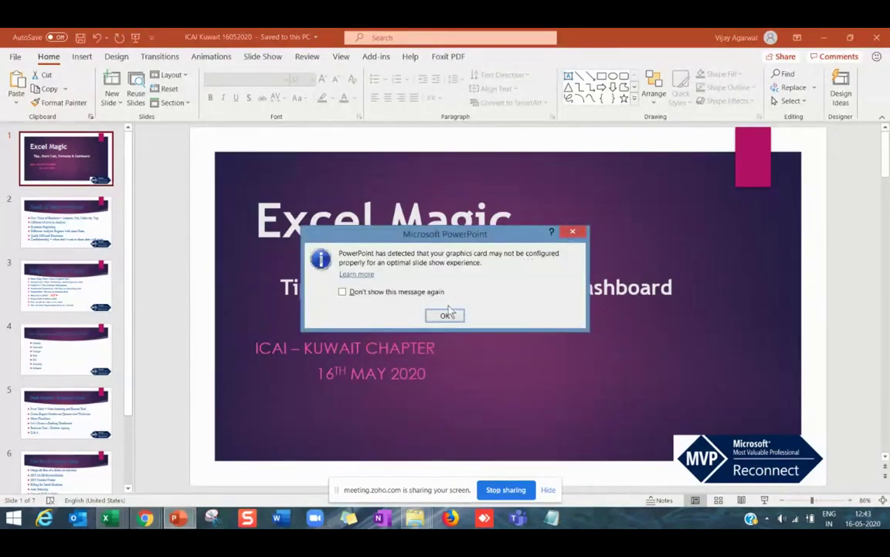
Dismiss the graphics-card warning, present the title slide, then exit back to editing.
{"action": "left_click", "coordinate": [572, 233]}
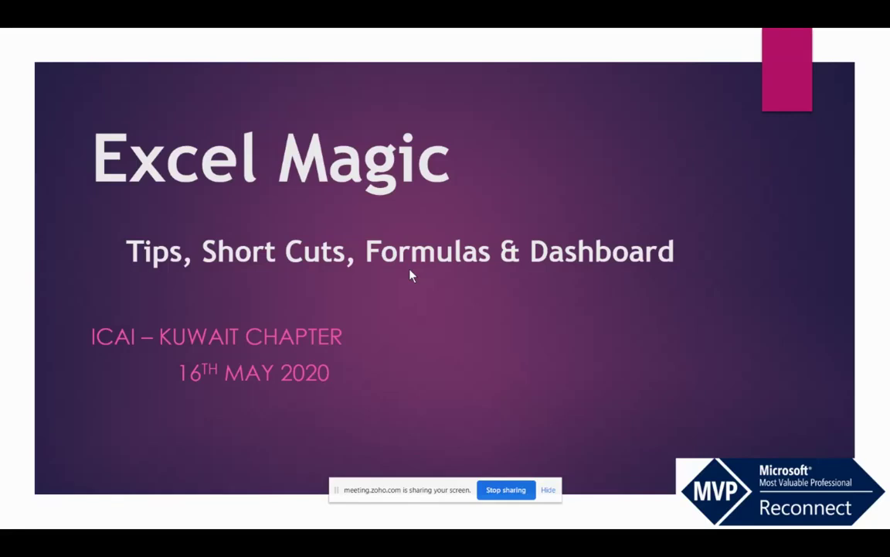
{"action": "key", "text": "Escape"}
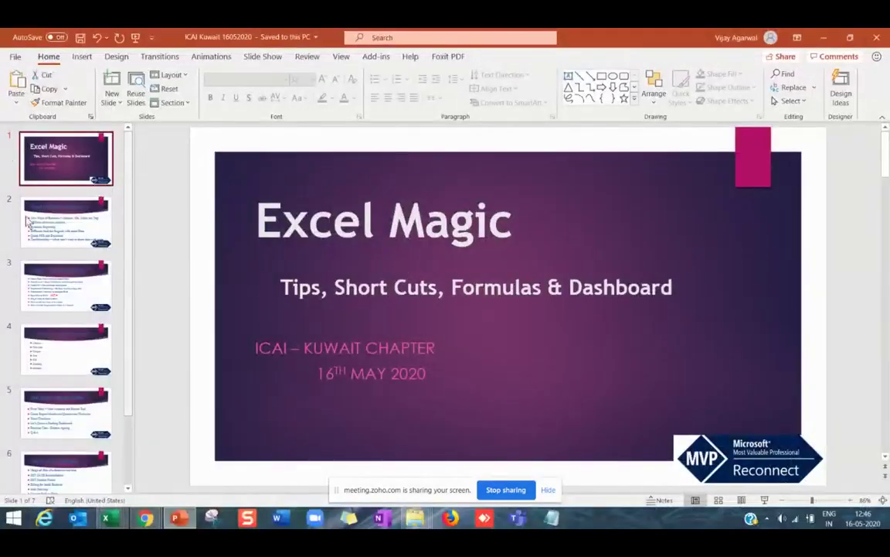
Advance to slide 2, Need of Data Analytics.
{"action": "key", "text": "Page_Down"}
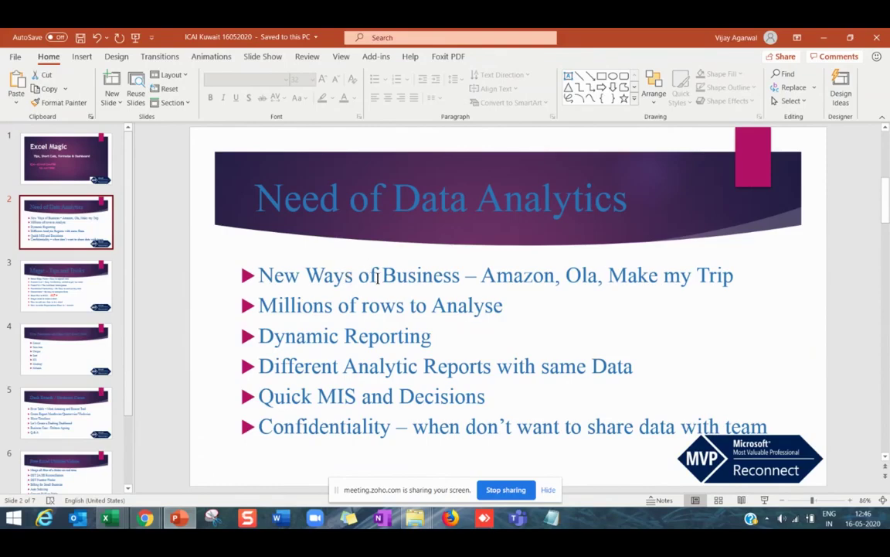
Present slide 2 from the current slide with Shift+F5, then exit back to editing.
{"action": "key", "text": "shift+F5"}
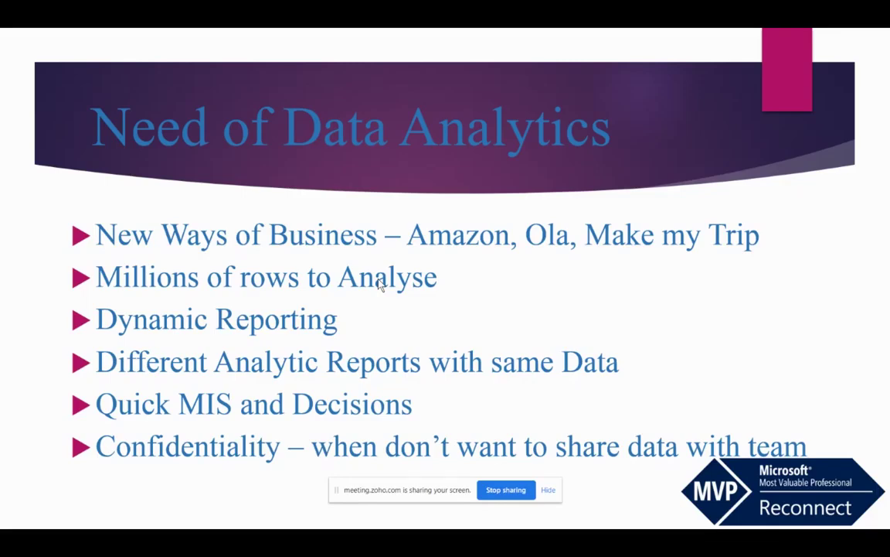
{"action": "key", "text": "Escape"}
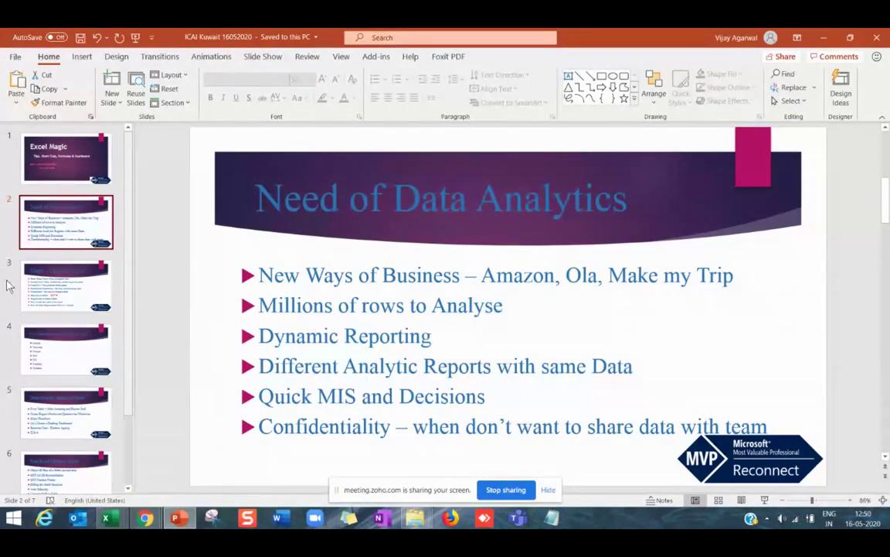
Select the slide 3 thumbnail, Magic - Tips and Tricks.
{"action": "left_click", "coordinate": [97, 288]}
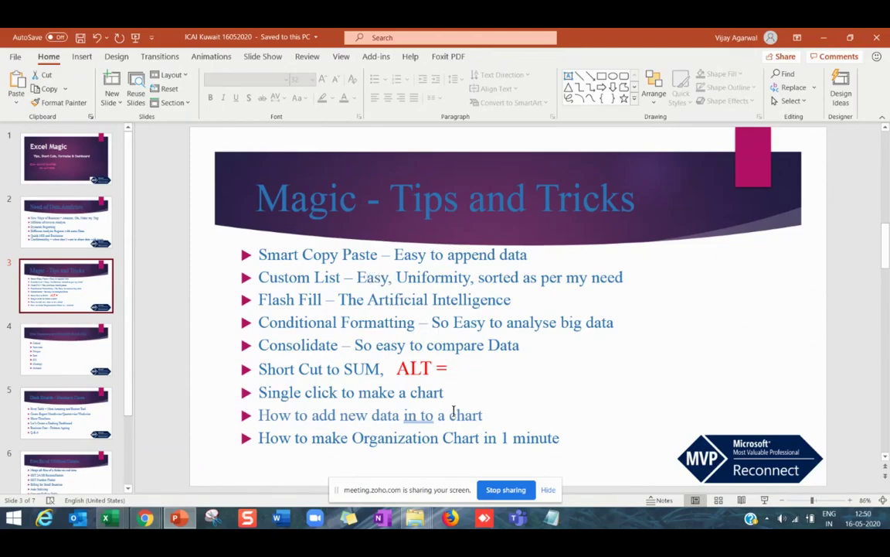
{"action": "mouse_move", "coordinate": [425, 523]}
Search the Training Excel folder for 'smart' and open the smart copy paste workbook.
{"action": "mouse_move", "coordinate": [404, 525]}
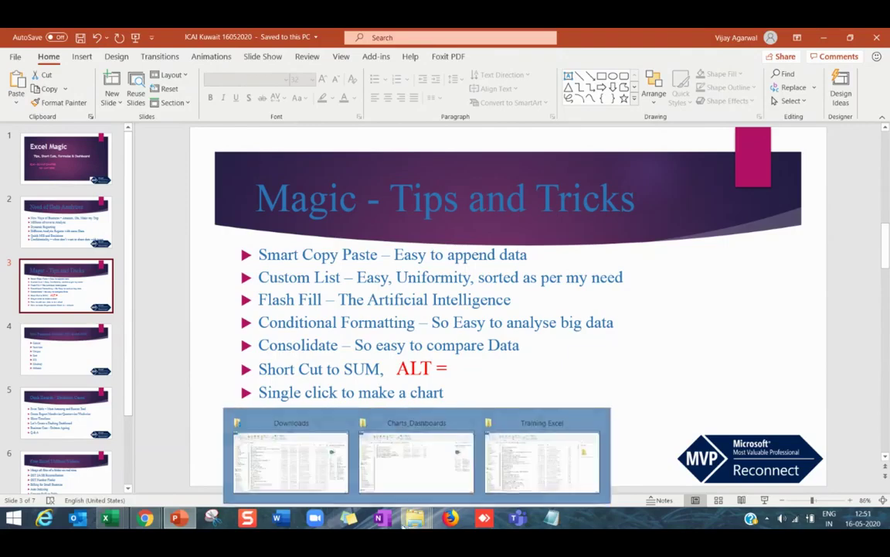
{"action": "left_click", "coordinate": [509, 464]}
{"action": "left_click", "coordinate": [800, 116]}
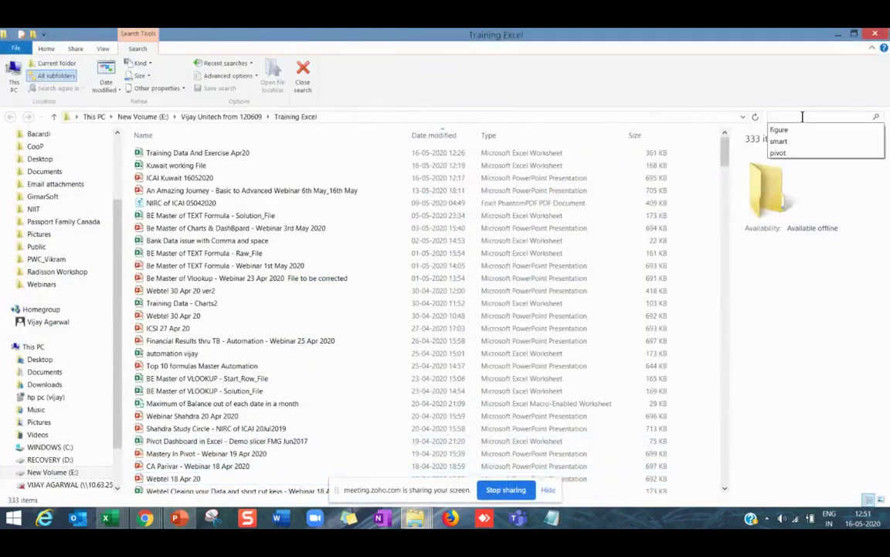
{"action": "type", "text": "smart"}
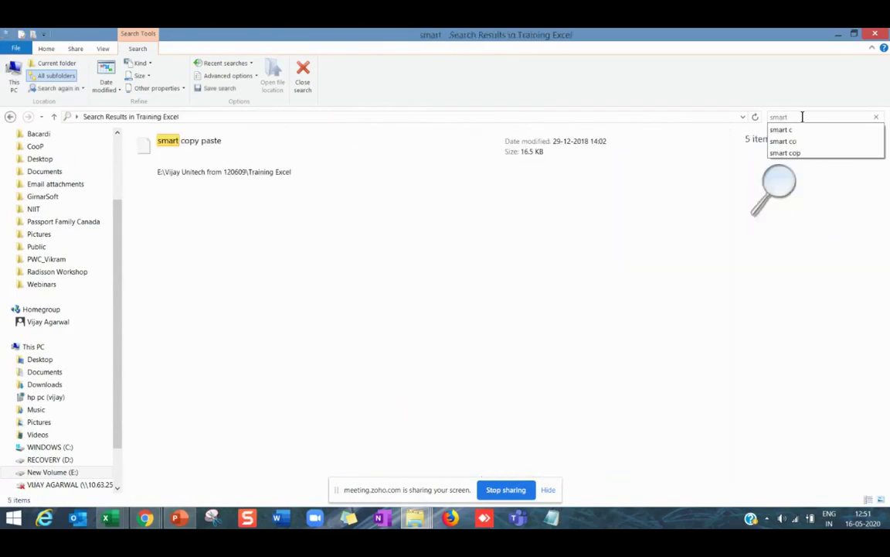
{"action": "left_click", "coordinate": [223, 160]}
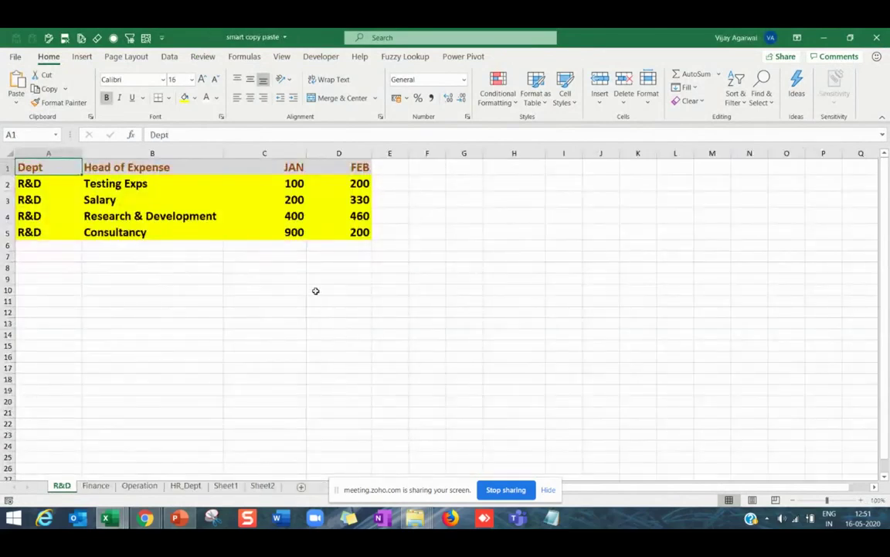
Select the R&D expense table, then the Dept and Head of Expense names A1:B4.
{"action": "left_click", "coordinate": [314, 290]}
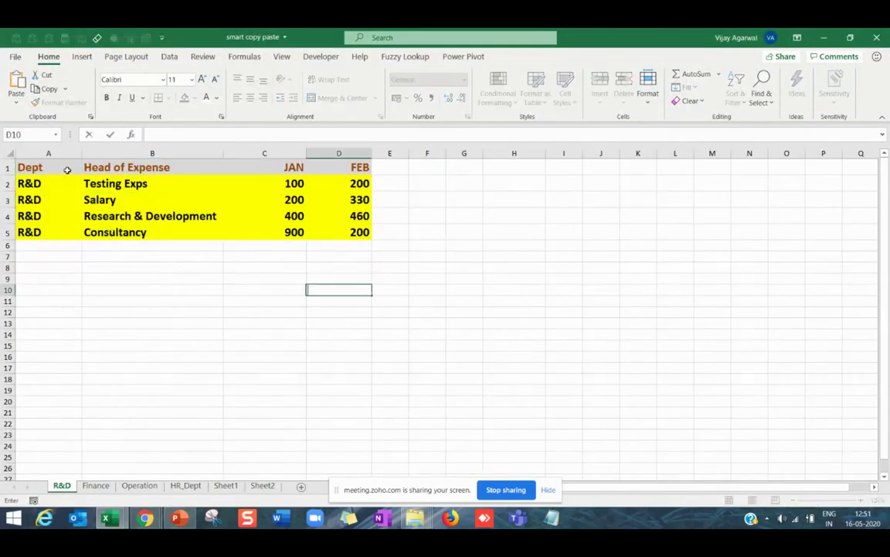
{"action": "left_click_drag", "start_coordinate": [68, 170], "coordinate": [377, 244]}
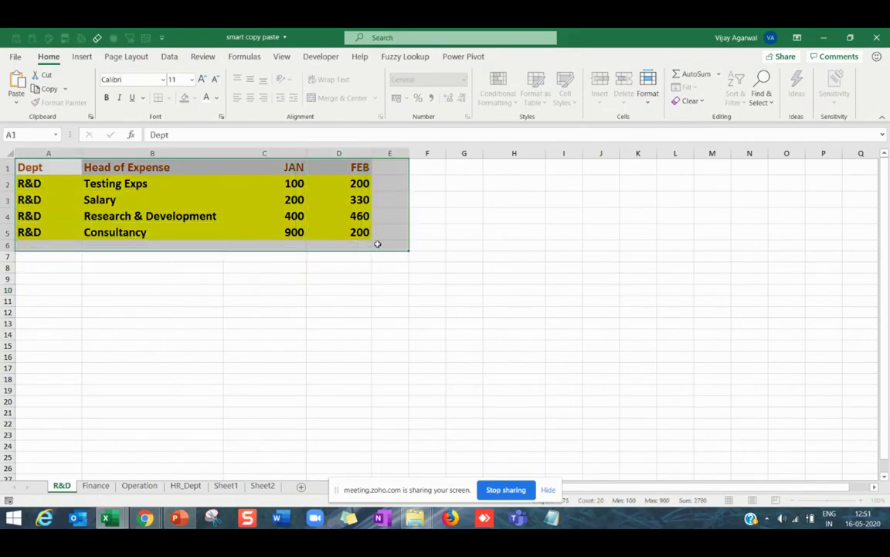
{"action": "left_click", "coordinate": [349, 246]}
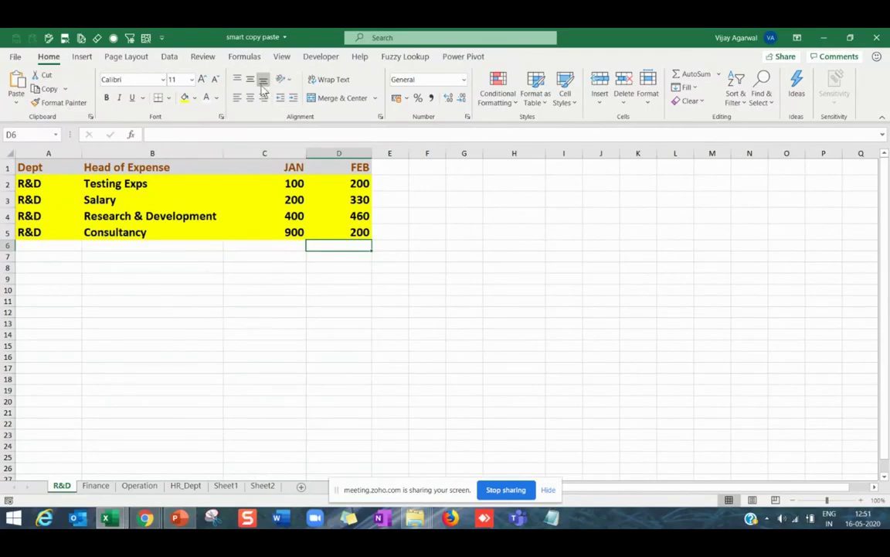
{"action": "scroll", "coordinate": [170, 313], "scroll_direction": "up", "scroll_amount": 2, "text": "ctrl"}
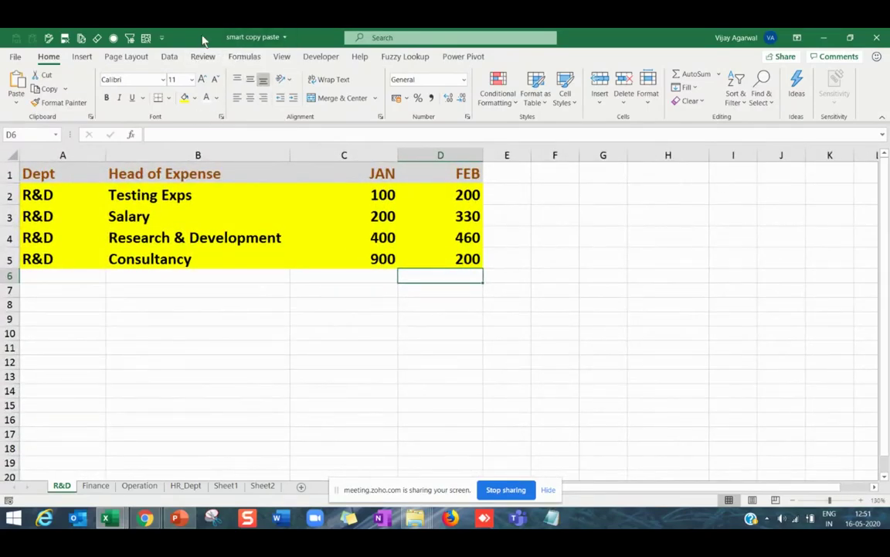
{"action": "left_click", "coordinate": [81, 232]}
{"action": "left_click_drag", "start_coordinate": [66, 173], "coordinate": [420, 254]}
{"action": "left_click", "coordinate": [201, 332]}
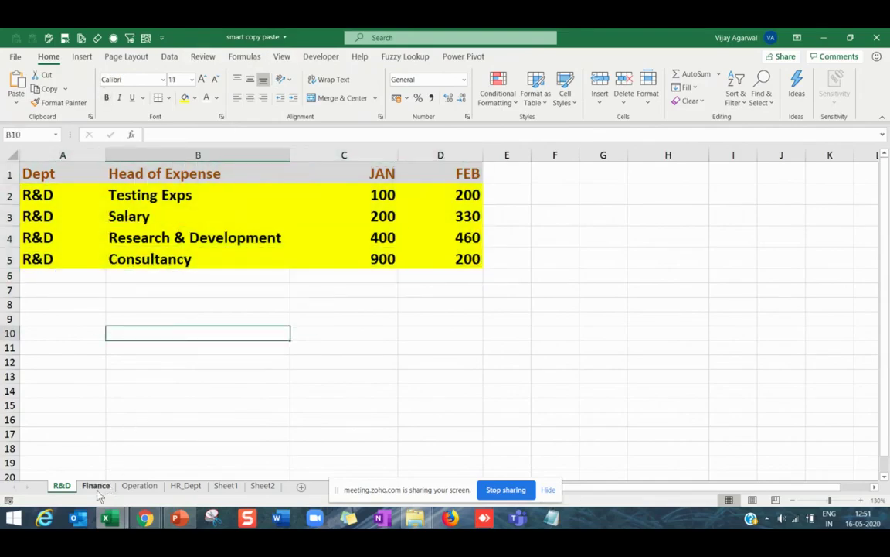
{"action": "left_click", "coordinate": [65, 202]}
{"action": "left_click", "coordinate": [116, 217]}
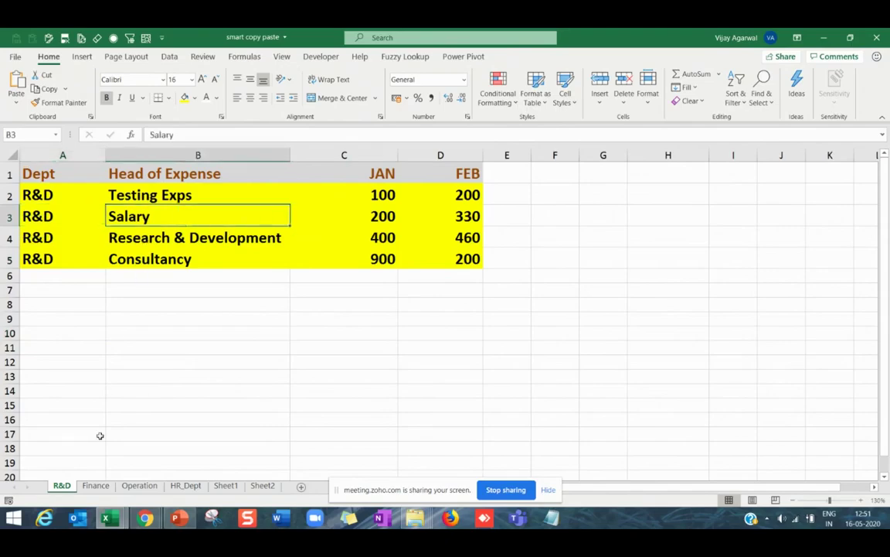
Browse the Finance and Operation sheets, ending on HR_Dept's Gifts cell.
{"action": "left_click", "coordinate": [95, 486]}
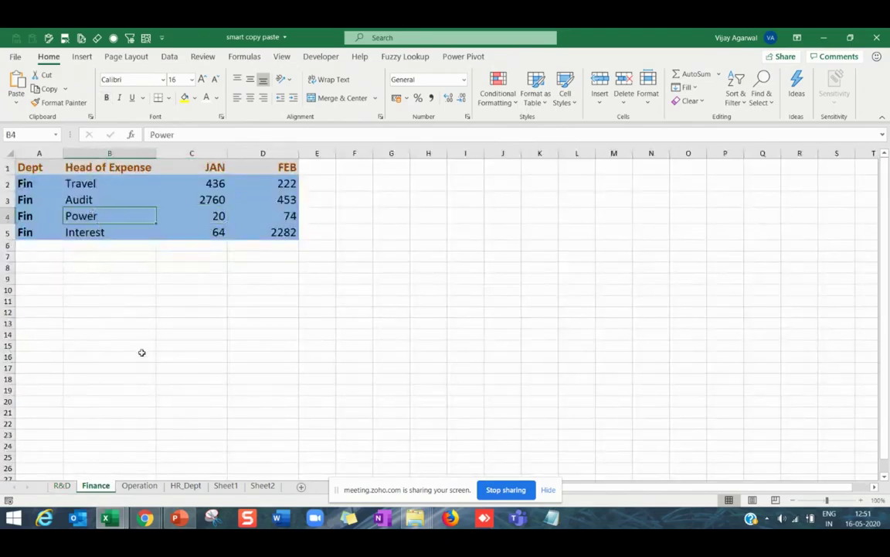
{"action": "left_click", "coordinate": [148, 487]}
{"action": "left_click", "coordinate": [185, 486]}
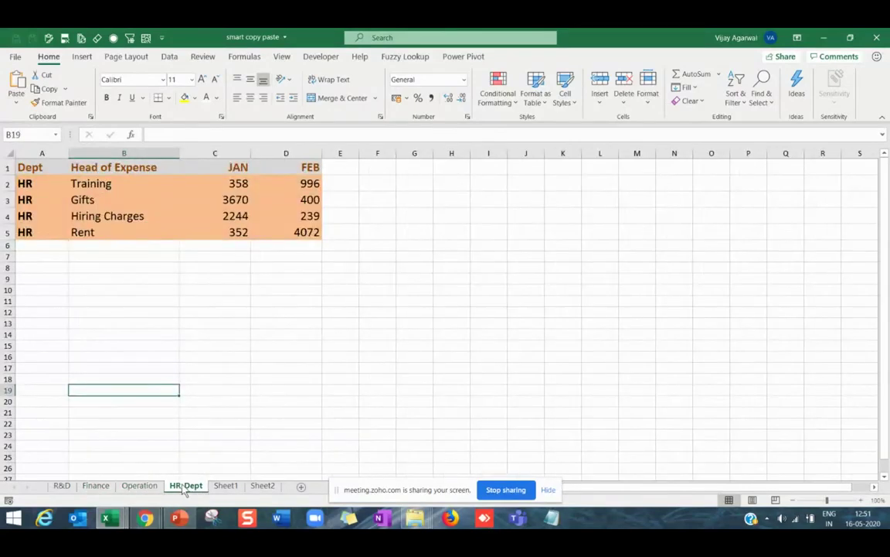
{"action": "left_click", "coordinate": [177, 332]}
{"action": "left_click", "coordinate": [89, 199]}
{"action": "scroll", "coordinate": [89, 199], "scroll_direction": "up", "scroll_amount": 3}
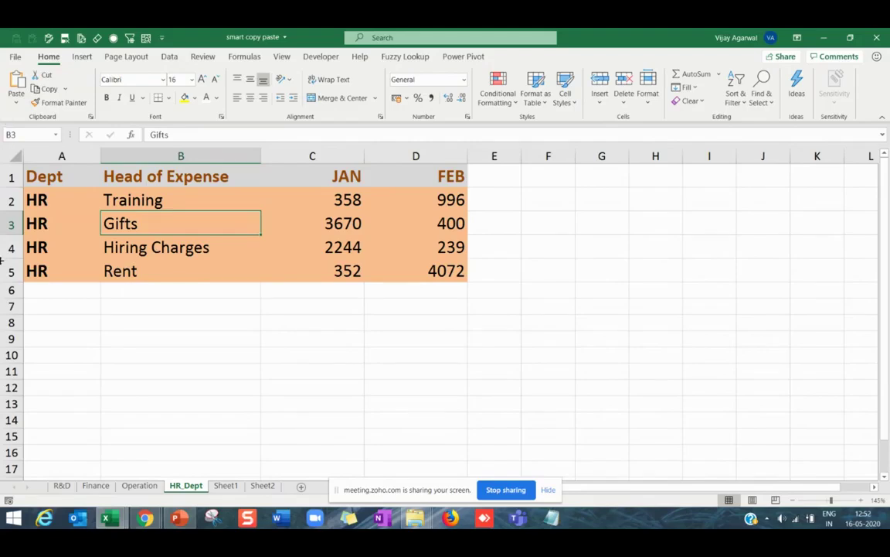
Copy the whole R&D table into Sheet1 at A1.
{"action": "left_click", "coordinate": [61, 487]}
{"action": "key", "text": "ctrl+a"}
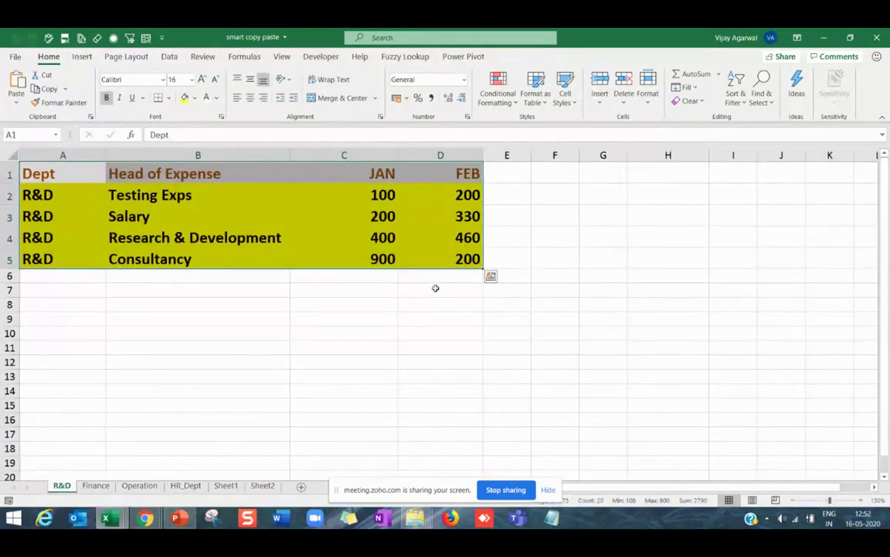
{"action": "key", "text": "ctrl+c"}
{"action": "left_click", "coordinate": [232, 487]}
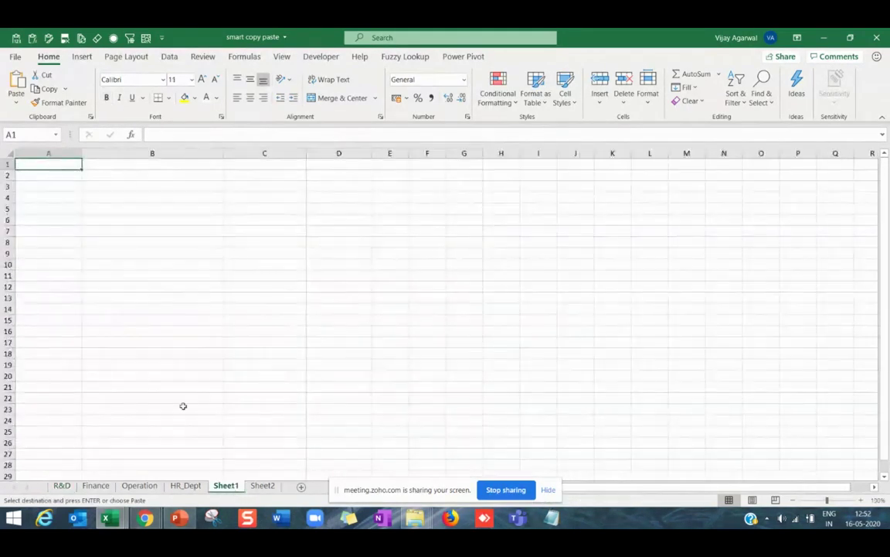
{"action": "key", "text": "ctrl+v"}
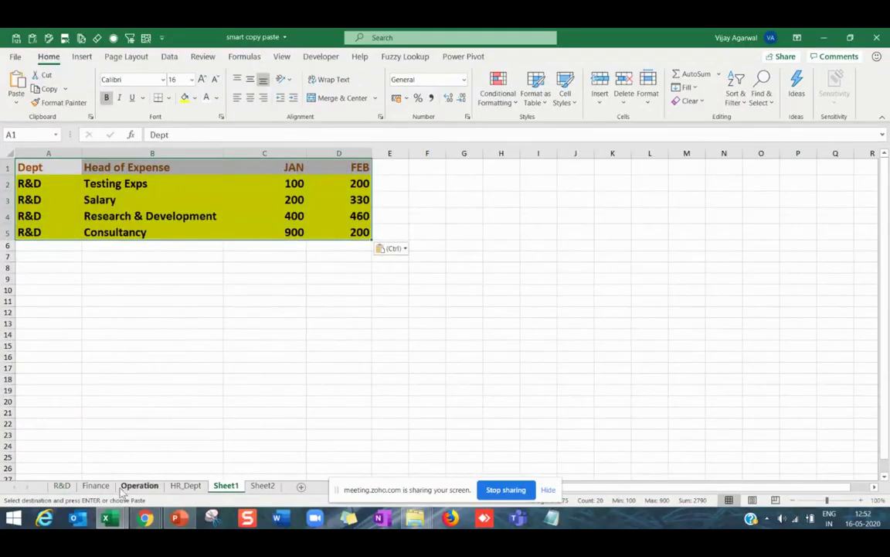
Copy the four Fin data rows into Sheet1 starting at A6.
{"action": "left_click", "coordinate": [96, 485]}
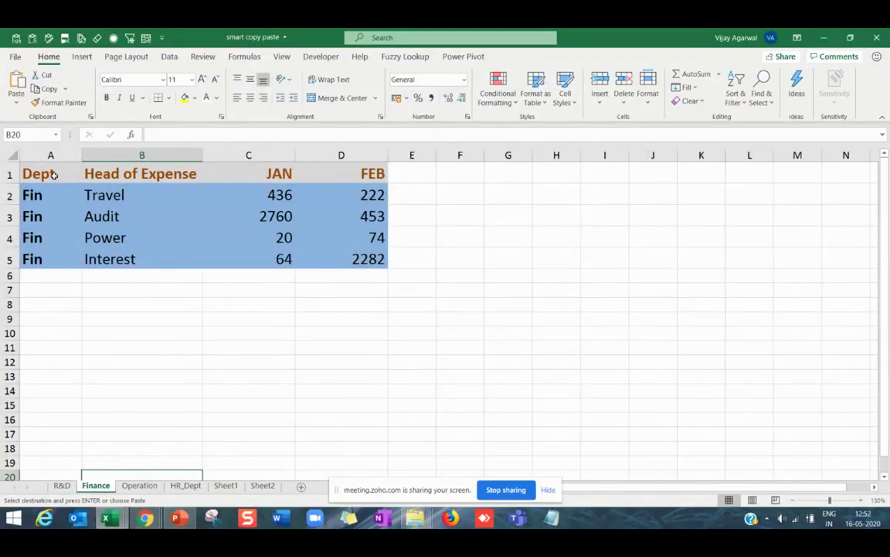
{"action": "left_click_drag", "start_coordinate": [46, 174], "coordinate": [350, 169]}
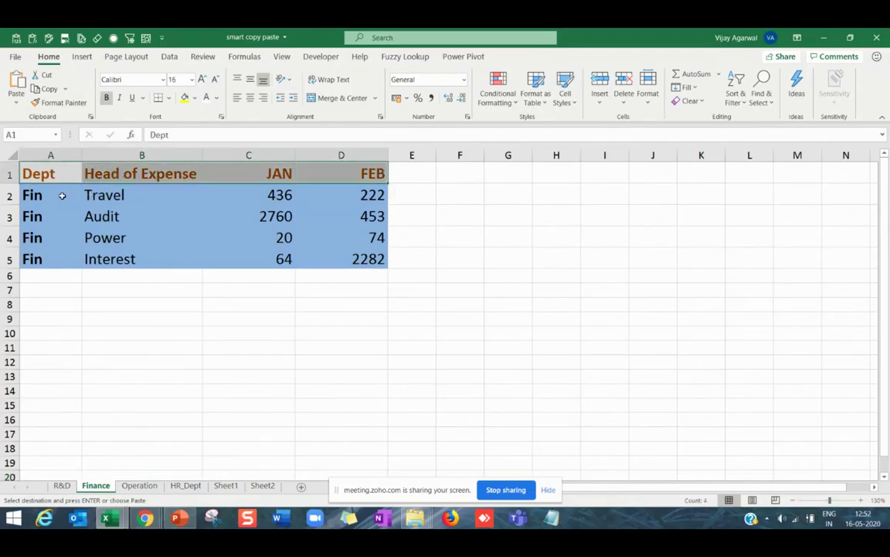
{"action": "left_click_drag", "start_coordinate": [62, 195], "coordinate": [377, 262]}
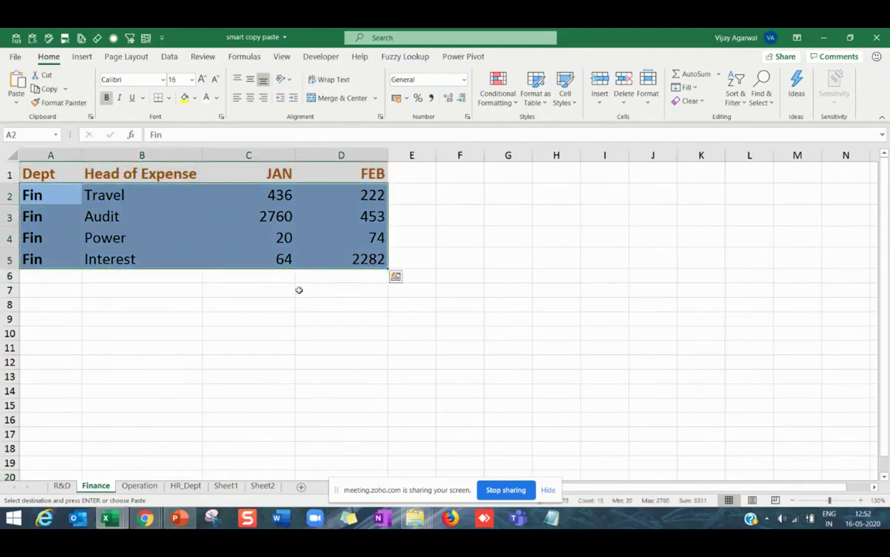
{"action": "key", "text": "ctrl+c"}
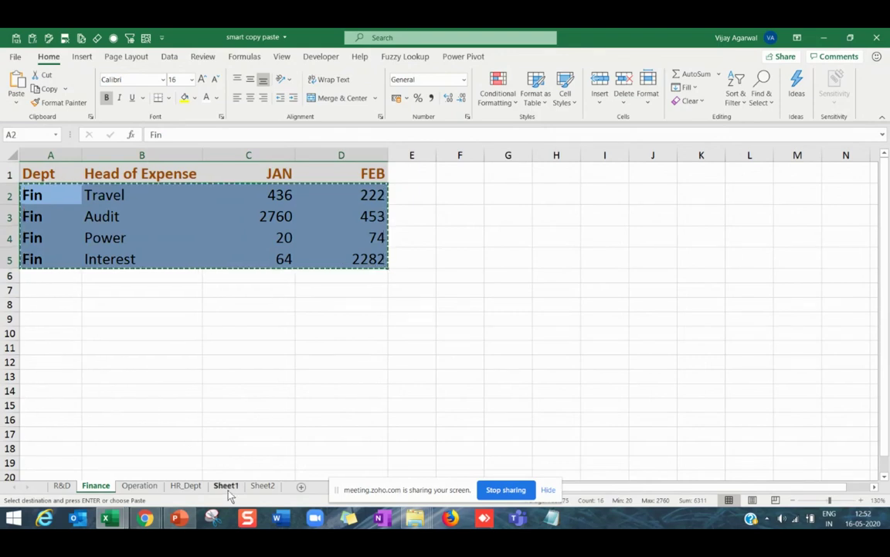
{"action": "left_click", "coordinate": [226, 485]}
{"action": "left_click", "coordinate": [74, 248]}
{"action": "key", "text": "ctrl+v"}
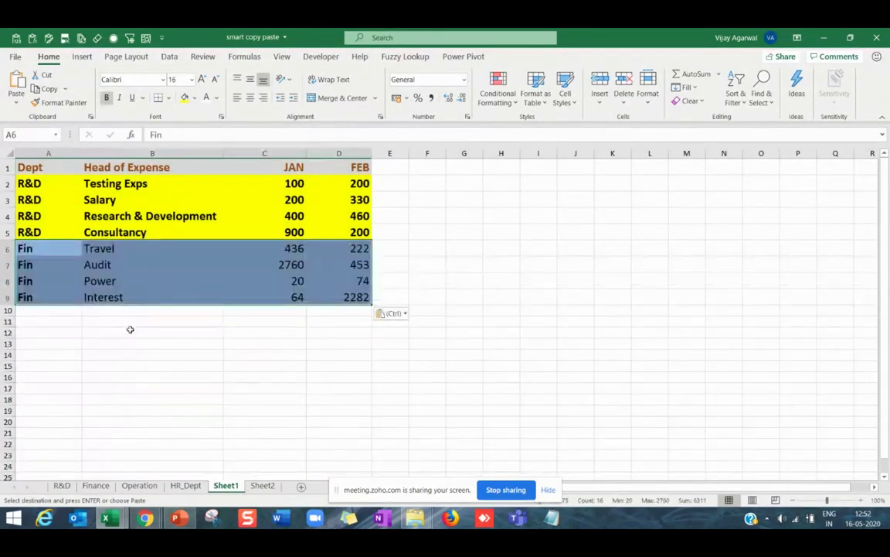
Copy the four Operation data rows into Sheet1 starting at A10.
{"action": "left_click", "coordinate": [139, 486]}
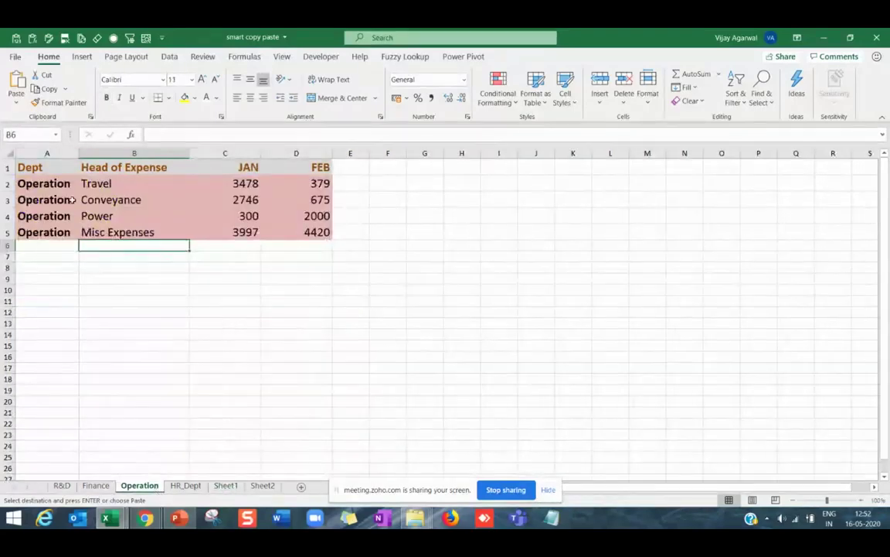
{"action": "left_click_drag", "start_coordinate": [70, 184], "coordinate": [268, 230]}
{"action": "key", "text": "ctrl+c"}
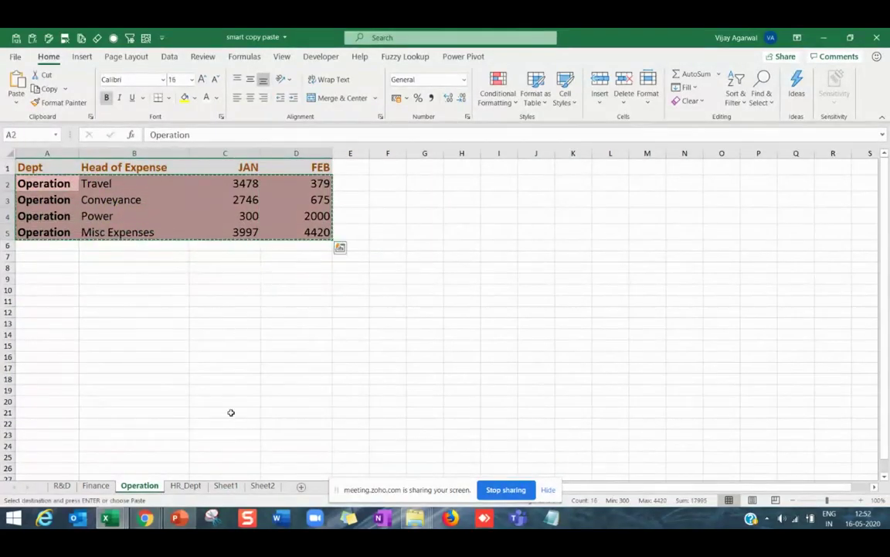
{"action": "key", "text": "ctrl+q"}
{"action": "left_click", "coordinate": [226, 485]}
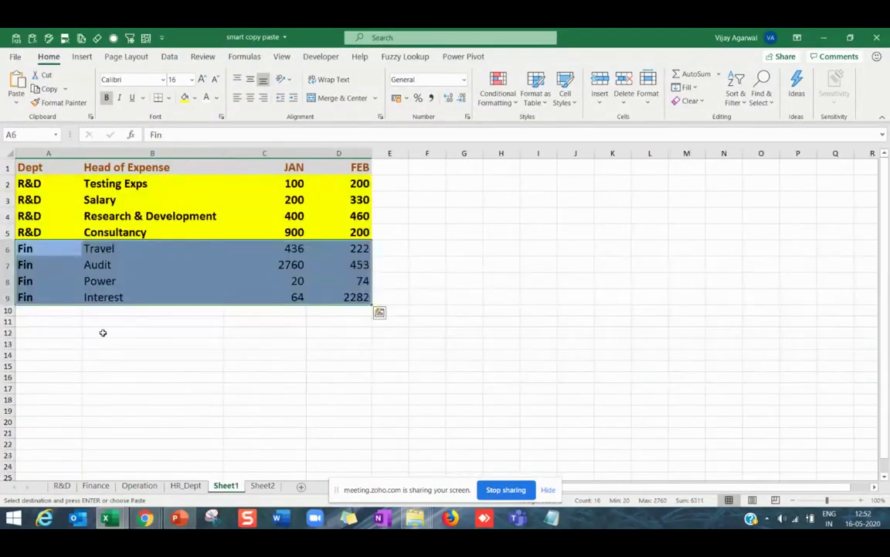
{"action": "left_click", "coordinate": [68, 312]}
{"action": "key", "text": "ctrl+v"}
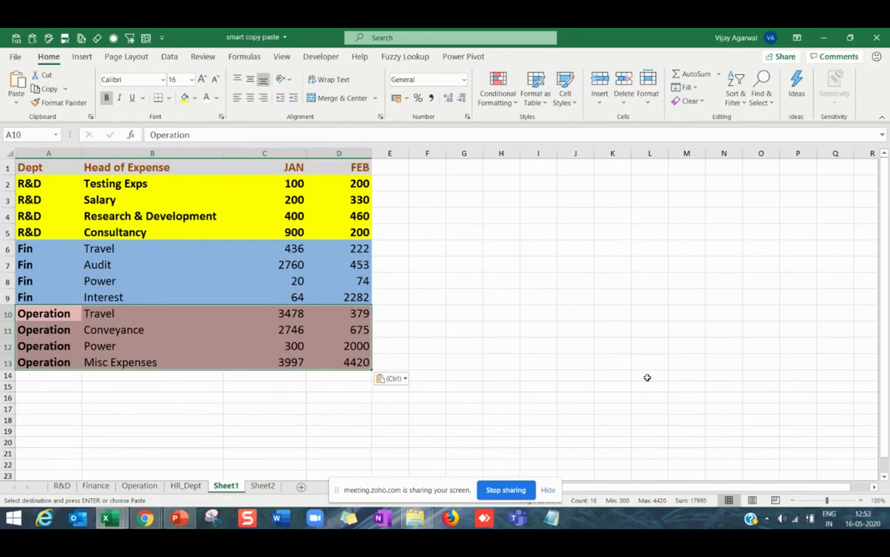
{"action": "double_click", "coordinate": [498, 299]}
Enter alternating 'copy' and 'paste' down H9:H16 using AutoComplete, then select the list.
{"action": "type", "text": "copy"}
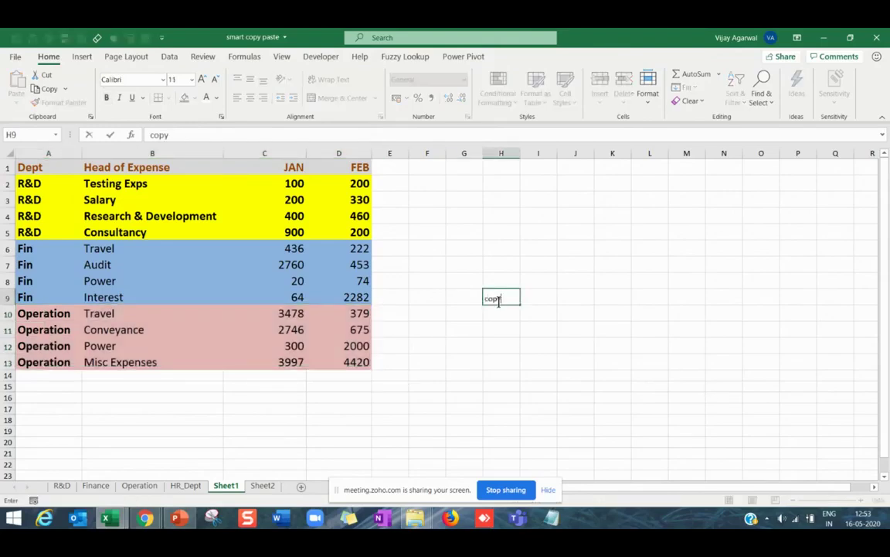
{"action": "key", "text": "Return"}
{"action": "type", "text": "paste"}
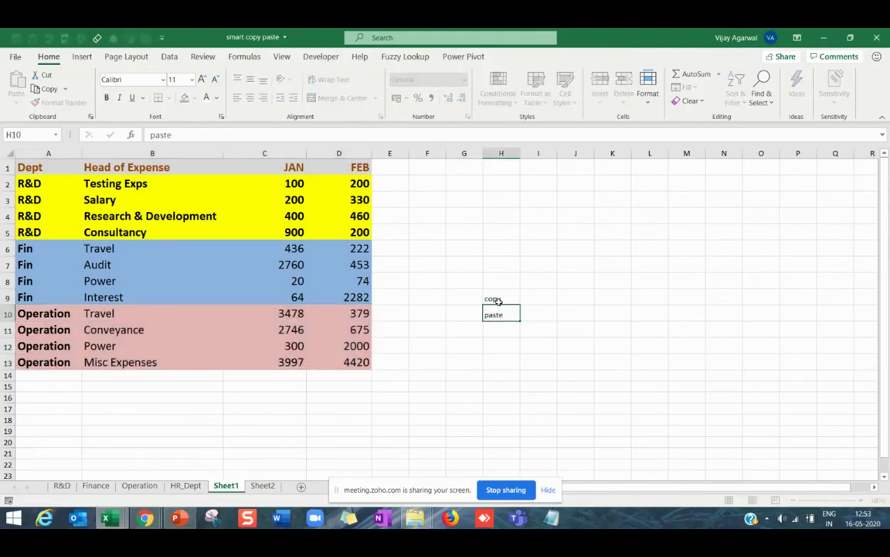
{"action": "key", "text": "Return"}
{"action": "type", "text": "copy"}
{"action": "key", "text": "Return"}
{"action": "type", "text": "p"}
{"action": "key", "text": "Return"}
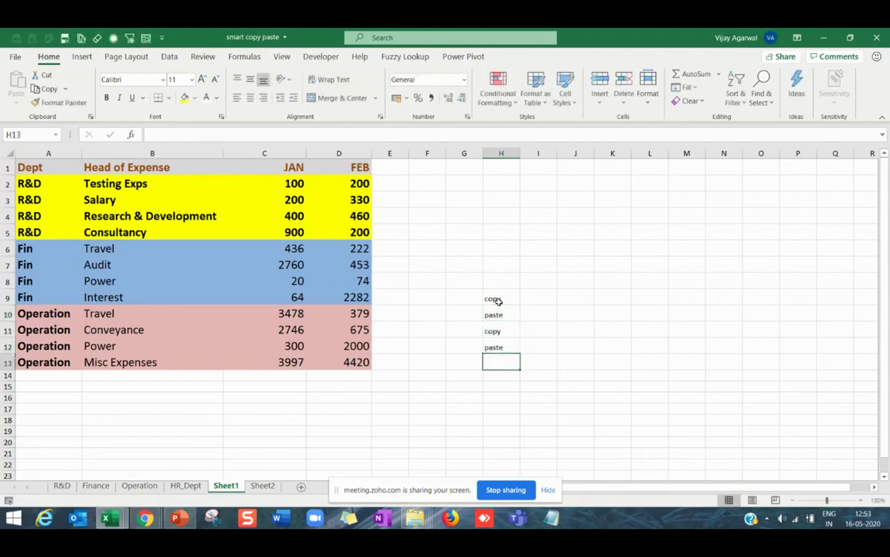
{"action": "type", "text": "copy"}
{"action": "key", "text": "Return"}
{"action": "type", "text": "paste"}
{"action": "key", "text": "Return"}
{"action": "type", "text": "c"}
{"action": "key", "text": "Return"}
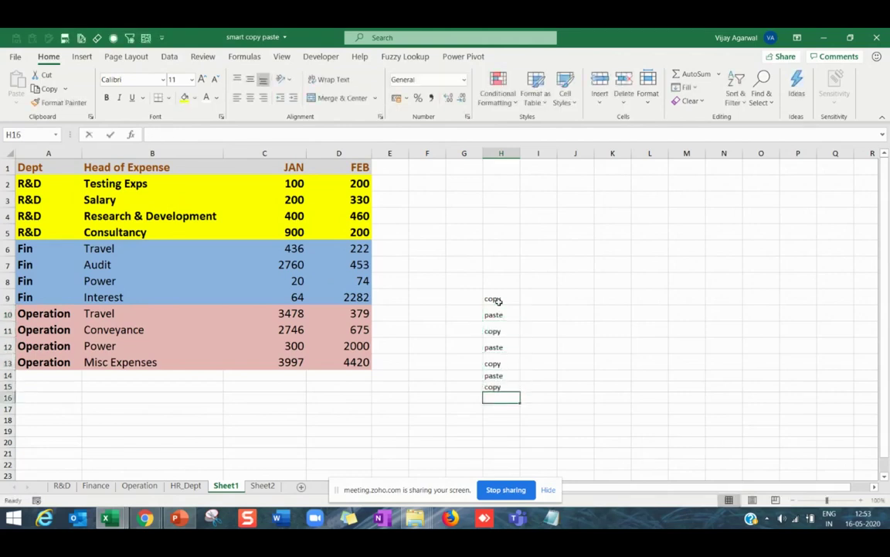
{"action": "type", "text": "paste"}
{"action": "key", "text": "Return"}
{"action": "left_click_drag", "start_coordinate": [495, 299], "coordinate": [492, 409]}
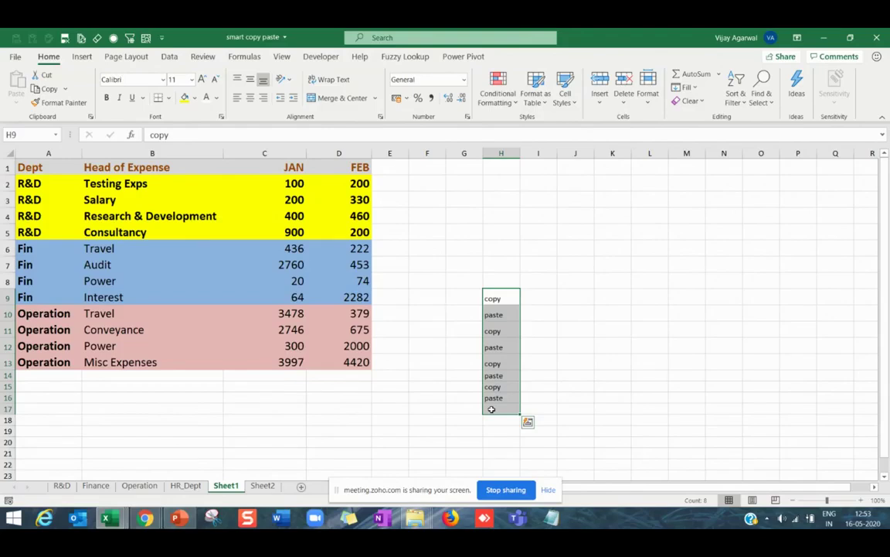
Enter 'copy' in J9 through J12, using AutoComplete, and 'Paste All' in J13.
{"action": "left_click", "coordinate": [570, 301]}
{"action": "type", "text": "copy"}
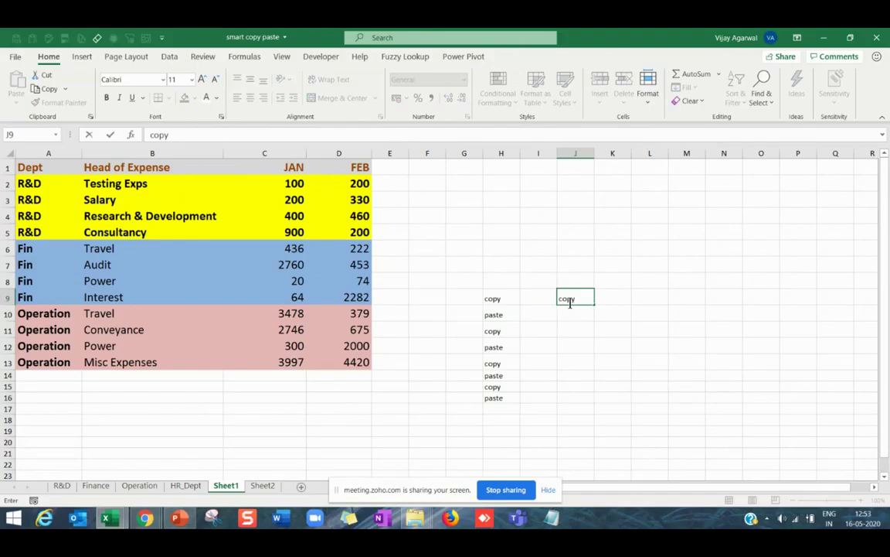
{"action": "key", "text": "Return"}
{"action": "type", "text": "copy"}
{"action": "key", "text": "Return"}
{"action": "type", "text": "c"}
{"action": "key", "text": "Return"}
{"action": "type", "text": "c"}
{"action": "key", "text": "Return"}
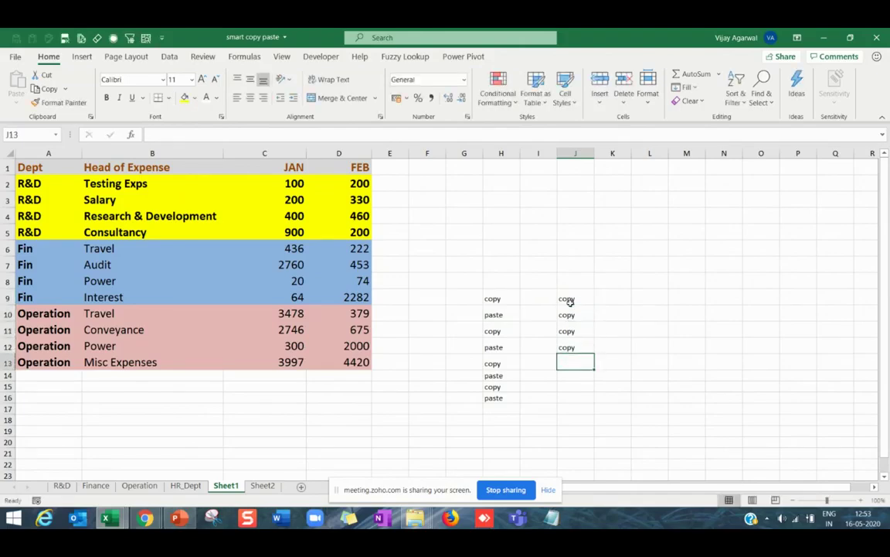
{"action": "type", "text": "Paste A"}
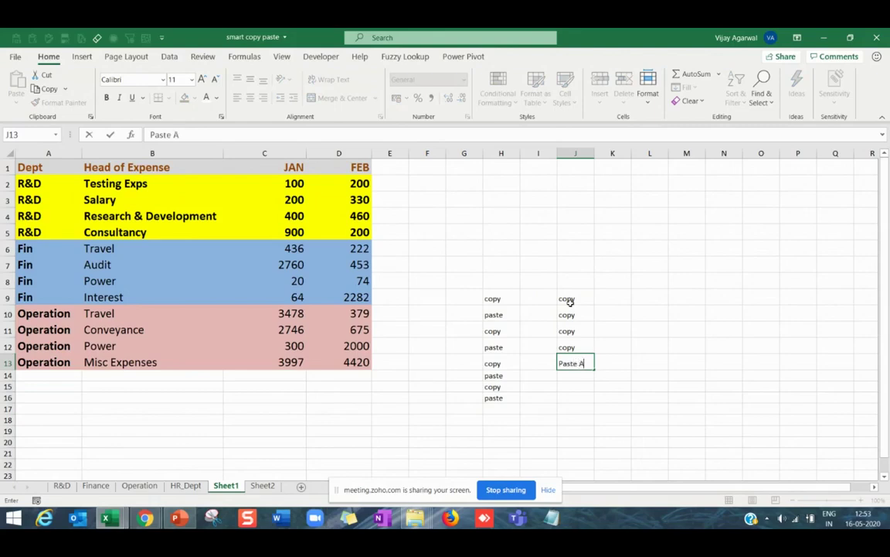
{"action": "type", "text": "ll"}
{"action": "key", "text": "Return"}
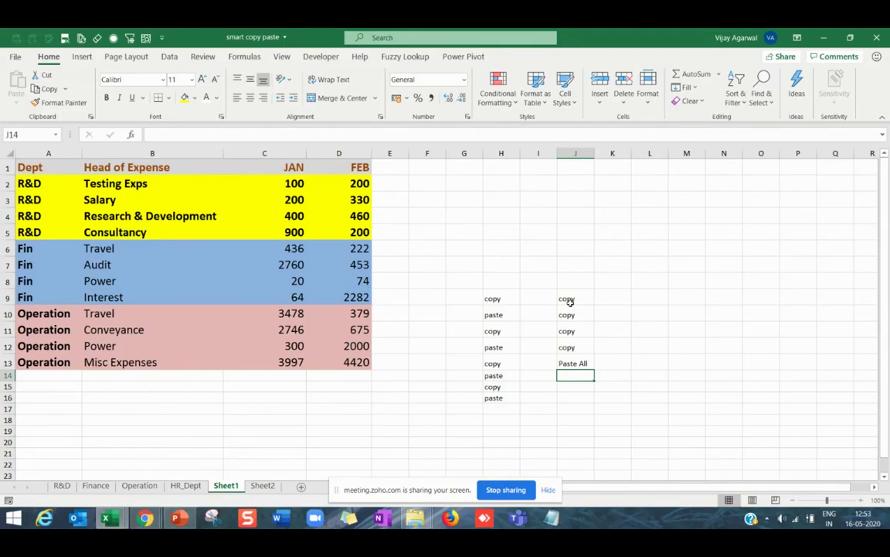
Widen column J slightly and review the copy and Paste All entries in J9:J13.
{"action": "left_click_drag", "start_coordinate": [570, 300], "coordinate": [572, 348]}
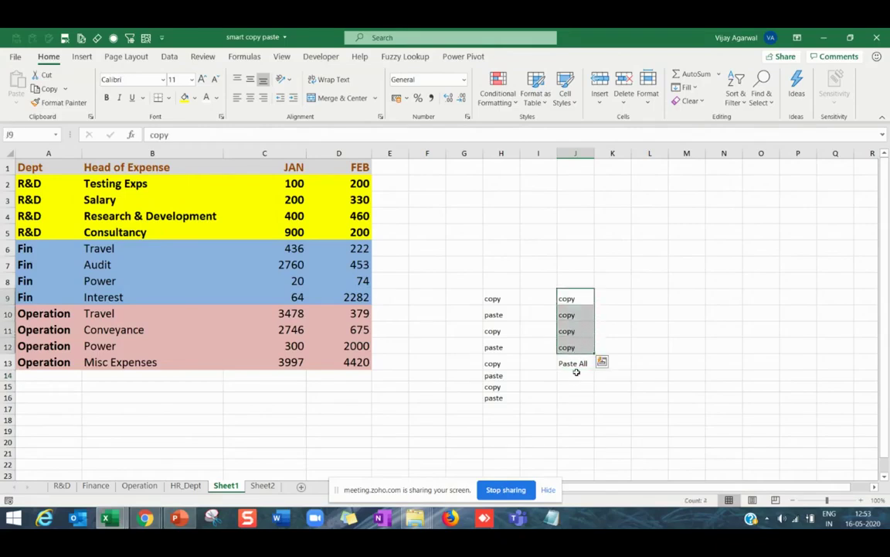
{"action": "left_click", "coordinate": [576, 367]}
{"action": "left_click_drag", "start_coordinate": [594, 154], "coordinate": [597, 155]}
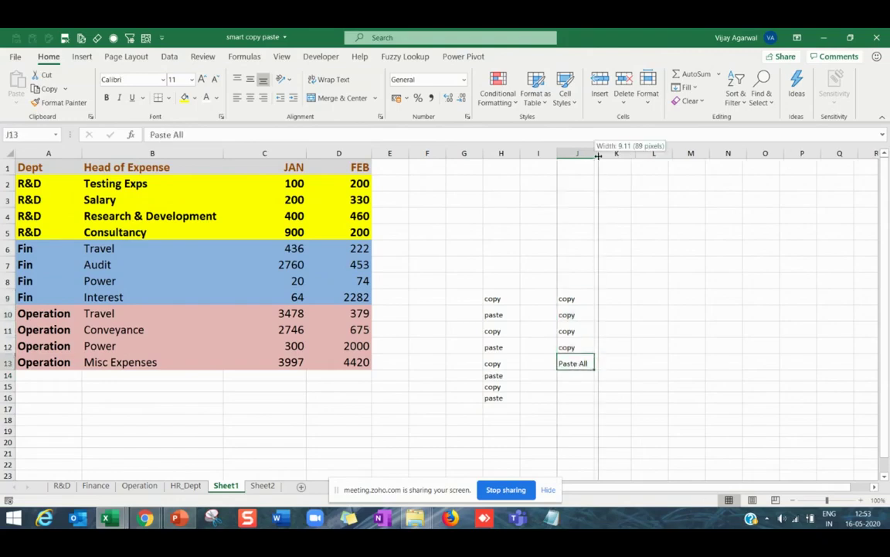
{"action": "left_click_drag", "start_coordinate": [510, 301], "coordinate": [565, 395]}
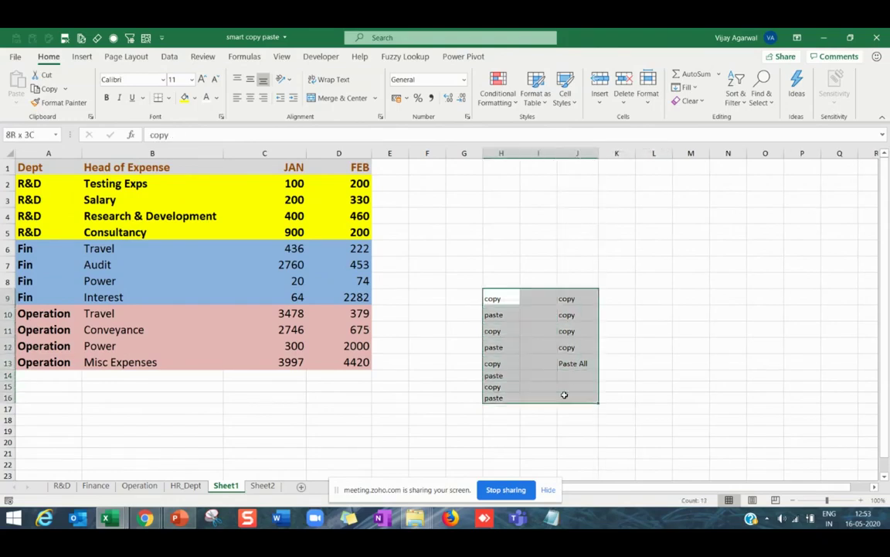
{"action": "left_click", "coordinate": [616, 418]}
{"action": "left_click", "coordinate": [577, 298]}
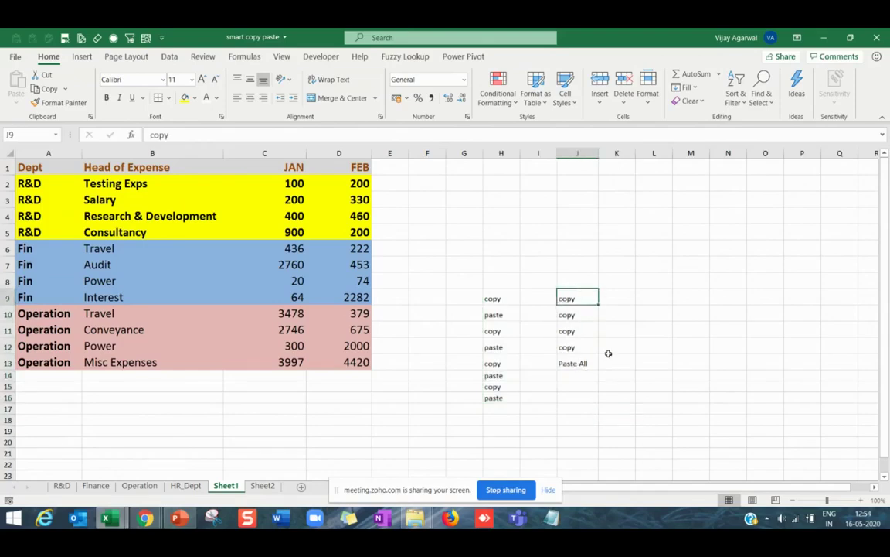
{"action": "left_click", "coordinate": [580, 314]}
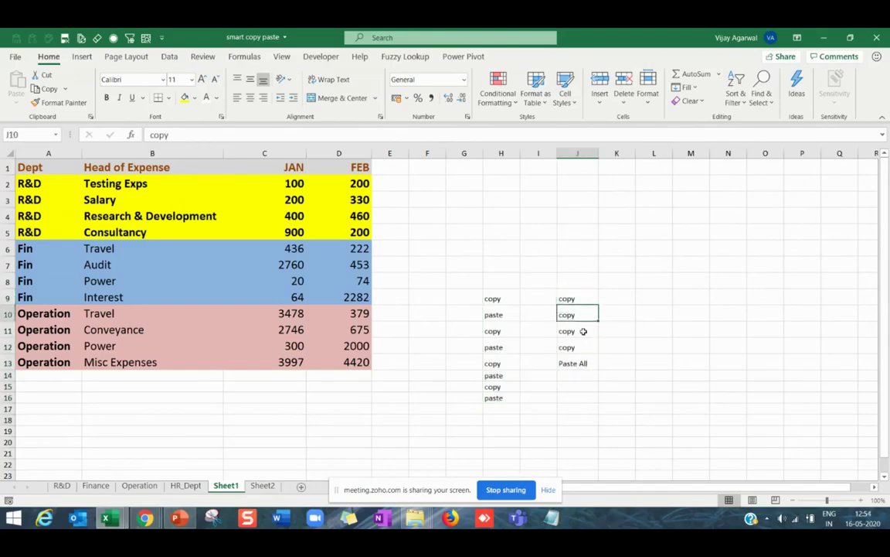
{"action": "left_click", "coordinate": [582, 333]}
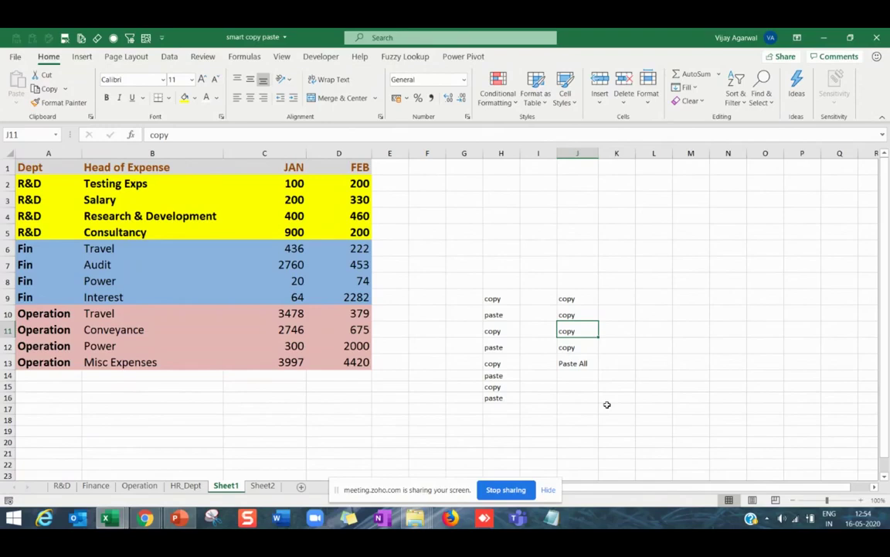
Undo the notes and pasted department rows, then paste back the R&D table in A1:D5.
{"action": "key", "text": "ctrl+z"}
{"action": "key", "text": "ctrl+z"}
{"action": "key", "text": "ctrl+z"}
{"action": "key", "text": "ctrl+z"}
{"action": "key", "text": "ctrl+z"}
{"action": "key", "text": "ctrl+z"}
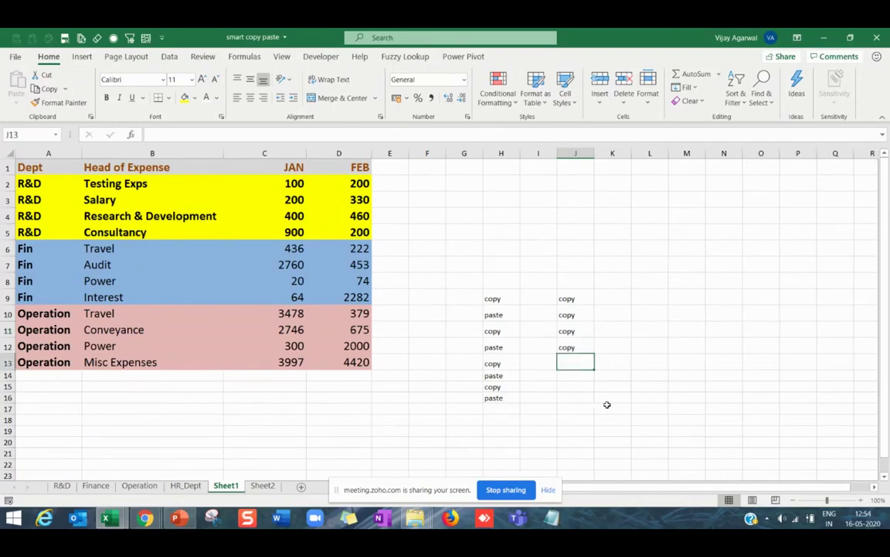
{"action": "key", "text": "ctrl+z"}
{"action": "key", "text": "ctrl+z"}
{"action": "key", "text": "ctrl+z"}
{"action": "key", "text": "ctrl+z"}
{"action": "key", "text": "ctrl+z"}
{"action": "key", "text": "ctrl+z"}
{"action": "key", "text": "ctrl+z"}
{"action": "key", "text": "ctrl+z"}
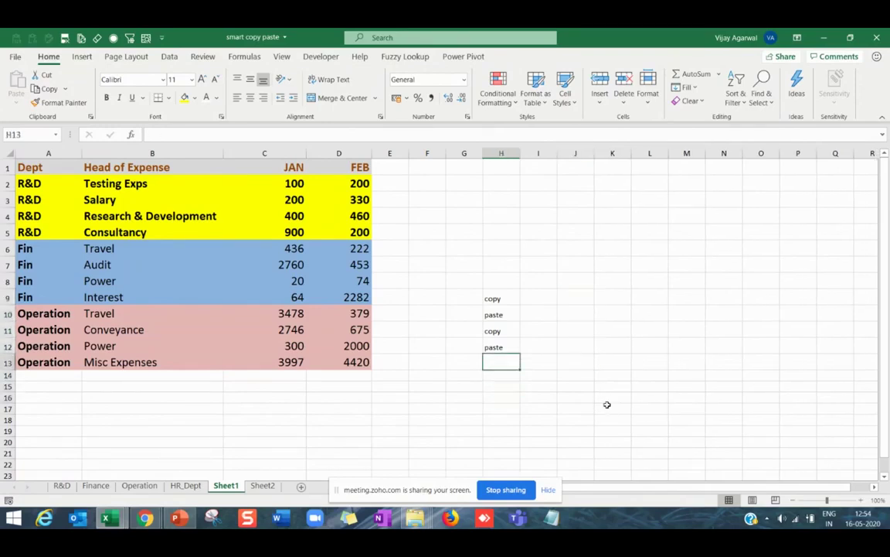
{"action": "key", "text": "ctrl+z"}
{"action": "key", "text": "ctrl+z"}
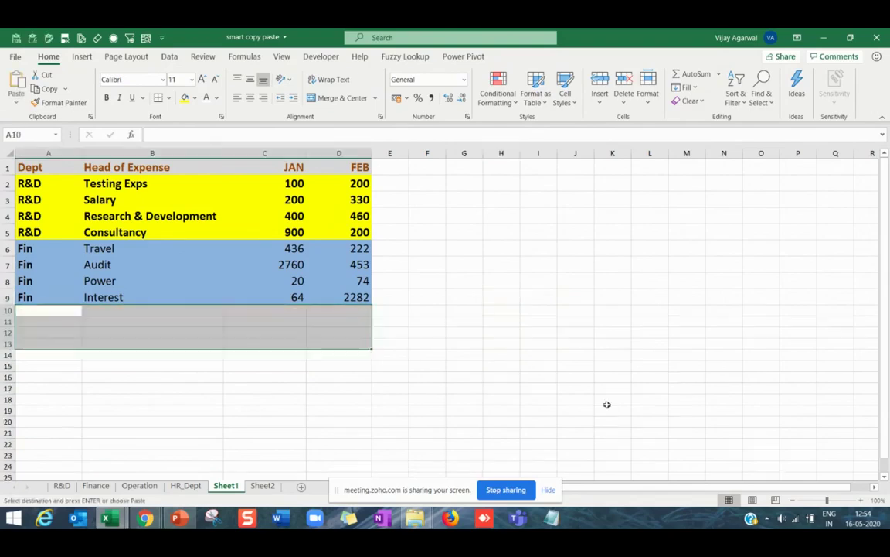
{"action": "key", "text": "ctrl+z"}
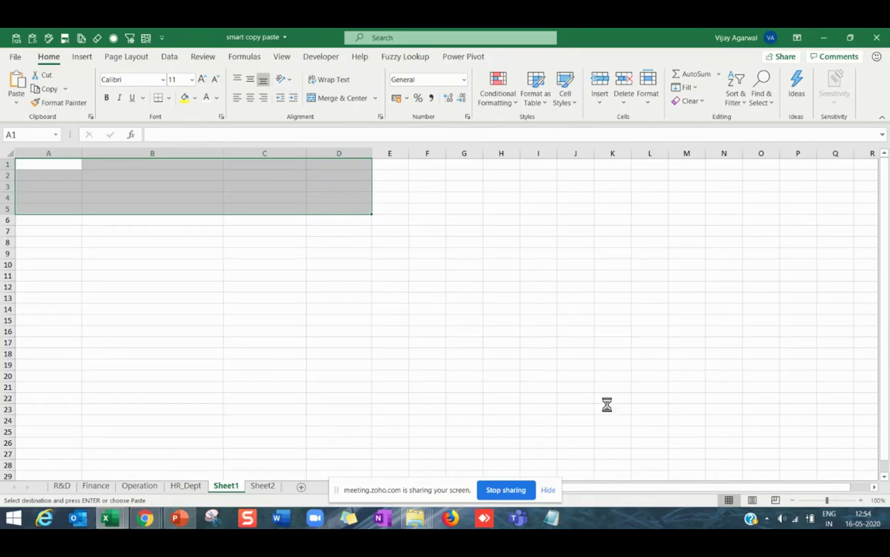
{"action": "key", "text": "ctrl+v"}
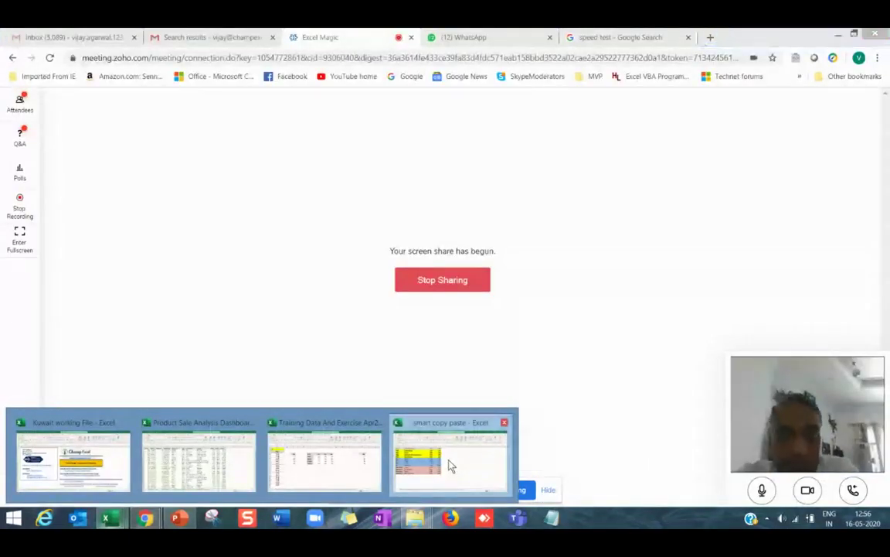
Switch back to the smart copy paste workbook and check the A1:D13 expense table.
{"action": "left_click", "coordinate": [450, 464]}
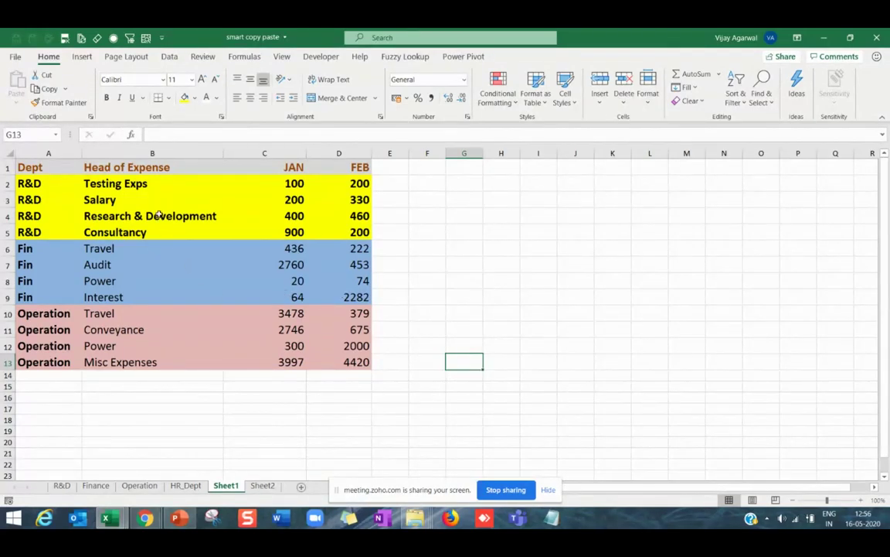
{"action": "mouse_move", "coordinate": [65, 171]}
{"action": "left_mouse_down"}
{"action": "mouse_move", "coordinate": [266, 338]}
{"action": "mouse_move", "coordinate": [341, 366]}
{"action": "left_mouse_up"}
{"action": "left_click", "coordinate": [478, 365]}
{"action": "left_click", "coordinate": [517, 280]}
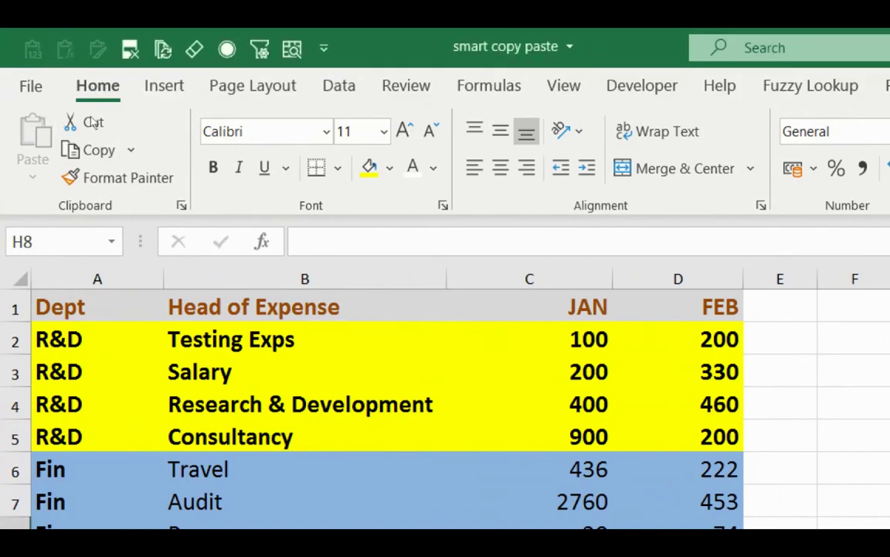
Open the Clipboard history and copy the R&D and Finance tables into it.
{"action": "left_click", "coordinate": [181, 204]}
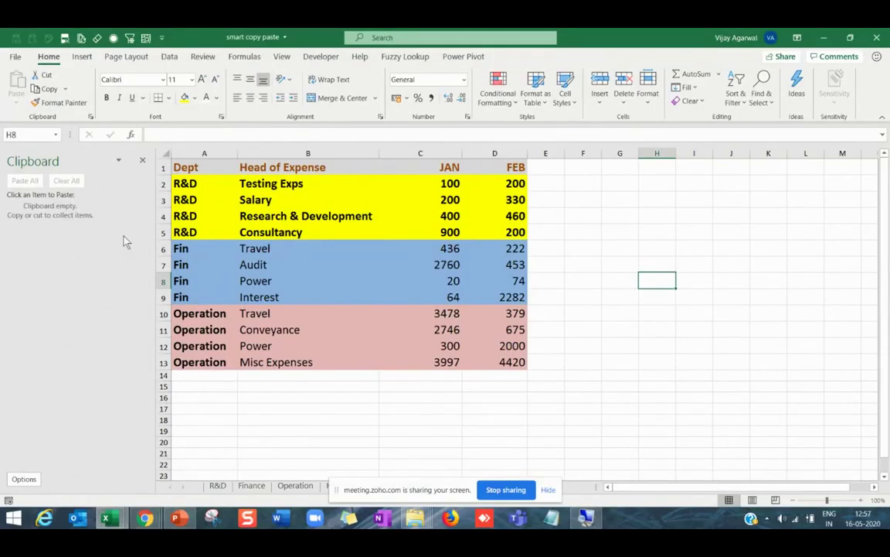
{"action": "left_click", "coordinate": [218, 487]}
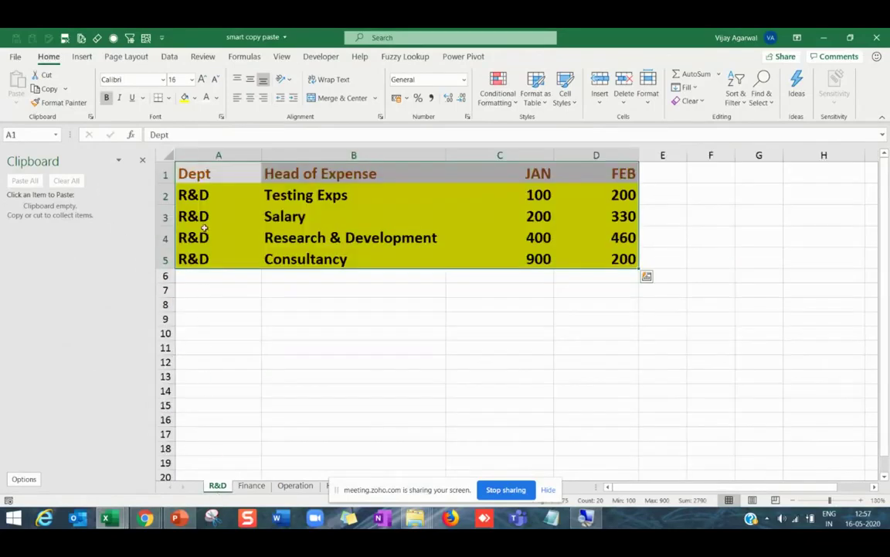
{"action": "key", "text": "ctrl+c"}
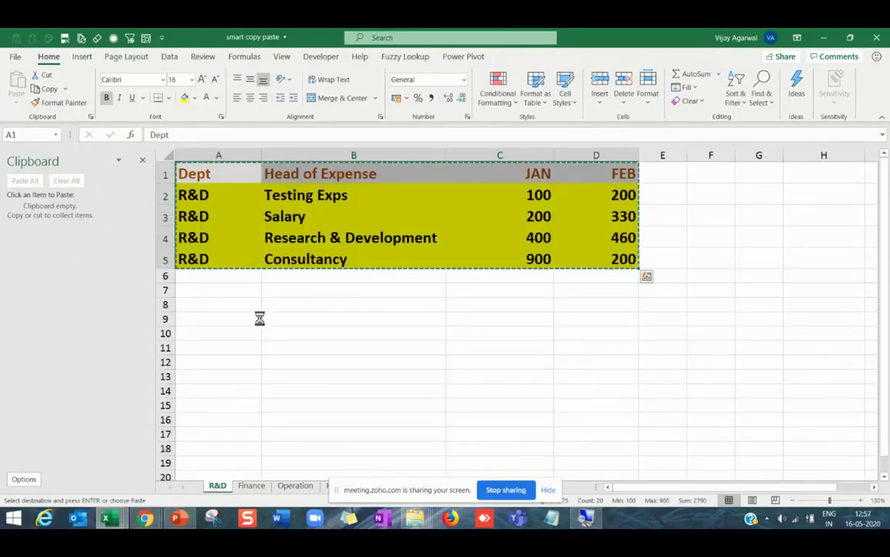
{"action": "left_click", "coordinate": [251, 485]}
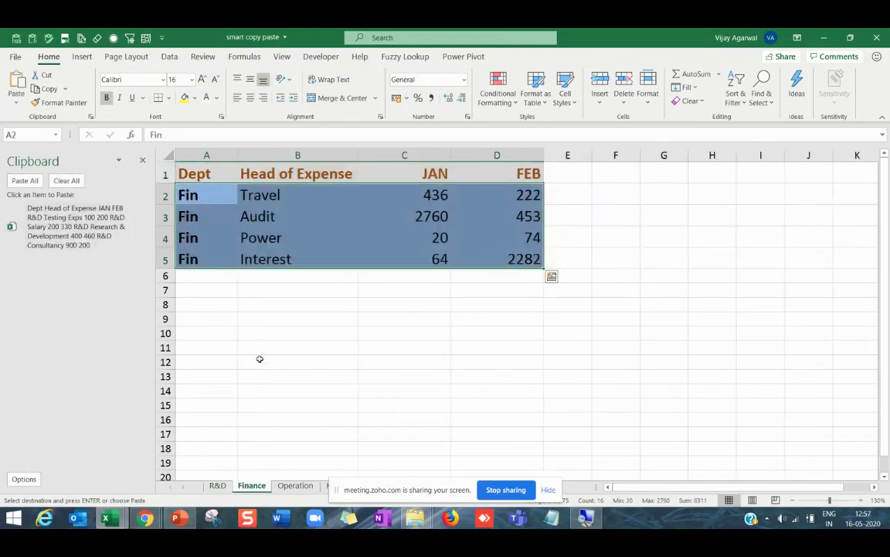
{"action": "key", "text": "ctrl+c"}
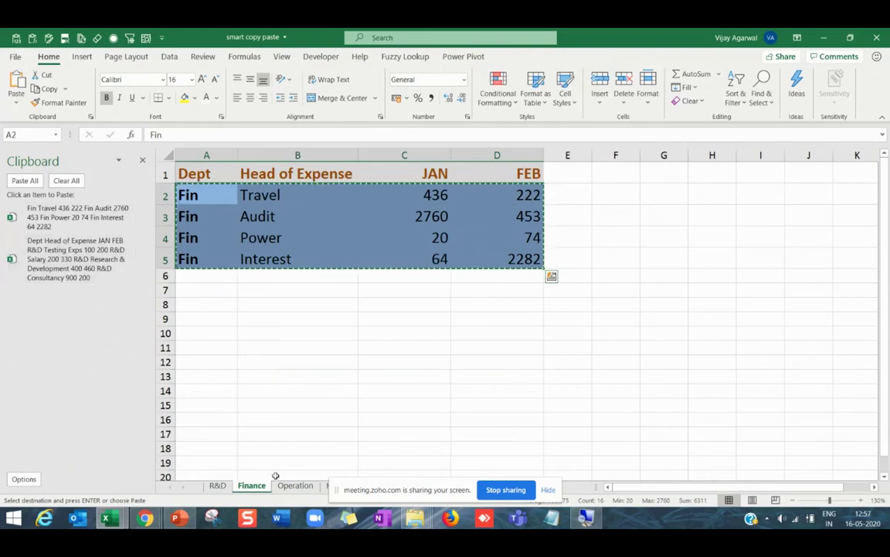
Copy the Operation and HR_Dept rows to the clipboard, then go to Sheet2.
{"action": "left_click", "coordinate": [295, 485]}
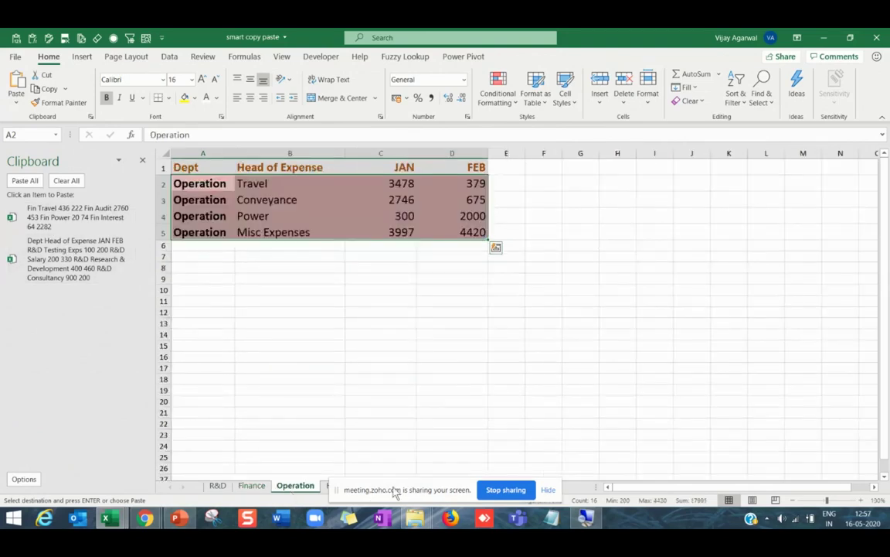
{"action": "left_click_drag", "start_coordinate": [395, 493], "coordinate": [561, 499]}
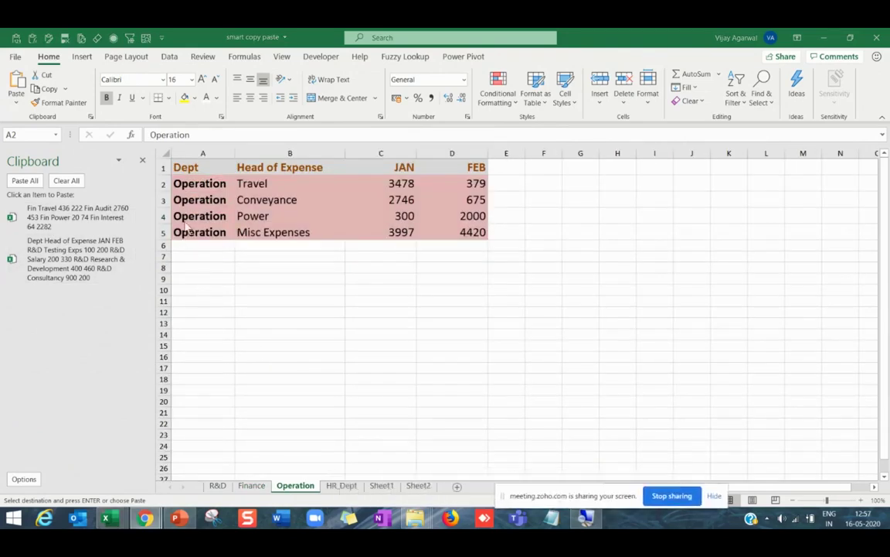
{"action": "key", "text": "ctrl+c"}
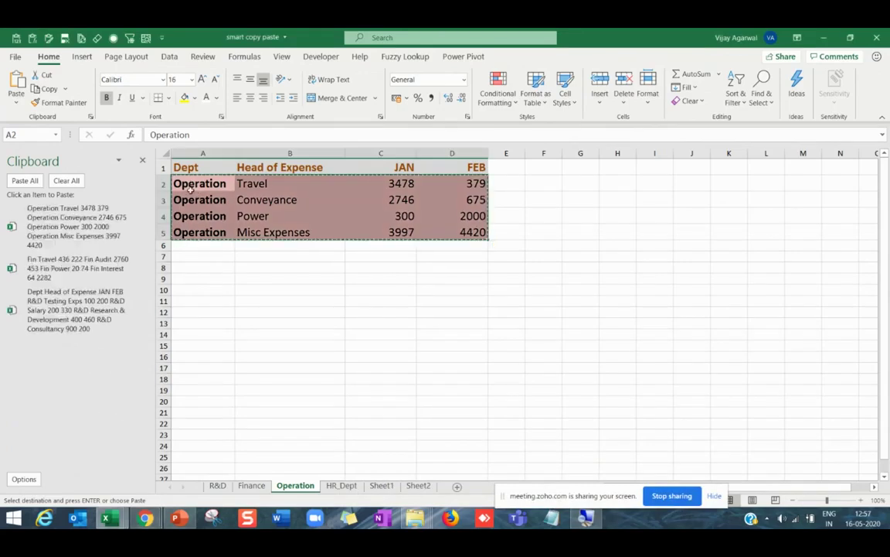
{"action": "left_click", "coordinate": [346, 487]}
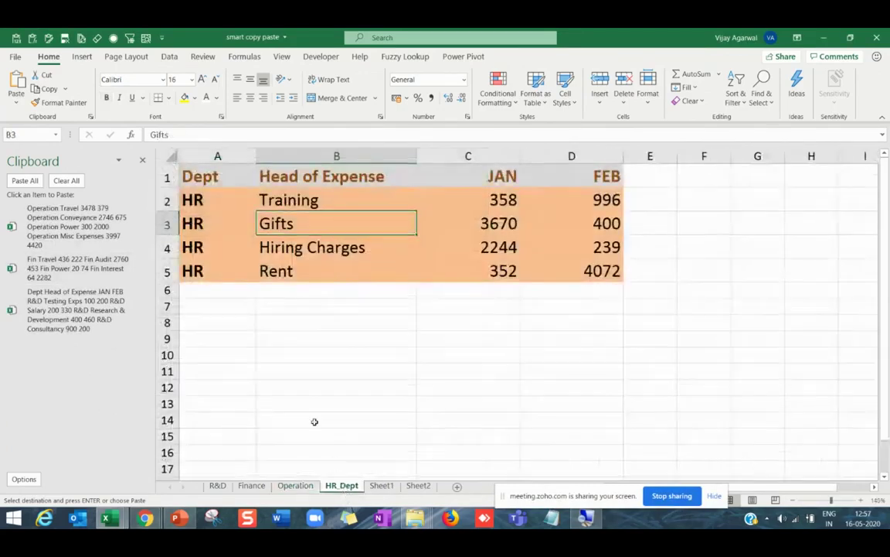
{"action": "left_click_drag", "start_coordinate": [216, 199], "coordinate": [568, 268]}
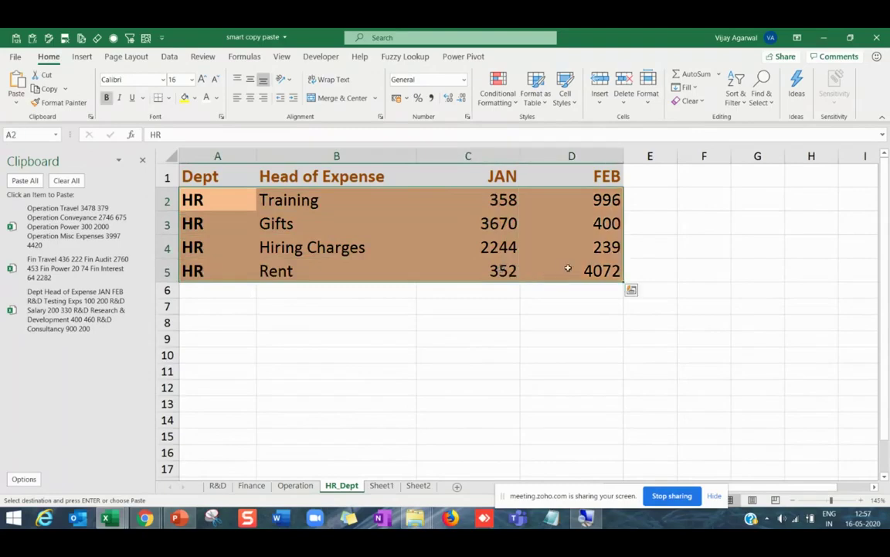
{"action": "key", "text": "ctrl+c"}
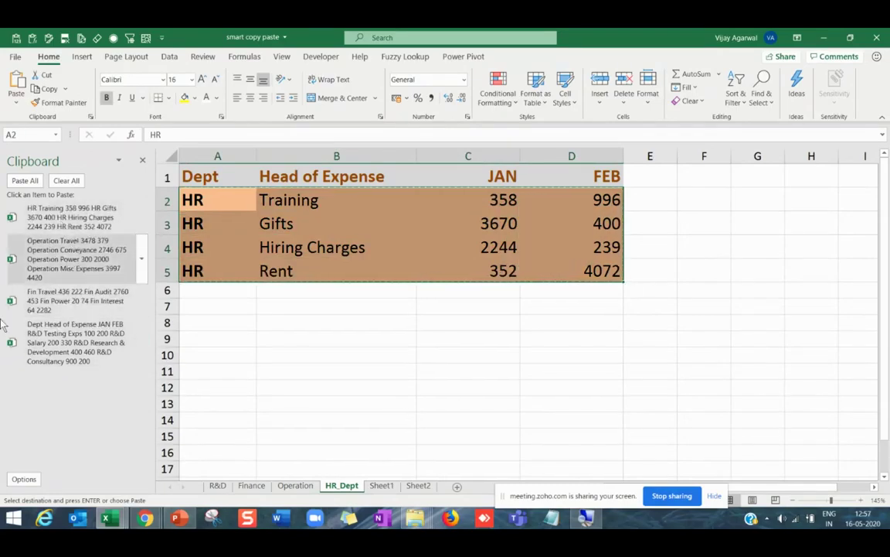
{"action": "left_click", "coordinate": [417, 486]}
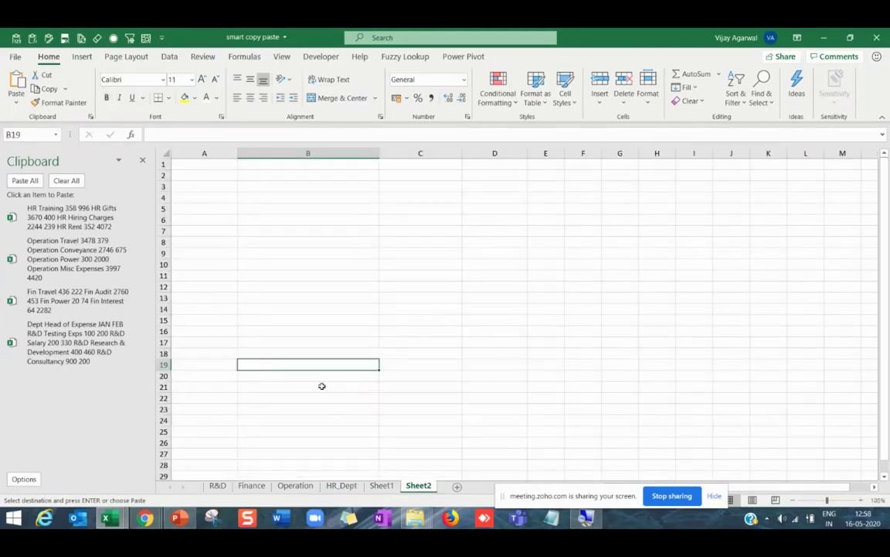
Paste all four collected department tables into Sheet2 starting at A1.
{"action": "left_click", "coordinate": [185, 165]}
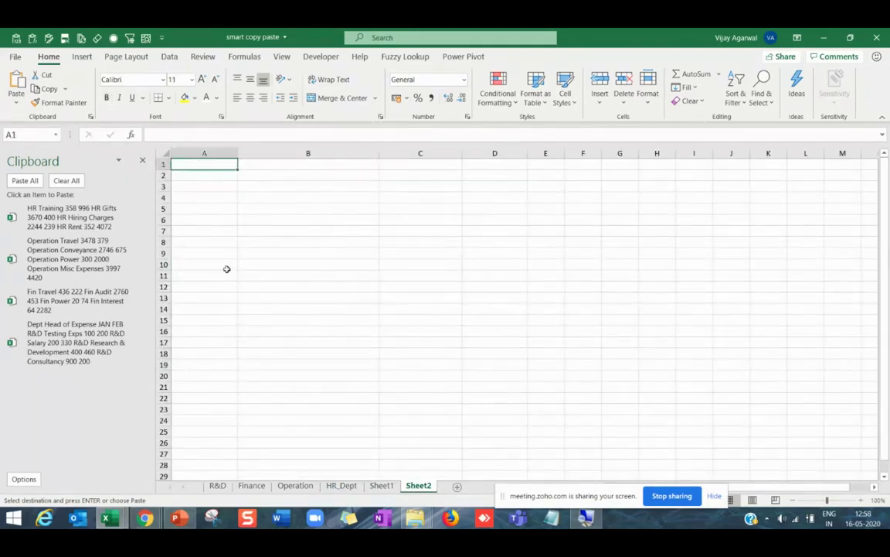
{"action": "scroll", "coordinate": [227, 269], "scroll_direction": "up", "scroll_amount": 1}
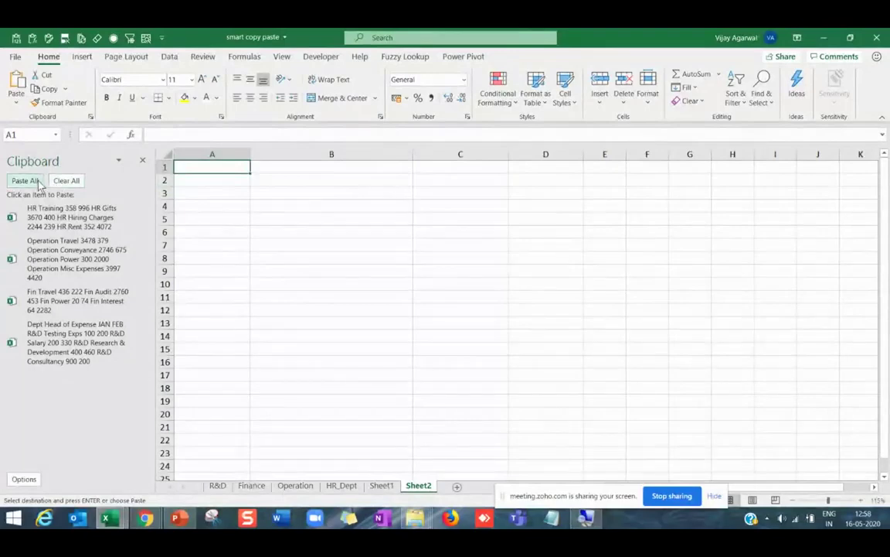
{"action": "left_click", "coordinate": [30, 180]}
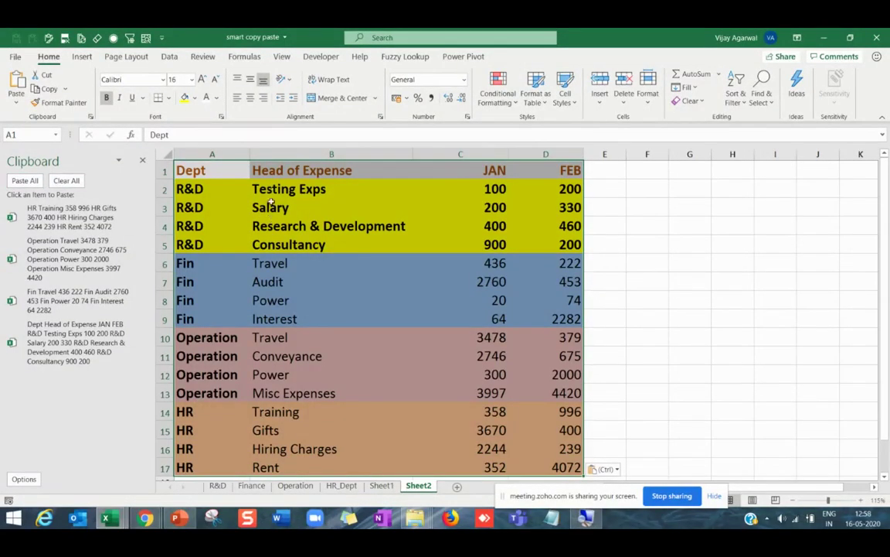
Inspect the pasted expense names in column B, including Conveyance and Gifts.
{"action": "left_click", "coordinate": [259, 207]}
{"action": "left_click", "coordinate": [259, 226]}
{"action": "left_click", "coordinate": [260, 298]}
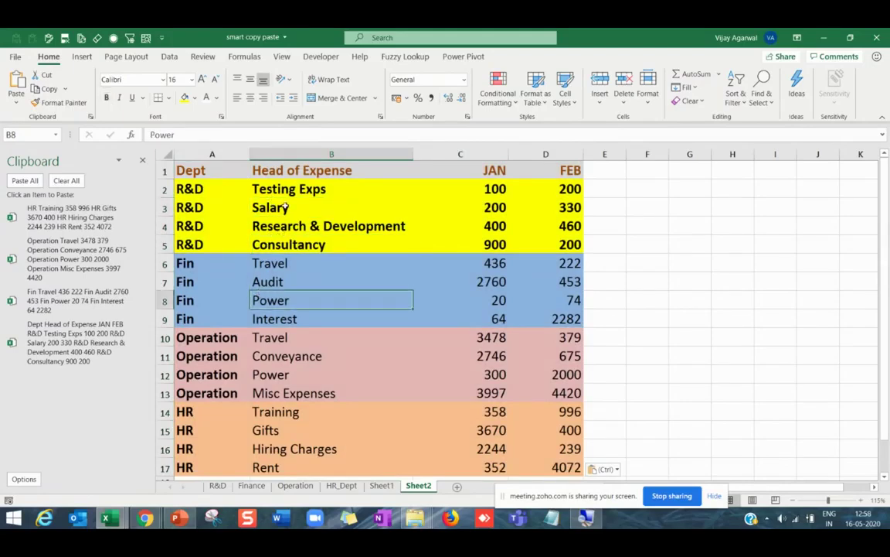
{"action": "left_click", "coordinate": [259, 207]}
{"action": "left_click", "coordinate": [259, 244]}
{"action": "left_click", "coordinate": [259, 300]}
{"action": "left_click", "coordinate": [258, 355]}
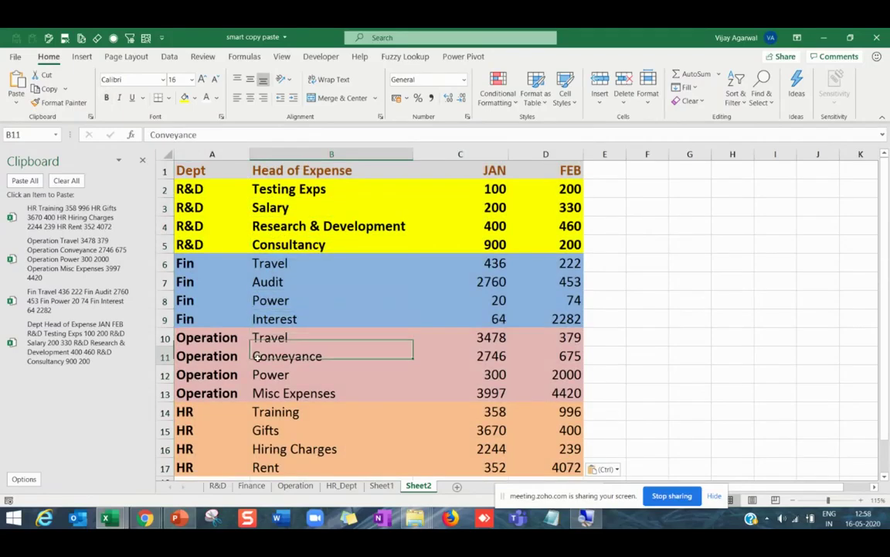
{"action": "left_click", "coordinate": [263, 430]}
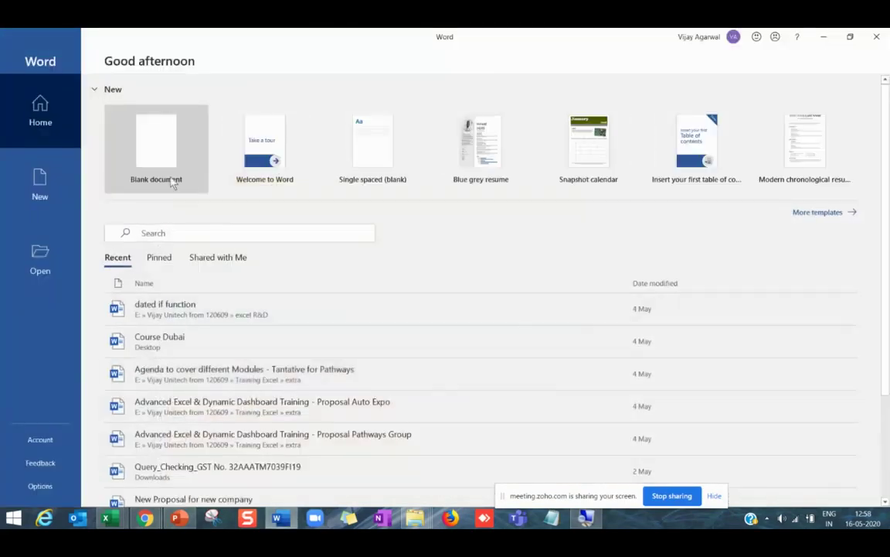
Create a blank document, generate sample text with =rand(), and place the cursor after 'galleries.'.
{"action": "left_click", "coordinate": [165, 160]}
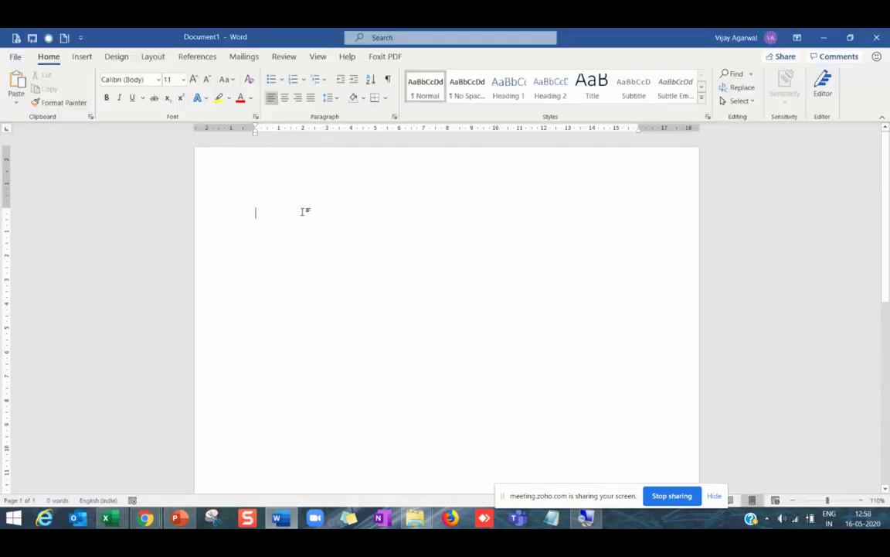
{"action": "type", "text": "=rand("}
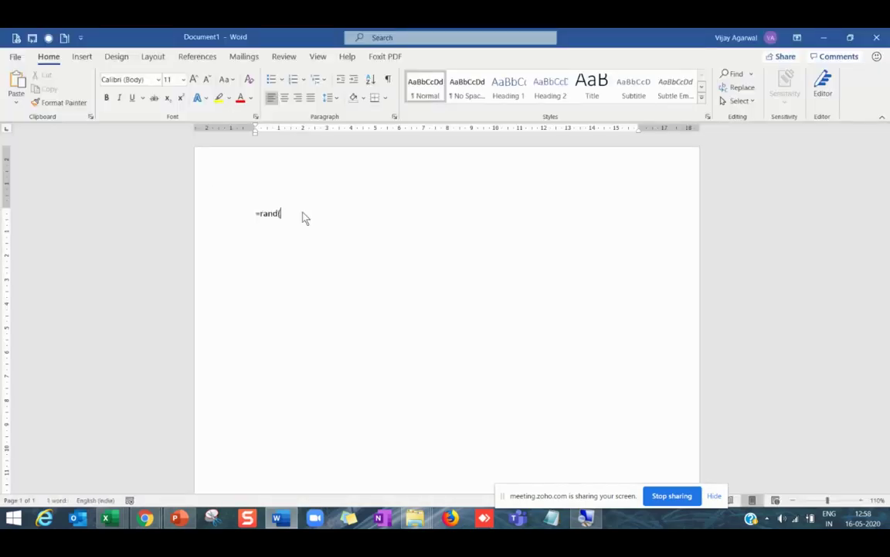
{"action": "type", "text": ")"}
{"action": "key", "text": "Return"}
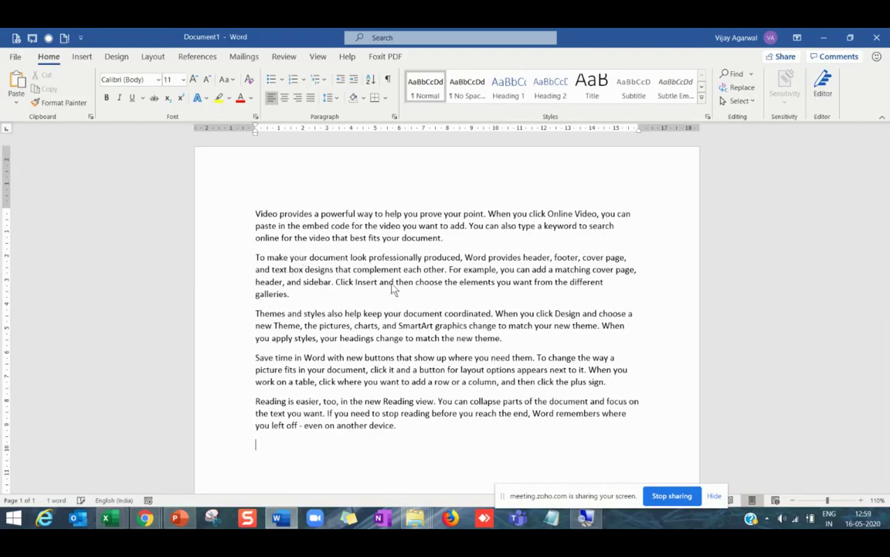
{"action": "left_click", "coordinate": [315, 296]}
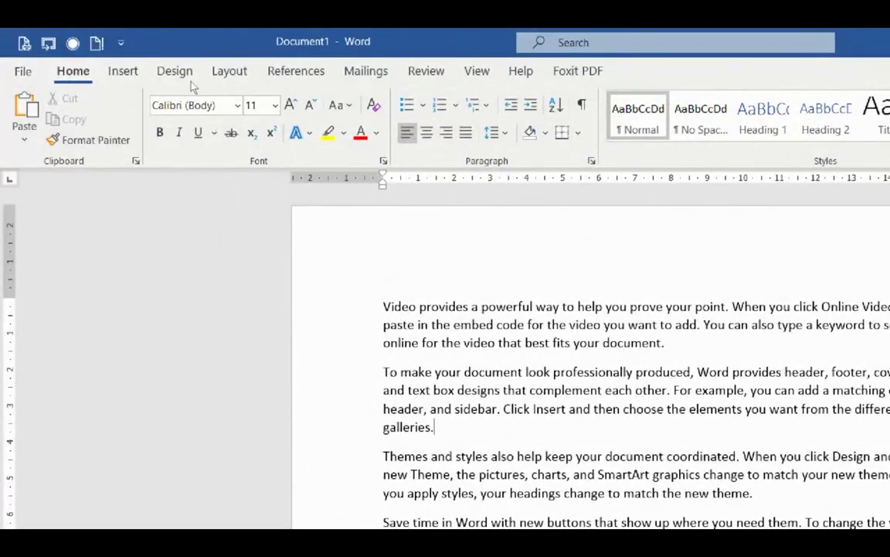
Paste the R&D and Operation items from the clipboard history after the second paragraph.
{"action": "left_click", "coordinate": [135, 161]}
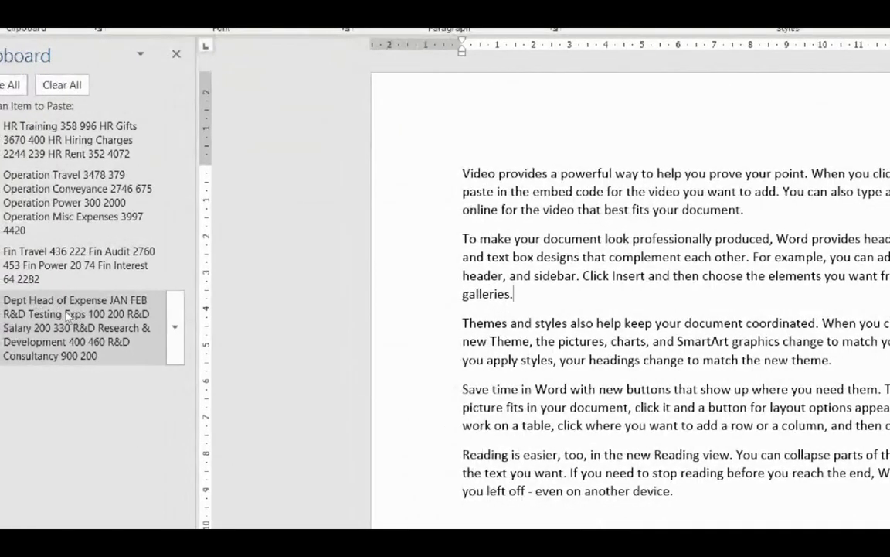
{"action": "left_click", "coordinate": [66, 321]}
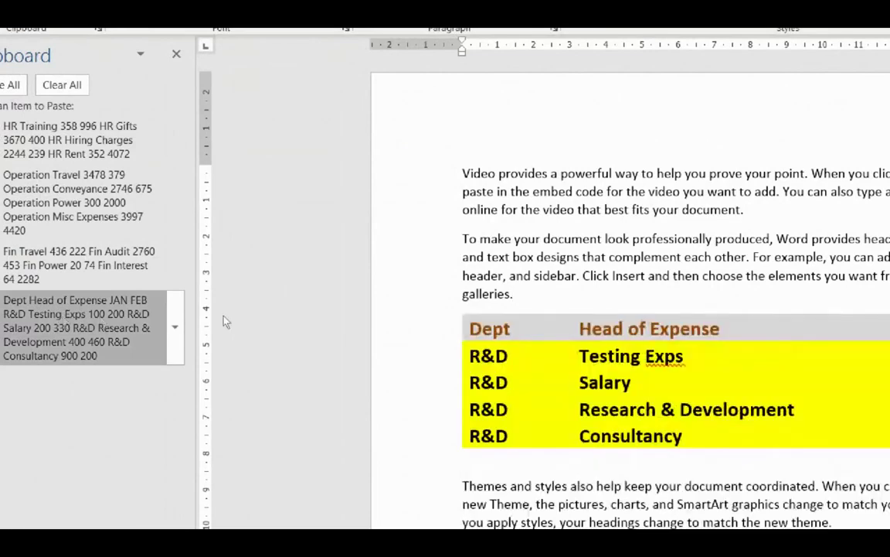
{"action": "key", "text": "Return"}
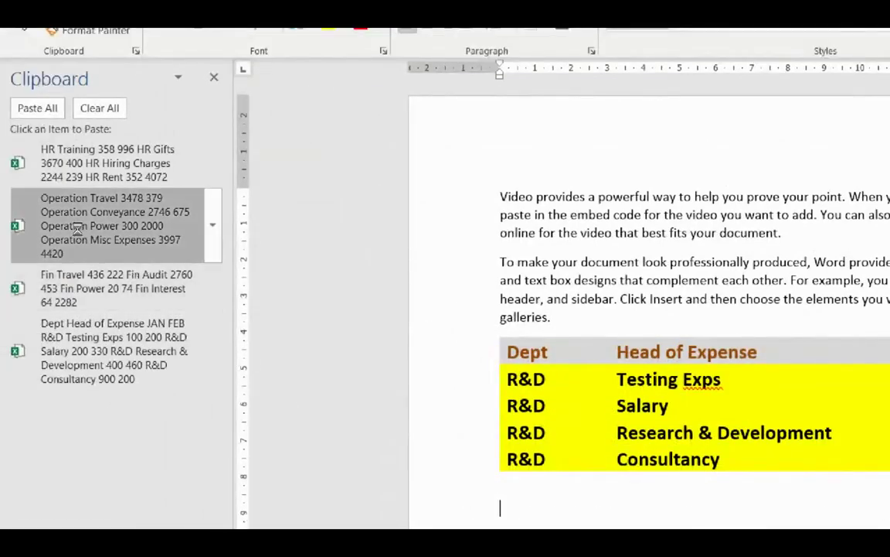
{"action": "left_click", "coordinate": [75, 225]}
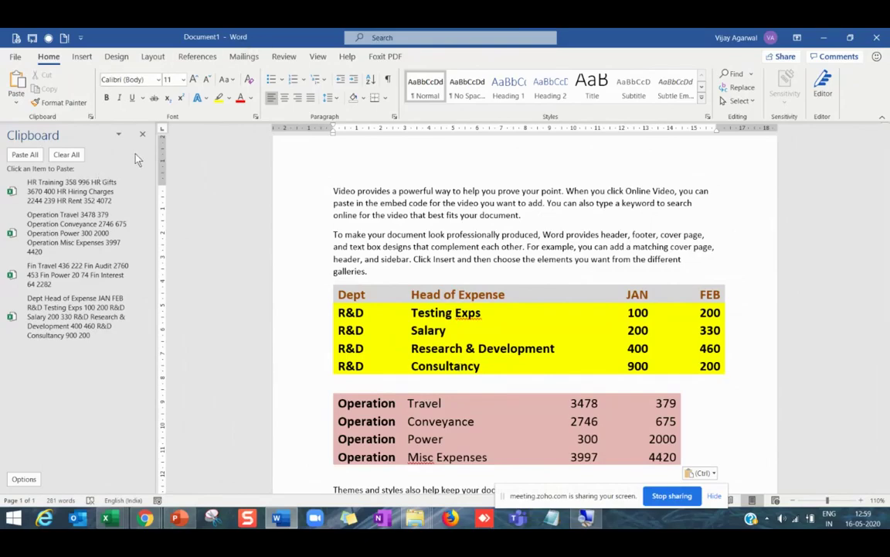
{"action": "left_click", "coordinate": [143, 135]}
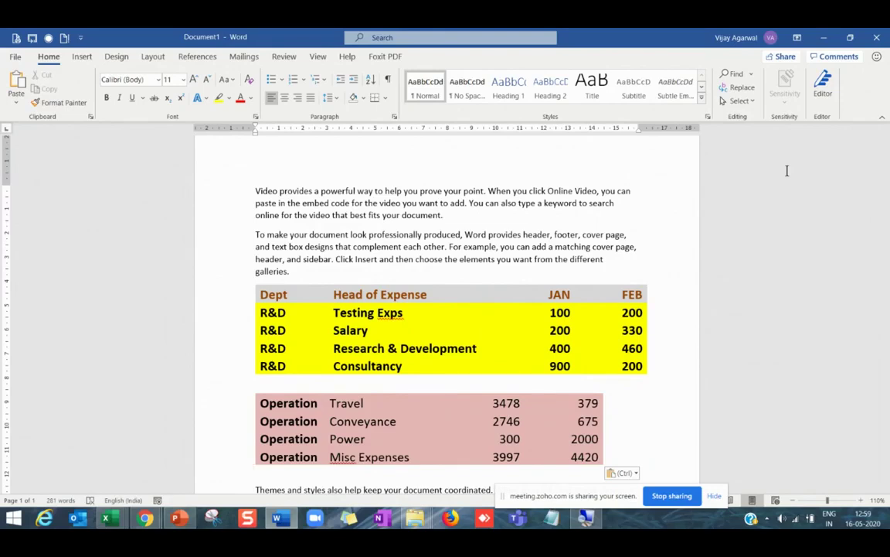
Close the Word document, choosing Don't Save.
{"action": "left_click", "coordinate": [879, 38]}
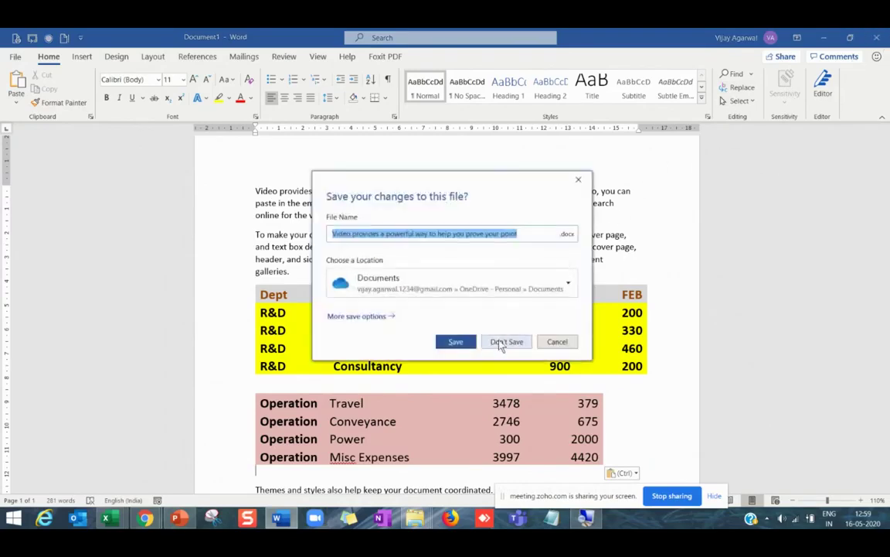
{"action": "left_click", "coordinate": [501, 342]}
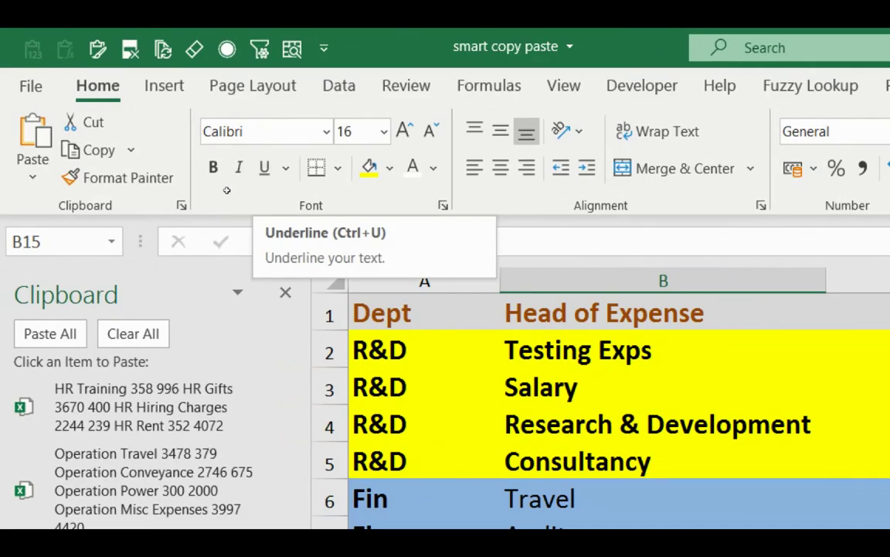
Underline the R&D labels in cells A2 and A3 with Ctrl+U.
{"action": "key", "text": "ctrl+Home"}
{"action": "key", "text": "ctrl+u"}
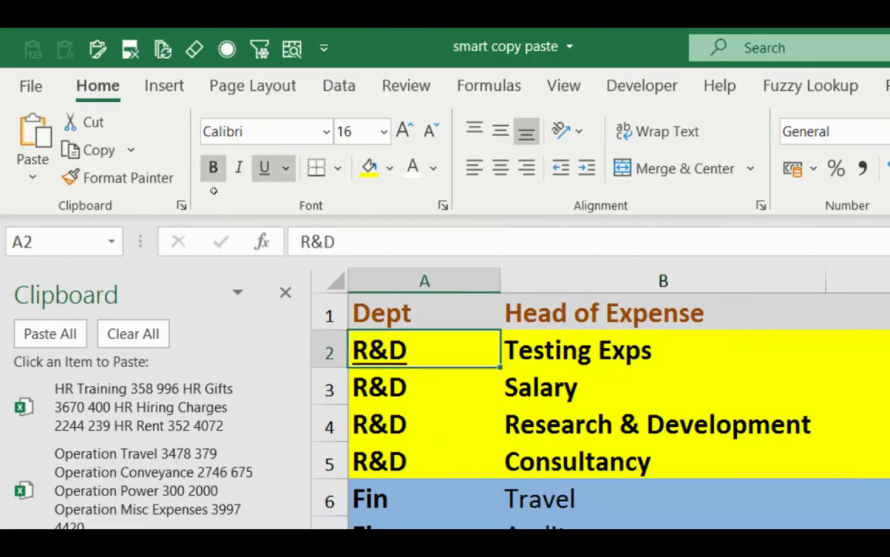
{"action": "key", "text": "Down"}
{"action": "key", "text": "ctrl+u"}
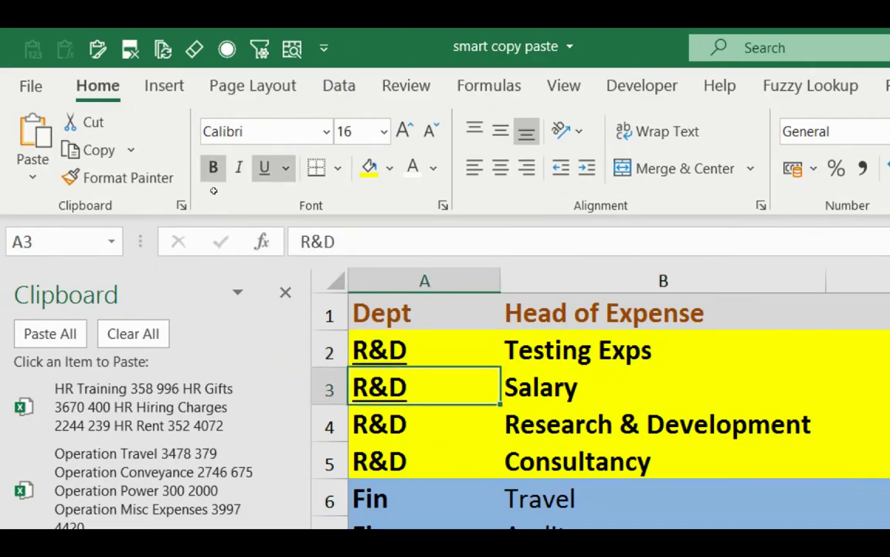
Apply a Double Underline to the Fin label in A6 via the Underline dropdown.
{"action": "key", "text": "Down"}
{"action": "key", "text": "Down"}
{"action": "key", "text": "Down"}
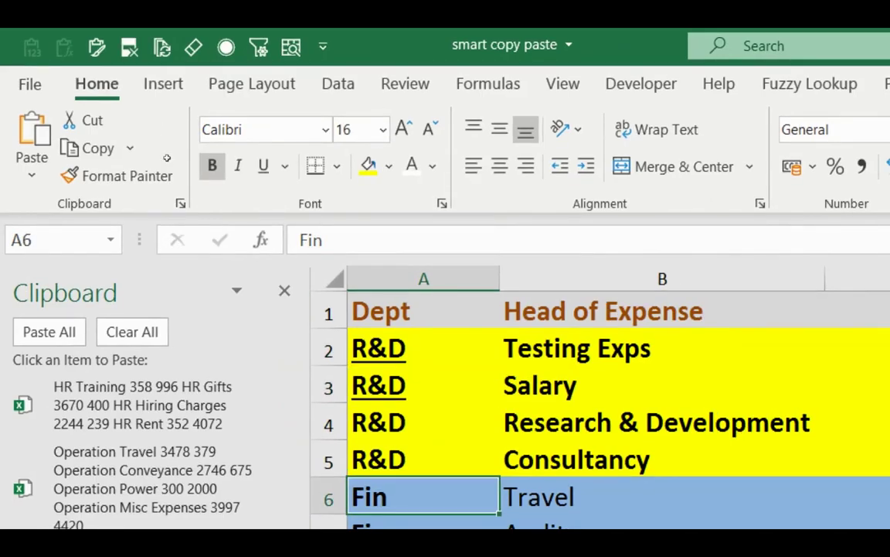
{"action": "key", "text": "ctrl+u"}
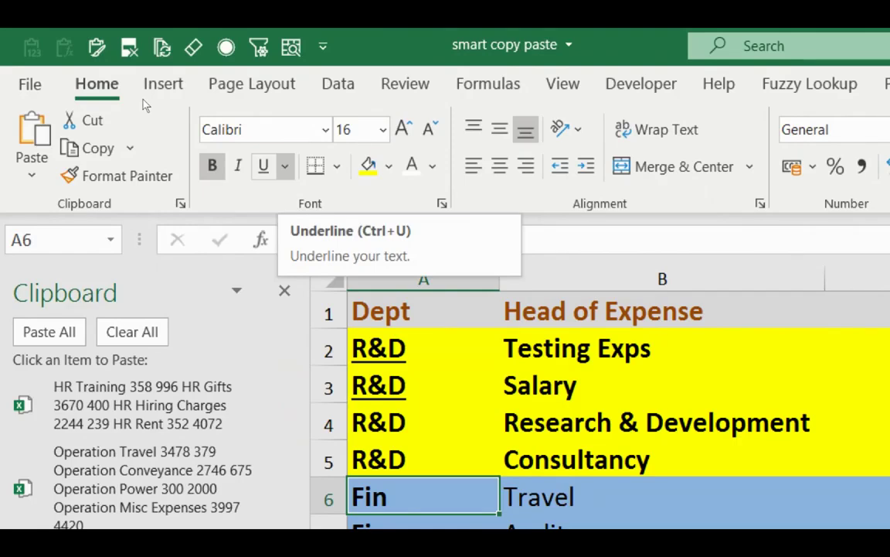
{"action": "key", "text": "alt+h"}
{"action": "key", "text": "3"}
{"action": "key", "text": "Down"}
{"action": "key", "text": "Down"}
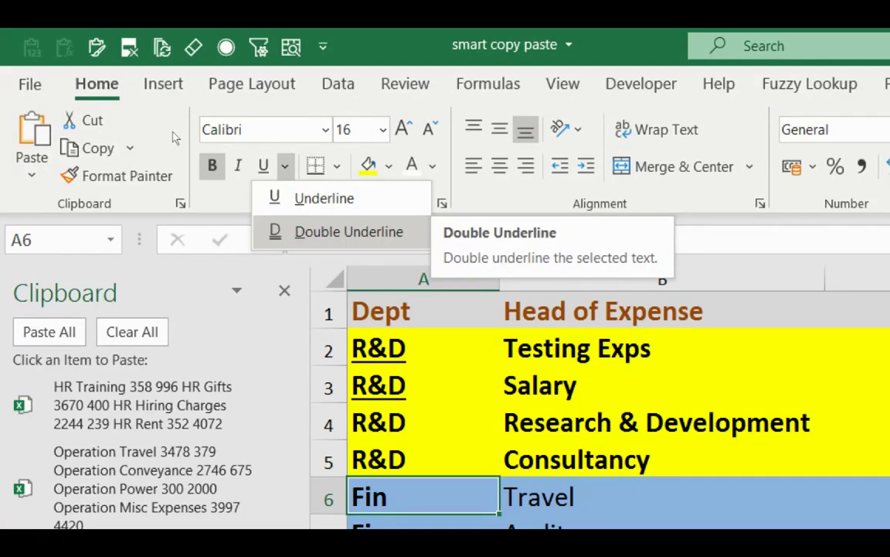
{"action": "key", "text": "Escape"}
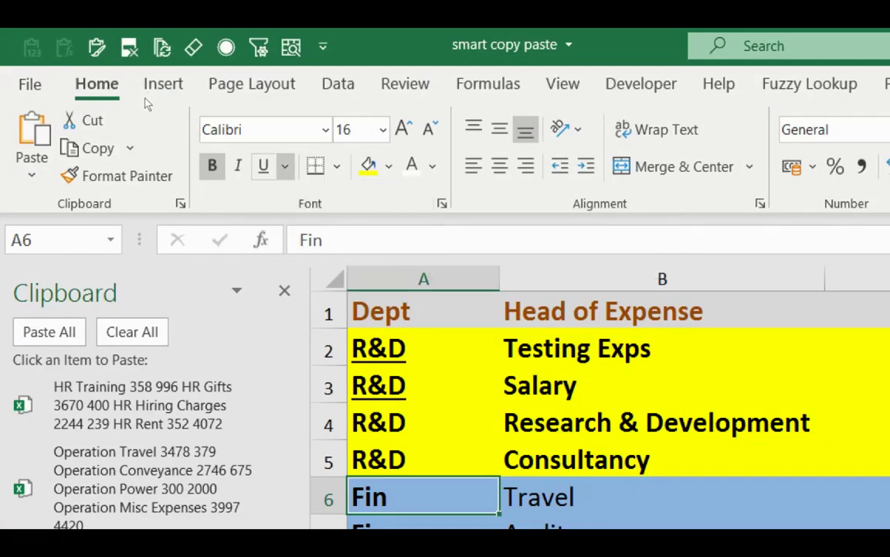
{"action": "key", "text": "alt+h"}
{"action": "key", "text": "3"}
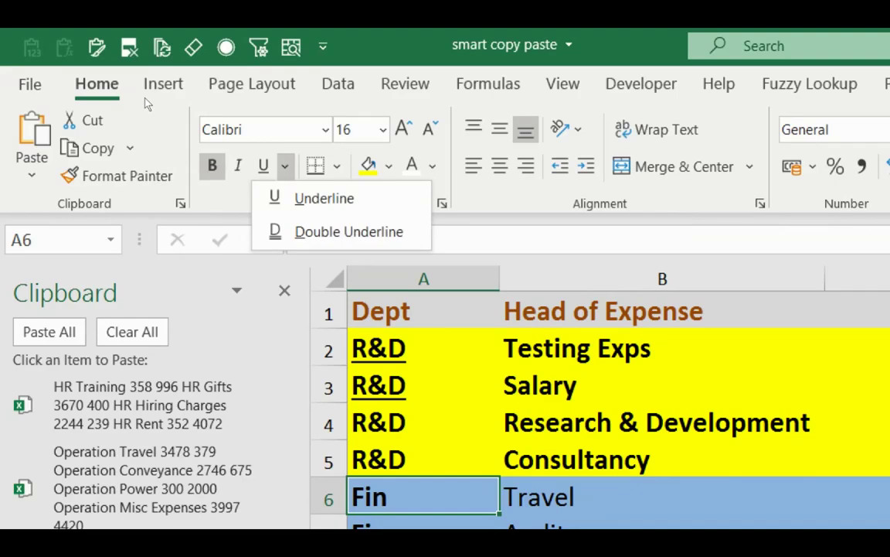
{"action": "key", "text": "Down"}
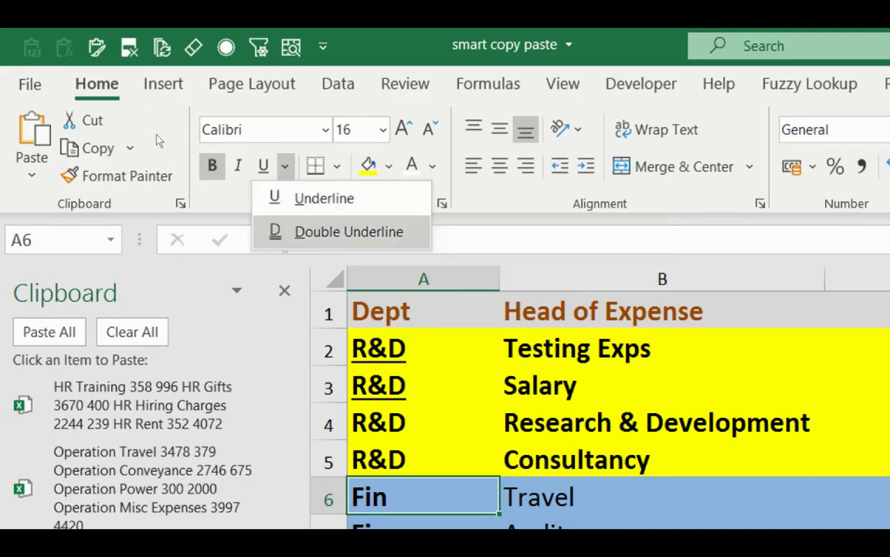
{"action": "key", "text": "Return"}
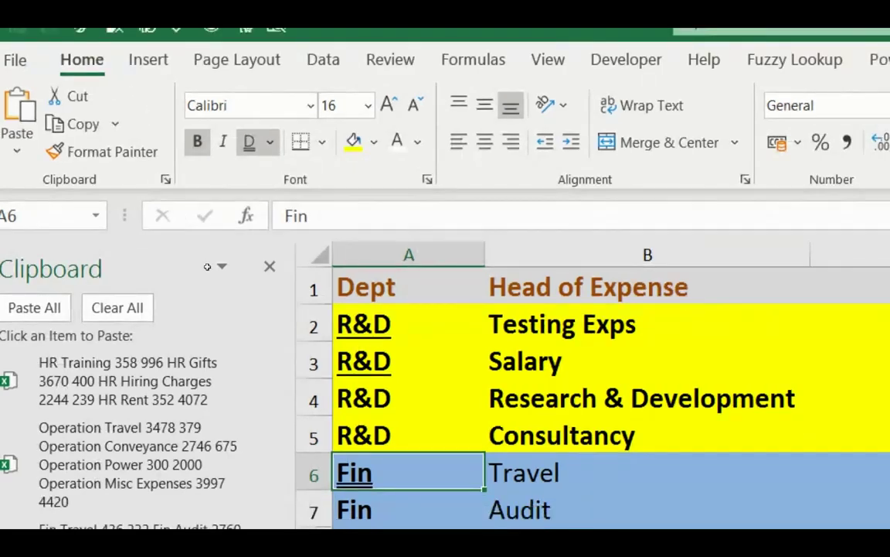
{"action": "key", "text": "Up"}
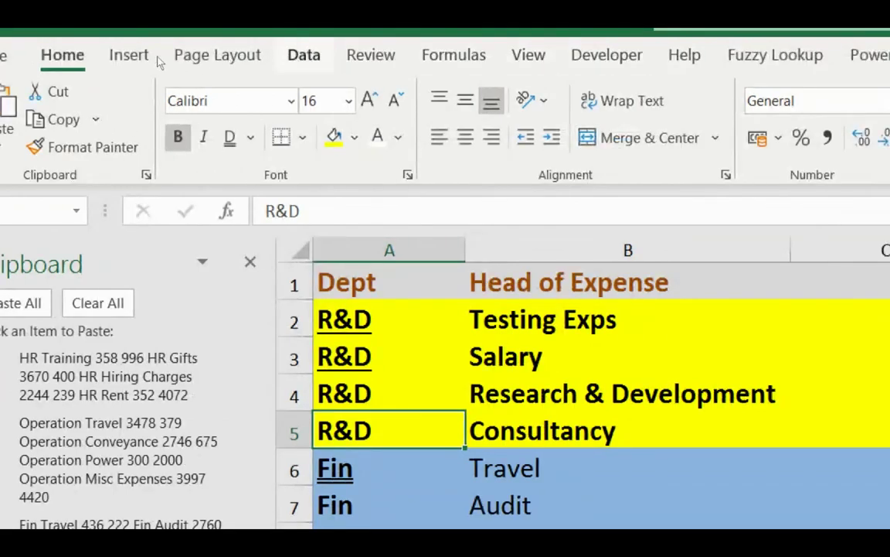
Return to the Home ribbon commands while the Clipboard pane of copied department rows stays open.
{"action": "left_click", "coordinate": [303, 55]}
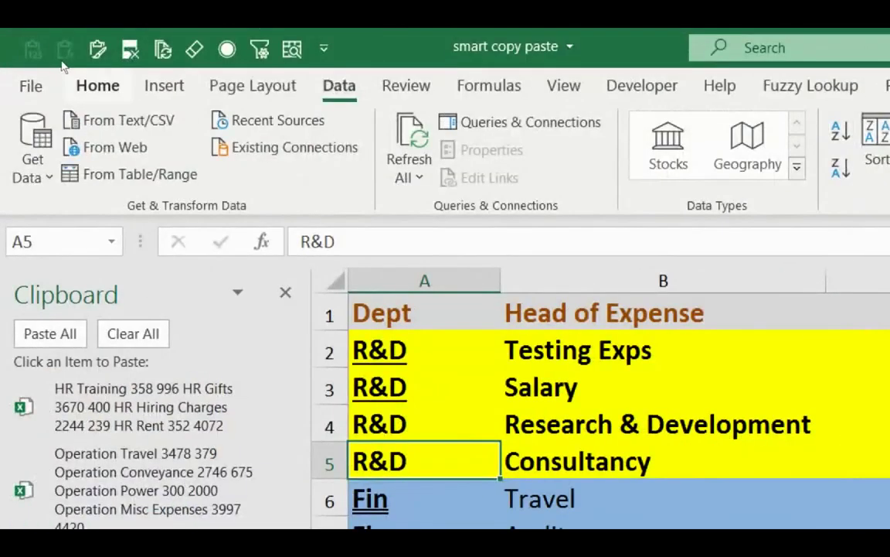
{"action": "scroll", "coordinate": [59, 68], "scroll_direction": "up", "scroll_amount": 3}
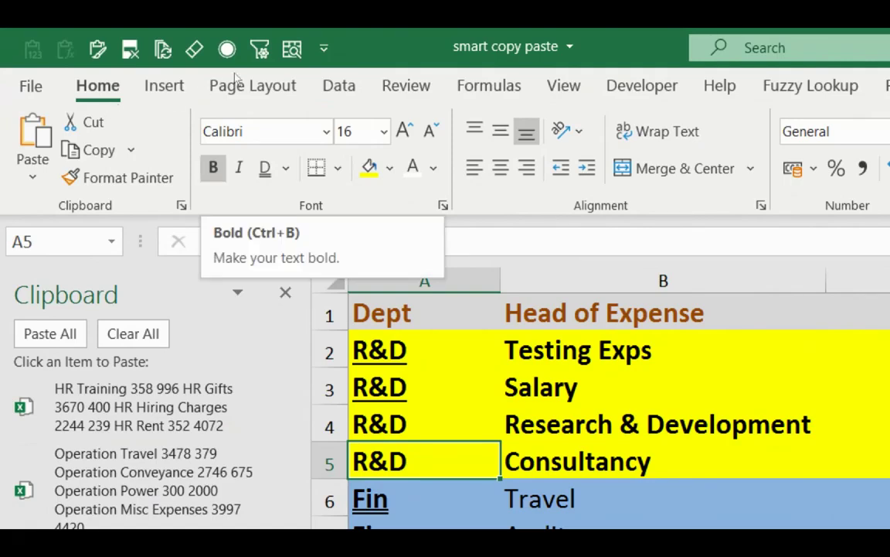
{"action": "left_click", "coordinate": [339, 85]}
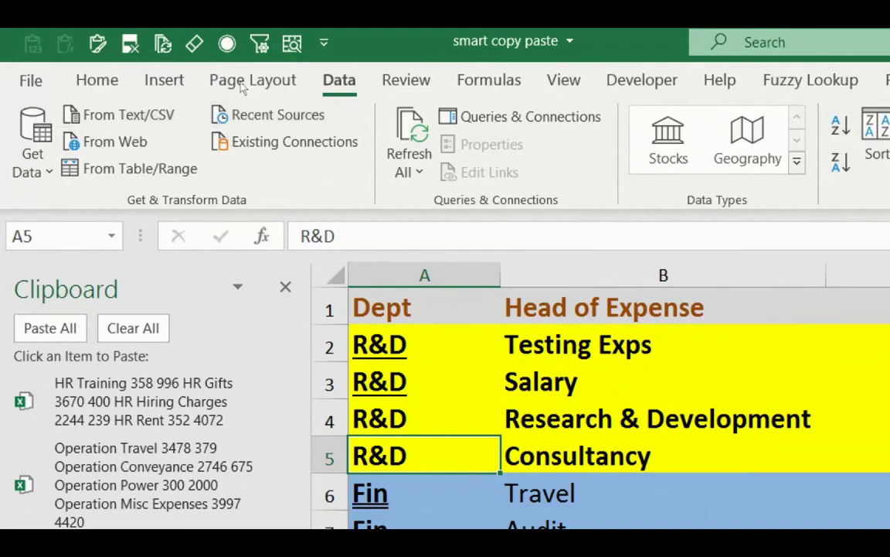
{"action": "left_click", "coordinate": [97, 80]}
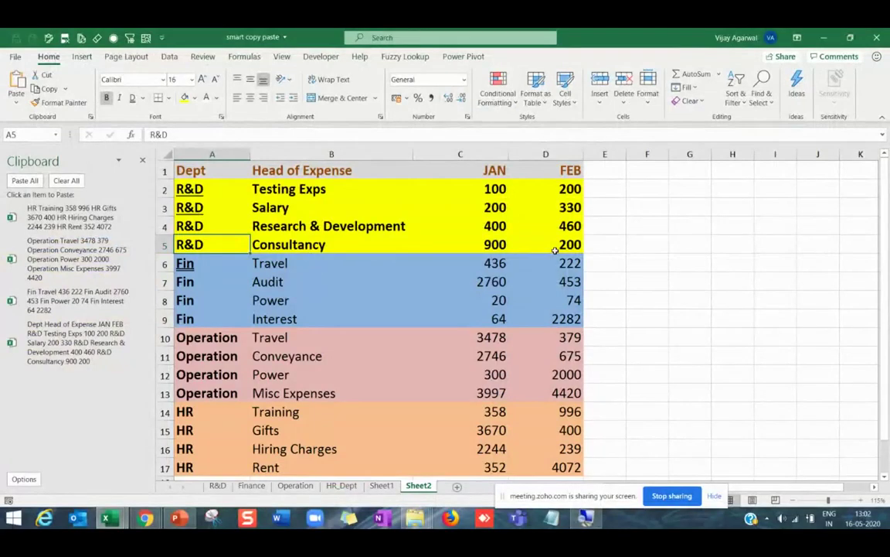
Clear all collected items from the Office Clipboard and close the Clipboard pane.
{"action": "left_click", "coordinate": [66, 180]}
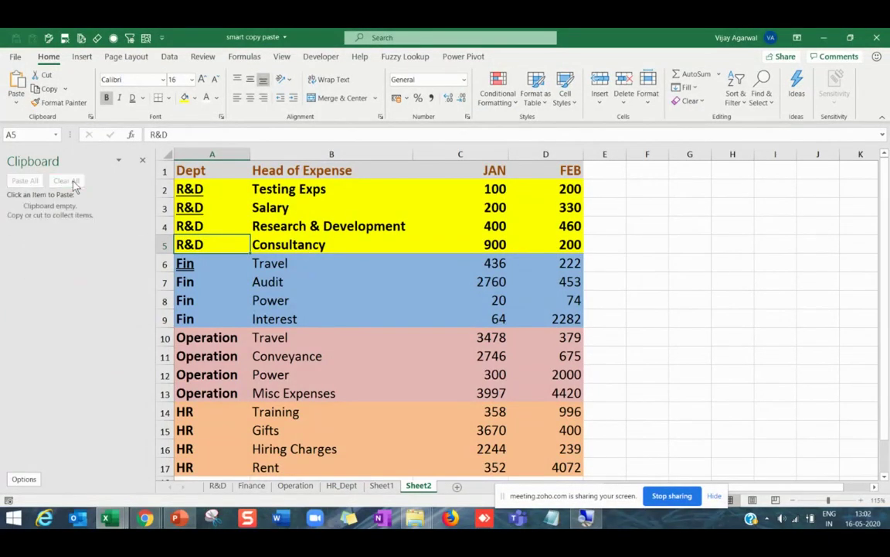
{"action": "left_click", "coordinate": [142, 162]}
{"action": "left_click", "coordinate": [143, 163]}
{"action": "left_click", "coordinate": [632, 225]}
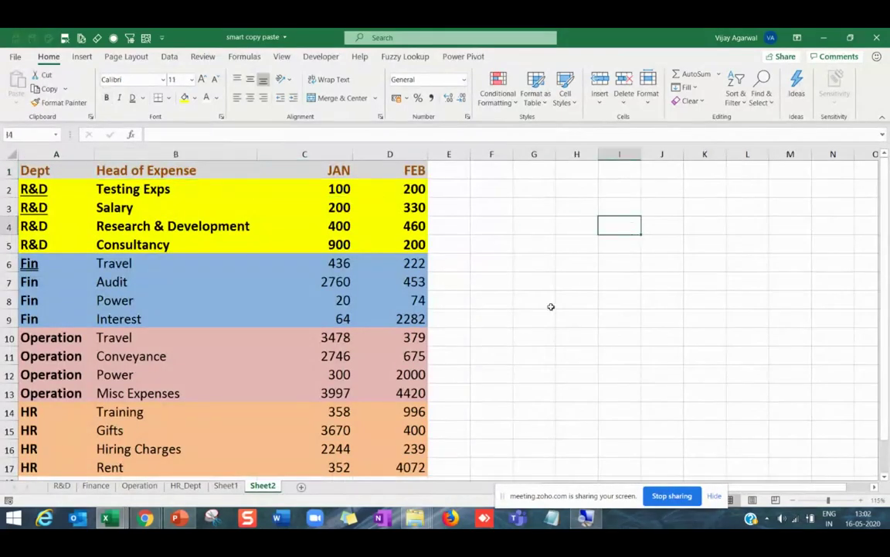
Glance at the PowerPoint tips slide, then return to the Excel workbook.
{"action": "left_click", "coordinate": [162, 464]}
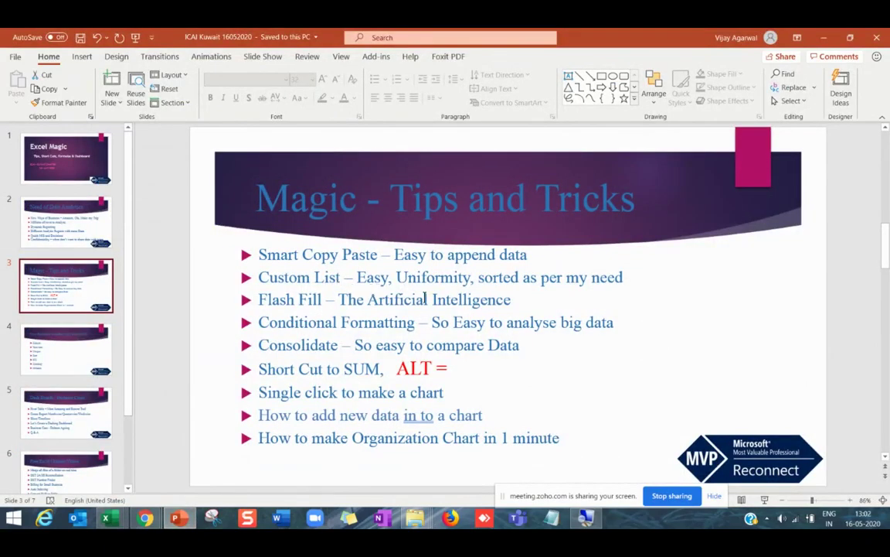
{"action": "key", "text": "alt+Tab"}
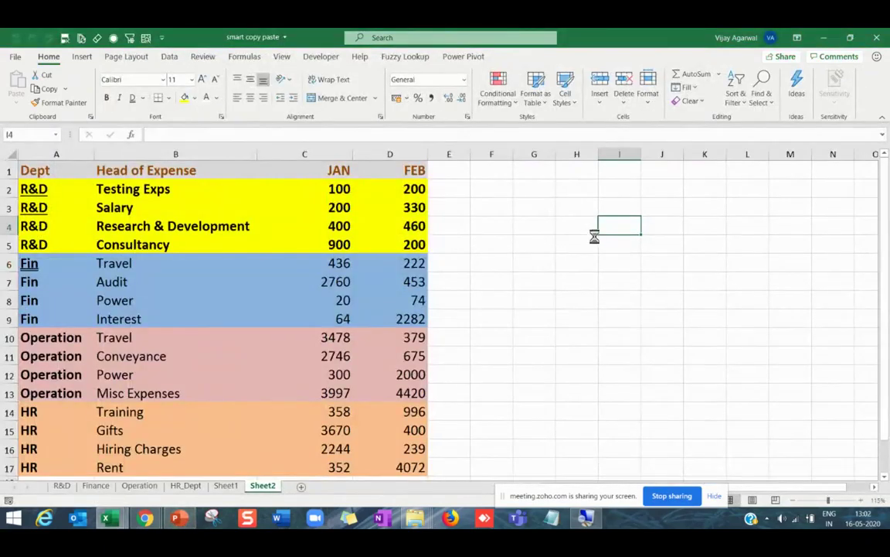
{"action": "scroll", "coordinate": [594, 236], "scroll_direction": "up", "scroll_amount": 3, "text": "ctrl"}
Enter Jan and Feb in H5:H6 and auto-fill the months down to Sep in H13.
{"action": "left_click", "coordinate": [680, 249]}
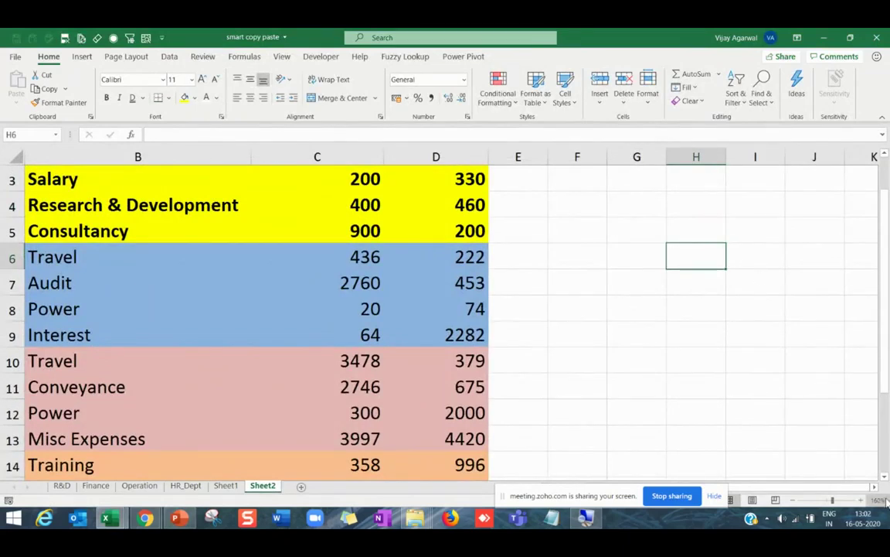
{"action": "scroll", "coordinate": [784, 437], "scroll_direction": "right", "scroll_amount": 1}
{"action": "left_click", "coordinate": [491, 234]}
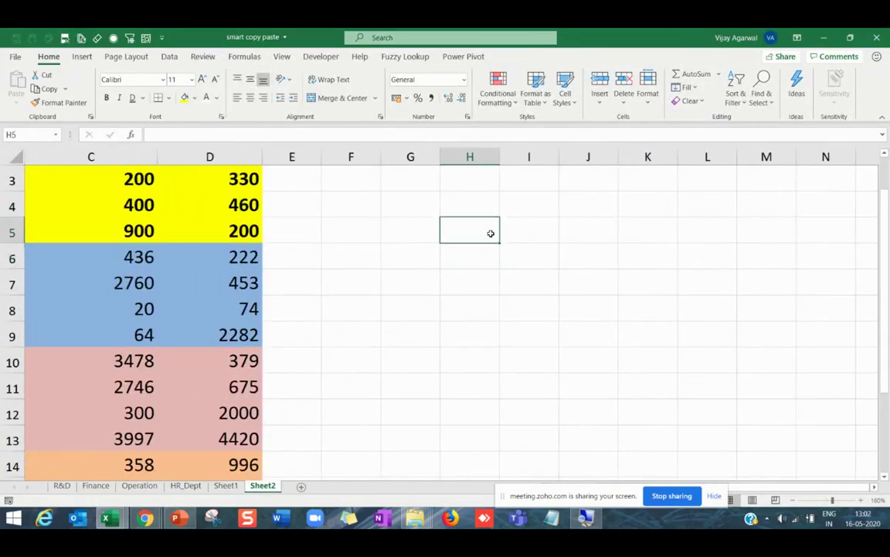
{"action": "type", "text": "Jan"}
{"action": "key", "text": "Return"}
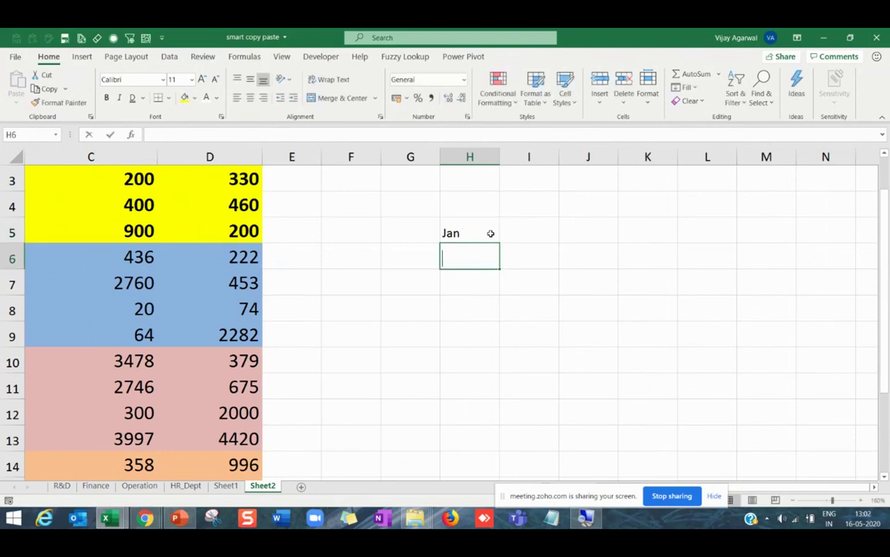
{"action": "type", "text": "Feb"}
{"action": "key", "text": "Return"}
{"action": "left_click_drag", "start_coordinate": [491, 234], "coordinate": [515, 440]}
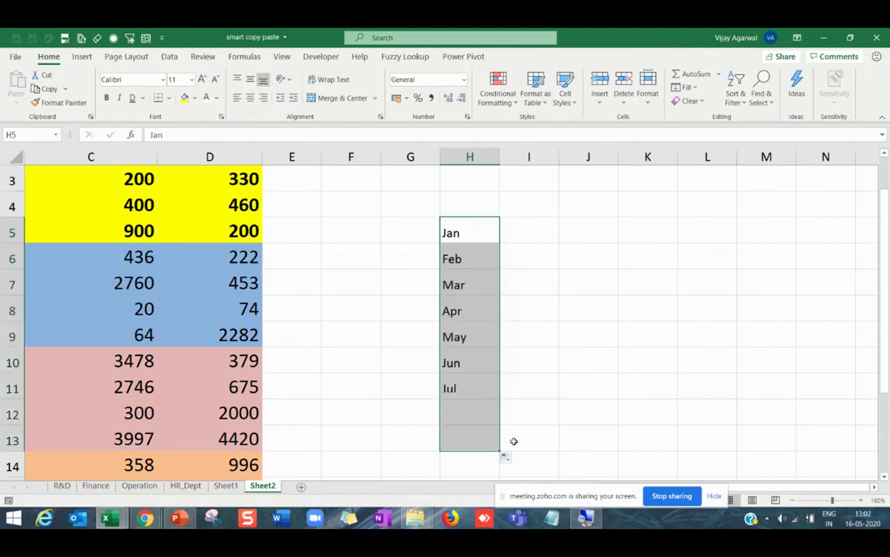
{"action": "left_click", "coordinate": [481, 313]}
{"action": "left_click", "coordinate": [475, 410]}
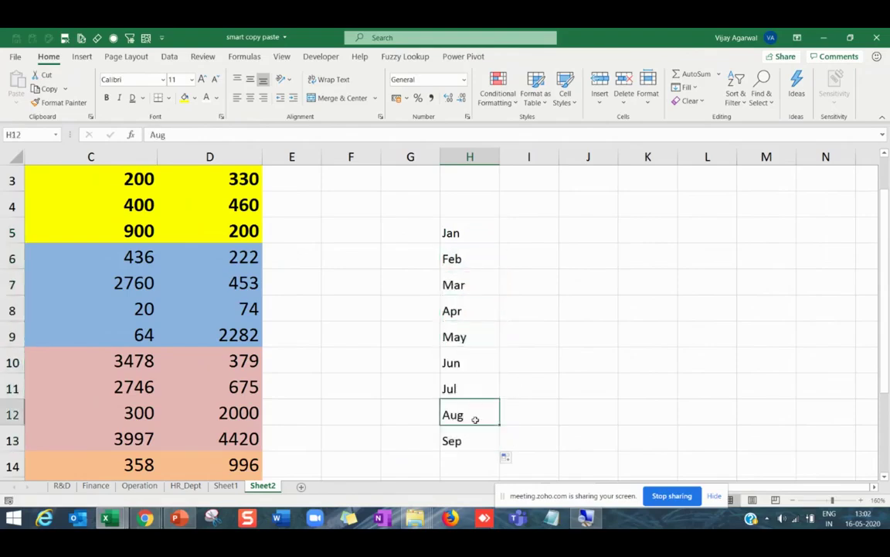
Enter Jan in J5, fill down to J13, then extend Apr in J8 across to Aug in N8.
{"action": "double_click", "coordinate": [581, 220]}
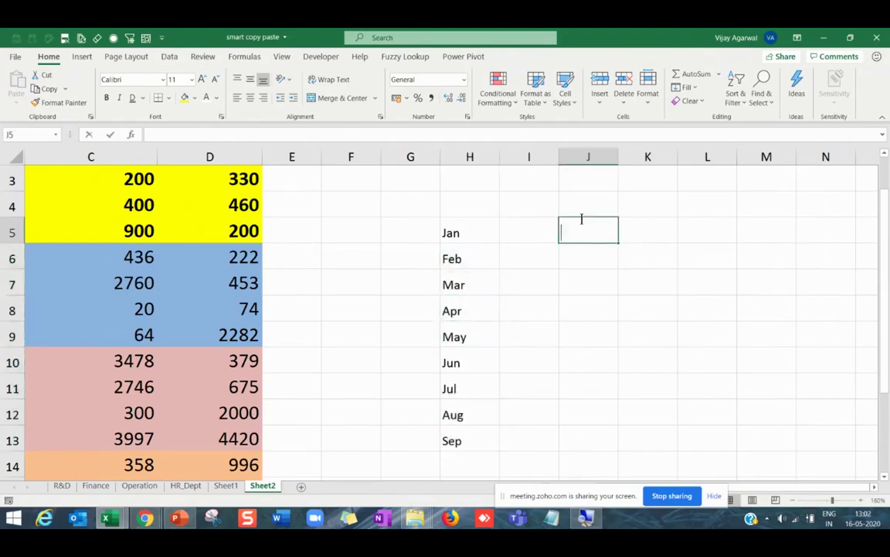
{"action": "type", "text": "Jan"}
{"action": "key", "text": "Return"}
{"action": "left_click", "coordinate": [596, 224]}
{"action": "left_click_drag", "start_coordinate": [619, 243], "coordinate": [622, 442]}
{"action": "left_click", "coordinate": [597, 313]}
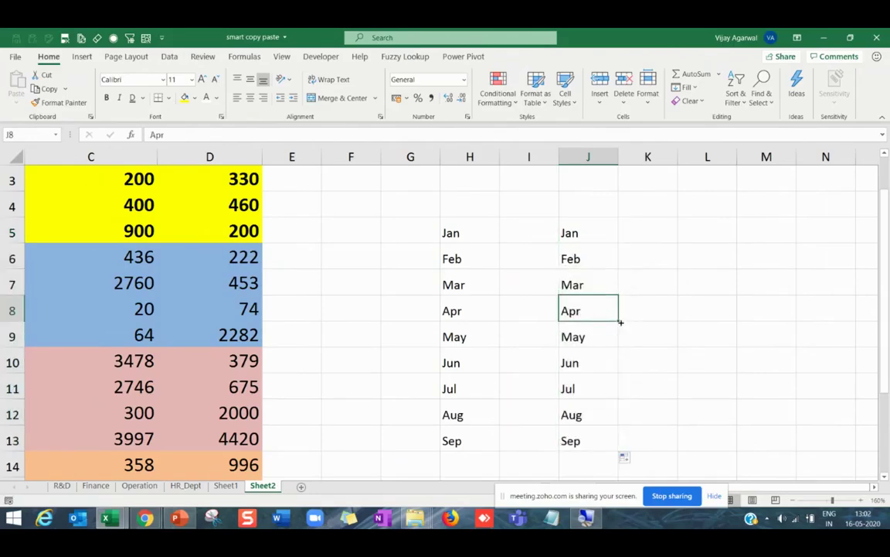
{"action": "left_click_drag", "start_coordinate": [620, 320], "coordinate": [804, 324]}
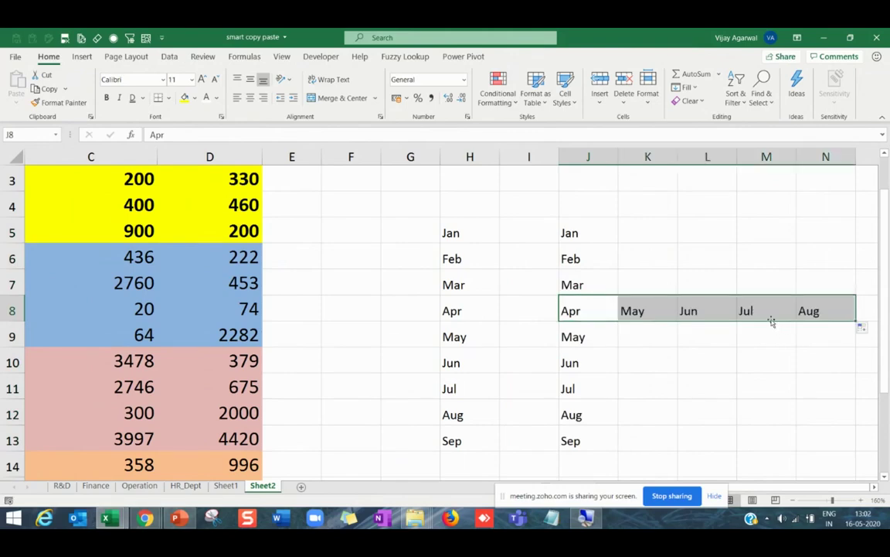
{"action": "left_click", "coordinate": [767, 317]}
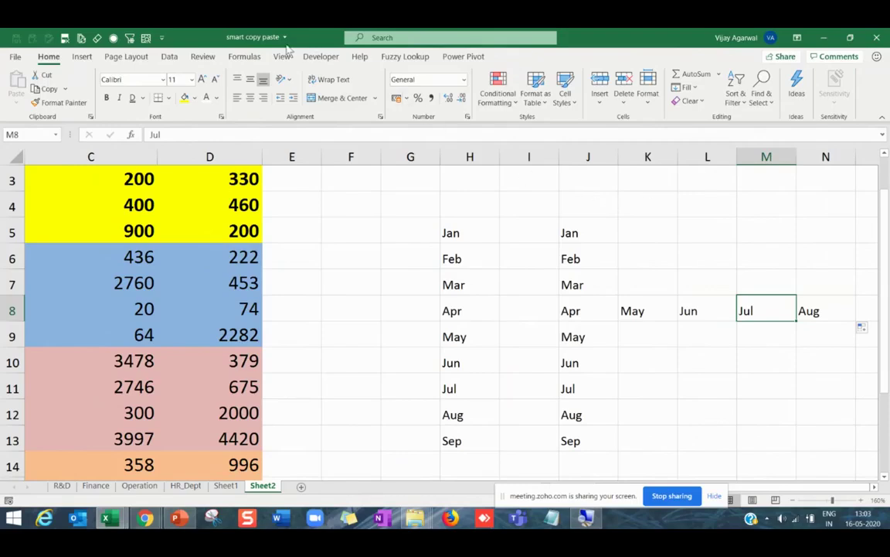
Open the Custom Lists editor from File > Options > Advanced, under General.
{"action": "left_click", "coordinate": [15, 58]}
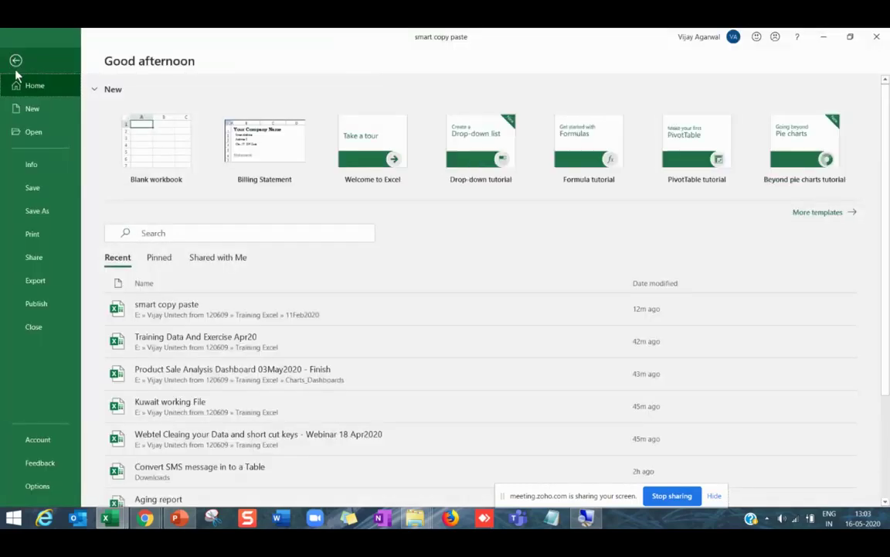
{"action": "left_click", "coordinate": [37, 486]}
{"action": "left_click_drag", "start_coordinate": [278, 79], "coordinate": [274, 69]}
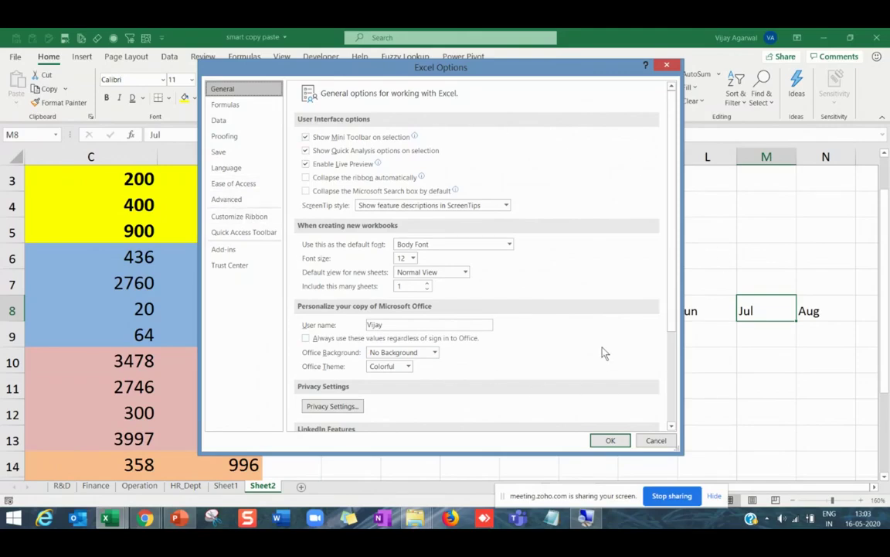
{"action": "left_click", "coordinate": [222, 198]}
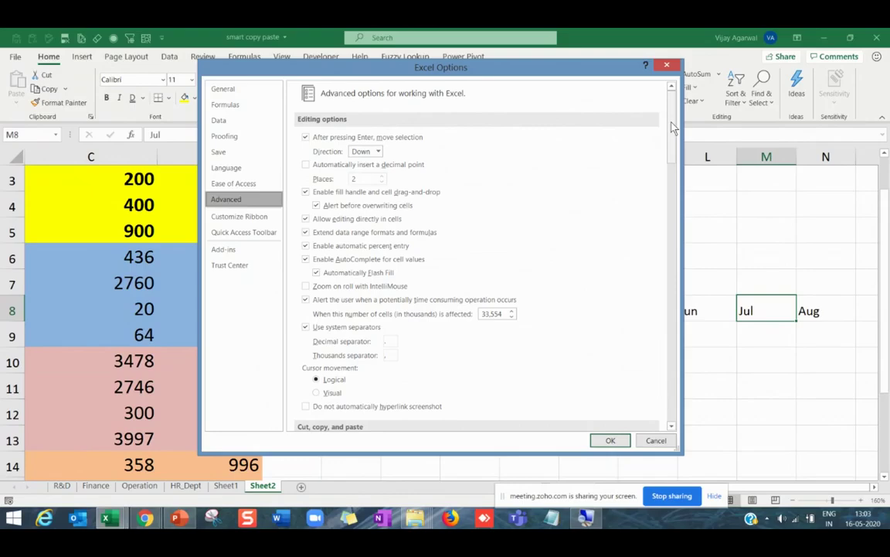
{"action": "left_click_drag", "start_coordinate": [673, 128], "coordinate": [639, 309]}
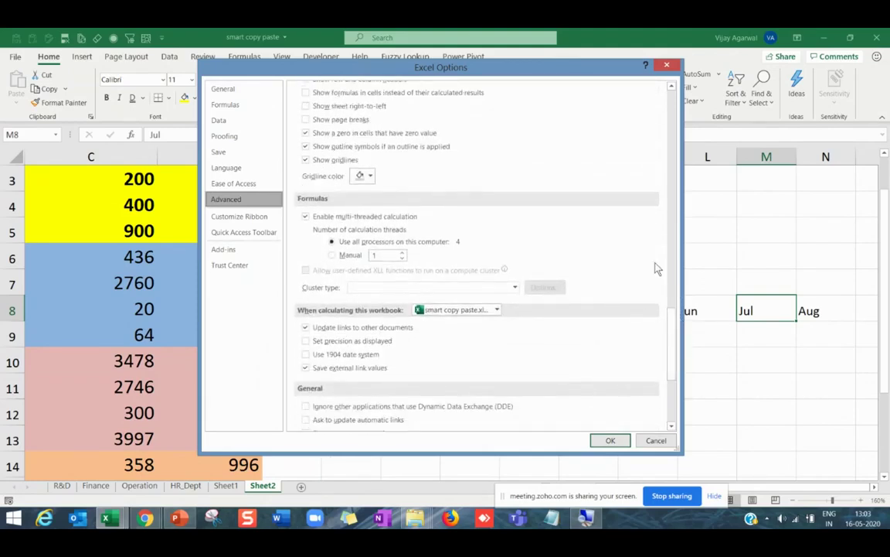
{"action": "left_click_drag", "start_coordinate": [671, 342], "coordinate": [672, 387]}
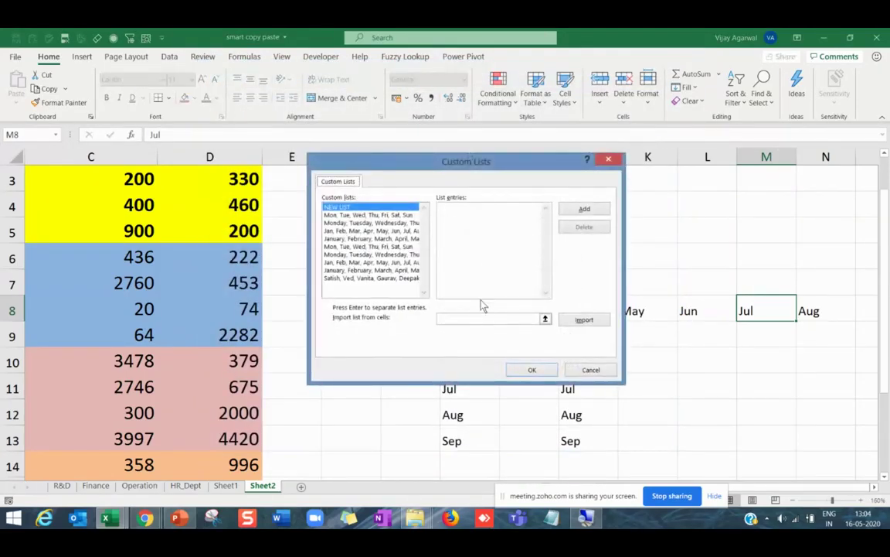
Review the existing weekday, month and name lists, then choose NEW LIST.
{"action": "left_click_drag", "start_coordinate": [454, 172], "coordinate": [369, 107]}
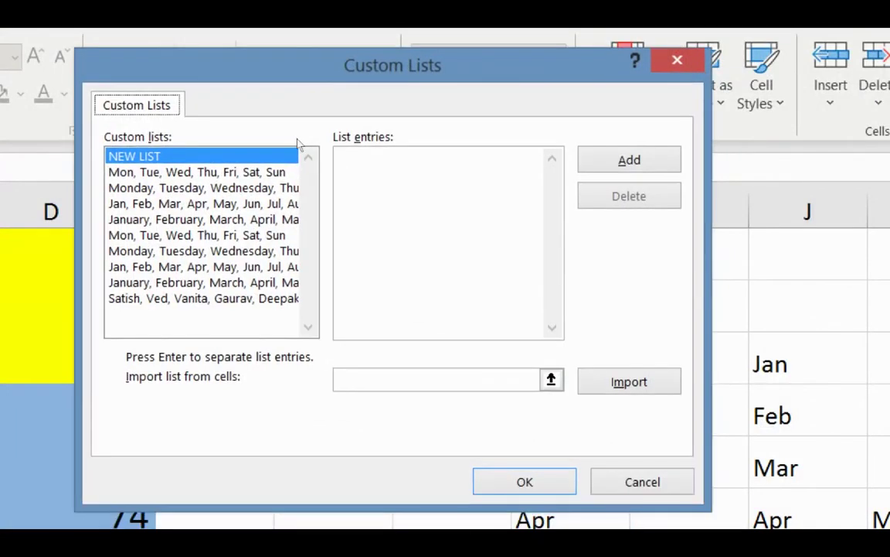
{"action": "key", "text": "Down"}
{"action": "key", "text": "Down"}
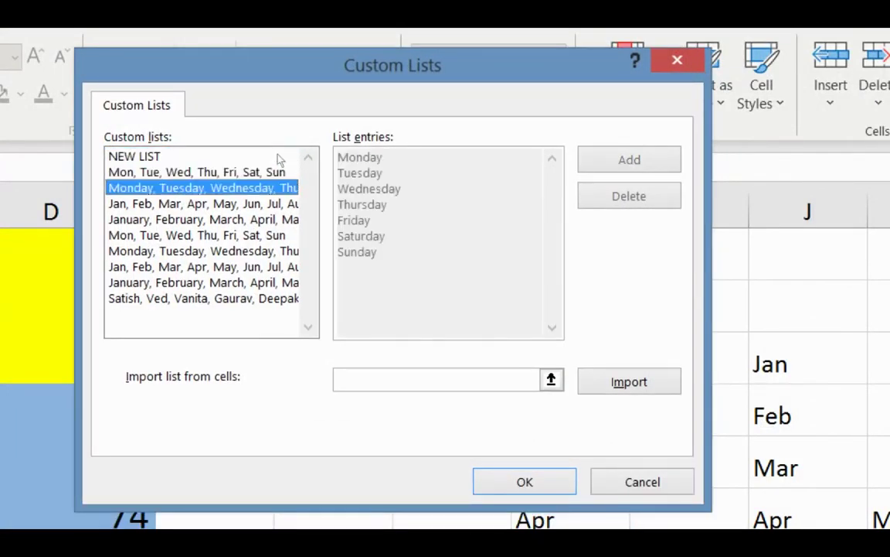
{"action": "key", "text": "Down"}
{"action": "key", "text": "Down"}
{"action": "key", "text": "Down"}
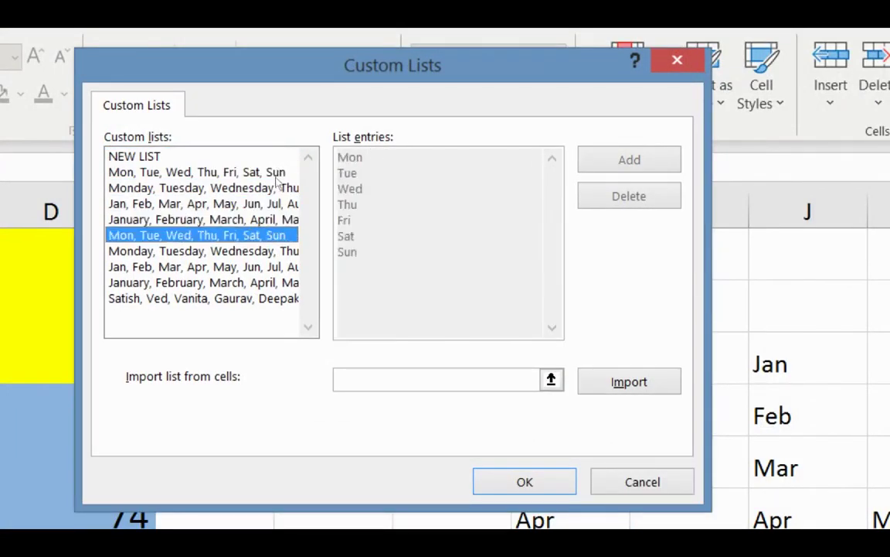
{"action": "key", "text": "Down"}
{"action": "key", "text": "Down"}
{"action": "key", "text": "Down"}
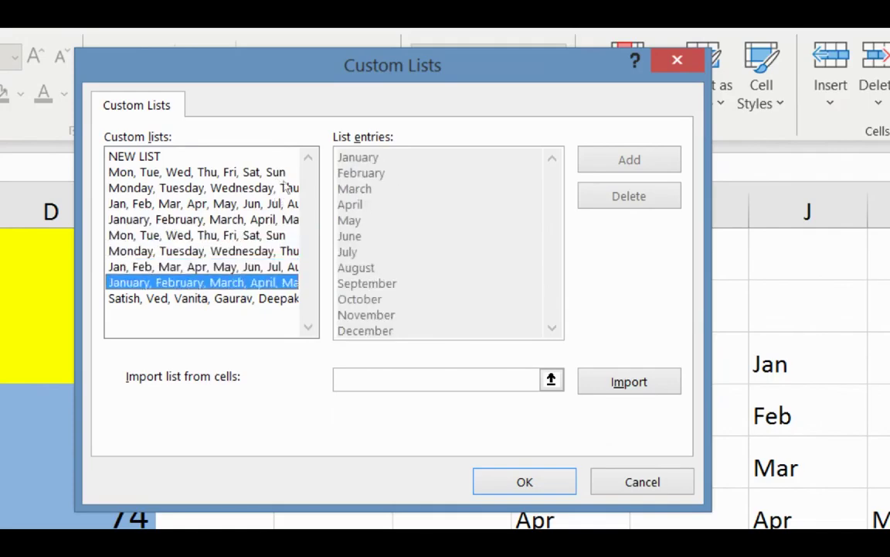
{"action": "key", "text": "Home"}
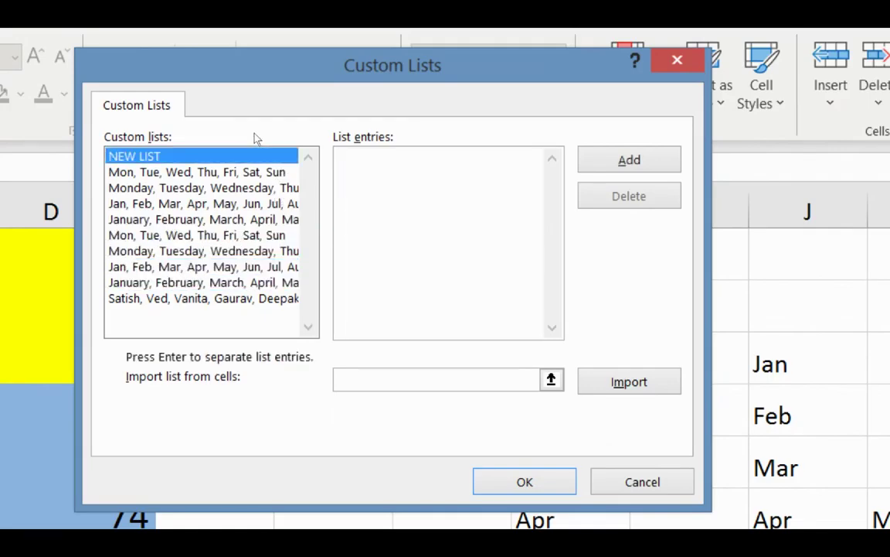
{"action": "key", "text": "End"}
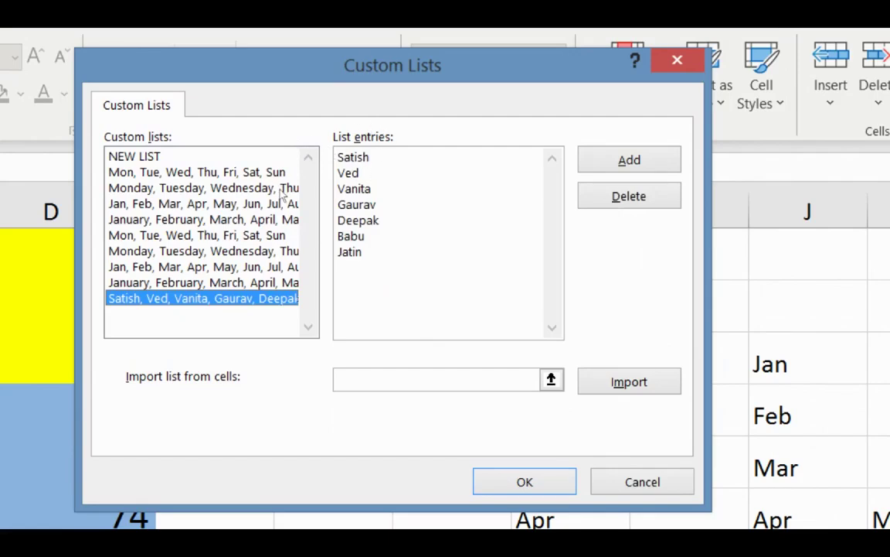
{"action": "key", "text": "Home"}
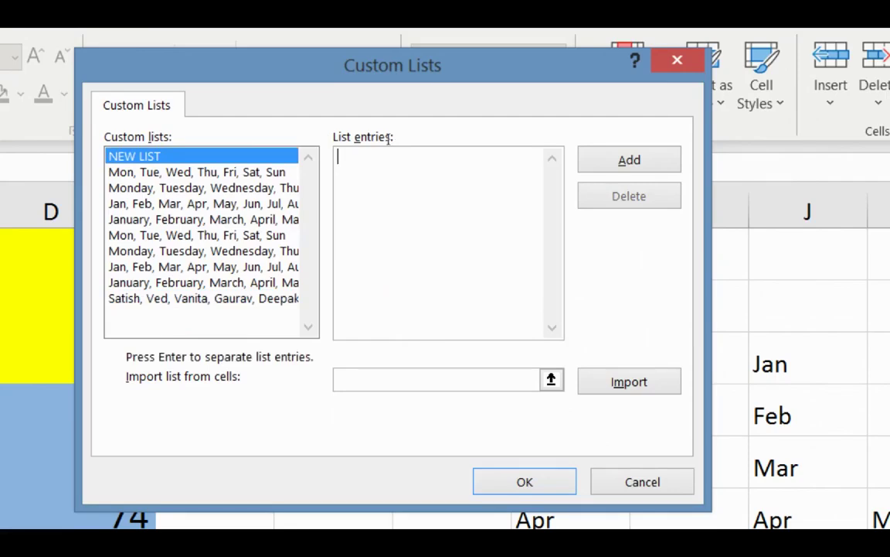
Enter the entries Dubai, Sharjah, Ajman, Abu Dhabi, Delhi and New York, one per line.
{"action": "type", "text": "Dubai"}
{"action": "key", "text": "Return"}
{"action": "type", "text": "Sharjah"}
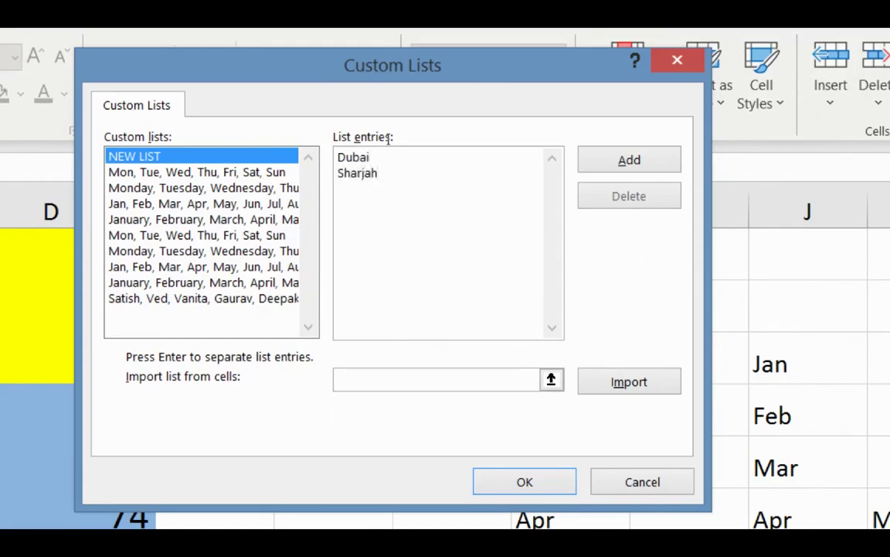
{"action": "key", "text": "Return"}
{"action": "type", "text": "Ajman"}
{"action": "key", "text": "Return"}
{"action": "type", "text": "Abu Dhabi"}
{"action": "key", "text": "Return"}
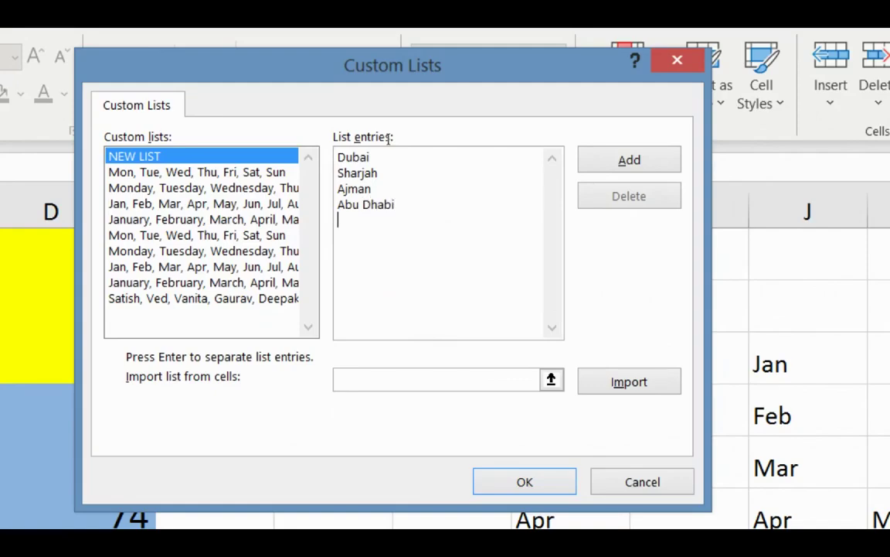
{"action": "type", "text": "Delhi"}
{"action": "key", "text": "Return"}
{"action": "type", "text": "New Yor"}
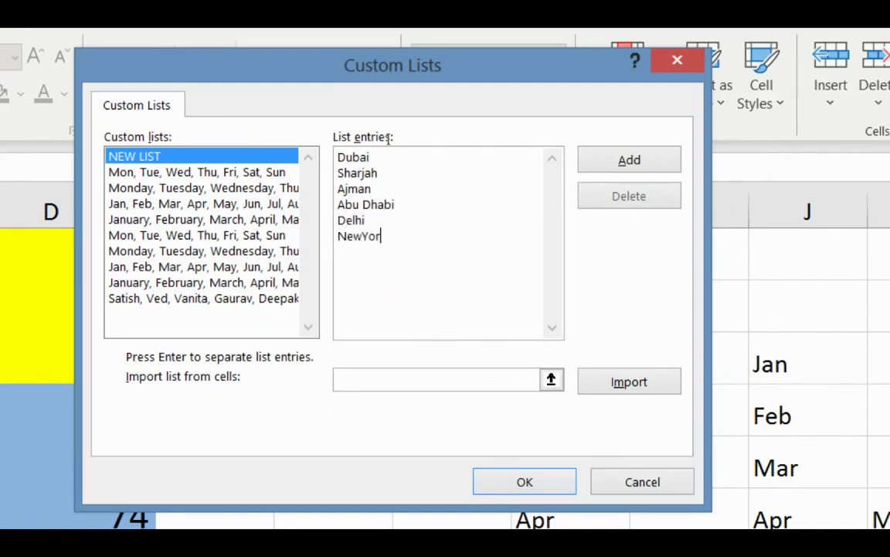
{"action": "type", "text": "k"}
{"action": "key", "text": "Left"}
{"action": "key", "text": "Left"}
{"action": "key", "text": "Left"}
{"action": "key", "text": "Left"}
{"action": "key", "text": "Up"}
{"action": "key", "text": "Up"}
{"action": "key", "text": "ctrl+a"}
Add the Dubai-to-New York city list and confirm Excel Options with OK.
{"action": "left_click", "coordinate": [341, 205]}
{"action": "key", "text": "alt+a"}
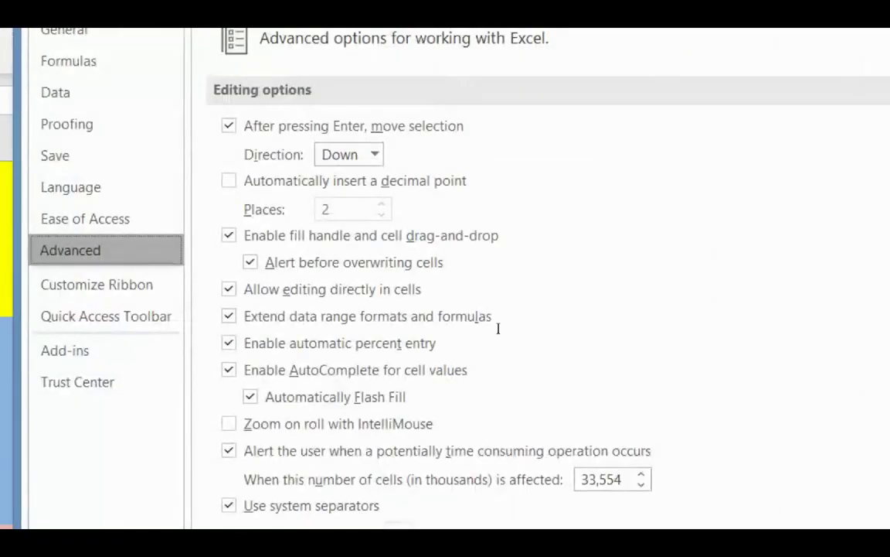
{"action": "left_click", "coordinate": [556, 444]}
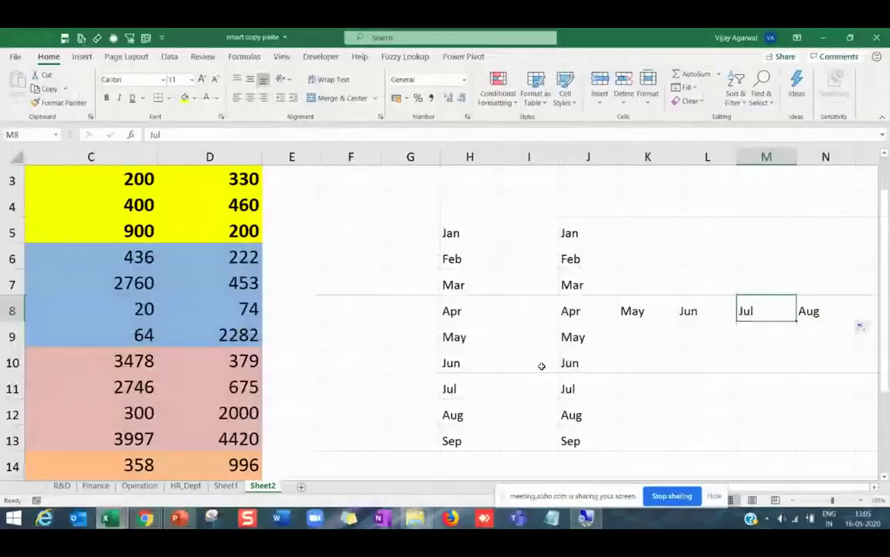
Type Delhi in R7 and auto-fill the city list down column R to R14.
{"action": "left_click", "coordinate": [668, 393]}
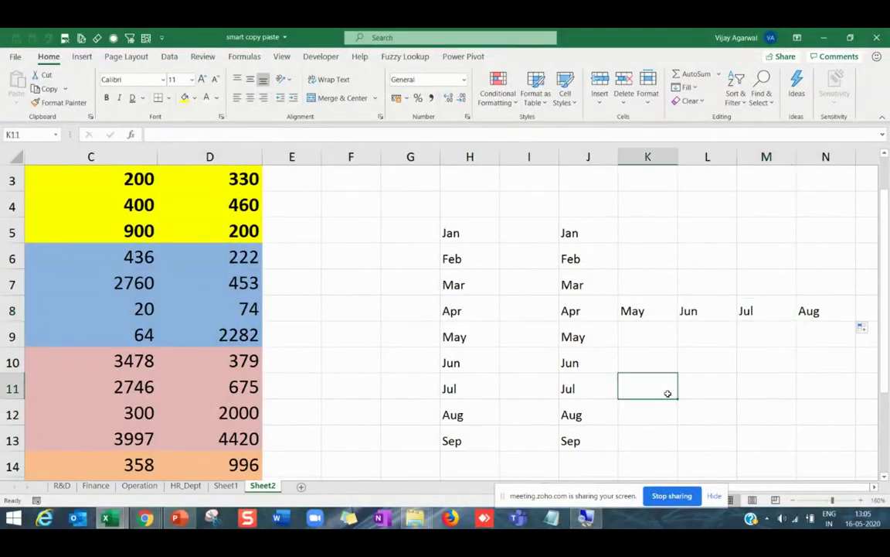
{"action": "key", "text": "Right"}
{"action": "key", "text": "Right"}
{"action": "key", "text": "Right"}
{"action": "key", "text": "Right"}
{"action": "key", "text": "Right"}
{"action": "key", "text": "Right"}
{"action": "key", "text": "Right"}
{"action": "key", "text": "Right"}
{"action": "key", "text": "Right"}
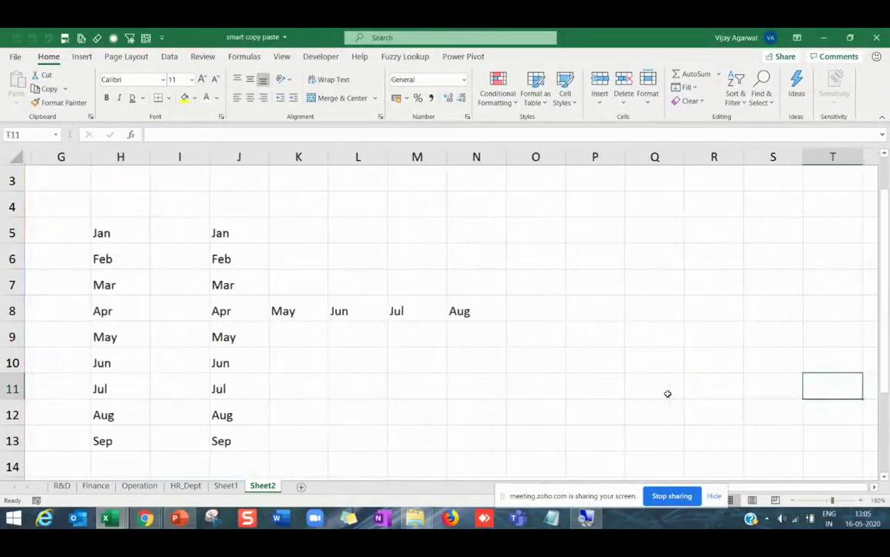
{"action": "key", "text": "Right"}
{"action": "key", "text": "Left"}
{"action": "key", "text": "Left"}
{"action": "key", "text": "Left"}
{"action": "key", "text": "Down"}
{"action": "key", "text": "Down"}
{"action": "key", "text": "Down"}
{"action": "key", "text": "Down"}
{"action": "key", "text": "Down"}
{"action": "key", "text": "Down"}
{"action": "key", "text": "Down"}
{"action": "key", "text": "Down"}
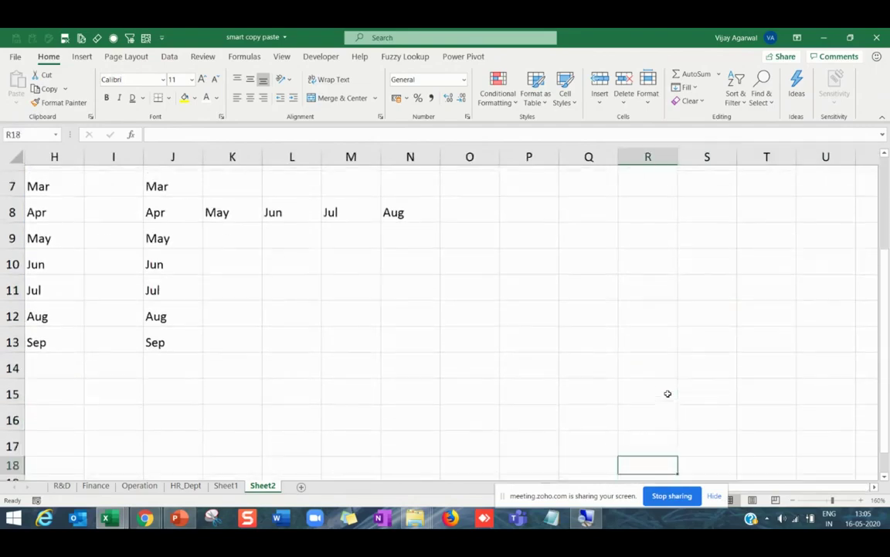
{"action": "key", "text": "Up"}
{"action": "key", "text": "Up"}
{"action": "key", "text": "Up"}
{"action": "key", "text": "Up"}
{"action": "key", "text": "Up"}
{"action": "key", "text": "Up"}
{"action": "key", "text": "Up"}
{"action": "key", "text": "Up"}
{"action": "key", "text": "Up"}
{"action": "key", "text": "Up"}
{"action": "key", "text": "Up"}
{"action": "key", "text": "Up"}
{"action": "key", "text": "Up"}
{"action": "key", "text": "Up"}
{"action": "key", "text": "Up"}
{"action": "key", "text": "Down"}
{"action": "key", "text": "Down"}
{"action": "key", "text": "Down"}
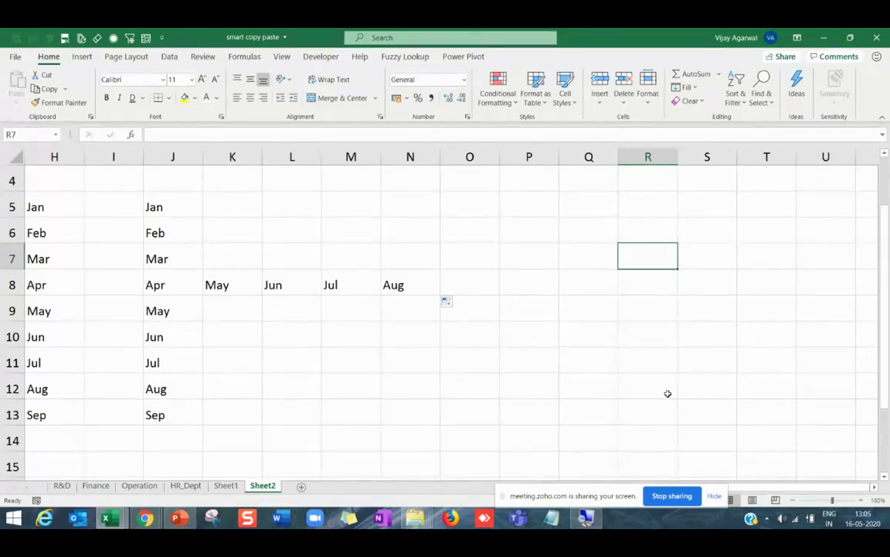
{"action": "type", "text": "Delhi"}
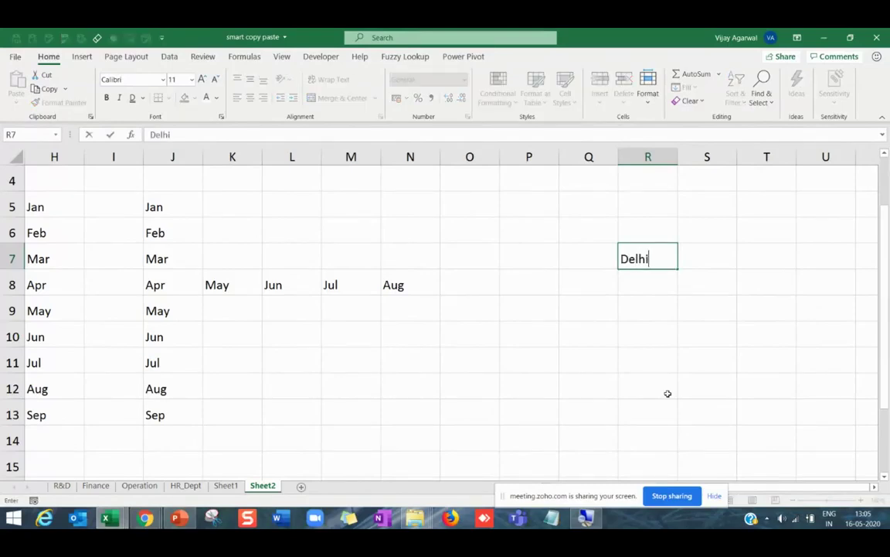
{"action": "key", "text": "Return"}
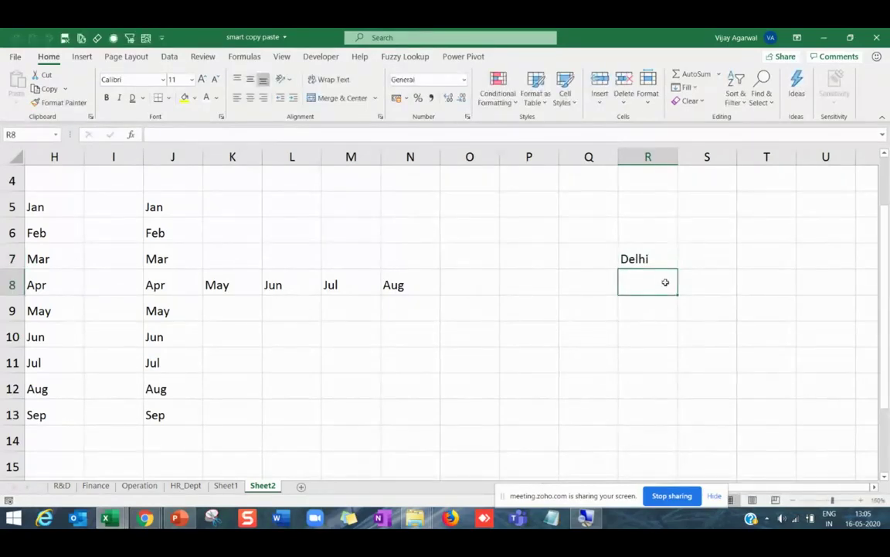
{"action": "left_click", "coordinate": [661, 262]}
{"action": "left_click_drag", "start_coordinate": [678, 268], "coordinate": [688, 451]}
Auto-fill the cities from R9 across row 9 to AD9, then from Y9 up to Y5.
{"action": "left_click", "coordinate": [672, 310]}
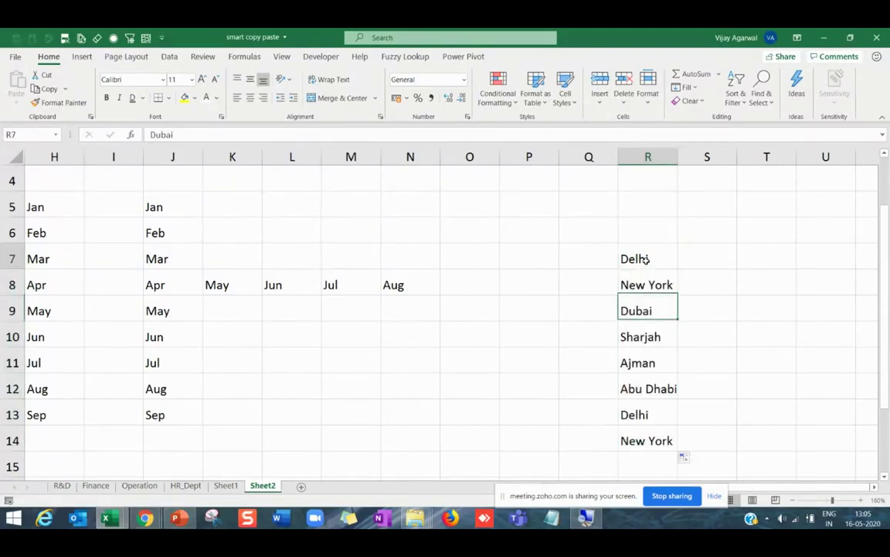
{"action": "left_click", "coordinate": [653, 337]}
{"action": "left_click", "coordinate": [648, 383]}
{"action": "left_click", "coordinate": [647, 418]}
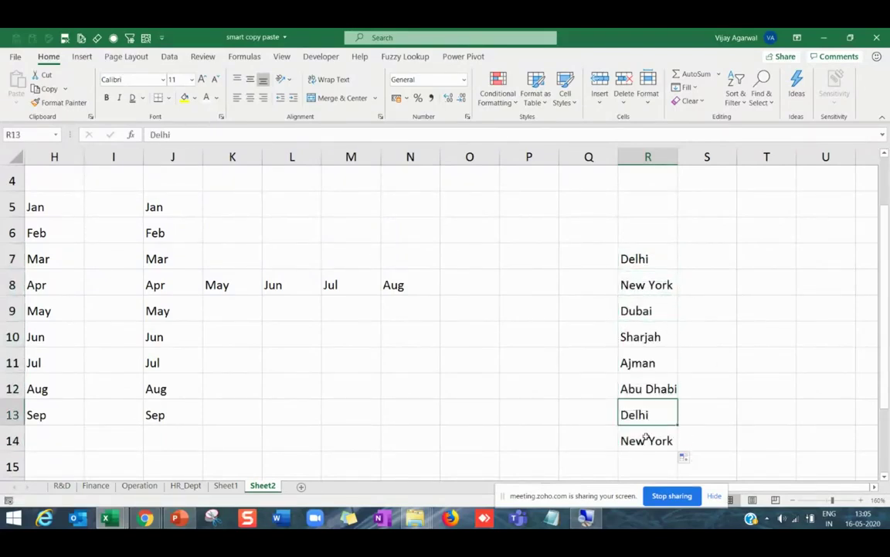
{"action": "left_click", "coordinate": [652, 312]}
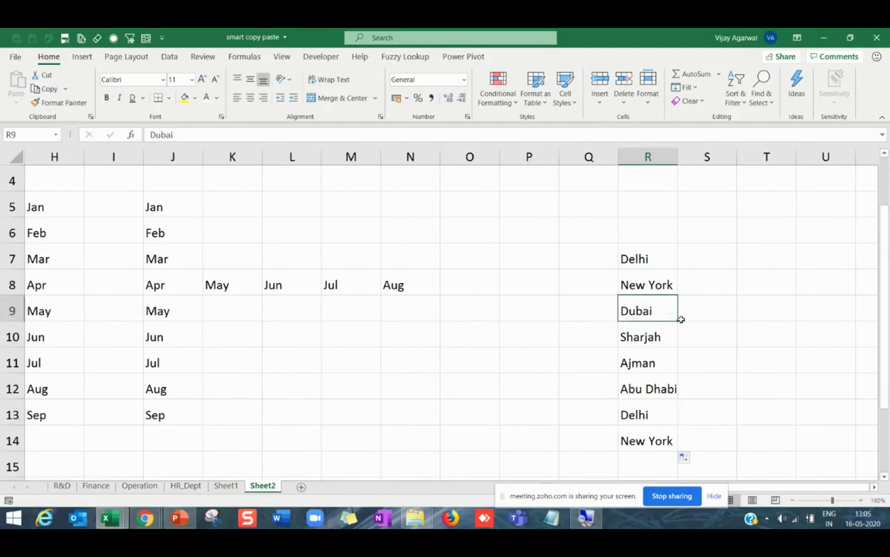
{"action": "left_click_drag", "start_coordinate": [678, 321], "coordinate": [804, 317]}
{"action": "left_click", "coordinate": [626, 379]}
{"action": "left_click", "coordinate": [463, 311]}
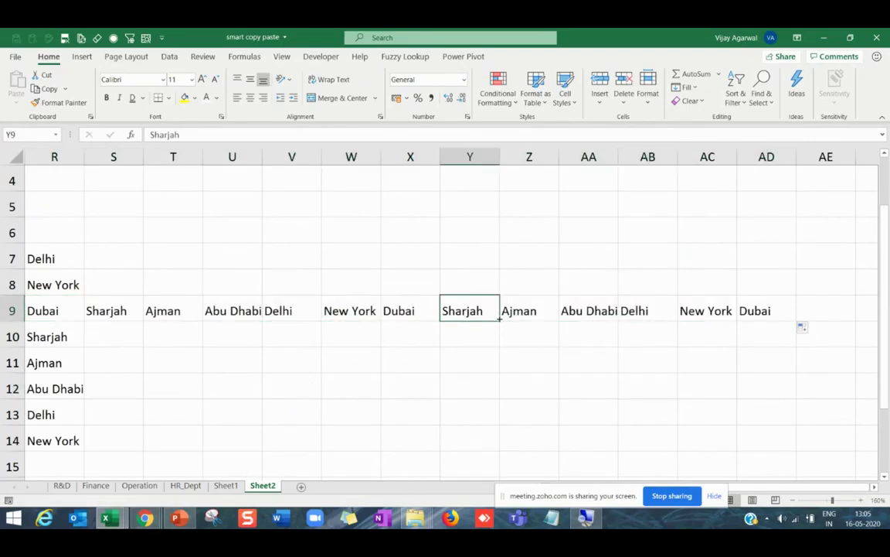
{"action": "left_click_drag", "start_coordinate": [499, 321], "coordinate": [490, 200]}
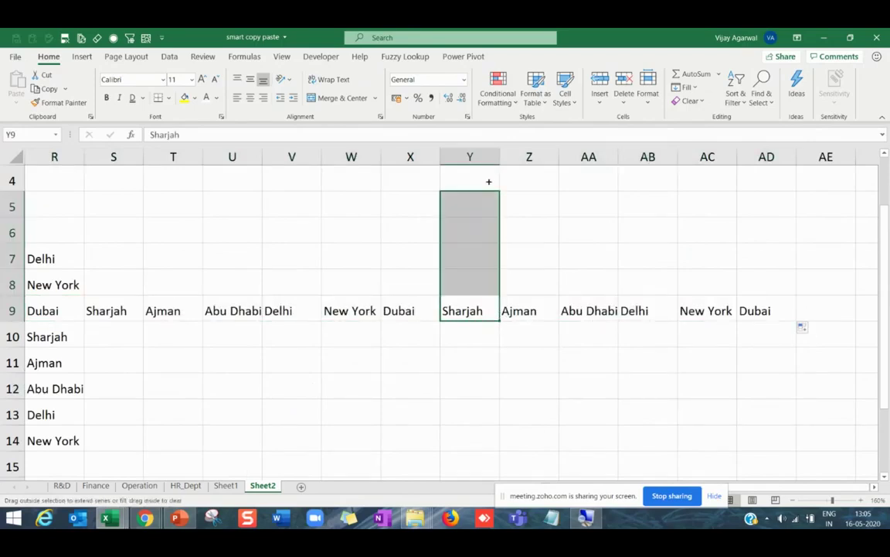
{"action": "left_click", "coordinate": [492, 207]}
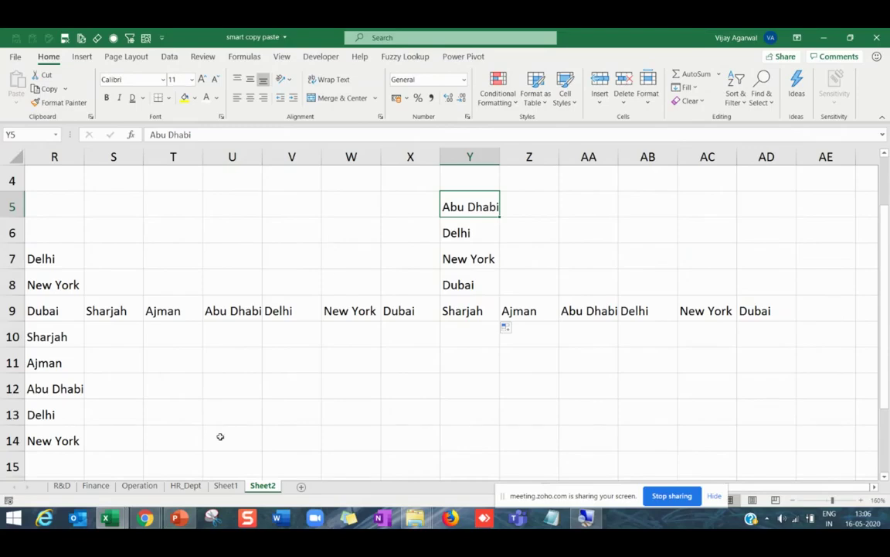
{"action": "mouse_move", "coordinate": [179, 521]}
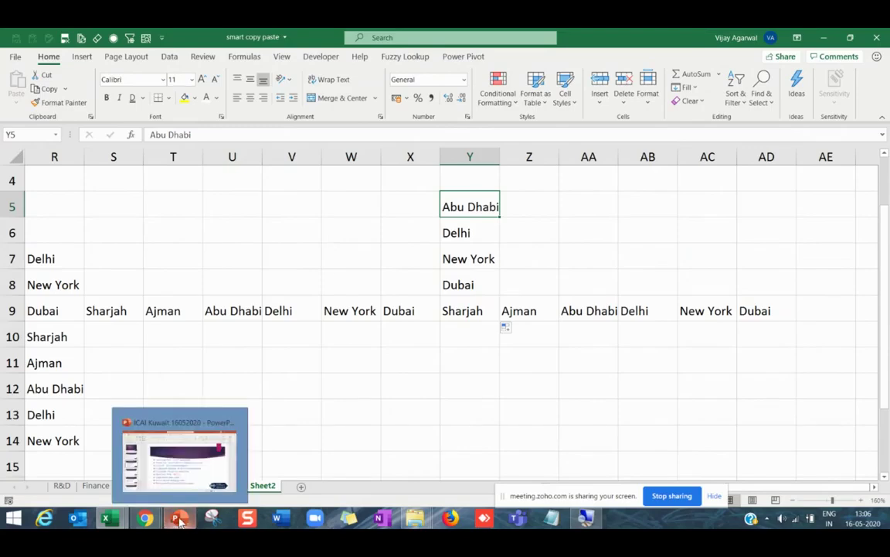
In PowerPoint's 'Magic - Tips and Tricks' slide, select the Flash Fill – The Artificial Intelligence bullet.
{"action": "left_click", "coordinate": [179, 520]}
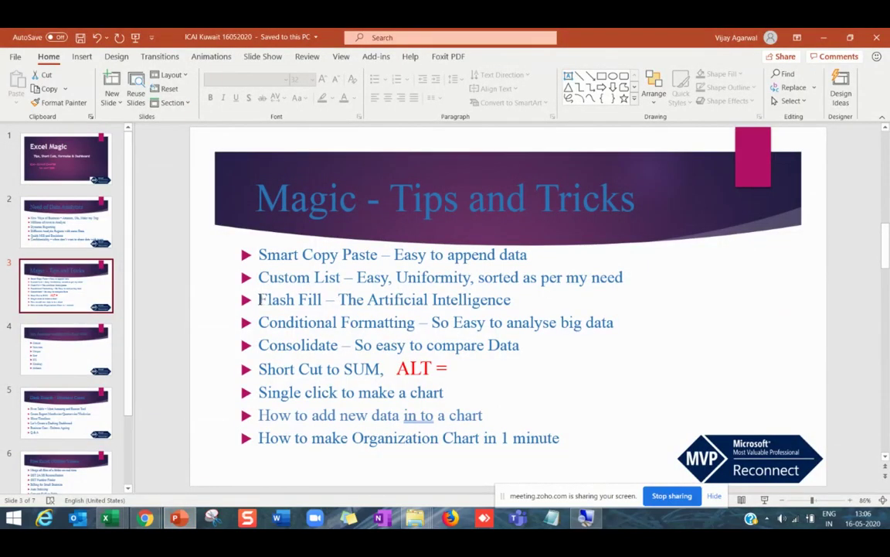
{"action": "left_click_drag", "start_coordinate": [260, 300], "coordinate": [512, 300]}
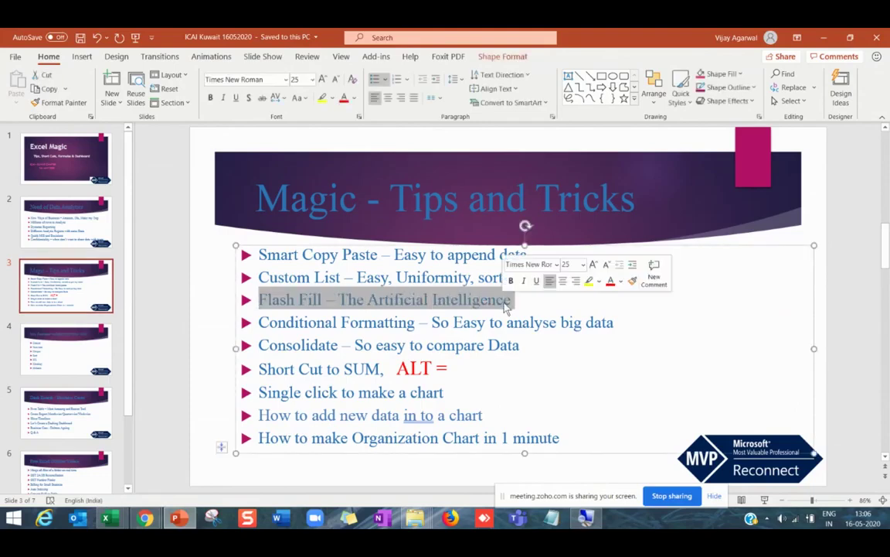
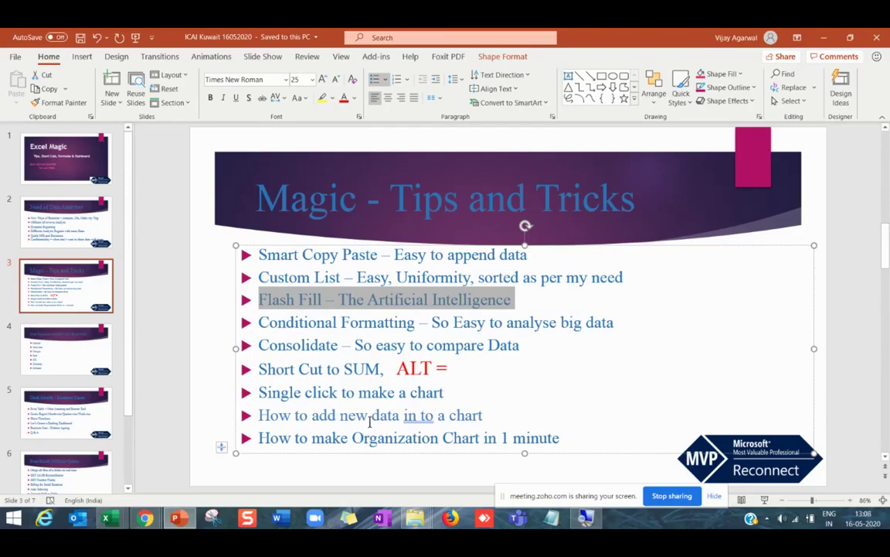
Select 'Flash Fill' on the slide, then switch to the Training Data And Exercise Apr20 workbook.
{"action": "left_click", "coordinate": [322, 299]}
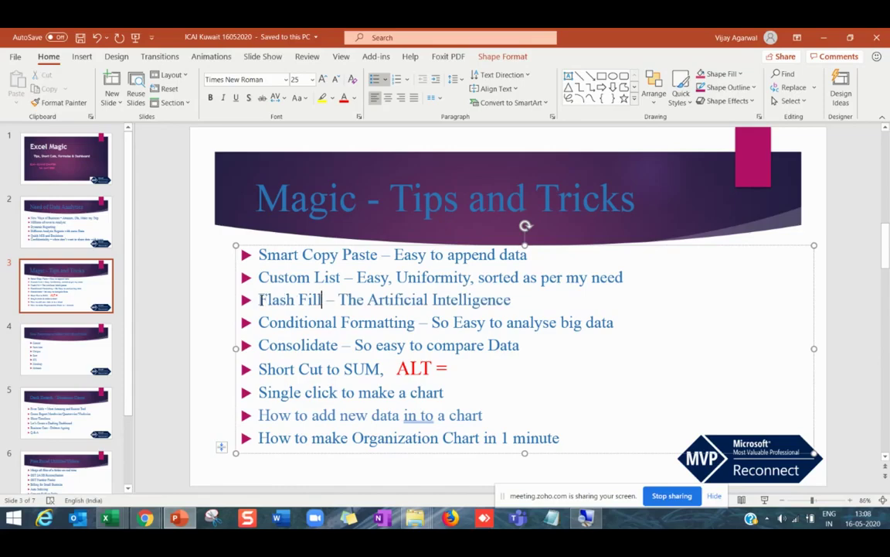
{"action": "left_click_drag", "start_coordinate": [259, 299], "coordinate": [324, 307]}
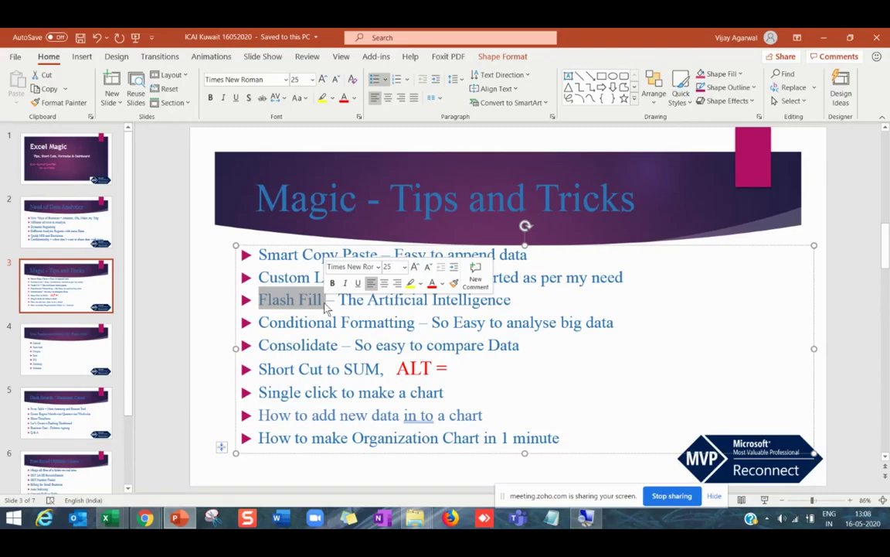
{"action": "mouse_move", "coordinate": [106, 518]}
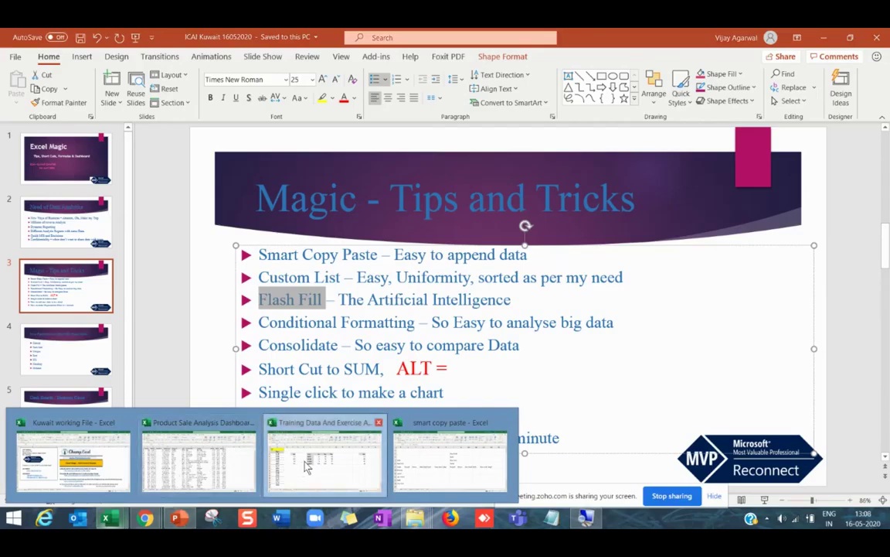
{"action": "left_click", "coordinate": [325, 456]}
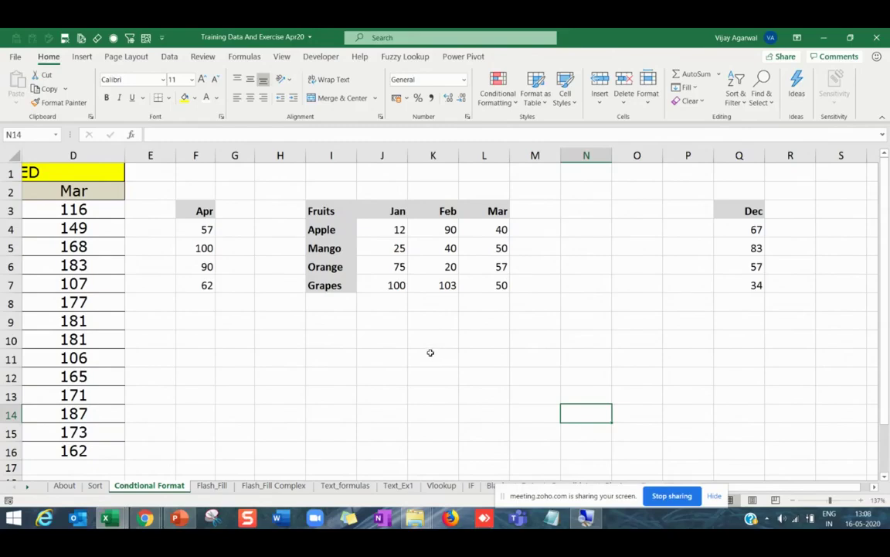
{"action": "left_click", "coordinate": [430, 352]}
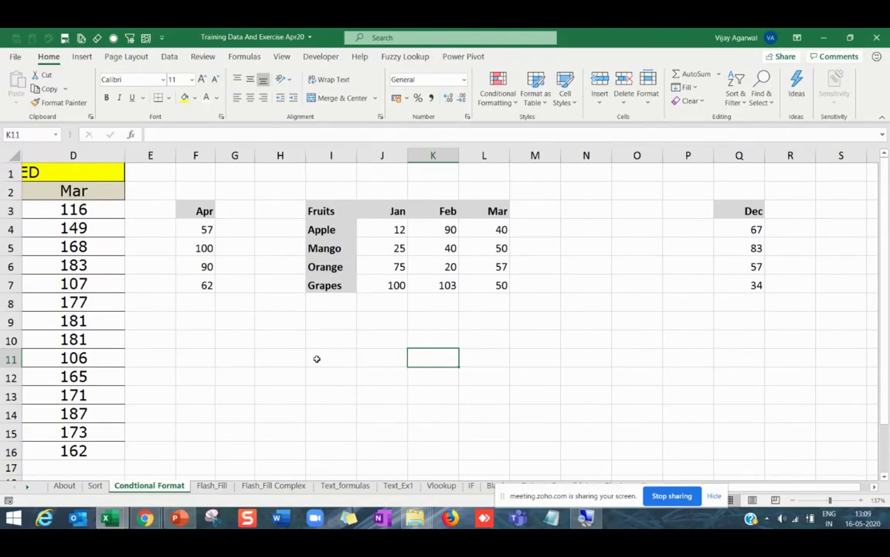
Open the Flash_Fill sheet with the Names, Concatenate and Change Order exercises.
{"action": "left_click", "coordinate": [216, 487]}
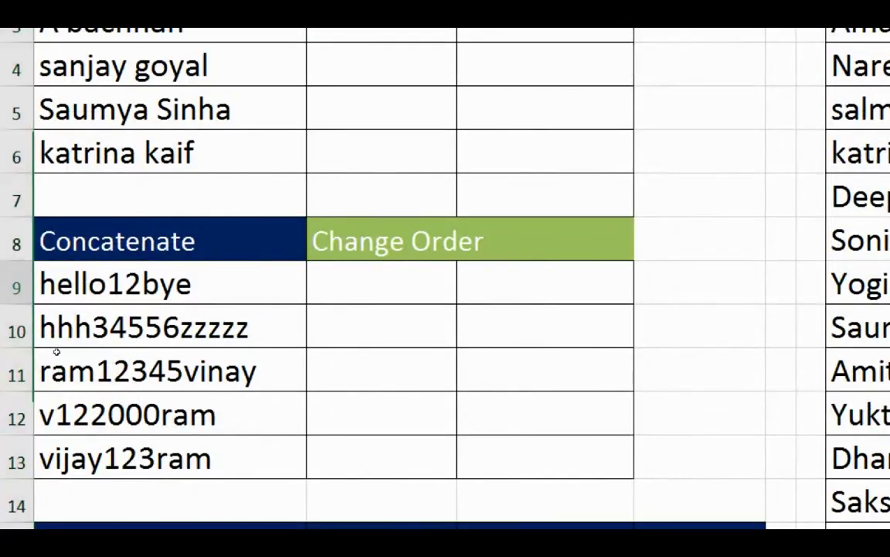
{"action": "key", "text": "Up"}
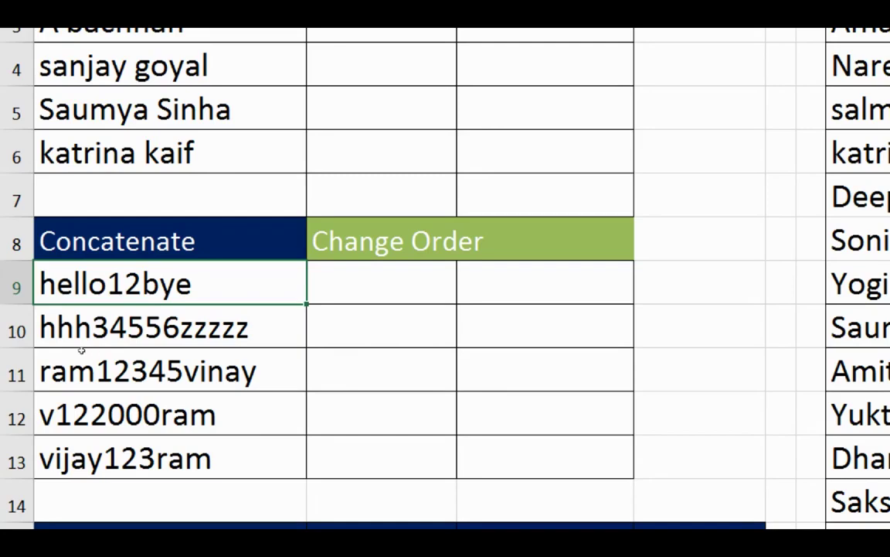
{"action": "left_click_drag", "start_coordinate": [78, 298], "coordinate": [75, 420]}
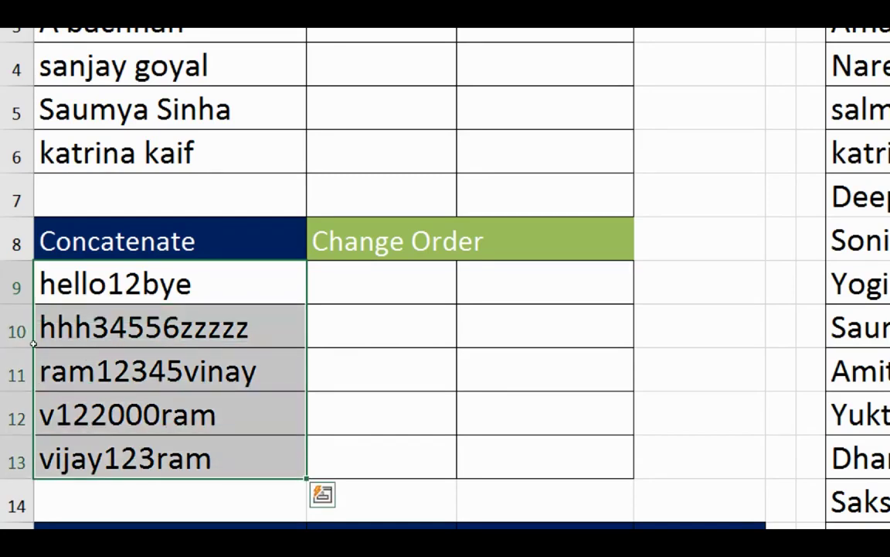
{"action": "left_click", "coordinate": [50, 301]}
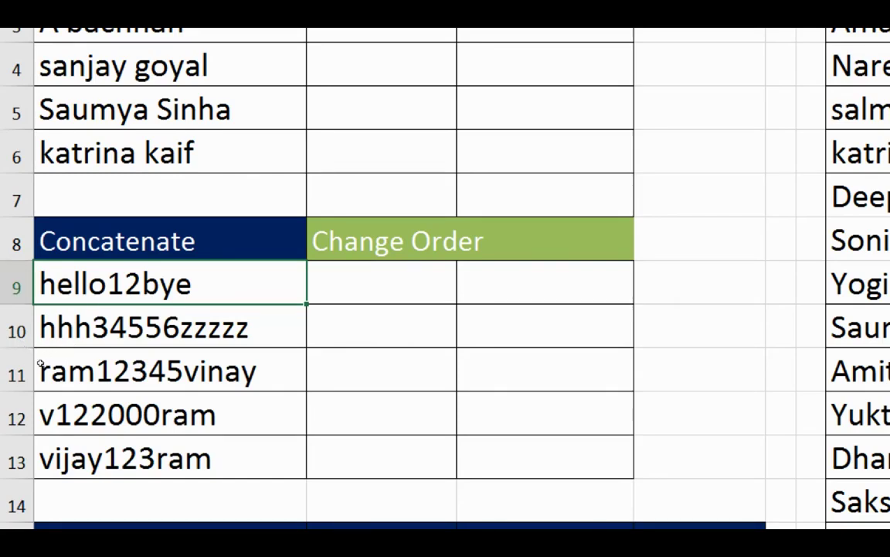
{"action": "left_click", "coordinate": [37, 327]}
{"action": "left_click", "coordinate": [66, 407]}
{"action": "left_click", "coordinate": [77, 344]}
{"action": "key", "text": "Up"}
{"action": "key", "text": "Right"}
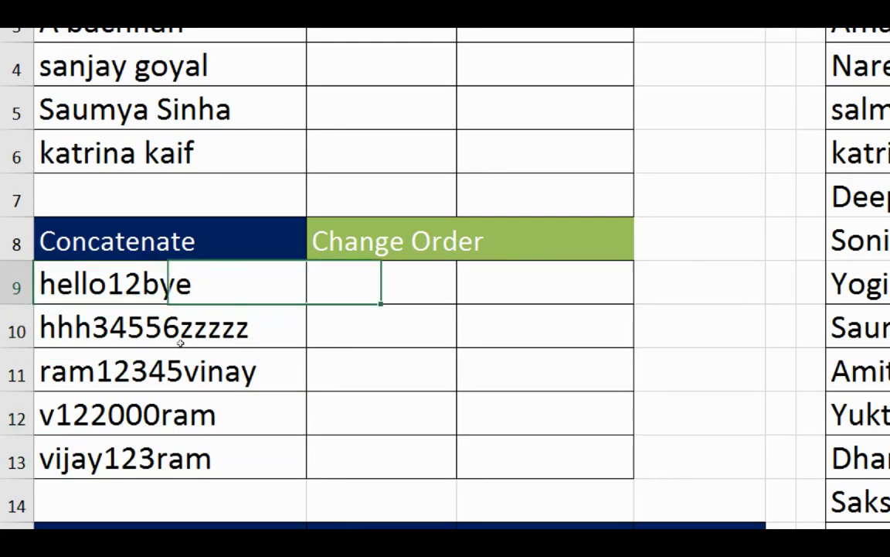
{"action": "key", "text": "Left"}
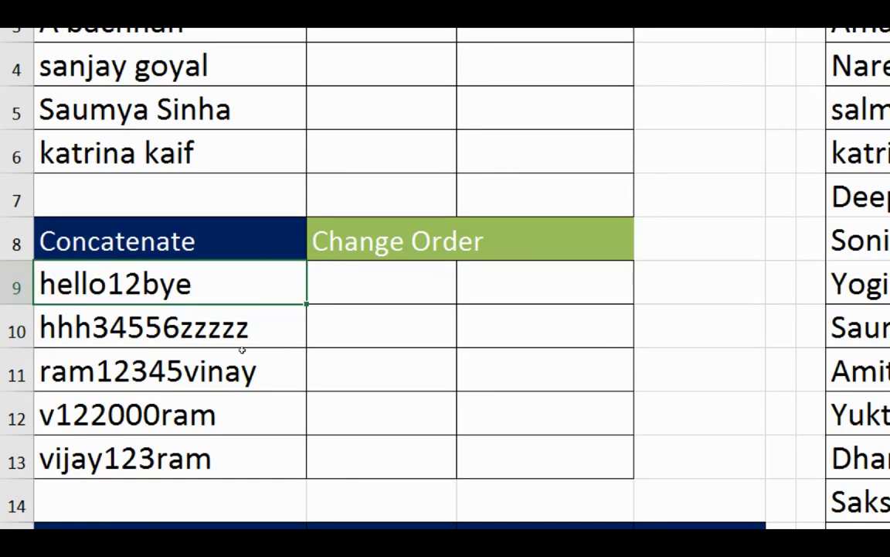
{"action": "key", "text": "Right"}
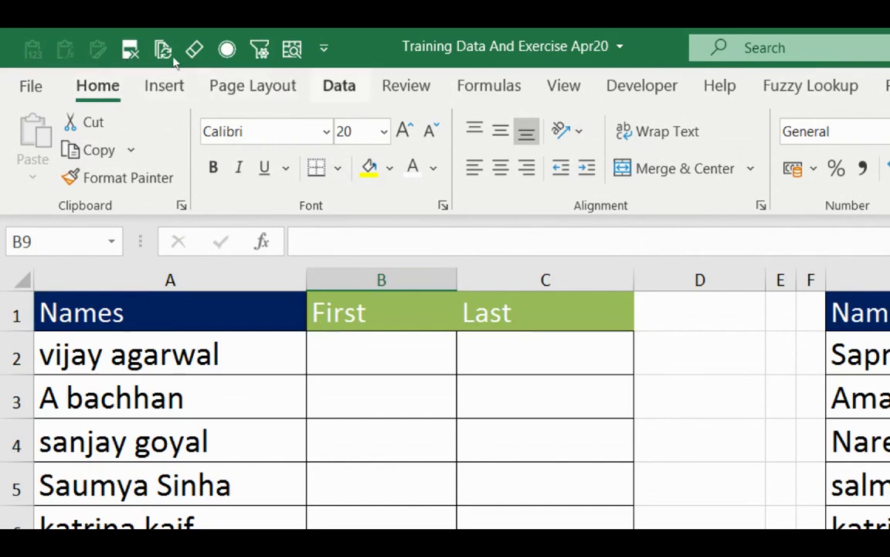
Show the Data ribbon's Flash Fill tool and move to the second Names list.
{"action": "left_click", "coordinate": [339, 85]}
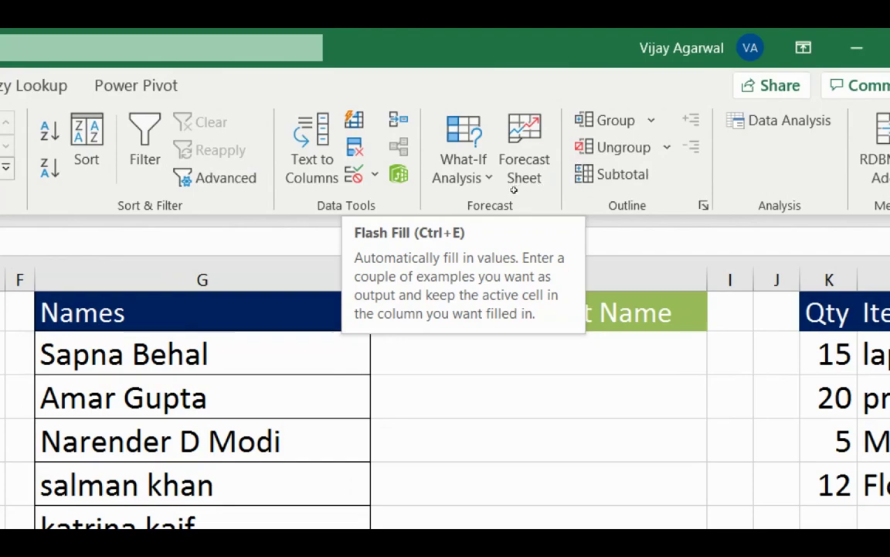
{"action": "key", "text": "Left"}
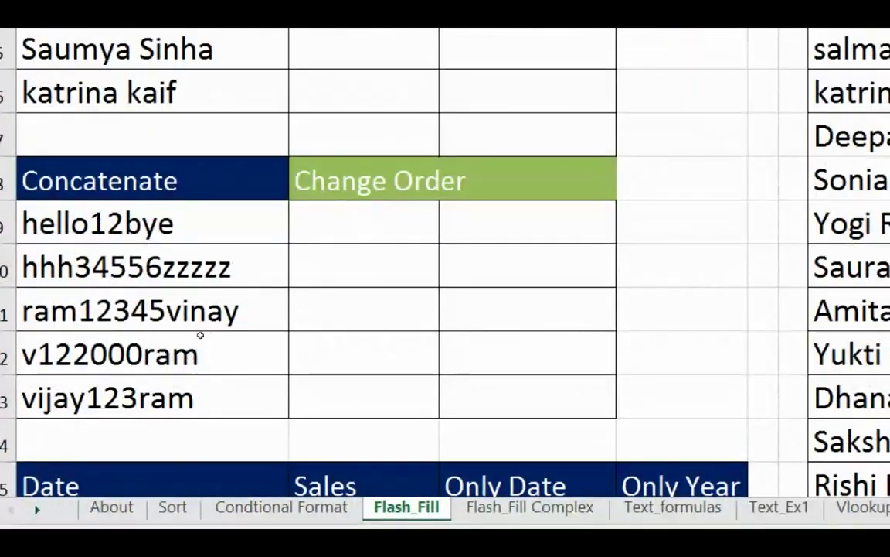
Enter 12 in B9 and Flash Fill the extracted numbers into B10:B13.
{"action": "key", "text": "Down"}
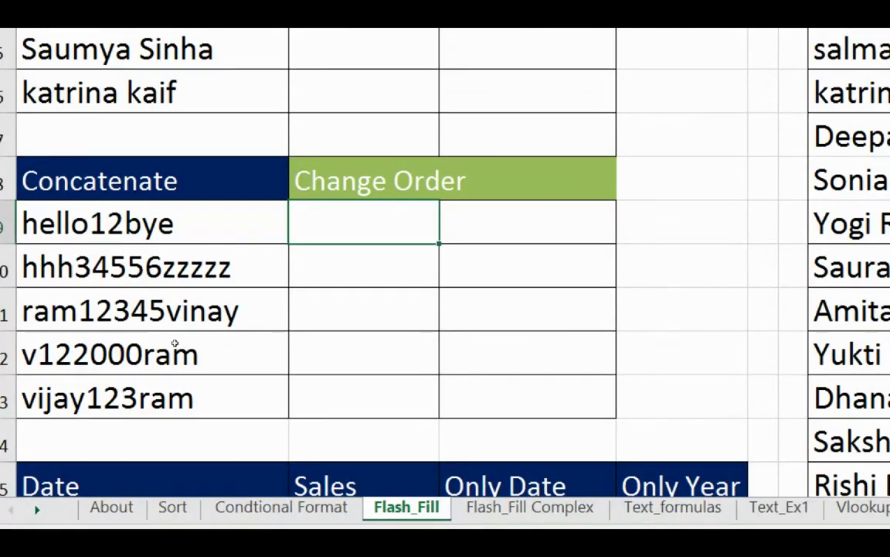
{"action": "type", "text": "12"}
{"action": "key", "text": "Return"}
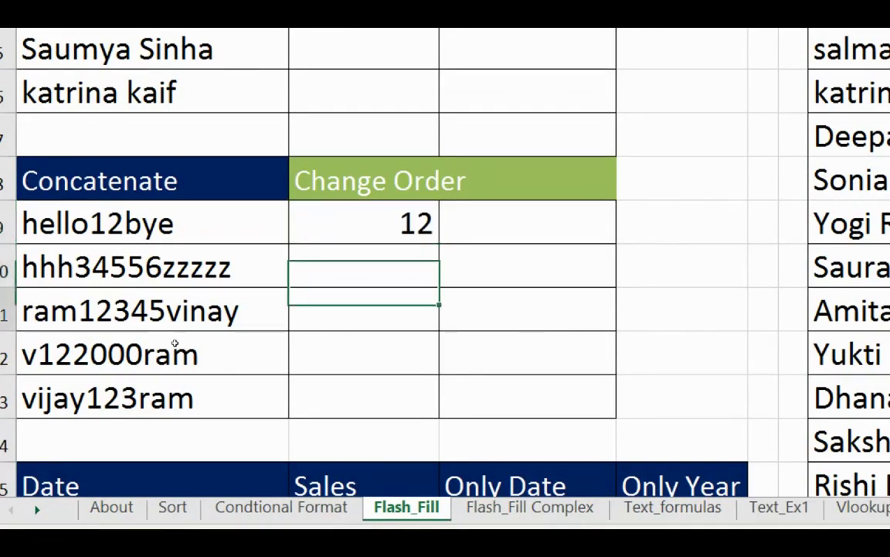
{"action": "key", "text": "Down"}
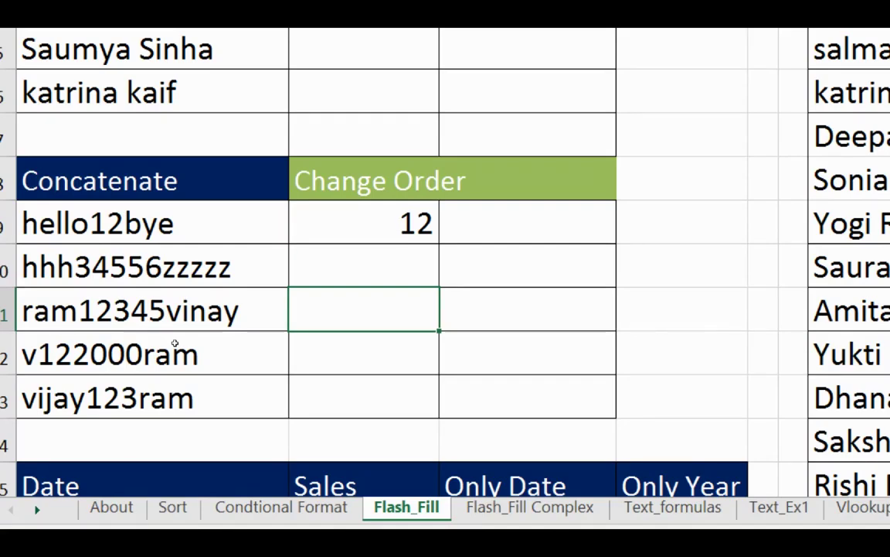
{"action": "key", "text": "ctrl+e"}
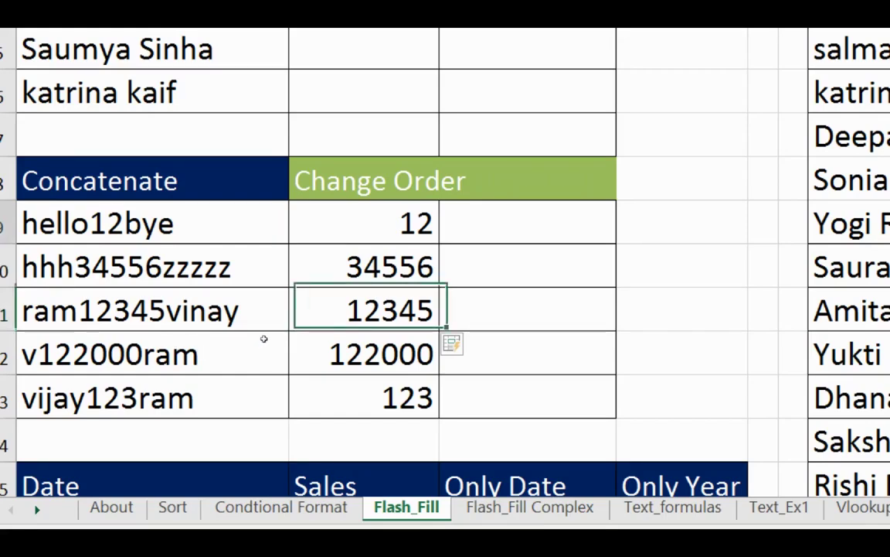
Try 'Bye' as the C9 example with Flash Fill, then clear C9:C13.
{"action": "key", "text": "Up"}
{"action": "key", "text": "Up"}
{"action": "key", "text": "Right"}
{"action": "key", "text": "F2"}
{"action": "type", "text": "Bye"}
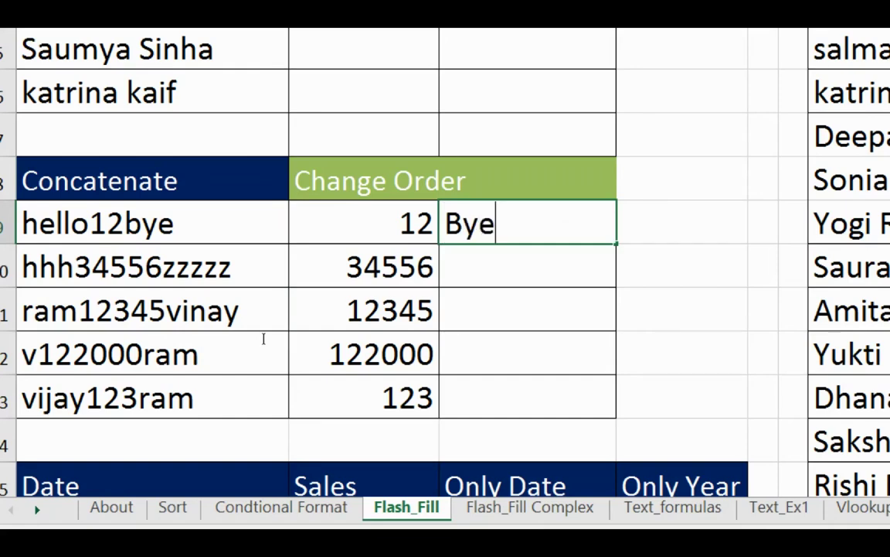
{"action": "key", "text": "Return"}
{"action": "key", "text": "ctrl+e"}
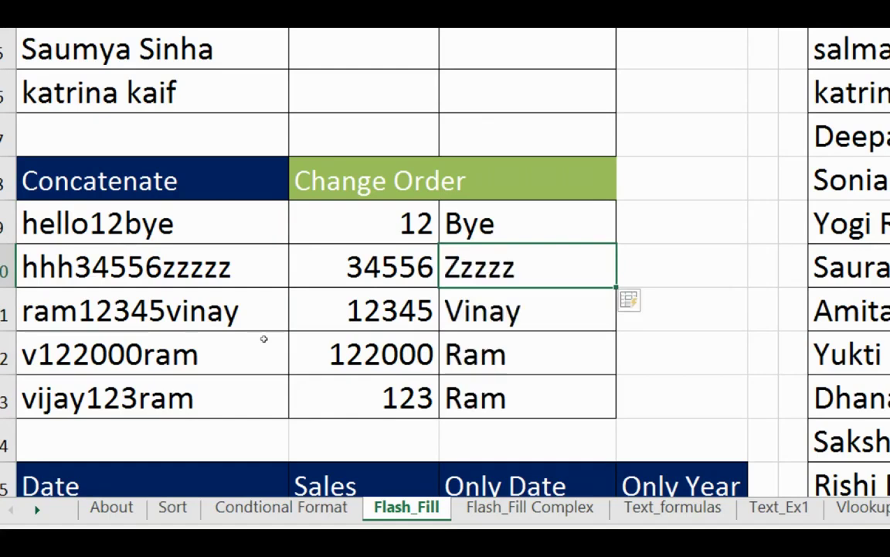
{"action": "key", "text": "Up"}
{"action": "key", "text": "ctrl+shift+Down"}
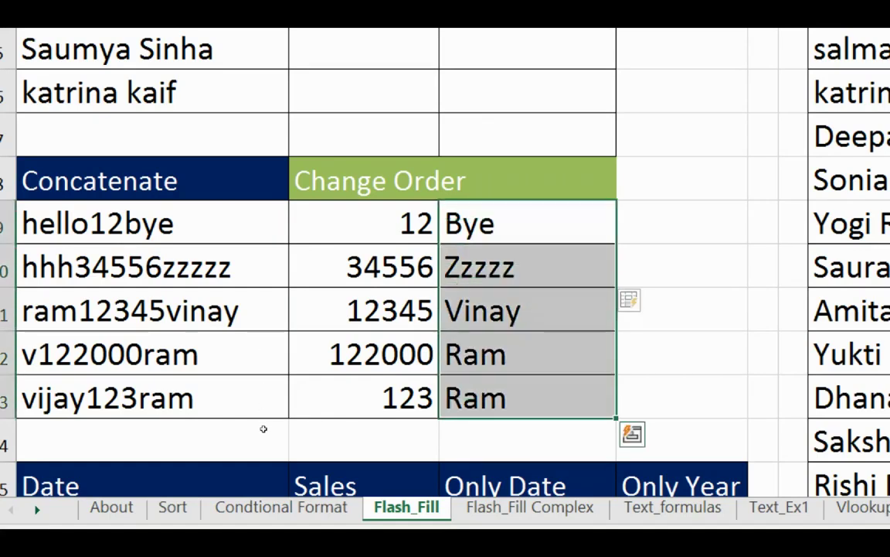
{"action": "key", "text": "Delete"}
{"action": "key", "text": "shift+Up"}
{"action": "key", "text": "shift+Up"}
{"action": "key", "text": "shift+Up"}
{"action": "key", "text": "shift+Up"}
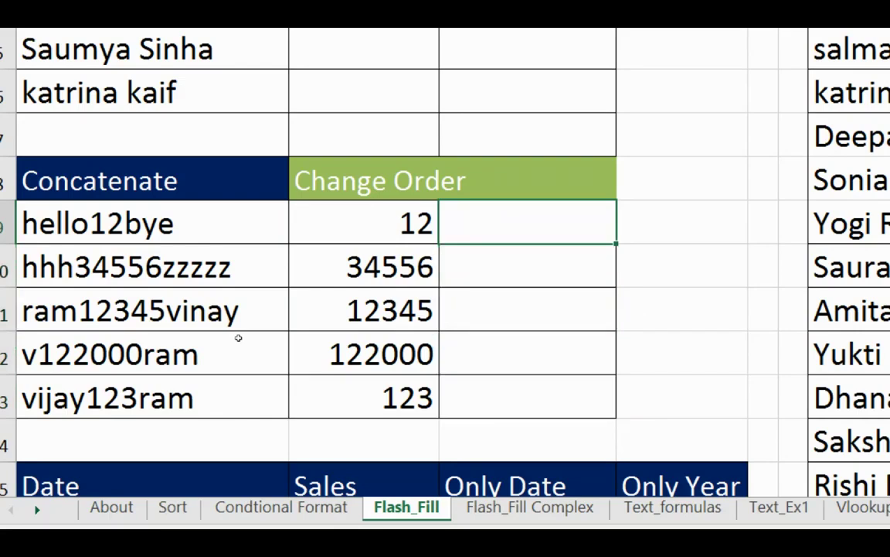
Enter Bye_hello_12 in C9 and Flash Fill the reordered text into C10:C13.
{"action": "type", "text": "Bye_"}
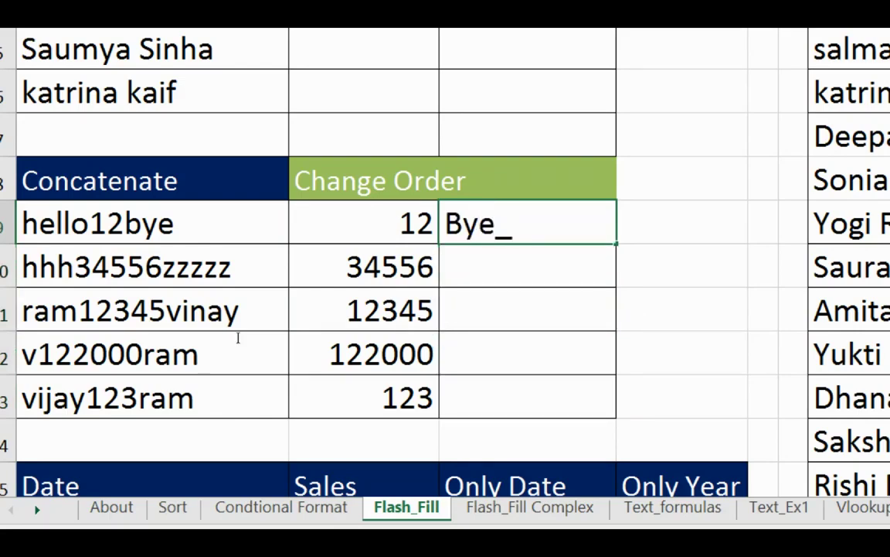
{"action": "type", "text": "hello_"}
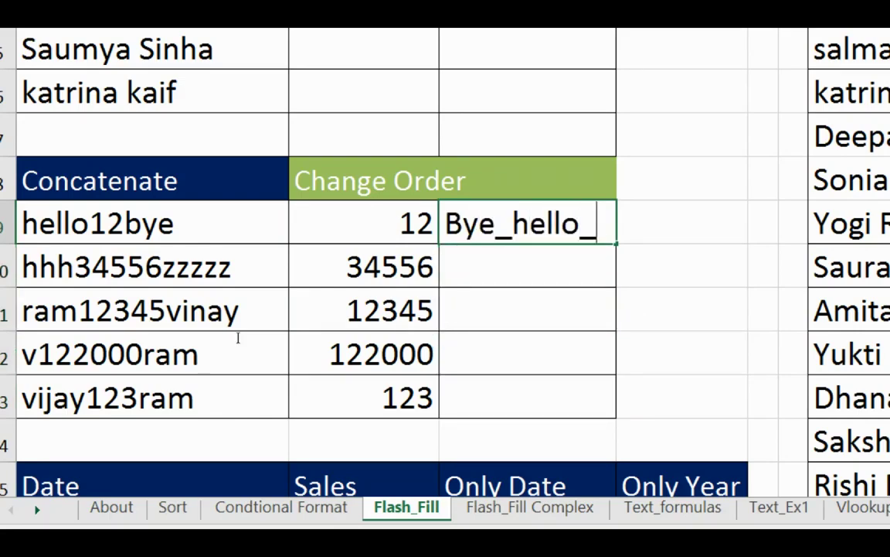
{"action": "type", "text": "12"}
{"action": "key", "text": "Return"}
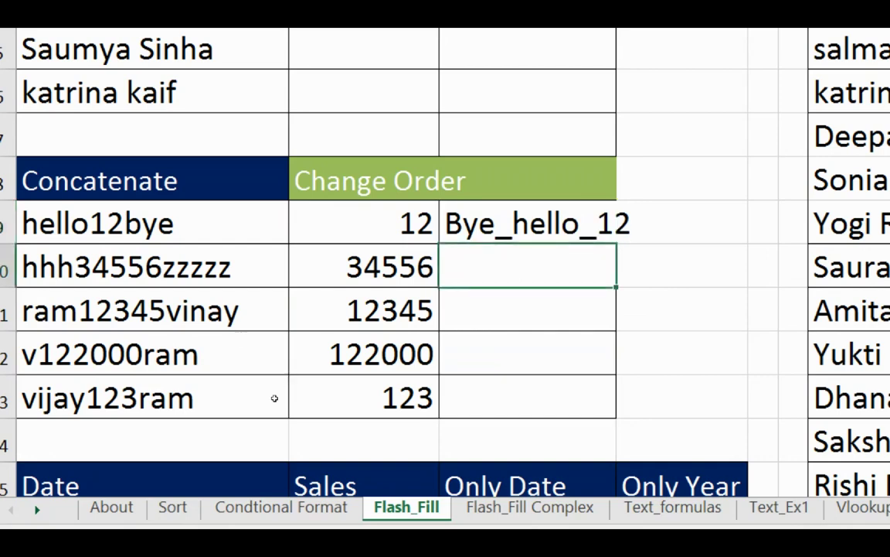
{"action": "key", "text": "Down"}
{"action": "key", "text": "Down"}
{"action": "key", "text": "ctrl+e"}
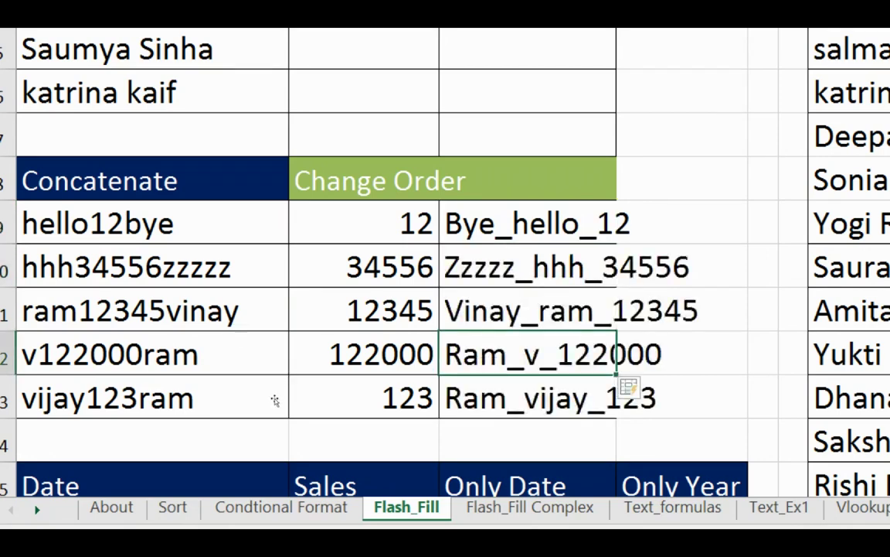
{"action": "key", "text": "Up"}
{"action": "key", "text": "Up"}
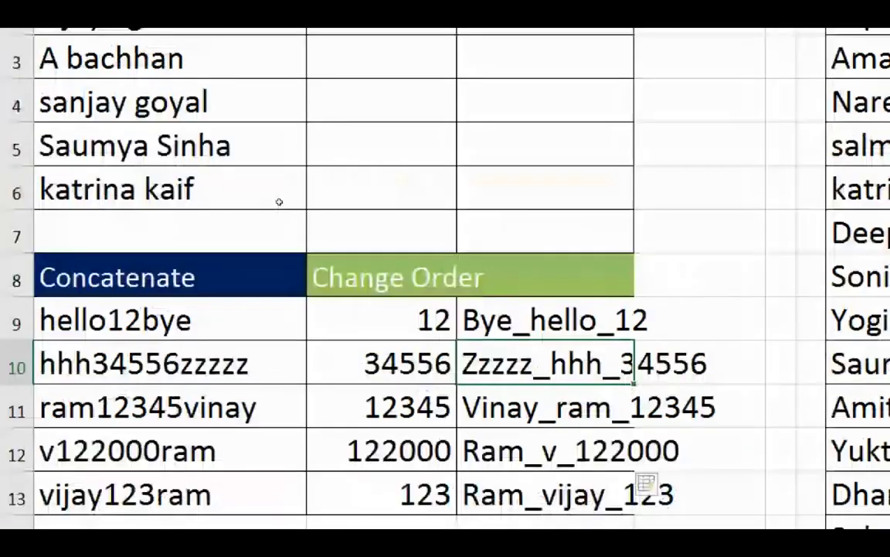
Enter the first name as initial plus surname in B2, then Flash Fill the First column.
{"action": "key", "text": "Up"}
{"action": "key", "text": "Up"}
{"action": "key", "text": "Up"}
{"action": "key", "text": "Up"}
{"action": "key", "text": "Up"}
{"action": "key", "text": "Up"}
{"action": "key", "text": "Up"}
{"action": "key", "text": "Up"}
{"action": "key", "text": "Left"}
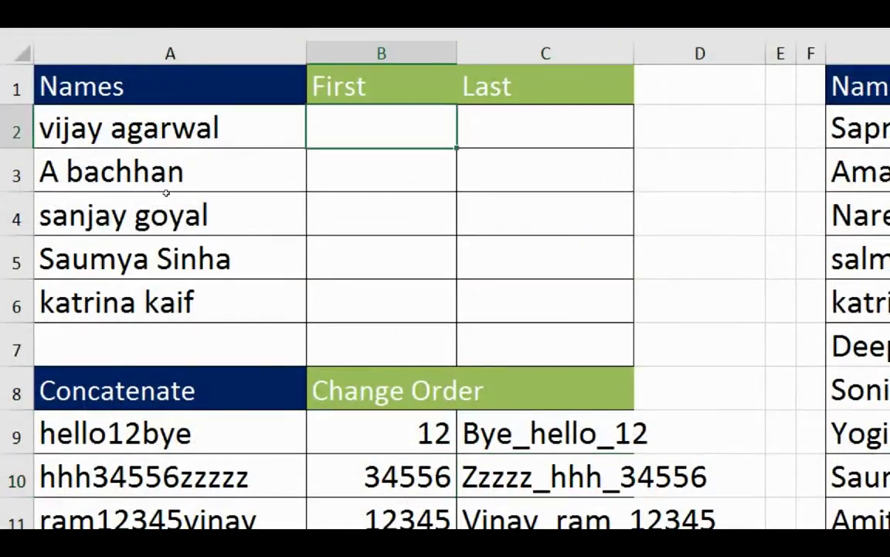
{"action": "type", "text": "V. Agarwa;l"}
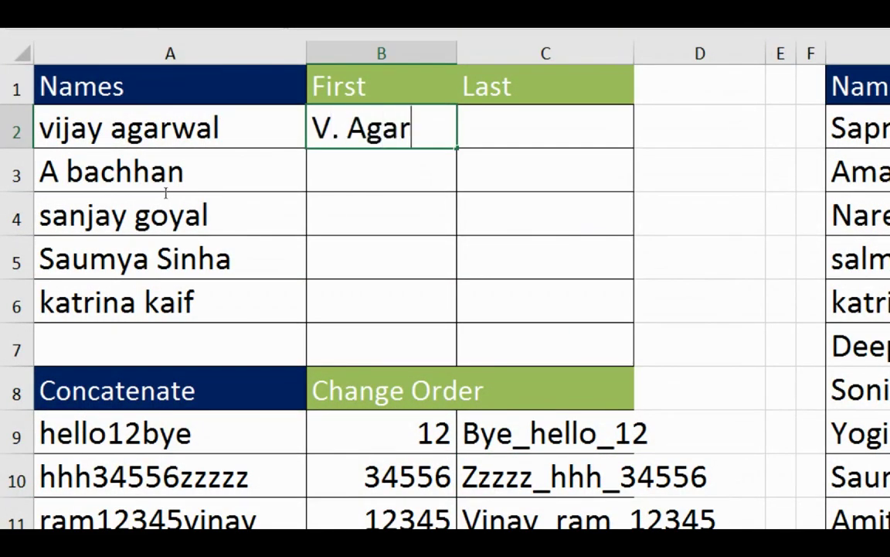
{"action": "key", "text": "BackSpace"}
{"action": "key", "text": "BackSpace"}
{"action": "type", "text": "l"}
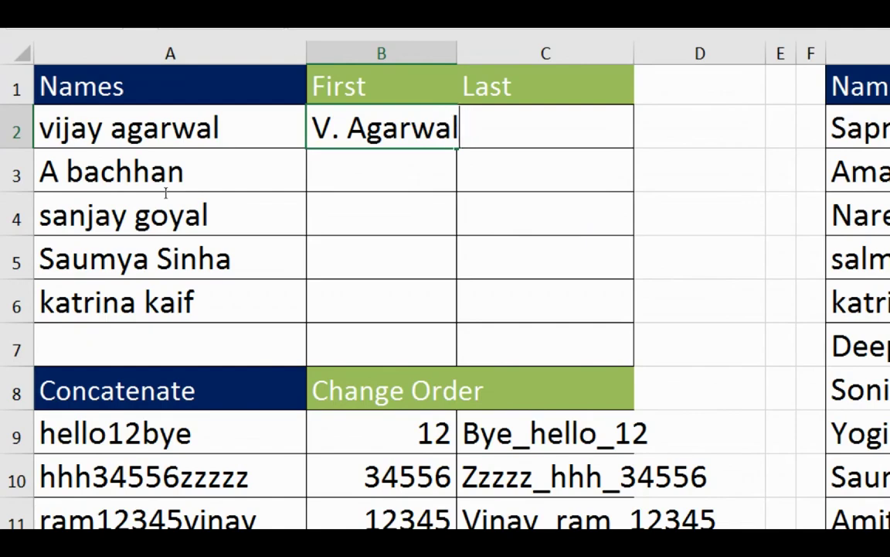
{"action": "key", "text": "Return"}
{"action": "key", "text": "Down"}
{"action": "key", "text": "Down"}
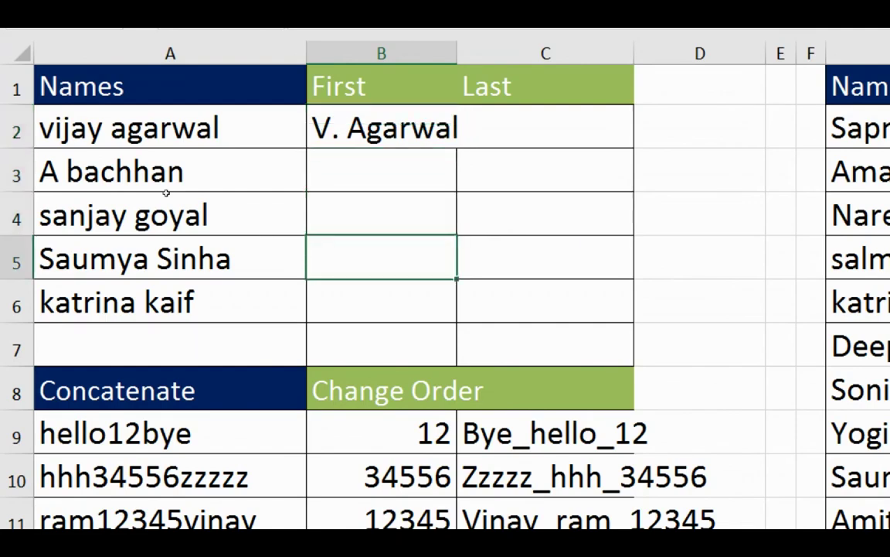
{"action": "key", "text": "ctrl+e"}
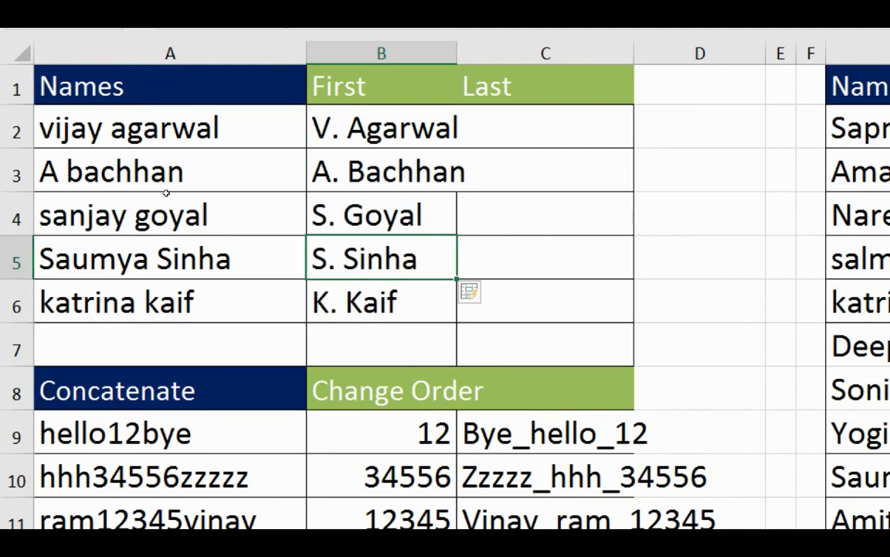
Enter the first surname in C2 and Flash Fill the remaining Last entries.
{"action": "key", "text": "Right"}
{"action": "key", "text": "Up"}
{"action": "key", "text": "Up"}
{"action": "key", "text": "Up"}
{"action": "type", "text": "A"}
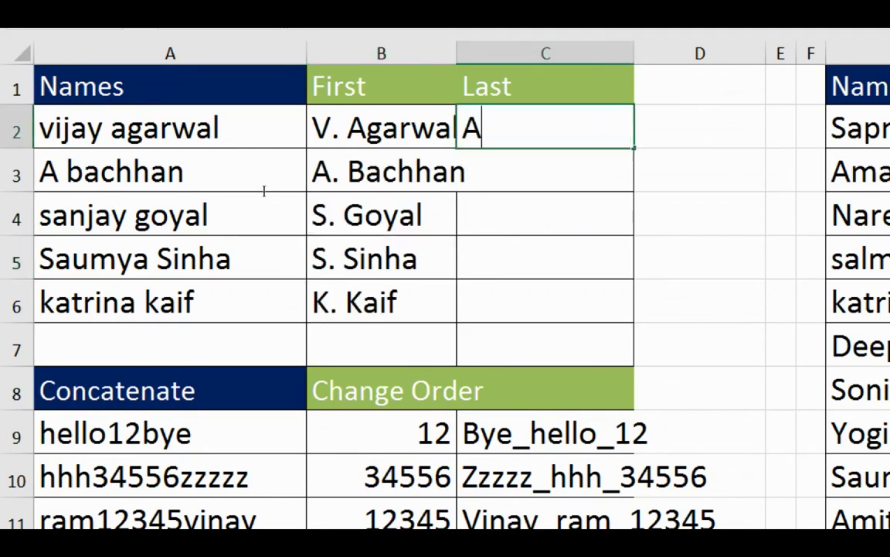
{"action": "type", "text": "garwal"}
{"action": "key", "text": "Return"}
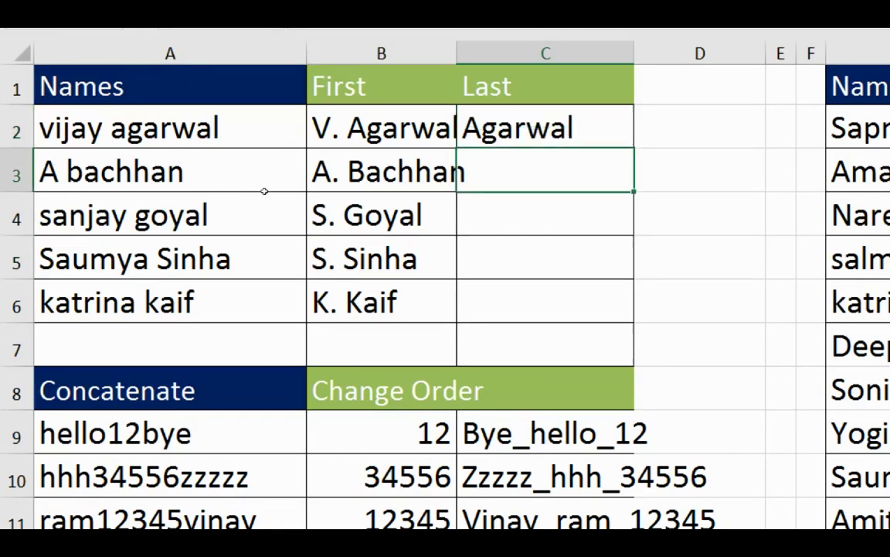
{"action": "key", "text": "ctrl+e"}
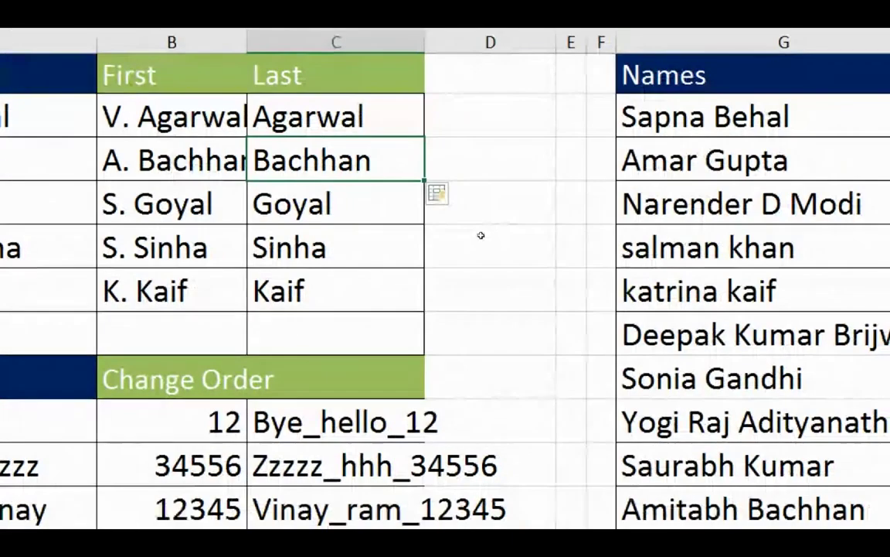
Type the first name surname-first in H2 and Flash Fill column H.
{"action": "left_click", "coordinate": [591, 201]}
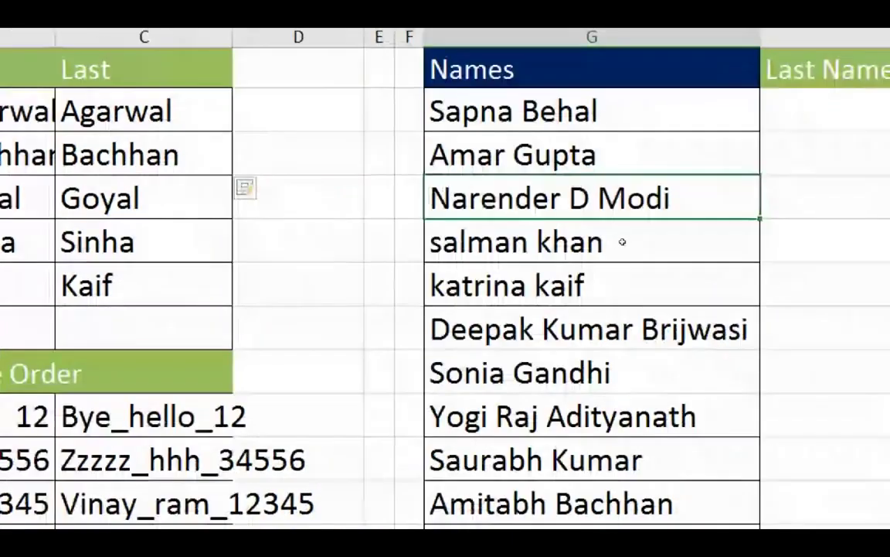
{"action": "left_click", "coordinate": [806, 98]}
{"action": "key", "text": "Left"}
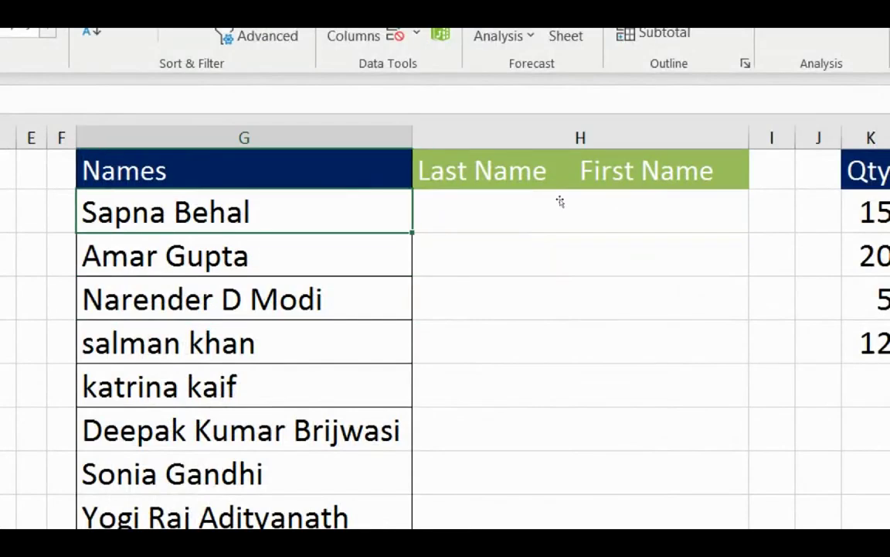
{"action": "left_click", "coordinate": [588, 193]}
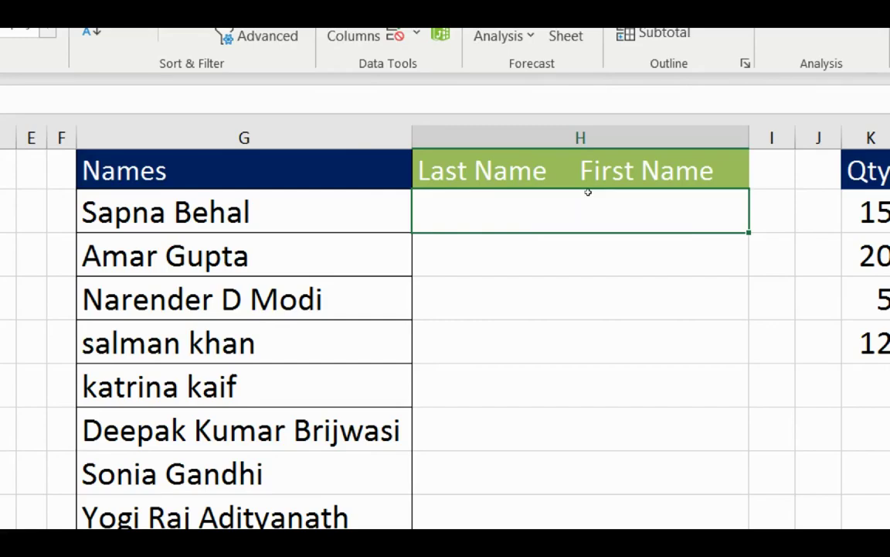
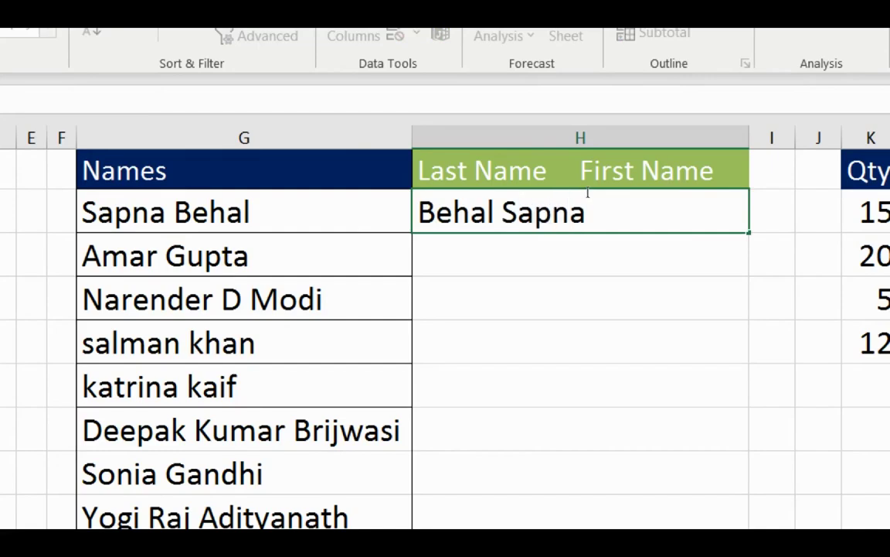
{"action": "key", "text": "Up"}
{"action": "key", "text": "Down"}
{"action": "key", "text": "Down"}
{"action": "key", "text": "Down"}
{"action": "key", "text": "Down"}
{"action": "key", "text": "Down"}
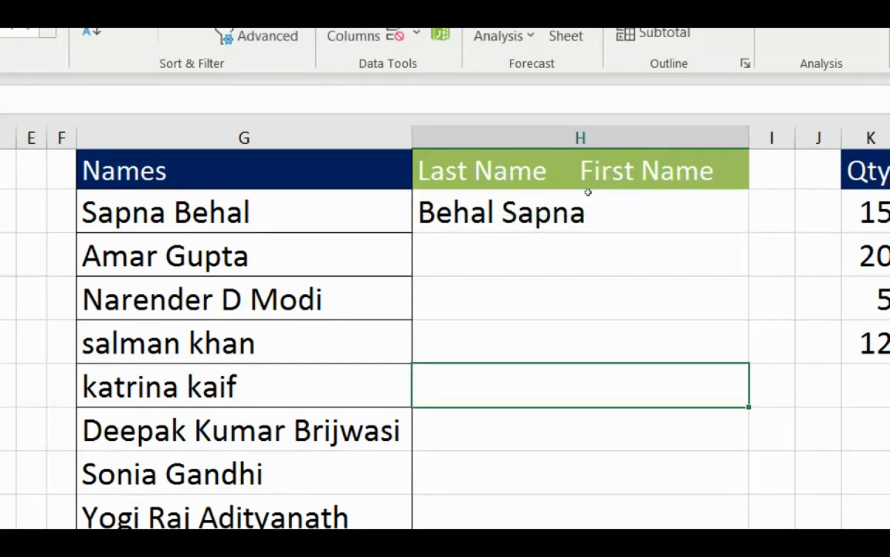
{"action": "key", "text": "ctrl+e"}
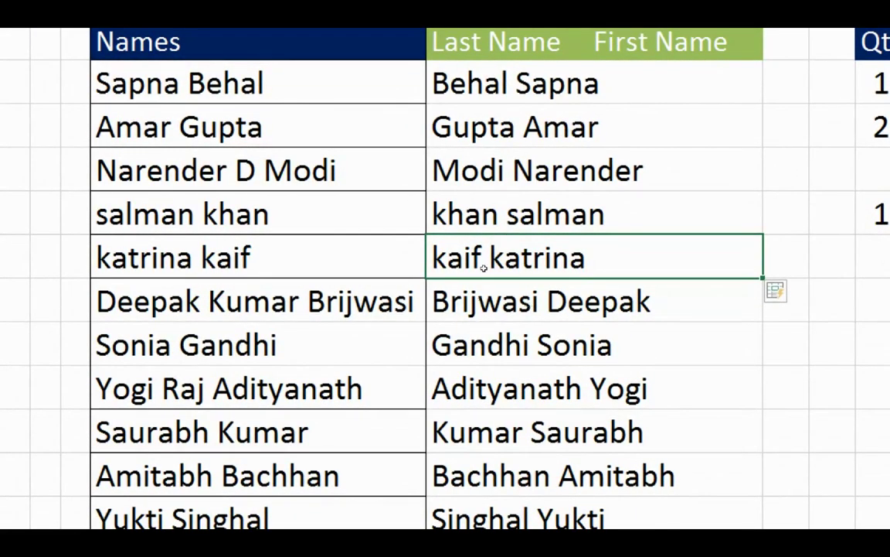
Review the reversed names in column H against the original Names list.
{"action": "key", "text": "Down"}
{"action": "key", "text": "Left"}
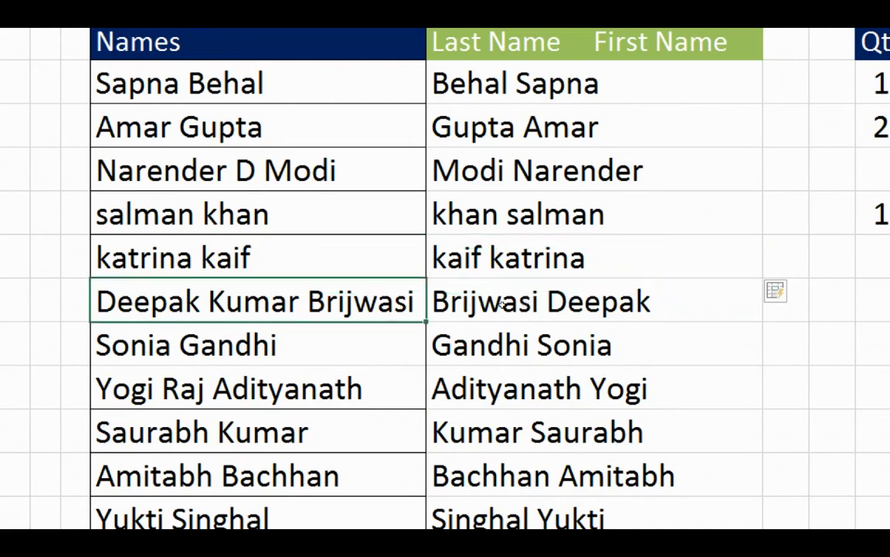
{"action": "key", "text": "Up"}
{"action": "key", "text": "Up"}
{"action": "key", "text": "Up"}
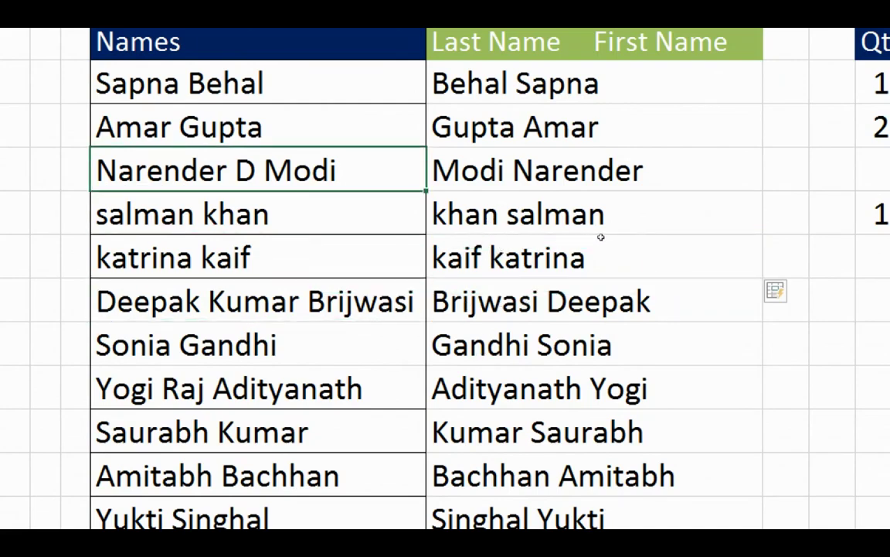
{"action": "key", "text": "Right"}
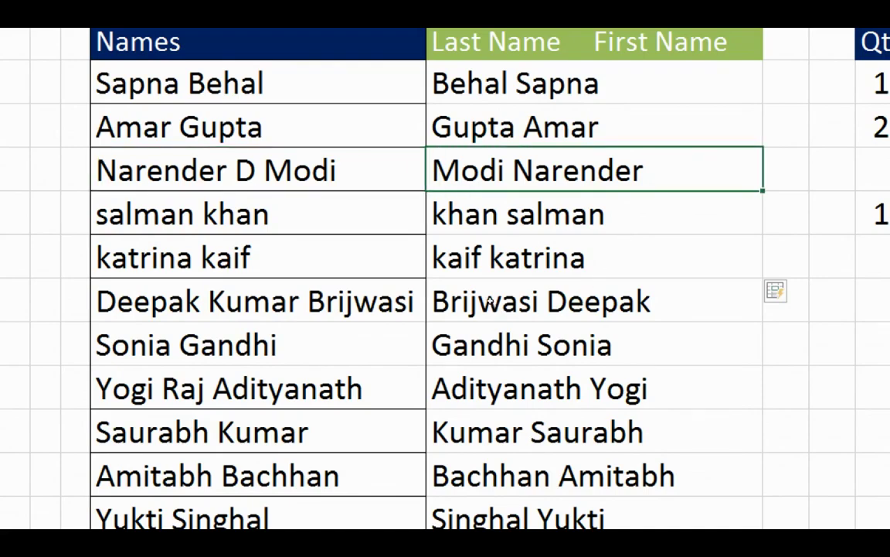
{"action": "key", "text": "Down"}
{"action": "key", "text": "Down"}
{"action": "key", "text": "Down"}
{"action": "key", "text": "Left"}
{"action": "key", "text": "Right"}
{"action": "scroll", "coordinate": [469, 328], "scroll_direction": "down", "scroll_amount": 3}
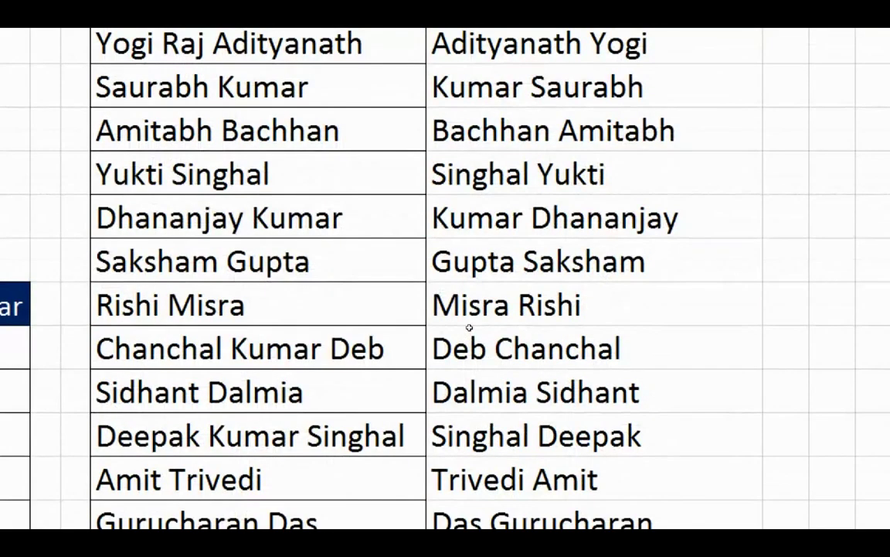
{"action": "left_click", "coordinate": [621, 326]}
{"action": "scroll", "coordinate": [616, 324], "scroll_direction": "up", "scroll_amount": 3}
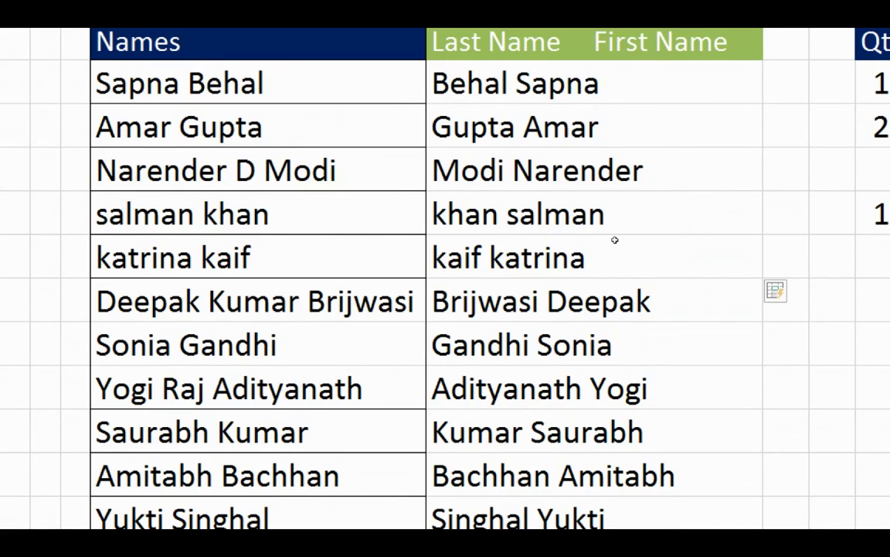
Insert the missing middle name into one reversed entry so Flash Fill keeps middle names throughout.
{"action": "key", "text": "Up"}
{"action": "left_click", "coordinate": [639, 307]}
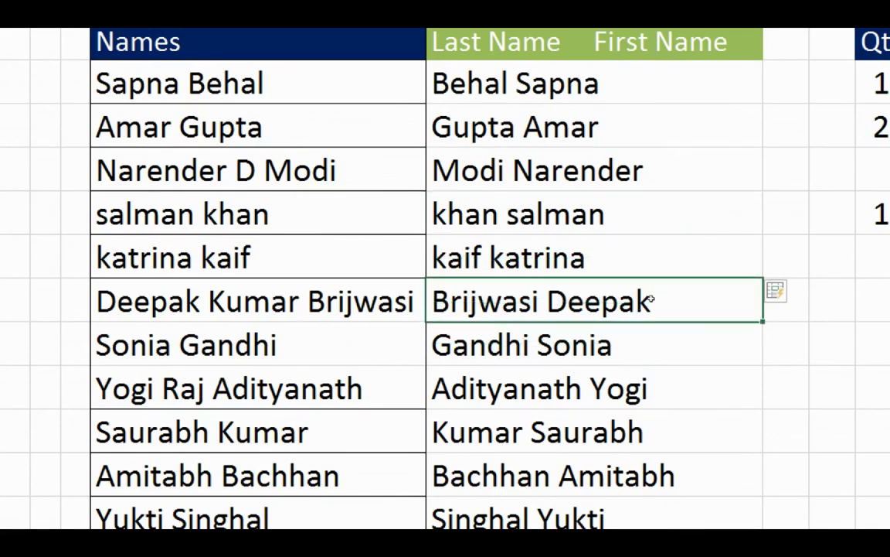
{"action": "double_click", "coordinate": [544, 304]}
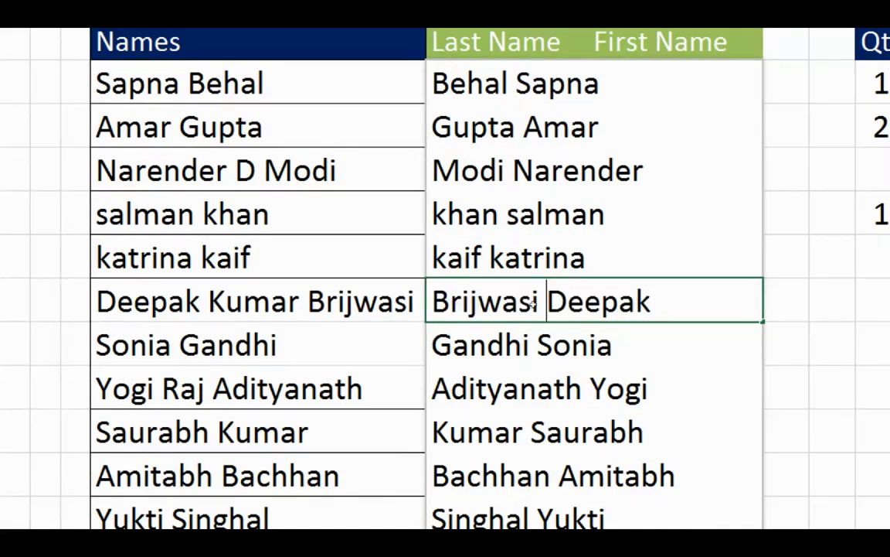
{"action": "left_click", "coordinate": [703, 300]}
{"action": "key", "text": "ctrl+Left"}
{"action": "type", "text": "Kumar"}
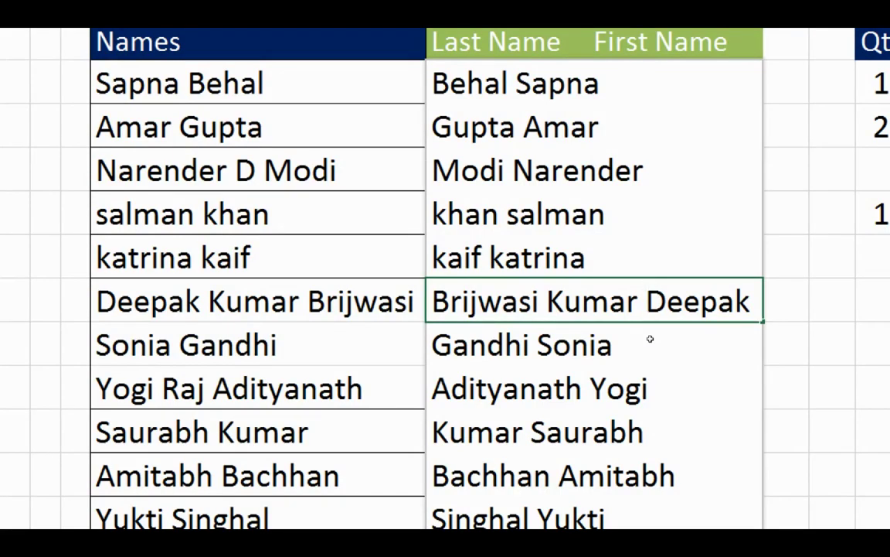
{"action": "key", "text": "Return"}
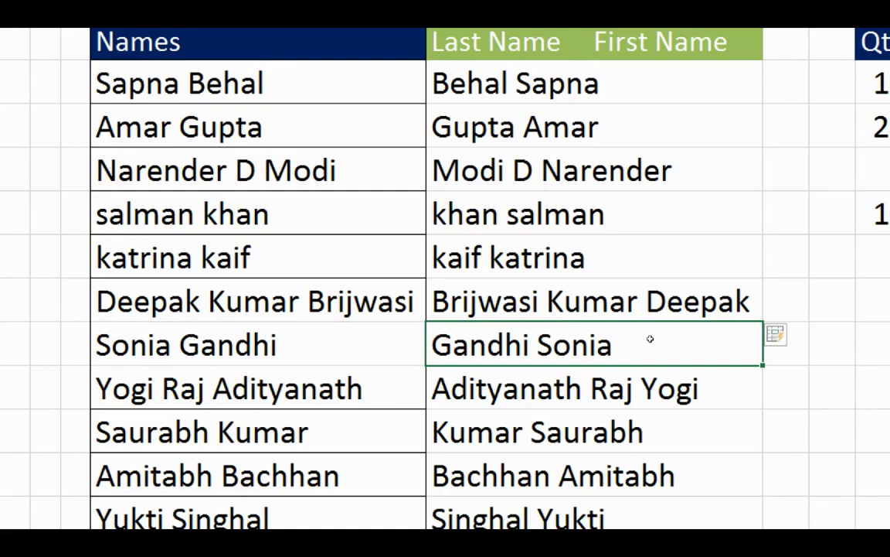
{"action": "key", "text": "Down"}
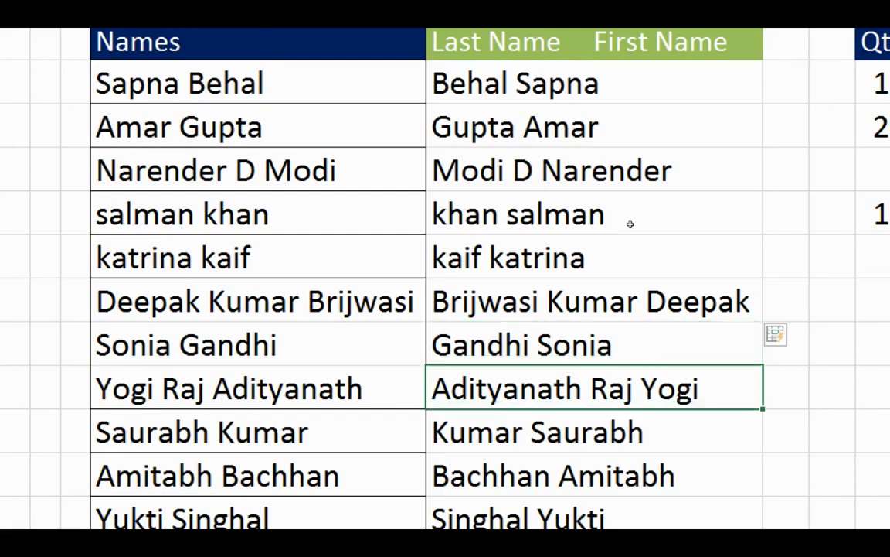
{"action": "key", "text": "Up"}
{"action": "key", "text": "Up"}
{"action": "key", "text": "Up"}
{"action": "key", "text": "Up"}
{"action": "key", "text": "Up"}
{"action": "key", "text": "Up"}
{"action": "key", "text": "Down"}
Scroll through the reversed names, then move right to the Qty/Item/Month/customer table.
{"action": "scroll", "coordinate": [648, 323], "scroll_direction": "down", "scroll_amount": 3}
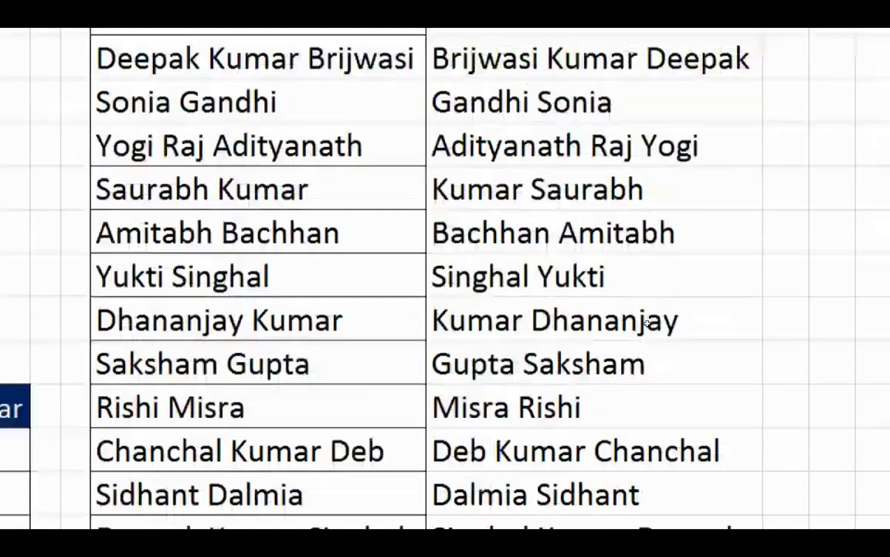
{"action": "left_click", "coordinate": [644, 357]}
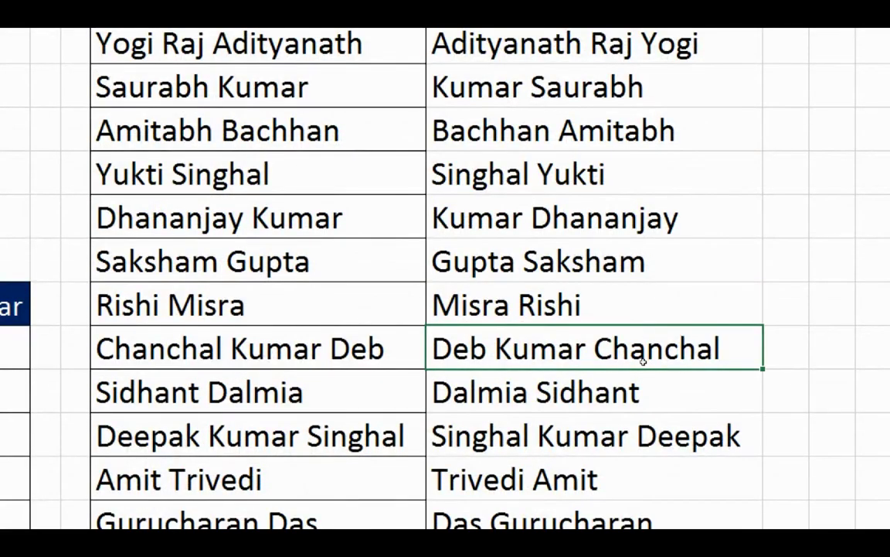
{"action": "scroll", "coordinate": [646, 379], "scroll_direction": "down", "scroll_amount": 5}
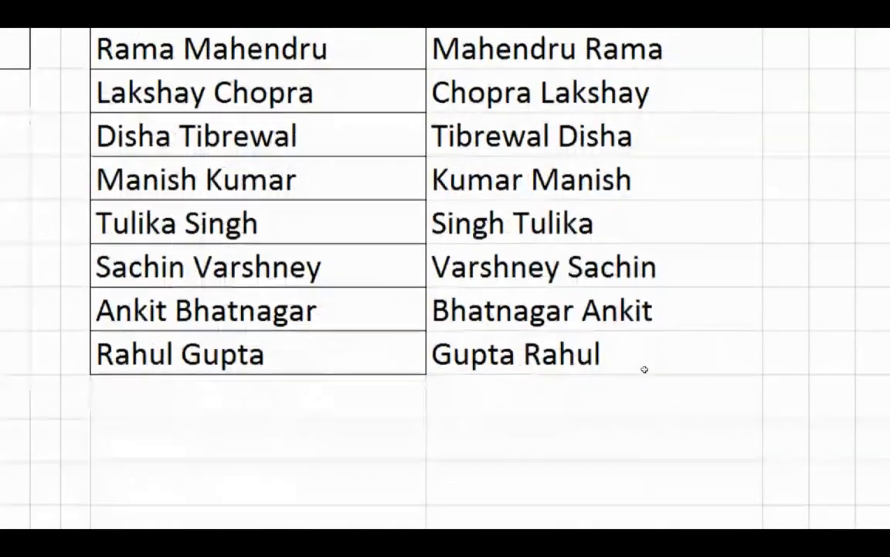
{"action": "scroll", "coordinate": [645, 370], "scroll_direction": "up", "scroll_amount": 8}
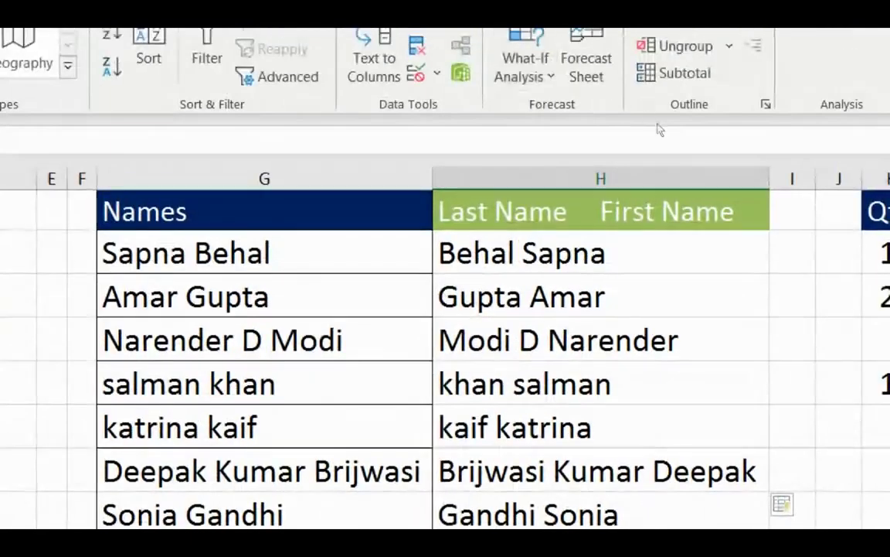
{"action": "key", "text": "Right"}
{"action": "key", "text": "Right"}
{"action": "key", "text": "Right"}
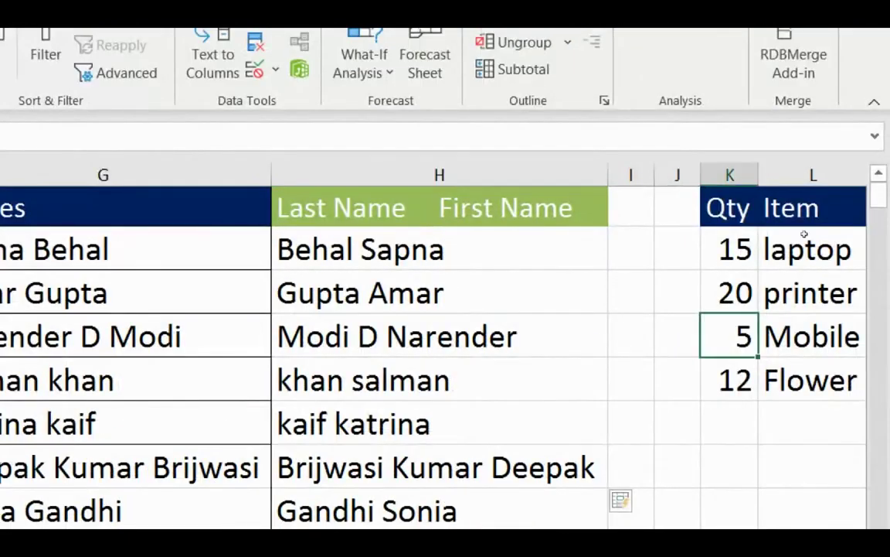
{"action": "key", "text": "Right"}
{"action": "key", "text": "Right"}
{"action": "key", "text": "Right"}
{"action": "key", "text": "Right"}
{"action": "key", "text": "Left"}
{"action": "key", "text": "Left"}
{"action": "key", "text": "Left"}
{"action": "key", "text": "Left"}
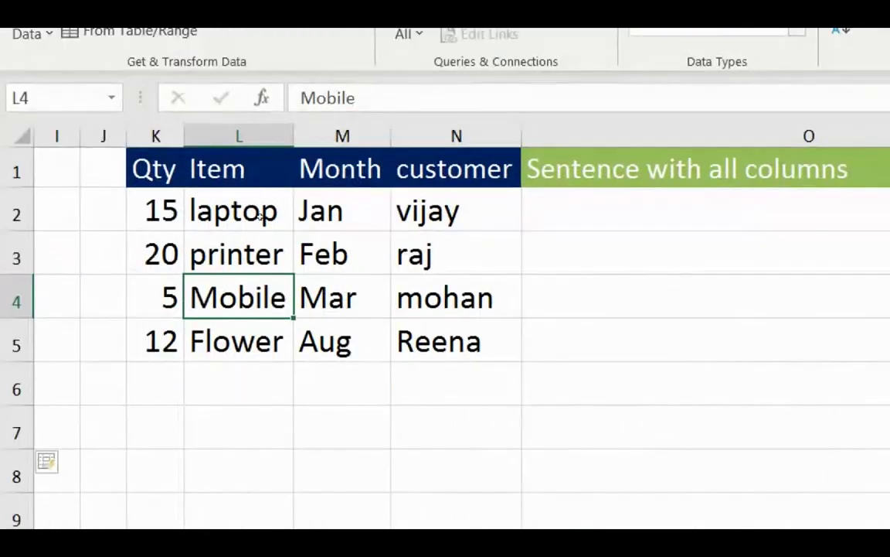
Enter 'We purchased 15 laptops in Jan from' plus the customer in O2, then Flash Fill O3:O5.
{"action": "left_click", "coordinate": [644, 219]}
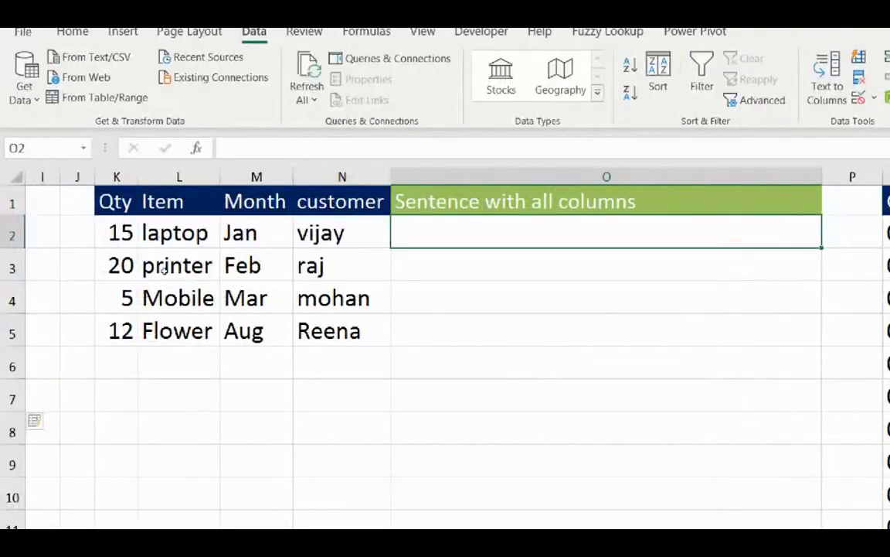
{"action": "type", "text": "We pur"}
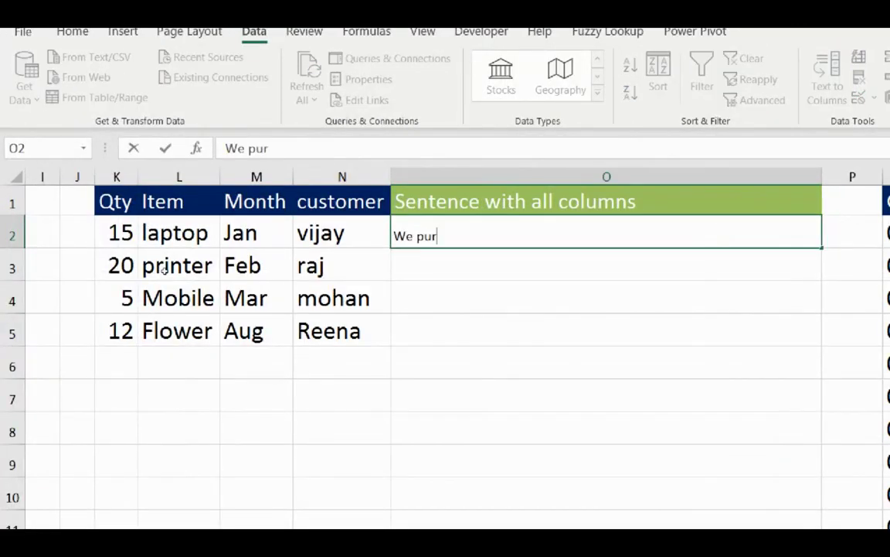
{"action": "type", "text": "chased 15 la"}
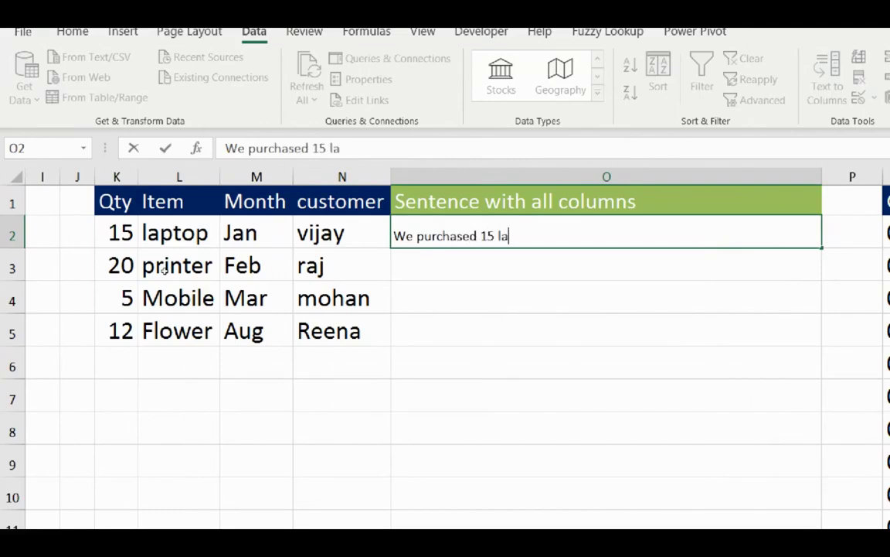
{"action": "type", "text": "ptops in J"}
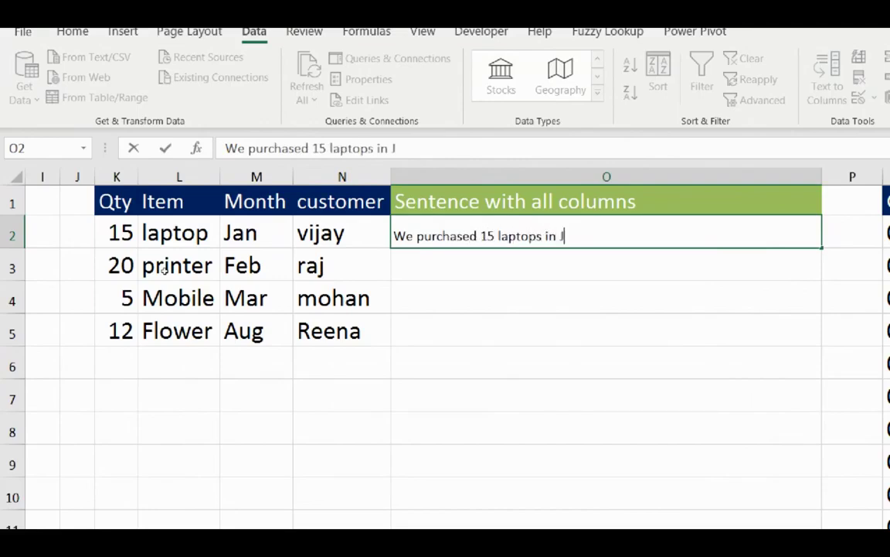
{"action": "type", "text": "an fro m"}
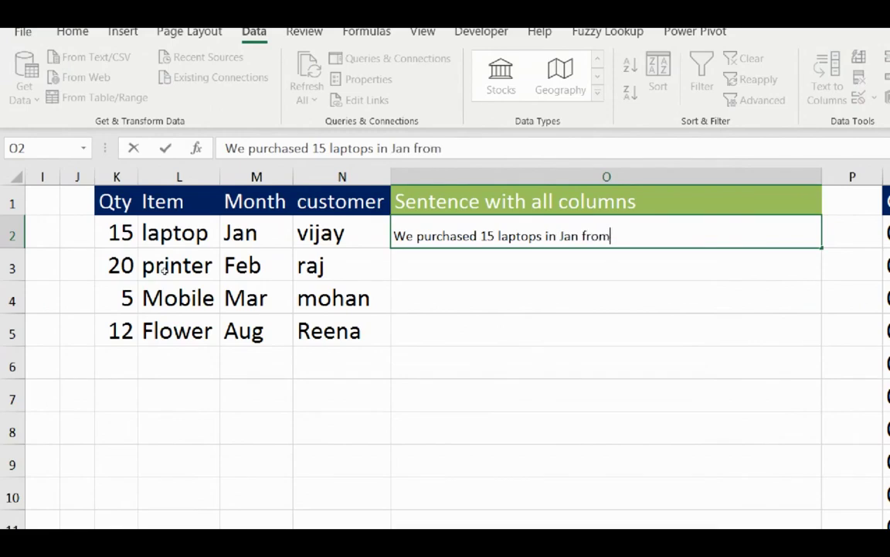
{"action": "type", "text": " Vijay."}
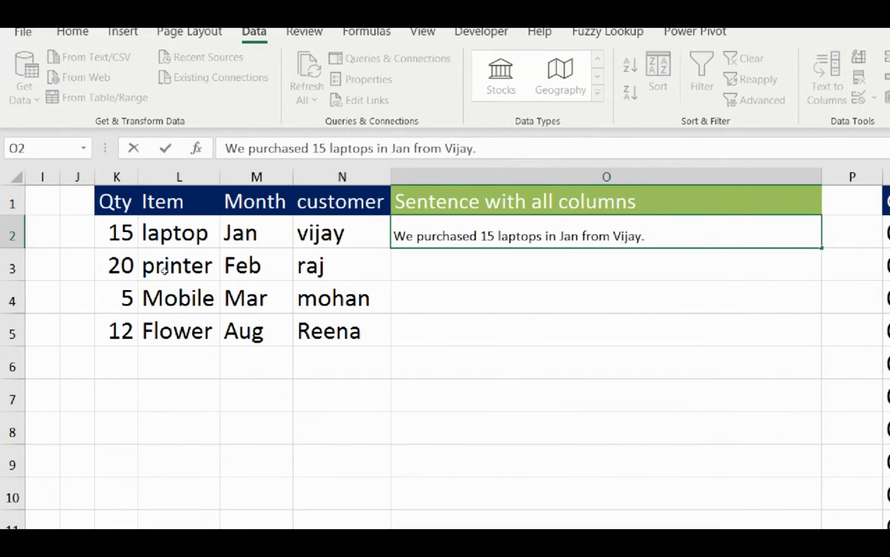
{"action": "key", "text": "Return"}
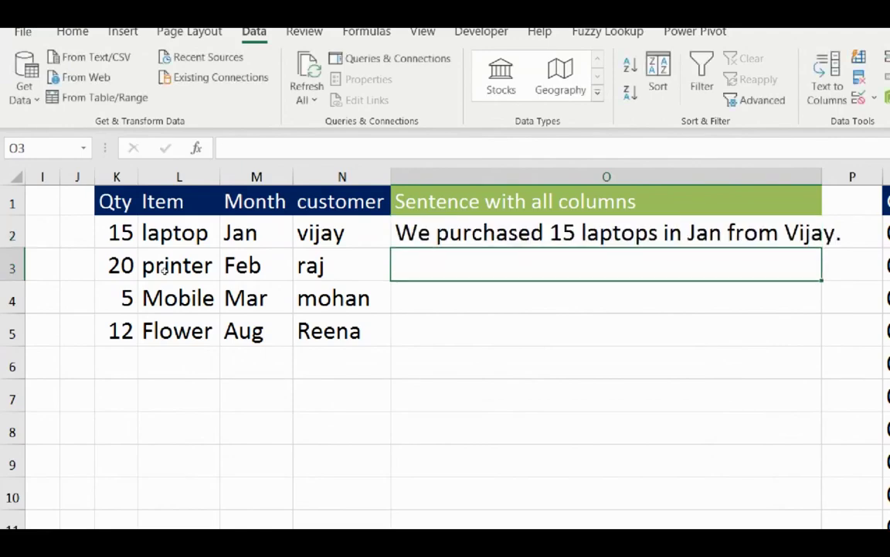
{"action": "key", "text": "Down"}
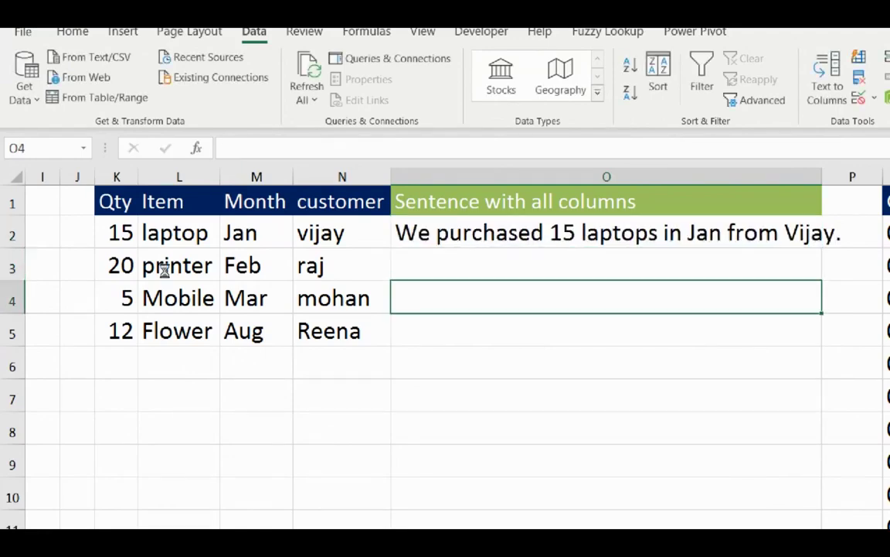
{"action": "key", "text": "ctrl+e"}
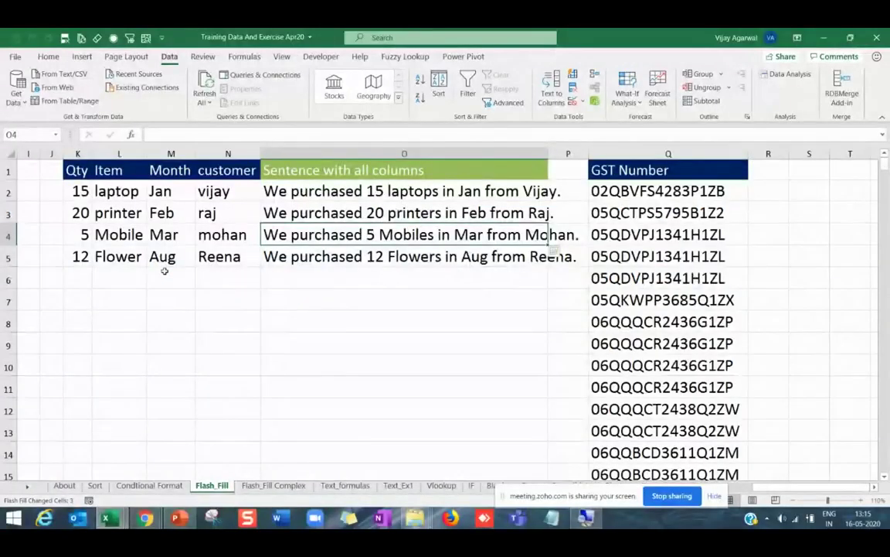
{"action": "left_click", "coordinate": [190, 216]}
{"action": "left_click", "coordinate": [620, 198]}
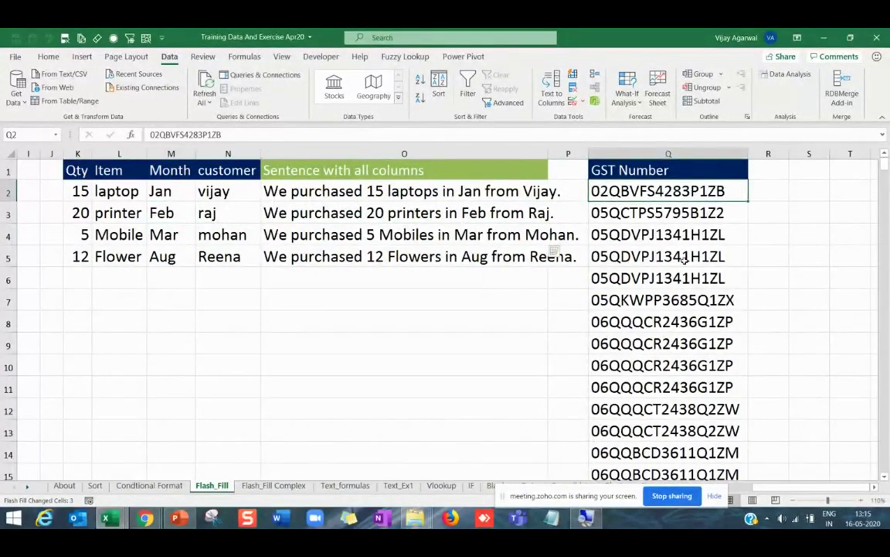
{"action": "key", "text": "Right"}
{"action": "key", "text": "Right"}
{"action": "key", "text": "Right"}
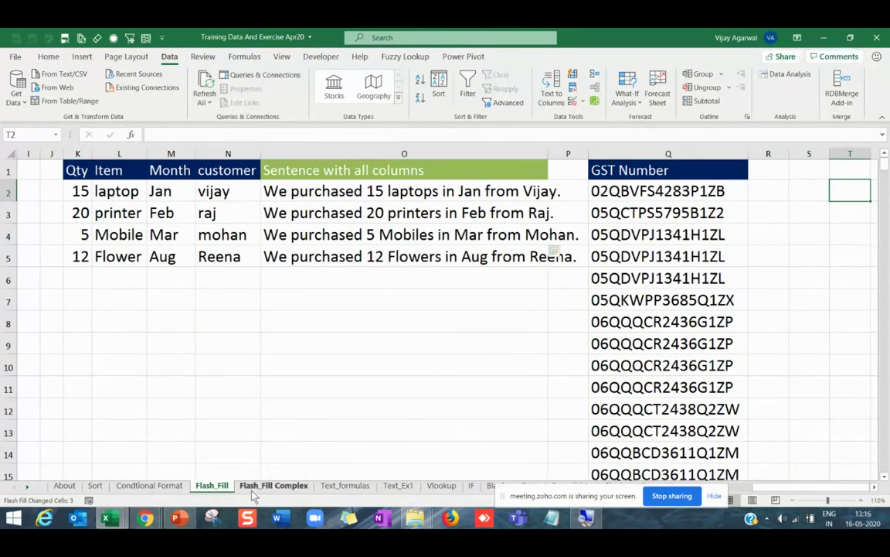
Open the Flash_Fill Complex sheet in the current workbook and look across its columns.
{"action": "left_click", "coordinate": [253, 495]}
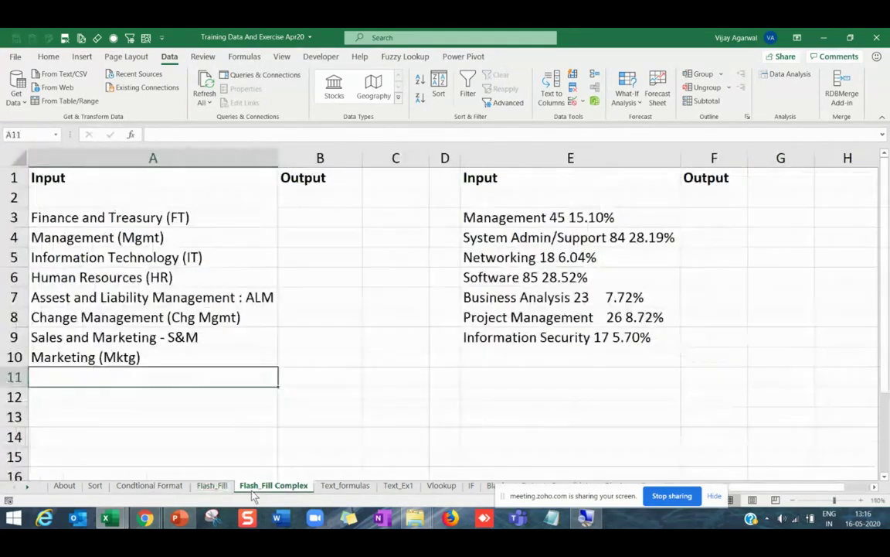
{"action": "left_click", "coordinate": [141, 231]}
{"action": "key", "text": "Right"}
{"action": "key", "text": "Right"}
{"action": "key", "text": "Right"}
{"action": "key", "text": "Right"}
{"action": "key", "text": "Right"}
{"action": "key", "text": "Right"}
{"action": "key", "text": "Right"}
{"action": "key", "text": "Right"}
{"action": "key", "text": "Right"}
{"action": "key", "text": "Right"}
{"action": "key", "text": "Right"}
{"action": "key", "text": "Right"}
{"action": "key", "text": "Right"}
{"action": "key", "text": "Right"}
{"action": "key", "text": "Right"}
{"action": "key", "text": "Right"}
{"action": "key", "text": "Right"}
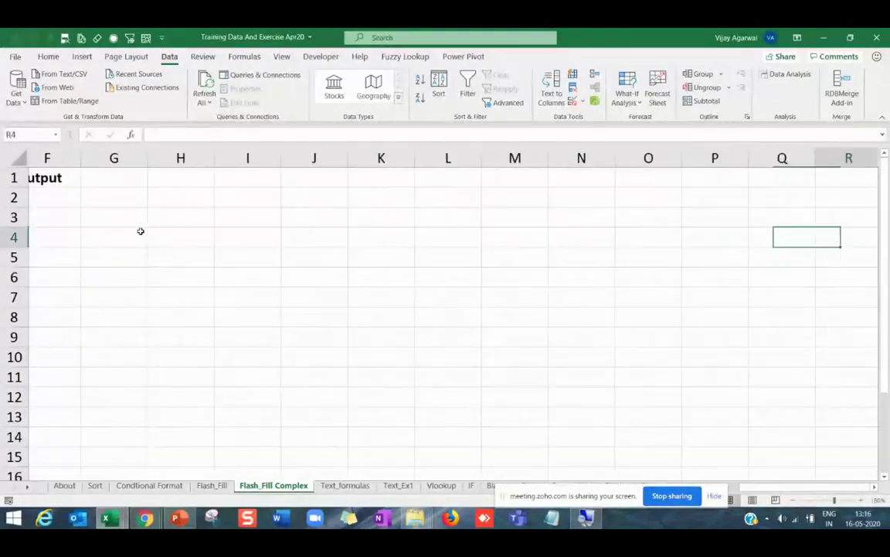
{"action": "key", "text": "Right"}
{"action": "key", "text": "Left"}
In Kuwait working File's Flash_Fill Complex sheet, autofit column Y to its heading.
{"action": "mouse_move", "coordinate": [110, 523]}
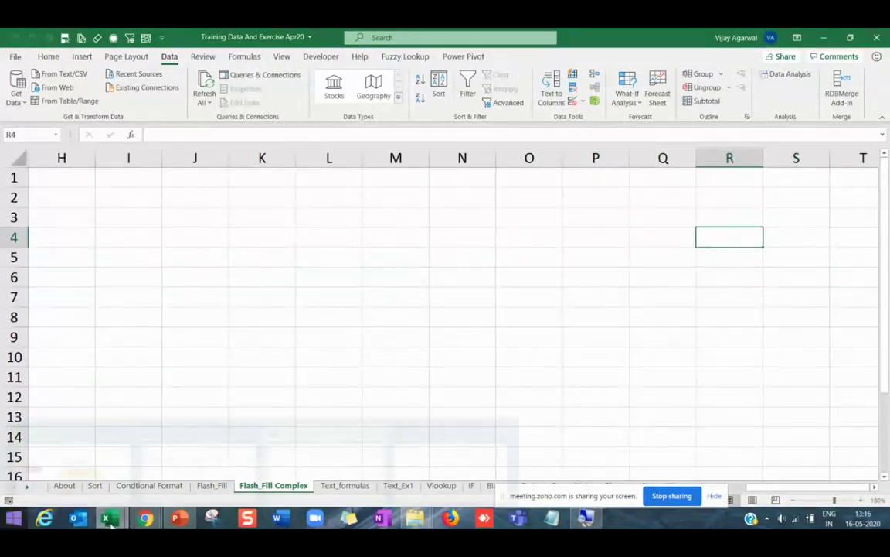
{"action": "left_click", "coordinate": [81, 445]}
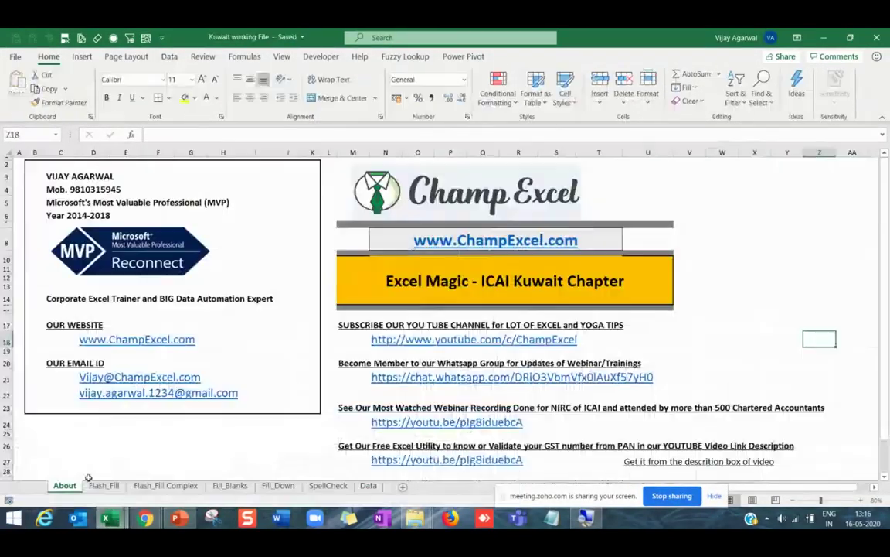
{"action": "left_click", "coordinate": [165, 485]}
{"action": "key", "text": "Right"}
{"action": "key", "text": "Right"}
{"action": "key", "text": "Right"}
{"action": "key", "text": "Right"}
{"action": "key", "text": "Right"}
{"action": "key", "text": "Right"}
{"action": "key", "text": "Right"}
{"action": "key", "text": "Right"}
{"action": "key", "text": "Right"}
{"action": "key", "text": "Right"}
{"action": "key", "text": "Right"}
{"action": "key", "text": "Right"}
{"action": "key", "text": "Right"}
{"action": "key", "text": "Right"}
{"action": "key", "text": "Right"}
{"action": "key", "text": "Right"}
{"action": "key", "text": "Right"}
{"action": "key", "text": "Right"}
{"action": "key", "text": "Right"}
{"action": "key", "text": "Right"}
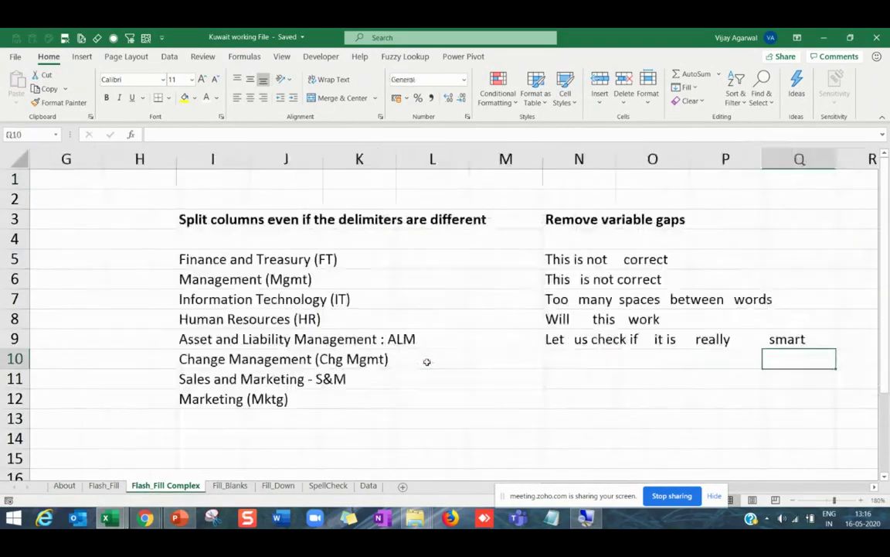
{"action": "key", "text": "Right"}
{"action": "key", "text": "Right"}
{"action": "key", "text": "Right"}
{"action": "key", "text": "Right"}
{"action": "key", "text": "Right"}
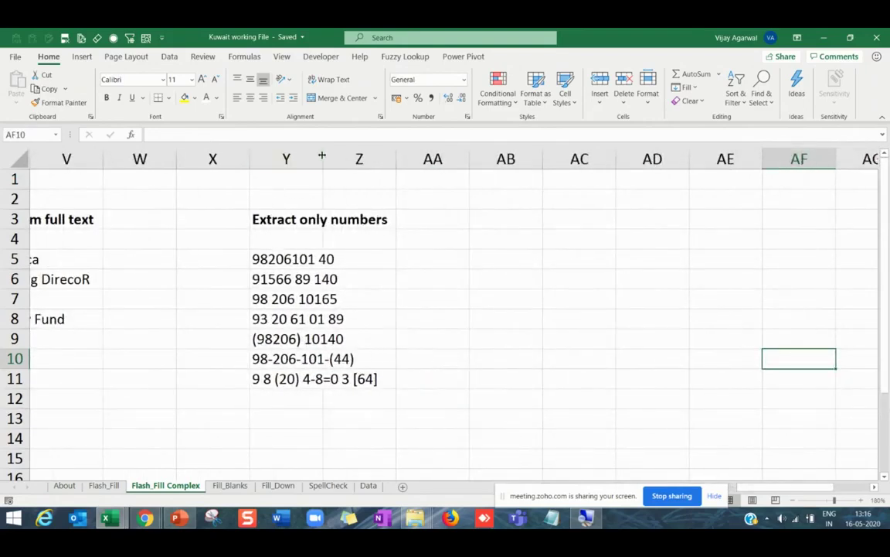
{"action": "double_click", "coordinate": [322, 158]}
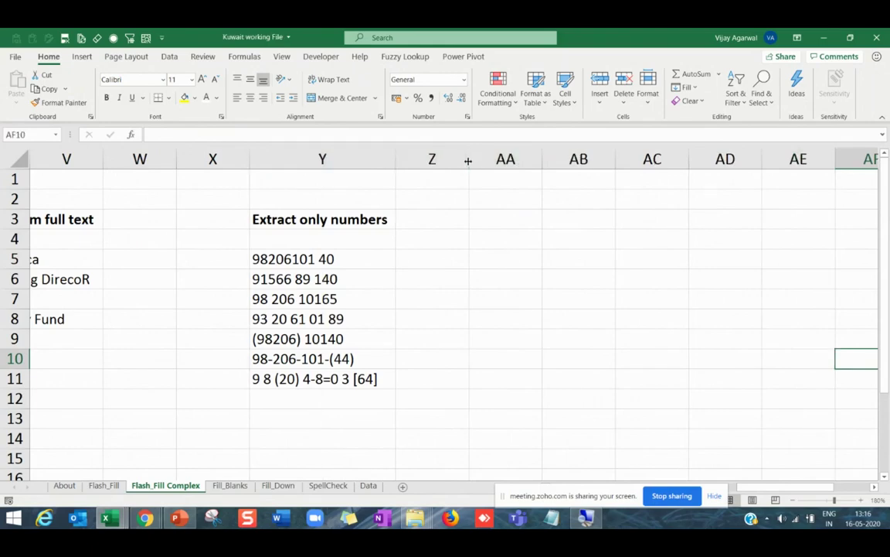
{"action": "left_click_drag", "start_coordinate": [469, 158], "coordinate": [531, 158]}
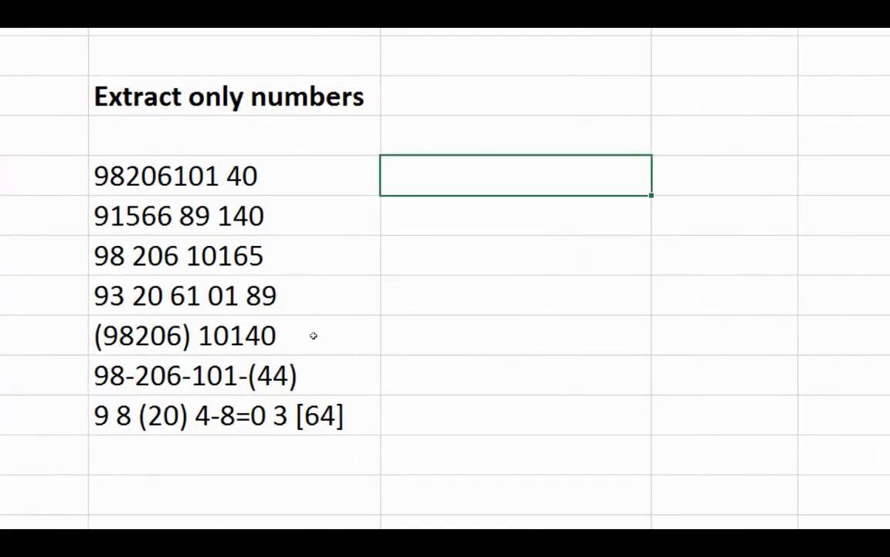
{"action": "left_click_drag", "start_coordinate": [278, 176], "coordinate": [280, 415]}
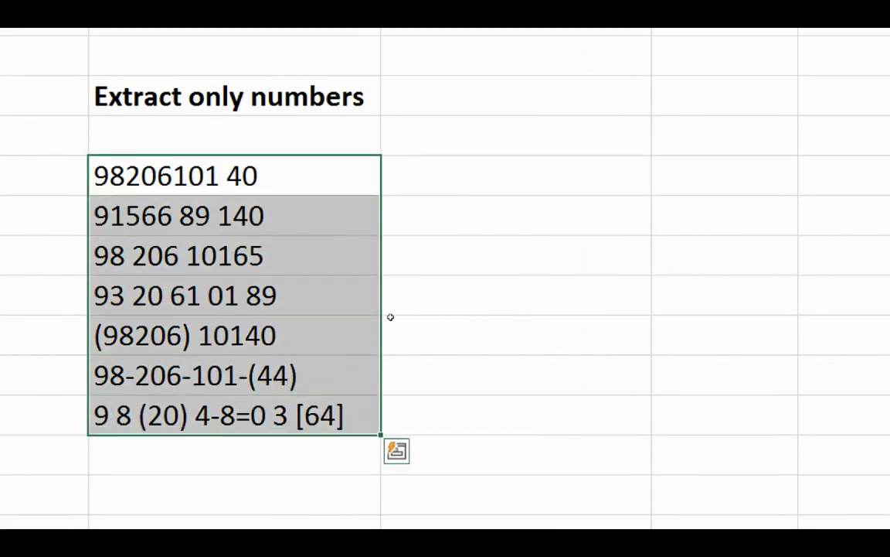
{"action": "key", "text": "Right"}
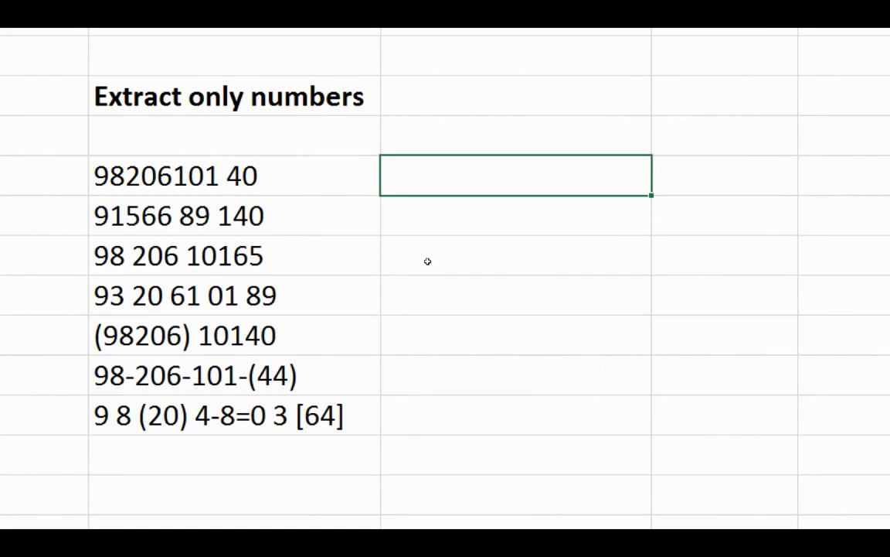
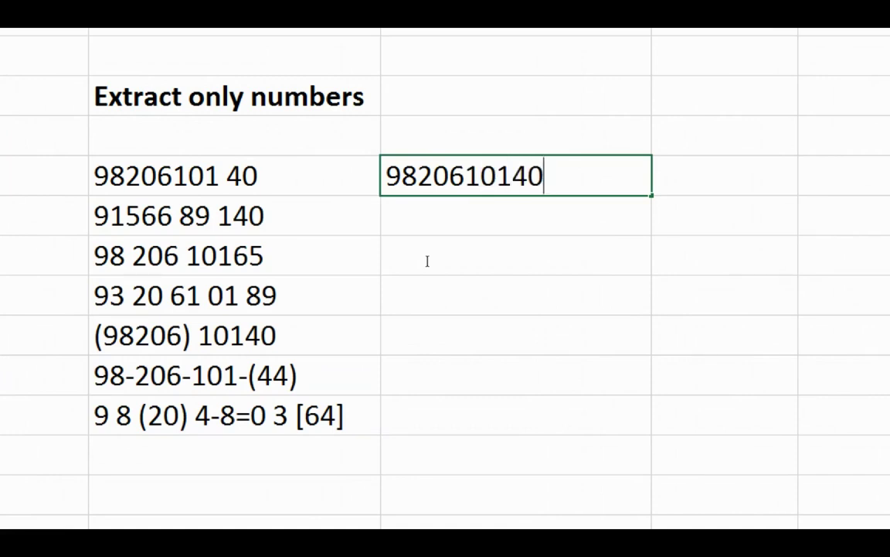
{"action": "left_click", "coordinate": [427, 261]}
{"action": "key", "text": "Down"}
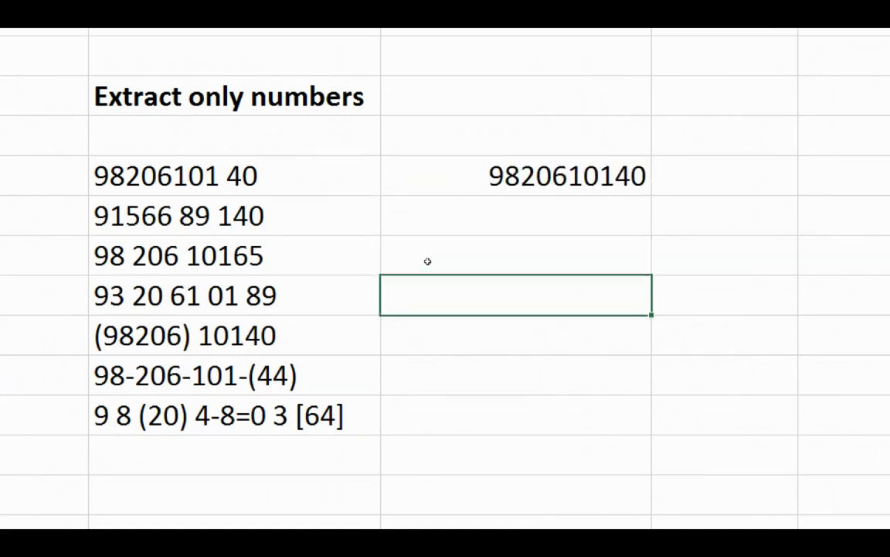
{"action": "key", "text": "ctrl+e"}
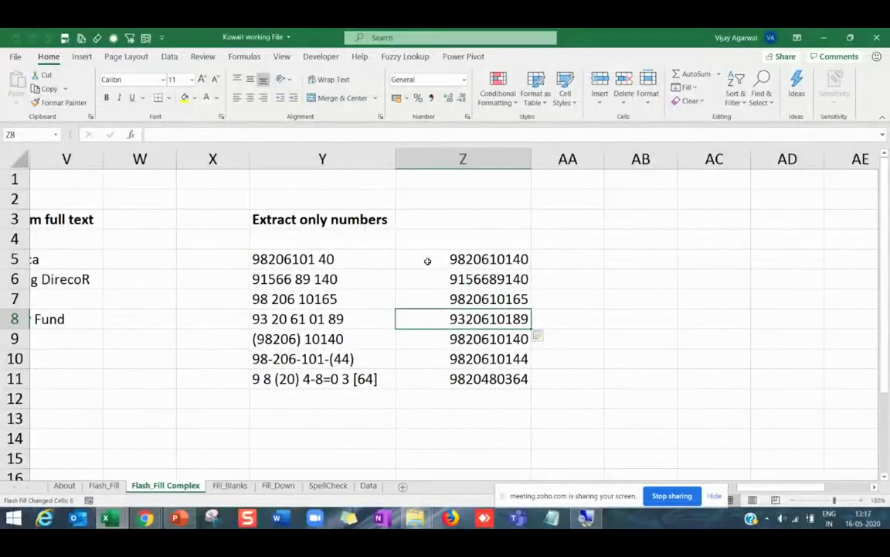
{"action": "left_click", "coordinate": [228, 310]}
Autofit column N to its gapped sentences and widen column O for the cleaned text.
{"action": "key", "text": "Left"}
{"action": "key", "text": "Left"}
{"action": "key", "text": "Left"}
{"action": "key", "text": "Left"}
{"action": "key", "text": "Left"}
{"action": "key", "text": "Left"}
{"action": "key", "text": "Left"}
{"action": "key", "text": "Left"}
{"action": "key", "text": "Left"}
{"action": "key", "text": "Left"}
{"action": "key", "text": "Left"}
{"action": "key", "text": "Left"}
{"action": "key", "text": "Left"}
{"action": "key", "text": "Left"}
{"action": "key", "text": "Left"}
{"action": "key", "text": "Left"}
{"action": "key", "text": "Left"}
{"action": "key", "text": "Left"}
{"action": "key", "text": "Left"}
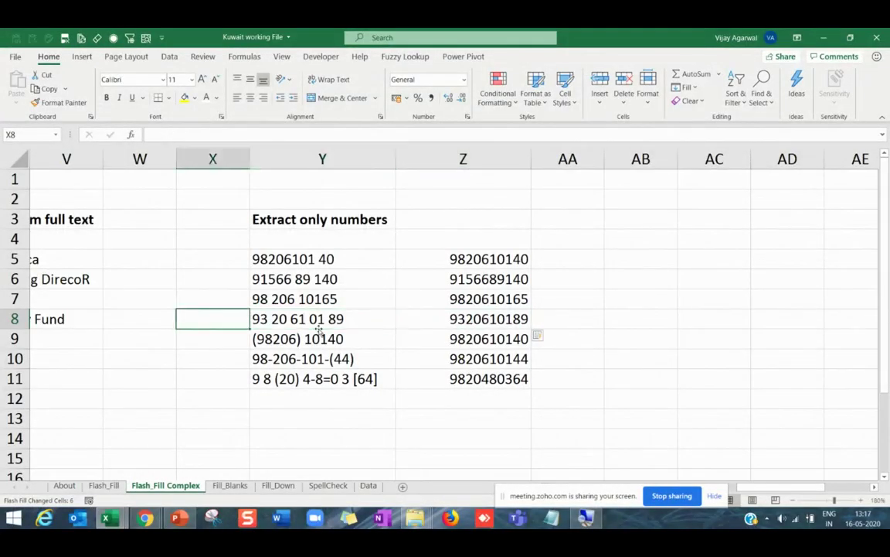
{"action": "key", "text": "Left"}
{"action": "key", "text": "Left"}
{"action": "key", "text": "Left"}
{"action": "key", "text": "Left"}
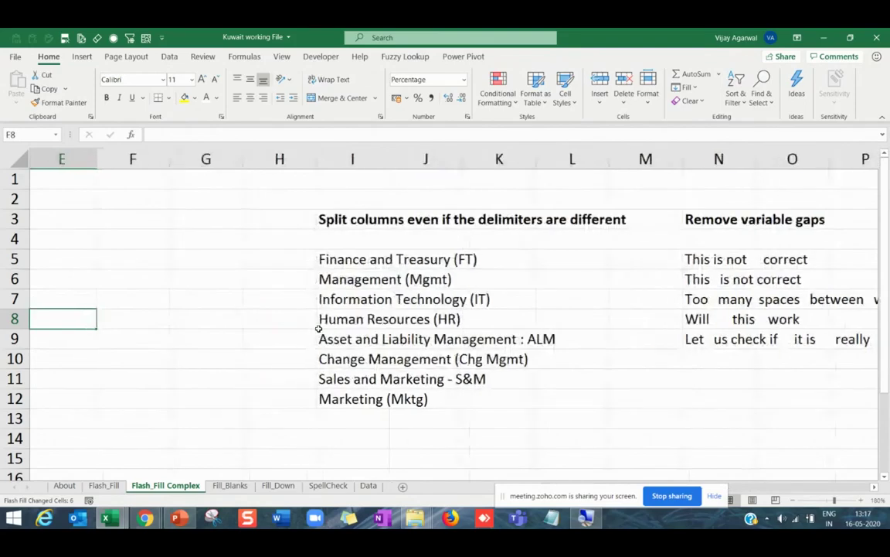
{"action": "key", "text": "Right"}
{"action": "key", "text": "Right"}
{"action": "key", "text": "Right"}
{"action": "key", "text": "Right"}
{"action": "key", "text": "Right"}
{"action": "key", "text": "Right"}
{"action": "key", "text": "Right"}
{"action": "key", "text": "Right"}
{"action": "key", "text": "Right"}
{"action": "key", "text": "Right"}
{"action": "key", "text": "Right"}
{"action": "key", "text": "Right"}
{"action": "key", "text": "Right"}
{"action": "key", "text": "Right"}
{"action": "key", "text": "Right"}
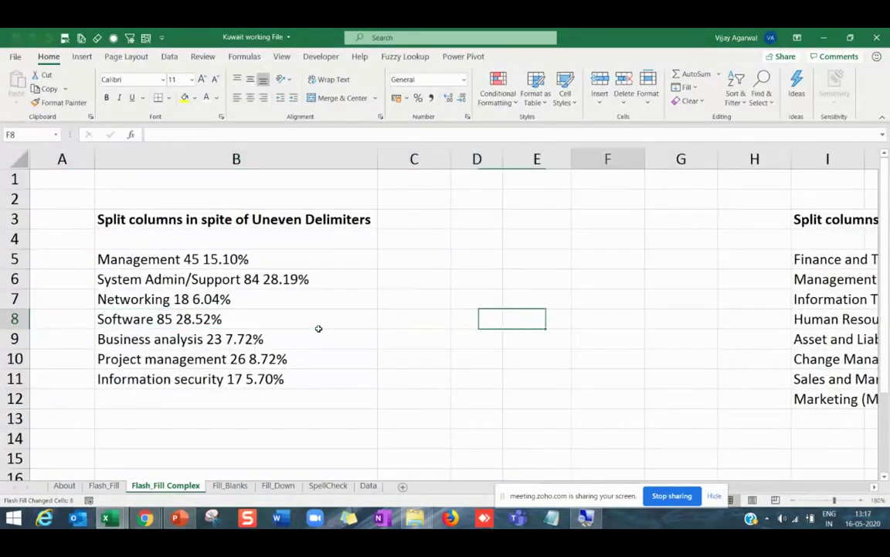
{"action": "key", "text": "Left"}
{"action": "key", "text": "Left"}
{"action": "key", "text": "Left"}
{"action": "key", "text": "Up"}
{"action": "key", "text": "Up"}
{"action": "key", "text": "Up"}
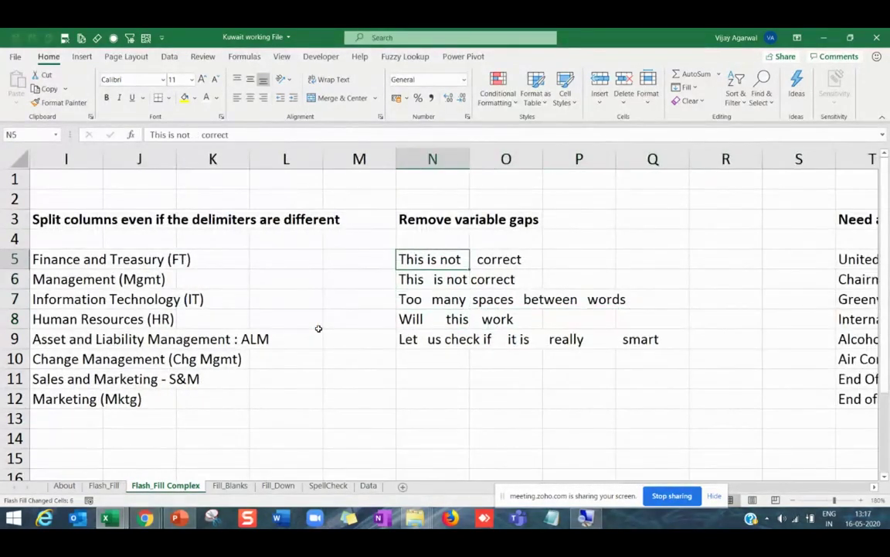
{"action": "key", "text": "Up"}
{"action": "key", "text": "Down"}
{"action": "key", "text": "Down"}
{"action": "key", "text": "Down"}
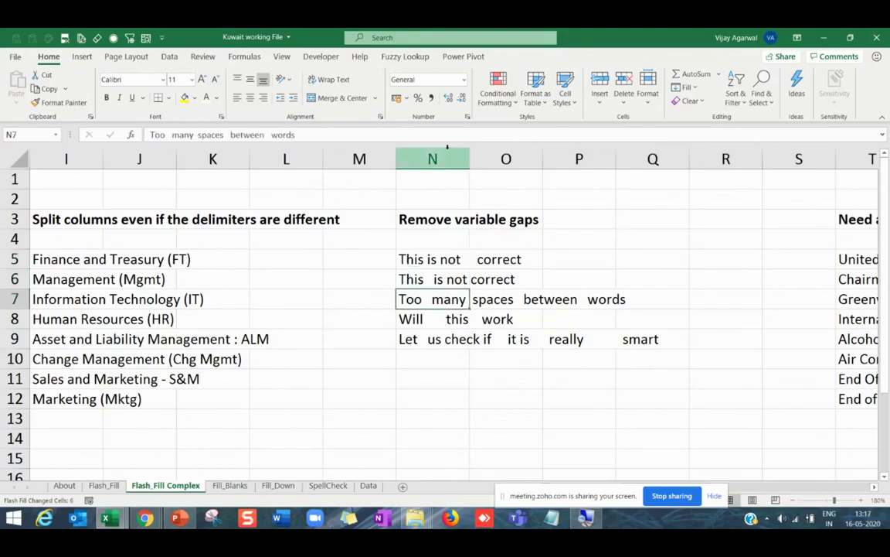
{"action": "double_click", "coordinate": [469, 158]}
{"action": "left_click", "coordinate": [680, 263]}
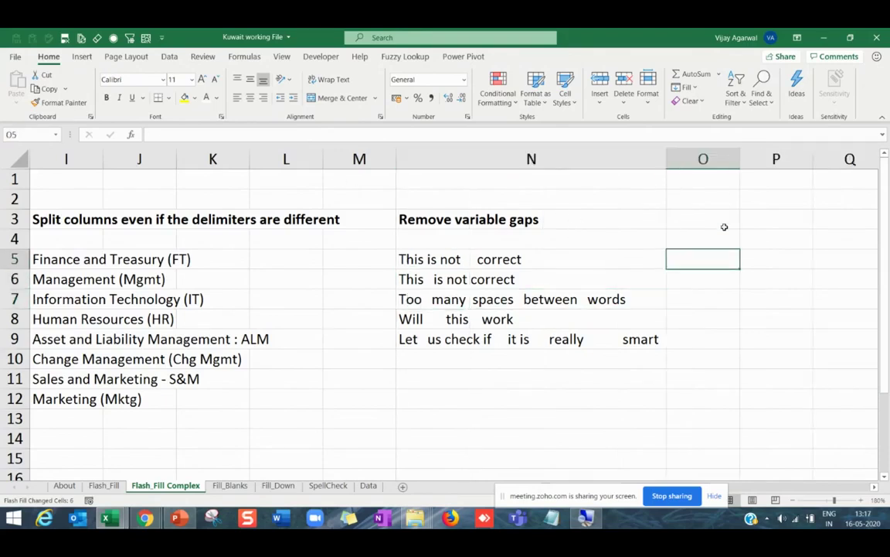
{"action": "left_click_drag", "start_coordinate": [740, 158], "coordinate": [790, 158]}
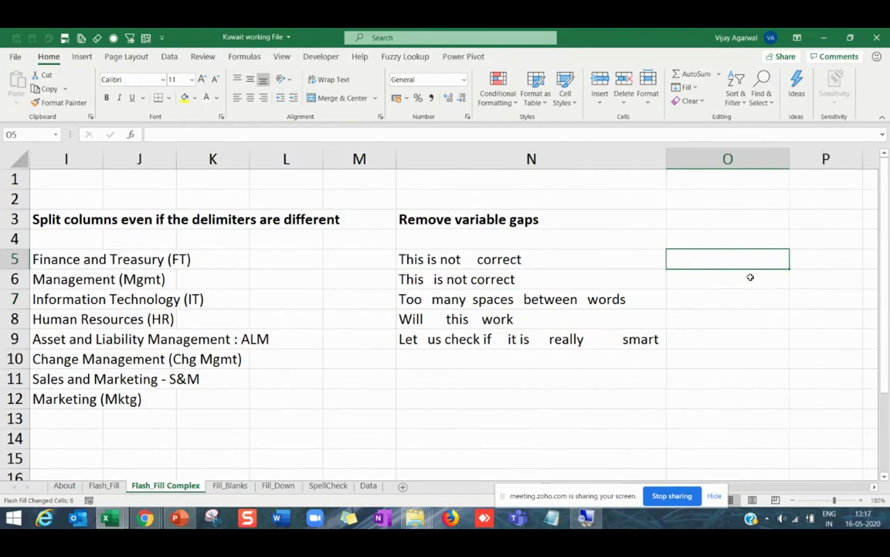
Enter 'This is not correct' in O5 and Flash Fill O6:O9 with single-spaced sentences.
{"action": "type", "text": "This is not co"}
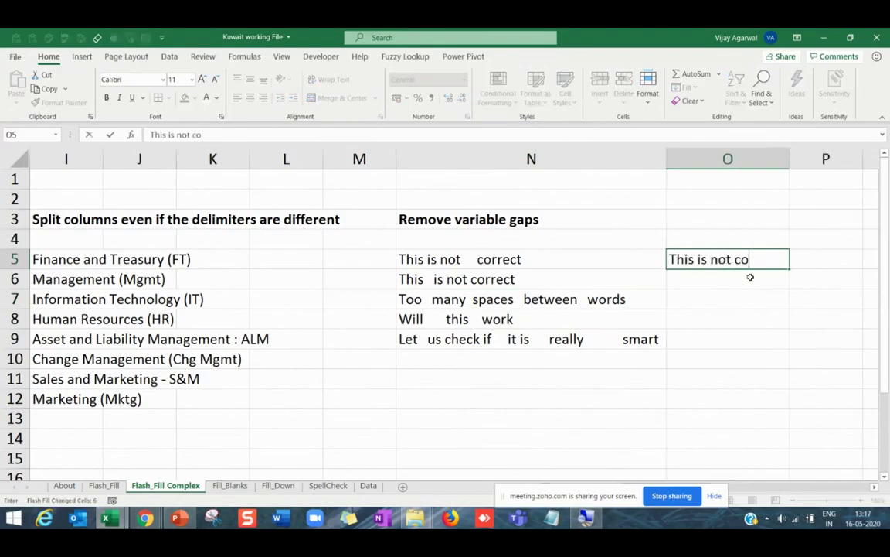
{"action": "type", "text": "rrect"}
{"action": "key", "text": "Return"}
{"action": "key", "text": "Return"}
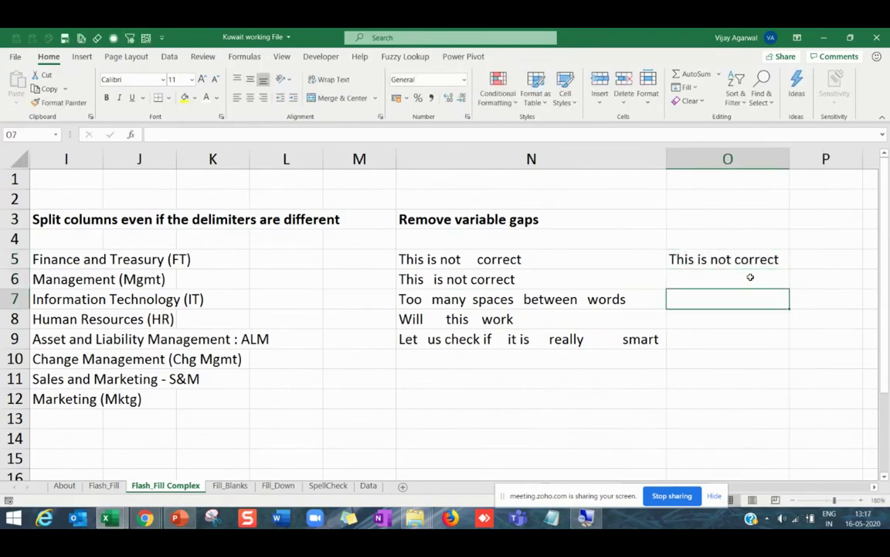
{"action": "key", "text": "ctrl+e"}
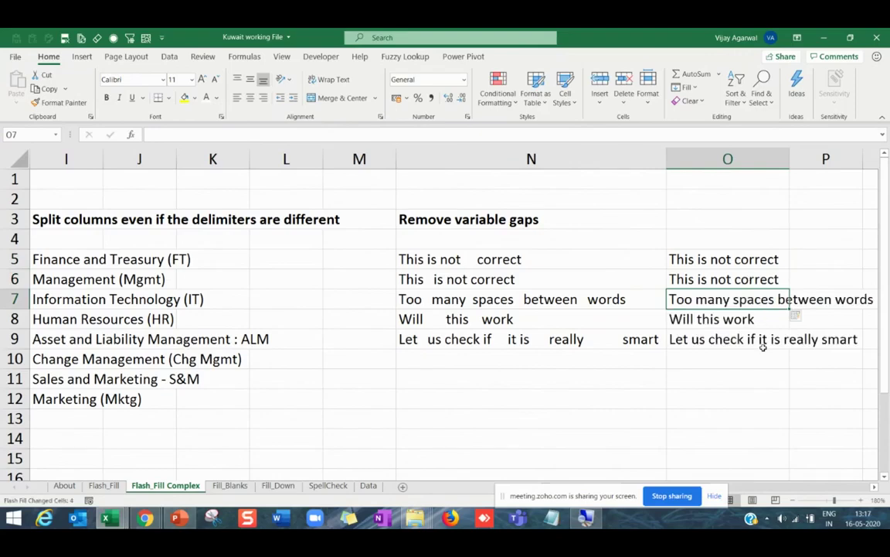
{"action": "left_click", "coordinate": [762, 344]}
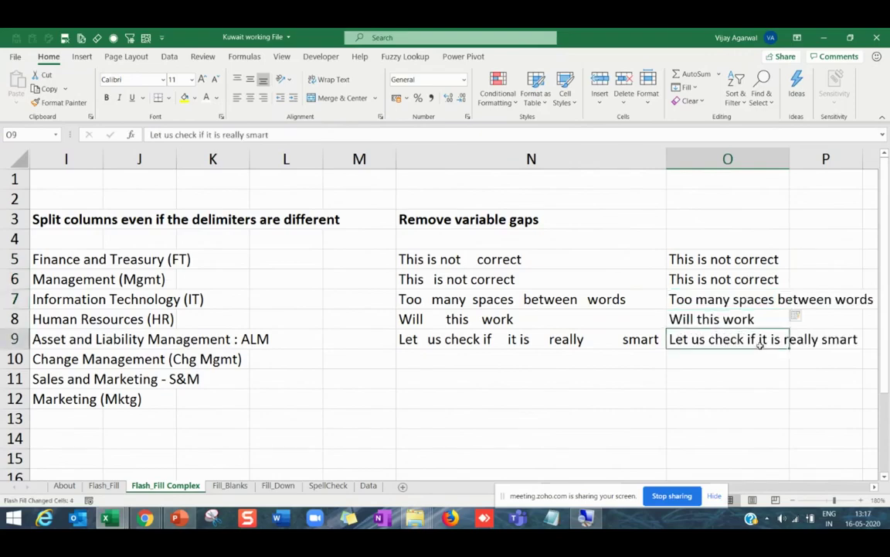
{"action": "left_click", "coordinate": [716, 259]}
{"action": "left_click", "coordinate": [723, 319]}
{"action": "key", "text": "Left"}
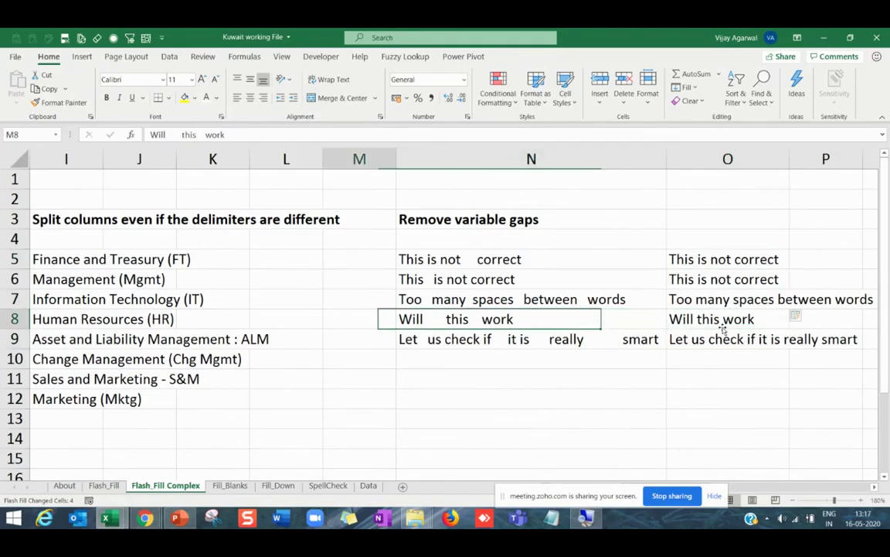
{"action": "key", "text": "Home"}
Move along row 8 of the Flash_Fill Complex sheet and return to column A.
{"action": "key", "text": "Right"}
{"action": "key", "text": "Right"}
{"action": "key", "text": "Right"}
{"action": "key", "text": "Right"}
{"action": "key", "text": "Right"}
{"action": "key", "text": "Right"}
{"action": "key", "text": "Right"}
{"action": "key", "text": "Right"}
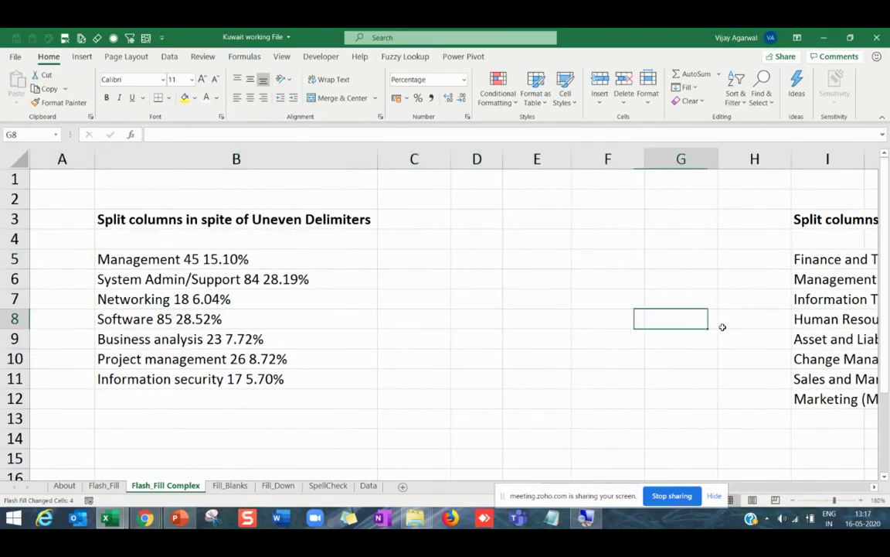
{"action": "key", "text": "Home"}
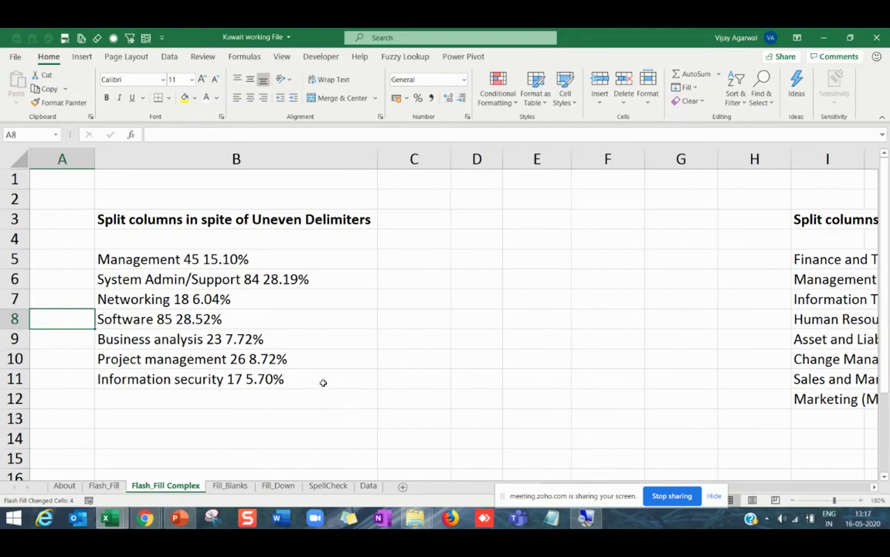
View the Magic - Tips and Tricks slide in PowerPoint, then return to the Kuwait working File workbook.
{"action": "key", "text": "alt+Tab"}
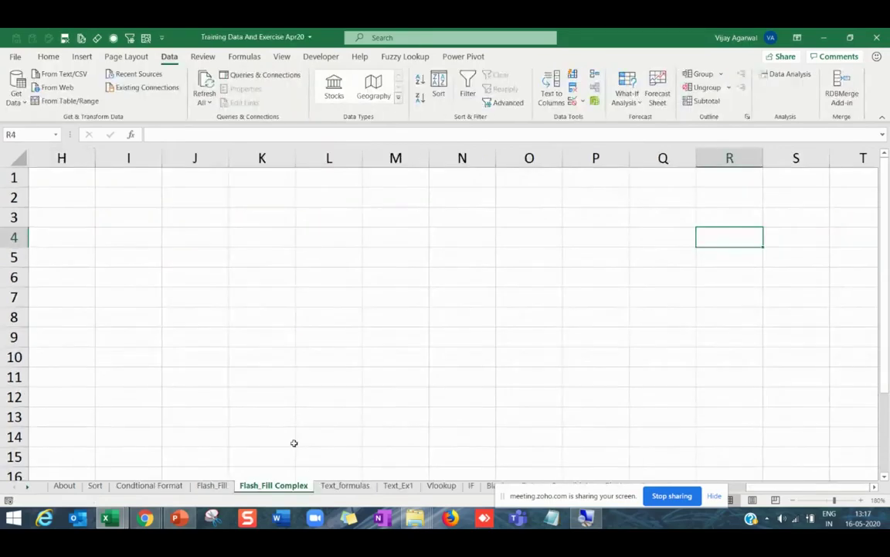
{"action": "key", "text": "alt+Tab"}
{"action": "left_click", "coordinate": [180, 518]}
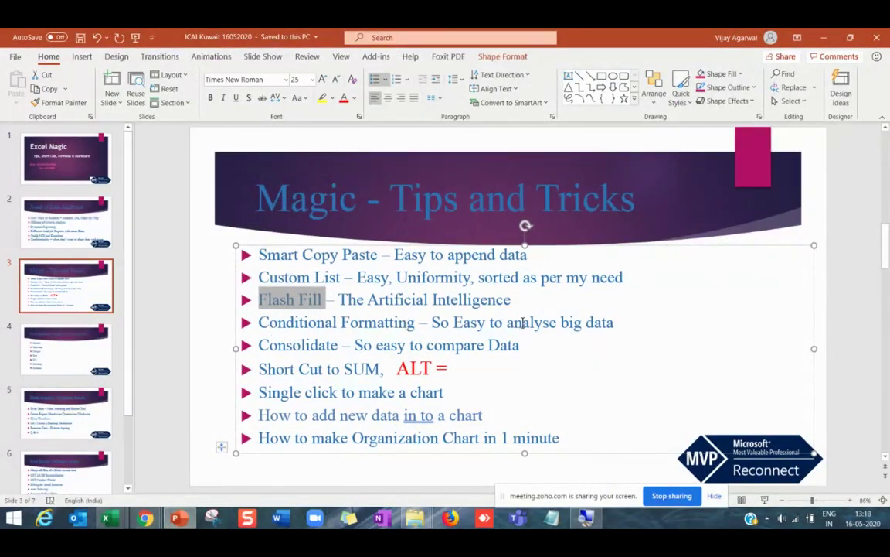
{"action": "key", "text": "alt+Tab"}
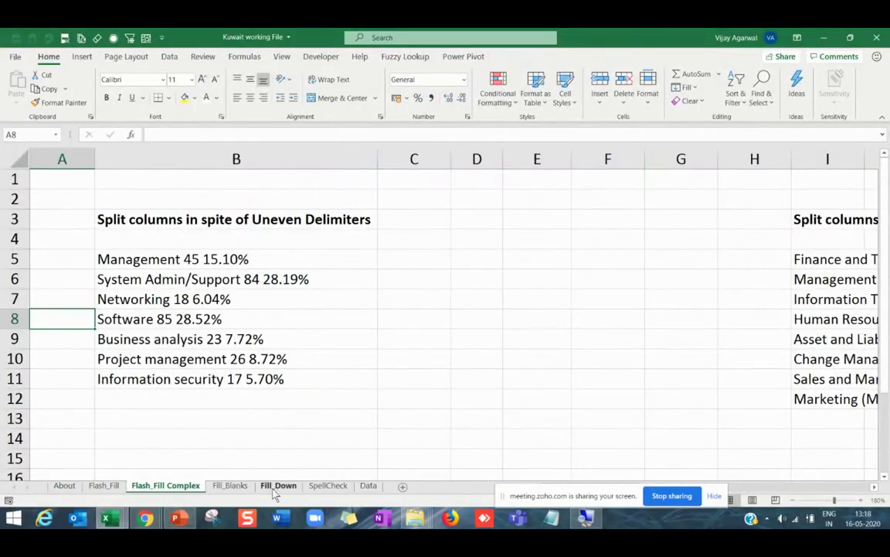
Switch to the Training Data And Exercise Apr20 workbook's Conditional Format sheet showing the Marks Obtained table.
{"action": "mouse_move", "coordinate": [174, 522]}
{"action": "mouse_move", "coordinate": [108, 520]}
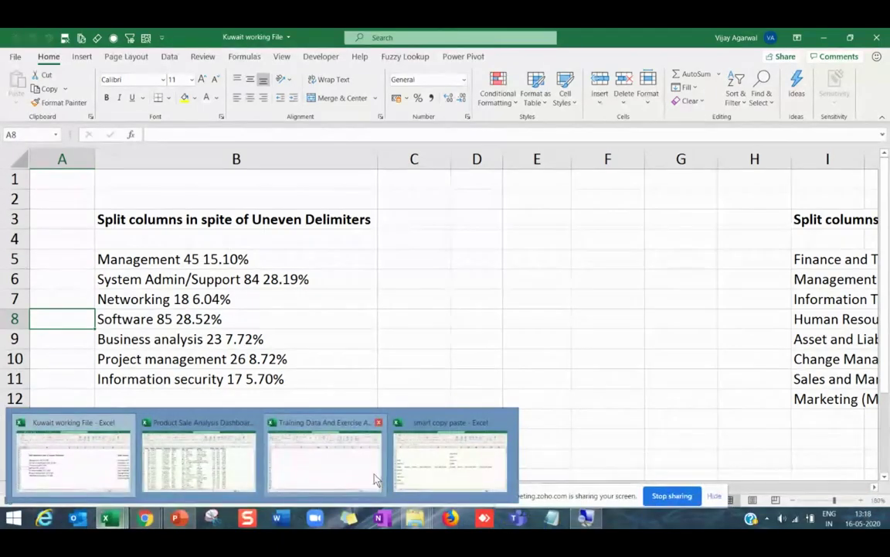
{"action": "left_click", "coordinate": [361, 471]}
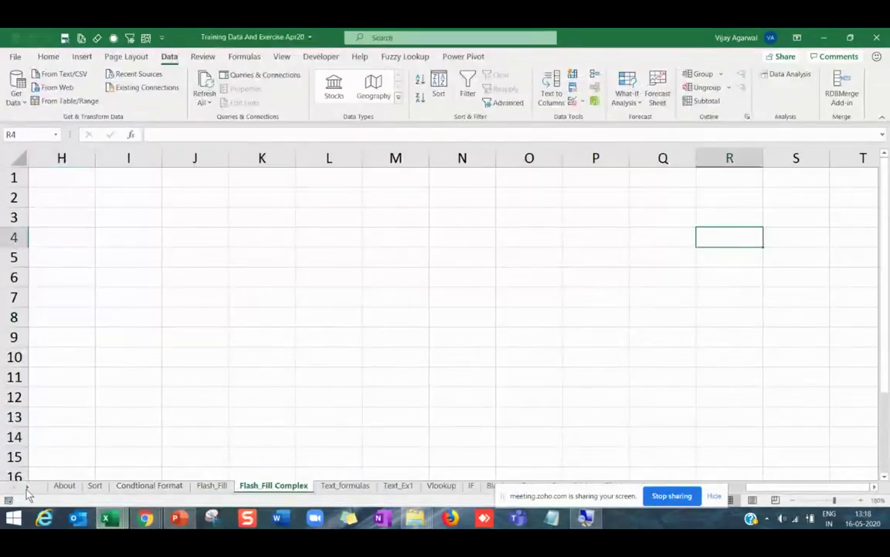
{"action": "left_click", "coordinate": [149, 485]}
{"action": "left_click", "coordinate": [296, 382]}
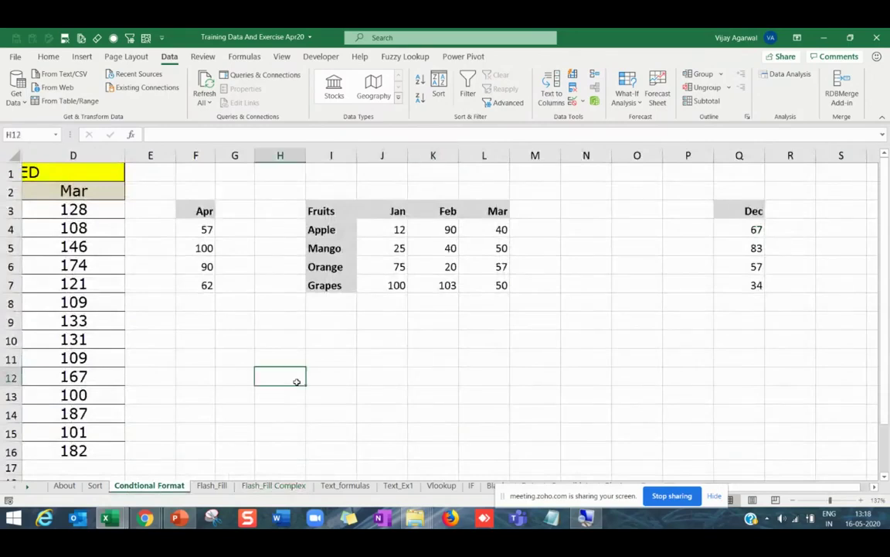
{"action": "left_click", "coordinate": [234, 373]}
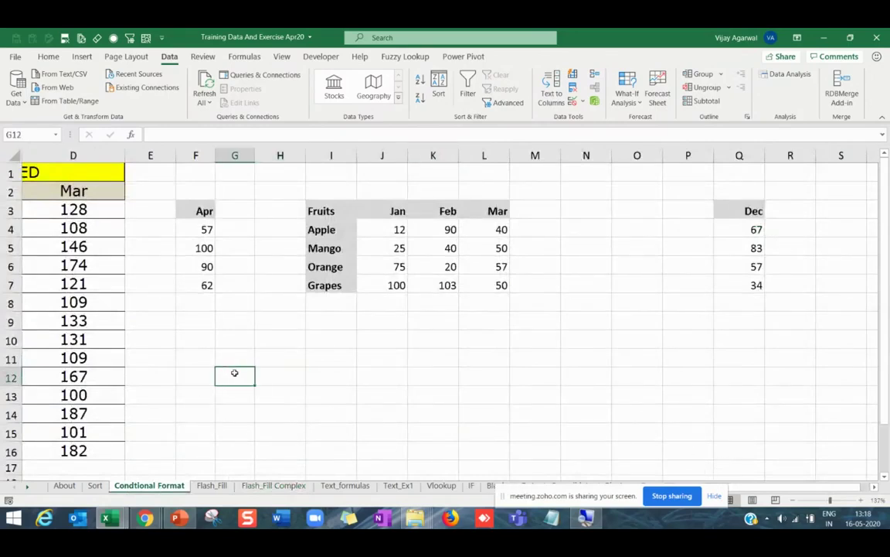
{"action": "key", "text": "Left"}
{"action": "key", "text": "Left"}
{"action": "key", "text": "Left"}
{"action": "key", "text": "Left"}
{"action": "key", "text": "Left"}
{"action": "key", "text": "Left"}
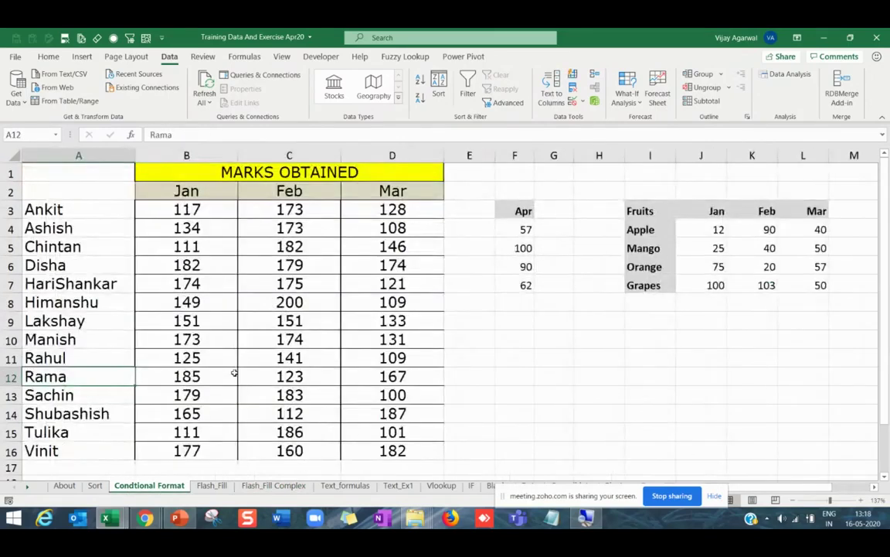
Select the Jan, Feb and Mar marks across all fourteen students, B3:D16.
{"action": "left_click_drag", "start_coordinate": [203, 210], "coordinate": [368, 447]}
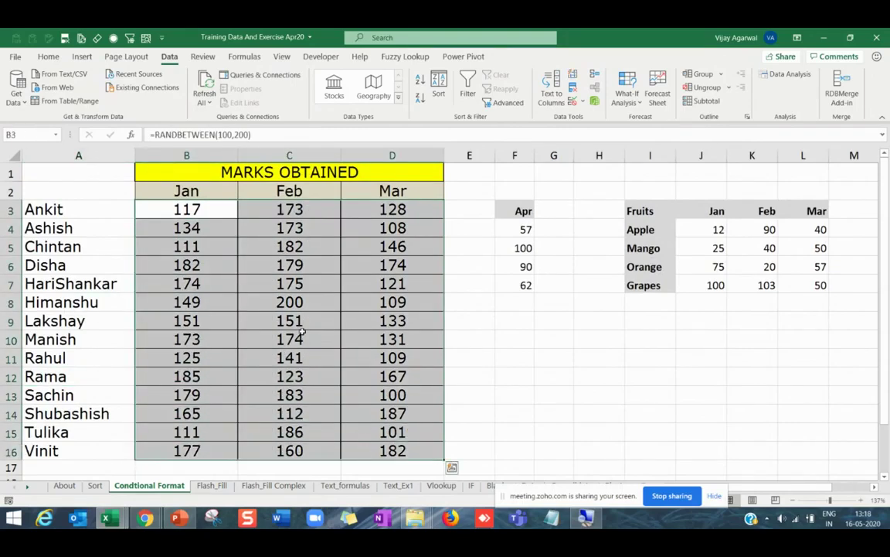
{"action": "left_click", "coordinate": [272, 303]}
{"action": "left_click_drag", "start_coordinate": [199, 211], "coordinate": [401, 451]}
{"action": "left_click", "coordinate": [293, 340]}
{"action": "left_click", "coordinate": [207, 208]}
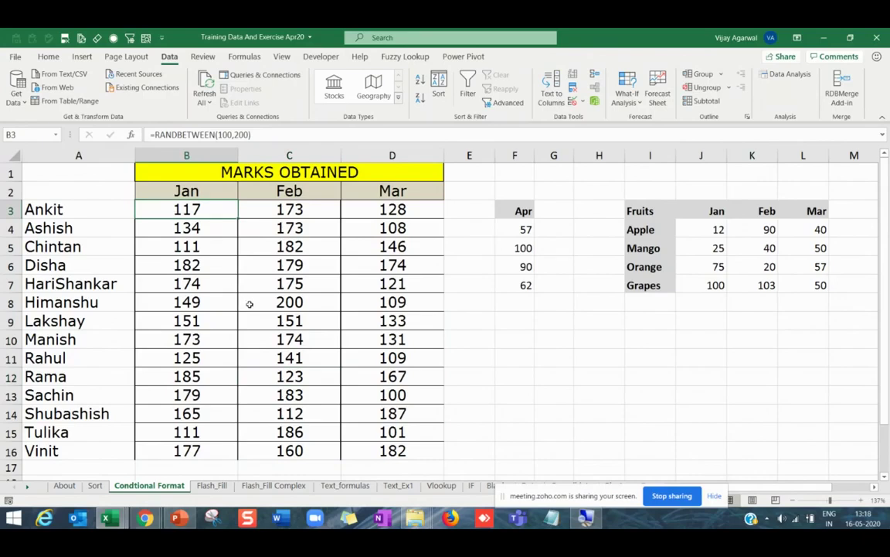
{"action": "left_click_drag", "start_coordinate": [197, 209], "coordinate": [378, 433]}
{"action": "left_click", "coordinate": [379, 444]}
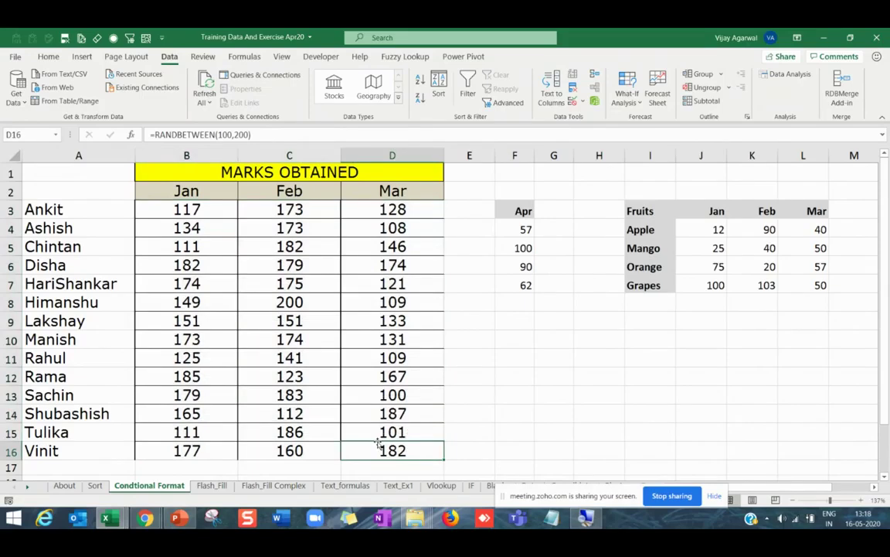
{"action": "left_click_drag", "start_coordinate": [192, 207], "coordinate": [386, 462]}
Add a Greater Than 190 rule using Green Fill with Dark Green Text to the marks.
{"action": "left_click", "coordinate": [49, 56]}
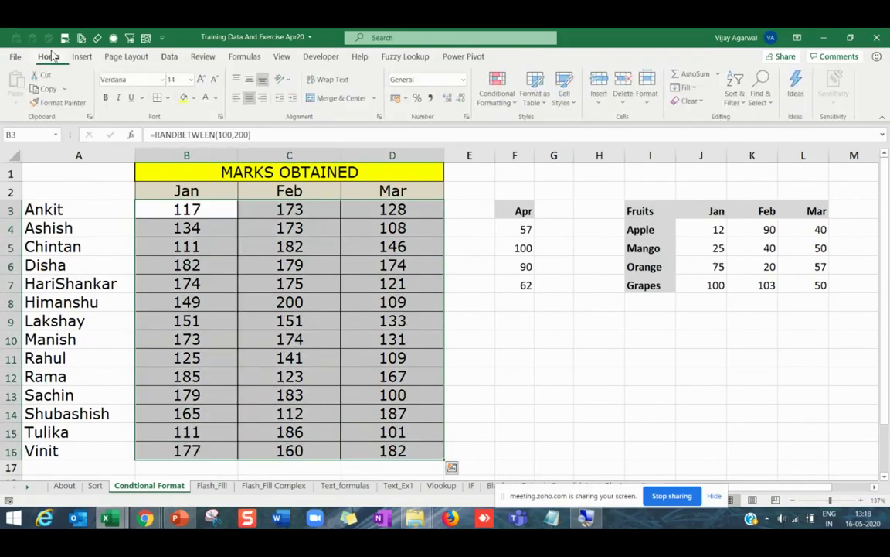
{"action": "left_click", "coordinate": [495, 97]}
{"action": "mouse_move", "coordinate": [541, 125]}
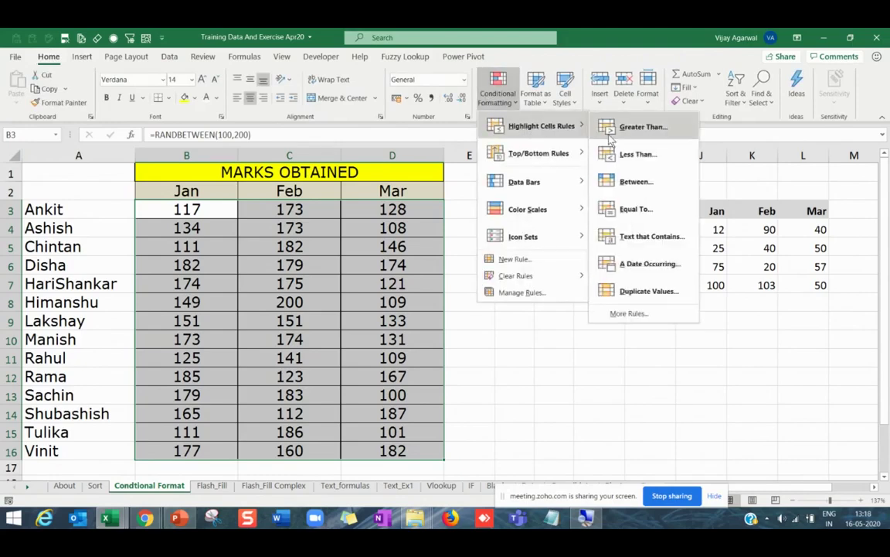
{"action": "left_click", "coordinate": [650, 131]}
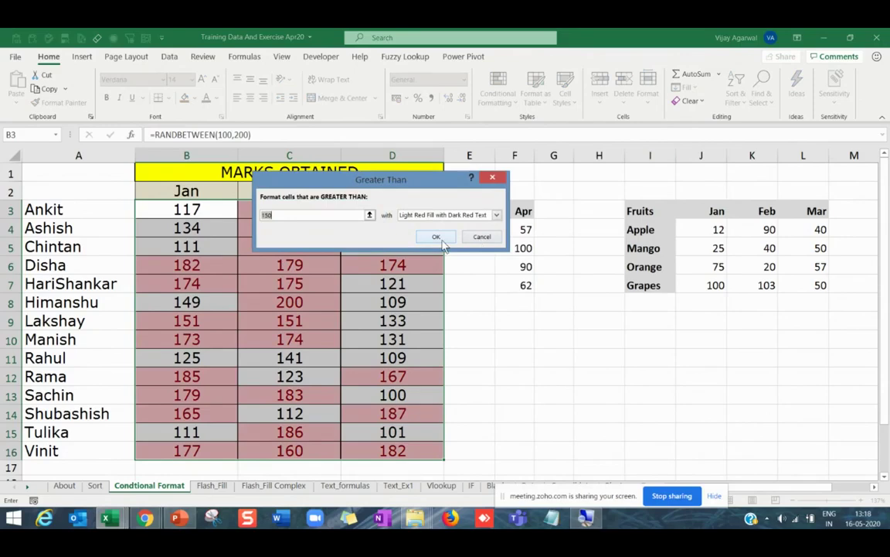
{"action": "type", "text": "190"}
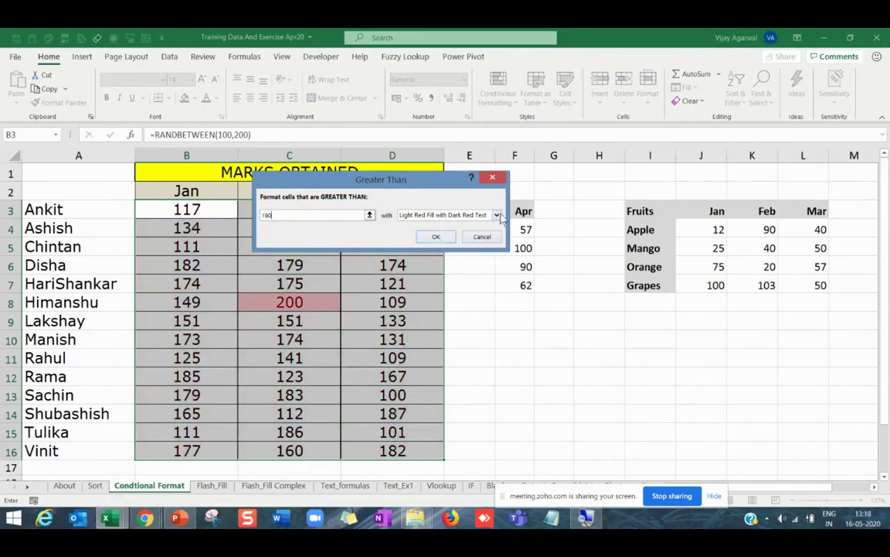
{"action": "left_click", "coordinate": [497, 215]}
{"action": "left_click", "coordinate": [414, 232]}
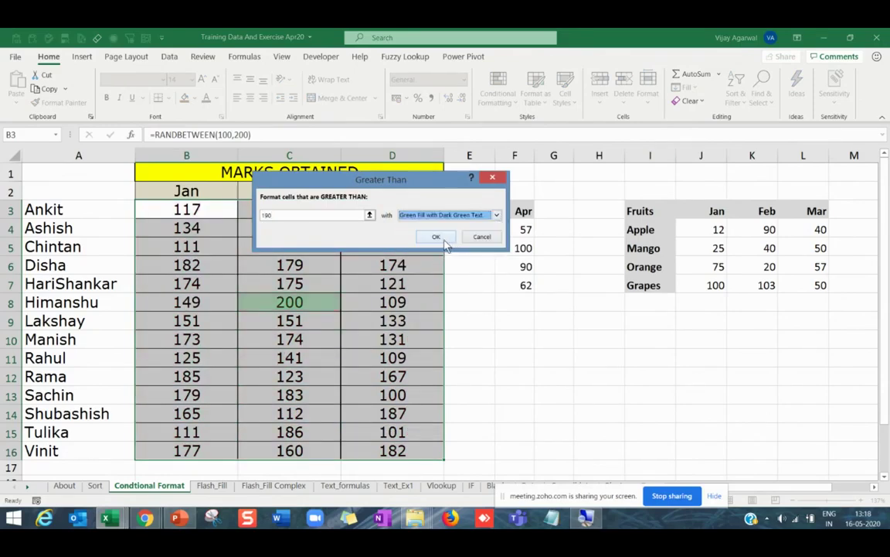
{"action": "left_click", "coordinate": [444, 240]}
Deselect the table and recalculate the random marks with F9 to check the highlights.
{"action": "left_click", "coordinate": [328, 372]}
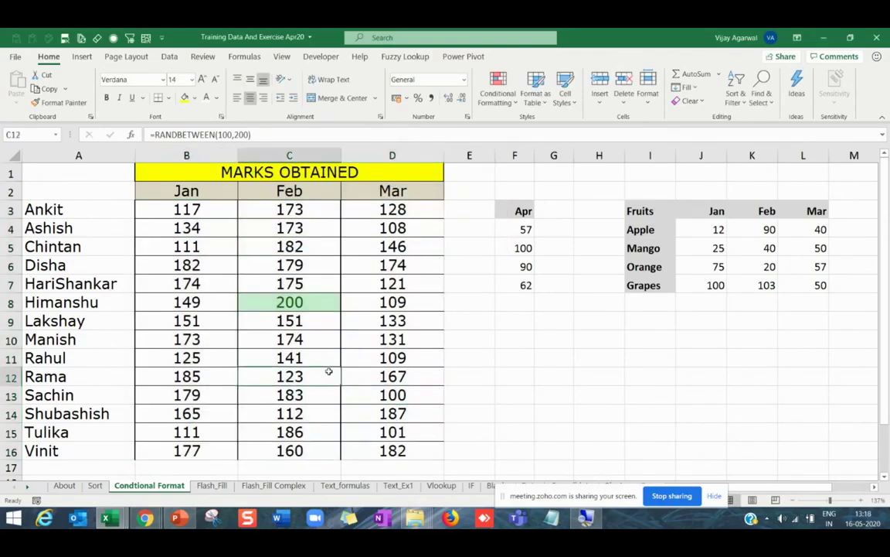
{"action": "key", "text": "F9"}
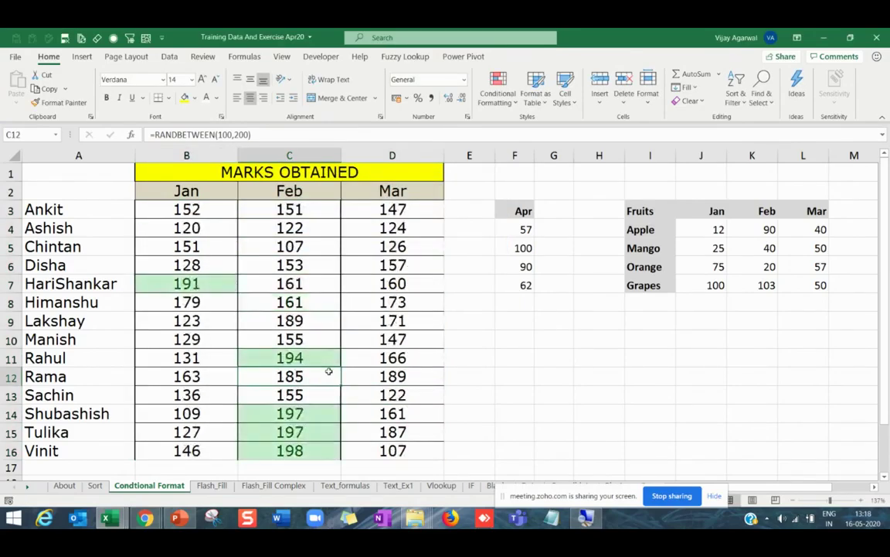
{"action": "key", "text": "F9"}
{"action": "key", "text": "F9"}
{"action": "key", "text": "F9"}
{"action": "key", "text": "F9"}
{"action": "key", "text": "F9"}
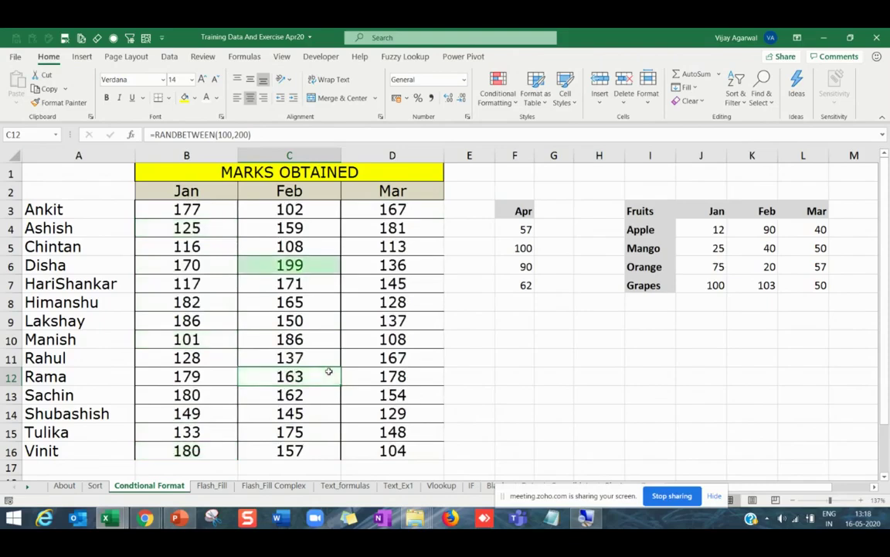
{"action": "key", "text": "F9"}
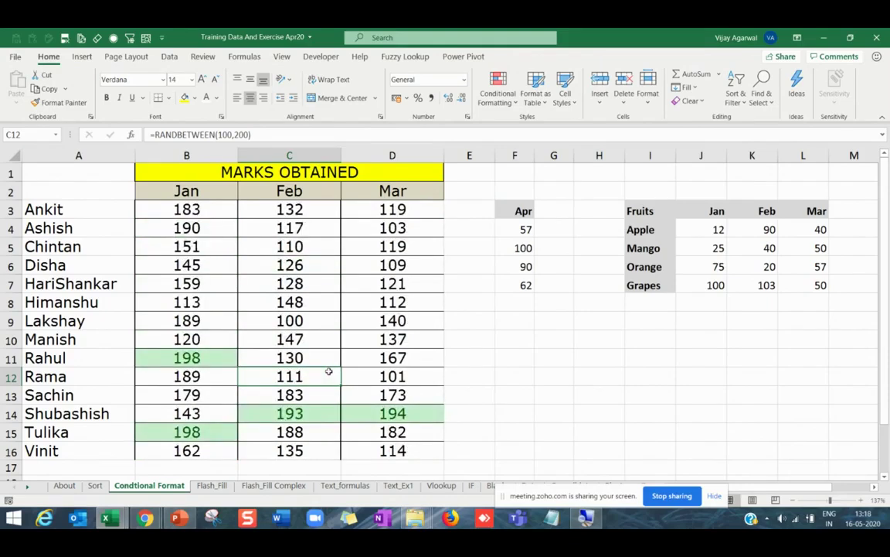
Add a Less Than 110 rule with light red fill and dark red text to B3:D16.
{"action": "left_click_drag", "start_coordinate": [183, 209], "coordinate": [354, 449]}
{"action": "left_click", "coordinate": [498, 91]}
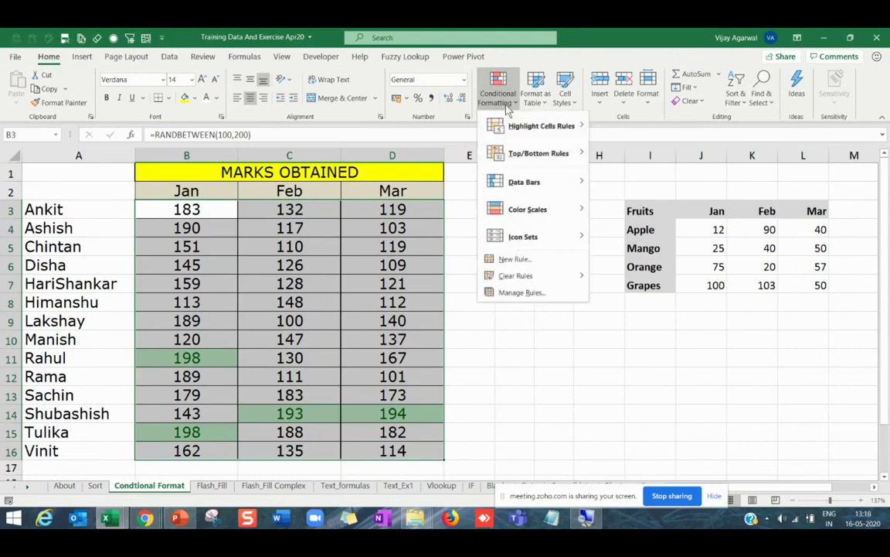
{"action": "mouse_move", "coordinate": [551, 136]}
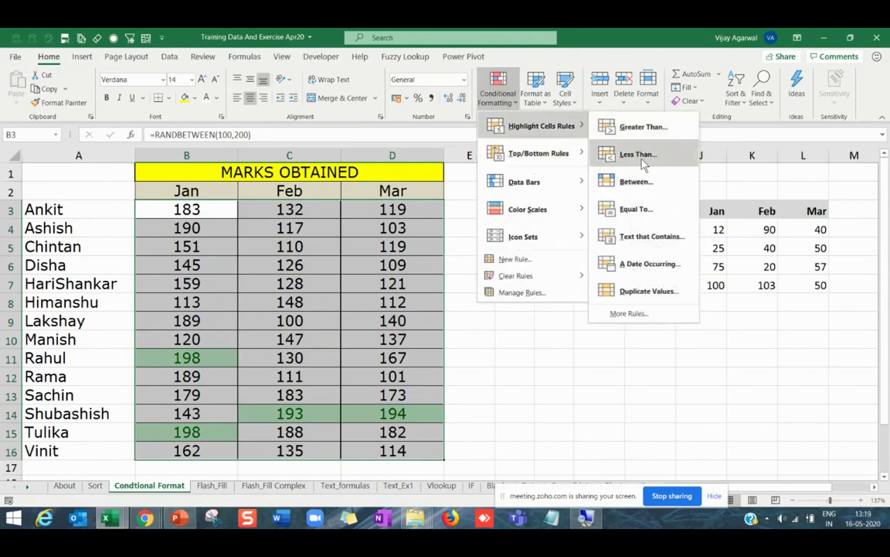
{"action": "left_click", "coordinate": [637, 152]}
{"action": "type", "text": "110"}
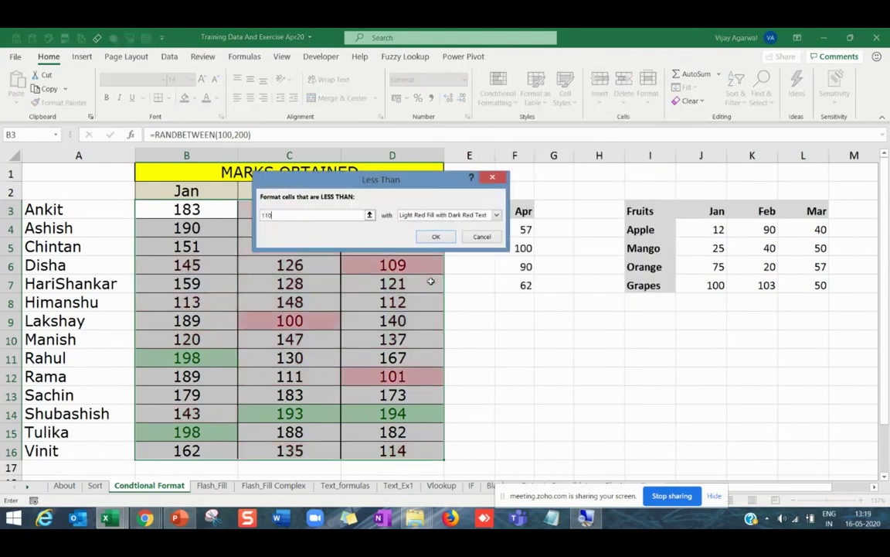
{"action": "left_click", "coordinate": [435, 236]}
Recalculate the RANDBETWEEN marks several times with F9 and inspect the formula in C8.
{"action": "left_click", "coordinate": [491, 392]}
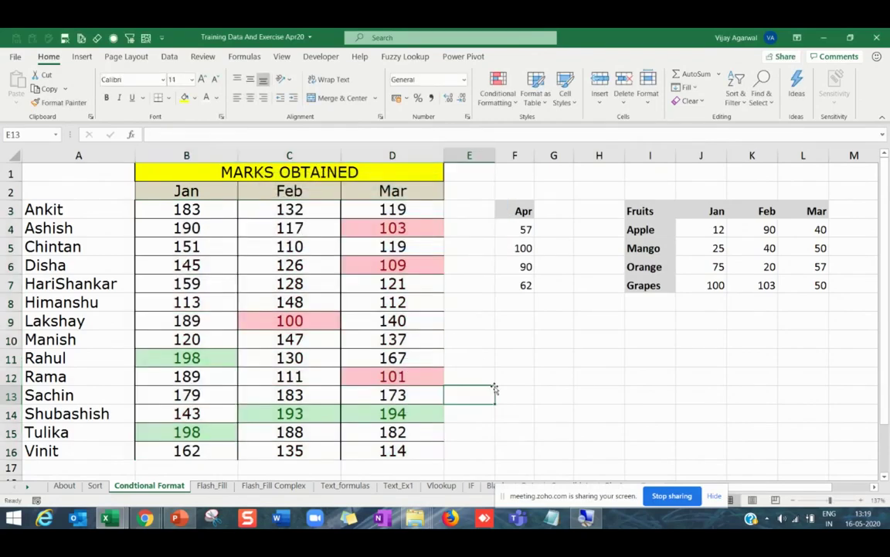
{"action": "key", "text": "F9"}
{"action": "key", "text": "F9"}
{"action": "key", "text": "F9"}
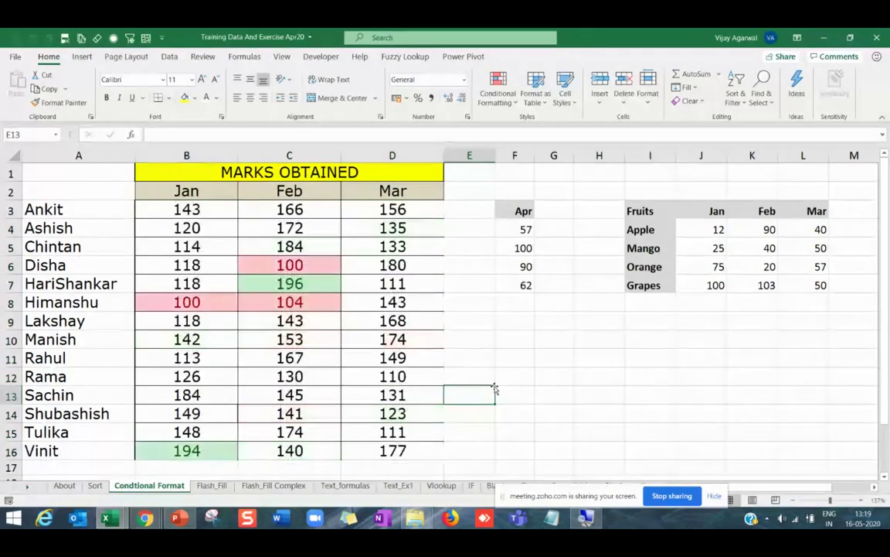
{"action": "key", "text": "F9"}
{"action": "key", "text": "F9"}
{"action": "key", "text": "F9"}
{"action": "key", "text": "F9"}
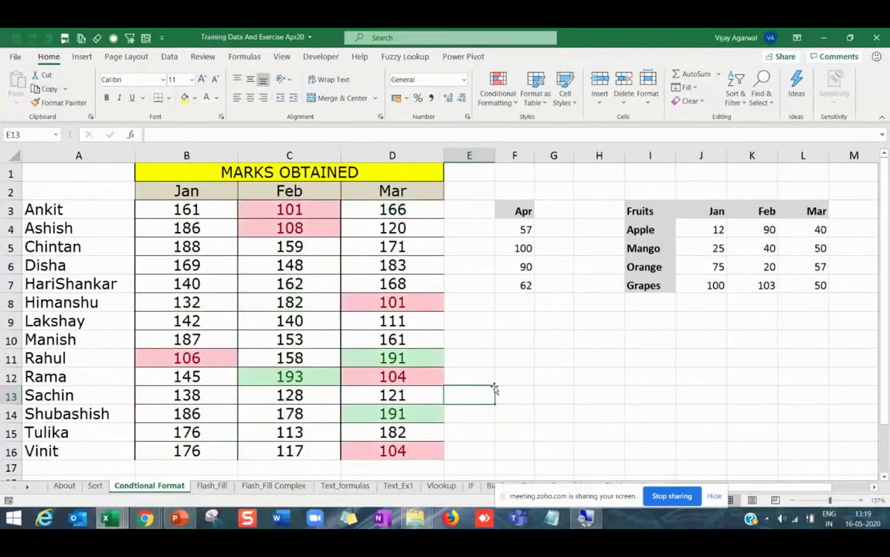
{"action": "key", "text": "F9"}
{"action": "key", "text": "F9"}
{"action": "key", "text": "F9"}
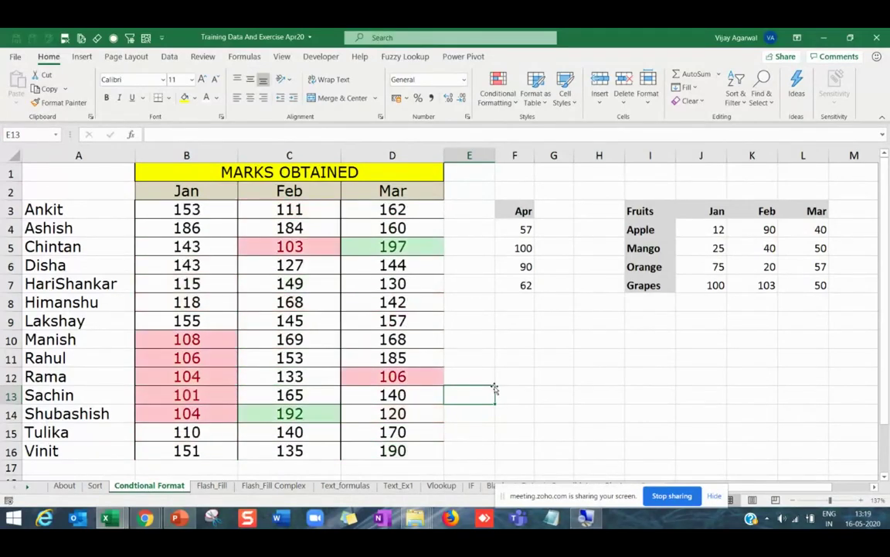
{"action": "key", "text": "F9"}
{"action": "key", "text": "F9"}
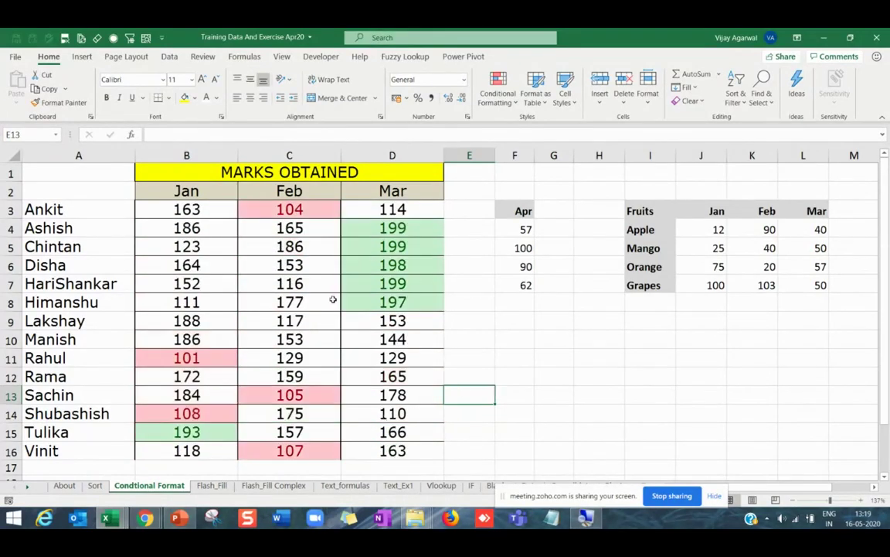
{"action": "left_click", "coordinate": [329, 301]}
Apply a Duplicate Values highlight rule to the student names in A3:A16.
{"action": "left_click_drag", "start_coordinate": [117, 209], "coordinate": [104, 450]}
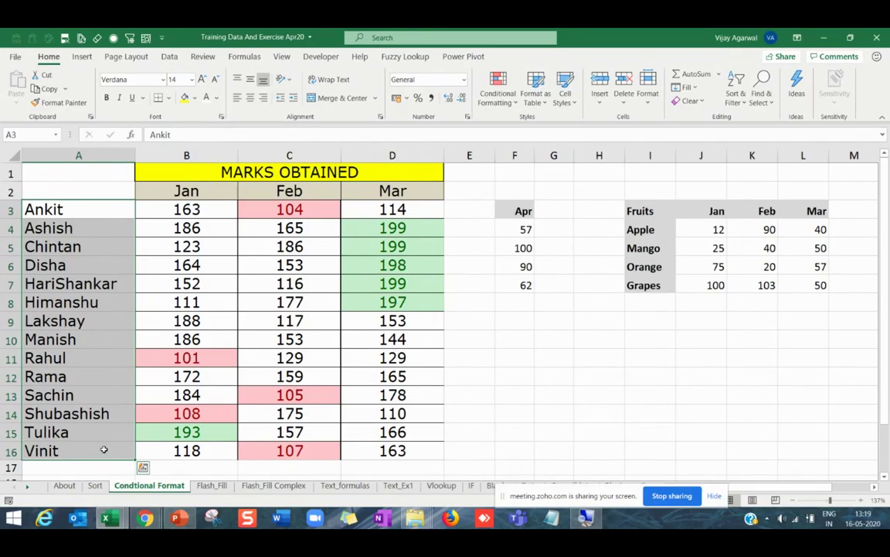
{"action": "left_click_drag", "start_coordinate": [69, 205], "coordinate": [76, 445]}
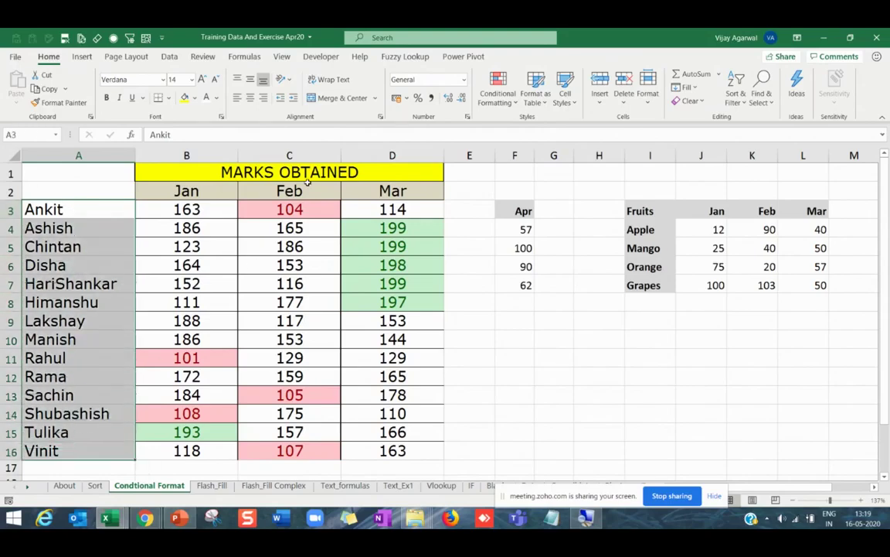
{"action": "left_click", "coordinate": [498, 91]}
{"action": "mouse_move", "coordinate": [559, 135]}
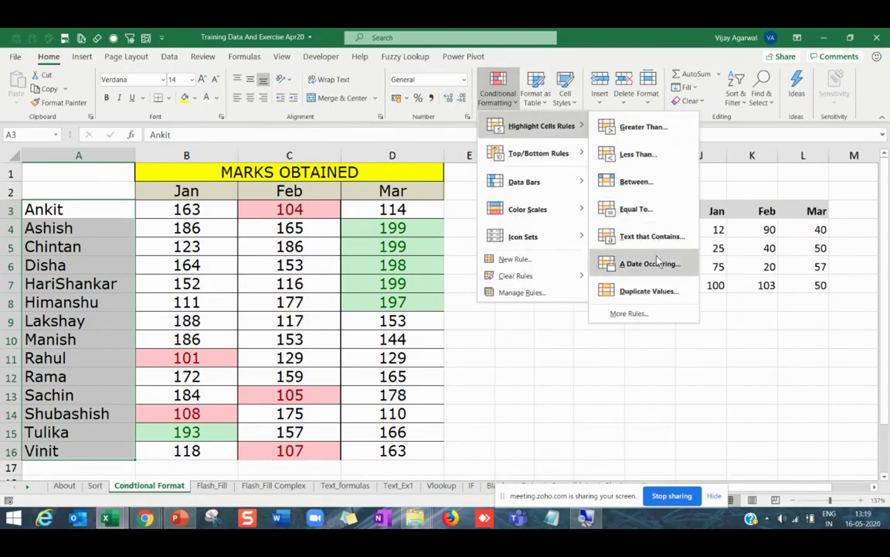
{"action": "left_click", "coordinate": [650, 292]}
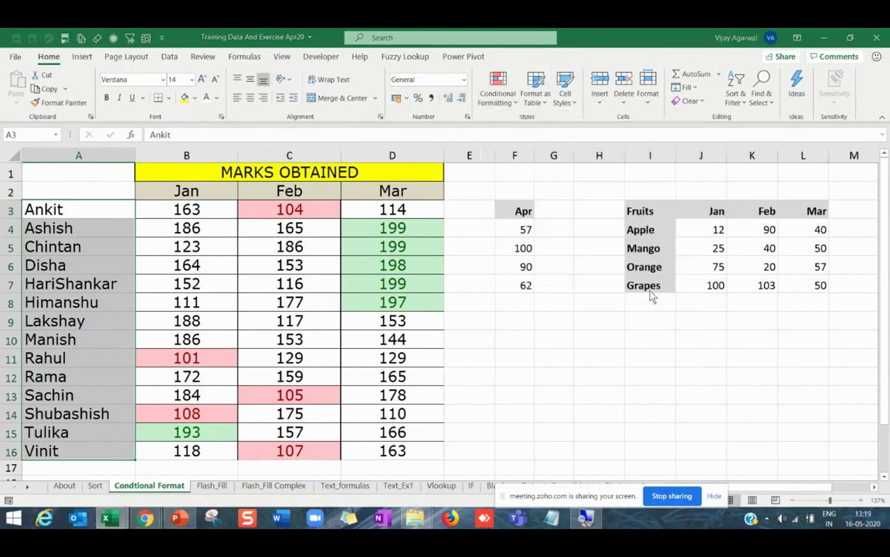
{"action": "left_click", "coordinate": [409, 225]}
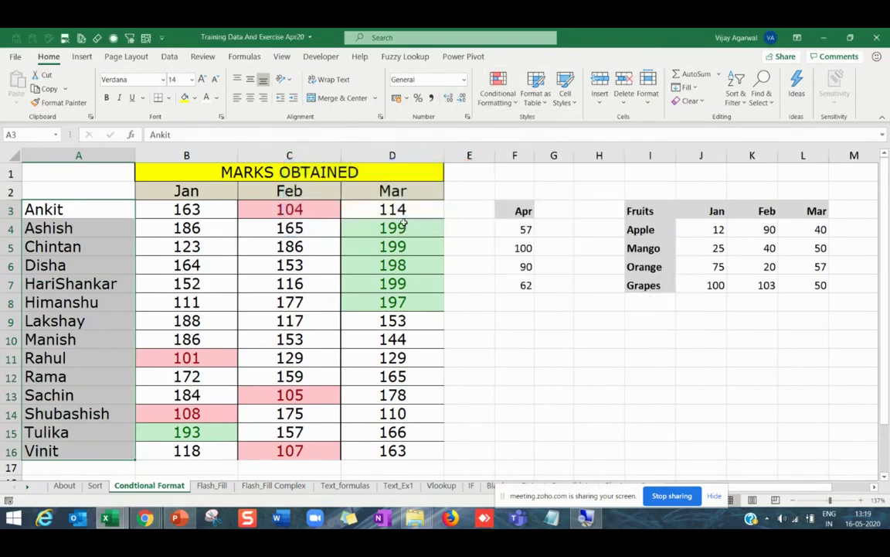
{"action": "left_click_drag", "start_coordinate": [89, 209], "coordinate": [83, 449]}
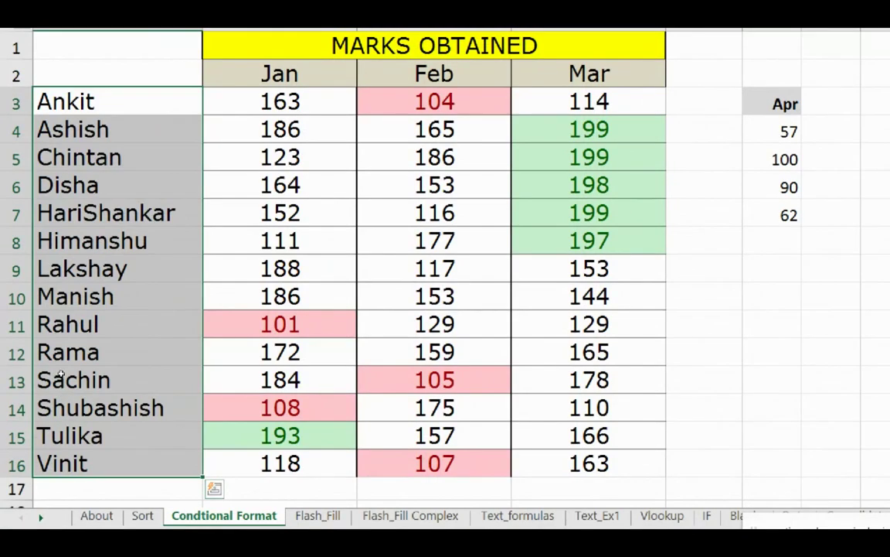
Enter Disha in A11 and Sai in A4 and A14, creating duplicate names.
{"action": "left_click", "coordinate": [66, 323]}
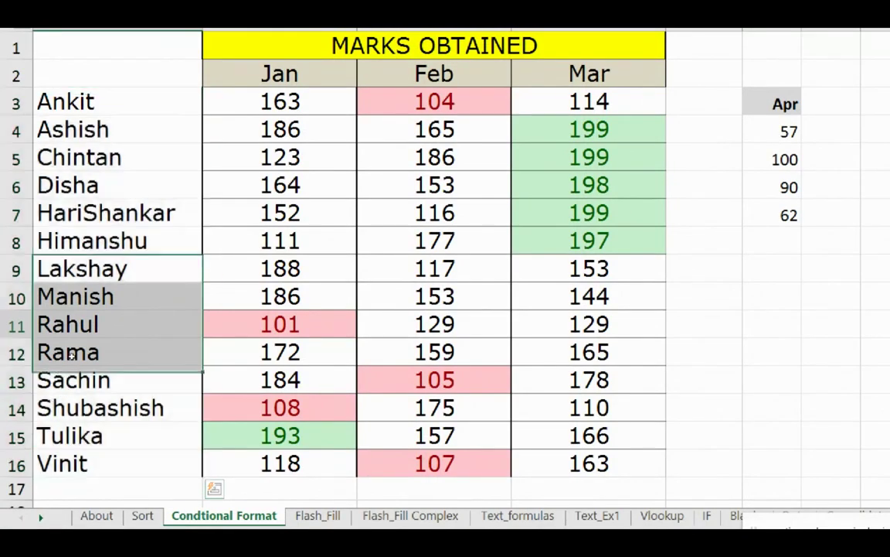
{"action": "type", "text": "Disha"}
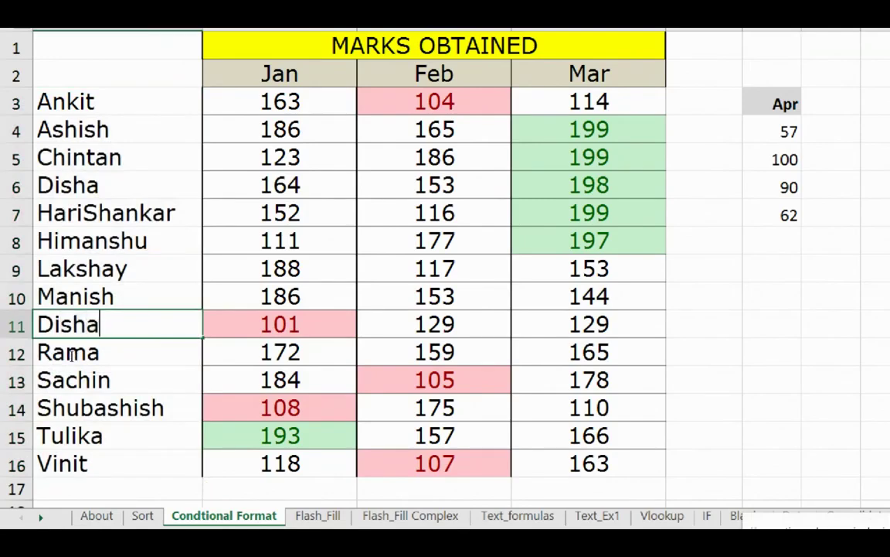
{"action": "key", "text": "Return"}
{"action": "key", "text": "Up"}
{"action": "key", "text": "Up"}
{"action": "key", "text": "Up"}
{"action": "key", "text": "Up"}
{"action": "key", "text": "Up"}
{"action": "key", "text": "Up"}
{"action": "key", "text": "Up"}
{"action": "key", "text": "Up"}
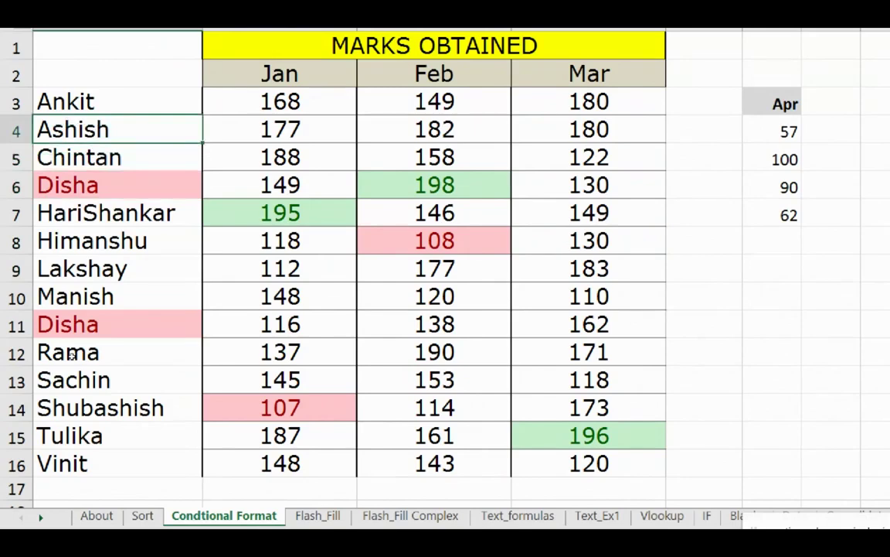
{"action": "type", "text": "Sai"}
{"action": "key", "text": "Return"}
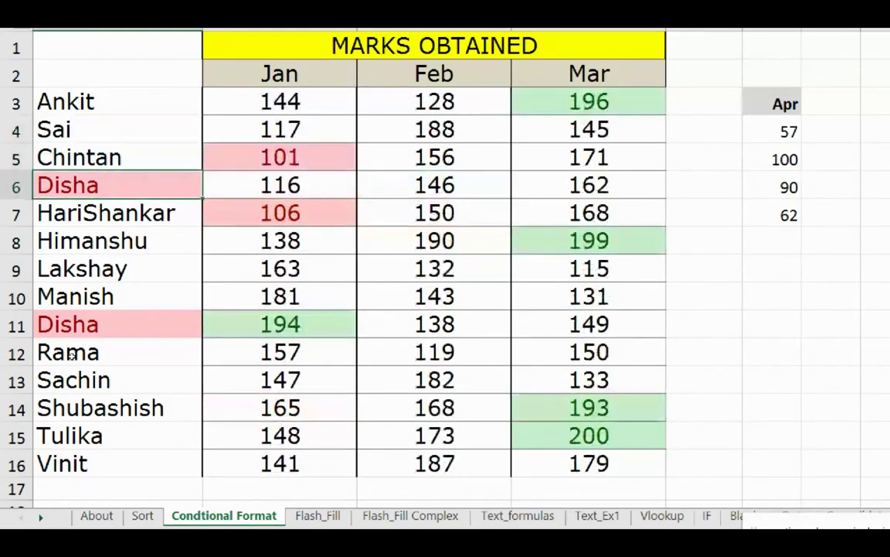
{"action": "key", "text": "Down"}
{"action": "key", "text": "Down"}
{"action": "key", "text": "Down"}
{"action": "key", "text": "Down"}
{"action": "key", "text": "Down"}
{"action": "key", "text": "Down"}
{"action": "key", "text": "Down"}
{"action": "key", "text": "Down"}
{"action": "key", "text": "Down"}
{"action": "type", "text": "Sai"}
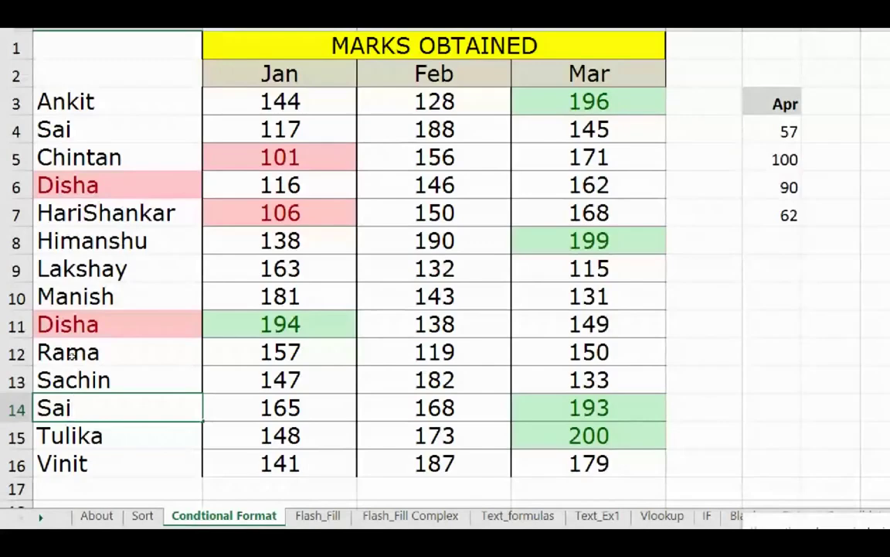
{"action": "key", "text": "Return"}
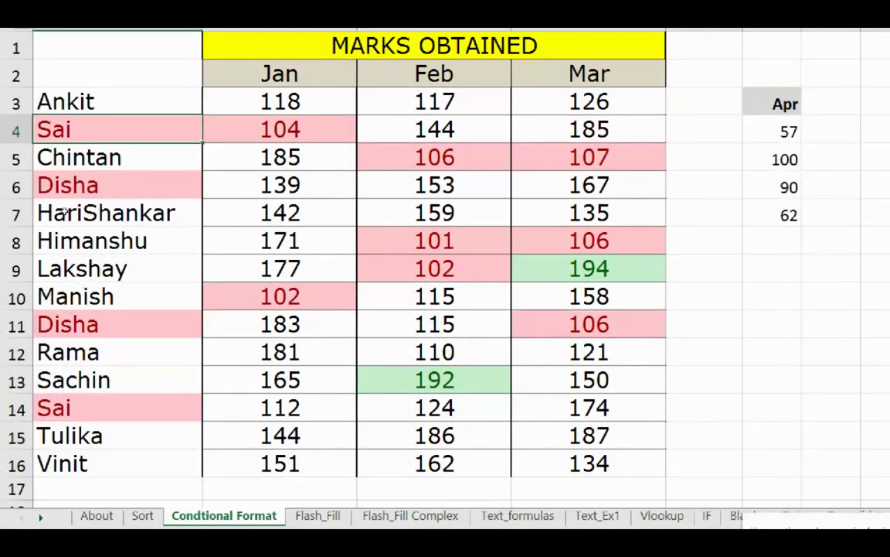
{"action": "left_click_drag", "start_coordinate": [62, 102], "coordinate": [62, 102]}
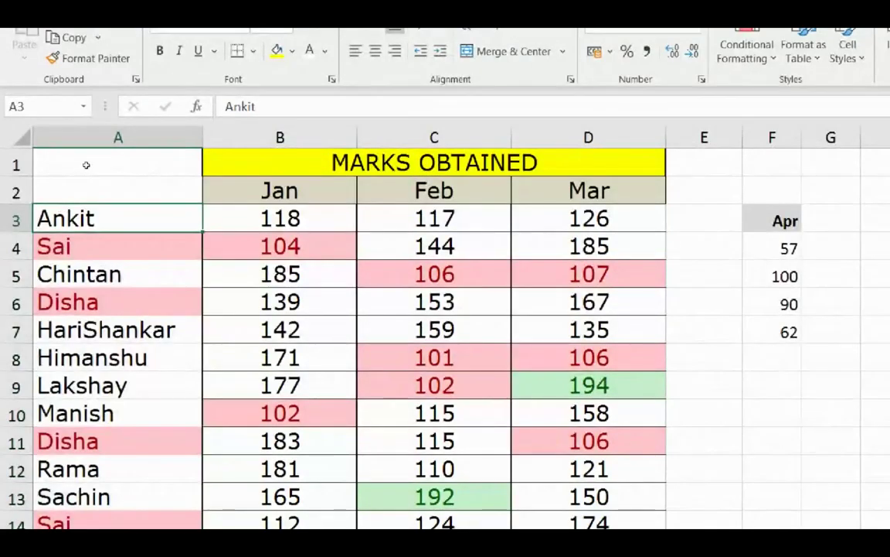
{"action": "left_click", "coordinate": [88, 147]}
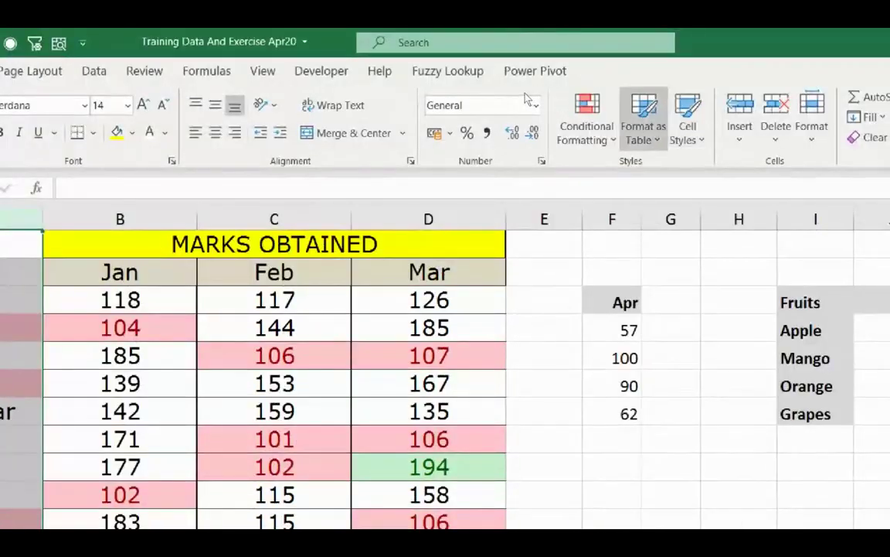
Close the Conditional Formatting list and switch back to the Conditional Format sheet with unhighlighted marks.
{"action": "left_click", "coordinate": [738, 48]}
{"action": "mouse_move", "coordinate": [653, 175]}
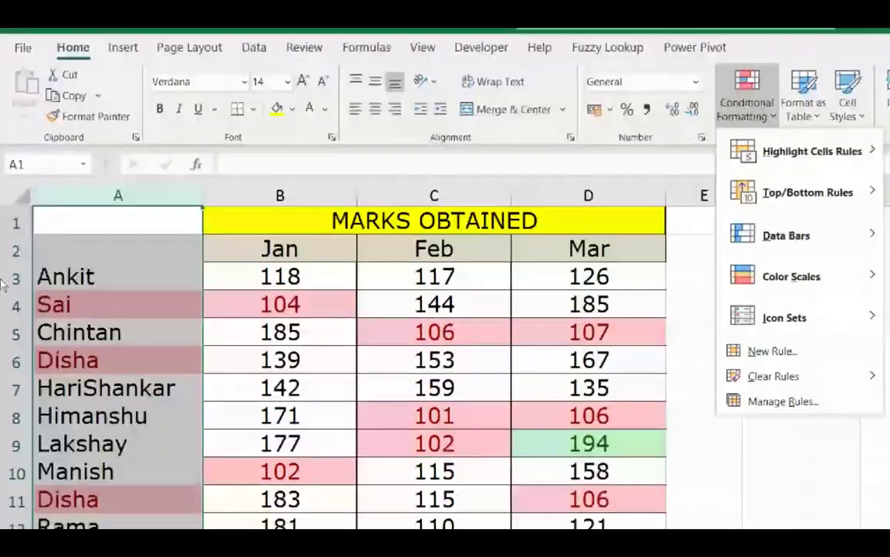
{"action": "left_click", "coordinate": [59, 244]}
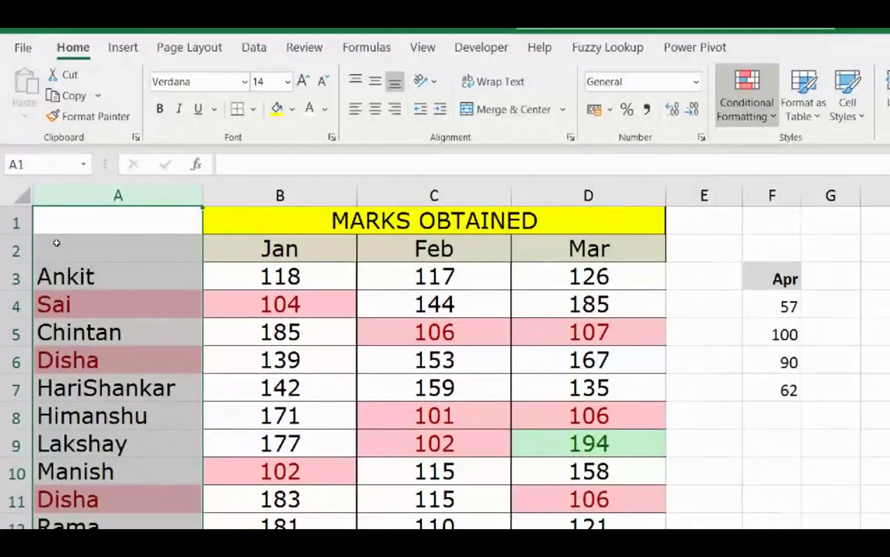
{"action": "left_click", "coordinate": [61, 246]}
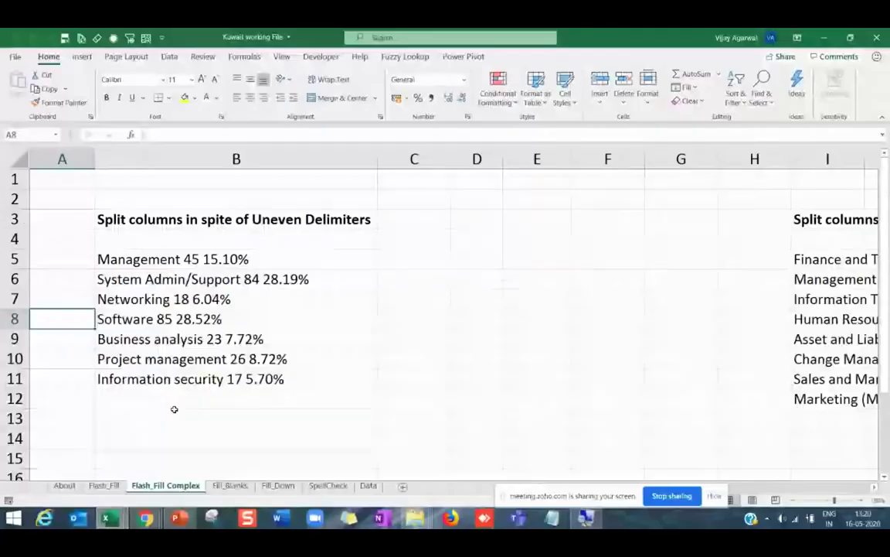
{"action": "key", "text": "ctrl+Page_Up"}
{"action": "key", "text": "ctrl+Page_Up"}
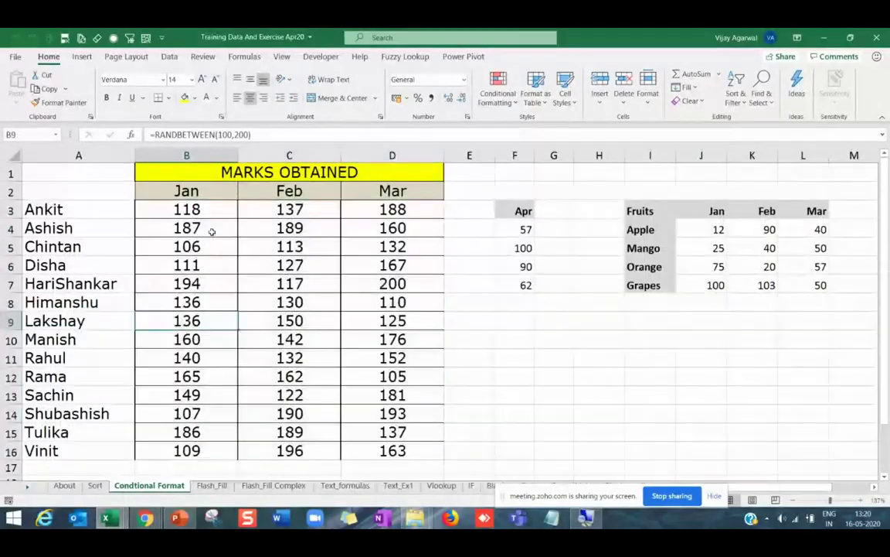
Apply the Directional 3 Arrows icon set to the Jan marks in B3:B16.
{"action": "left_click_drag", "start_coordinate": [202, 210], "coordinate": [187, 453]}
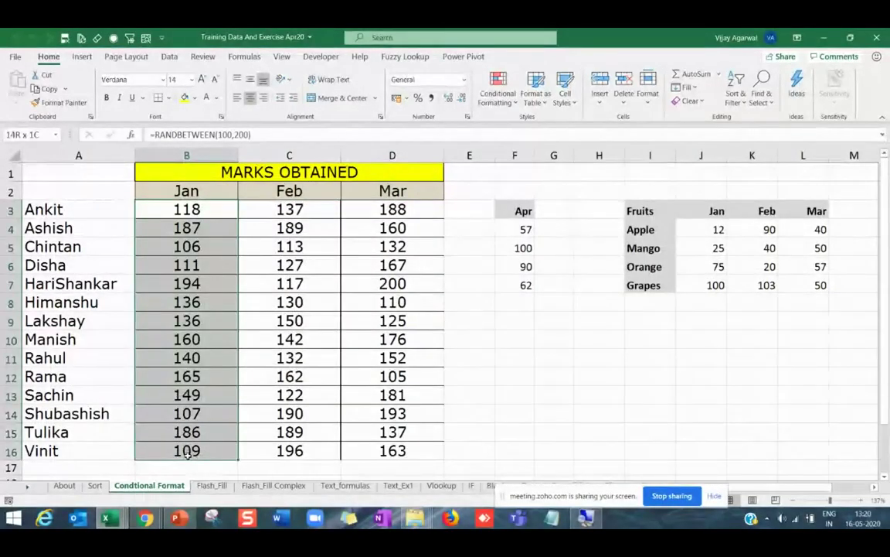
{"action": "left_click", "coordinate": [498, 89]}
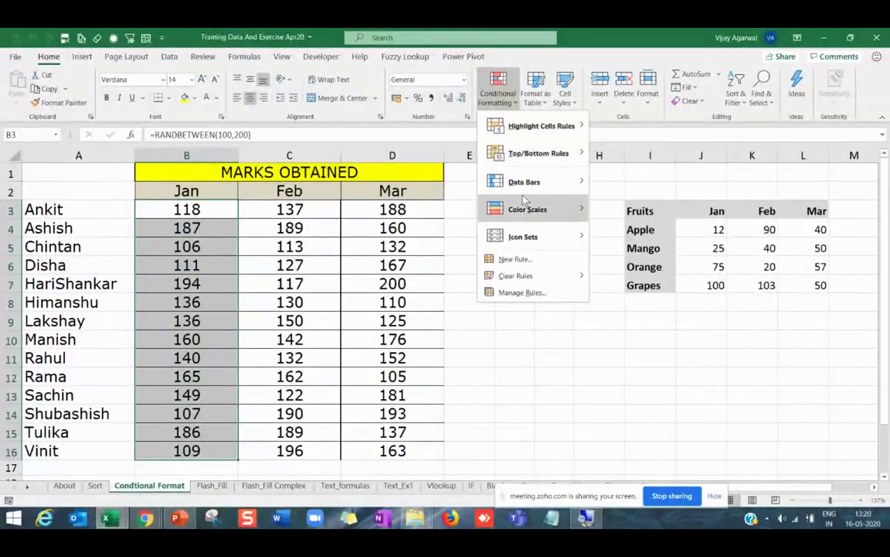
{"action": "mouse_move", "coordinate": [519, 234]}
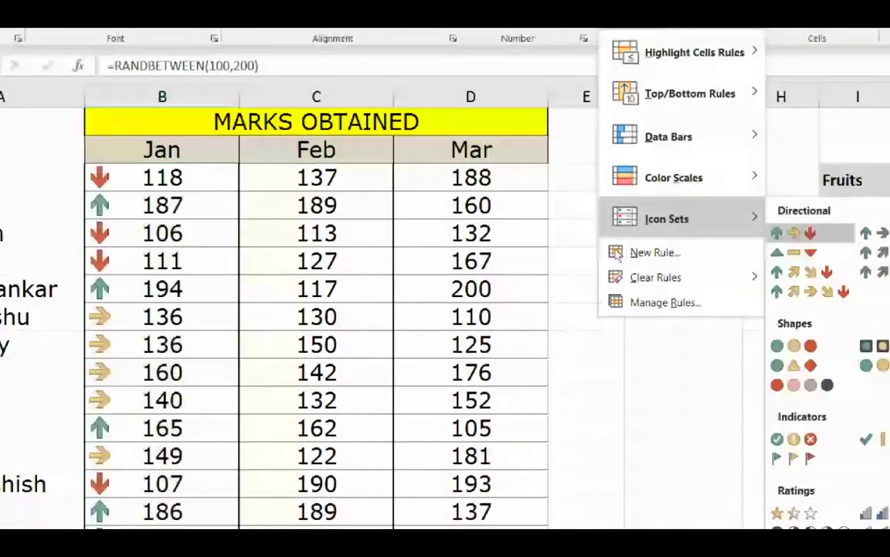
{"action": "left_click", "coordinate": [796, 232]}
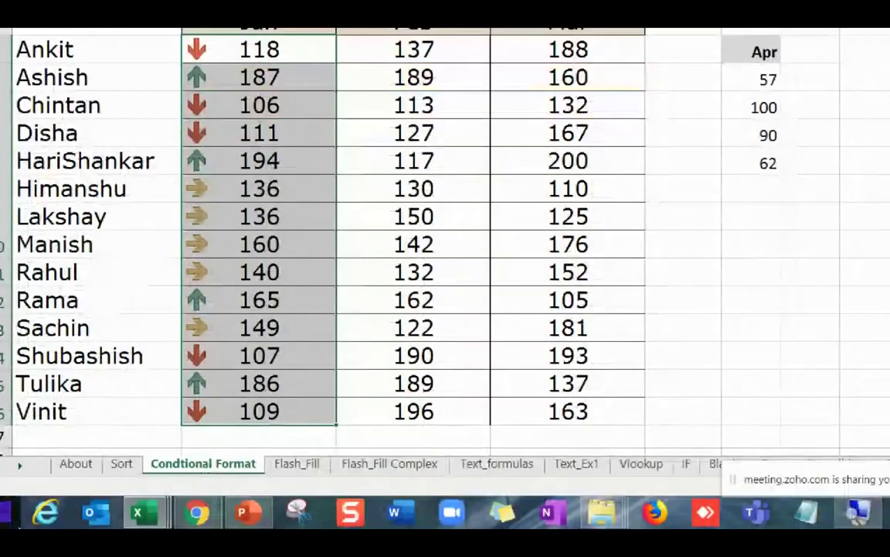
{"action": "left_click", "coordinate": [163, 288]}
Reselect the Jan marks and recalculate twice with F9 so the arrows update.
{"action": "left_click_drag", "start_coordinate": [194, 50], "coordinate": [191, 386]}
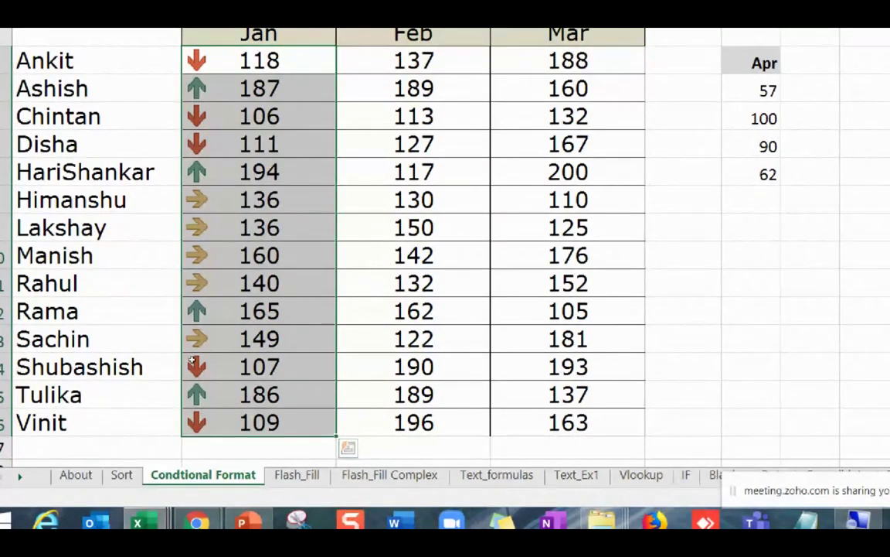
{"action": "key", "text": "F9"}
{"action": "key", "text": "F9"}
{"action": "key", "text": "F9"}
{"action": "key", "text": "F9"}
{"action": "key", "text": "F9"}
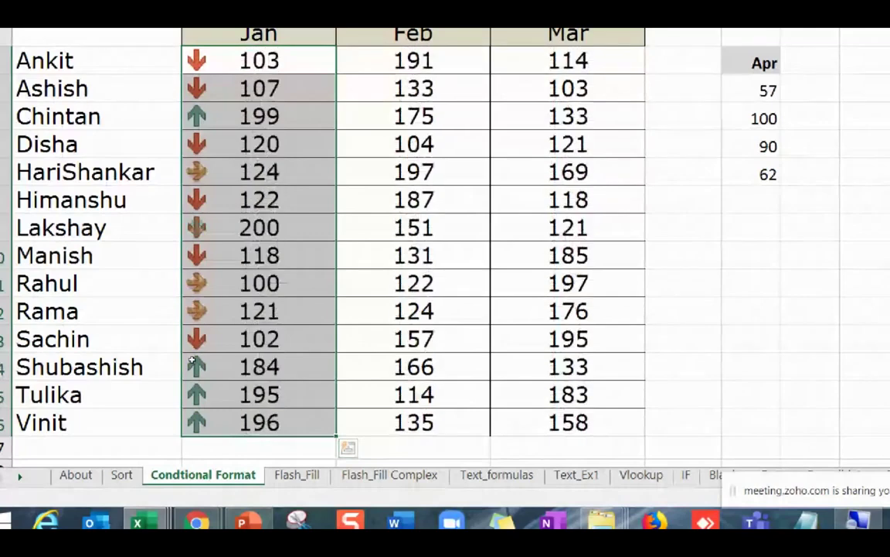
{"action": "key", "text": "F9"}
{"action": "key", "text": "F9"}
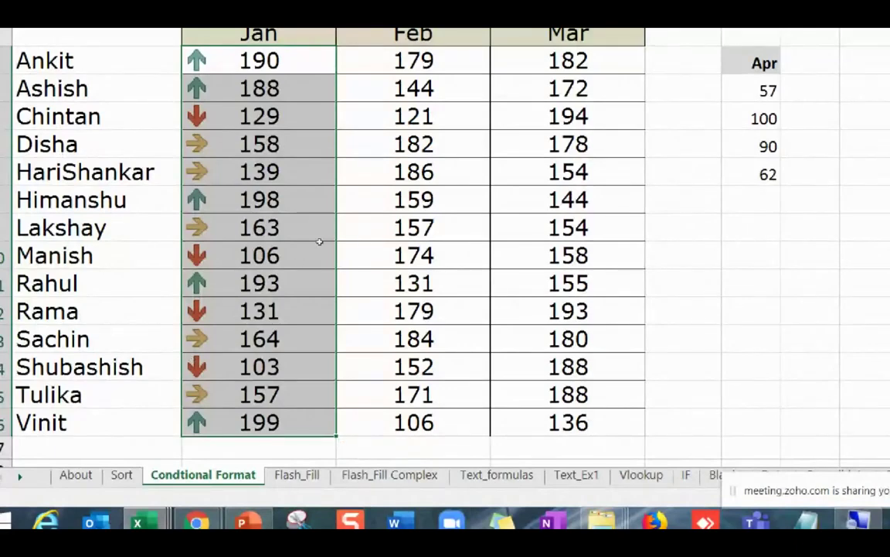
Give the Mar marks in column D red gradient data bars.
{"action": "left_click_drag", "start_coordinate": [569, 88], "coordinate": [569, 366]}
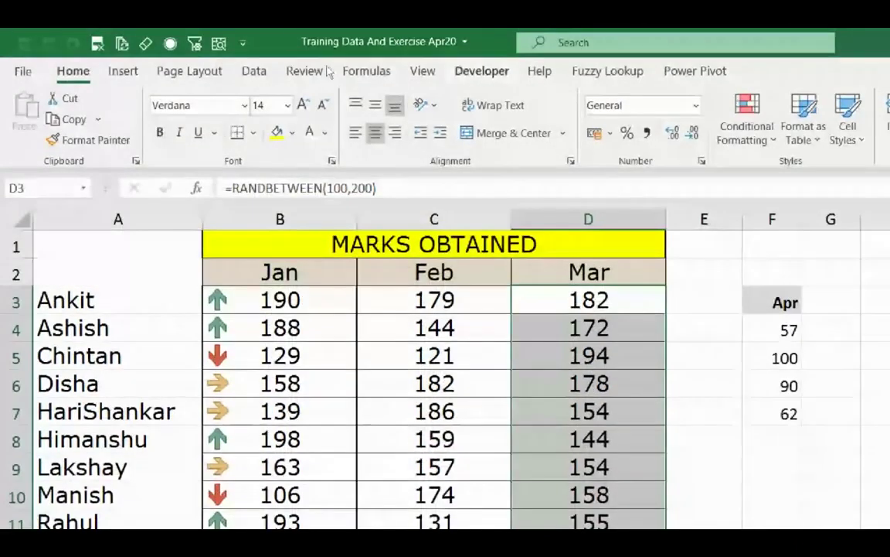
{"action": "key", "text": "alt+h"}
{"action": "key", "text": "l"}
{"action": "key", "text": "Down"}
{"action": "key", "text": "Down"}
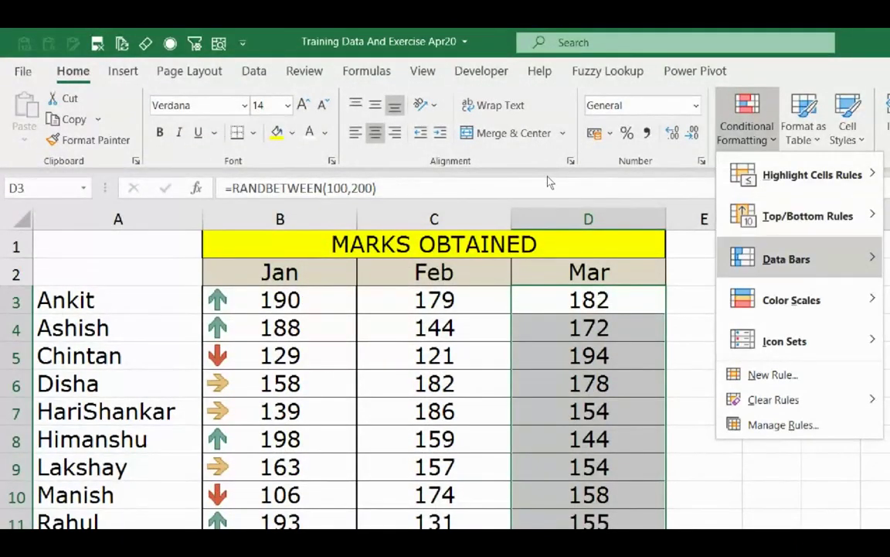
{"action": "key", "text": "Right"}
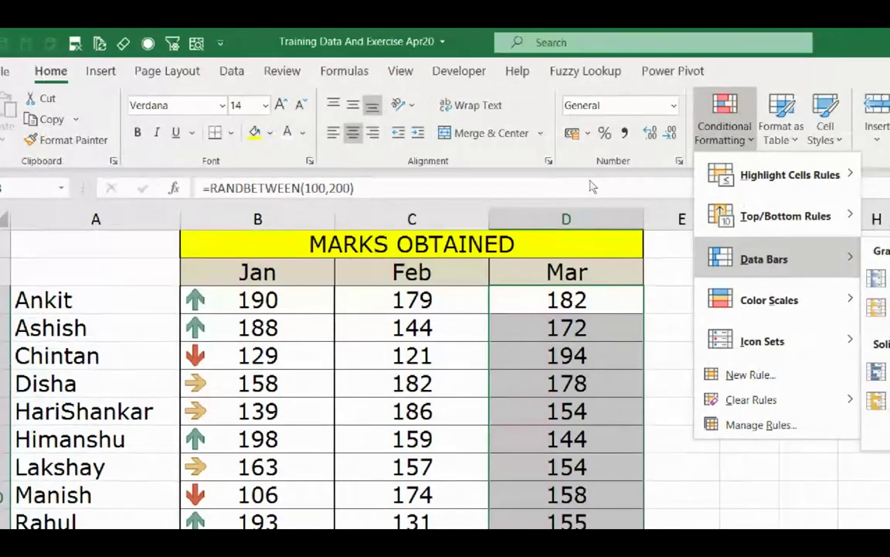
{"action": "key", "text": "Right"}
{"action": "key", "text": "Right"}
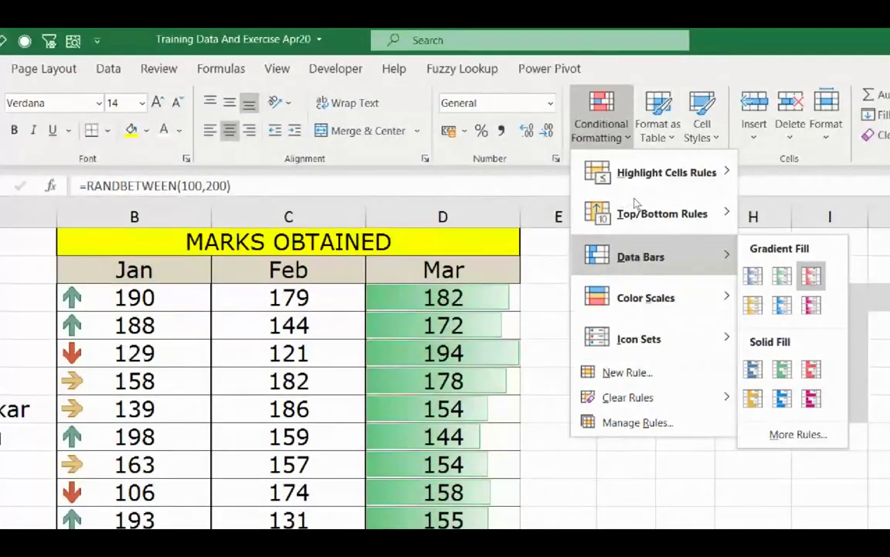
{"action": "key", "text": "Return"}
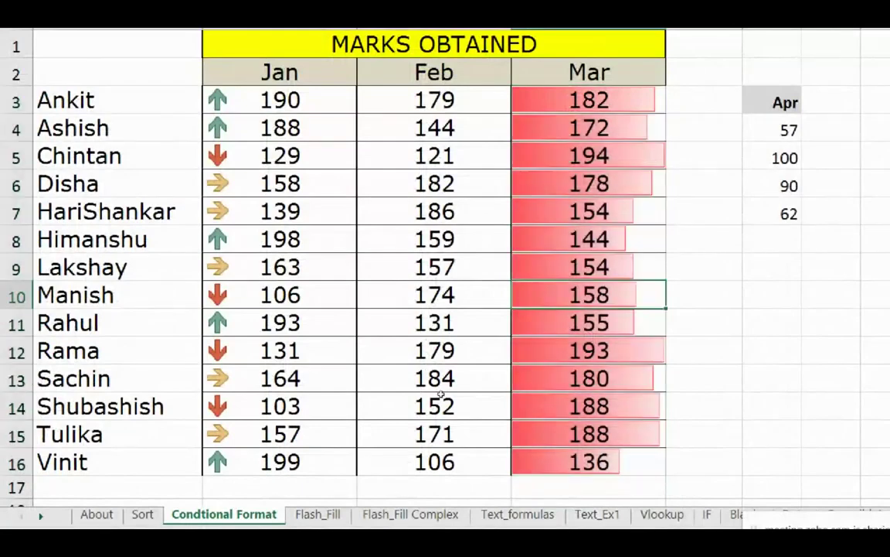
Enter 500 in D3 and 480 in D4.
{"action": "type", "text": "5000"}
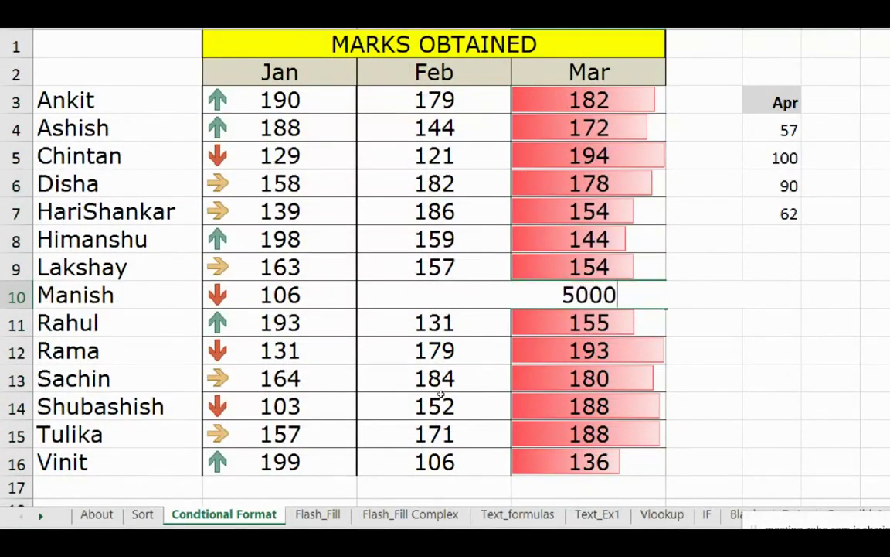
{"action": "key", "text": "BackSpace"}
{"action": "key", "text": "Return"}
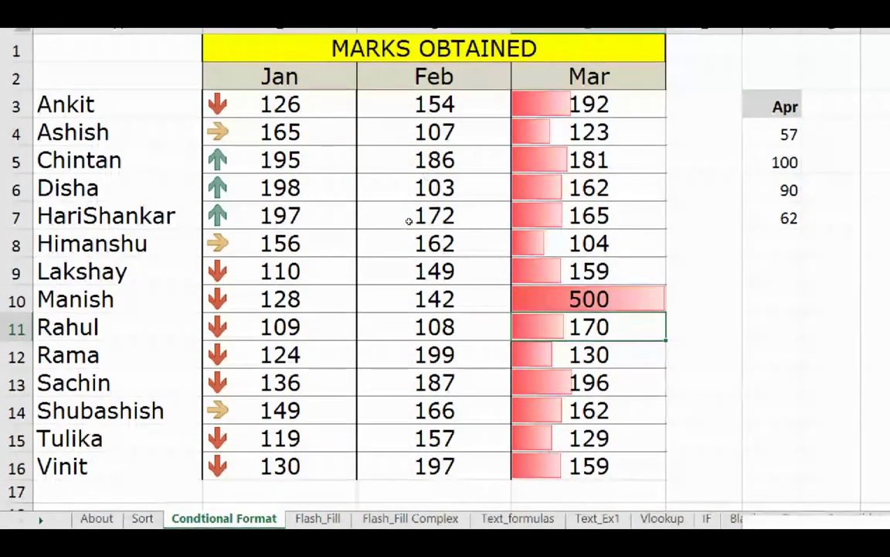
{"action": "key", "text": "Up"}
{"action": "key", "text": "Up"}
{"action": "key", "text": "Up"}
{"action": "key", "text": "Up"}
{"action": "key", "text": "Up"}
{"action": "key", "text": "Up"}
{"action": "key", "text": "Up"}
{"action": "key", "text": "Up"}
{"action": "type", "text": "500"}
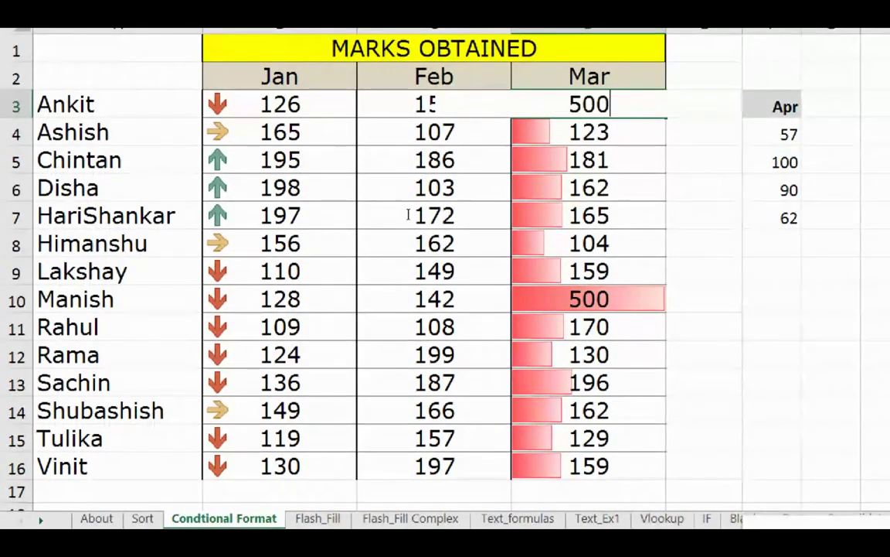
{"action": "key", "text": "Return"}
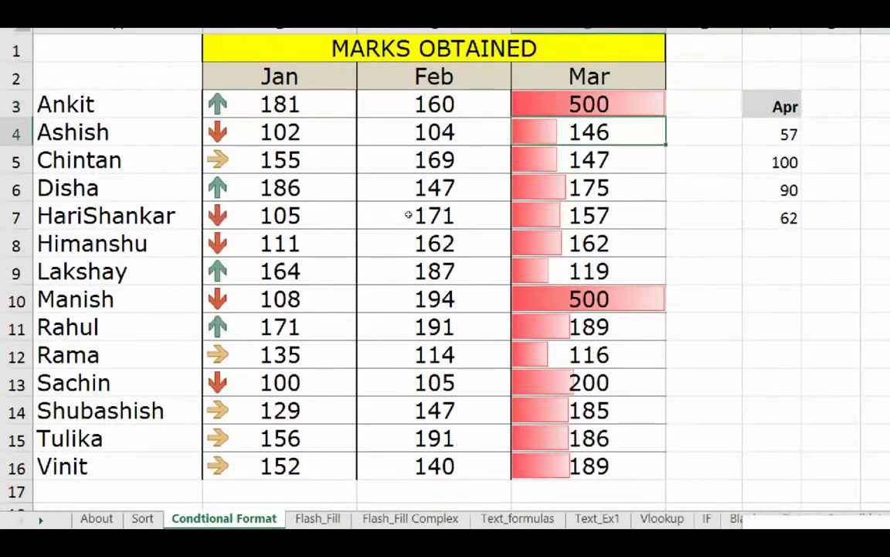
{"action": "type", "text": "480"}
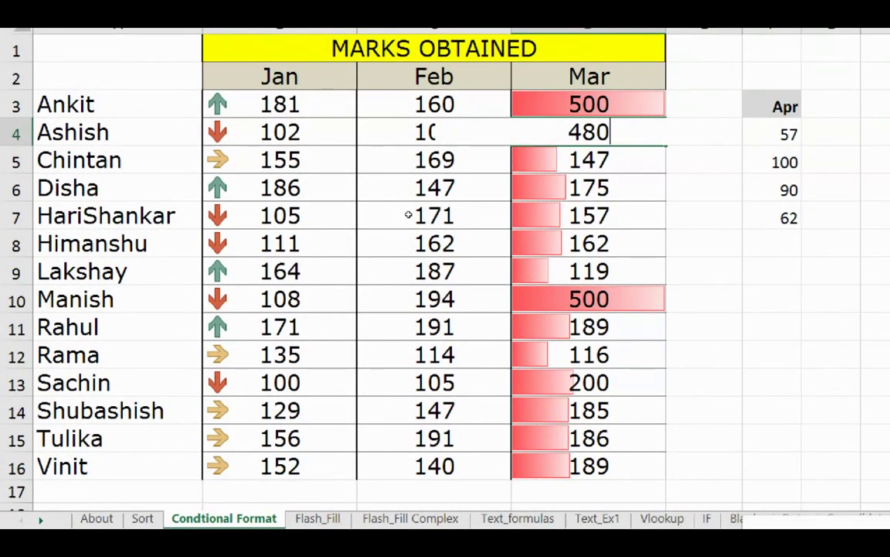
{"action": "key", "text": "Return"}
Fill the 500, 480 pattern down the Mar column so it descends to 240.
{"action": "key", "text": "Up"}
{"action": "key", "text": "ctrl+v"}
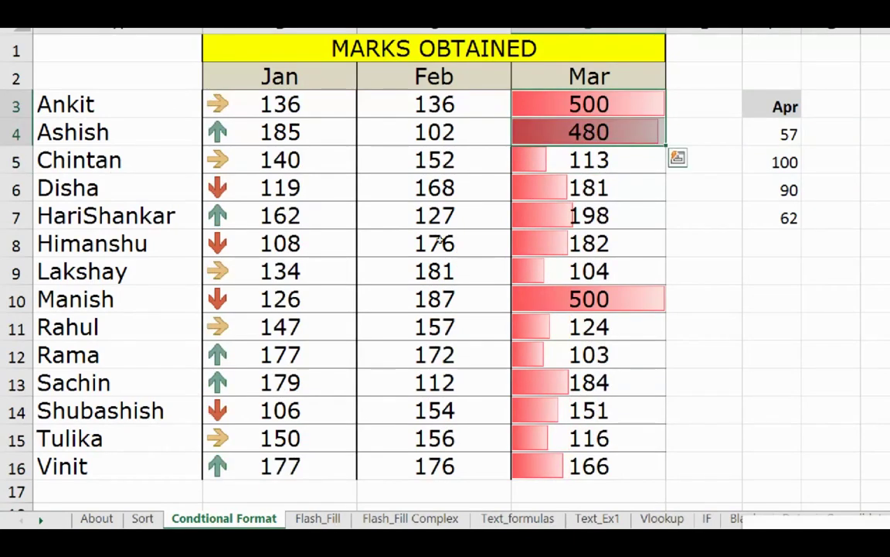
{"action": "double_click", "coordinate": [664, 145]}
{"action": "left_click", "coordinate": [589, 300]}
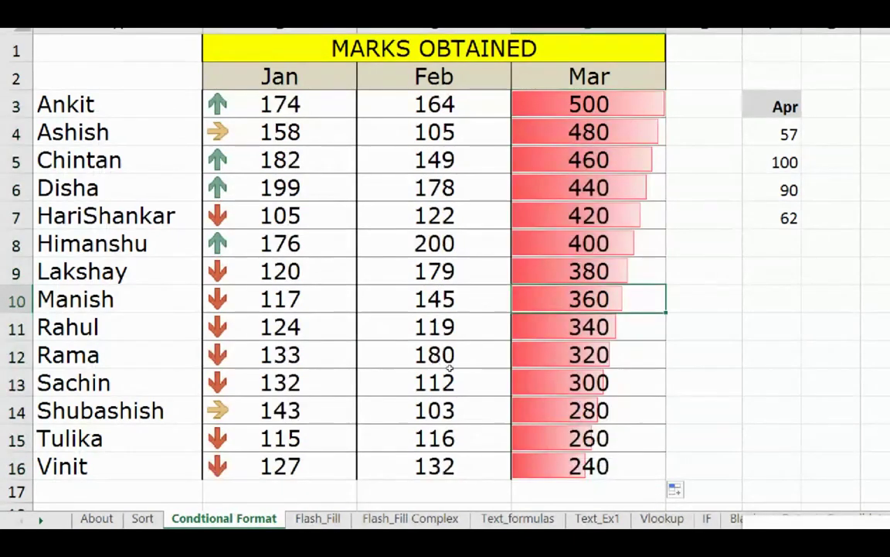
{"action": "left_click", "coordinate": [703, 354]}
{"action": "key", "text": "Up"}
{"action": "key", "text": "Up"}
{"action": "key", "text": "Left"}
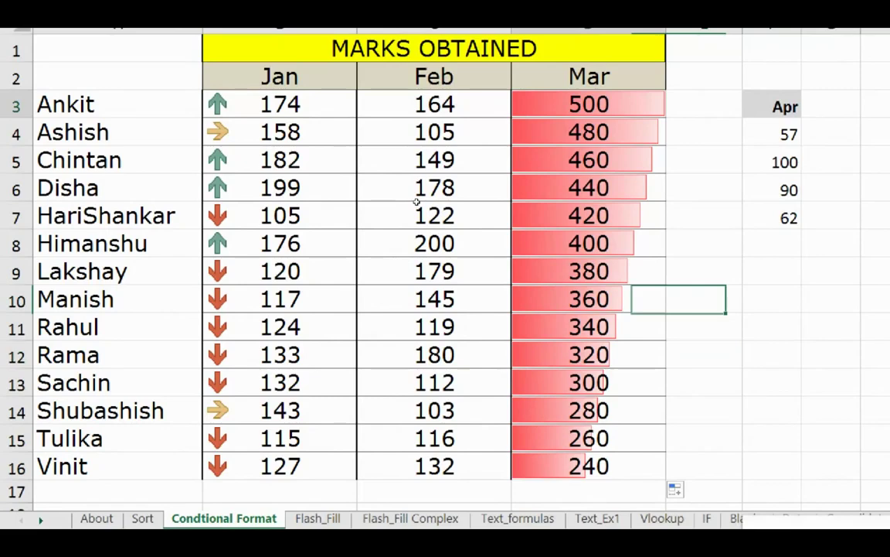
{"action": "key", "text": "Up"}
{"action": "key", "text": "Up"}
{"action": "key", "text": "Up"}
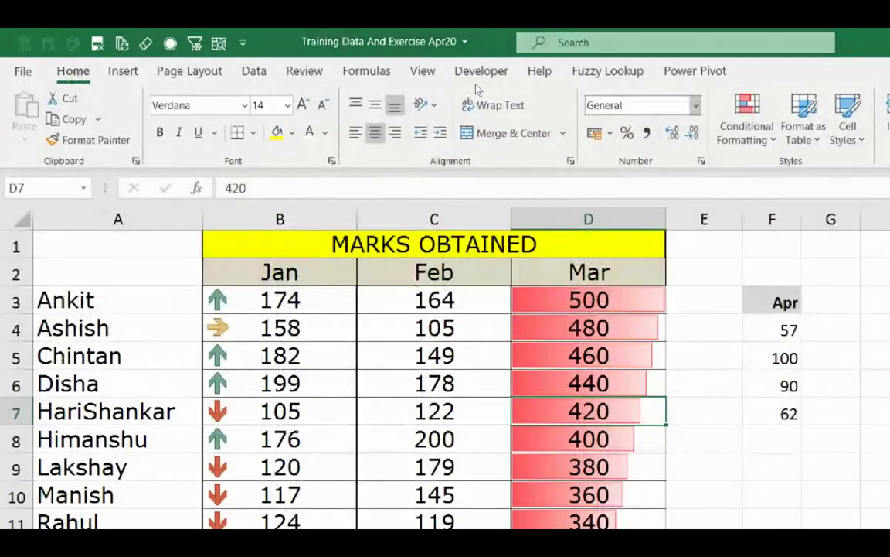
{"action": "left_click", "coordinate": [746, 124]}
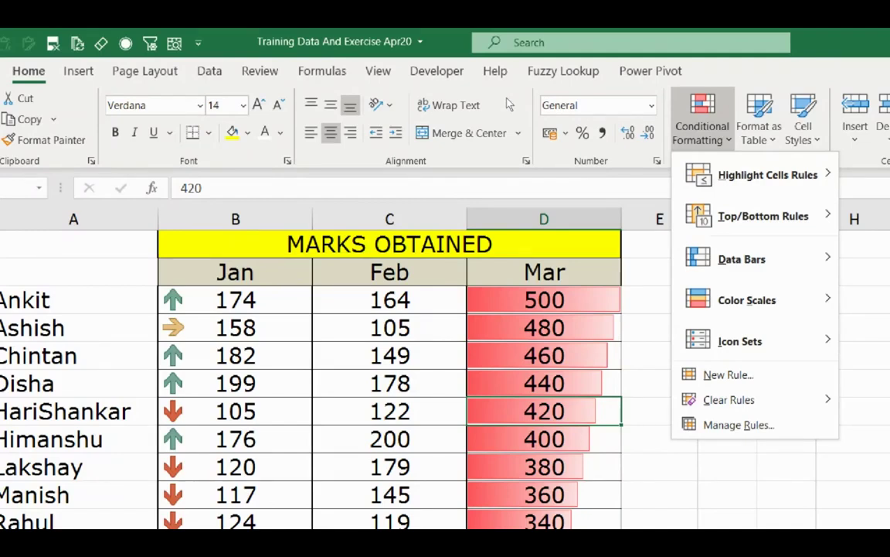
{"action": "key", "text": "Escape"}
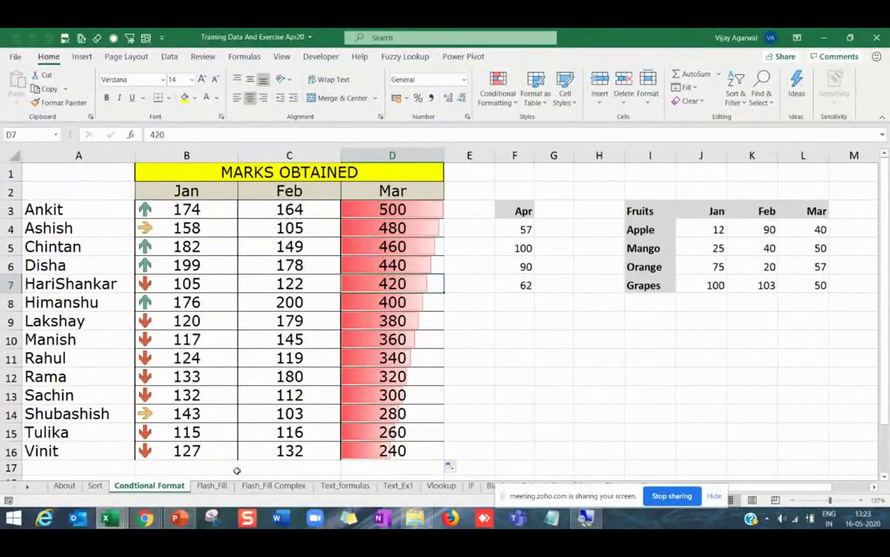
{"action": "left_click", "coordinate": [170, 523]}
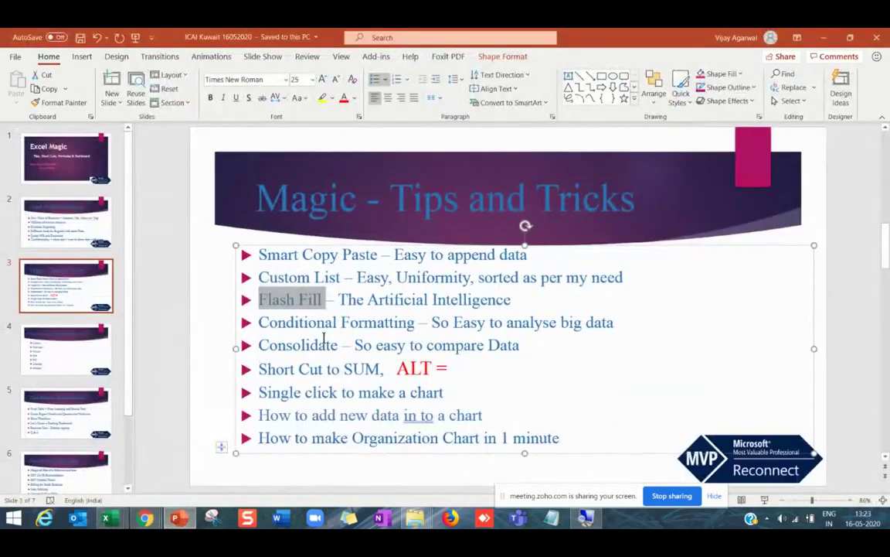
{"action": "left_click", "coordinate": [310, 340]}
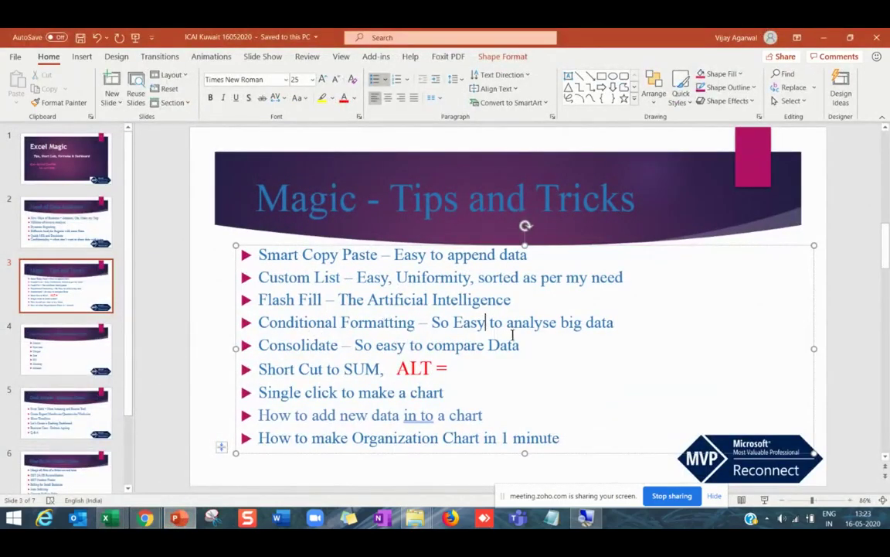
{"action": "left_click_drag", "start_coordinate": [614, 323], "coordinate": [522, 350]}
{"action": "left_click", "coordinate": [284, 363]}
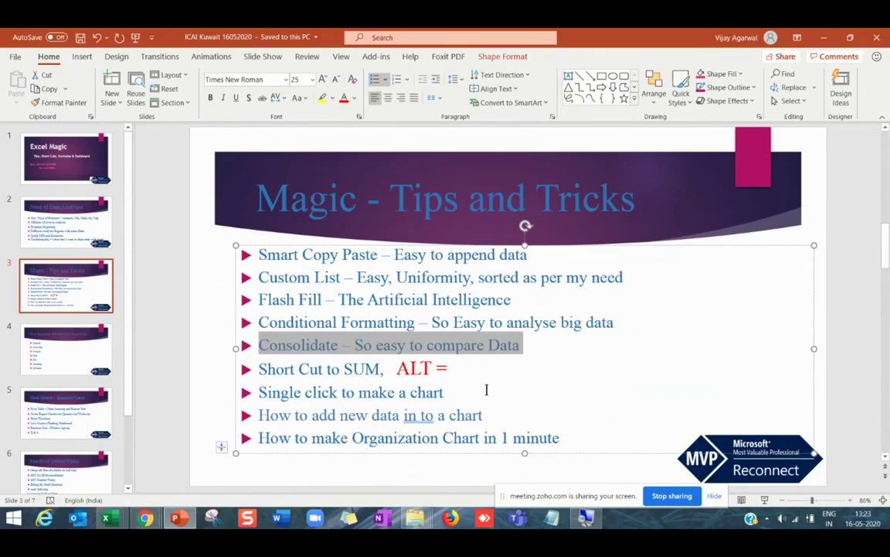
{"action": "key", "text": "alt+Tab"}
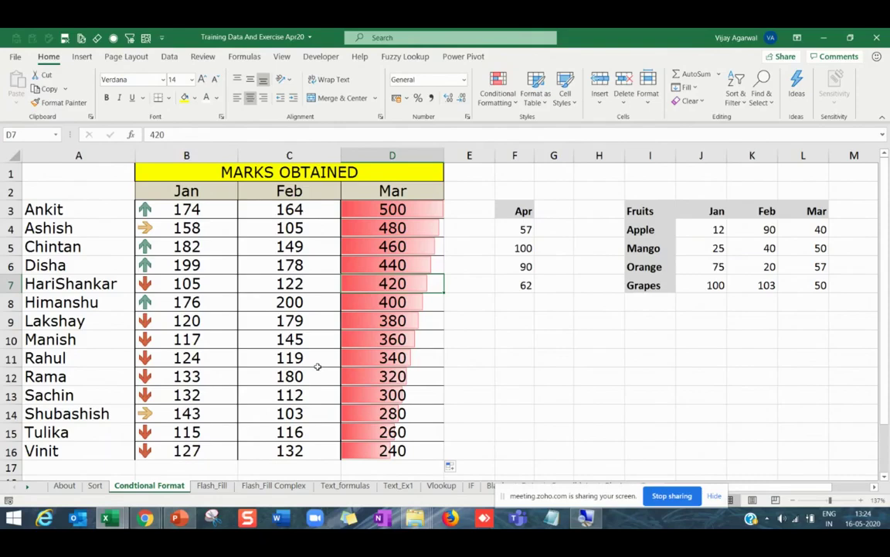
Check a few Mar marks, then switch to the Consolidate sheet.
{"action": "left_click", "coordinate": [307, 345]}
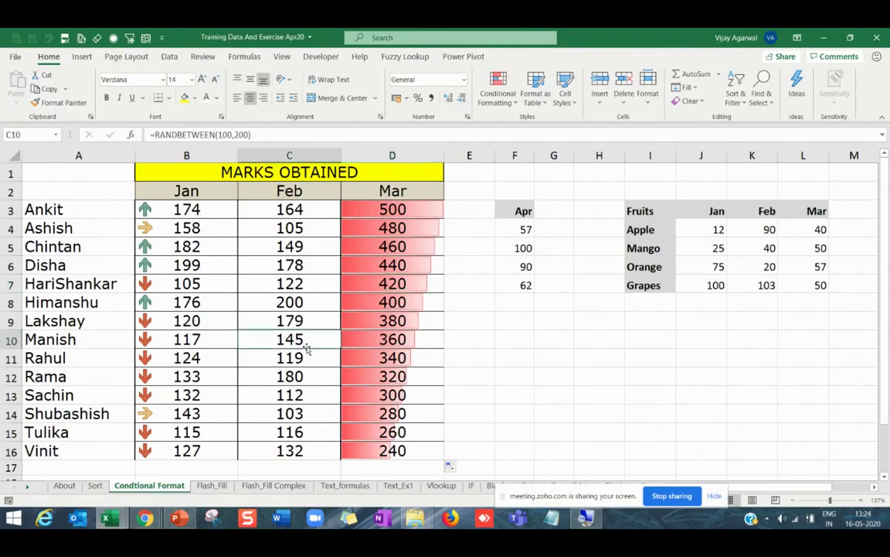
{"action": "left_click", "coordinate": [379, 379]}
{"action": "left_click", "coordinate": [386, 414]}
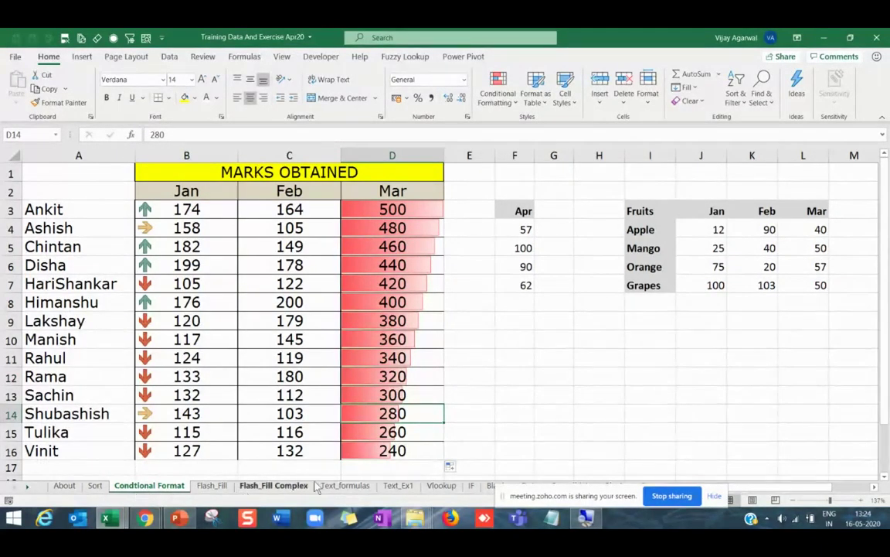
{"action": "left_click", "coordinate": [28, 487]}
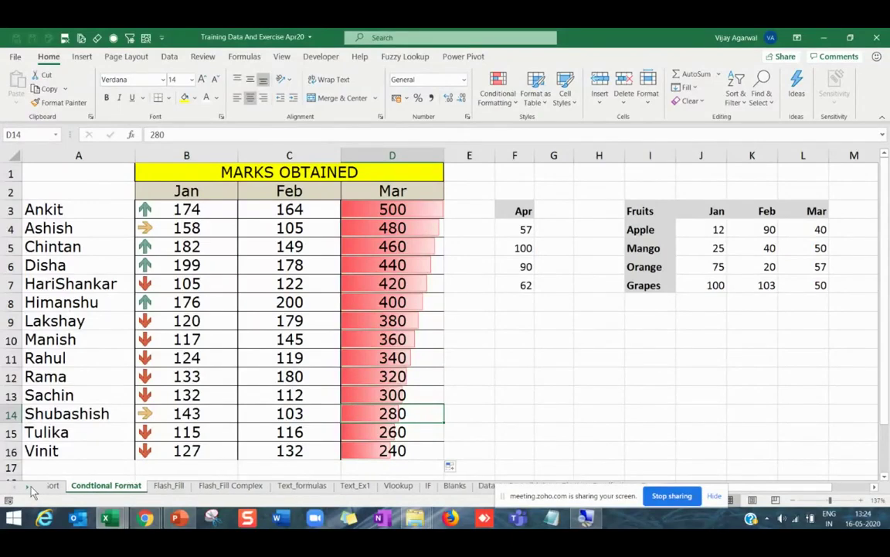
{"action": "left_click", "coordinate": [29, 487]}
{"action": "left_click", "coordinate": [29, 487]}
{"action": "left_click", "coordinate": [429, 485]}
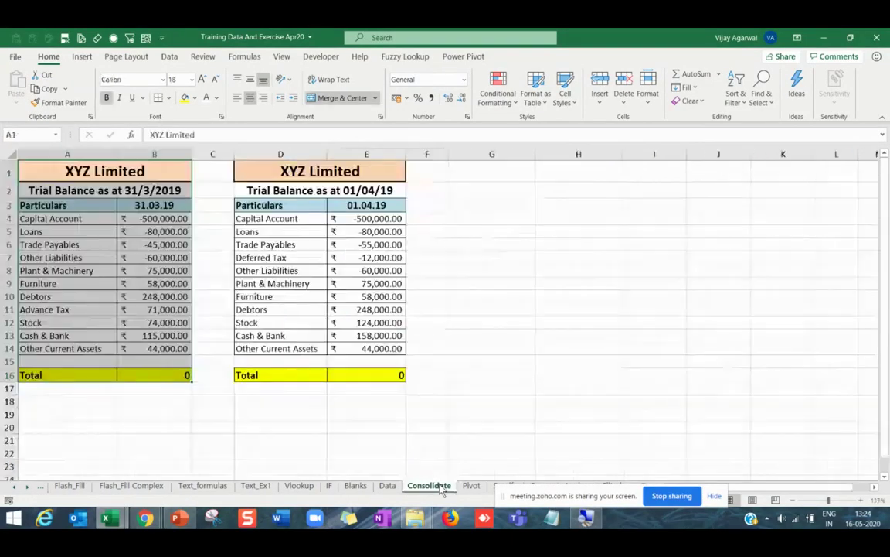
Review the XYZ Limited title and Trial Balance headings at the top of the sheet.
{"action": "left_click", "coordinate": [182, 414]}
{"action": "scroll", "coordinate": [675, 406], "scroll_direction": "up", "scroll_amount": 2, "text": "ctrl"}
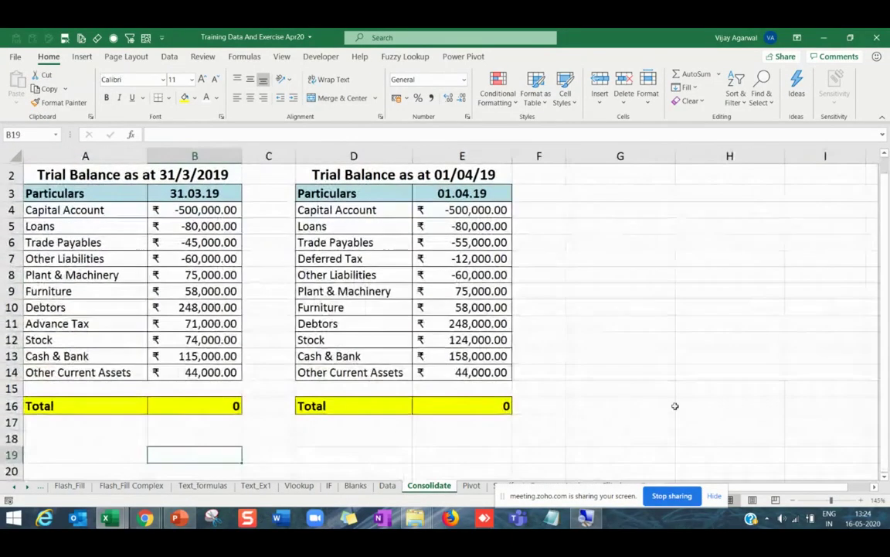
{"action": "scroll", "coordinate": [284, 354], "scroll_direction": "up", "scroll_amount": 1}
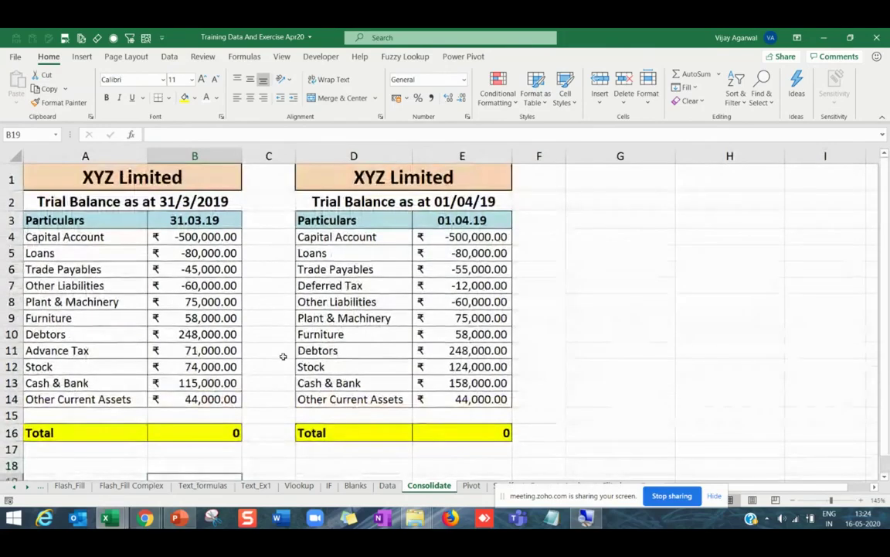
{"action": "left_click", "coordinate": [93, 270]}
{"action": "key", "text": "Up"}
{"action": "key", "text": "Up"}
{"action": "key", "text": "Up"}
{"action": "key", "text": "Up"}
{"action": "key", "text": "Up"}
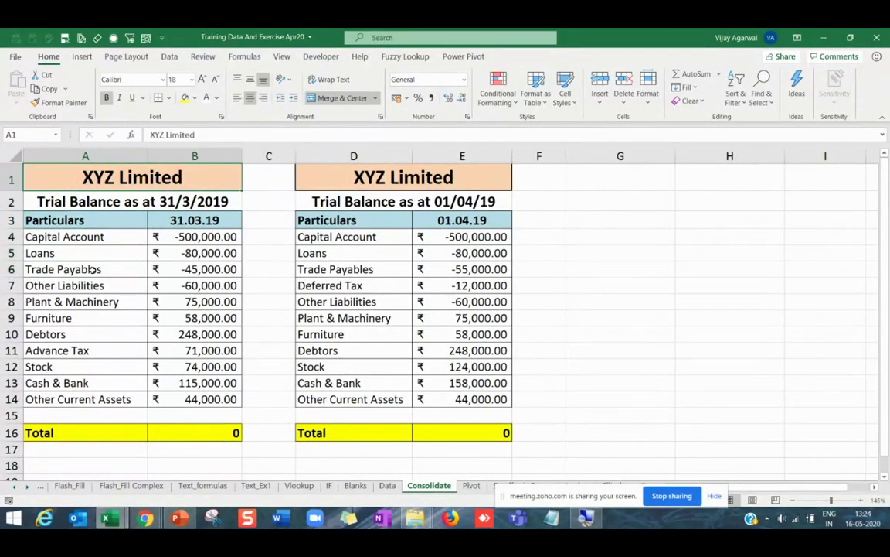
{"action": "key", "text": "Down"}
{"action": "key", "text": "Down"}
{"action": "key", "text": "Up"}
{"action": "key", "text": "Down"}
{"action": "key", "text": "Up"}
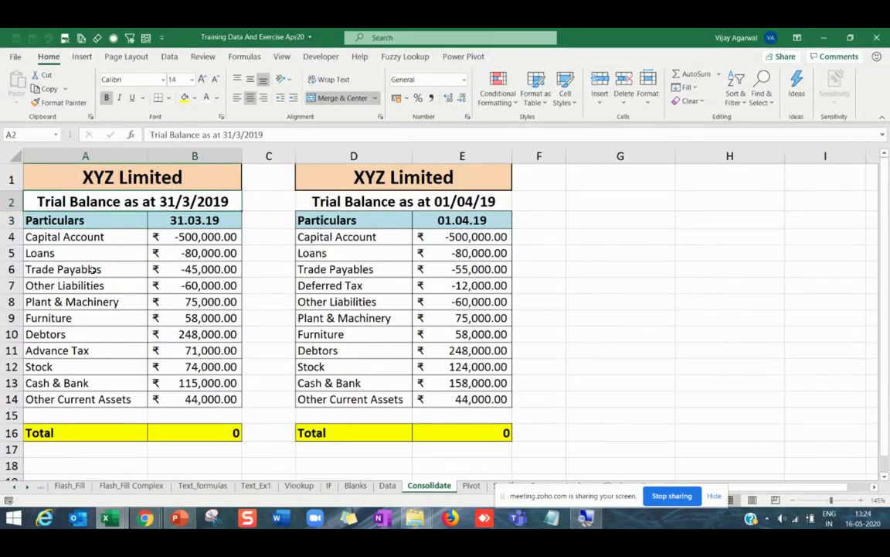
{"action": "key", "text": "Up"}
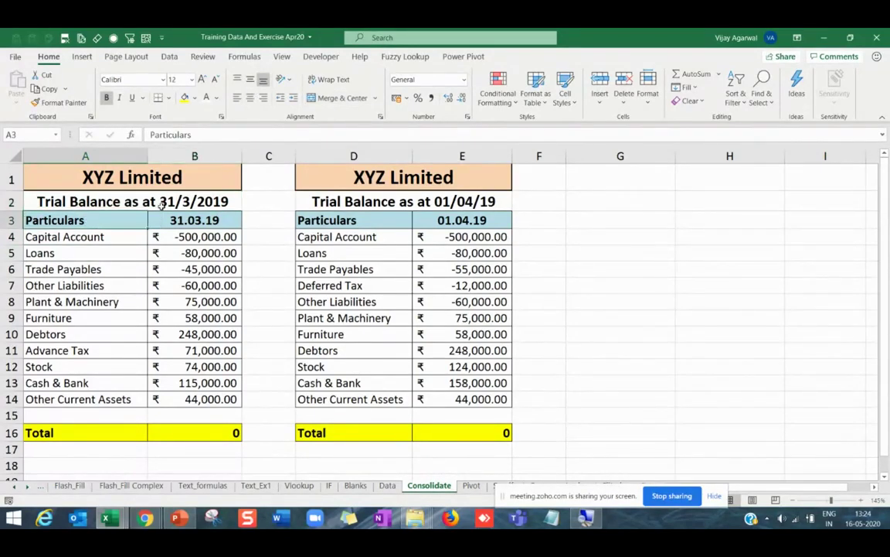
{"action": "key", "text": "Down"}
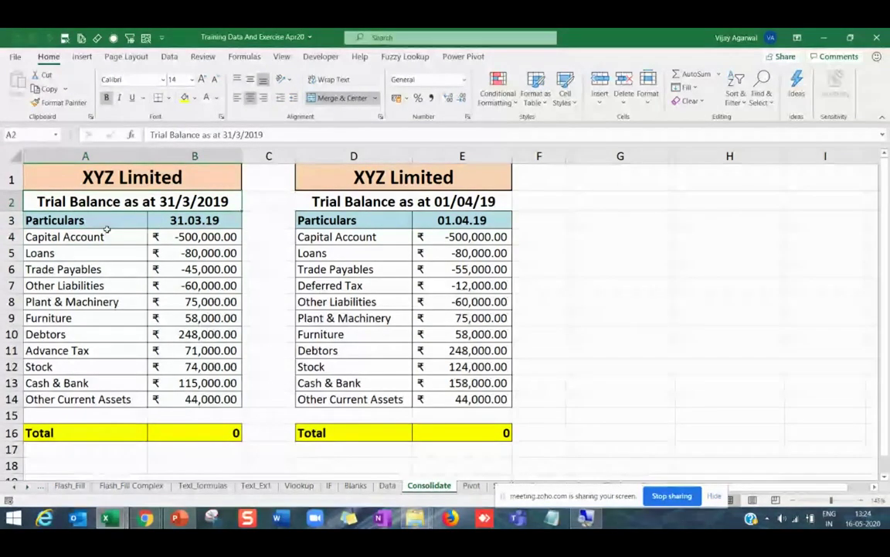
Check the 31.03.19 and 01.04.19 balance columns and the =SUM(E4:E15) total in E16.
{"action": "left_click_drag", "start_coordinate": [107, 234], "coordinate": [184, 391]}
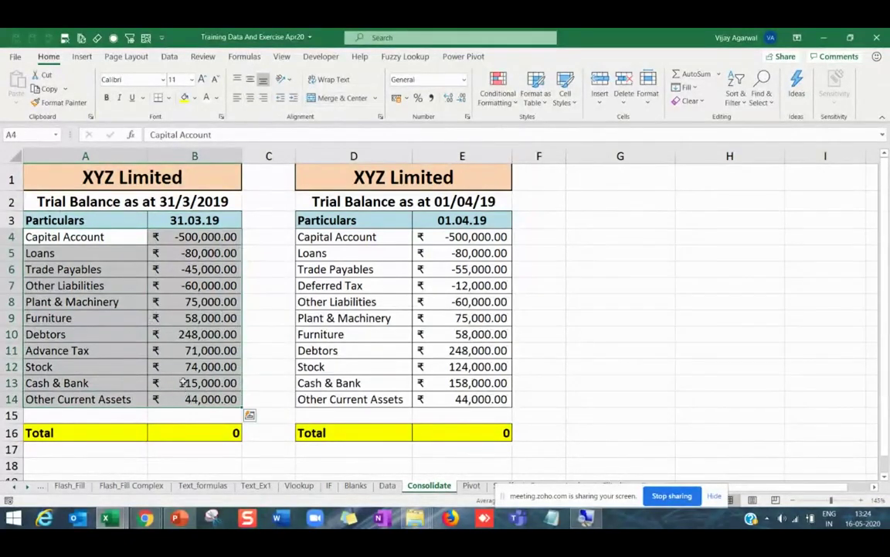
{"action": "left_click", "coordinate": [112, 205]}
{"action": "left_click_drag", "start_coordinate": [111, 226], "coordinate": [224, 394]}
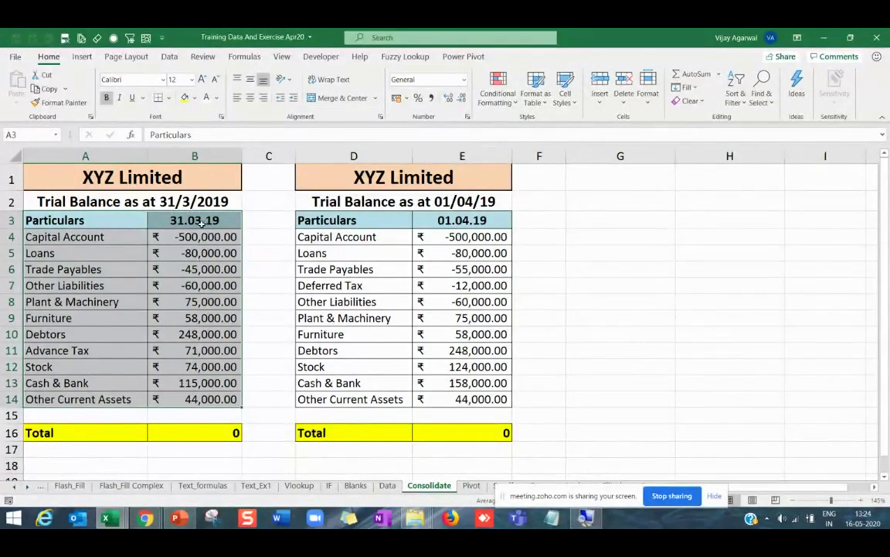
{"action": "left_click_drag", "start_coordinate": [198, 222], "coordinate": [201, 399]}
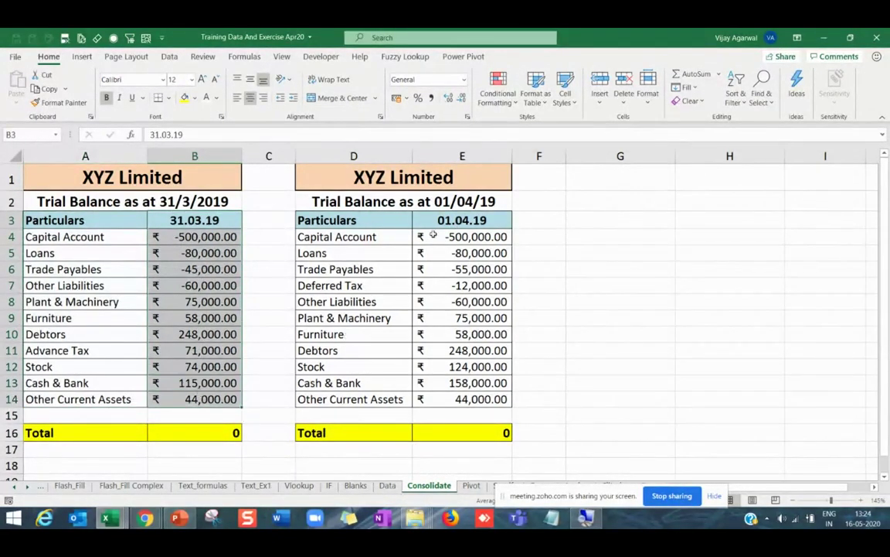
{"action": "left_click_drag", "start_coordinate": [462, 222], "coordinate": [463, 399]}
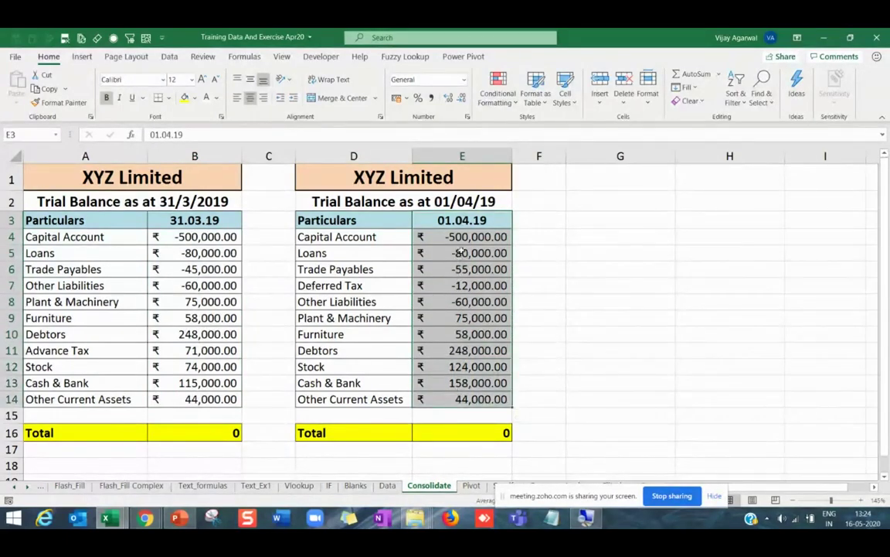
{"action": "left_click_drag", "start_coordinate": [463, 237], "coordinate": [464, 400]}
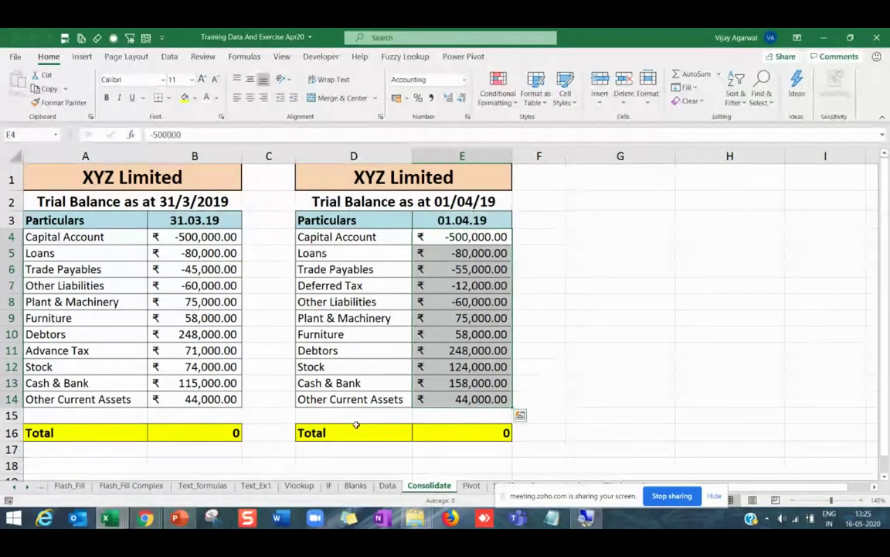
{"action": "left_click", "coordinate": [462, 433]}
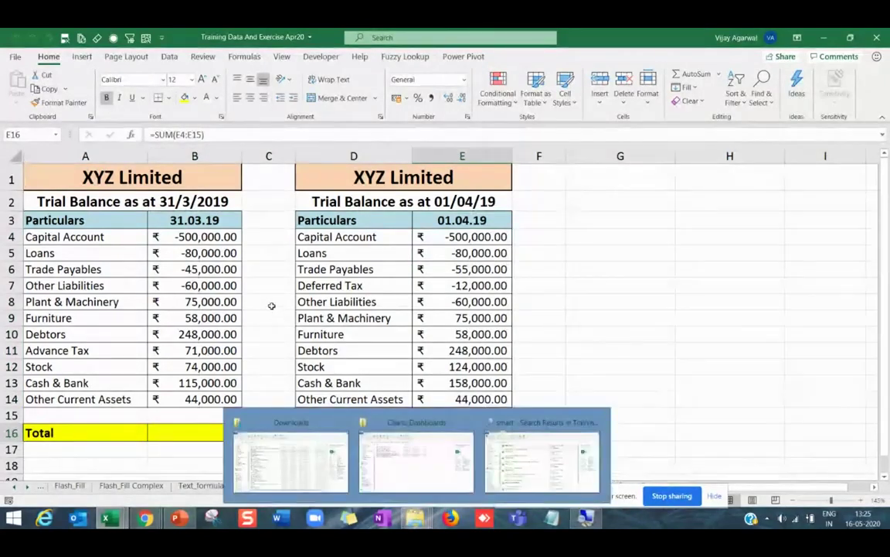
{"action": "left_click_drag", "start_coordinate": [231, 237], "coordinate": [224, 383]}
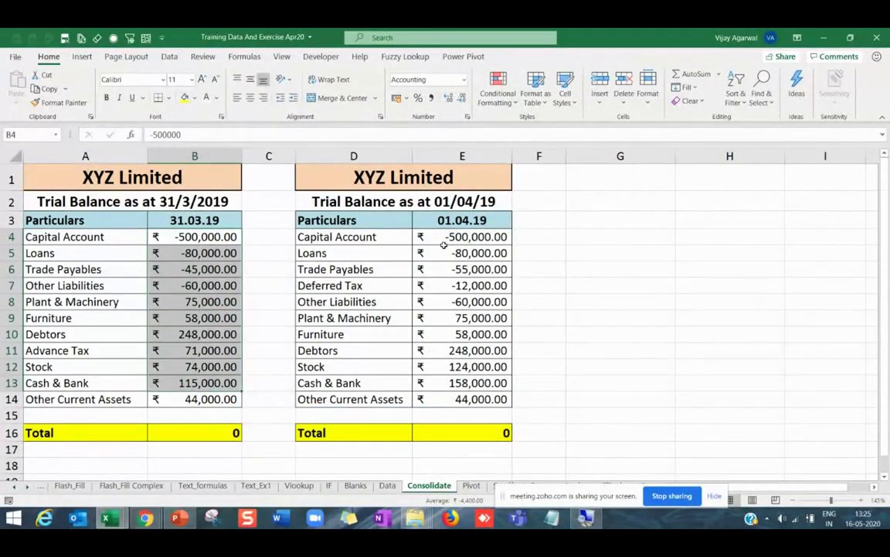
{"action": "left_click_drag", "start_coordinate": [448, 239], "coordinate": [467, 396]}
{"action": "left_click", "coordinate": [464, 432]}
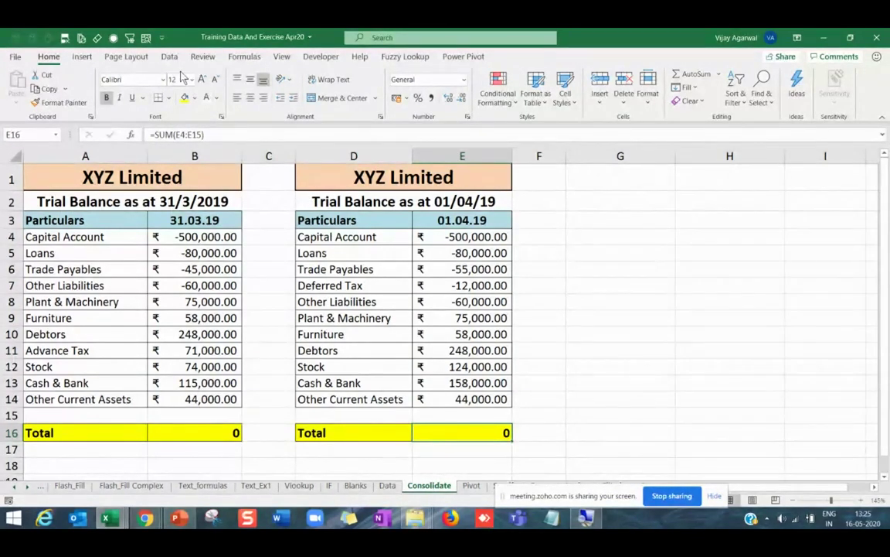
{"action": "left_click", "coordinate": [196, 237]}
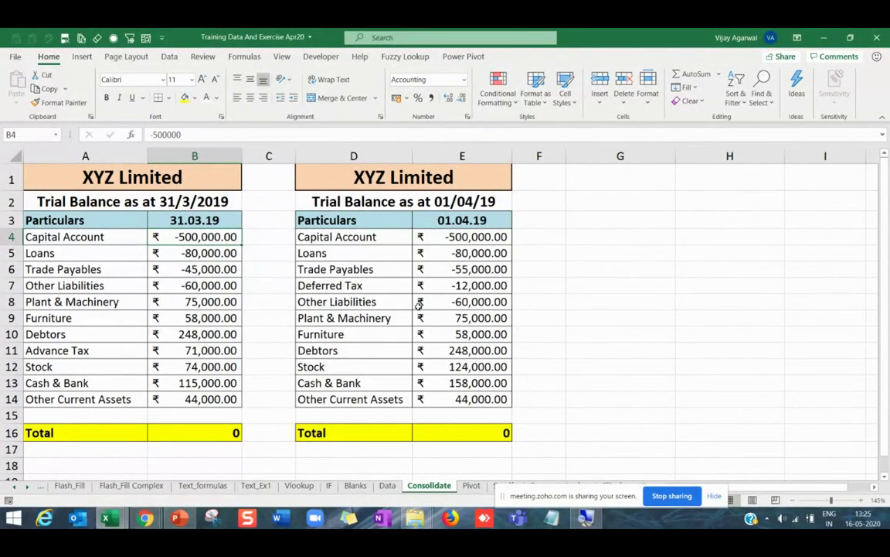
{"action": "left_click", "coordinate": [169, 56]}
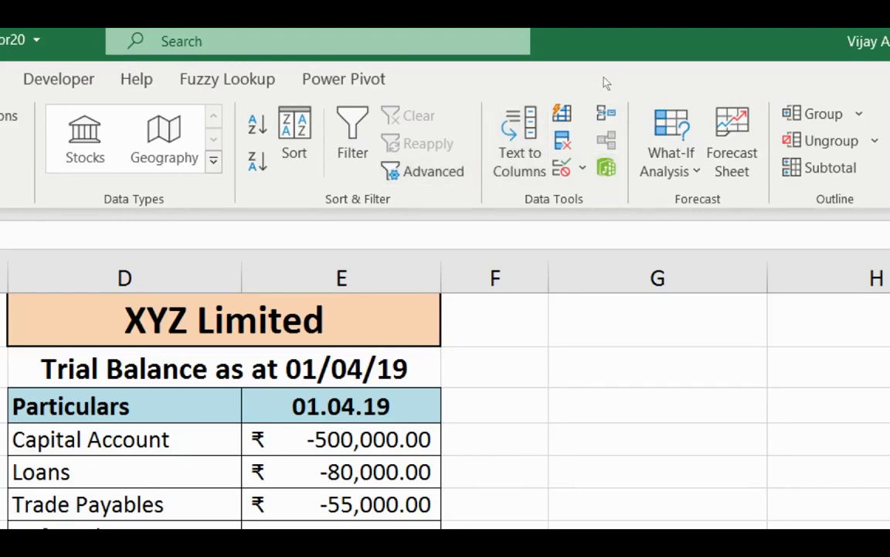
Delete the stored $A$3:$C$14 and $E$3:$G$14 references from Consolidate and close the dialog.
{"action": "left_click", "coordinate": [606, 113]}
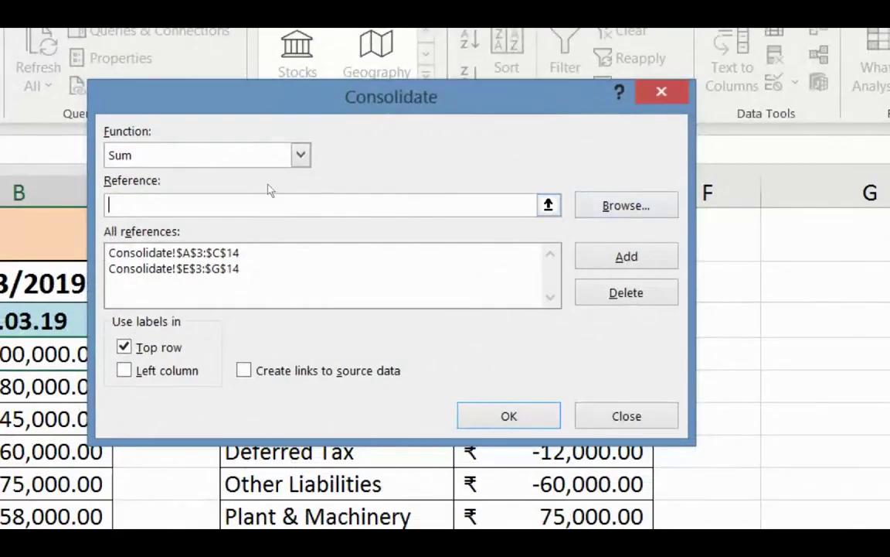
{"action": "left_click", "coordinate": [268, 252]}
{"action": "left_click", "coordinate": [626, 292]}
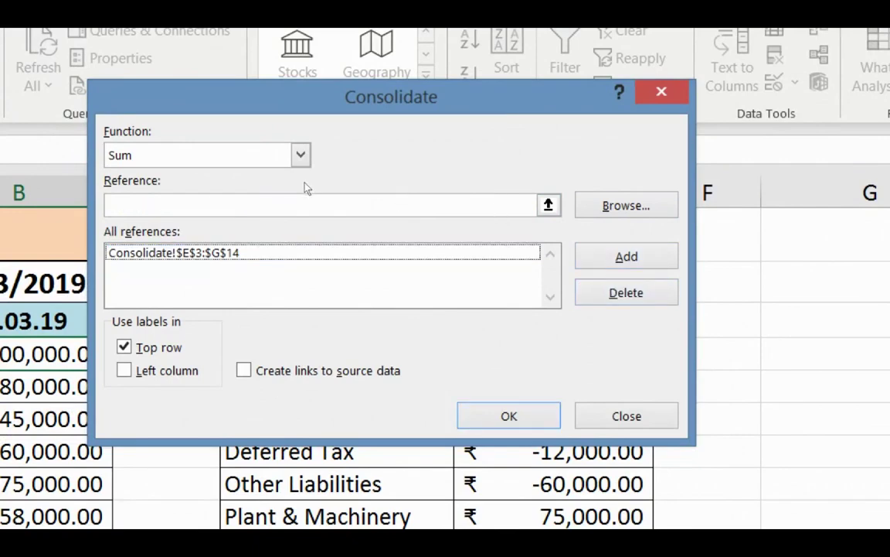
{"action": "key", "text": "alt+d"}
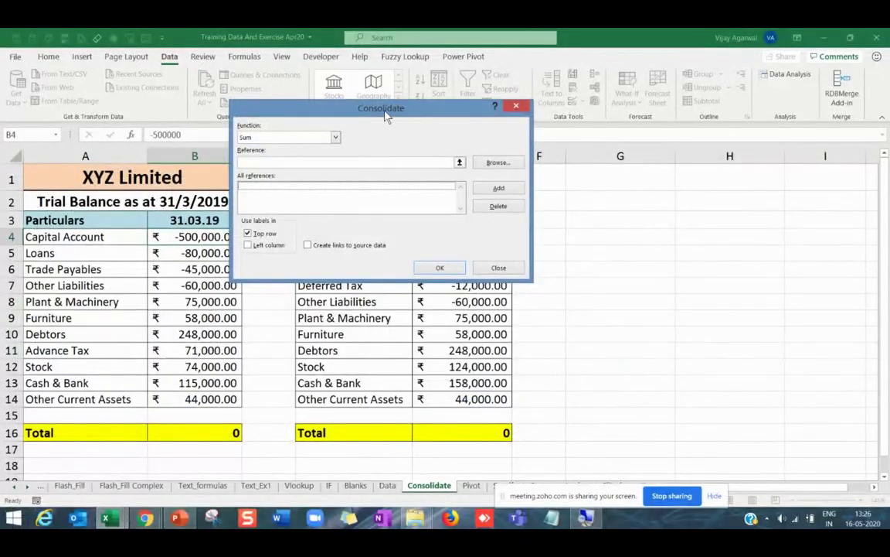
{"action": "left_click_drag", "start_coordinate": [405, 102], "coordinate": [88, 452]}
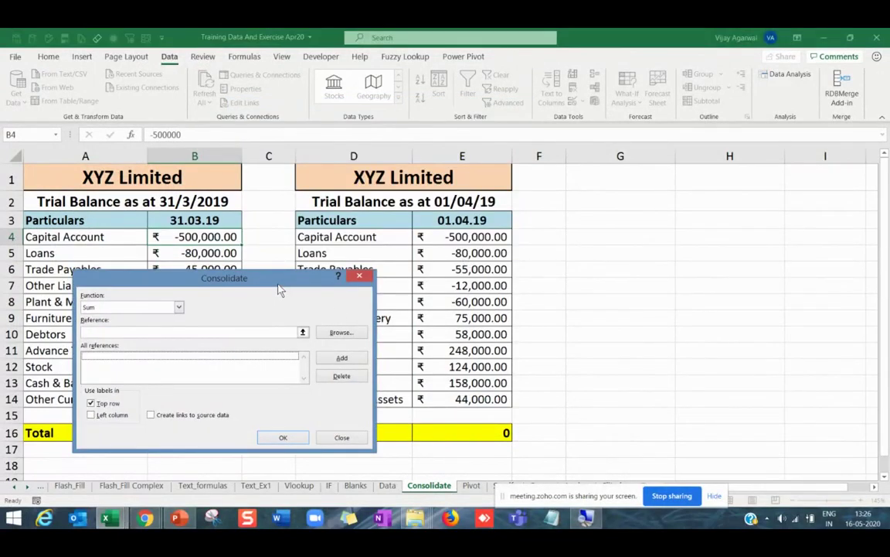
{"action": "left_click_drag", "start_coordinate": [280, 283], "coordinate": [349, 197]}
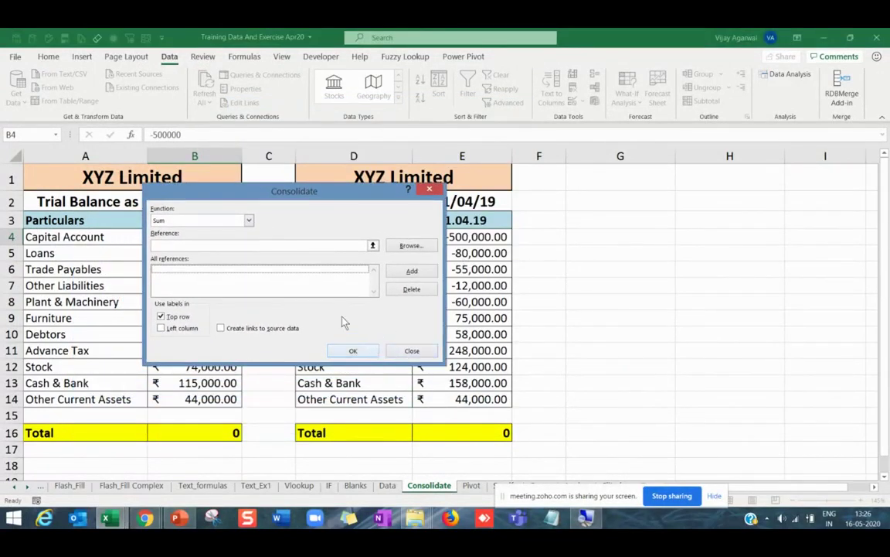
{"action": "key", "text": "Escape"}
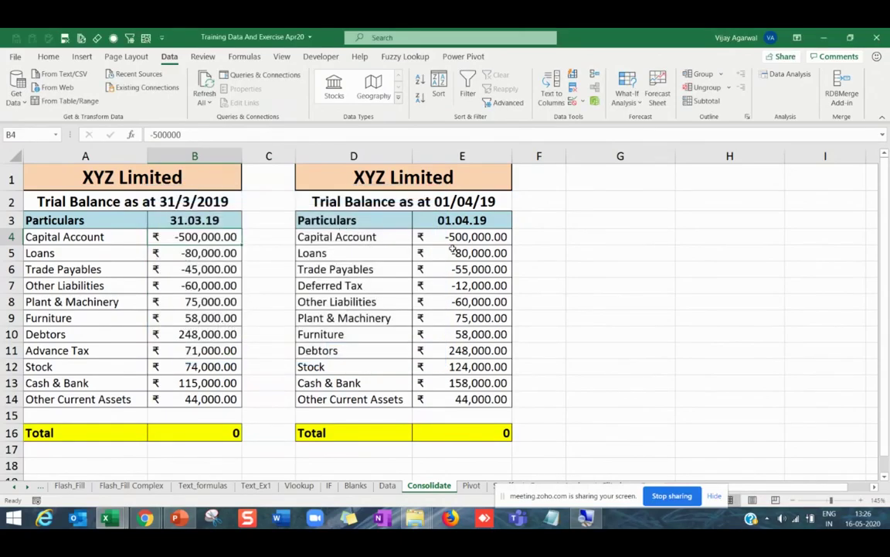
{"action": "left_click", "coordinate": [591, 231]}
{"action": "left_click", "coordinate": [596, 223]}
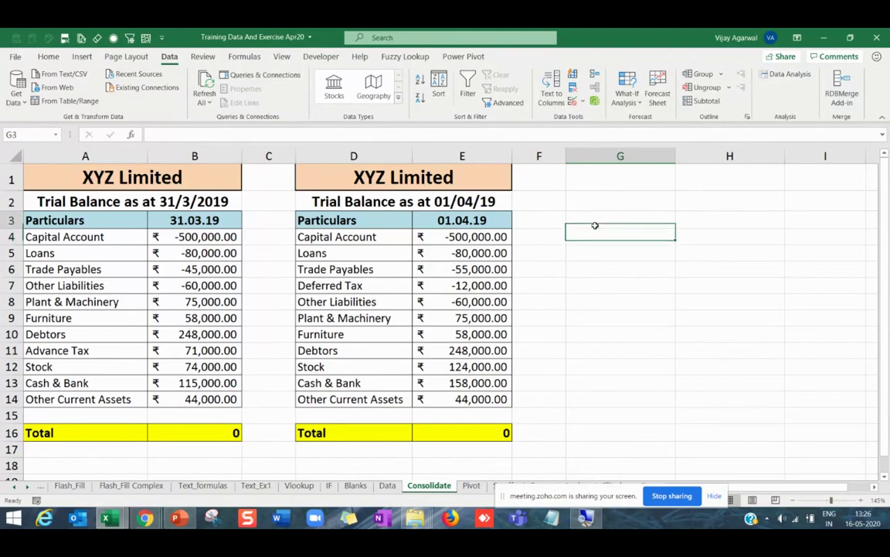
{"action": "left_click_drag", "start_coordinate": [106, 221], "coordinate": [104, 398]}
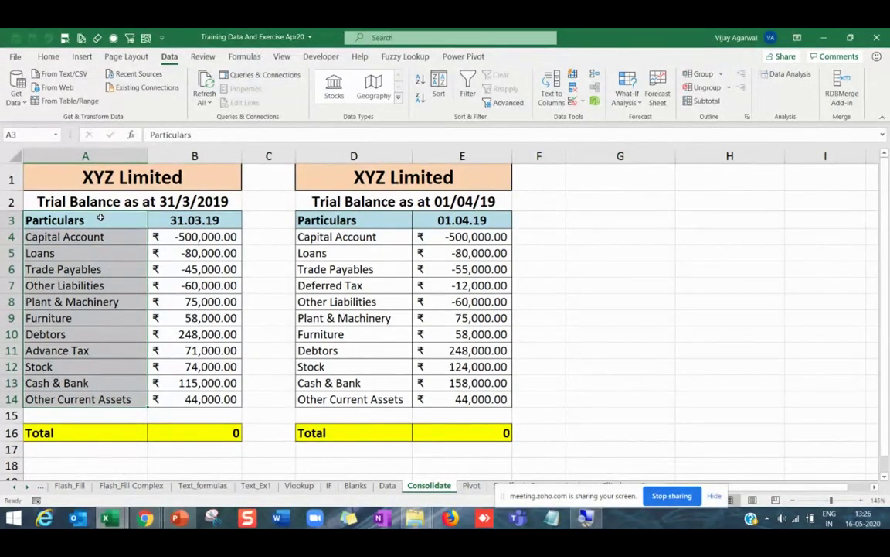
{"action": "left_click_drag", "start_coordinate": [116, 220], "coordinate": [125, 398]}
{"action": "left_click", "coordinate": [185, 219]}
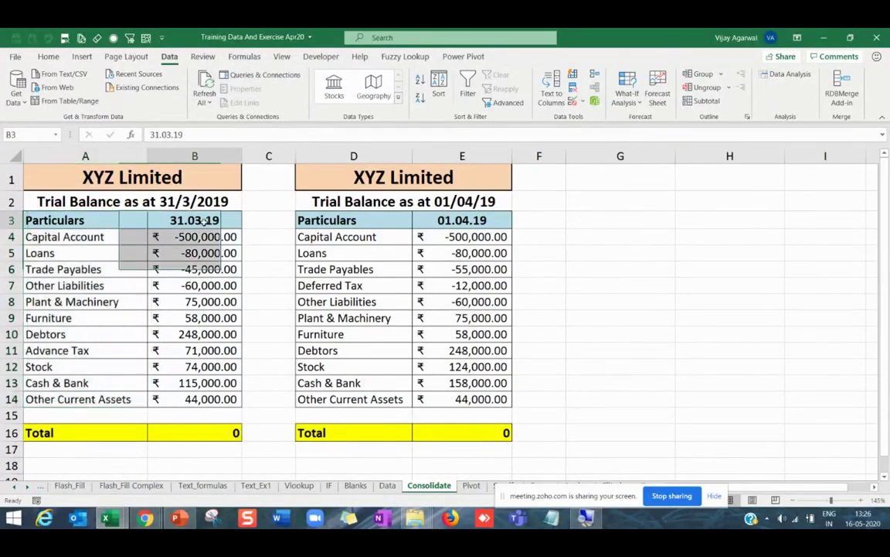
{"action": "left_click", "coordinate": [463, 222]}
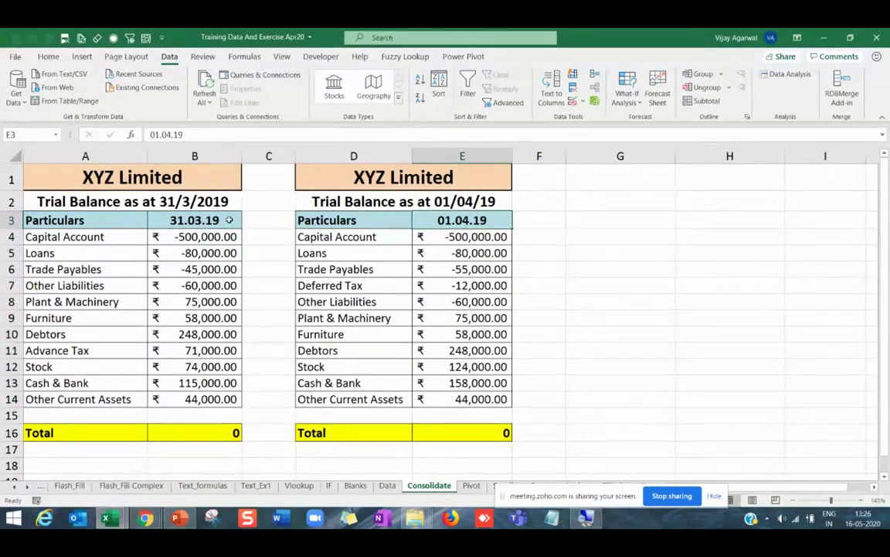
{"action": "left_click", "coordinate": [229, 221]}
{"action": "key", "text": "ctrl+c"}
{"action": "left_click", "coordinate": [491, 222]}
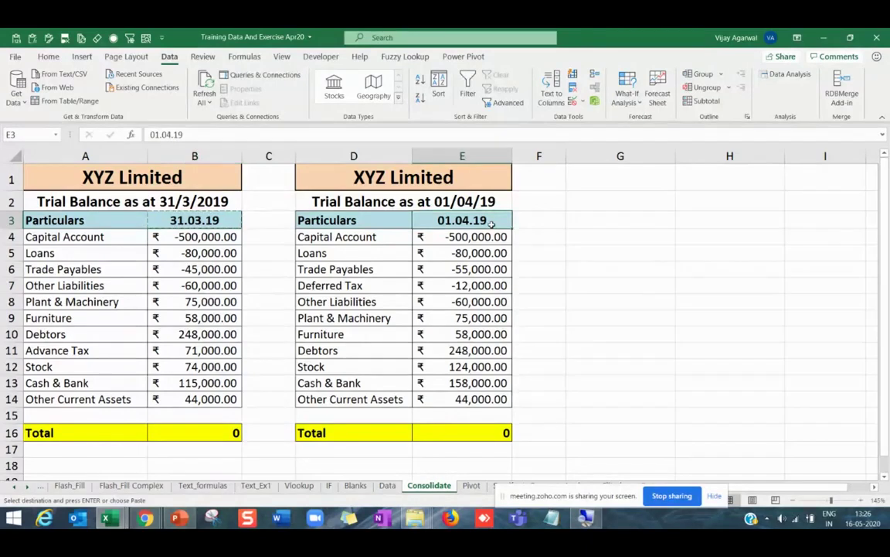
{"action": "key", "text": "ctrl+v"}
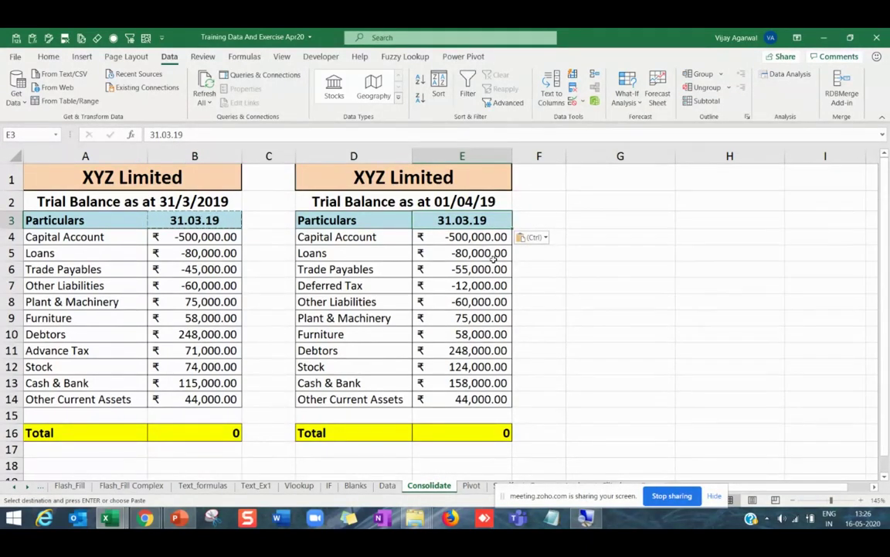
{"action": "key", "text": "ctrl+z"}
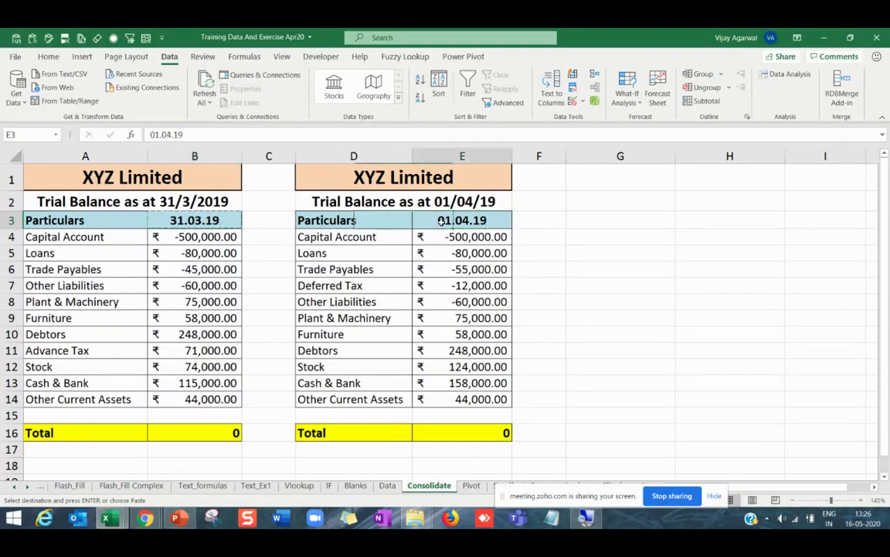
{"action": "left_click", "coordinate": [117, 234]}
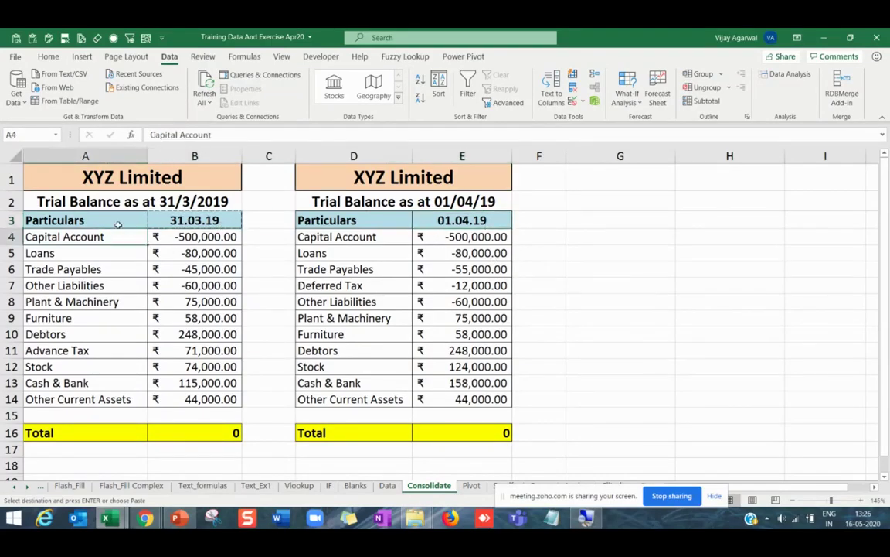
{"action": "left_click", "coordinate": [116, 224]}
{"action": "left_click", "coordinate": [376, 233]}
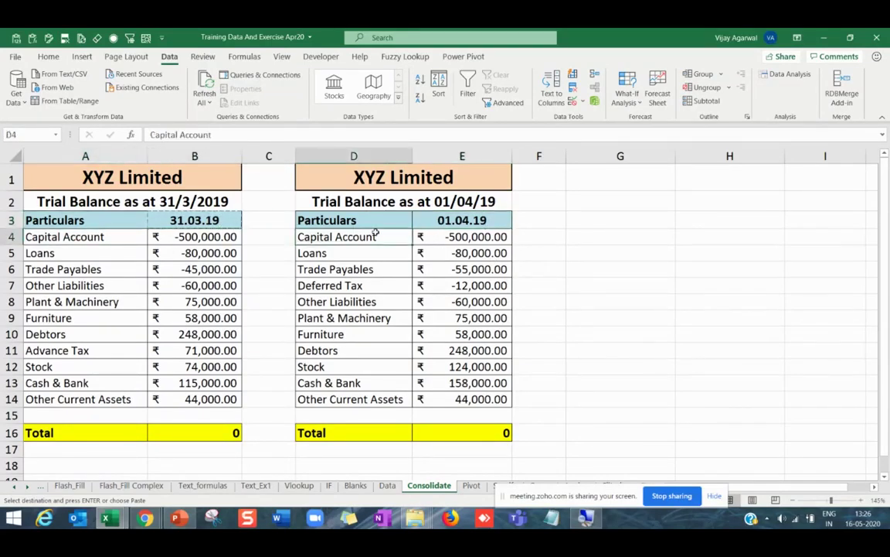
{"action": "left_click", "coordinate": [598, 223]}
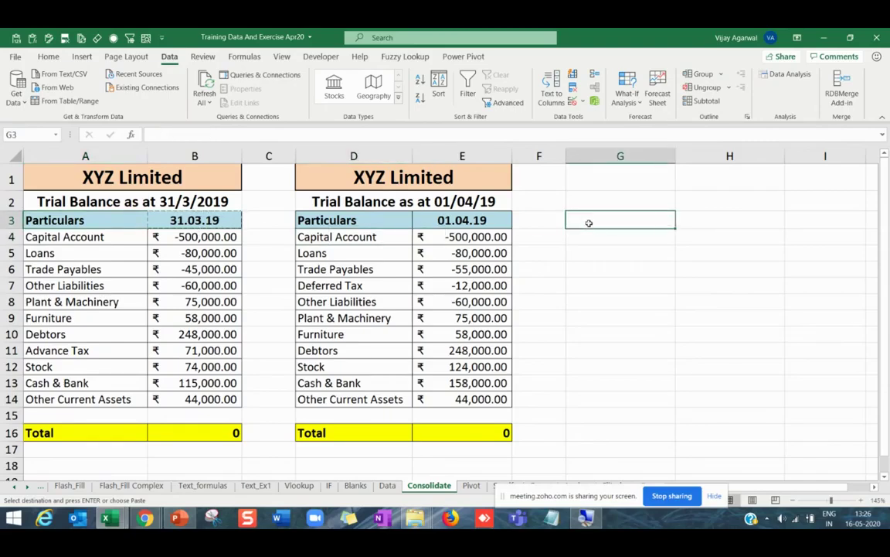
Consolidate A3:B14 and D3:E14 into G3, matching accounts by their left-column labels.
{"action": "left_click", "coordinate": [595, 73]}
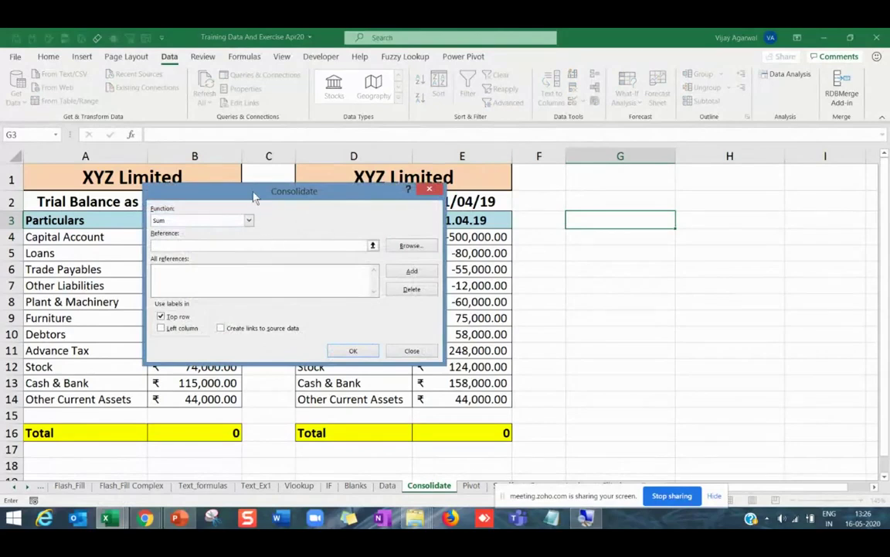
{"action": "left_click_drag", "start_coordinate": [254, 197], "coordinate": [489, 63]}
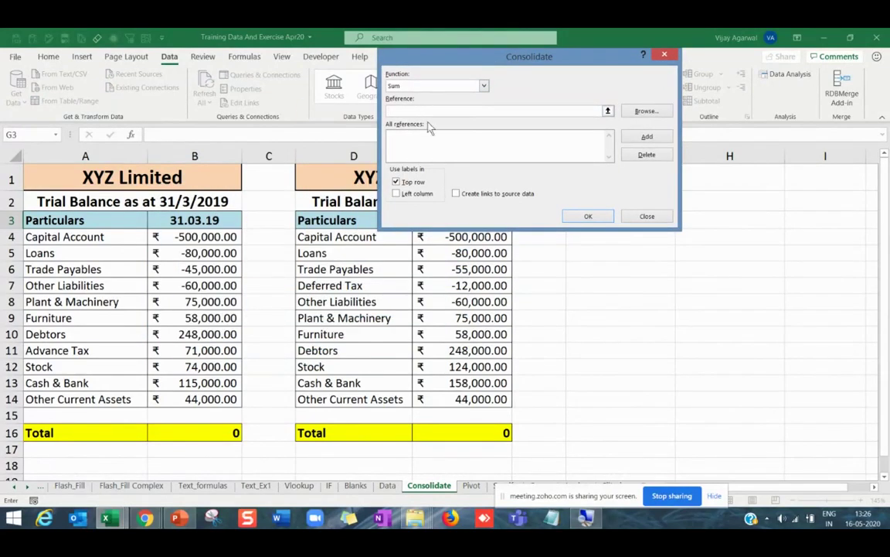
{"action": "left_click_drag", "start_coordinate": [43, 219], "coordinate": [194, 398]}
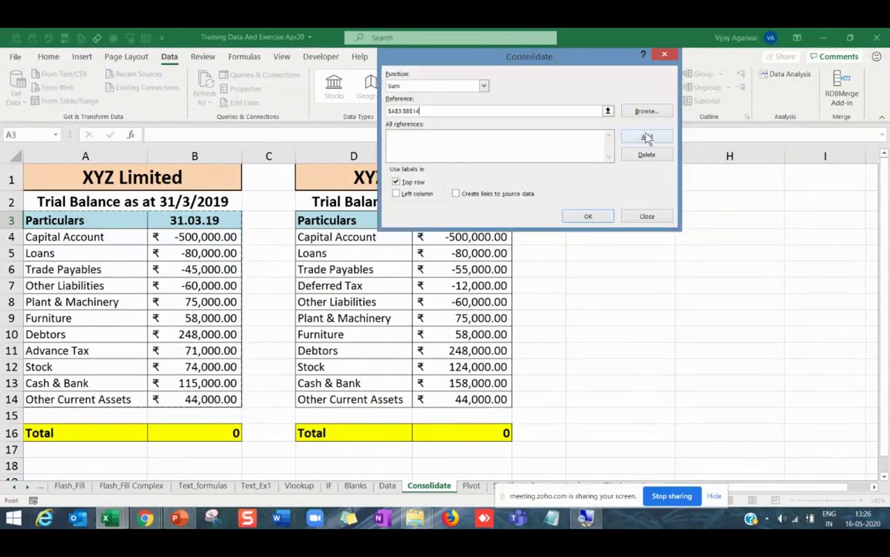
{"action": "left_click", "coordinate": [641, 137]}
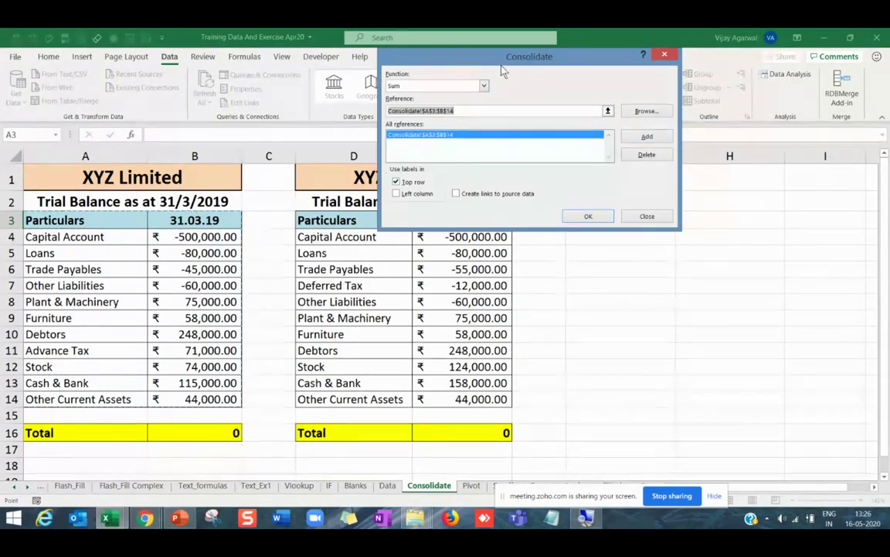
{"action": "left_click_drag", "start_coordinate": [450, 57], "coordinate": [625, 56]}
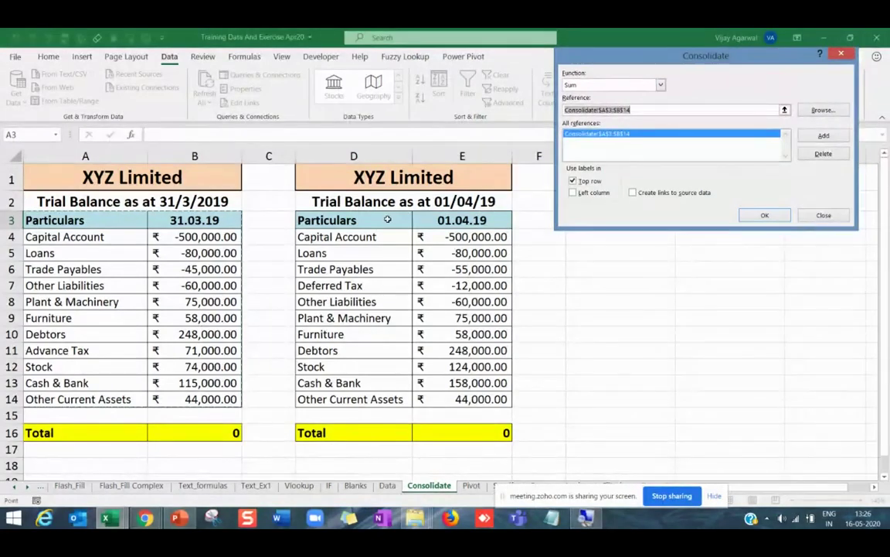
{"action": "left_click_drag", "start_coordinate": [390, 219], "coordinate": [477, 399]}
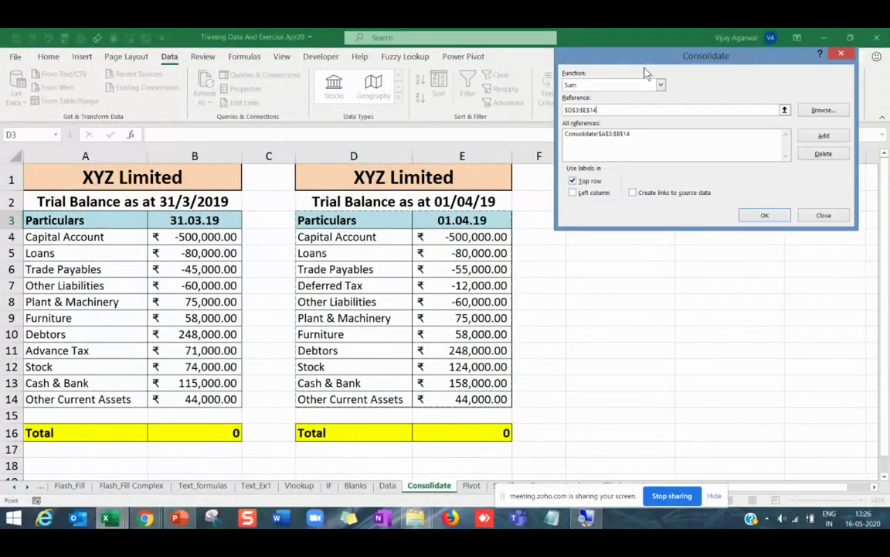
{"action": "left_click_drag", "start_coordinate": [518, 38], "coordinate": [542, 4]}
{"action": "left_click_drag", "start_coordinate": [618, 24], "coordinate": [541, 48]}
{"action": "left_click", "coordinate": [762, 129]}
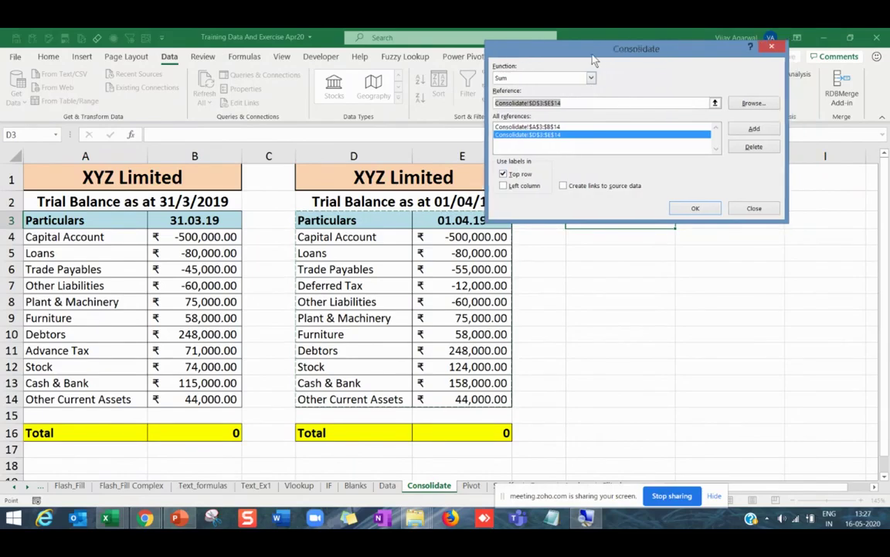
{"action": "left_click_drag", "start_coordinate": [533, 48], "coordinate": [463, 58]}
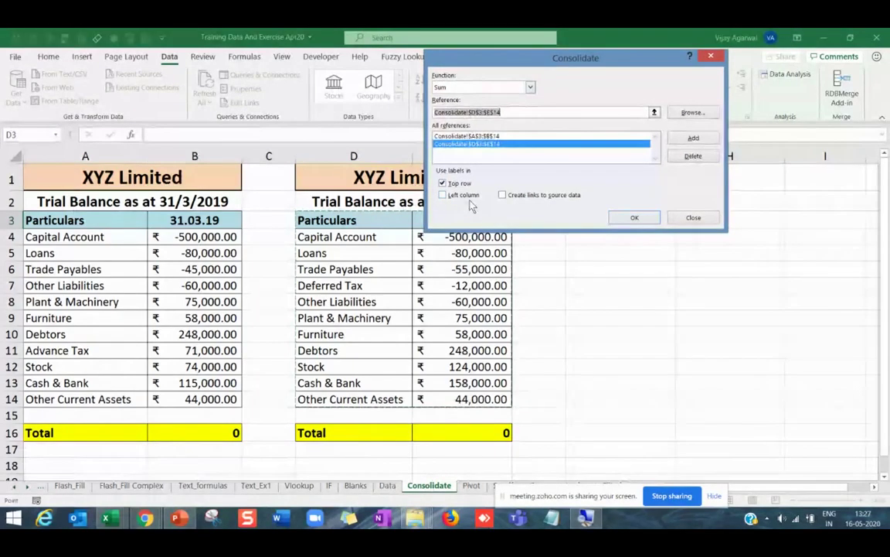
{"action": "left_click", "coordinate": [443, 195]}
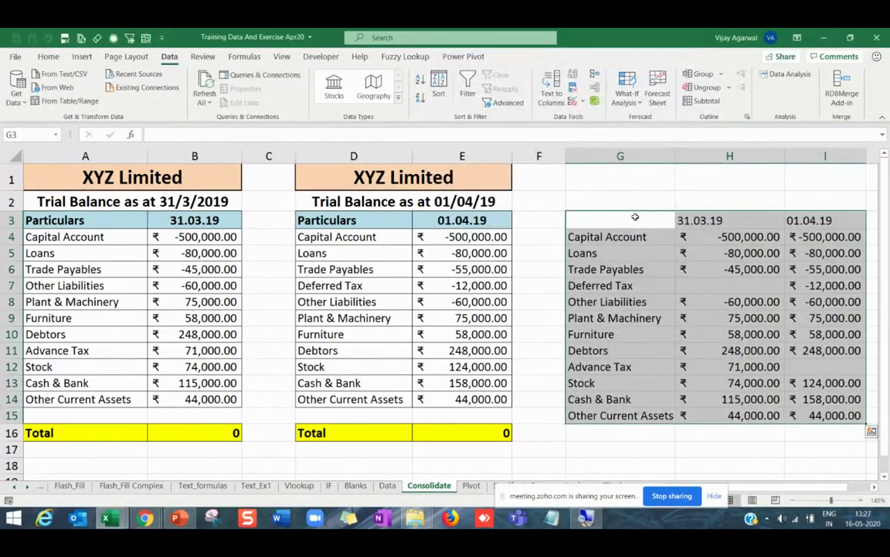
Bold the 31.03.19 and 01.04.19 headings in H3:I3.
{"action": "left_click", "coordinate": [639, 251]}
{"action": "key", "text": "Right"}
{"action": "key", "text": "Right"}
{"action": "key", "text": "Right"}
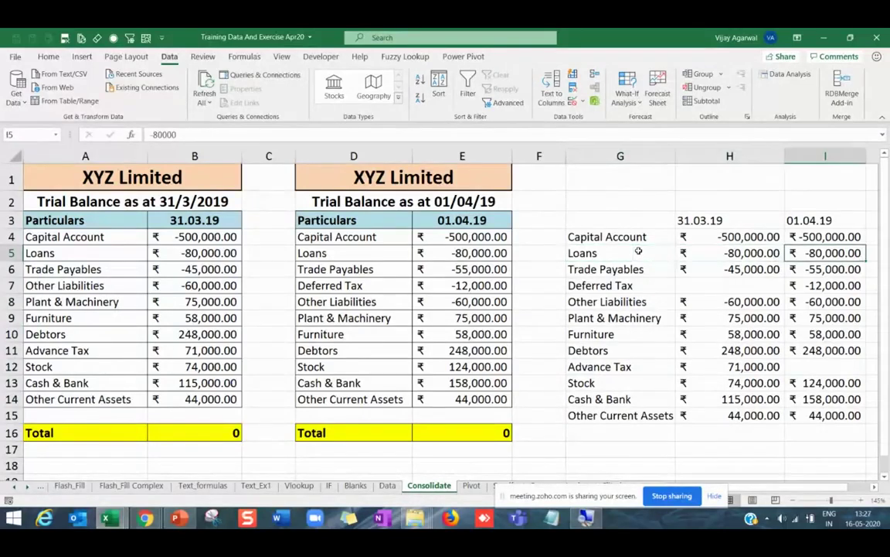
{"action": "key", "text": "Left"}
{"action": "key", "text": "Left"}
{"action": "key", "text": "Left"}
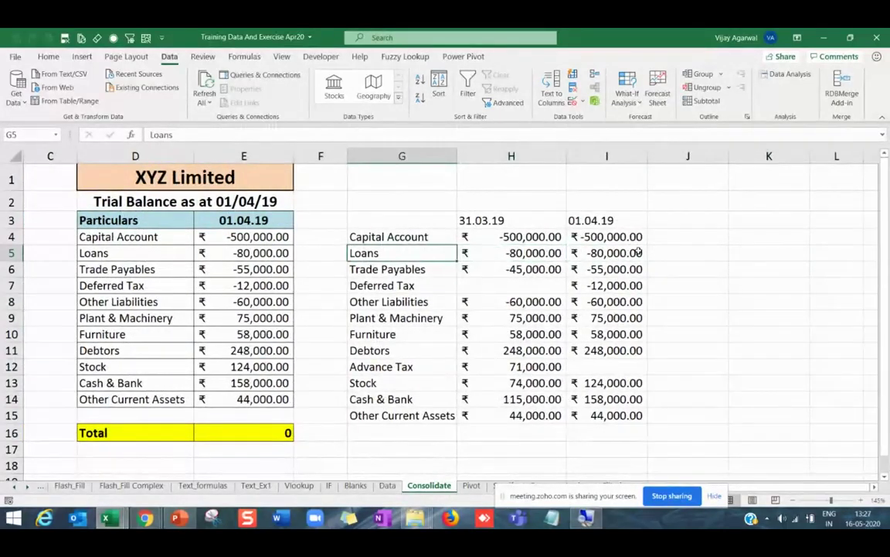
{"action": "scroll", "coordinate": [501, 265], "scroll_direction": "down", "scroll_amount": 1, "text": "ctrl"}
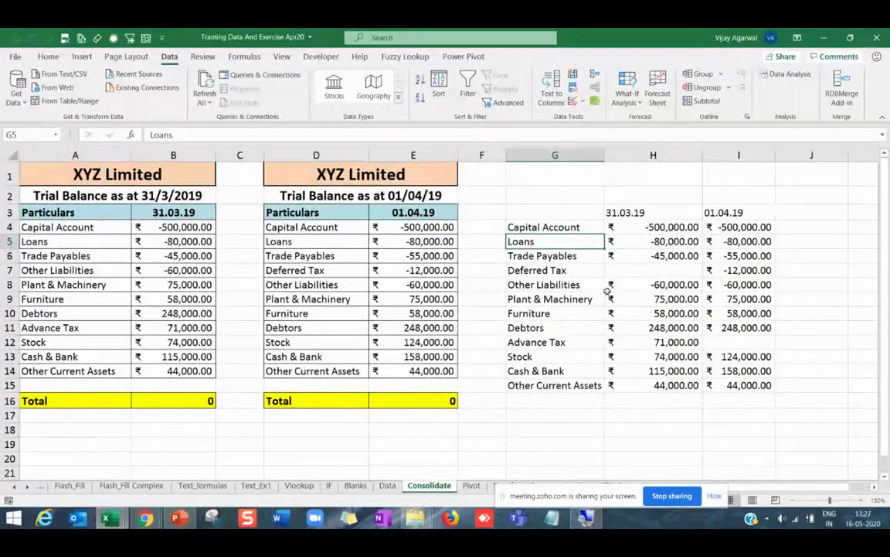
{"action": "left_click", "coordinate": [650, 285]}
{"action": "left_click_drag", "start_coordinate": [653, 212], "coordinate": [740, 212]}
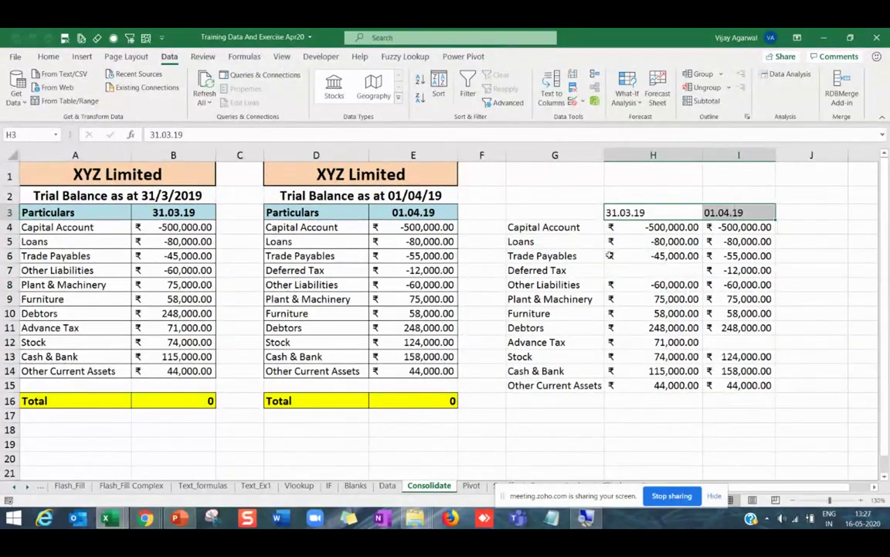
{"action": "key", "text": "ctrl+b"}
{"action": "left_click", "coordinate": [658, 211]}
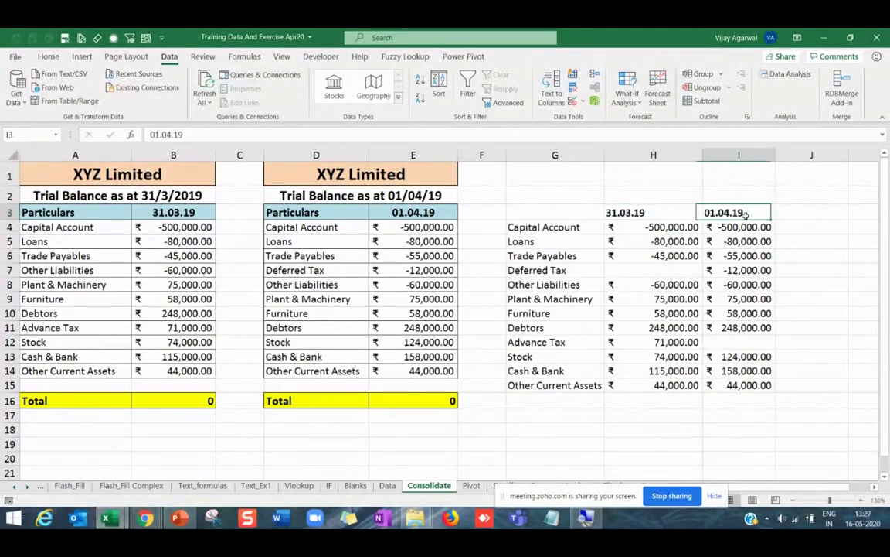
Confirm Deferred Tax appears only under 01.04.19 by comparing with the source tables.
{"action": "left_click_drag", "start_coordinate": [739, 213], "coordinate": [738, 299]}
{"action": "left_click", "coordinate": [575, 227]}
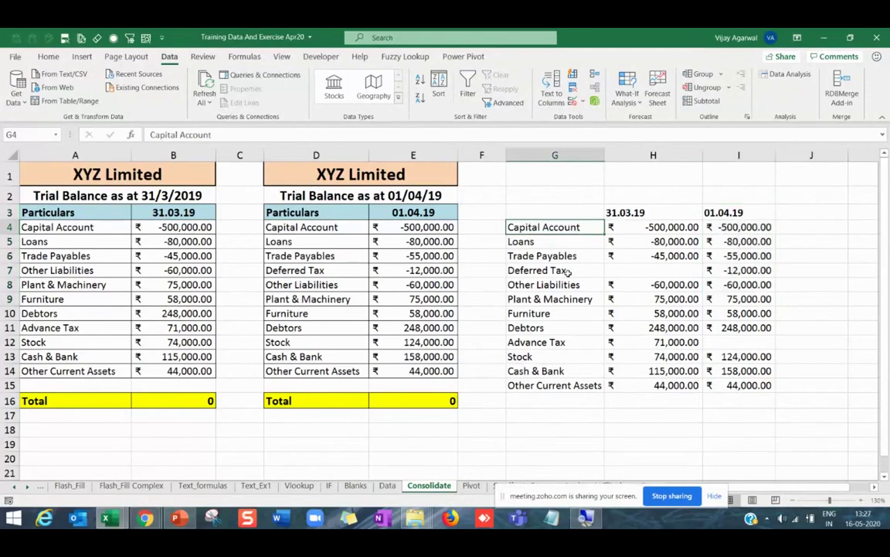
{"action": "left_click", "coordinate": [599, 271]}
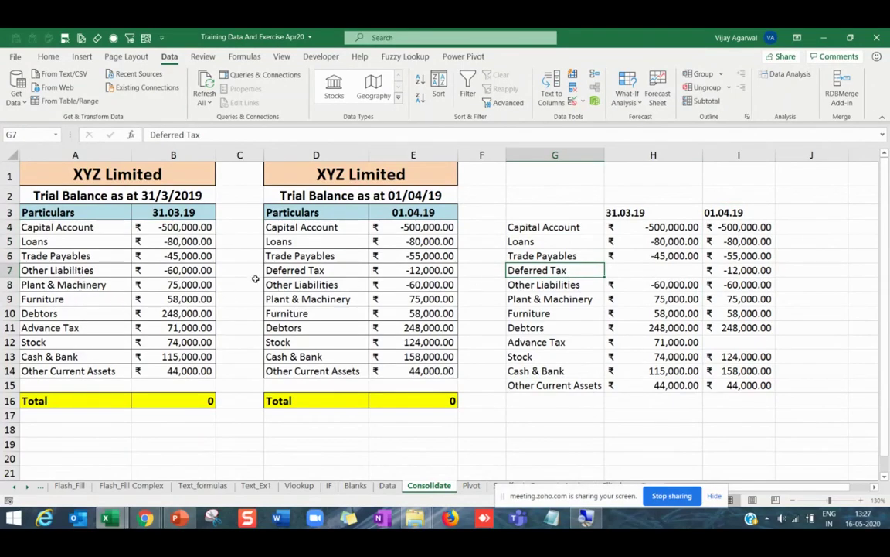
{"action": "left_click", "coordinate": [304, 270]}
{"action": "key", "text": "Right"}
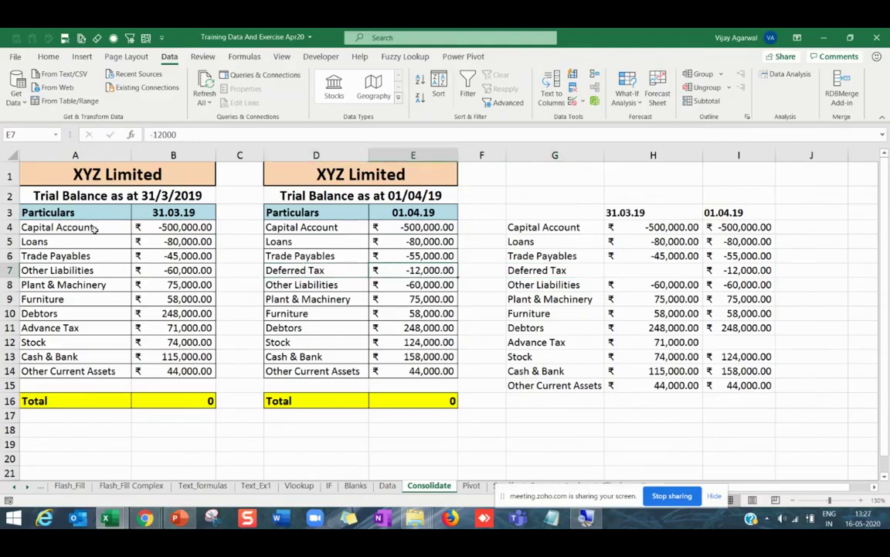
{"action": "left_click_drag", "start_coordinate": [94, 227], "coordinate": [135, 370]}
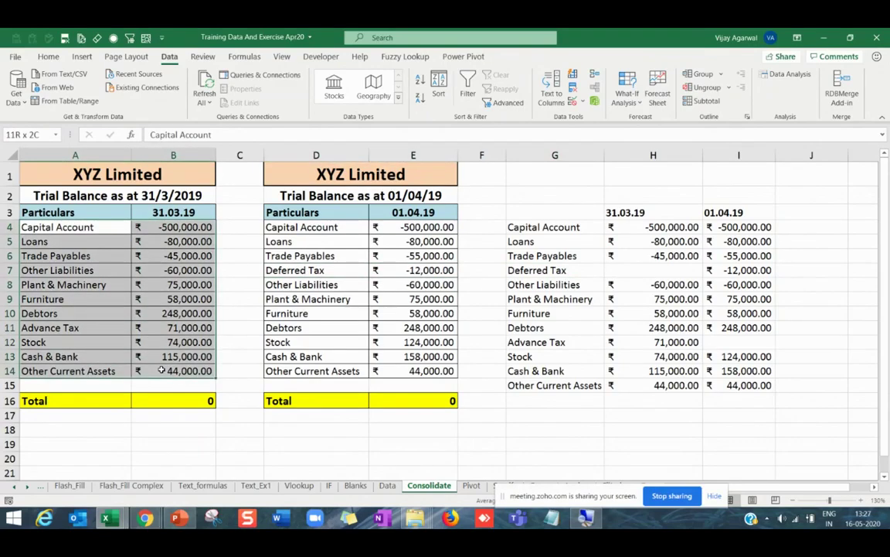
{"action": "left_click", "coordinate": [669, 271]}
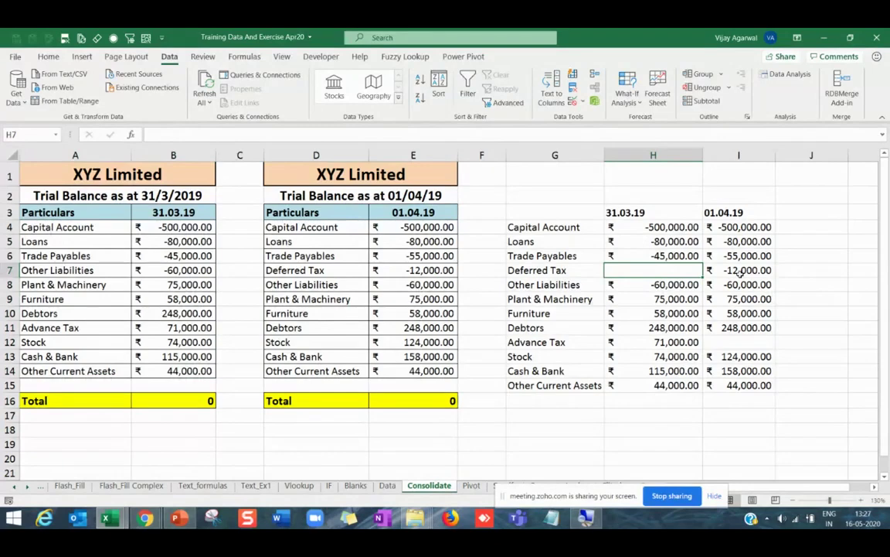
{"action": "left_click", "coordinate": [741, 271]}
{"action": "left_click_drag", "start_coordinate": [574, 229], "coordinate": [728, 374]}
{"action": "left_click", "coordinate": [806, 213]}
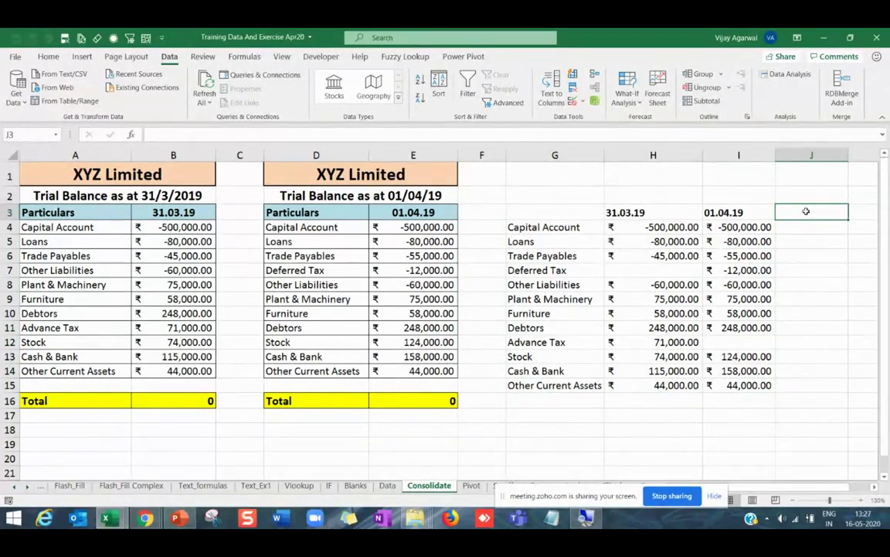
Enter the Diff heading in J3 and the formula =H4-I4 in J4.
{"action": "type", "text": "Diff"}
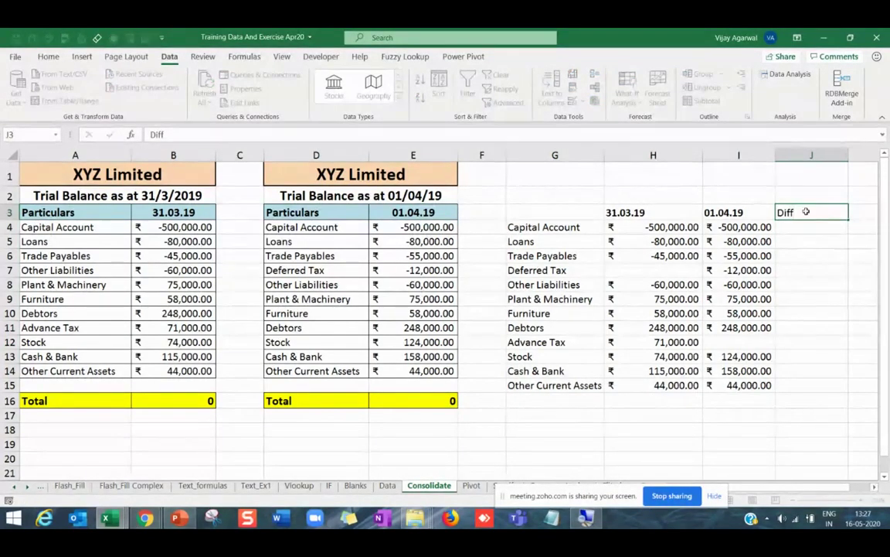
{"action": "key", "text": "Return"}
{"action": "type", "text": "="}
{"action": "key", "text": "Left"}
{"action": "key", "text": "Left"}
{"action": "type", "text": "-"}
{"action": "key", "text": "Left"}
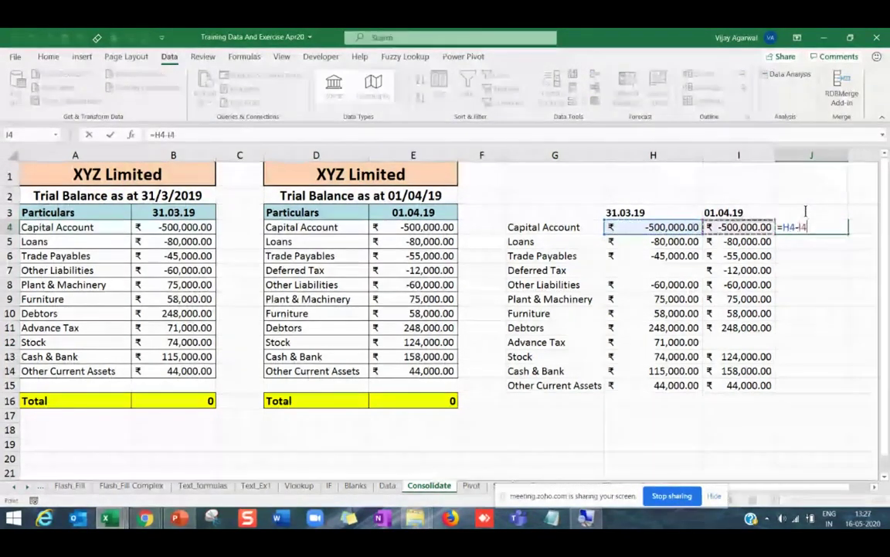
{"action": "key", "text": "Return"}
Copy =H4-I4 down the Diff column through J15.
{"action": "left_click", "coordinate": [841, 228]}
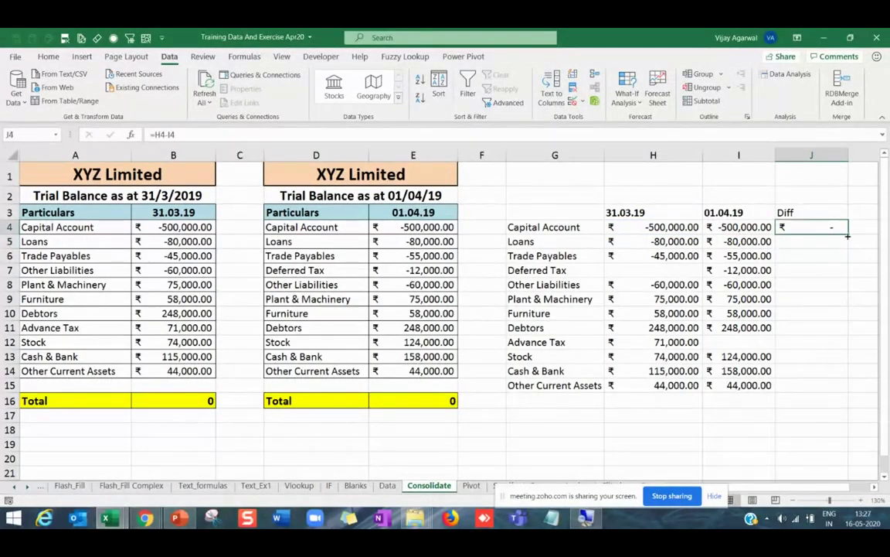
{"action": "double_click", "coordinate": [848, 236]}
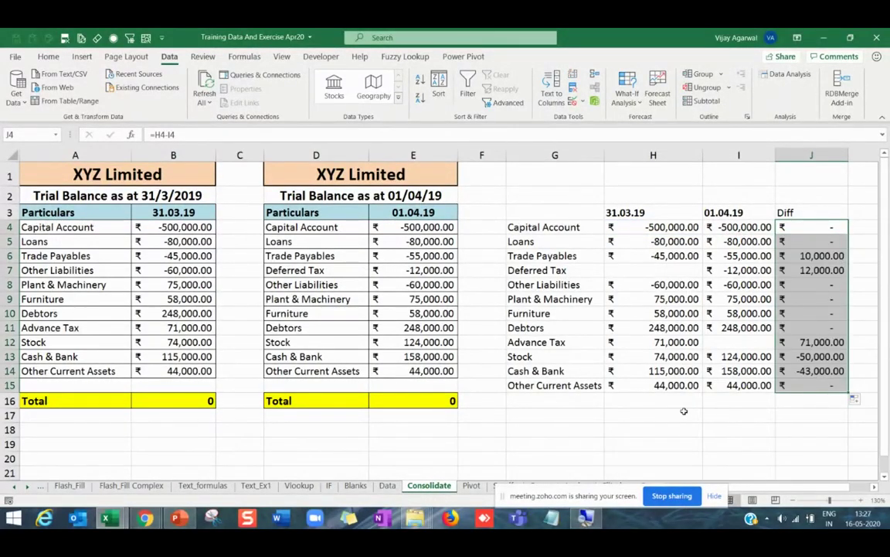
{"action": "left_click_drag", "start_coordinate": [679, 411], "coordinate": [827, 406]}
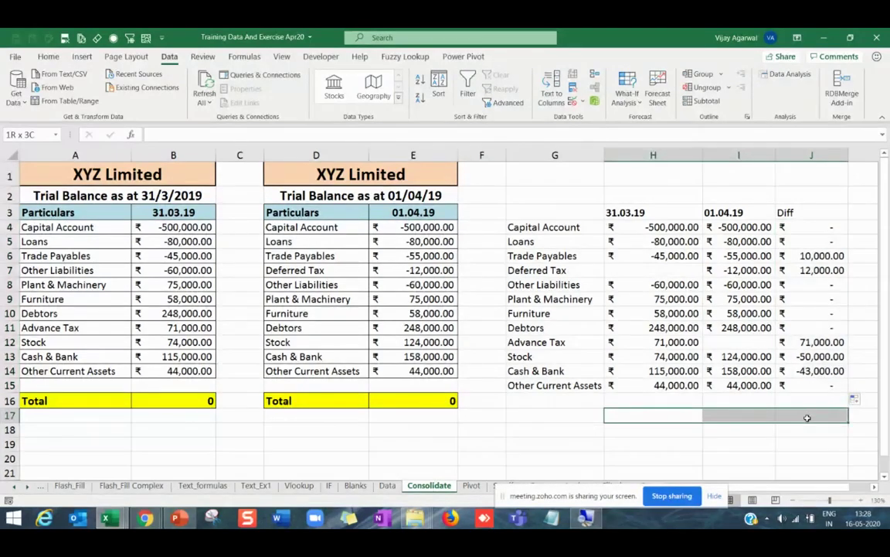
{"action": "left_click", "coordinate": [695, 403]}
Try a SUM total in H16, then cancel the unfinished formula.
{"action": "left_click_drag", "start_coordinate": [696, 403], "coordinate": [808, 401]}
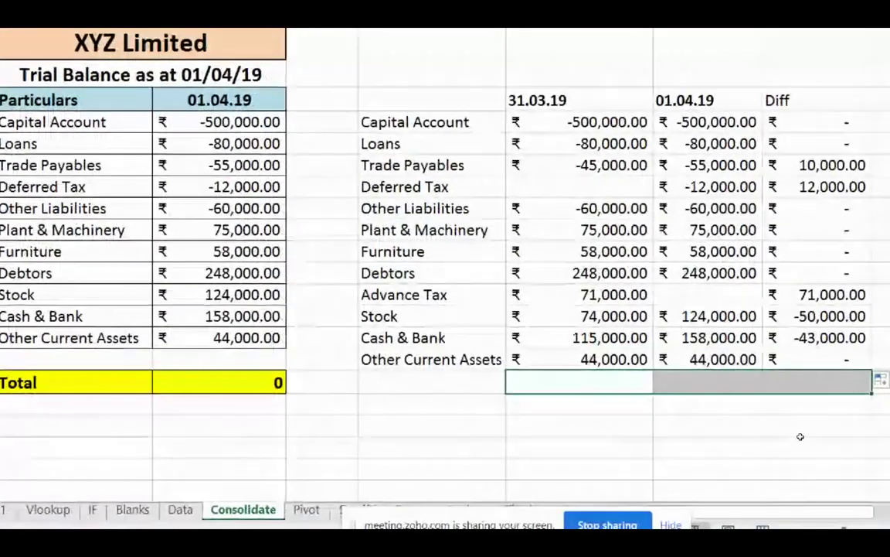
{"action": "key", "text": "Up"}
{"action": "key", "text": "Up"}
{"action": "key", "text": "Up"}
{"action": "key", "text": "Up"}
{"action": "key", "text": "Up"}
{"action": "key", "text": "Up"}
{"action": "key", "text": "Up"}
{"action": "key", "text": "Up"}
{"action": "key", "text": "Up"}
{"action": "key", "text": "Up"}
{"action": "key", "text": "Up"}
{"action": "key", "text": "Up"}
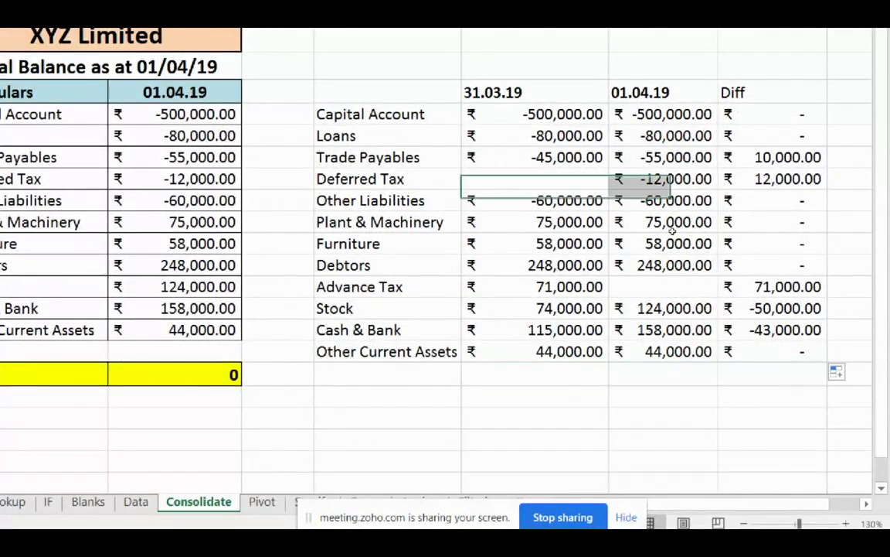
{"action": "key", "text": "Down"}
{"action": "key", "text": "Down"}
{"action": "key", "text": "Down"}
{"action": "key", "text": "Down"}
{"action": "key", "text": "Down"}
{"action": "key", "text": "Down"}
{"action": "key", "text": "Down"}
{"action": "key", "text": "Down"}
{"action": "key", "text": "Down"}
{"action": "key", "text": "Down"}
{"action": "key", "text": "Down"}
{"action": "key", "text": "Down"}
{"action": "type", "text": "=sum("}
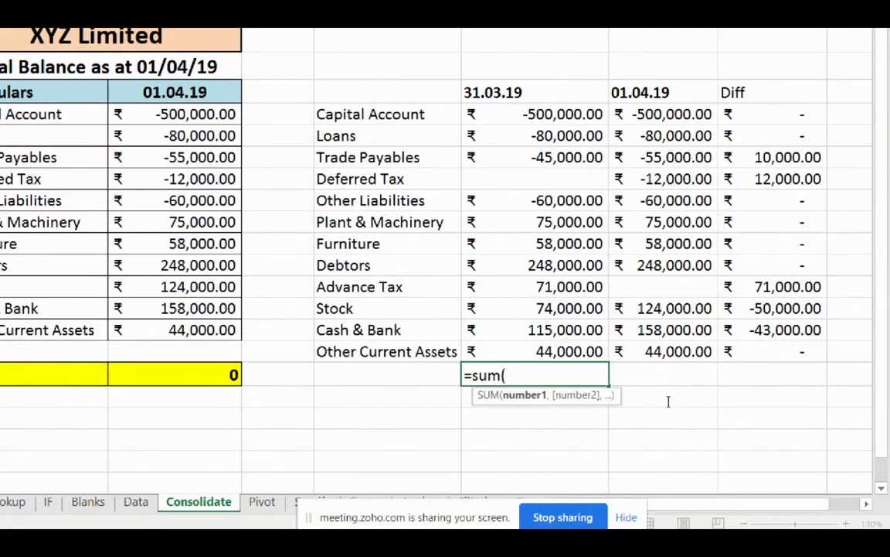
{"action": "key", "text": "Up"}
{"action": "key", "text": "shift+Up"}
{"action": "key", "text": "shift+Up"}
{"action": "key", "text": "shift+Up"}
{"action": "key", "text": "shift+Up"}
{"action": "key", "text": "shift+Up"}
{"action": "key", "text": "shift+Up"}
{"action": "key", "text": "shift+Up"}
{"action": "key", "text": "shift+Up"}
{"action": "key", "text": "shift+Up"}
{"action": "key", "text": "shift+Up"}
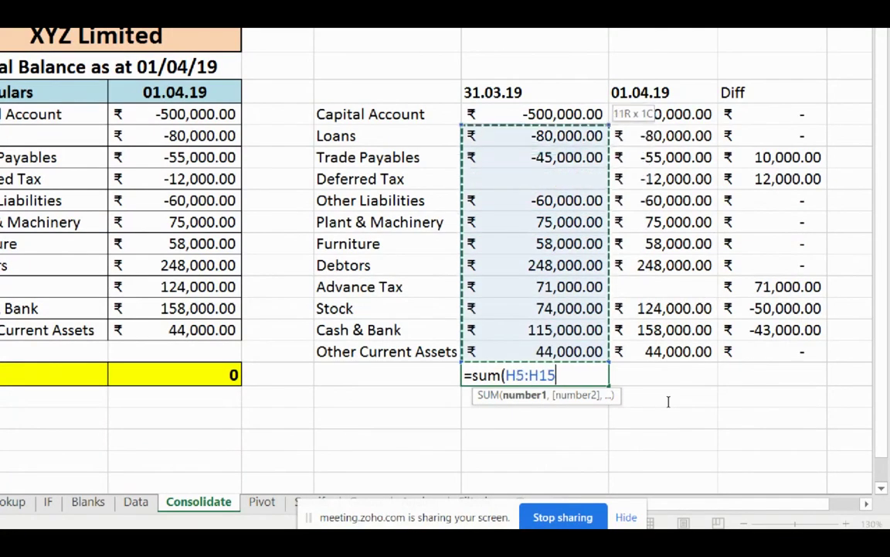
{"action": "key", "text": "shift+Up"}
{"action": "key", "text": "Escape"}
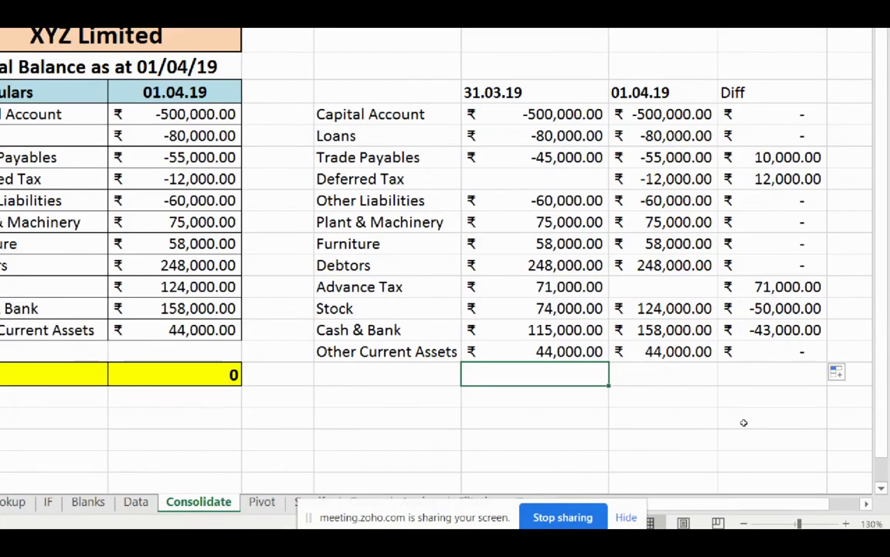
{"action": "key", "text": "alt+equal"}
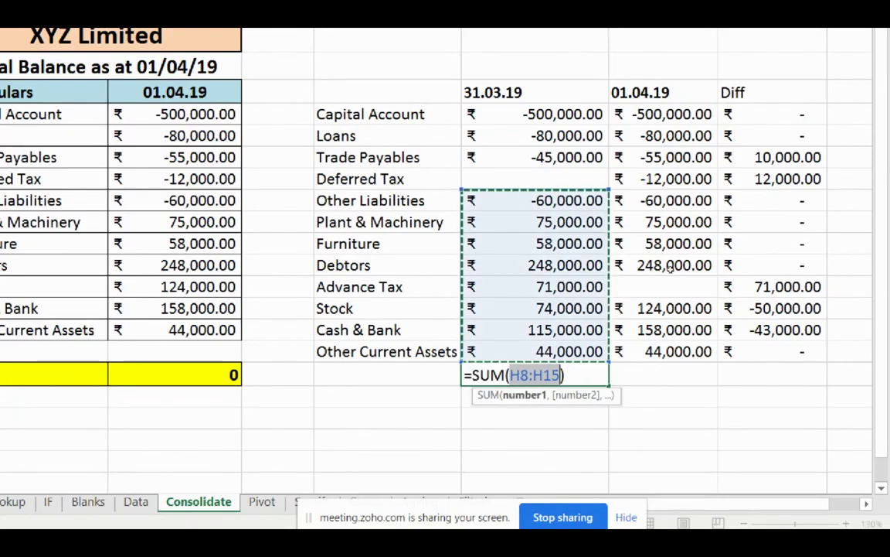
{"action": "key", "text": "Escape"}
{"action": "left_click", "coordinate": [780, 422]}
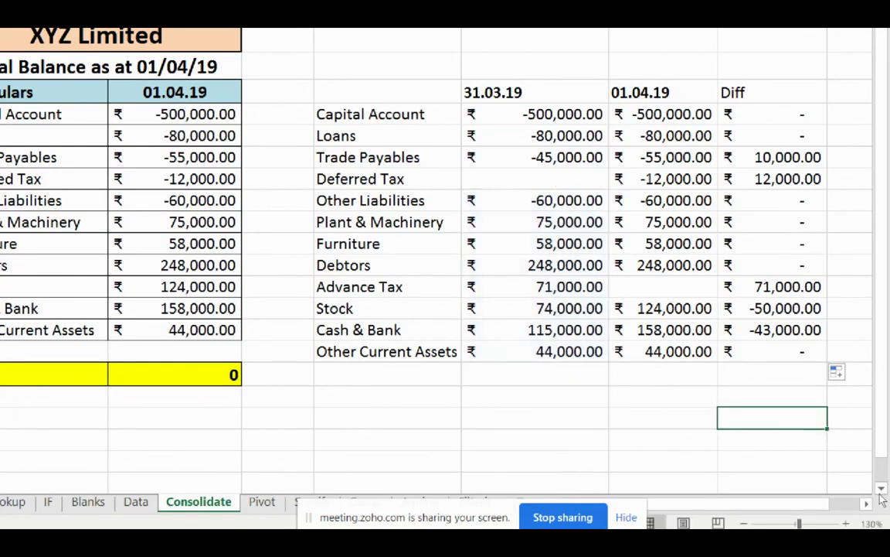
AutoSum the 31.03.19, 01.04.19 and Diff columns into row 16, each totalling zero.
{"action": "scroll", "coordinate": [696, 386], "scroll_direction": "right", "scroll_amount": 3}
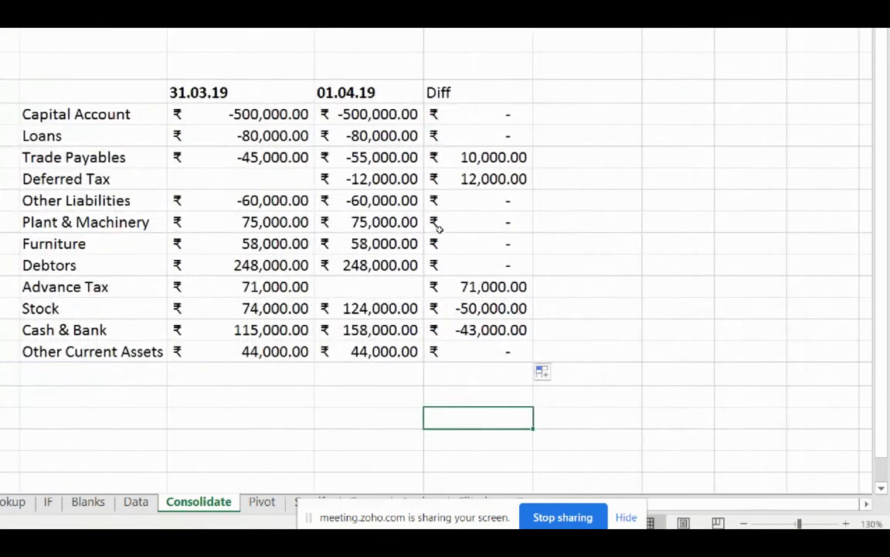
{"action": "left_click_drag", "start_coordinate": [239, 113], "coordinate": [432, 308]}
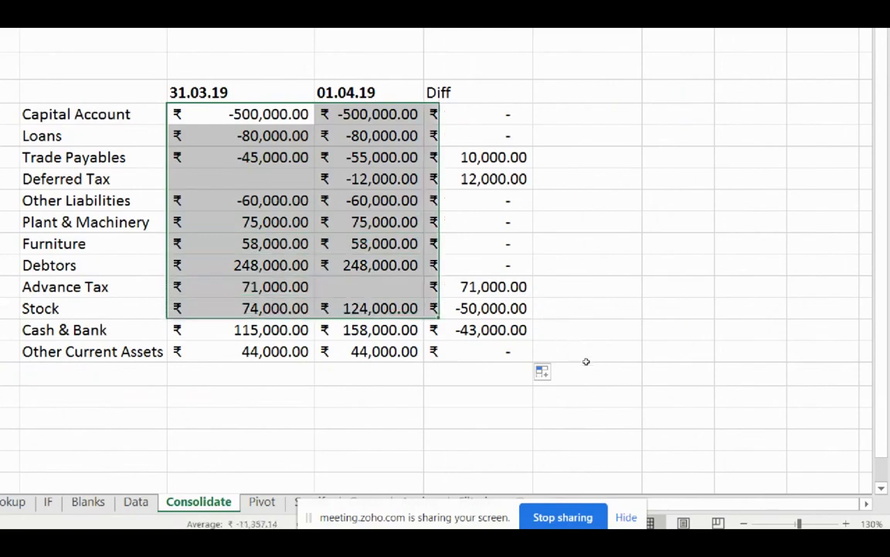
{"action": "left_click_drag", "start_coordinate": [586, 361], "coordinate": [606, 382]}
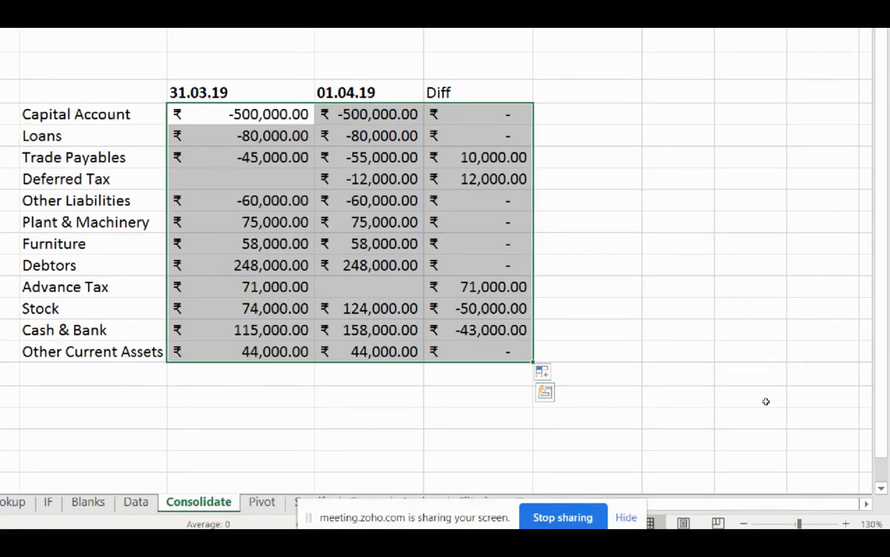
{"action": "key", "text": "alt+equal"}
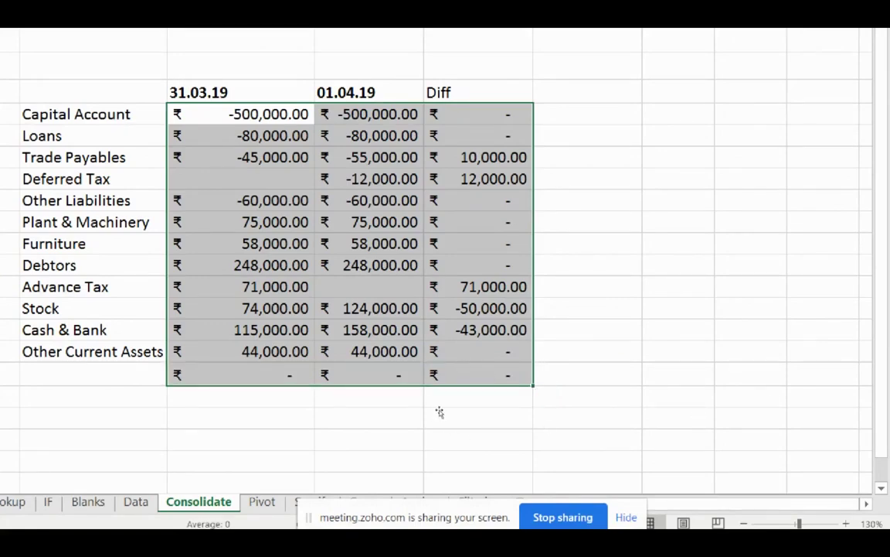
{"action": "key", "text": "ctrl+Down"}
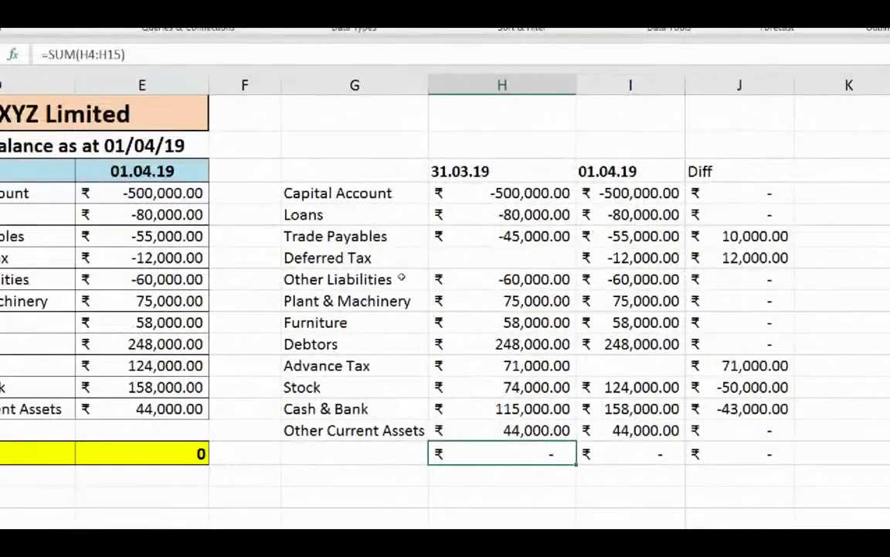
{"action": "key", "text": "shift+Right"}
{"action": "key", "text": "shift+Right"}
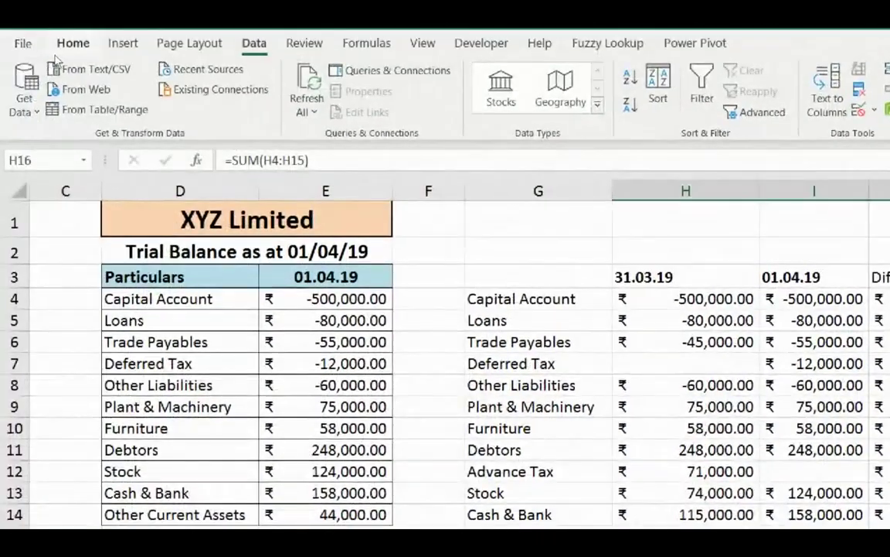
Fill the totals row H16:J16 yellow using Fill Color on the Home ribbon.
{"action": "left_click", "coordinate": [56, 50]}
{"action": "left_click", "coordinate": [249, 95]}
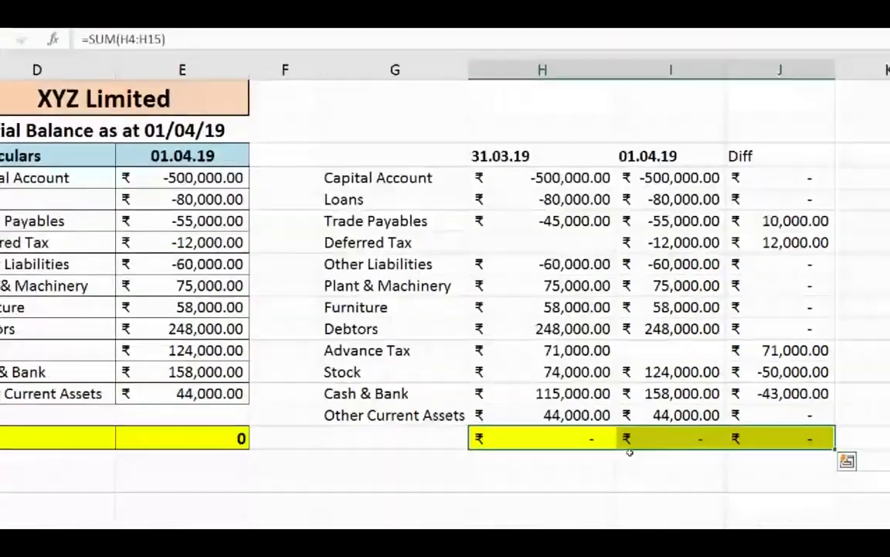
{"action": "left_click", "coordinate": [671, 503]}
Review the SUM totals in H16:J16, the column headers and the Diff column values.
{"action": "left_click", "coordinate": [495, 435]}
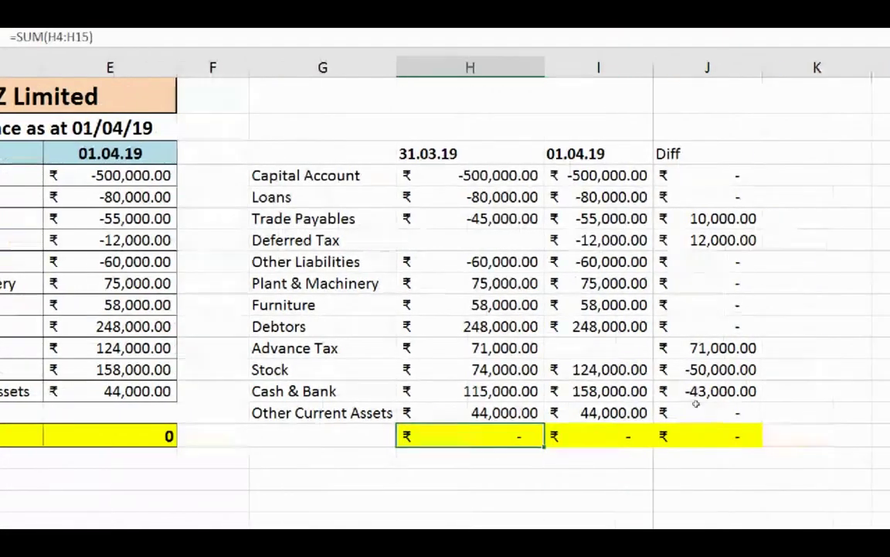
{"action": "key", "text": "Right"}
{"action": "key", "text": "Right"}
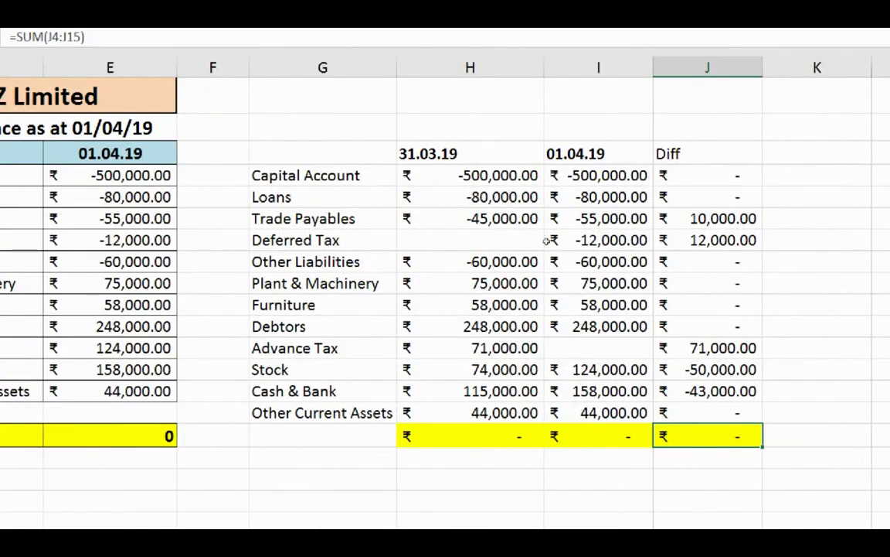
{"action": "key", "text": "ctrl+Up"}
{"action": "key", "text": "Left"}
{"action": "key", "text": "Left"}
{"action": "key", "text": "Down"}
{"action": "key", "text": "Right"}
{"action": "key", "text": "Up"}
{"action": "key", "text": "Right"}
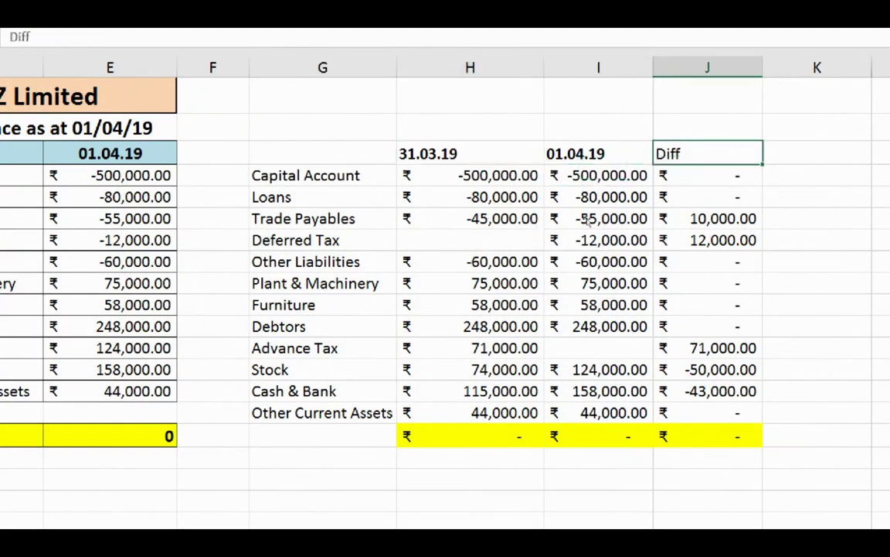
{"action": "key", "text": "Left"}
{"action": "key", "text": "Left"}
{"action": "key", "text": "shift+Right"}
{"action": "key", "text": "shift+Right"}
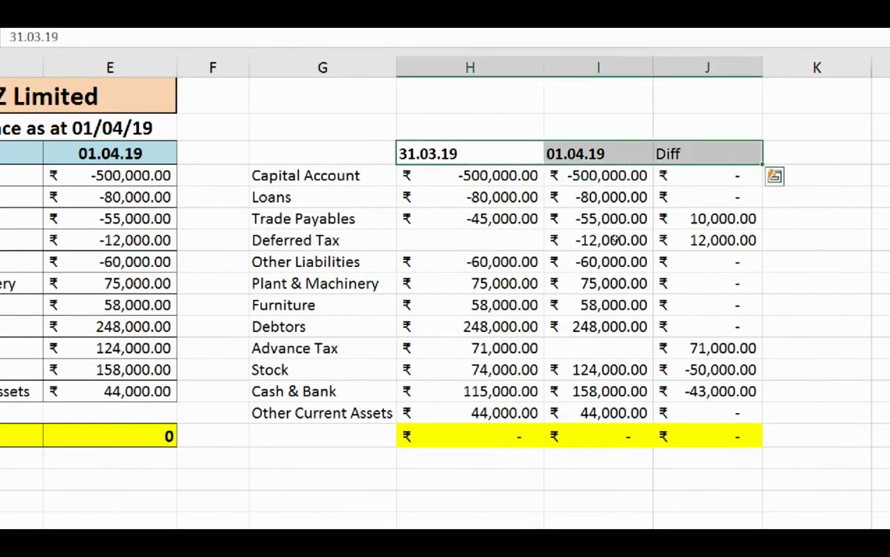
{"action": "key", "text": "Right"}
{"action": "key", "text": "Right"}
{"action": "key", "text": "Down"}
{"action": "key", "text": "Down"}
{"action": "key", "text": "Down"}
{"action": "key", "text": "Down"}
{"action": "key", "text": "Down"}
{"action": "key", "text": "Down"}
{"action": "key", "text": "Down"}
{"action": "key", "text": "Down"}
{"action": "key", "text": "Down"}
{"action": "key", "text": "Down"}
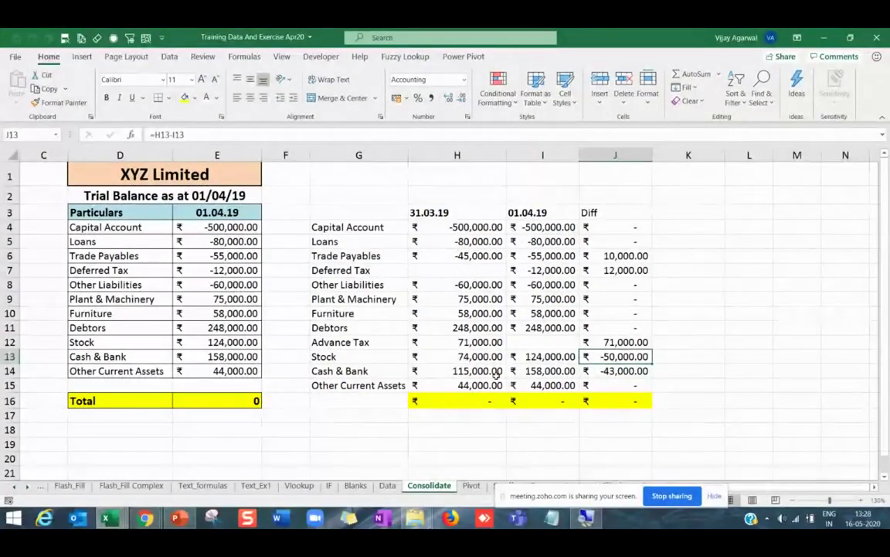
{"action": "left_click", "coordinate": [179, 518]}
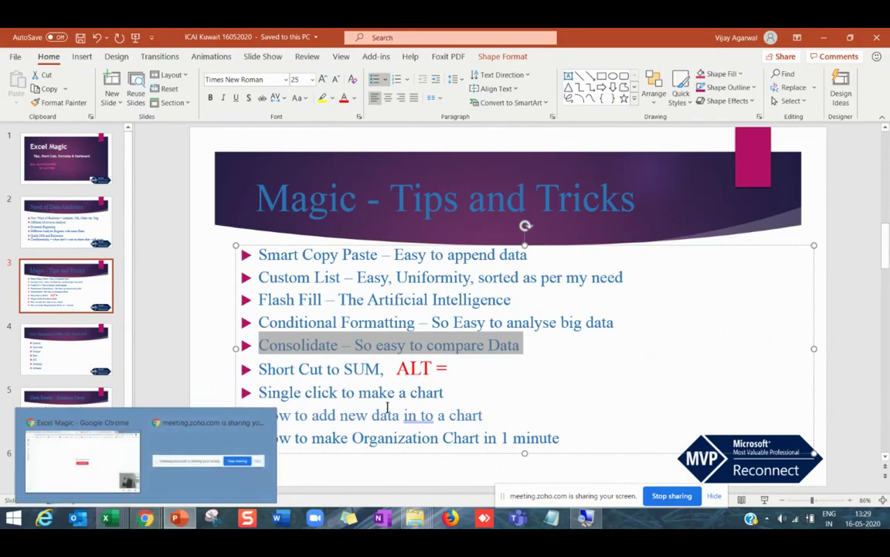
{"action": "left_click", "coordinate": [388, 407]}
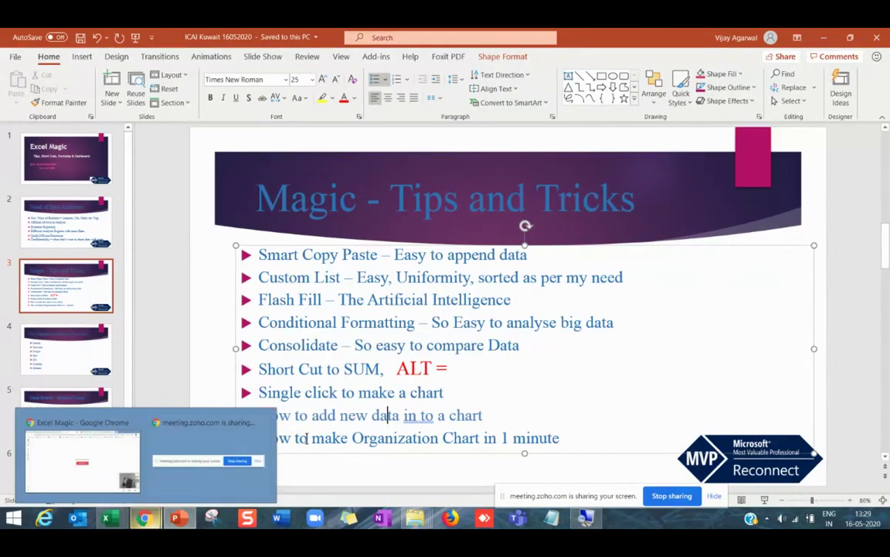
{"action": "left_click", "coordinate": [397, 369]}
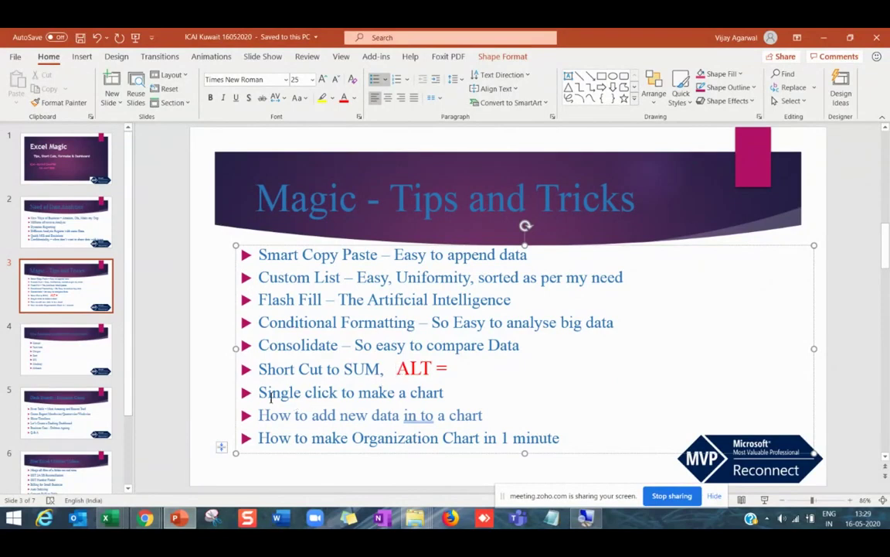
{"action": "left_click_drag", "start_coordinate": [258, 392], "coordinate": [445, 392]}
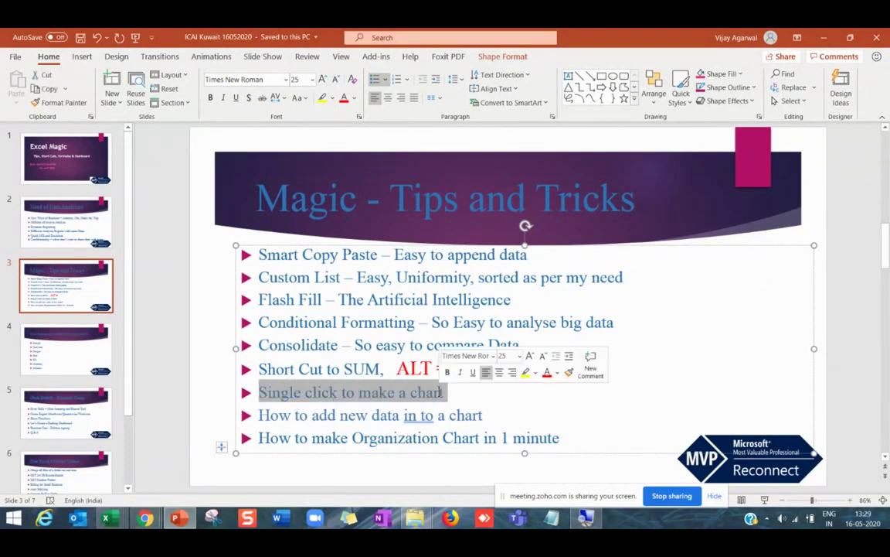
{"action": "mouse_move", "coordinate": [106, 518]}
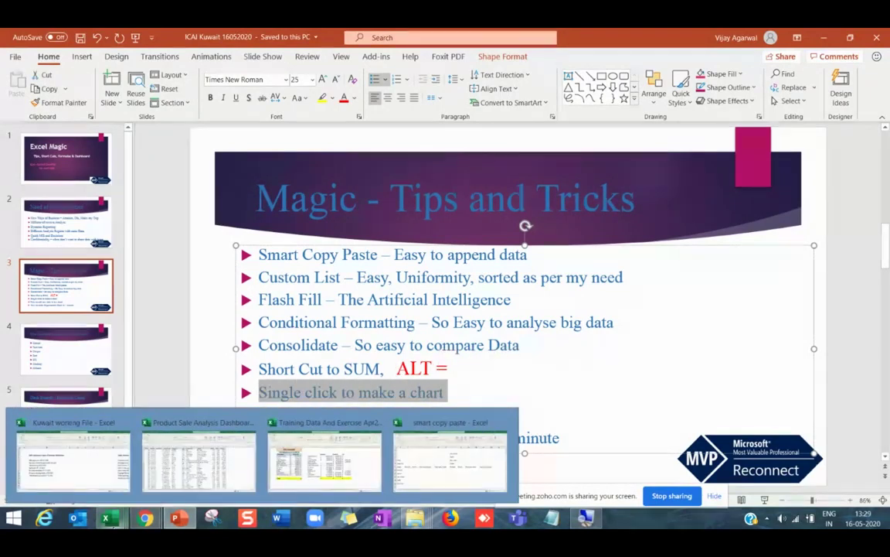
{"action": "left_click", "coordinate": [290, 468]}
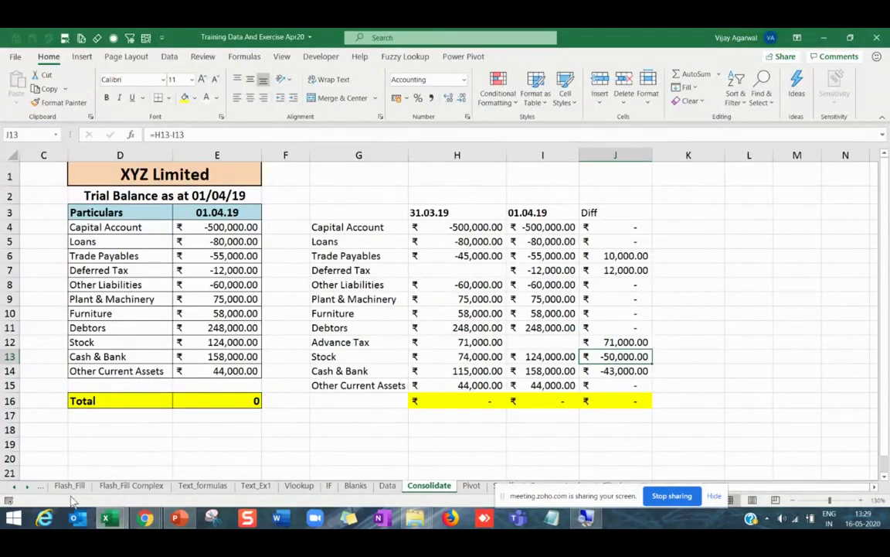
Switch to the Condtional Format sheet and scroll right to the Fruits table.
{"action": "left_click", "coordinate": [12, 493]}
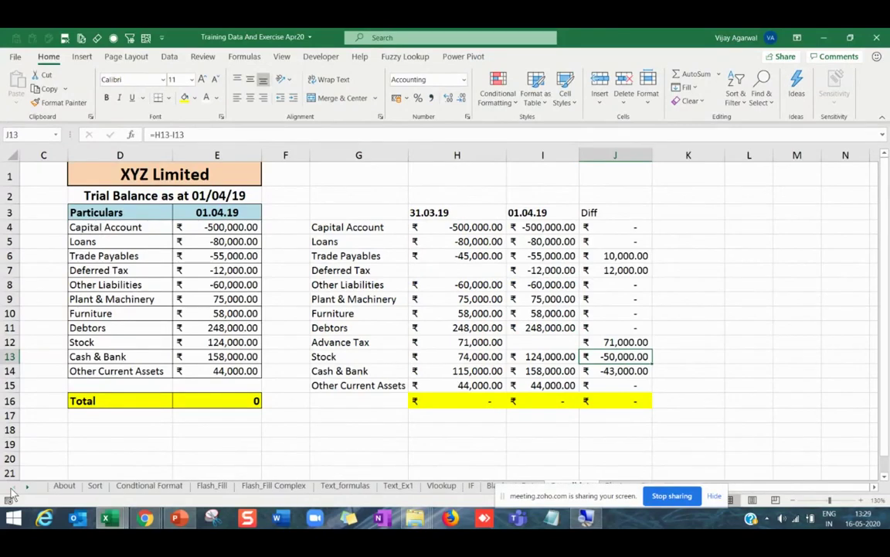
{"action": "left_click", "coordinate": [124, 489]}
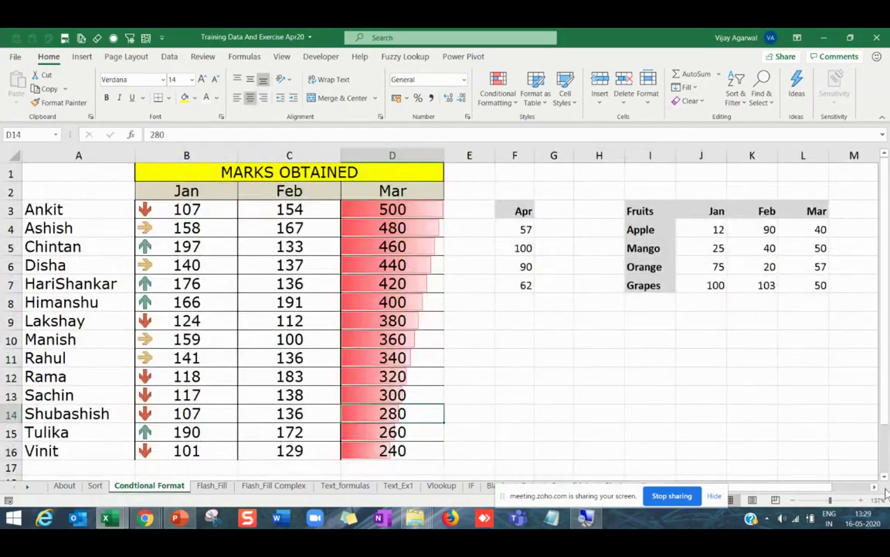
{"action": "scroll", "coordinate": [856, 495], "scroll_direction": "right", "scroll_amount": 4}
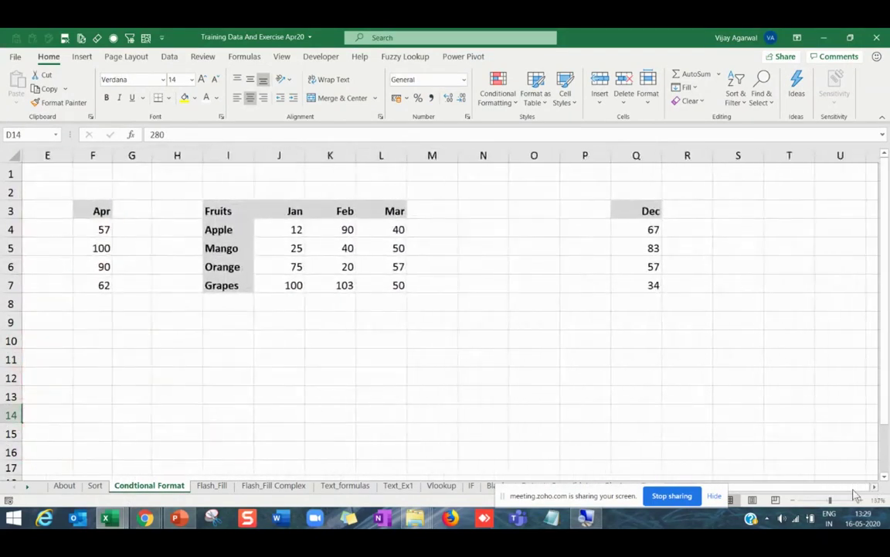
{"action": "left_click", "coordinate": [497, 413]}
Select the Fruits sales table I3:L7, headers included, as the chart data.
{"action": "left_click_drag", "start_coordinate": [236, 213], "coordinate": [376, 285]}
{"action": "left_click", "coordinate": [311, 251]}
{"action": "left_click", "coordinate": [301, 226]}
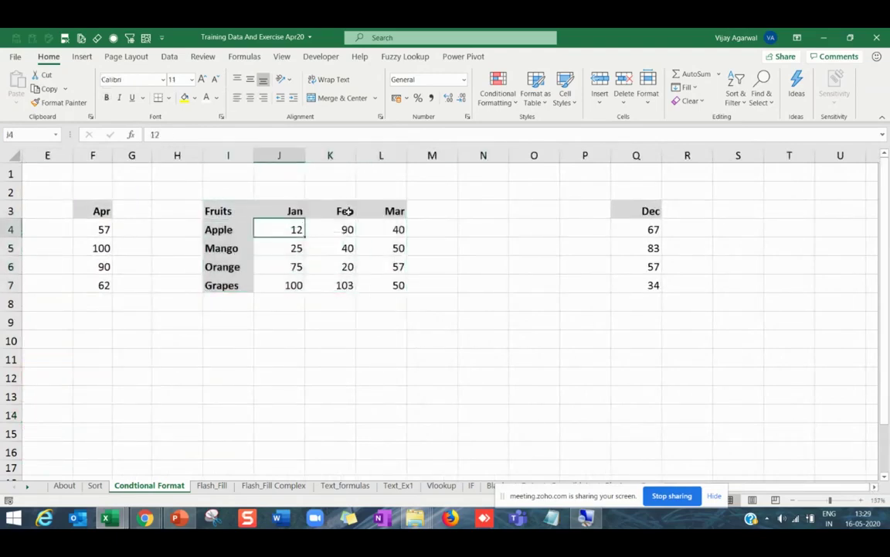
{"action": "left_click", "coordinate": [384, 214]}
{"action": "left_click", "coordinate": [387, 247]}
{"action": "left_click", "coordinate": [392, 285]}
{"action": "left_click_drag", "start_coordinate": [246, 214], "coordinate": [371, 290]}
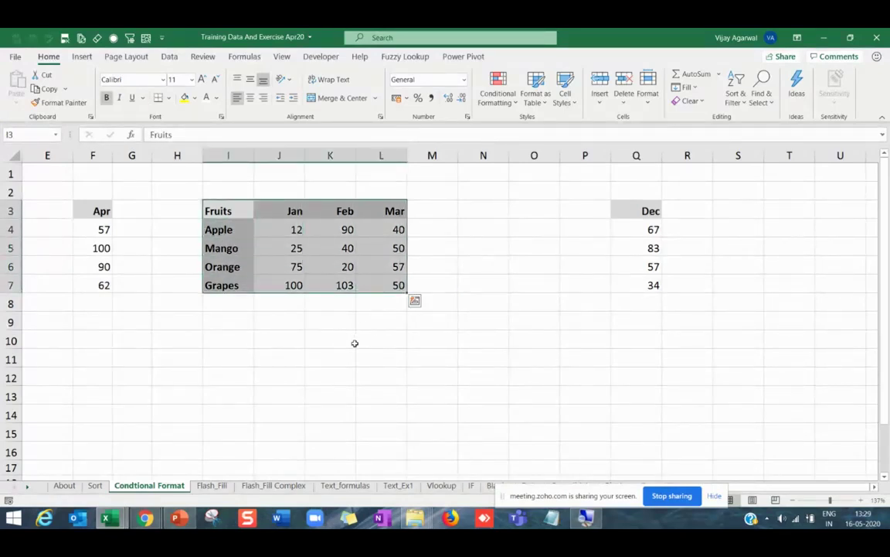
{"action": "left_click", "coordinate": [367, 402]}
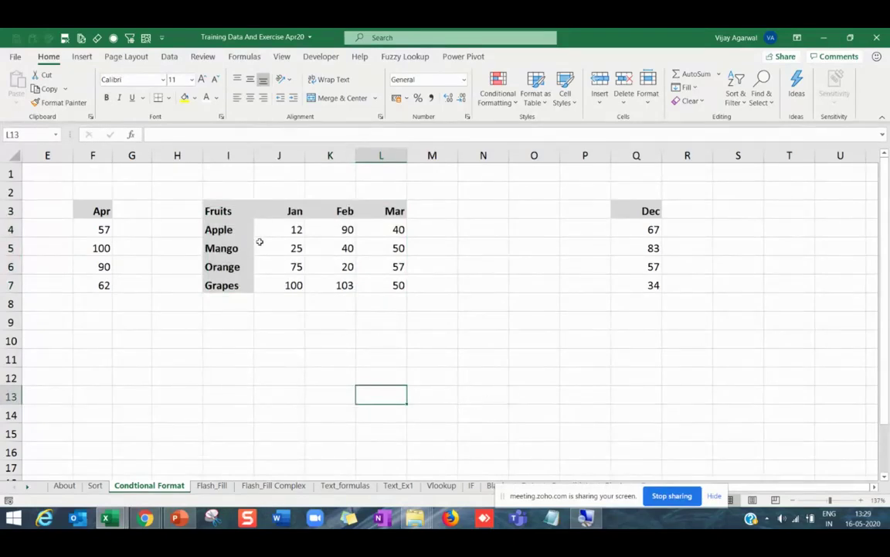
{"action": "left_click_drag", "start_coordinate": [231, 213], "coordinate": [368, 277]}
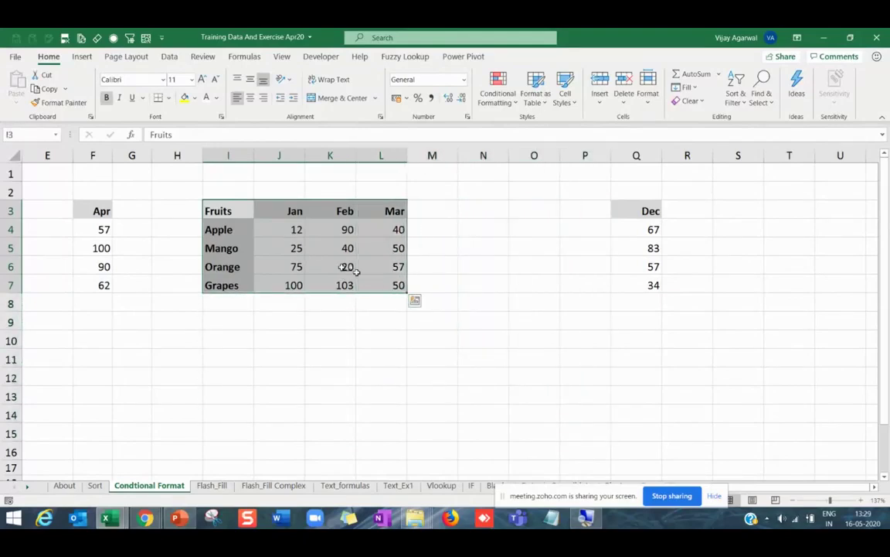
{"action": "left_click", "coordinate": [83, 58]}
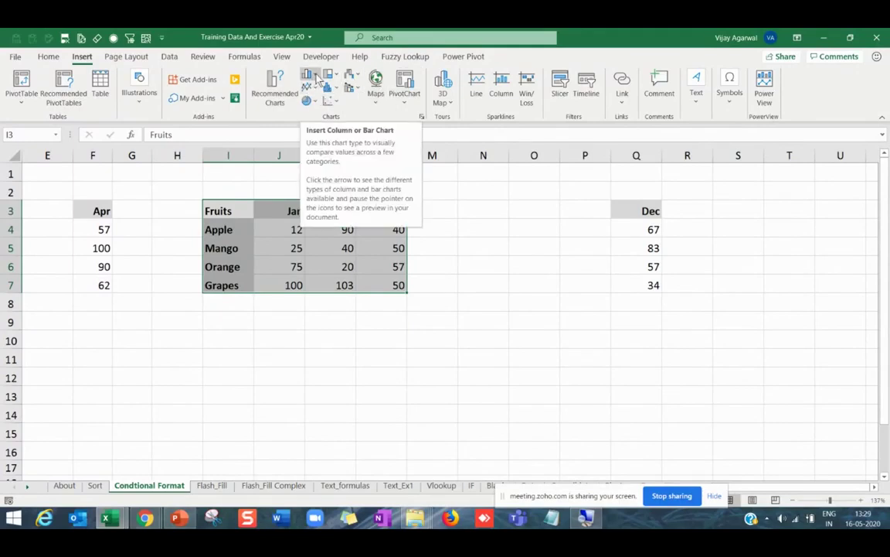
{"action": "left_click", "coordinate": [316, 76]}
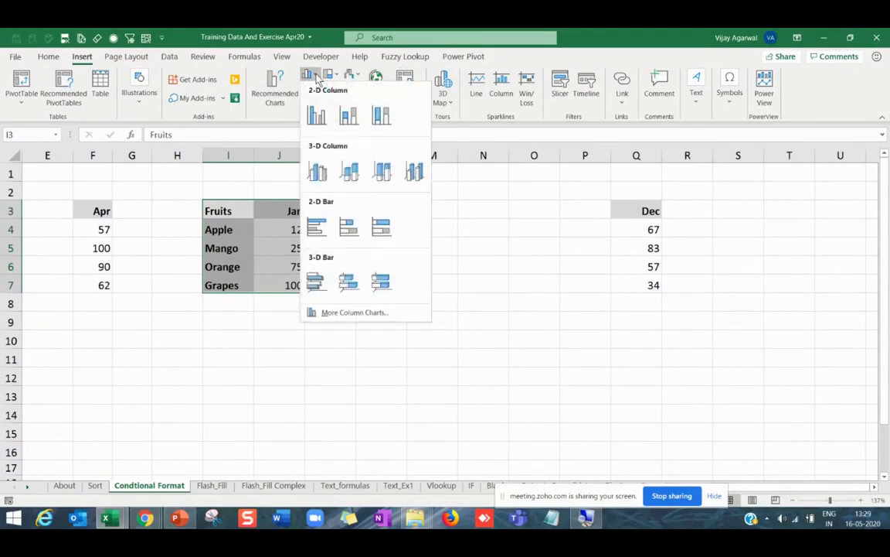
{"action": "left_click", "coordinate": [316, 117]}
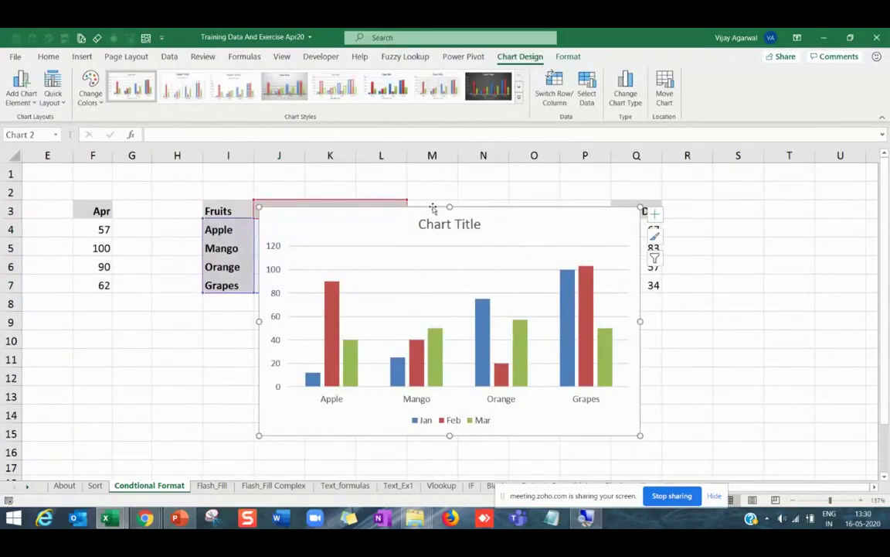
{"action": "left_click_drag", "start_coordinate": [433, 208], "coordinate": [558, 204]}
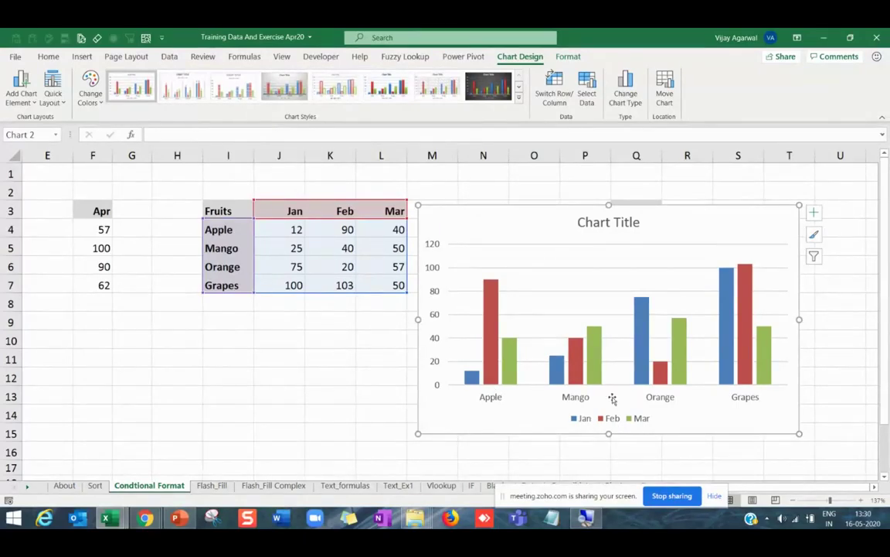
{"action": "left_click", "coordinate": [554, 86]}
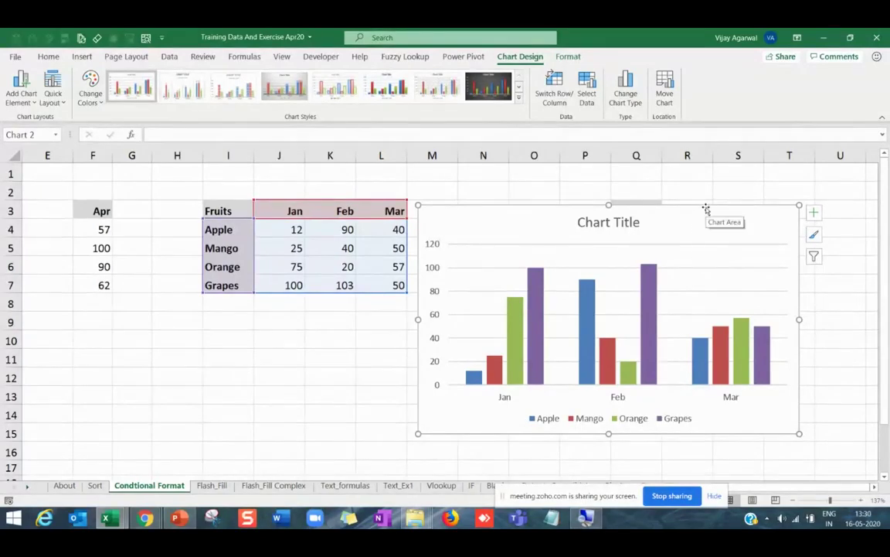
{"action": "key", "text": "Delete"}
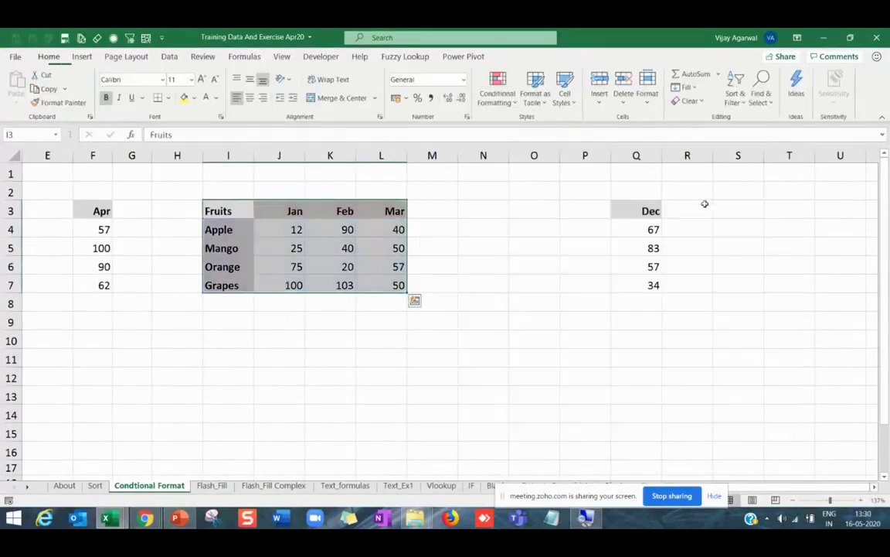
{"action": "left_click", "coordinate": [412, 283]}
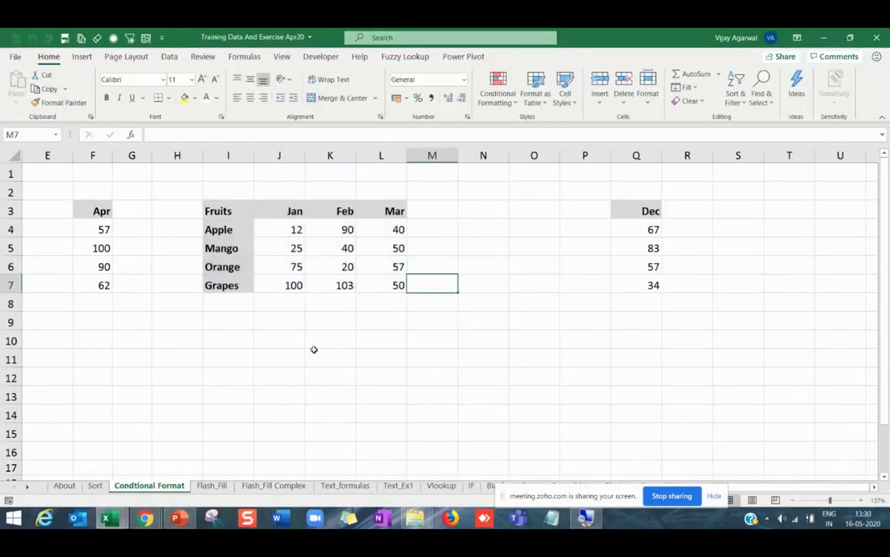
{"action": "left_click", "coordinate": [245, 362]}
{"action": "left_click_drag", "start_coordinate": [242, 211], "coordinate": [386, 292]}
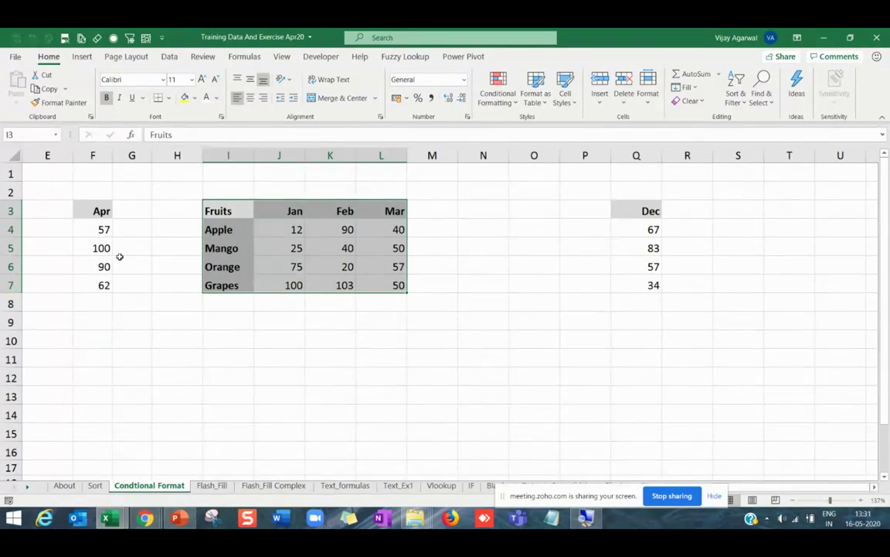
Type the note 'ALT + F1' into empty cell J11 below the fruit table.
{"action": "left_click", "coordinate": [248, 263]}
{"action": "left_click", "coordinate": [330, 250]}
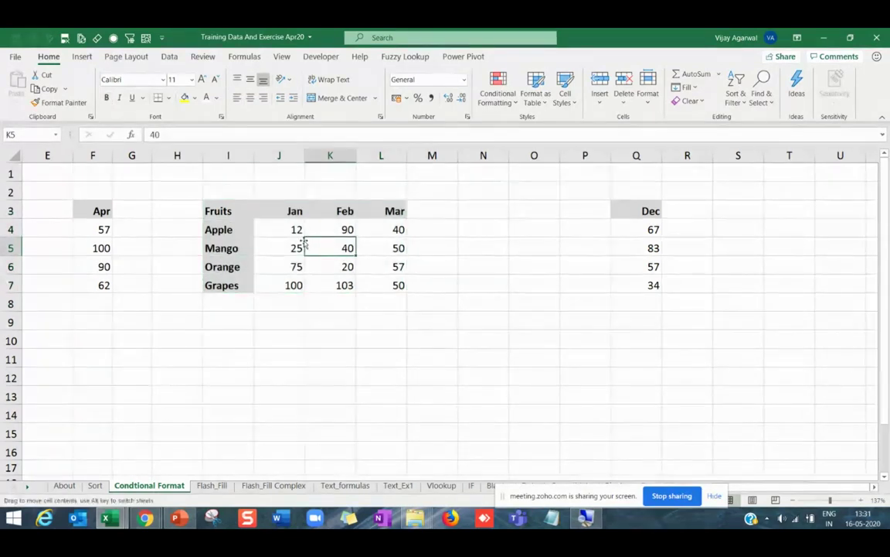
{"action": "left_click", "coordinate": [398, 250]}
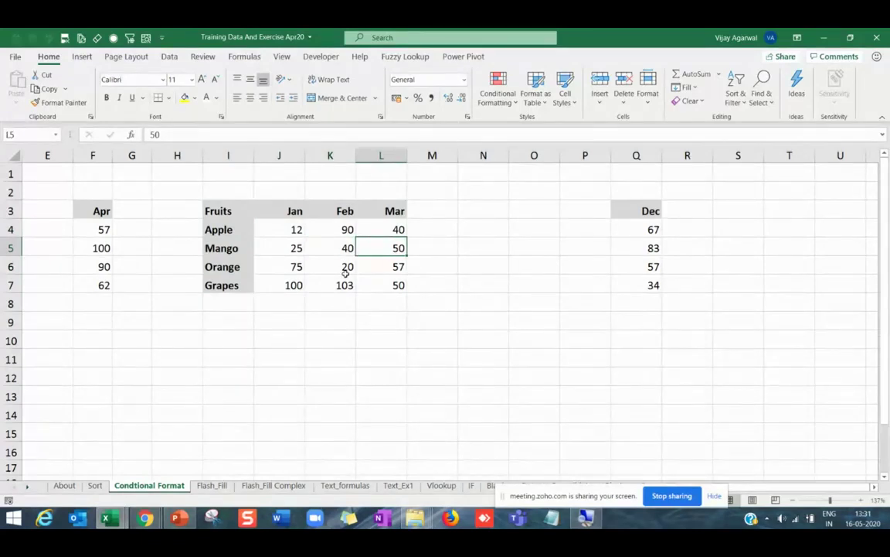
{"action": "key", "text": "Down"}
{"action": "left_click", "coordinate": [260, 359]}
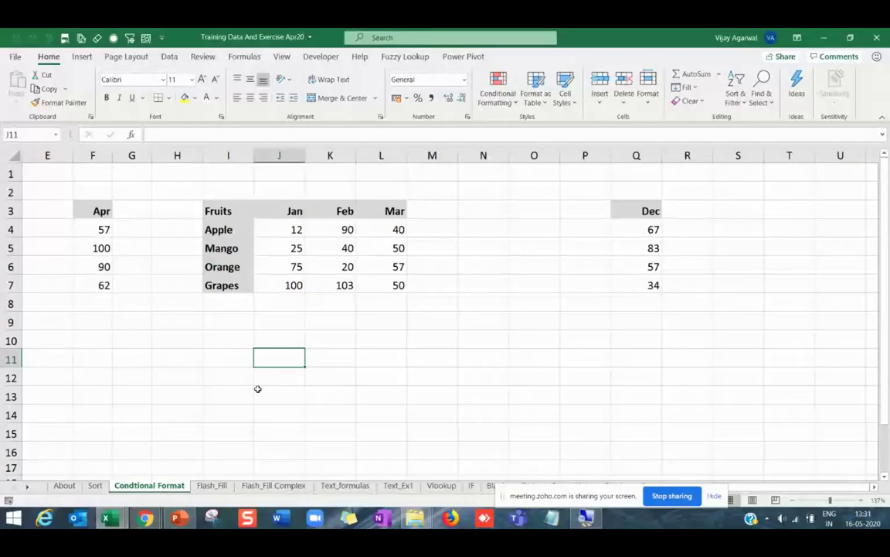
{"action": "type", "text": "ALT + F"}
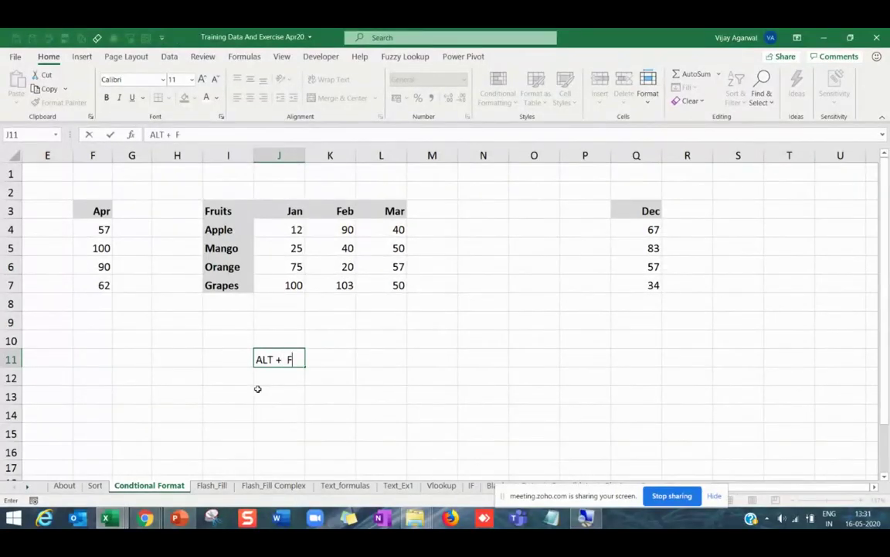
{"action": "type", "text": "1"}
{"action": "key", "text": "Return"}
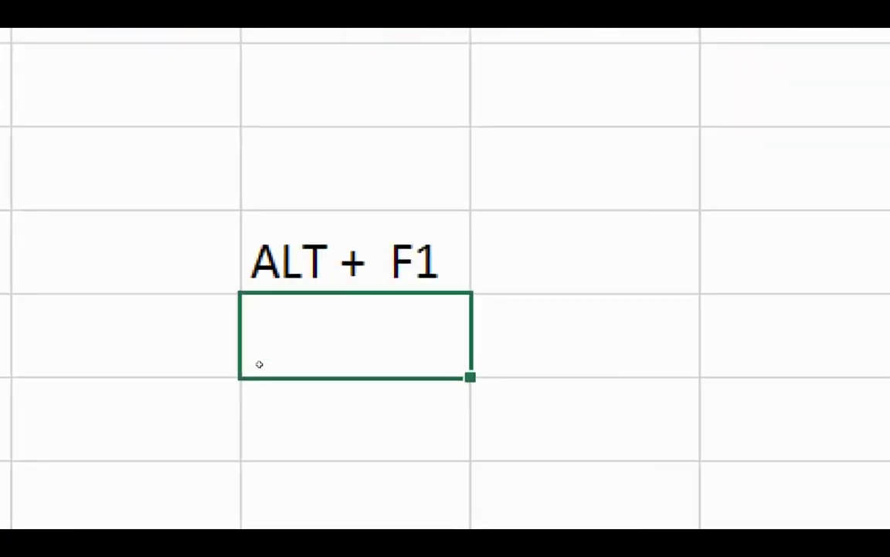
{"action": "key", "text": "Up"}
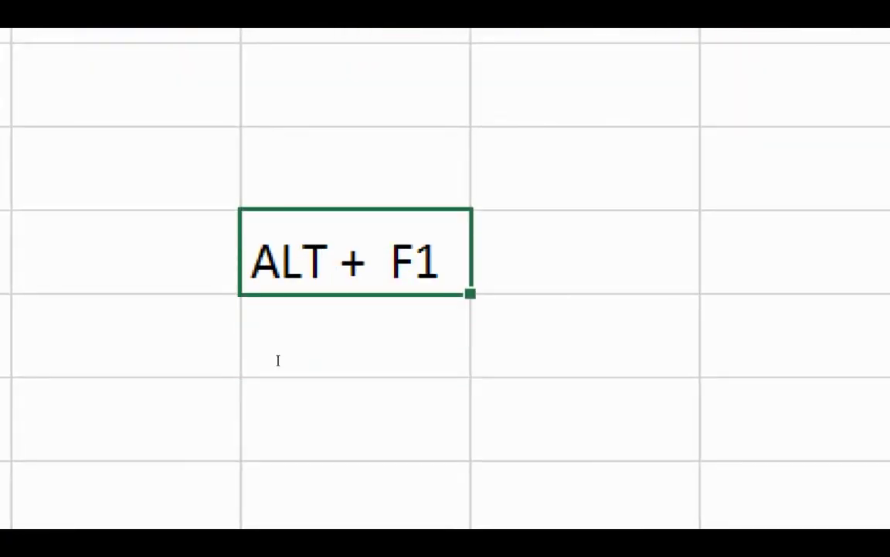
{"action": "double_click", "coordinate": [258, 359]}
{"action": "left_click_drag", "start_coordinate": [258, 359], "coordinate": [316, 359]}
{"action": "key", "text": "Escape"}
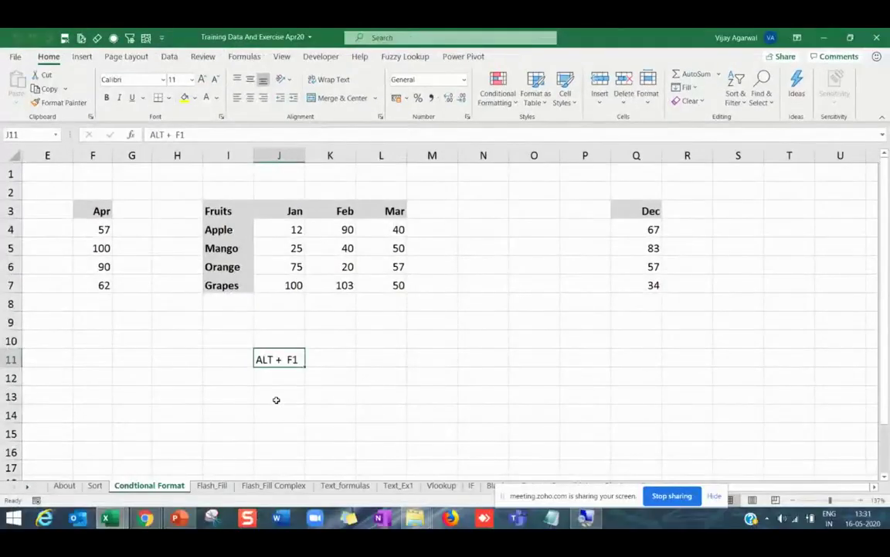
Insert a quick column chart of the fruit table, reposition it, then delete it.
{"action": "left_click_drag", "start_coordinate": [223, 211], "coordinate": [371, 290]}
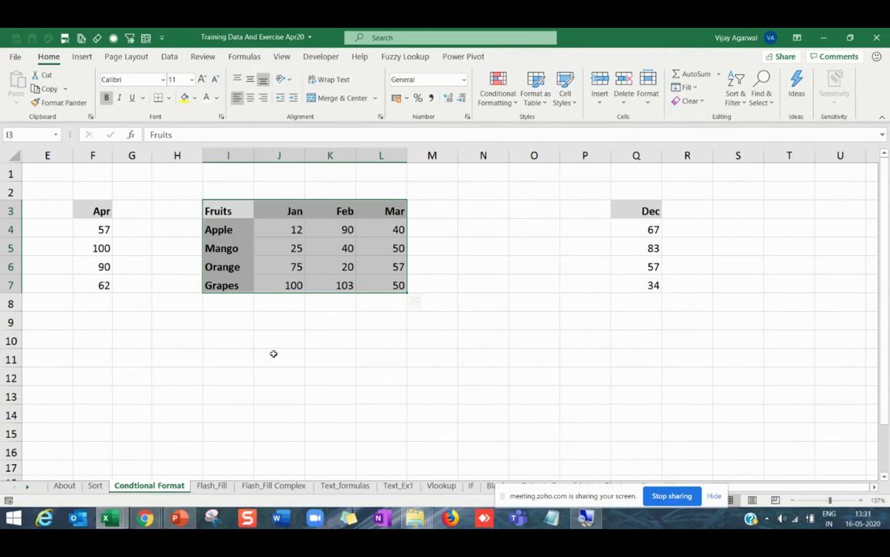
{"action": "left_click", "coordinate": [294, 267]}
{"action": "left_click", "coordinate": [332, 268]}
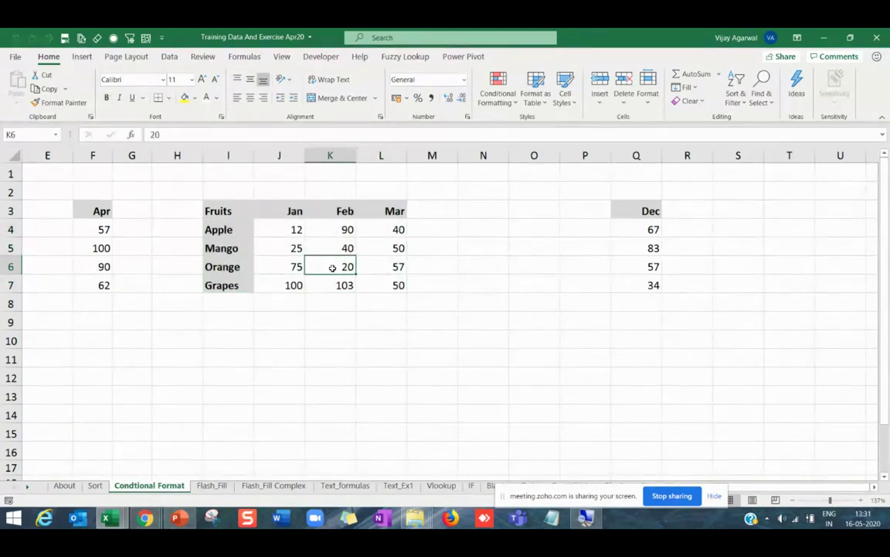
{"action": "key", "text": "alt+F1"}
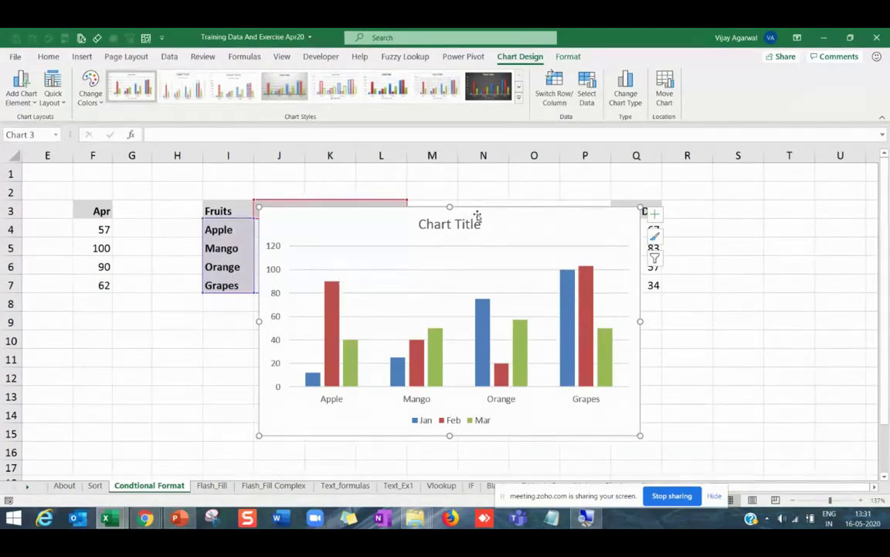
{"action": "left_click_drag", "start_coordinate": [477, 214], "coordinate": [640, 180]}
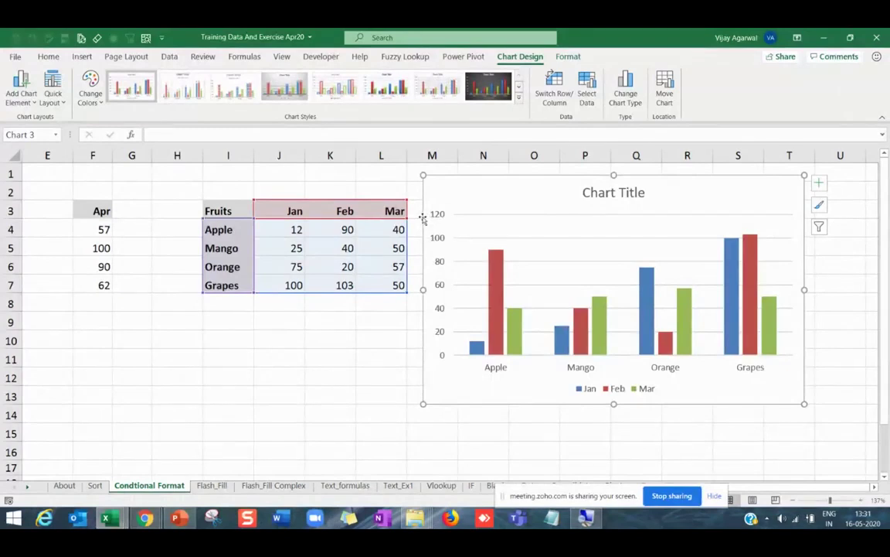
{"action": "left_click_drag", "start_coordinate": [423, 219], "coordinate": [421, 219]}
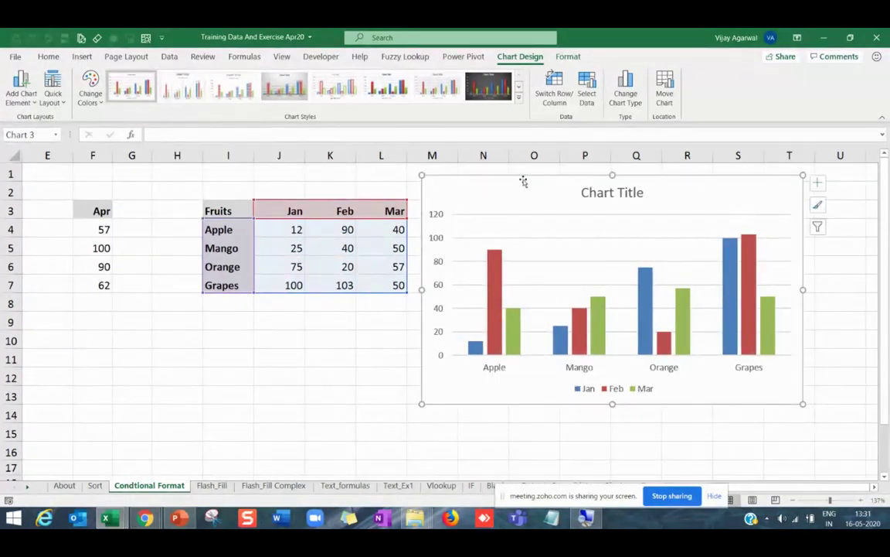
{"action": "left_click", "coordinate": [238, 212]}
{"action": "left_click", "coordinate": [576, 177]}
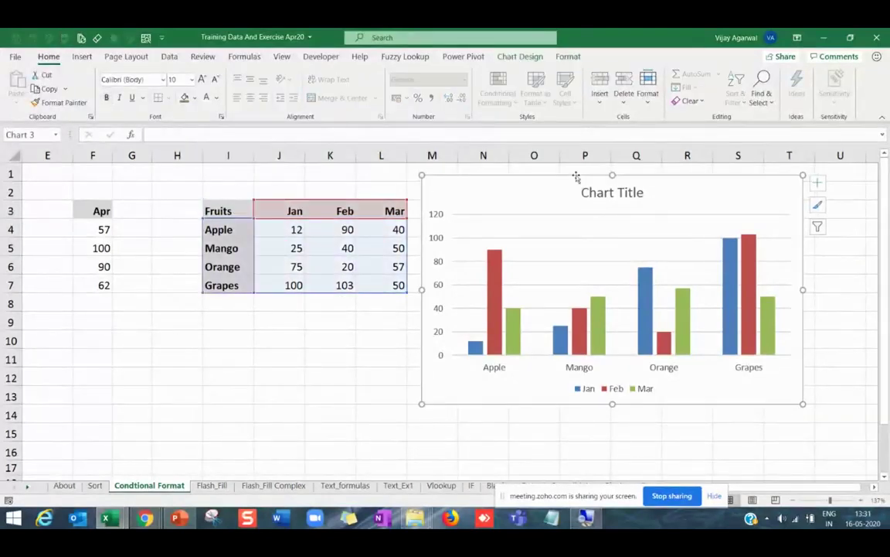
{"action": "key", "text": "Delete"}
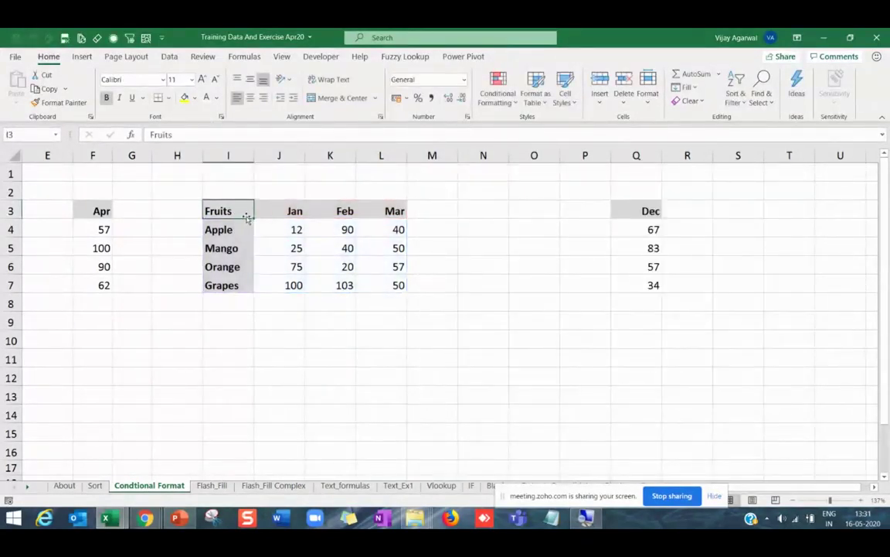
Clear the Fruits header in I3 and insert a new quick column chart of the table.
{"action": "key", "text": "Delete"}
{"action": "left_click", "coordinate": [280, 247]}
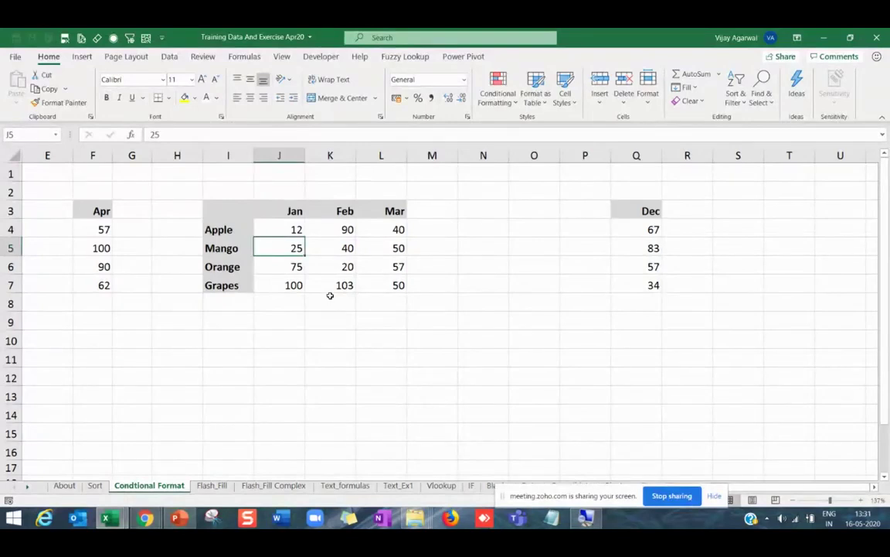
{"action": "key", "text": "ctrl+a"}
{"action": "key", "text": "alt+F1"}
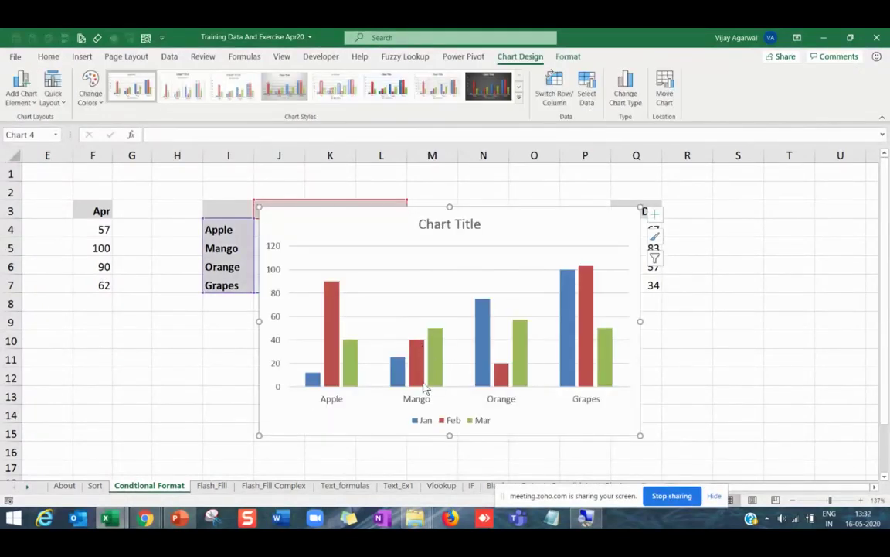
{"action": "left_click_drag", "start_coordinate": [482, 212], "coordinate": [713, 303]}
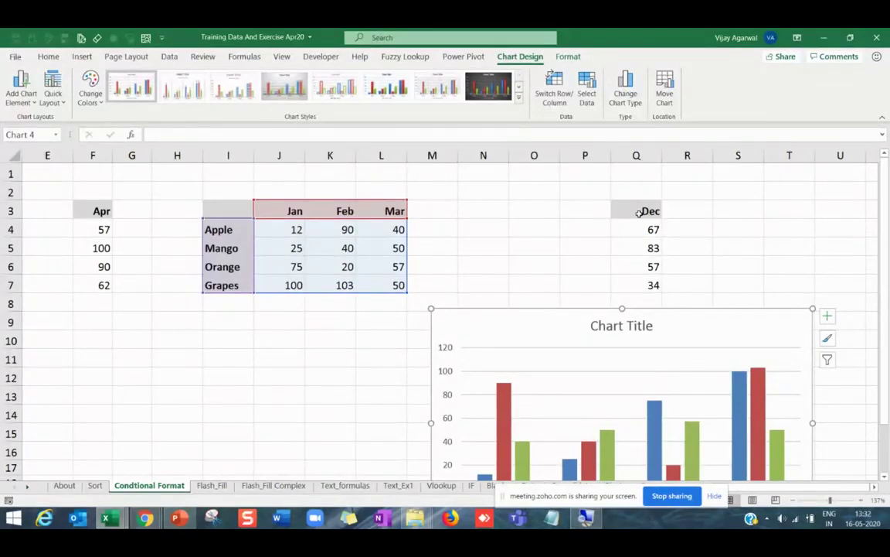
Switch the chart's rows and columns so bars group by month, placing it over columns H–O.
{"action": "left_click_drag", "start_coordinate": [588, 310], "coordinate": [516, 236]}
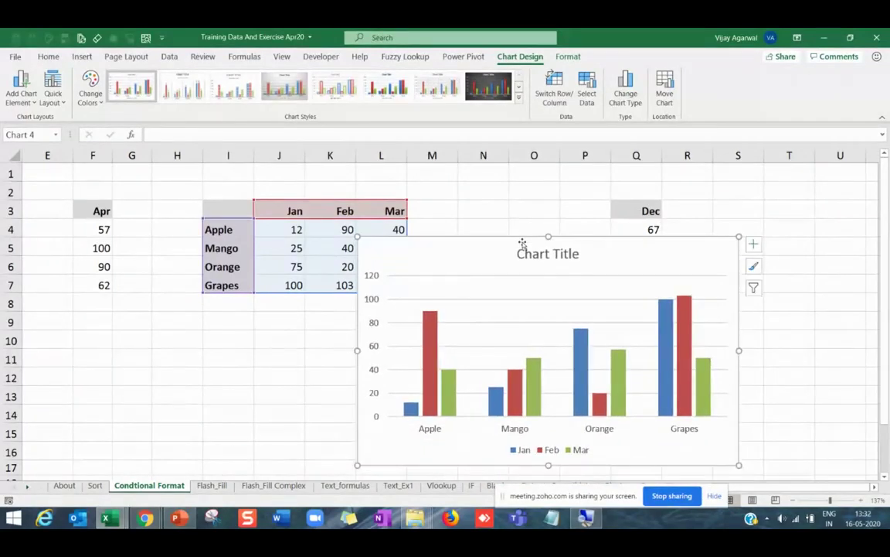
{"action": "left_click", "coordinate": [552, 89]}
{"action": "left_click_drag", "start_coordinate": [500, 241], "coordinate": [301, 191]}
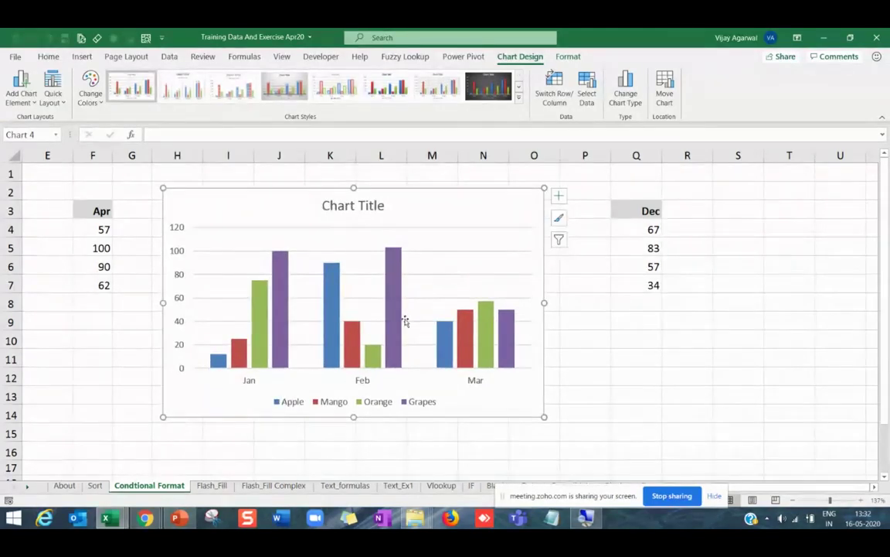
{"action": "left_click_drag", "start_coordinate": [616, 210], "coordinate": [636, 276]}
Add the Dec figures from Q3:Q7 to the chart as a new month group.
{"action": "key", "text": "ctrl+c"}
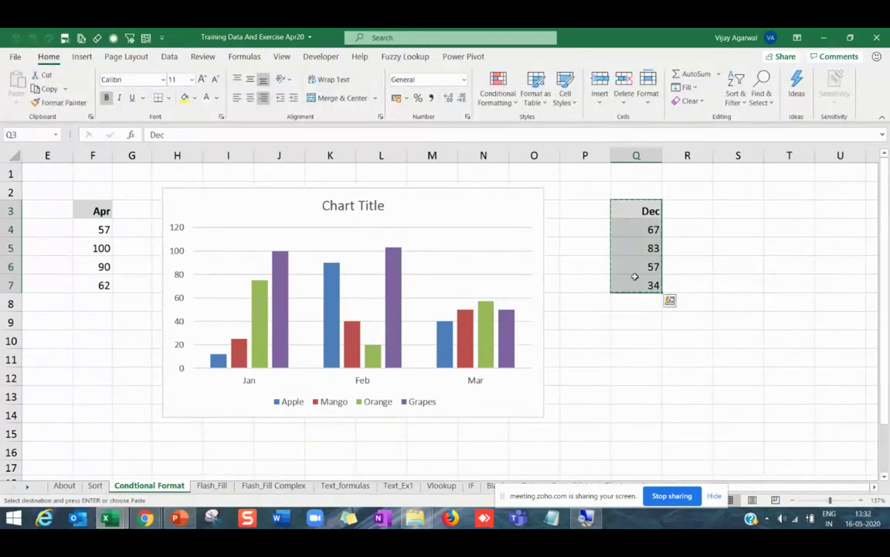
{"action": "left_click_drag", "start_coordinate": [445, 193], "coordinate": [480, 211]}
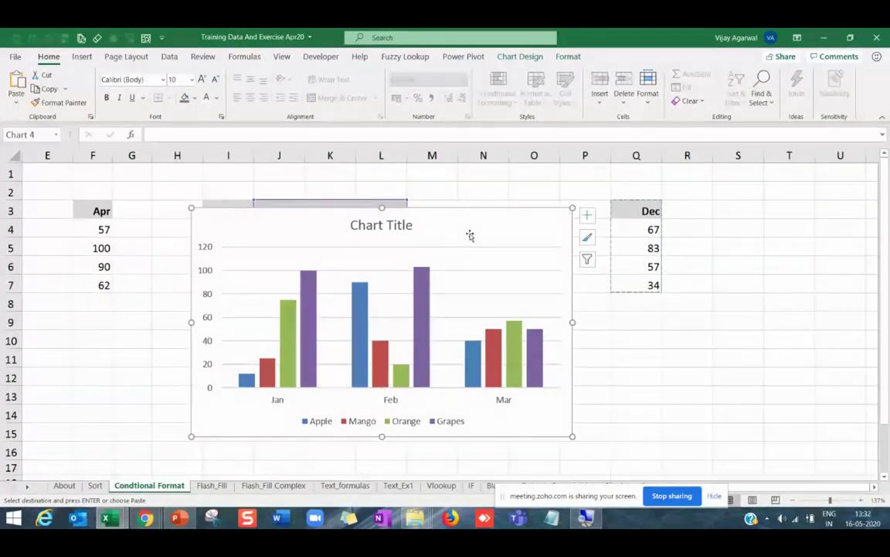
{"action": "key", "text": "ctrl+v"}
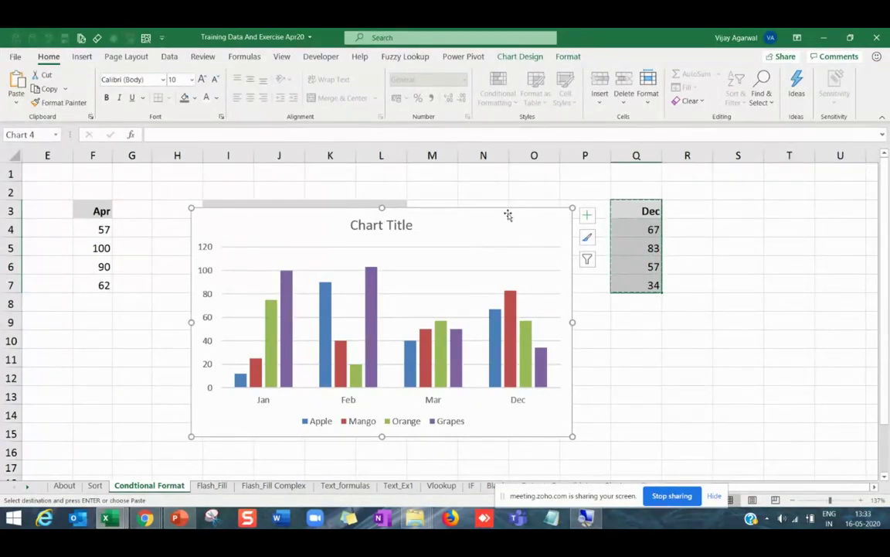
{"action": "left_click_drag", "start_coordinate": [500, 210], "coordinate": [555, 210]}
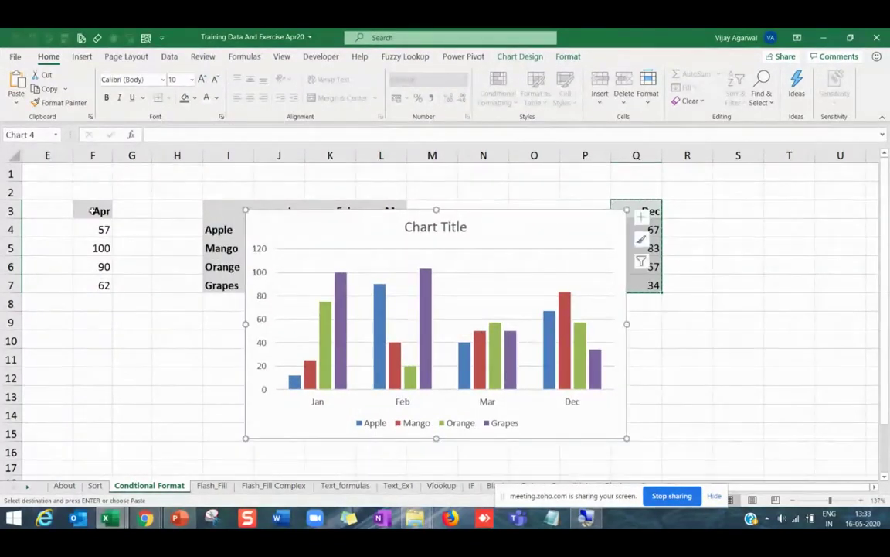
Try pasting the Apr column F3:F7 into the chart, undo it, and delete the chart.
{"action": "left_click_drag", "start_coordinate": [96, 210], "coordinate": [103, 286]}
{"action": "key", "text": "ctrl+c"}
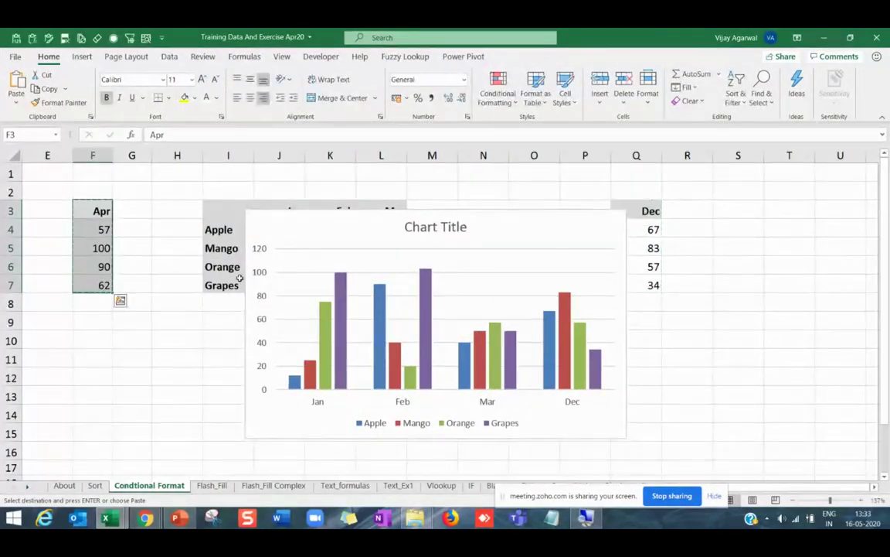
{"action": "left_click", "coordinate": [495, 244]}
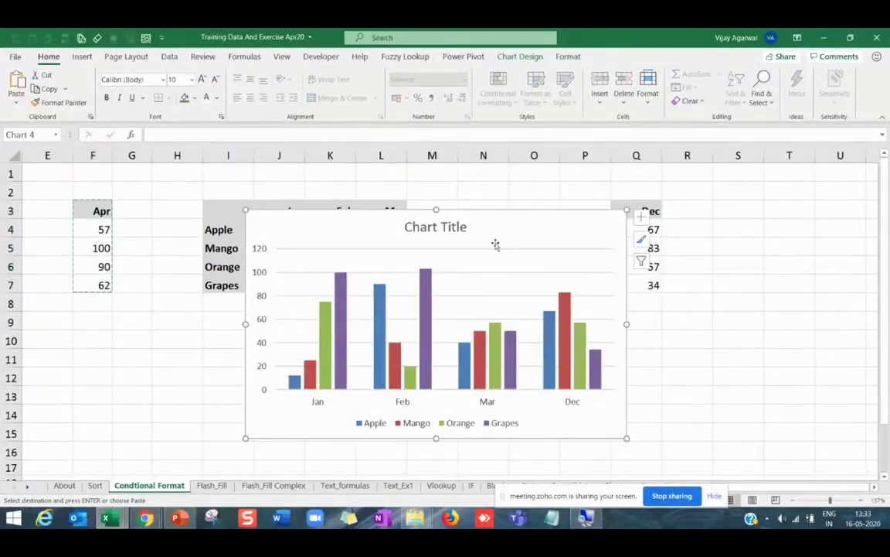
{"action": "key", "text": "ctrl+v"}
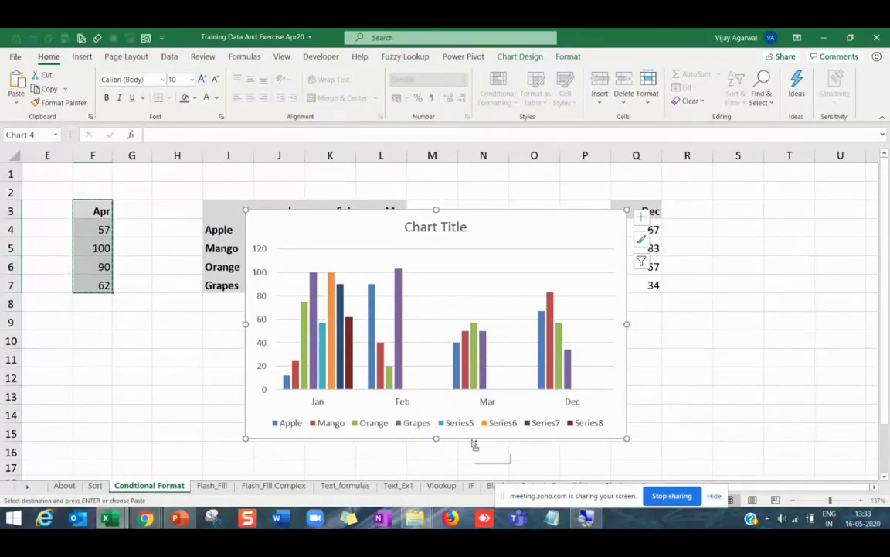
{"action": "key", "text": "ctrl+z"}
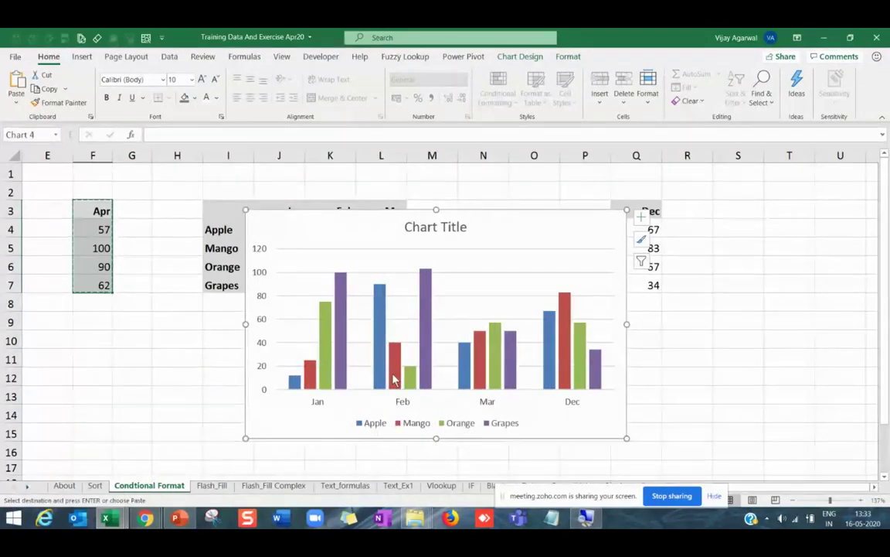
{"action": "key", "text": "Escape"}
{"action": "key", "text": "Delete"}
Select the fruit names with the Jan, Mar and Dec columns (I3:J7, L3:L7, Q3:Q7).
{"action": "left_click", "coordinate": [361, 302]}
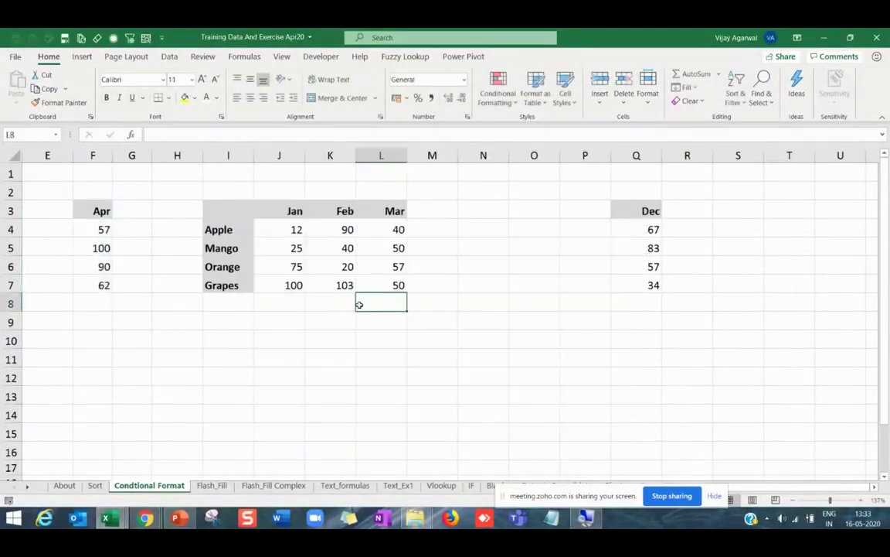
{"action": "left_click_drag", "start_coordinate": [240, 210], "coordinate": [280, 284]}
{"action": "left_click_drag", "start_coordinate": [394, 210], "coordinate": [395, 281], "text": "ctrl"}
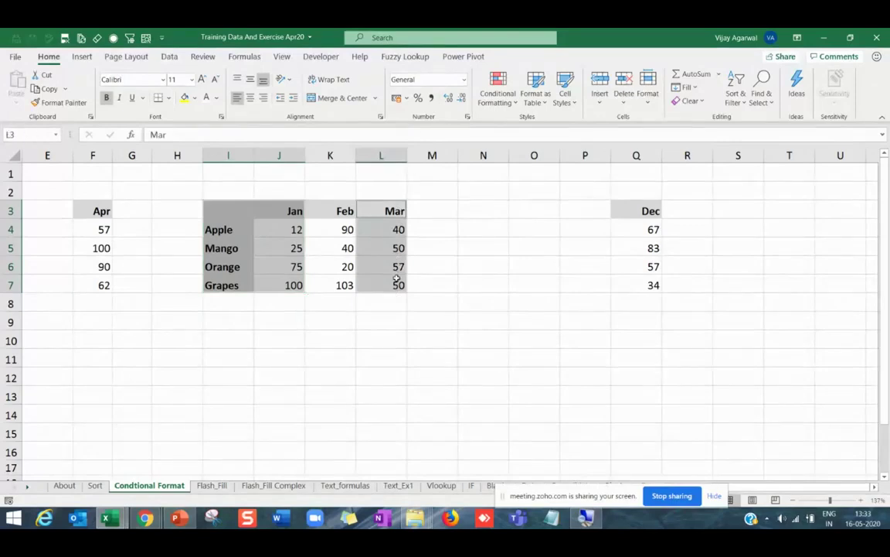
{"action": "left_click_drag", "start_coordinate": [636, 211], "coordinate": [635, 285], "text": "ctrl"}
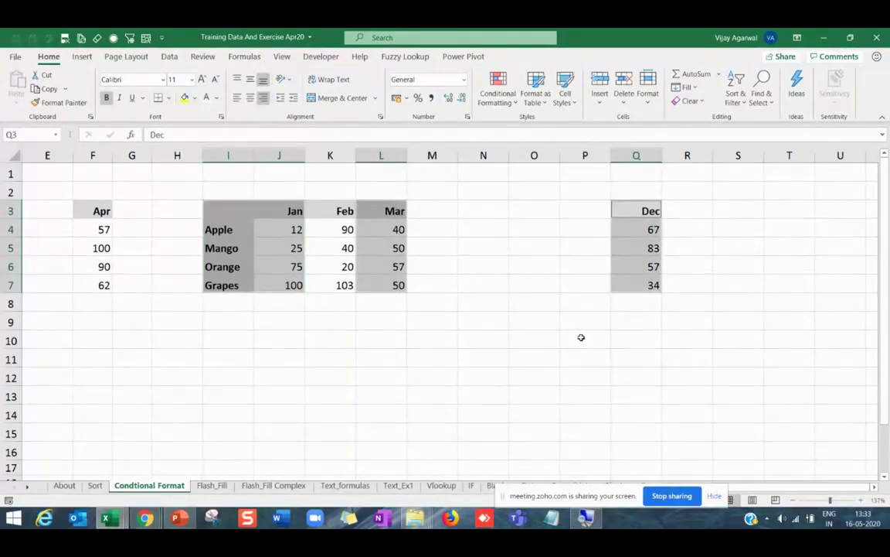
{"action": "left_click", "coordinate": [389, 267]}
{"action": "left_click_drag", "start_coordinate": [228, 213], "coordinate": [274, 279]}
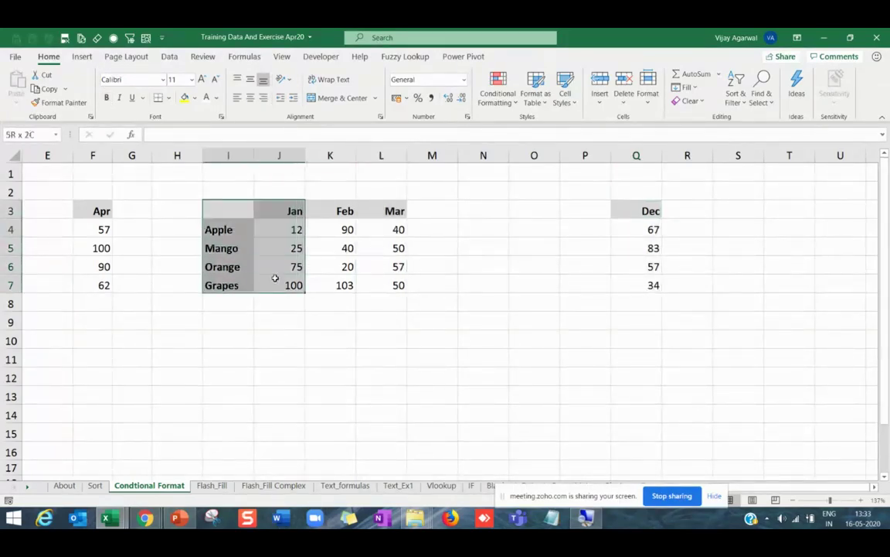
{"action": "left_click_drag", "start_coordinate": [387, 211], "coordinate": [397, 285], "text": "ctrl"}
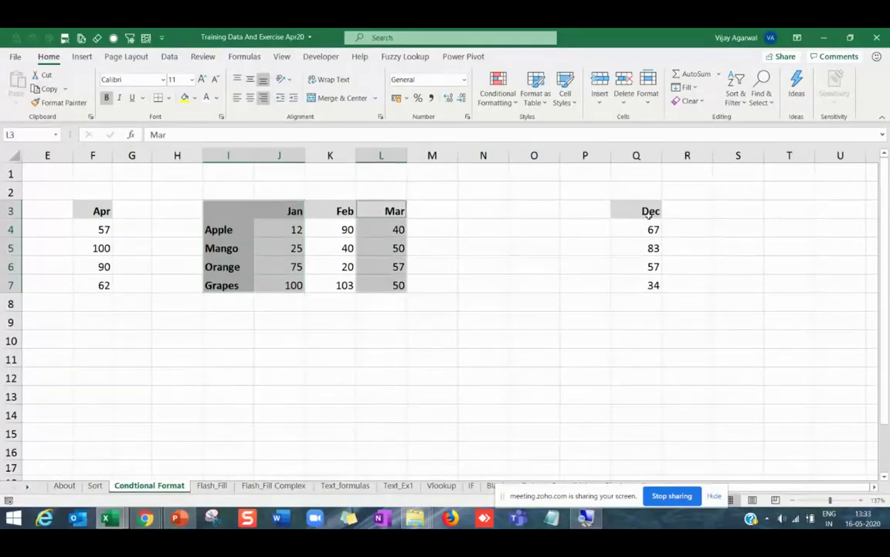
{"action": "left_click_drag", "start_coordinate": [648, 215], "coordinate": [647, 283], "text": "ctrl"}
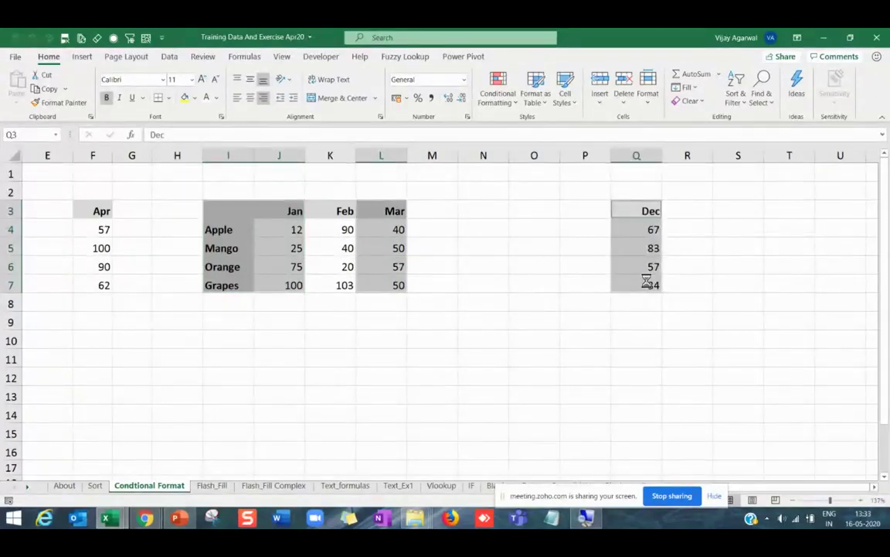
Insert a column chart of that selection grouped by month and move it off the Dec figures.
{"action": "key", "text": "alt+F1"}
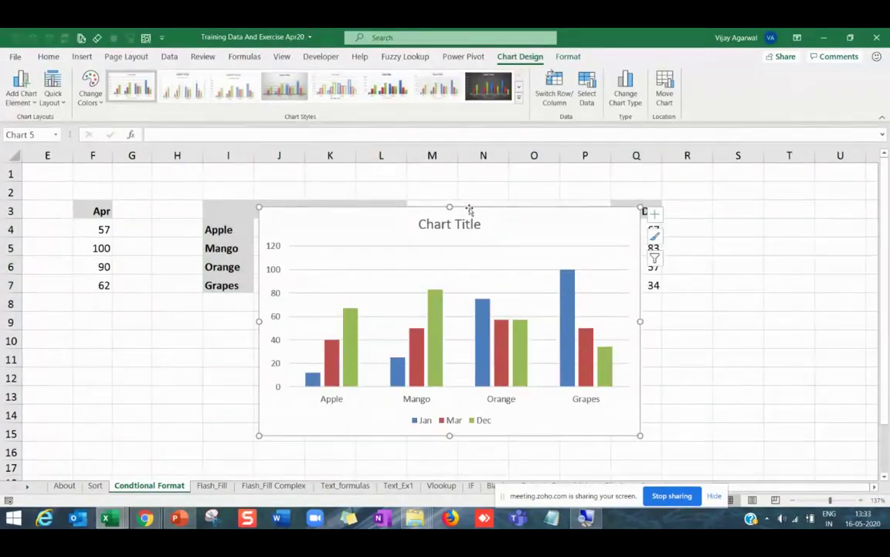
{"action": "left_click", "coordinate": [554, 87]}
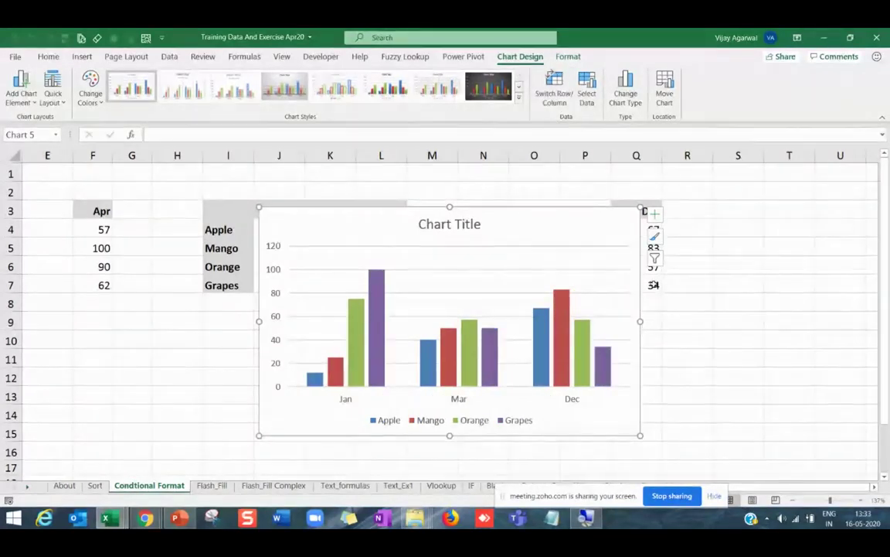
{"action": "left_click_drag", "start_coordinate": [640, 286], "coordinate": [588, 303]}
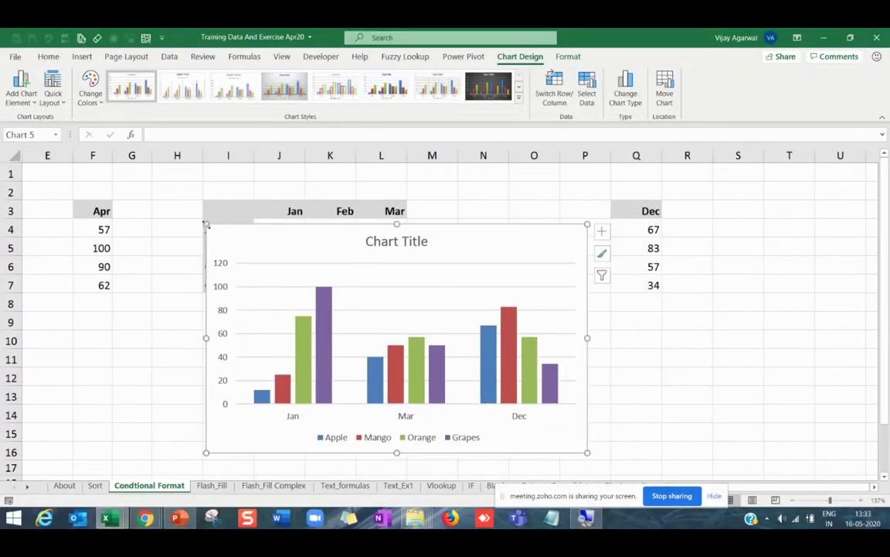
{"action": "left_click_drag", "start_coordinate": [99, 211], "coordinate": [99, 282]}
Copy the Apr figures and paste them into O3:O7.
{"action": "key", "text": "ctrl+c"}
{"action": "key", "text": "ctrl+q"}
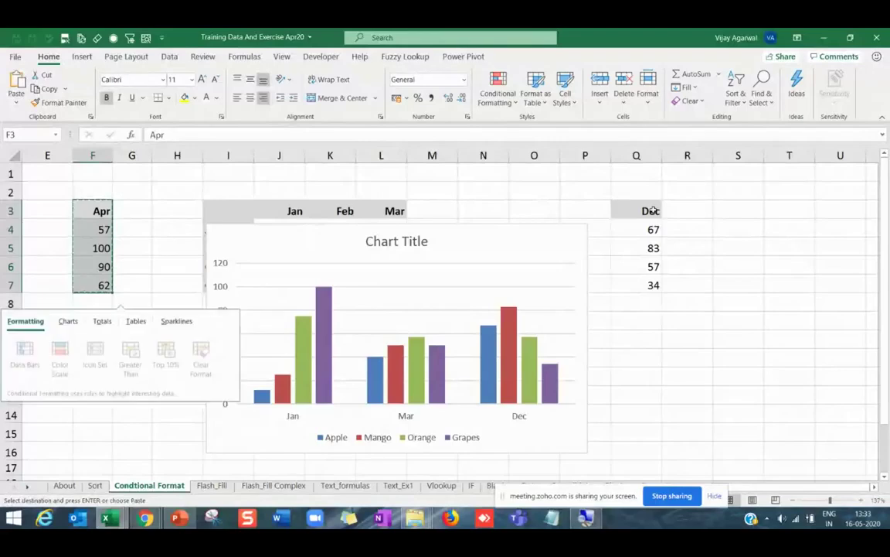
{"action": "left_click", "coordinate": [525, 207]}
{"action": "key", "text": "Return"}
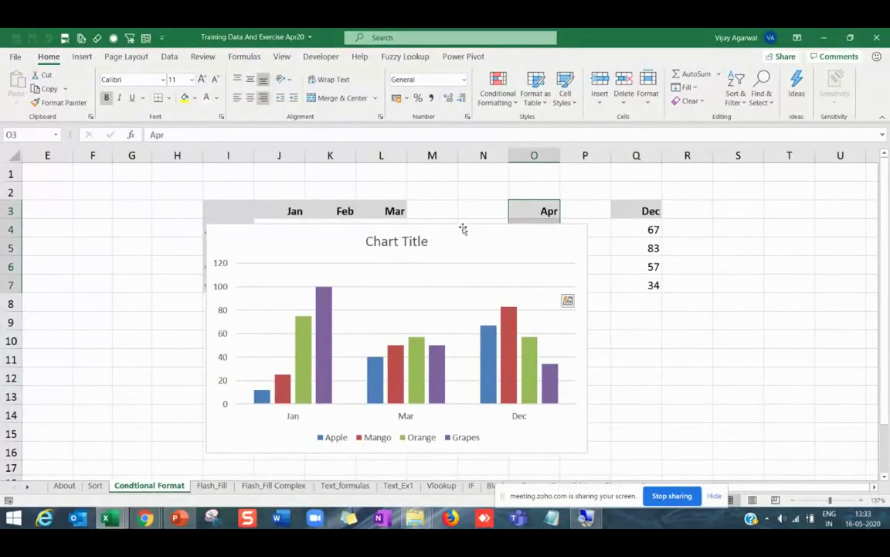
Move the chart over columns E–M and add O3:O7 to it as an Apr series.
{"action": "left_click_drag", "start_coordinate": [463, 229], "coordinate": [297, 203]}
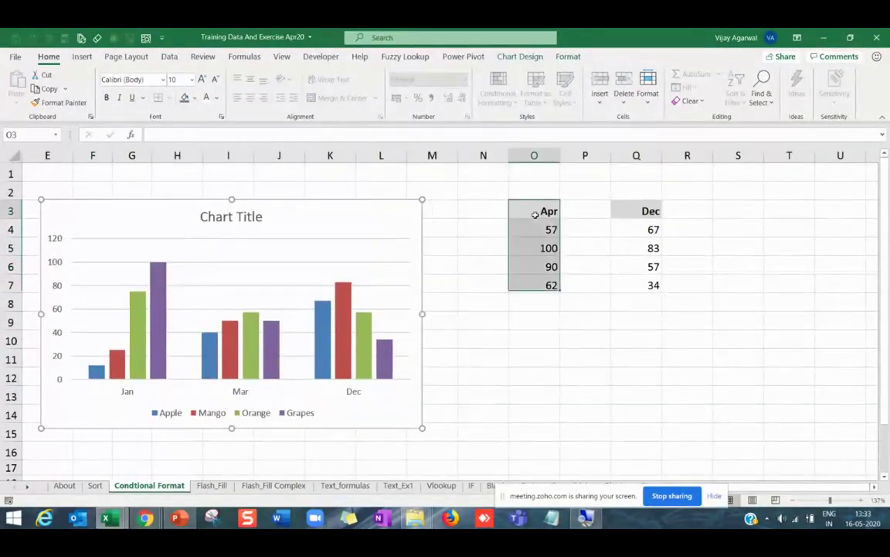
{"action": "left_click_drag", "start_coordinate": [532, 210], "coordinate": [533, 280]}
{"action": "key", "text": "ctrl+c"}
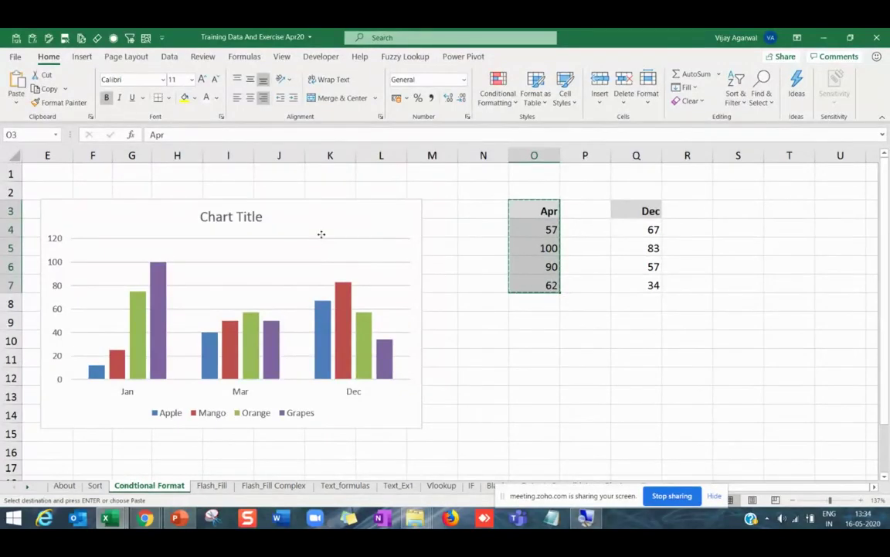
{"action": "left_click", "coordinate": [306, 259]}
{"action": "key", "text": "ctrl+v"}
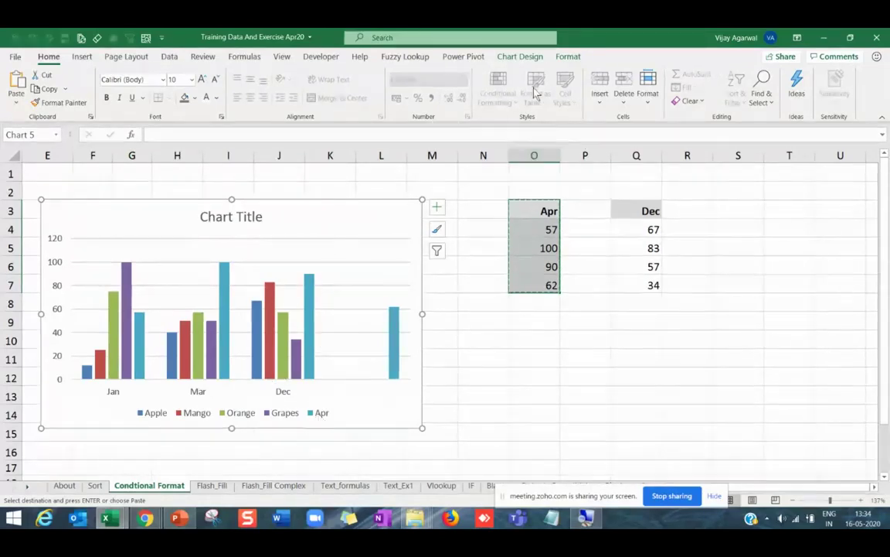
Undo the Apr series, delete the chart, and select the Jan–Mar table I3:L7.
{"action": "key", "text": "ctrl+z"}
{"action": "key", "text": "ctrl+z"}
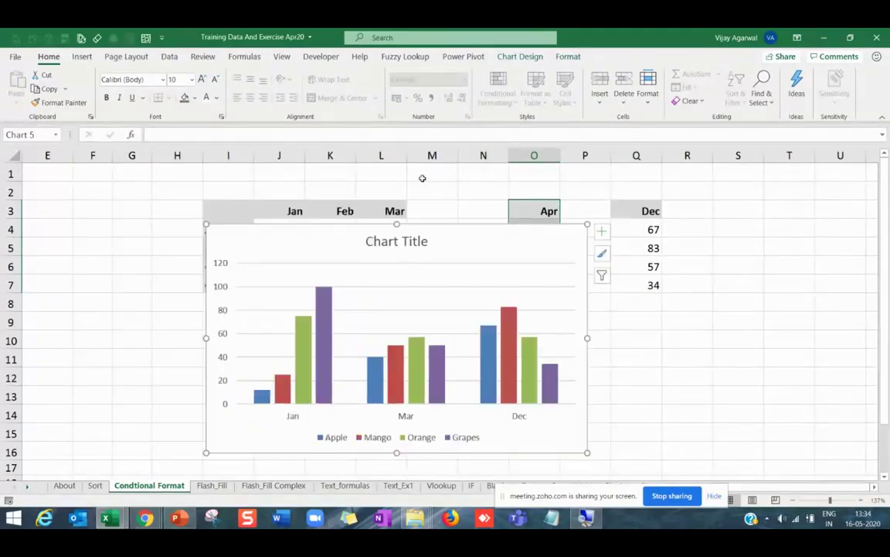
{"action": "key", "text": "ctrl+z"}
{"action": "left_click", "coordinate": [441, 241]}
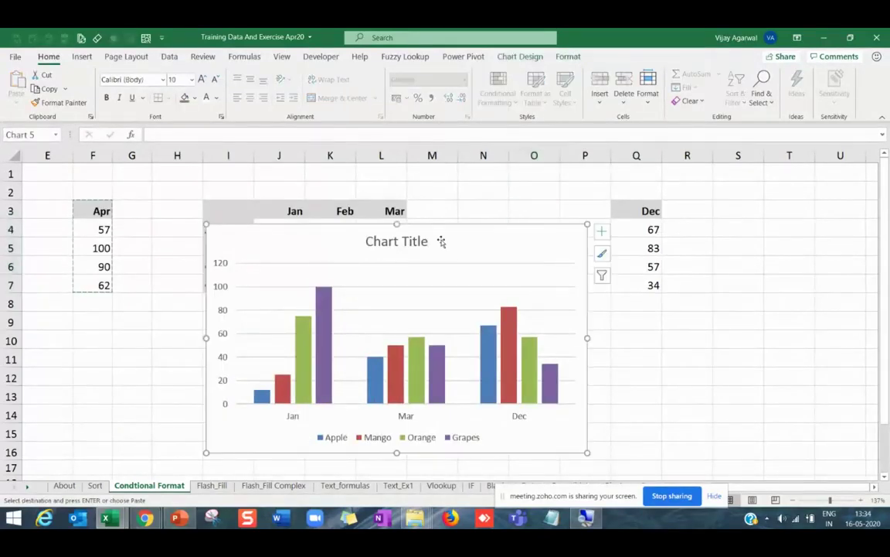
{"action": "key", "text": "Delete"}
{"action": "left_click", "coordinate": [459, 302]}
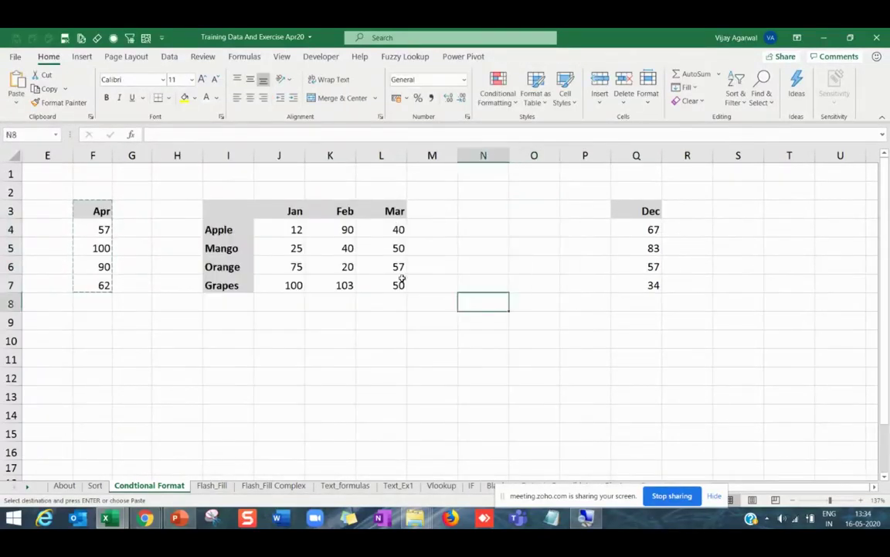
{"action": "left_click_drag", "start_coordinate": [251, 216], "coordinate": [387, 285]}
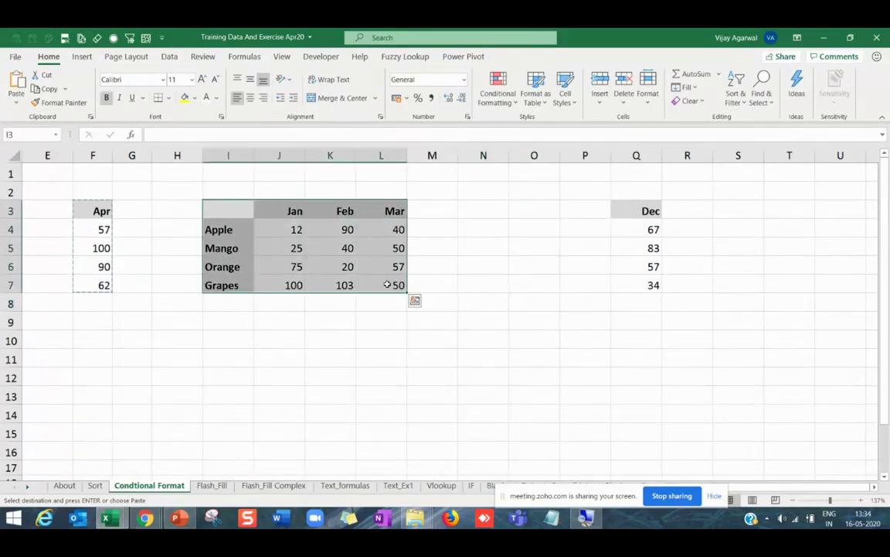
In PowerPoint, highlight the 'How to make Organization Chart in 1 minute' bullet on slide 3.
{"action": "mouse_move", "coordinate": [180, 523]}
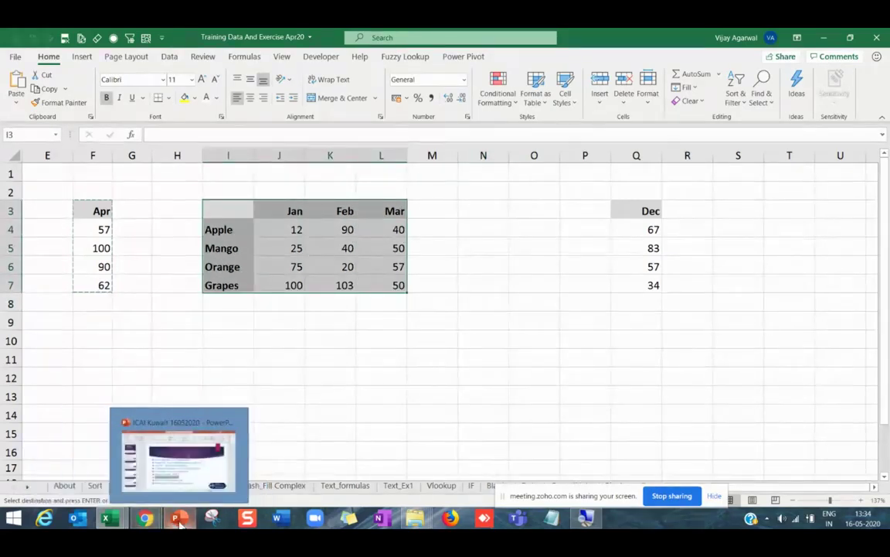
{"action": "left_click", "coordinate": [180, 523]}
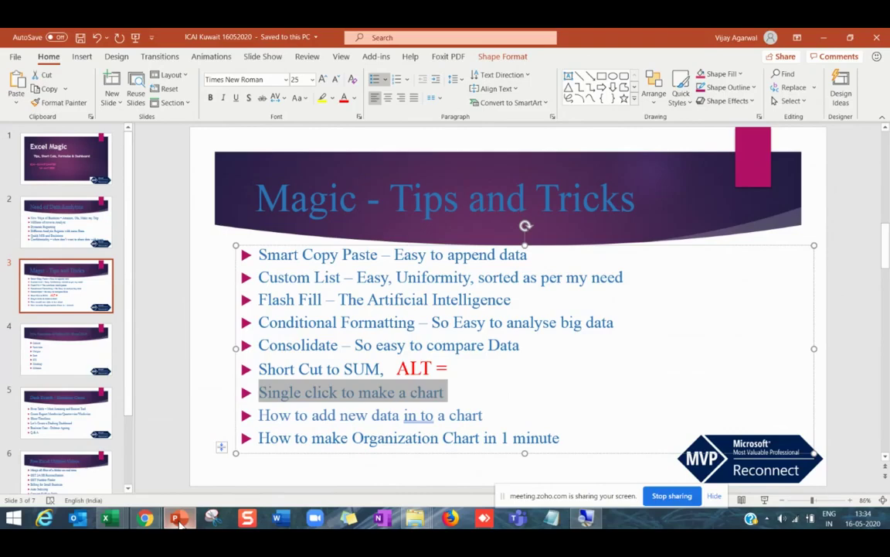
{"action": "key", "text": "Escape"}
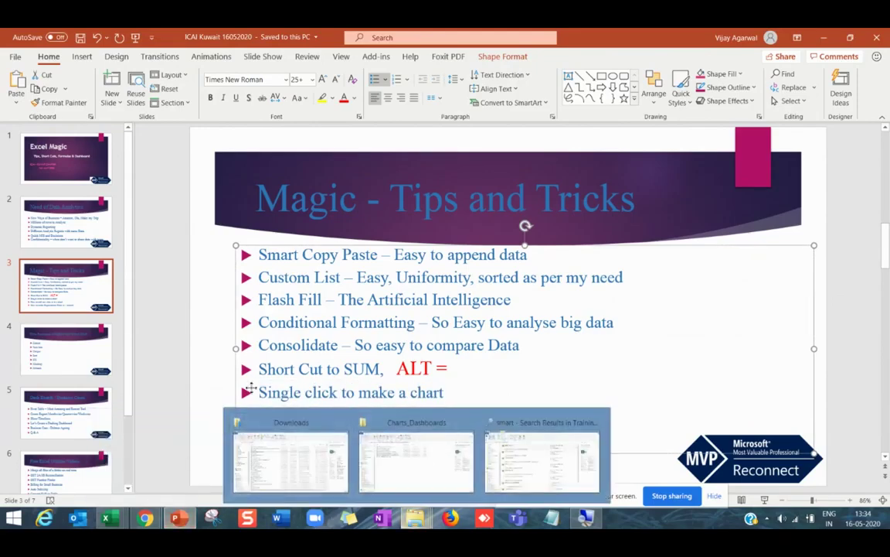
{"action": "left_click", "coordinate": [317, 368]}
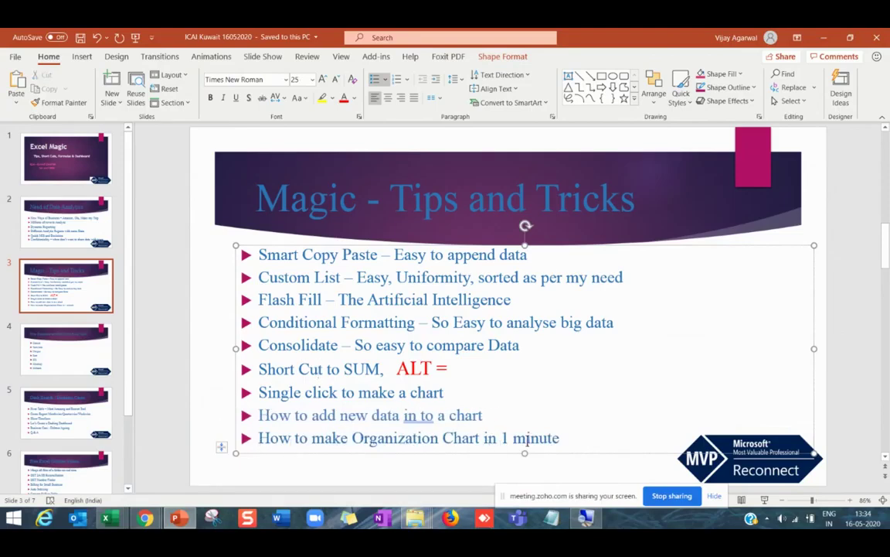
{"action": "left_click_drag", "start_coordinate": [564, 439], "coordinate": [259, 450]}
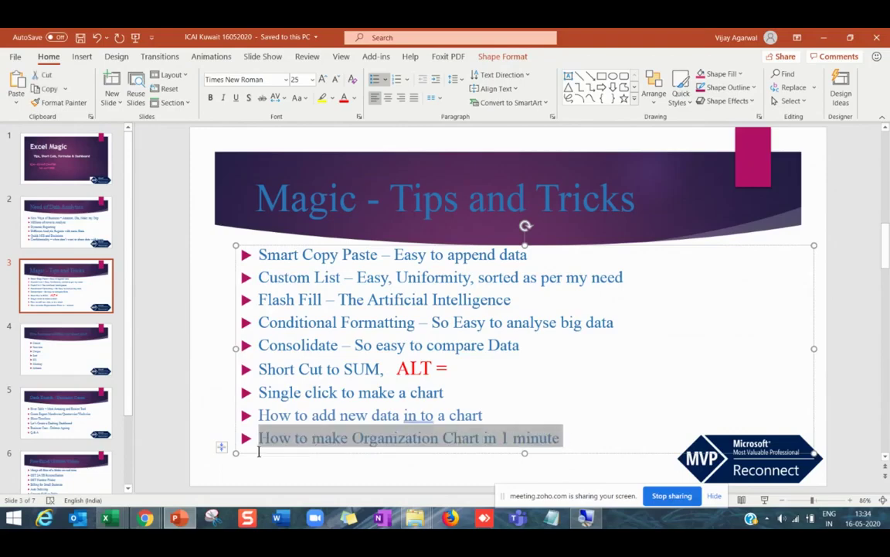
{"action": "left_click", "coordinate": [454, 438]}
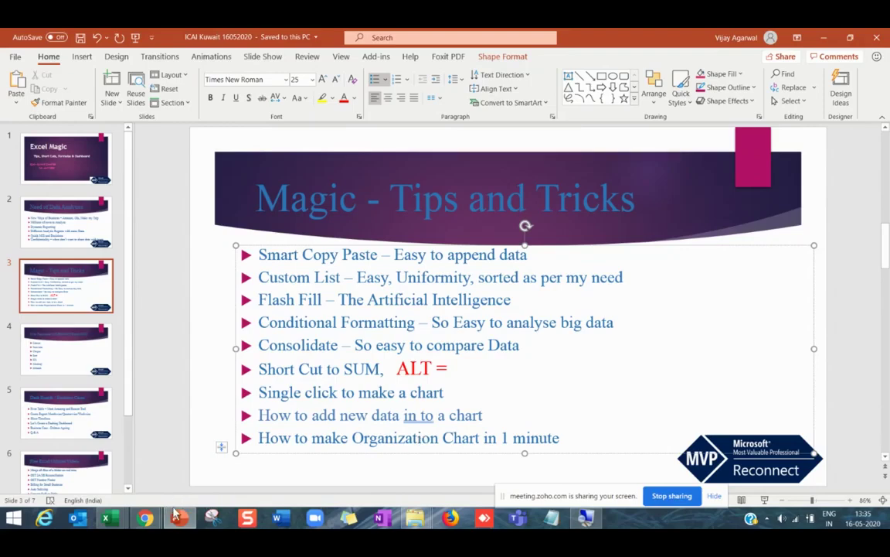
Back in Excel, enter CEO in cell N9.
{"action": "left_click", "coordinate": [193, 526]}
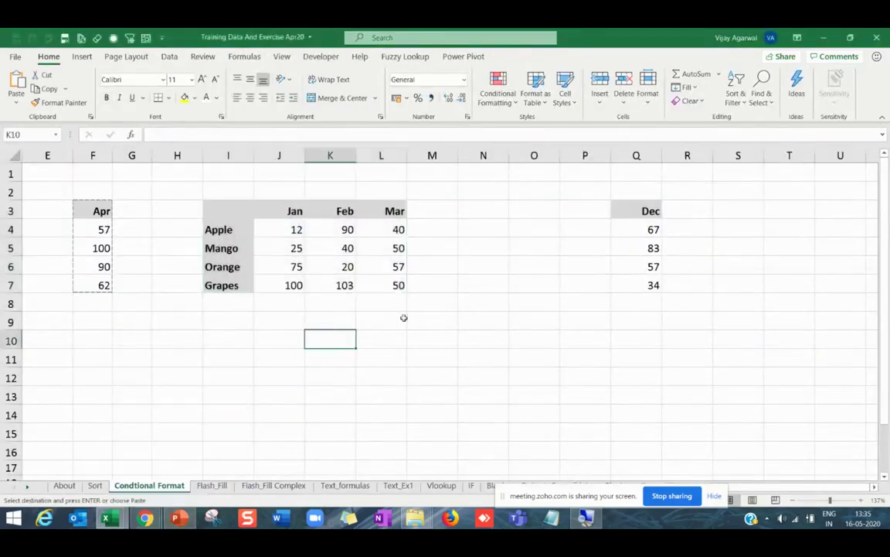
{"action": "left_click", "coordinate": [454, 304]}
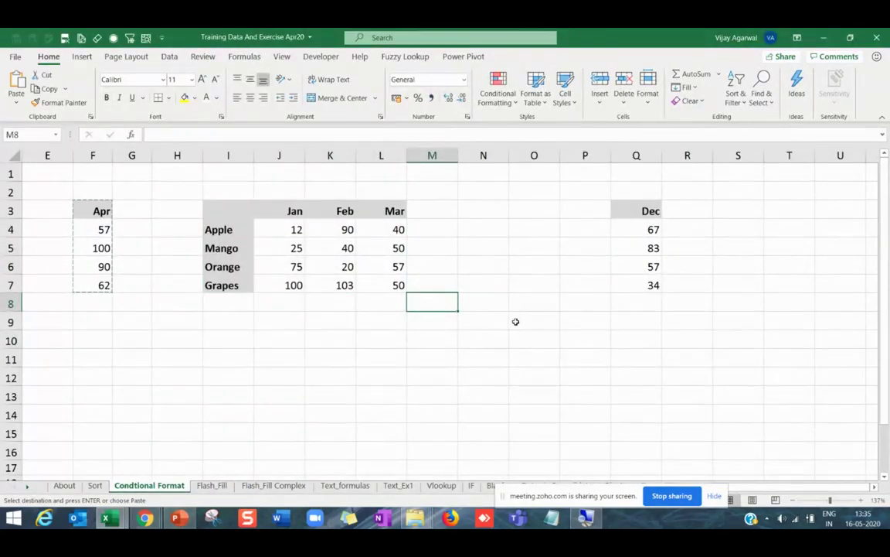
{"action": "left_click", "coordinate": [473, 303]}
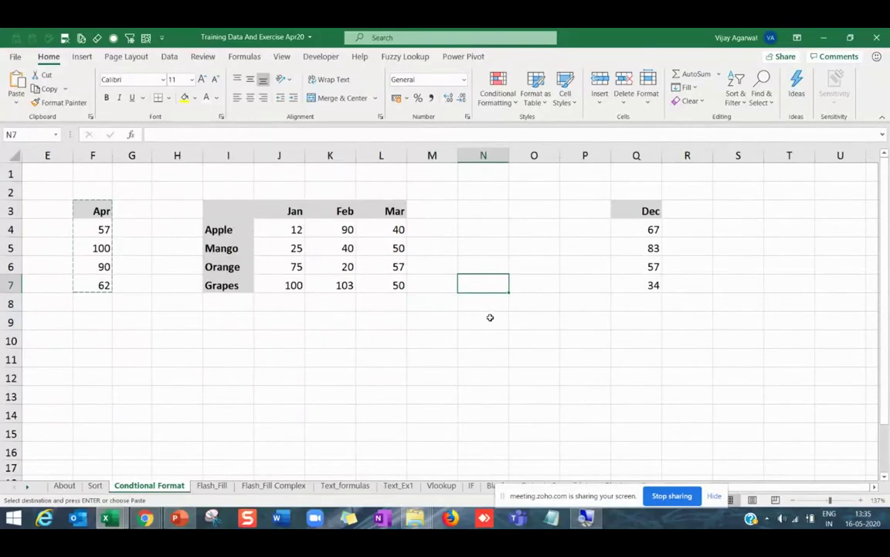
{"action": "left_click", "coordinate": [490, 317]}
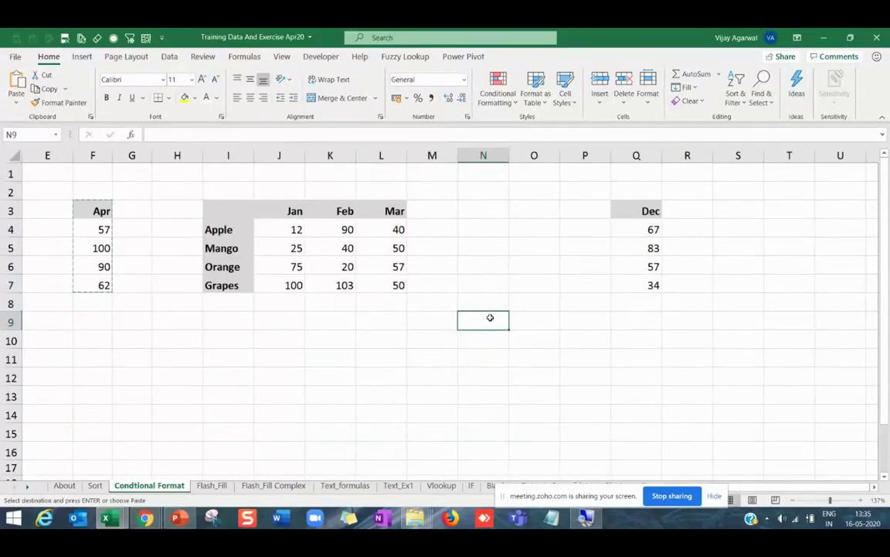
{"action": "type", "text": "CEO"}
{"action": "key", "text": "Return"}
{"action": "key", "text": "Return"}
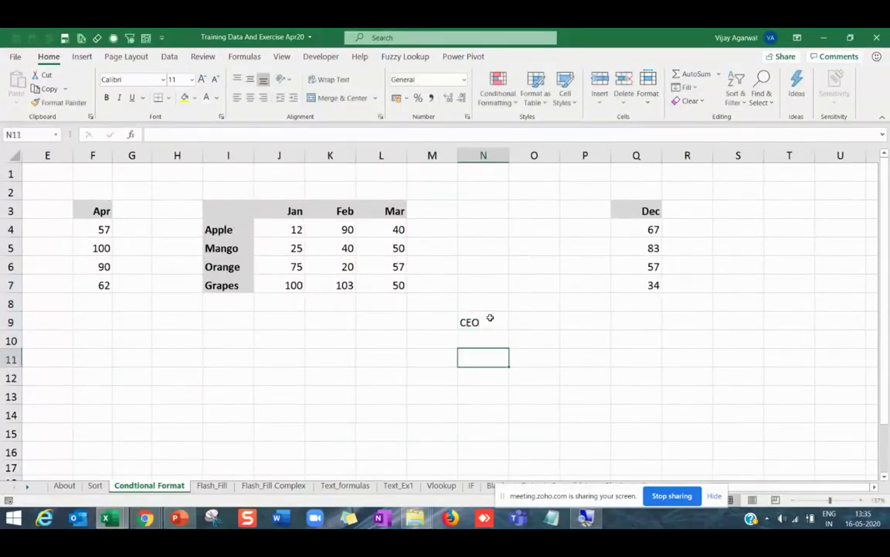
Enter CFO in M11 and CMO in N11, then select the K9:P16 block.
{"action": "key", "text": "Left"}
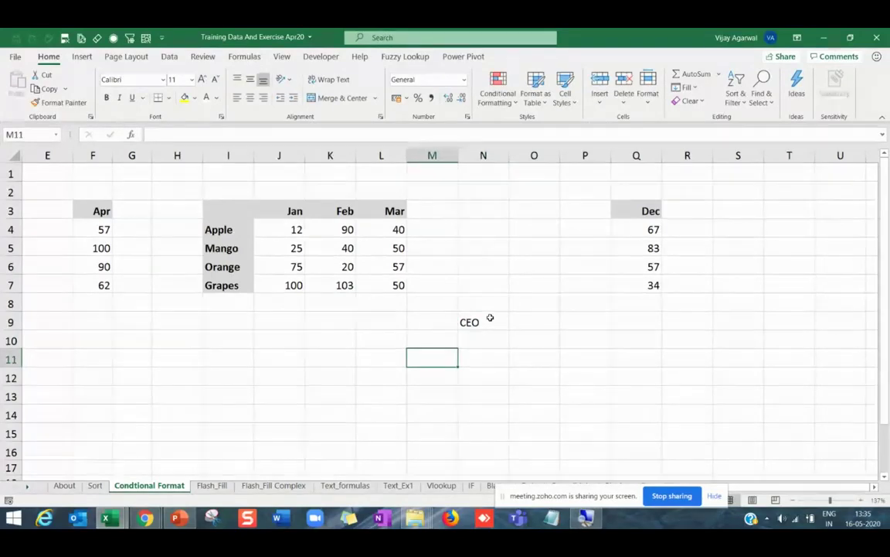
{"action": "type", "text": "CFO"}
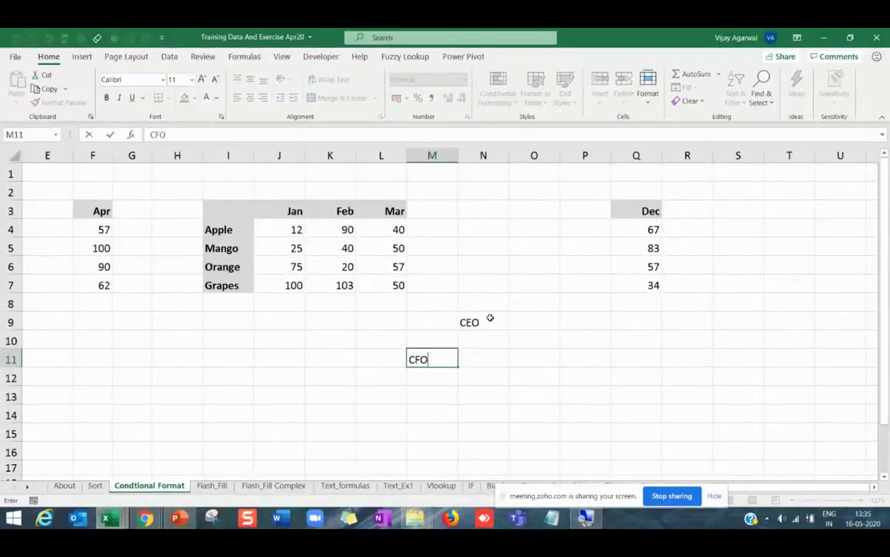
{"action": "key", "text": "Tab"}
{"action": "type", "text": "CMO"}
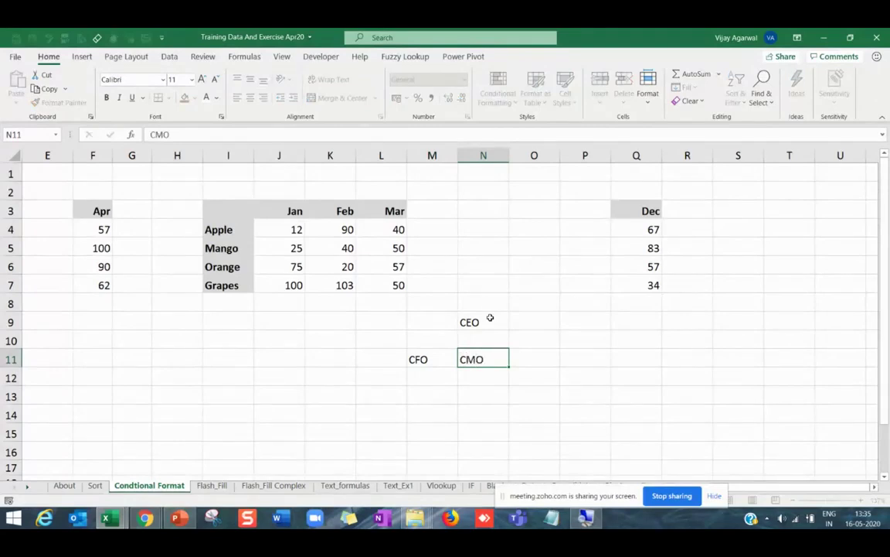
{"action": "key", "text": "Tab"}
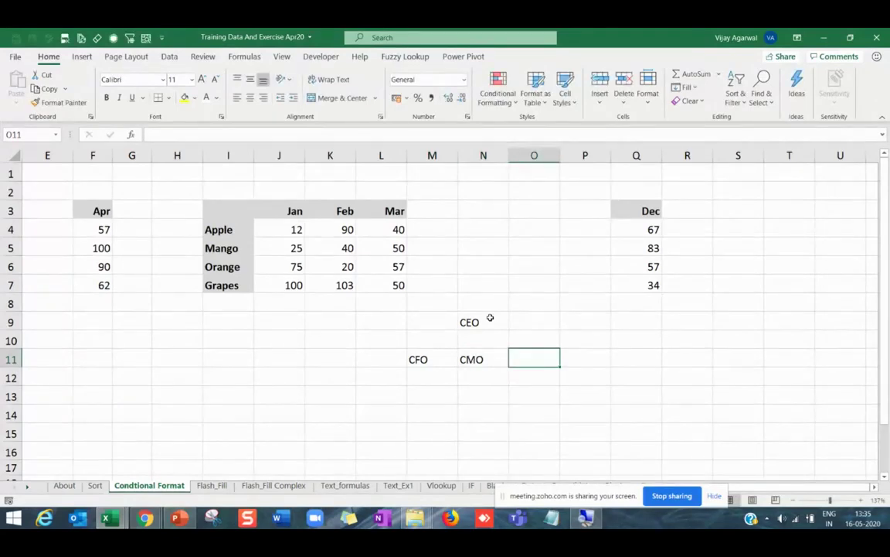
{"action": "left_click", "coordinate": [428, 360]}
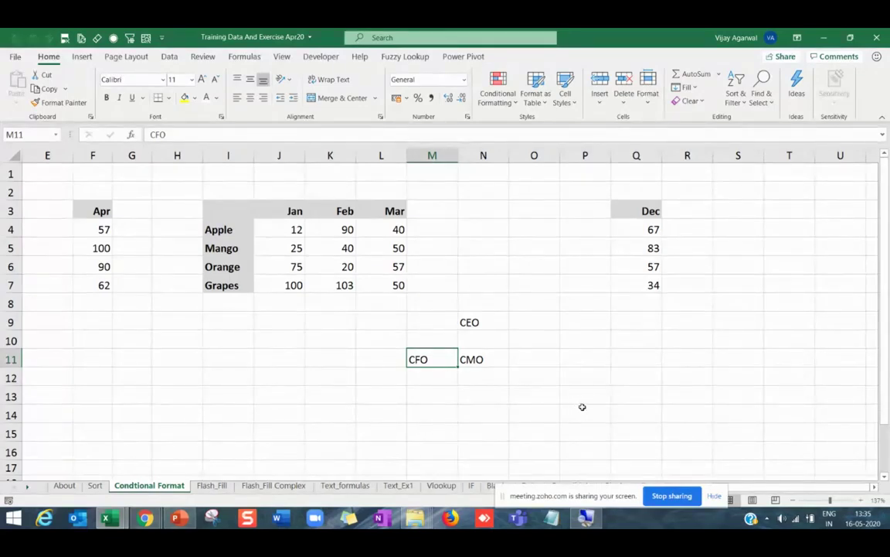
{"action": "left_click_drag", "start_coordinate": [329, 322], "coordinate": [572, 444]}
{"action": "left_click", "coordinate": [82, 57]}
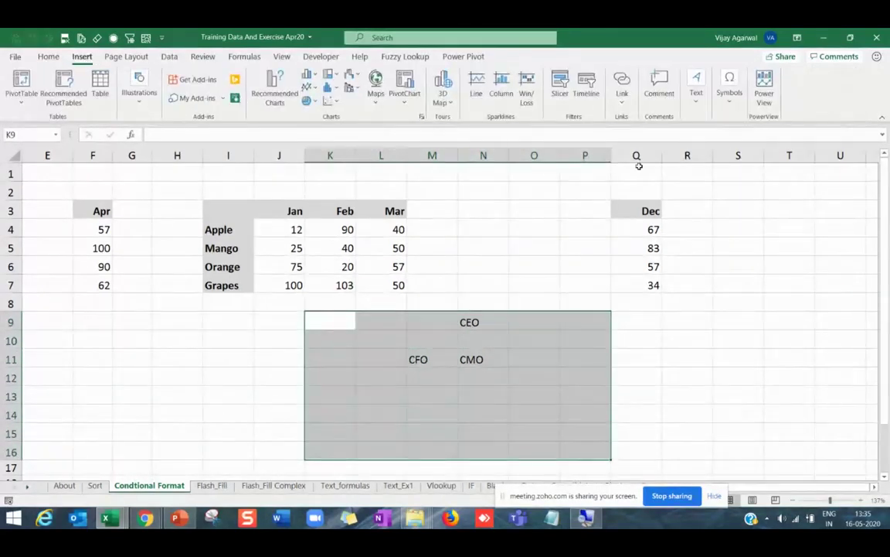
Draw a text box beside the Dec column and move the CEO/CFO/CMO block down one row.
{"action": "left_click", "coordinate": [696, 85]}
{"action": "left_click", "coordinate": [700, 144]}
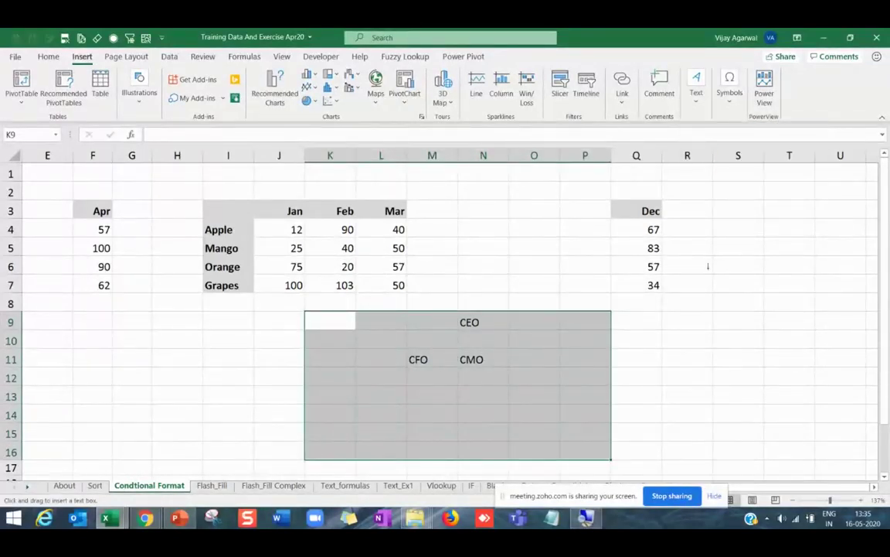
{"action": "left_click_drag", "start_coordinate": [709, 262], "coordinate": [766, 316]}
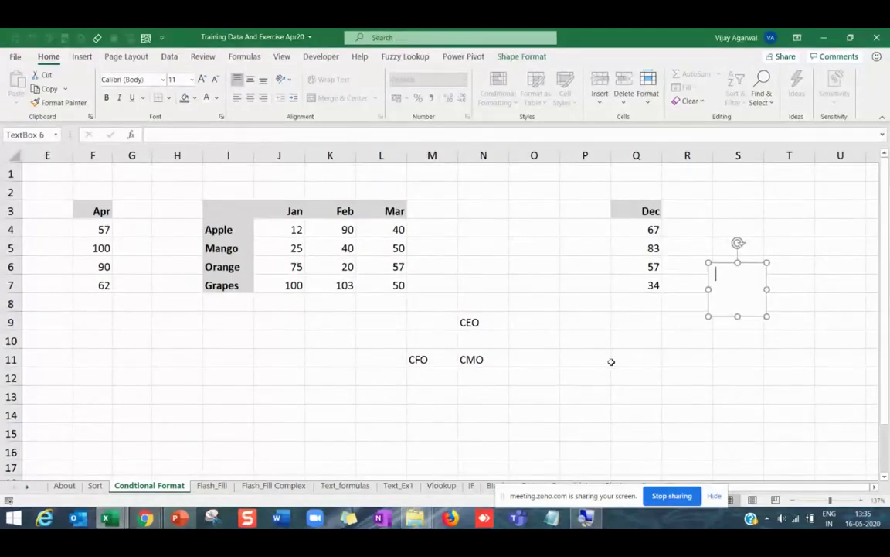
{"action": "left_click_drag", "start_coordinate": [610, 361], "coordinate": [609, 370]}
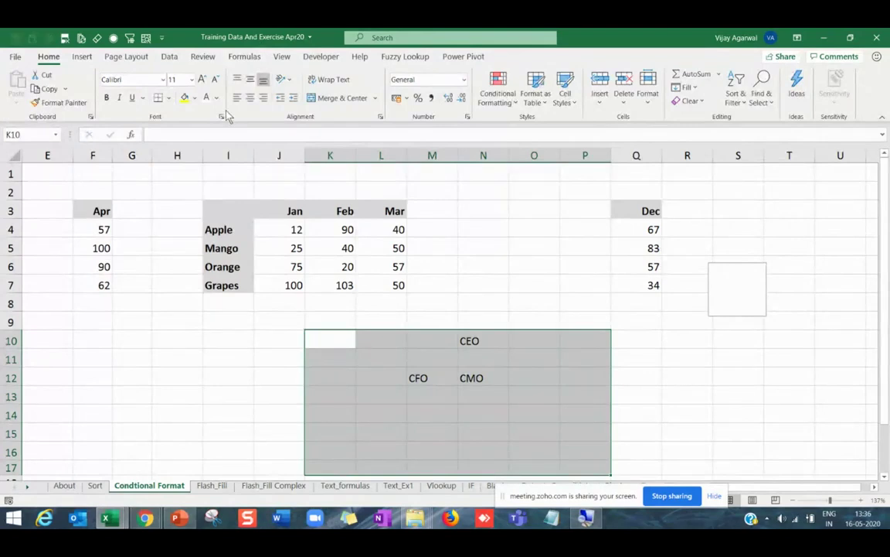
Select cell I3 and open the SmartArt gallery from Insert > Illustrations.
{"action": "left_click", "coordinate": [252, 204]}
{"action": "left_click", "coordinate": [81, 56]}
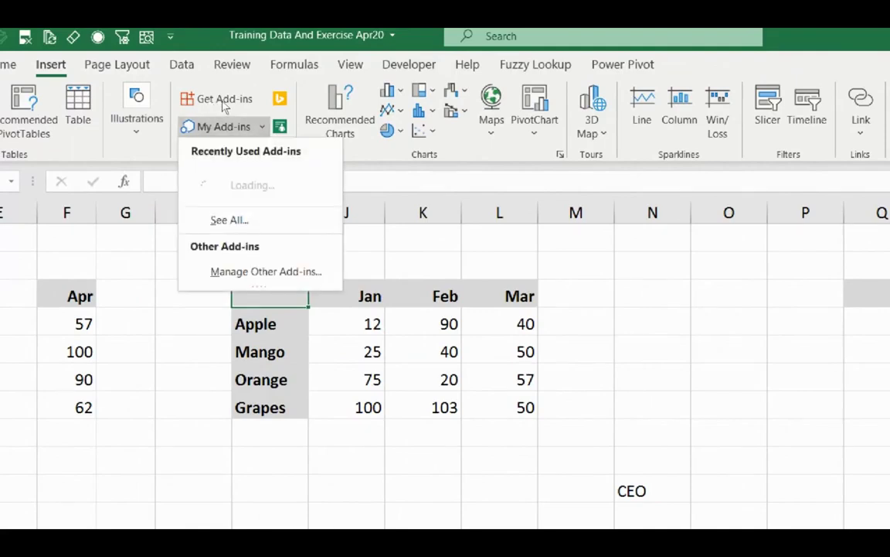
{"action": "left_click", "coordinate": [138, 108]}
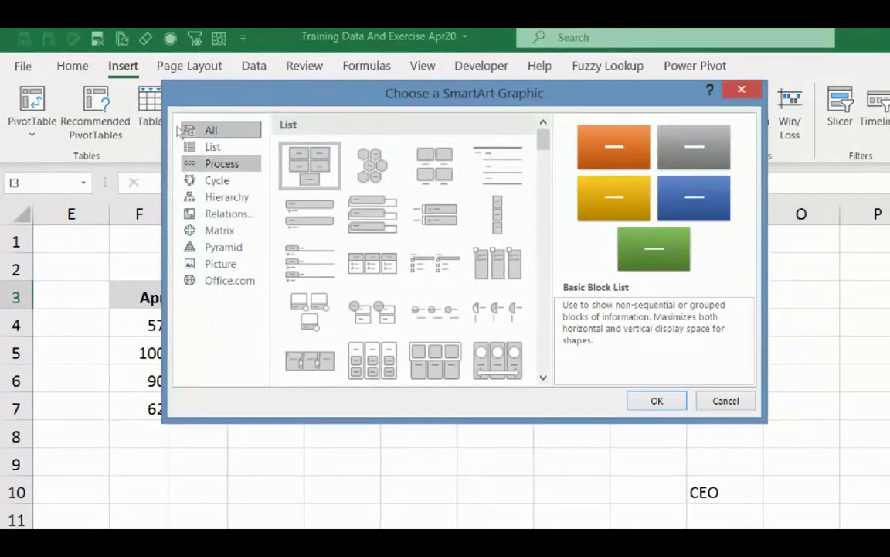
Browse the List graphics, then insert the Step Down Process diagram from the Process category.
{"action": "left_click", "coordinate": [211, 129]}
{"action": "left_click", "coordinate": [371, 164]}
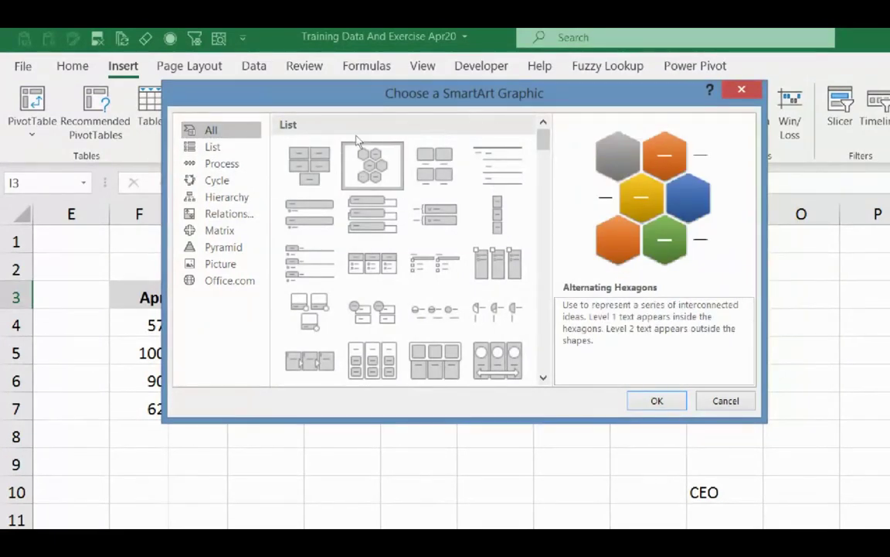
{"action": "left_click", "coordinate": [309, 214]}
{"action": "left_click", "coordinate": [372, 214]}
{"action": "key", "text": "Down"}
{"action": "key", "text": "Down"}
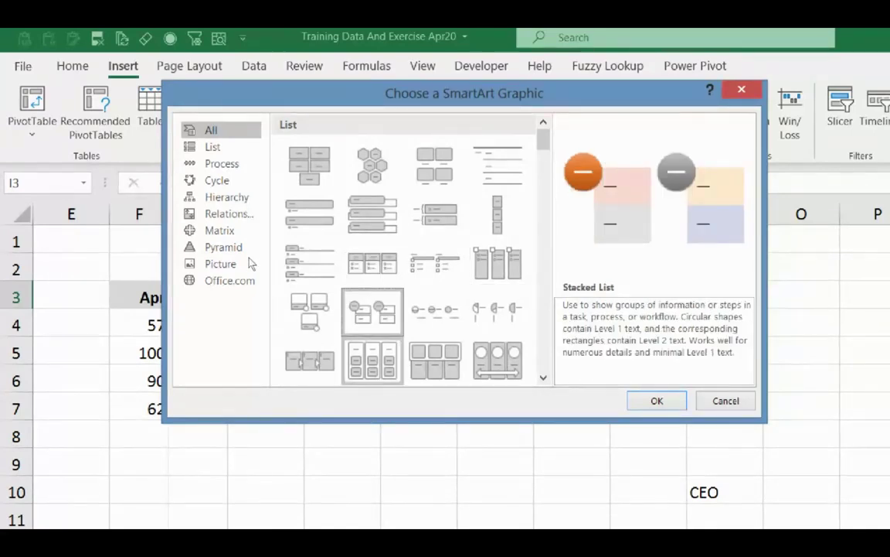
{"action": "key", "text": "Down"}
{"action": "left_click", "coordinate": [213, 147]}
{"action": "left_click", "coordinate": [221, 163]}
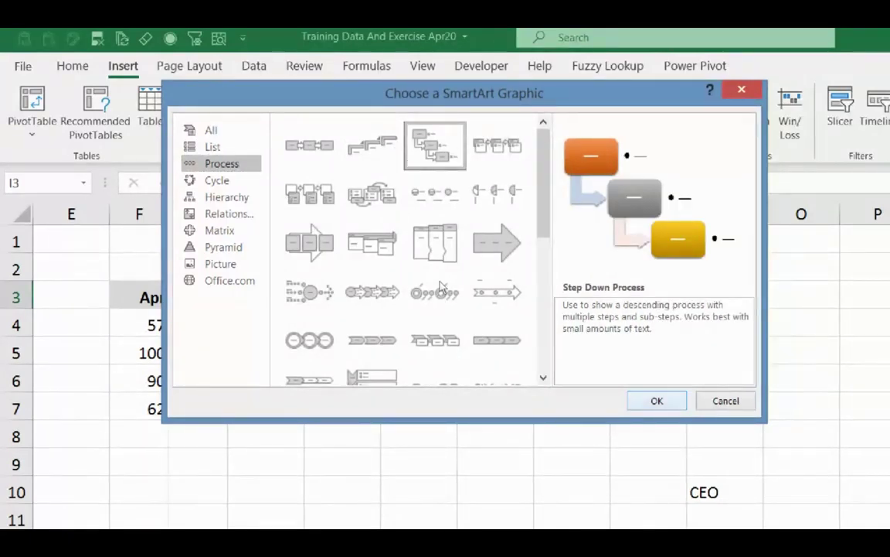
{"action": "key", "text": "Return"}
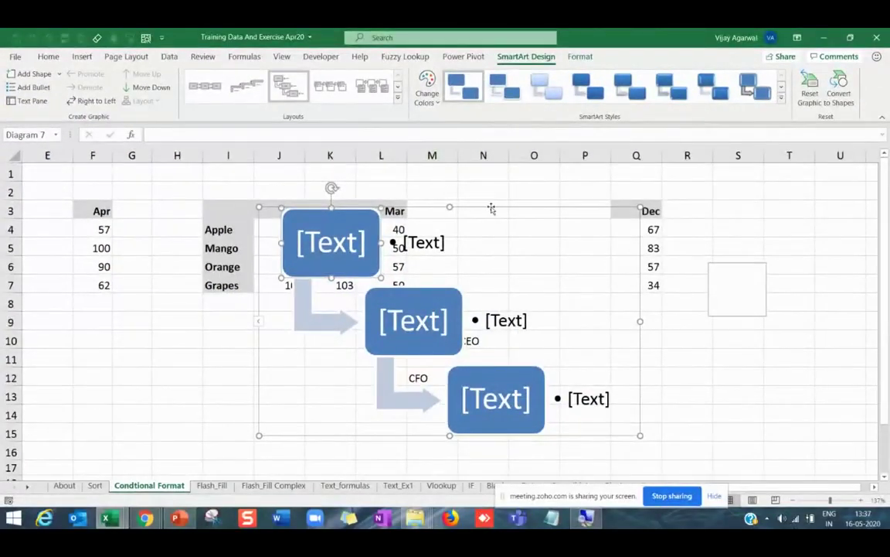
Move the diagram right of the data and label its first bullet Hiring.
{"action": "left_click_drag", "start_coordinate": [491, 209], "coordinate": [775, 205]}
{"action": "left_click", "coordinate": [693, 240]}
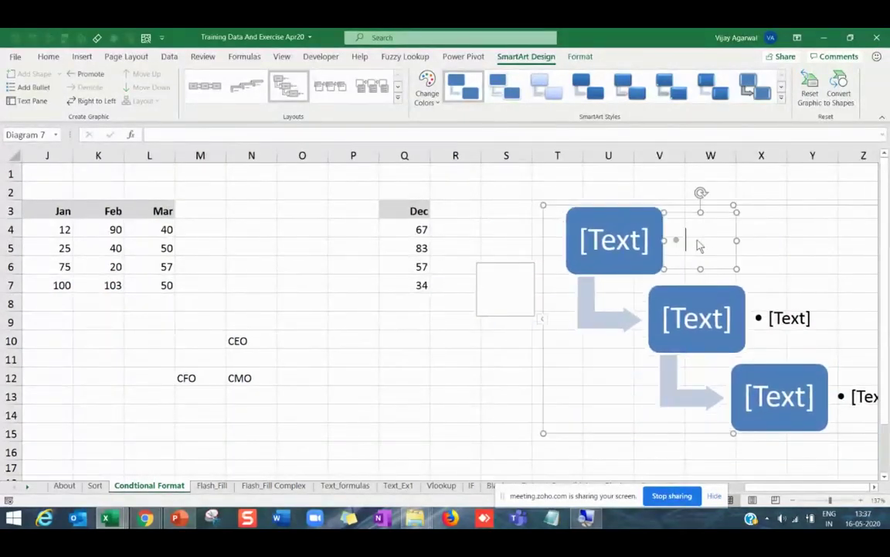
{"action": "type", "text": "CE"}
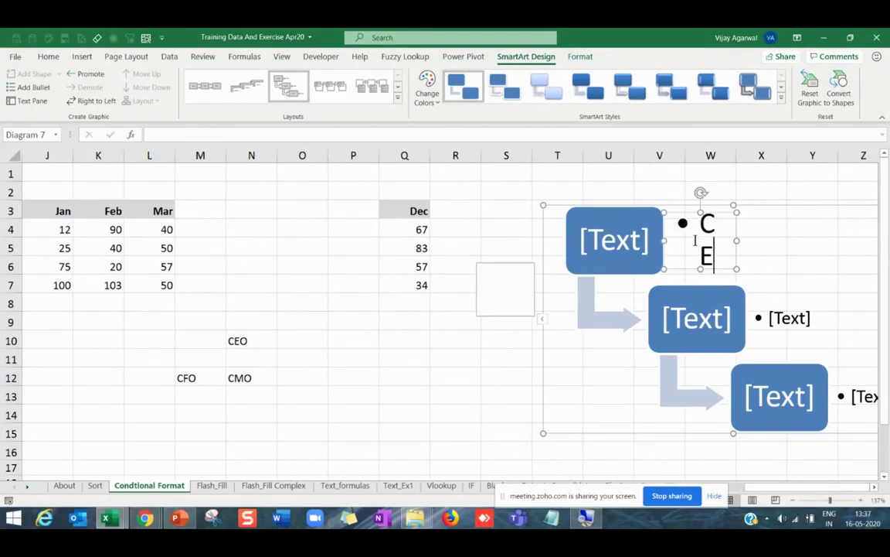
{"action": "key", "text": "BackSpace"}
{"action": "key", "text": "BackSpace"}
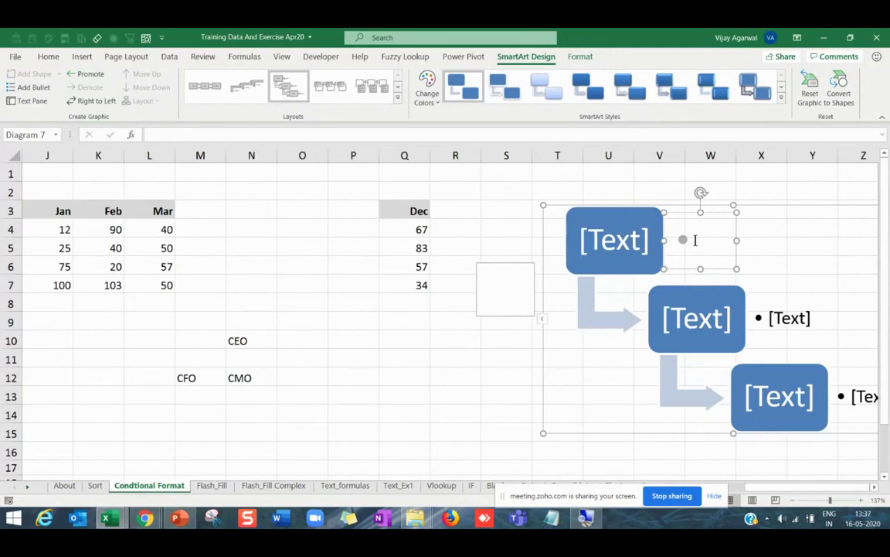
{"action": "type", "text": "Hiring"}
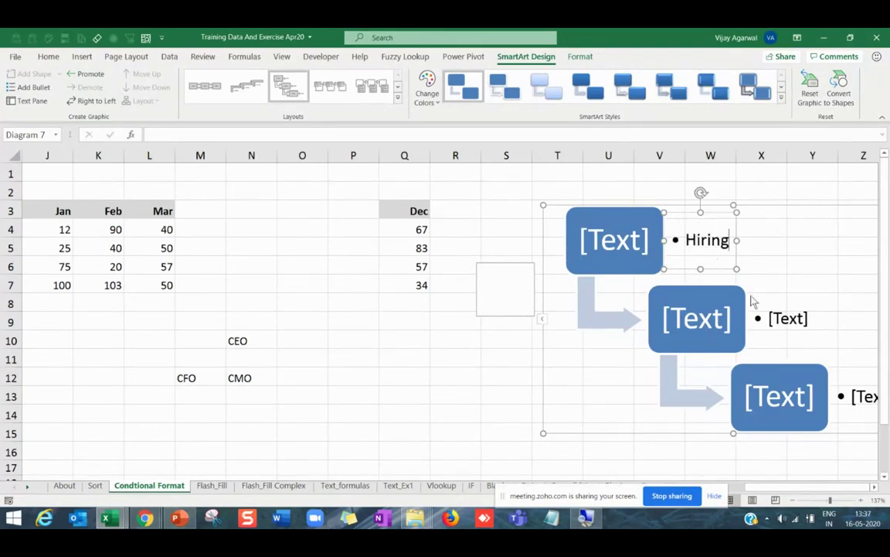
Label the second and third bullets Training and Work.
{"action": "left_click", "coordinate": [783, 322]}
{"action": "type", "text": "Trai"}
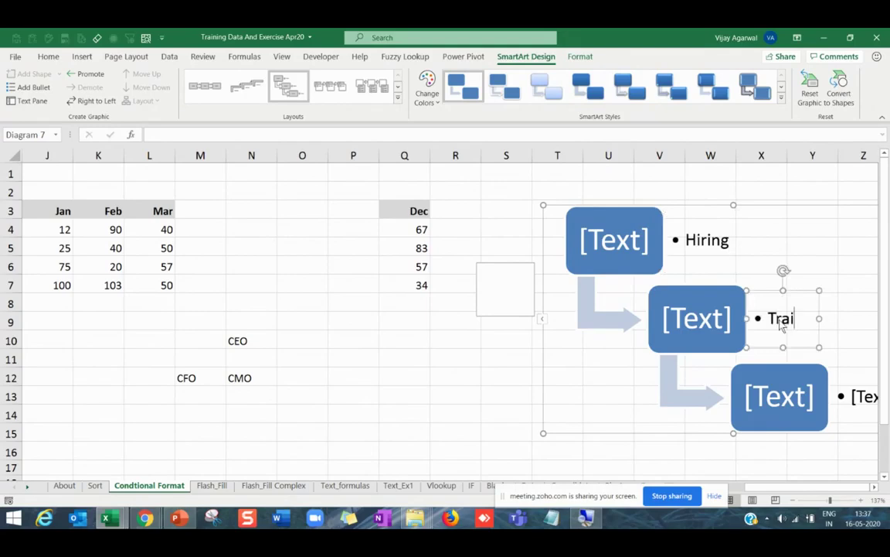
{"action": "type", "text": "ning"}
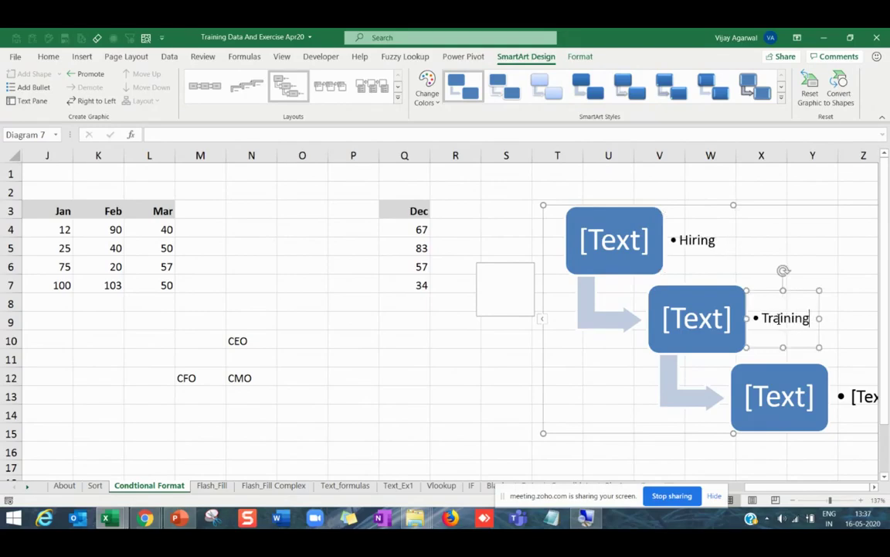
{"action": "key", "text": "Return"}
{"action": "key", "text": "BackSpace"}
{"action": "left_click", "coordinate": [845, 395]}
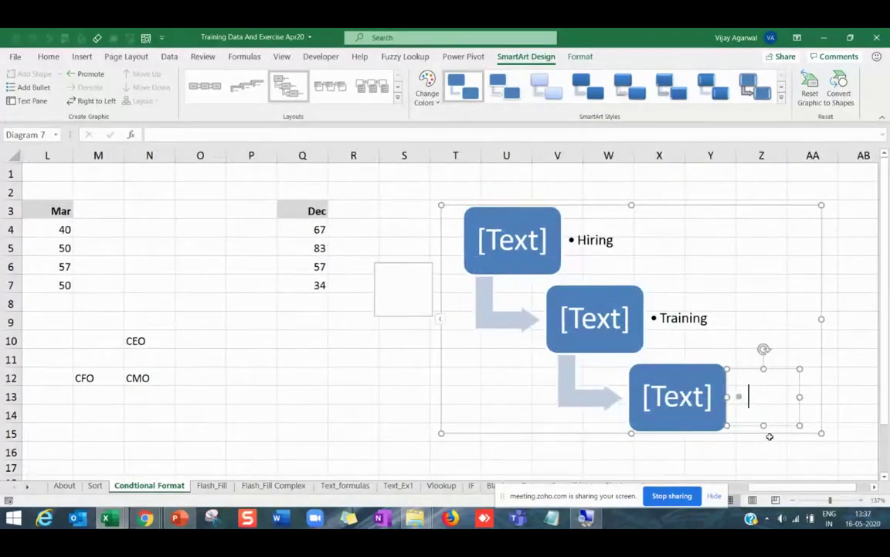
{"action": "type", "text": "Wrok"}
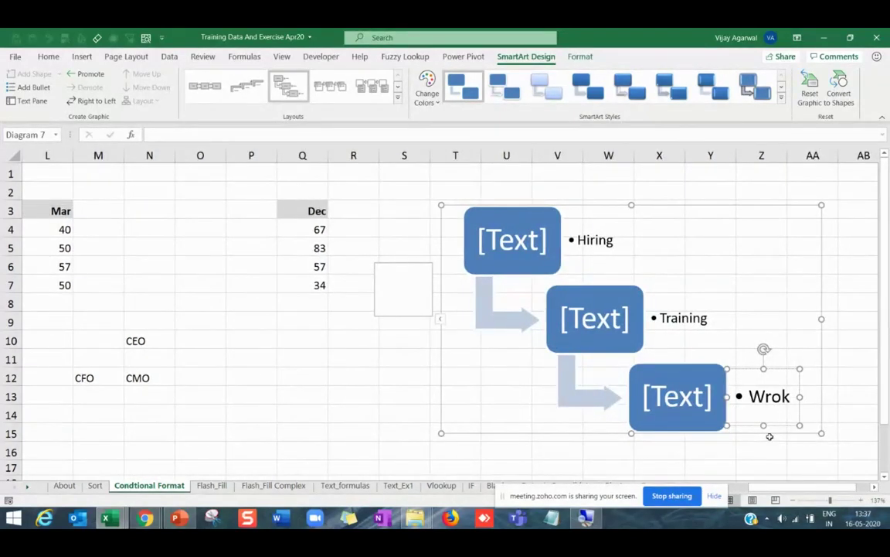
{"action": "key", "text": "BackSpace"}
{"action": "key", "text": "BackSpace"}
{"action": "key", "text": "BackSpace"}
{"action": "type", "text": "ork"}
{"action": "left_click", "coordinate": [713, 206]}
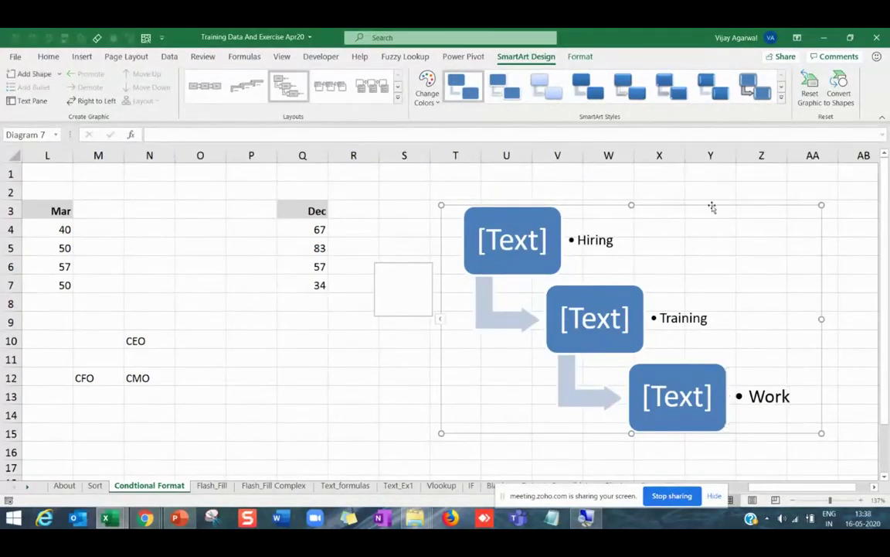
Try a horizontal process layout, then switch the diagram to the curved Upward Arrow layout.
{"action": "left_click", "coordinate": [343, 91]}
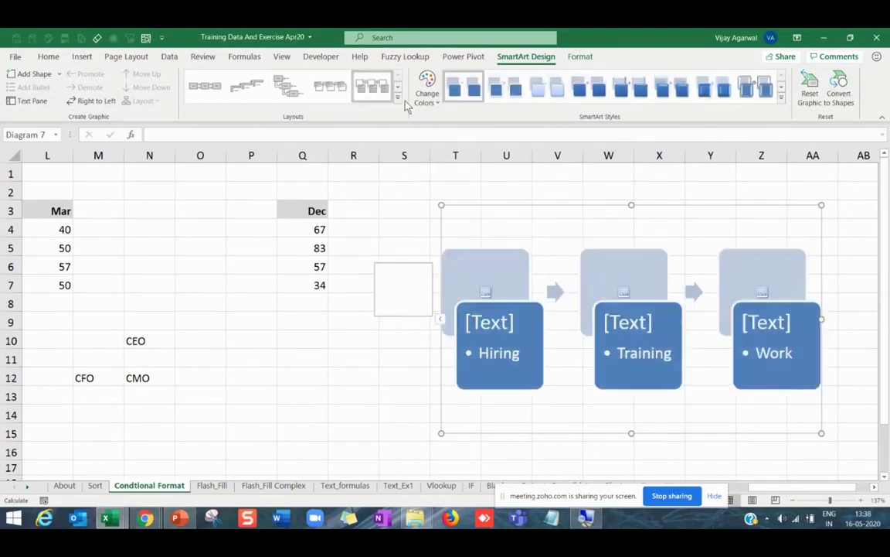
{"action": "left_click", "coordinate": [397, 98]}
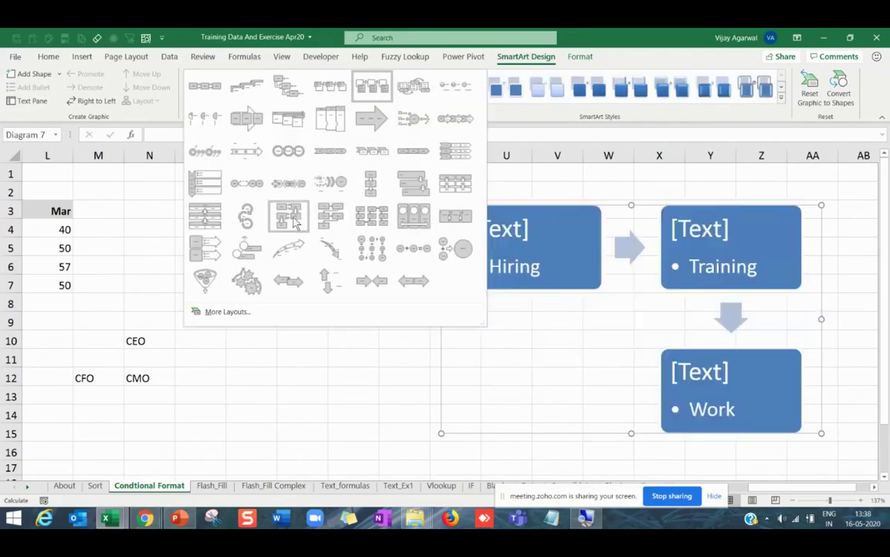
{"action": "left_click", "coordinate": [289, 249]}
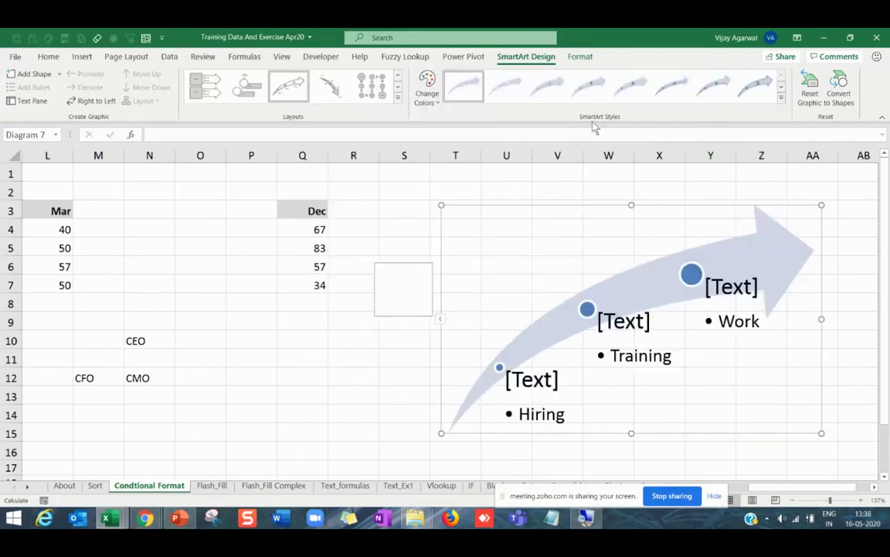
{"action": "left_click", "coordinate": [427, 91]}
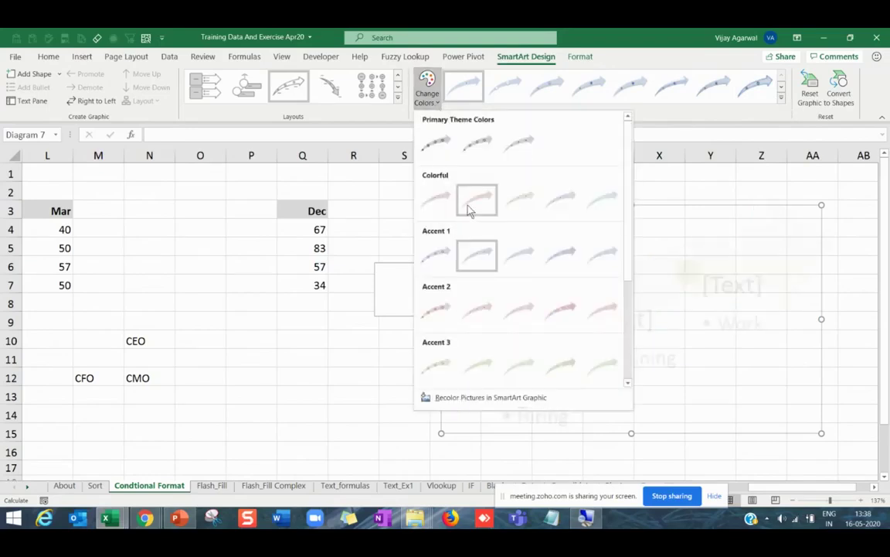
Give the diagram Colorful colours and a dark 3-D style, then the Vertical Chevron List layout.
{"action": "key", "text": "Escape"}
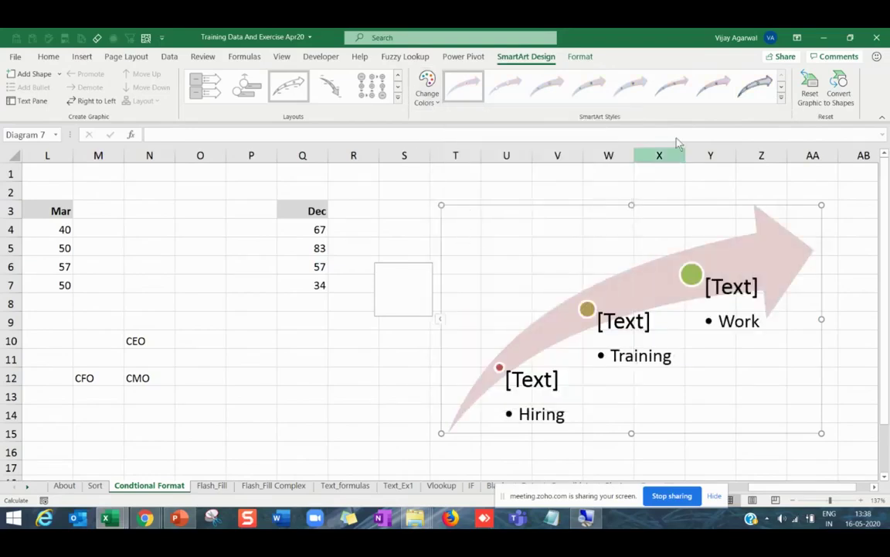
{"action": "left_click", "coordinate": [781, 96]}
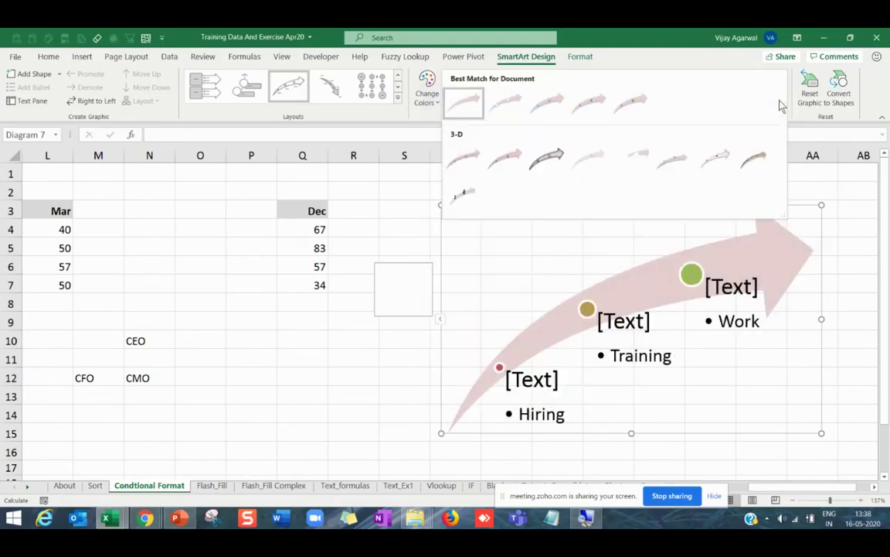
{"action": "left_click", "coordinate": [547, 158]}
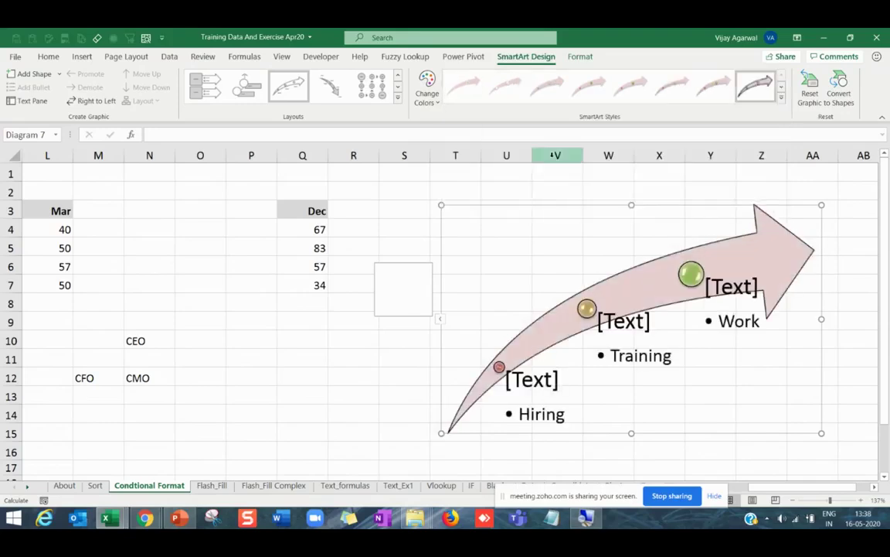
{"action": "left_click", "coordinate": [399, 100]}
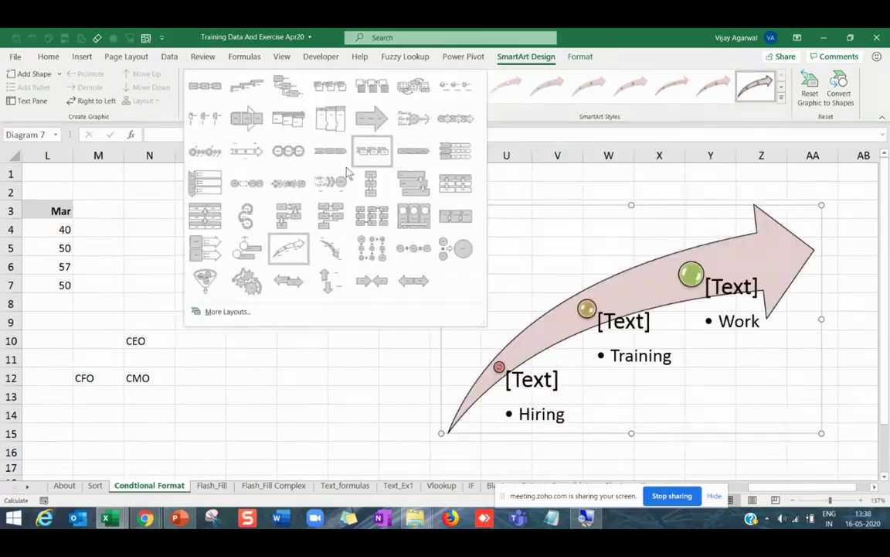
{"action": "left_click", "coordinate": [208, 188]}
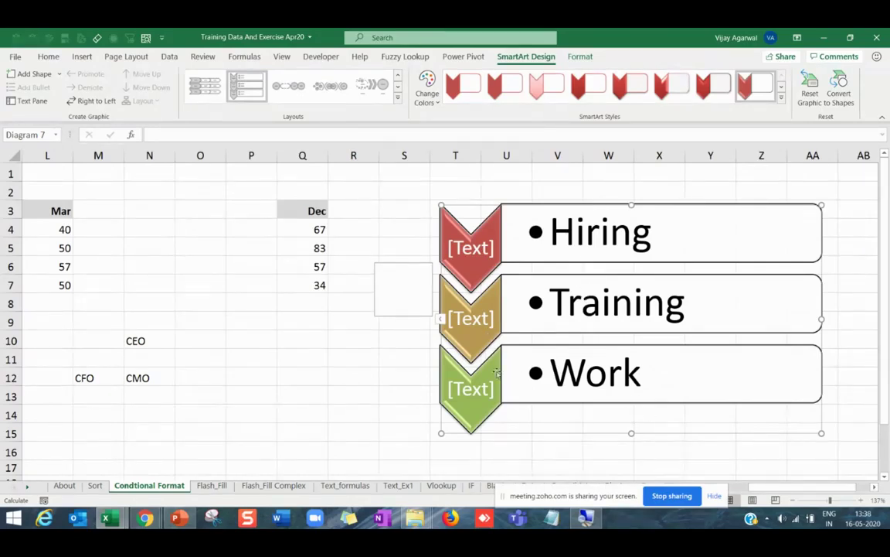
Add a 'Work2' bullet below Work in the diagram's text pane.
{"action": "left_click", "coordinate": [442, 319]}
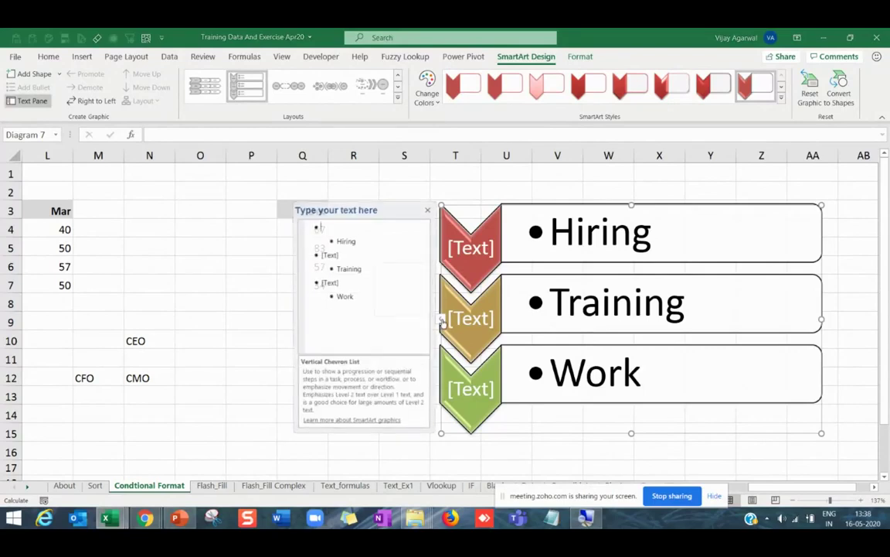
{"action": "left_click", "coordinate": [359, 300]}
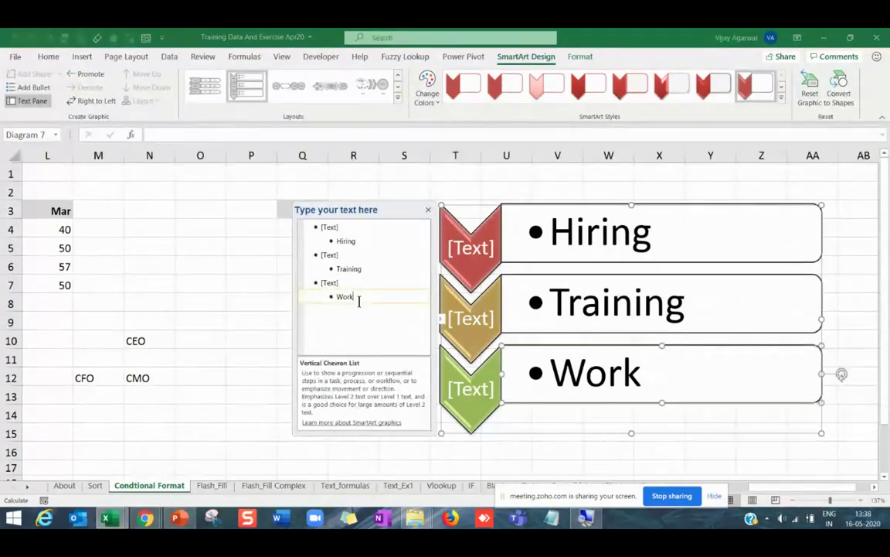
{"action": "key", "text": "Return"}
{"action": "type", "text": "W"}
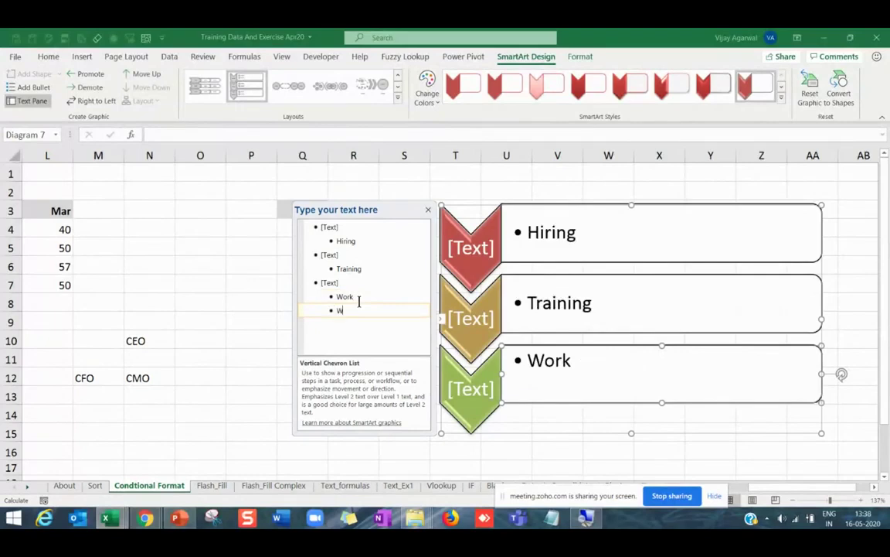
{"action": "type", "text": "ork2"}
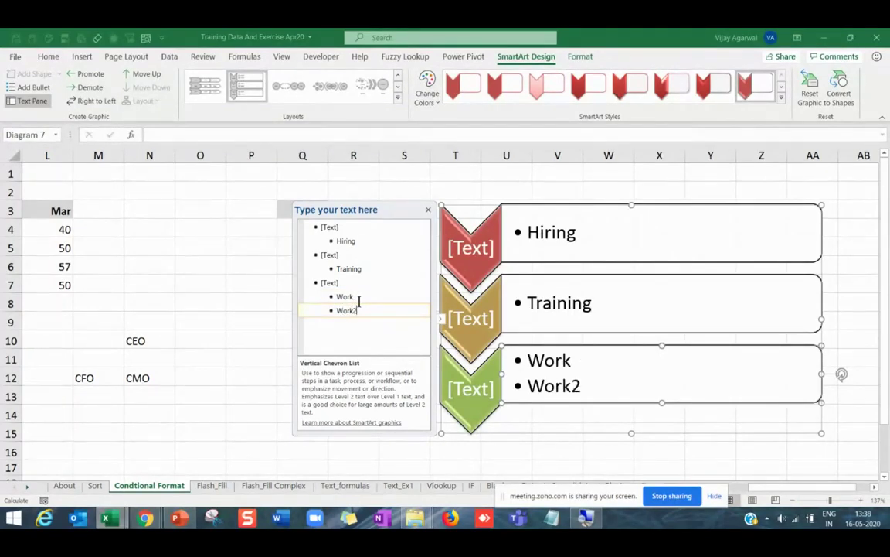
Reselect the chevron list diagram and delete it from the sheet.
{"action": "left_click", "coordinate": [158, 381]}
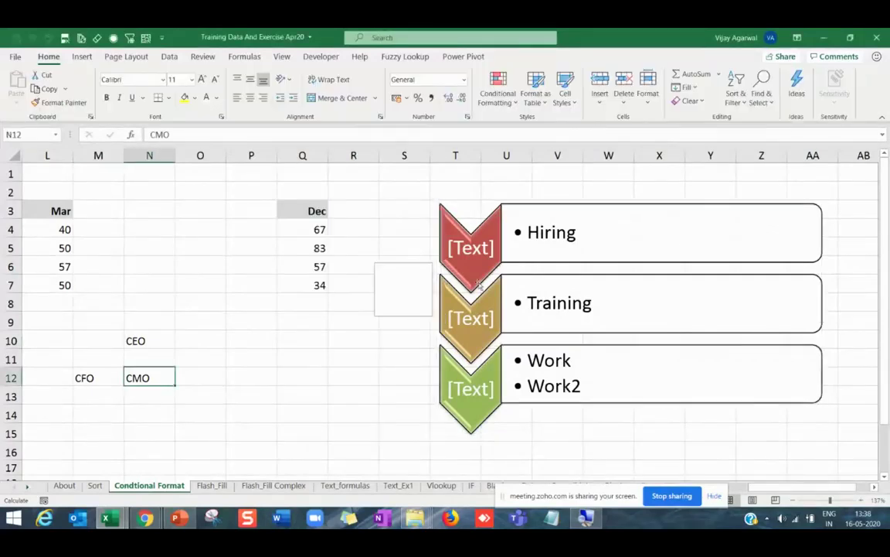
{"action": "left_click", "coordinate": [525, 203]}
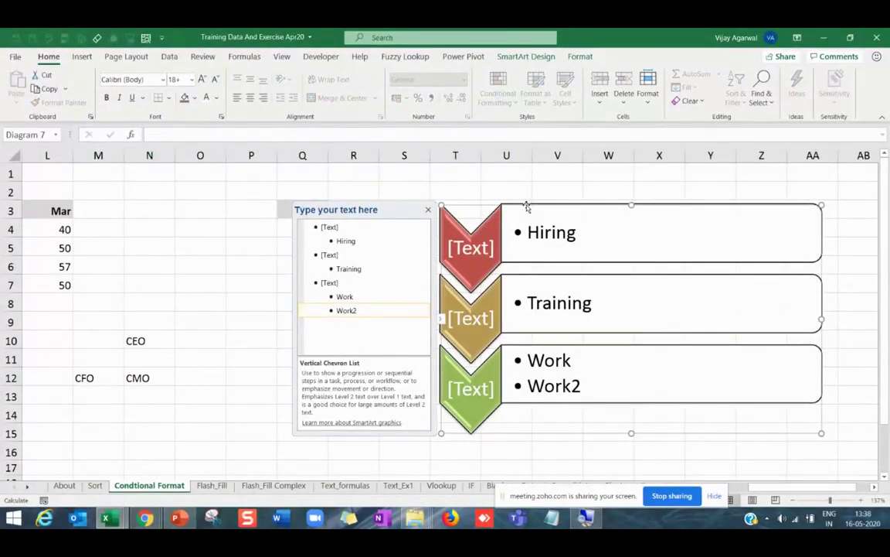
{"action": "key", "text": "Delete"}
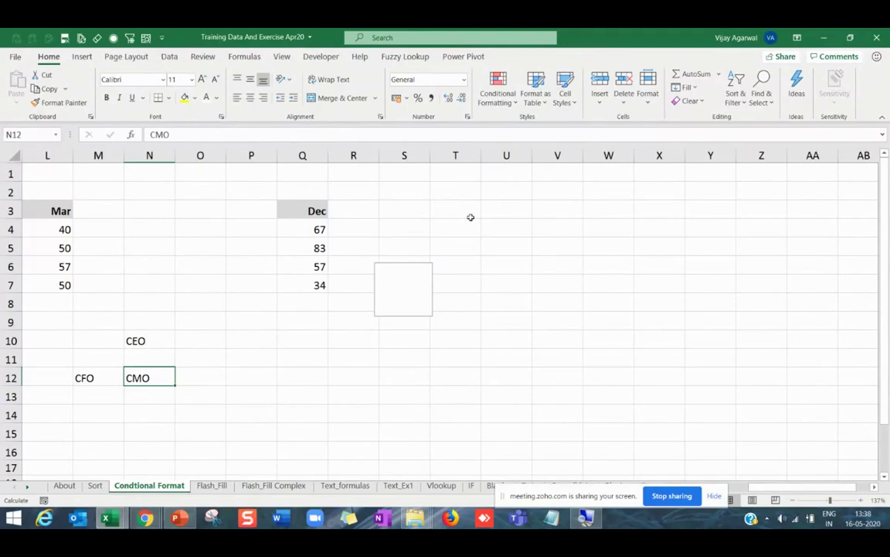
Select cell X3 and insert a SmartArt Hierarchy Organization Chart there.
{"action": "left_click", "coordinate": [618, 269]}
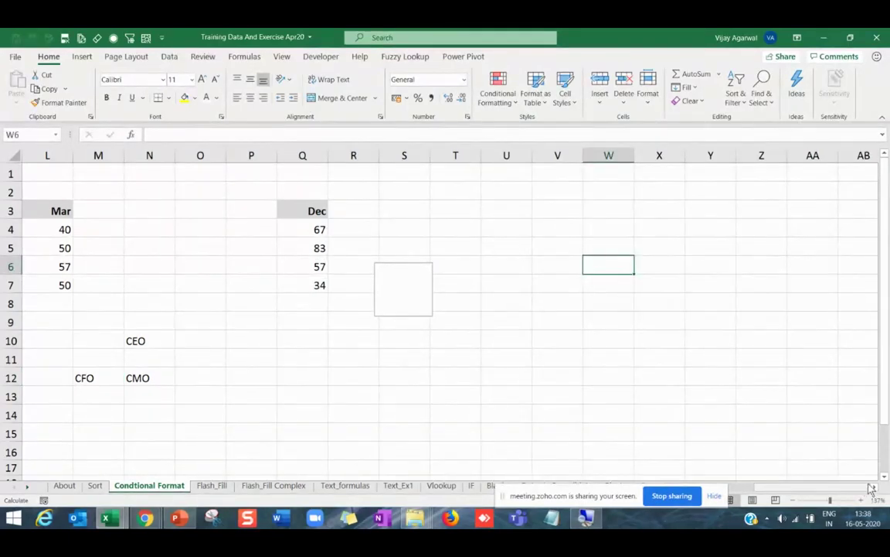
{"action": "scroll", "coordinate": [463, 217], "scroll_direction": "right", "scroll_amount": 4}
{"action": "left_click", "coordinate": [463, 217]}
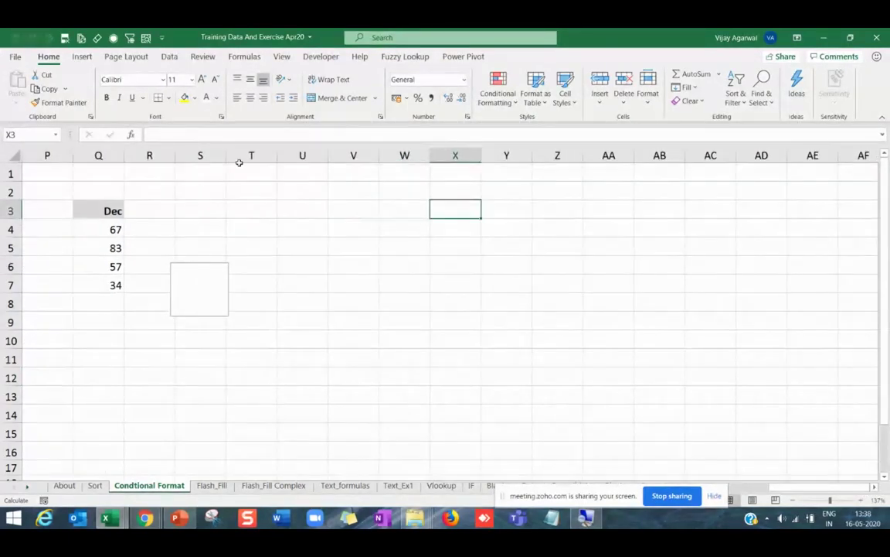
{"action": "left_click", "coordinate": [82, 57]}
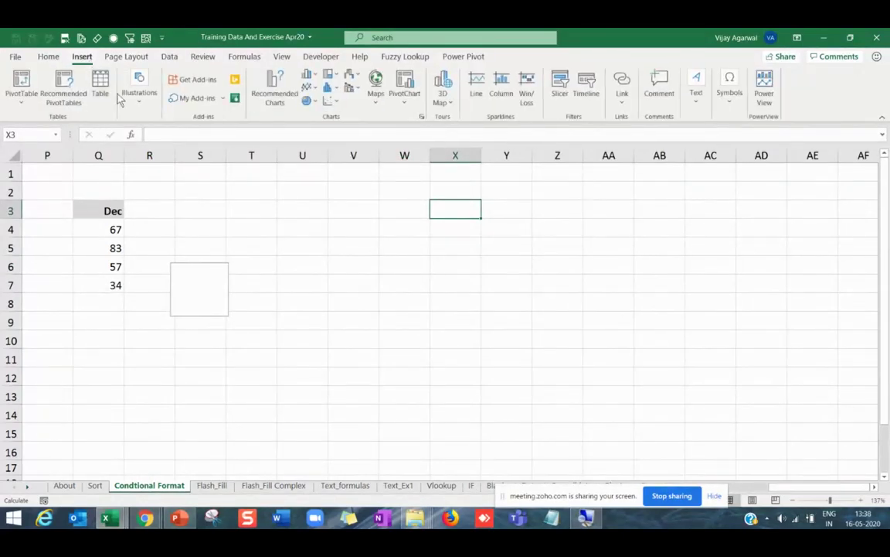
{"action": "left_click", "coordinate": [136, 101]}
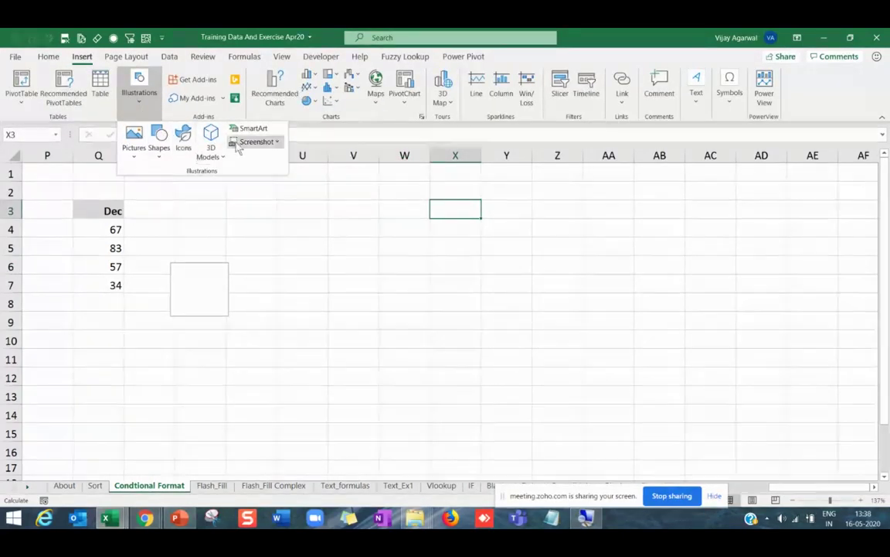
{"action": "key", "text": "Escape"}
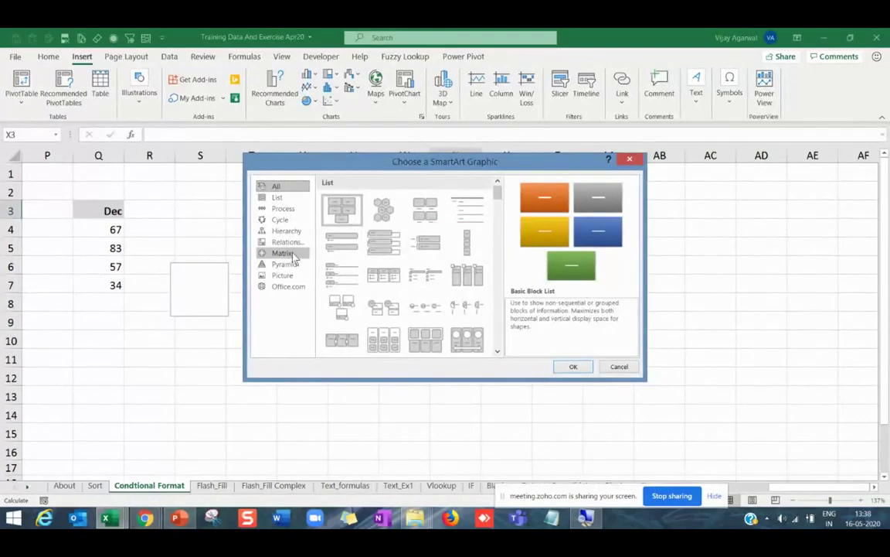
{"action": "left_click", "coordinate": [292, 236]}
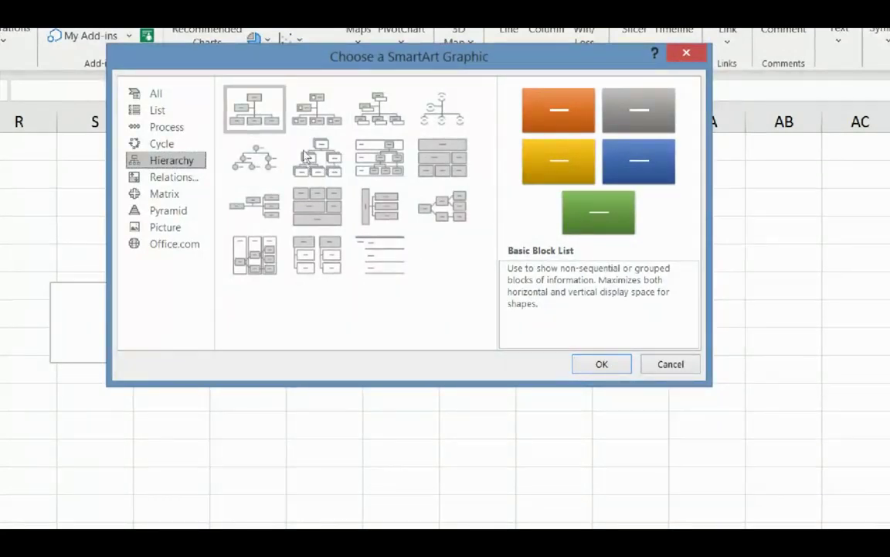
{"action": "left_click", "coordinate": [256, 108]}
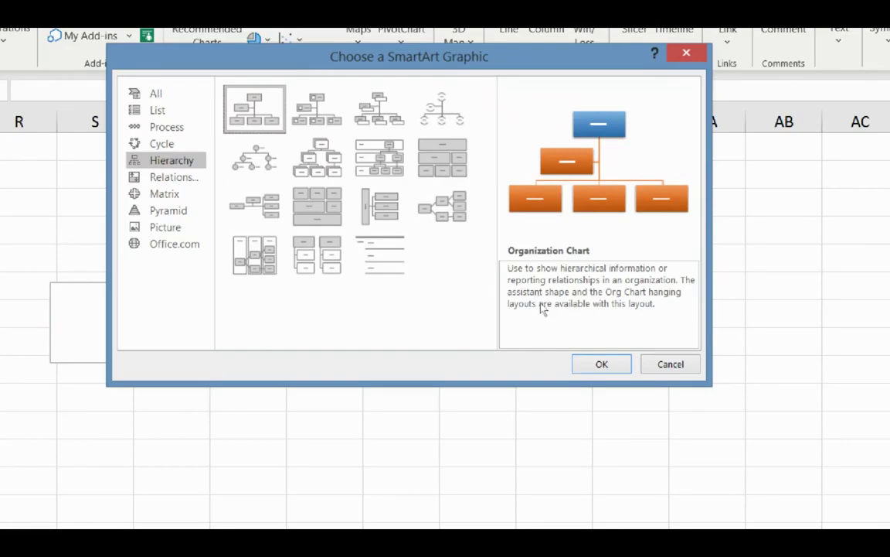
{"action": "key", "text": "Return"}
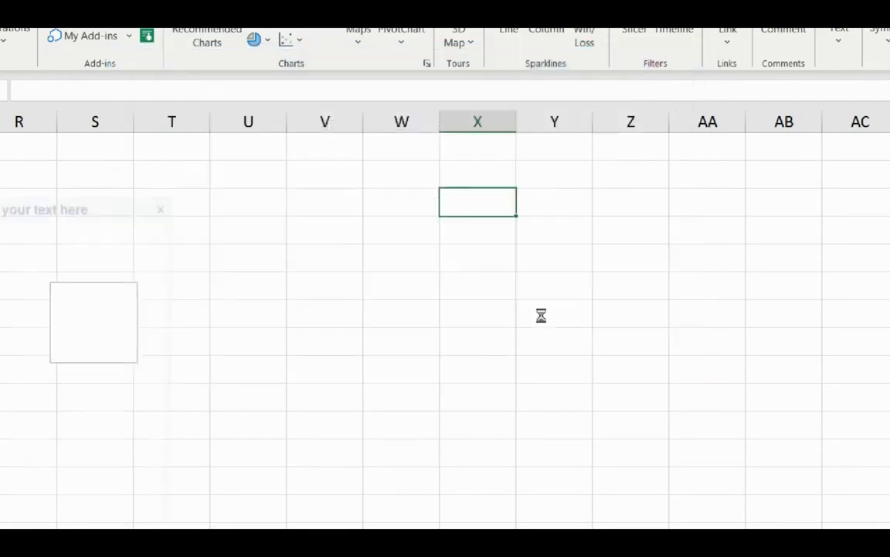
Label the top box CEO, the assistant box CFO and the first lower box GM.
{"action": "left_click", "coordinate": [423, 173]}
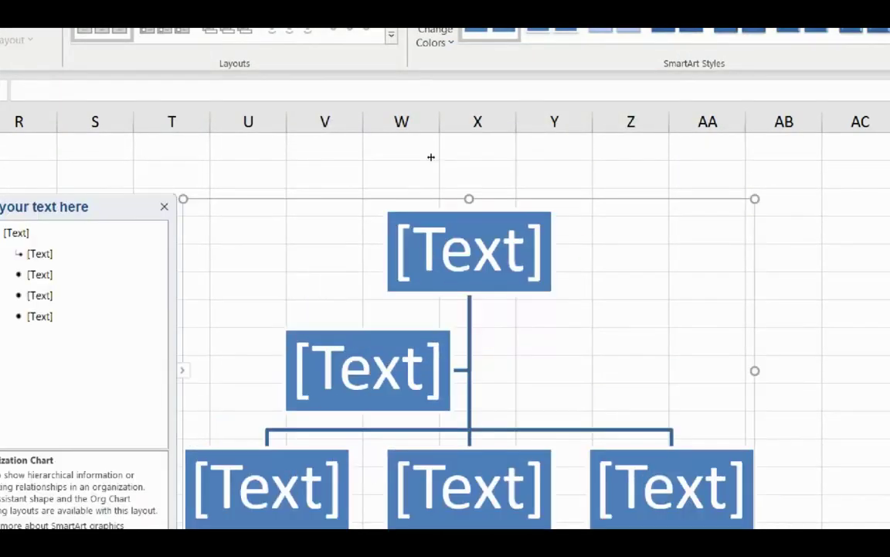
{"action": "left_click", "coordinate": [449, 244]}
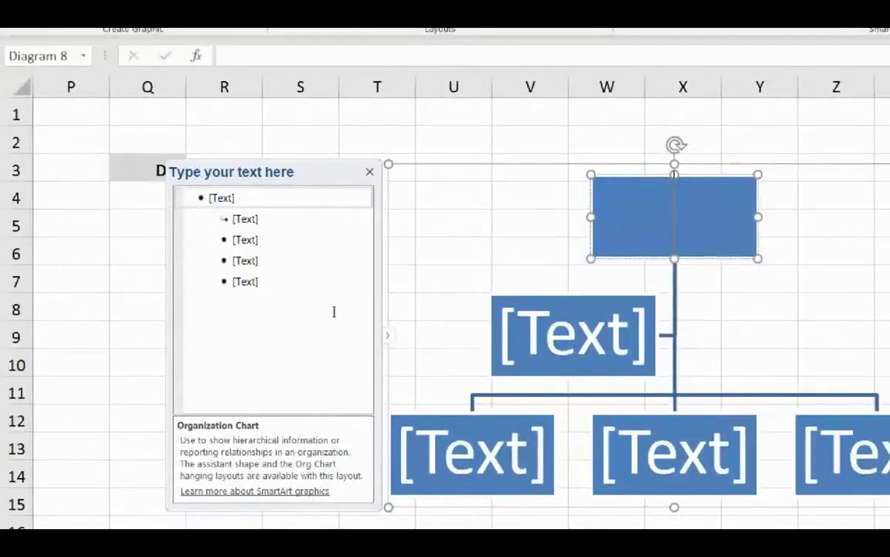
{"action": "type", "text": "CEO"}
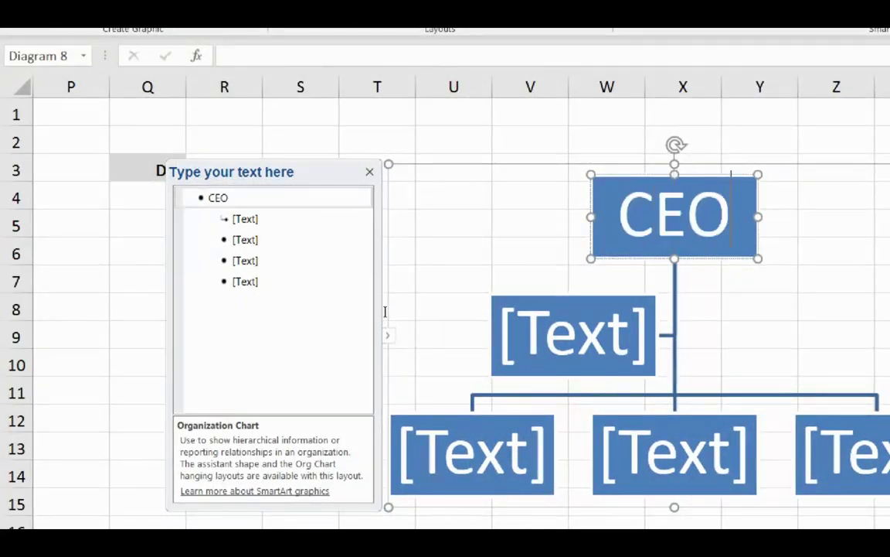
{"action": "key", "text": "Down"}
{"action": "type", "text": "CFO"}
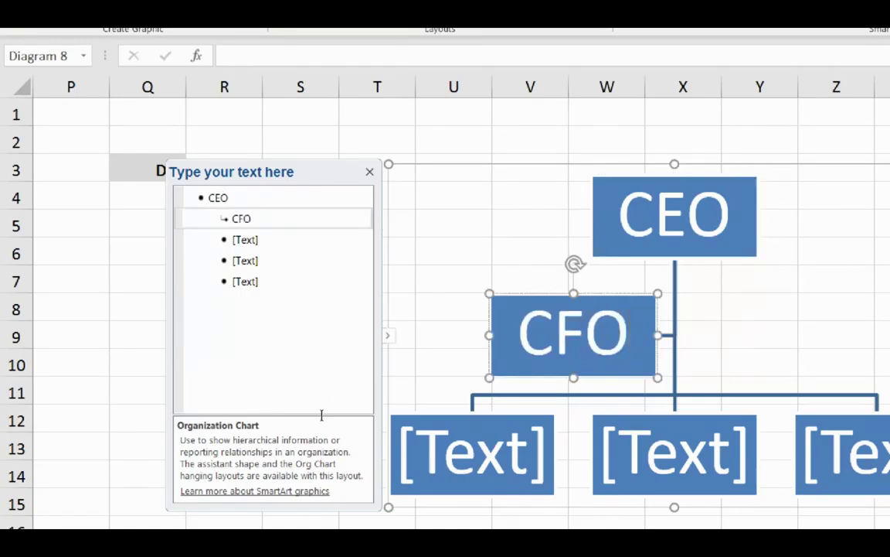
{"action": "key", "text": "Down"}
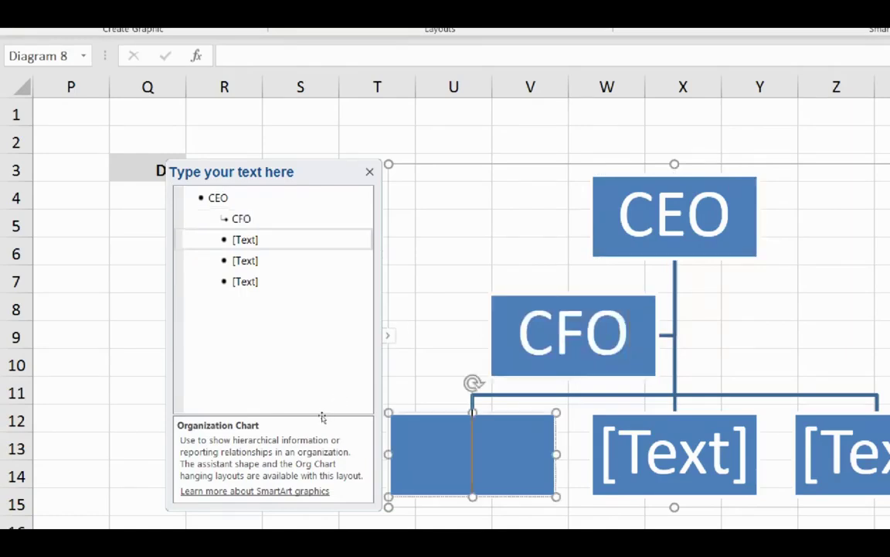
{"action": "type", "text": "GM"}
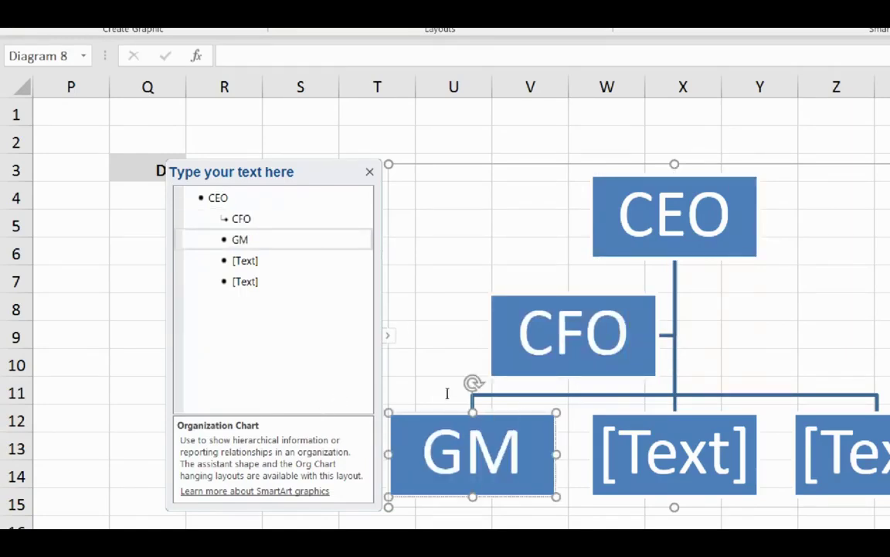
Label the remaining lower boxes SM and MGr, then select the CFO text.
{"action": "key", "text": "Down"}
{"action": "type", "text": "Sm]"}
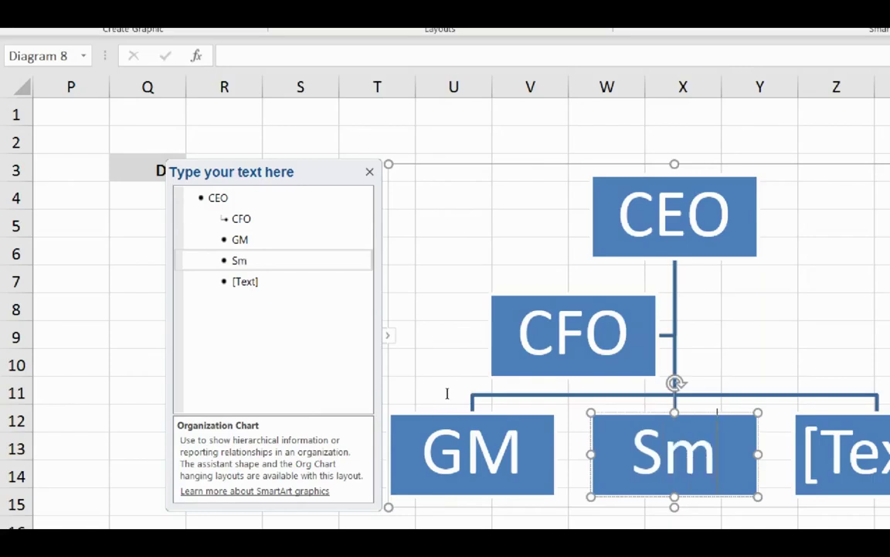
{"action": "key", "text": "BackSpace"}
{"action": "key", "text": "BackSpace"}
{"action": "type", "text": "M"}
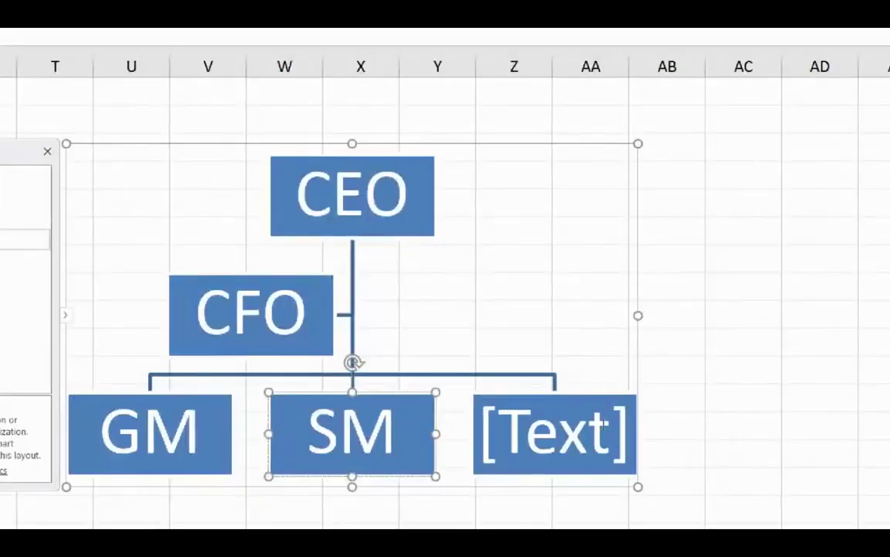
{"action": "left_click", "coordinate": [590, 407]}
{"action": "type", "text": "Man"}
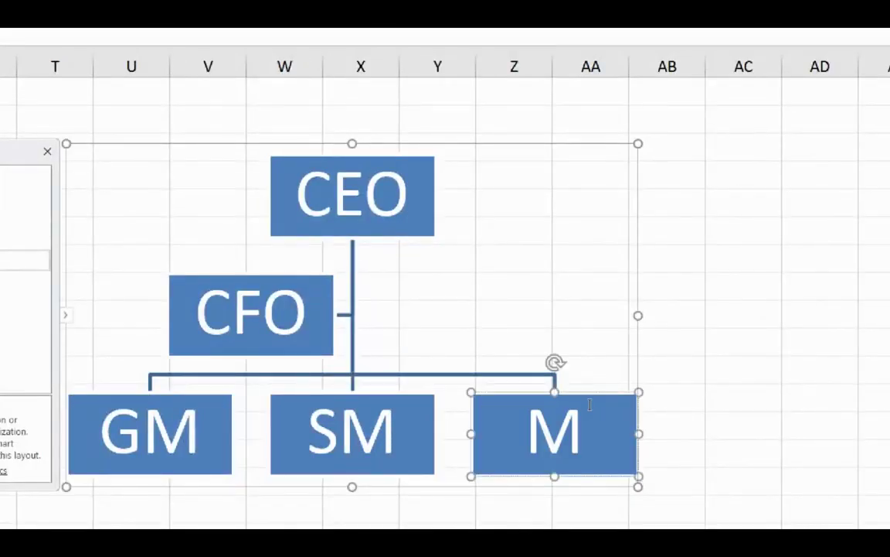
{"action": "key", "text": "BackSpace"}
{"action": "key", "text": "BackSpace"}
{"action": "type", "text": "Gr"}
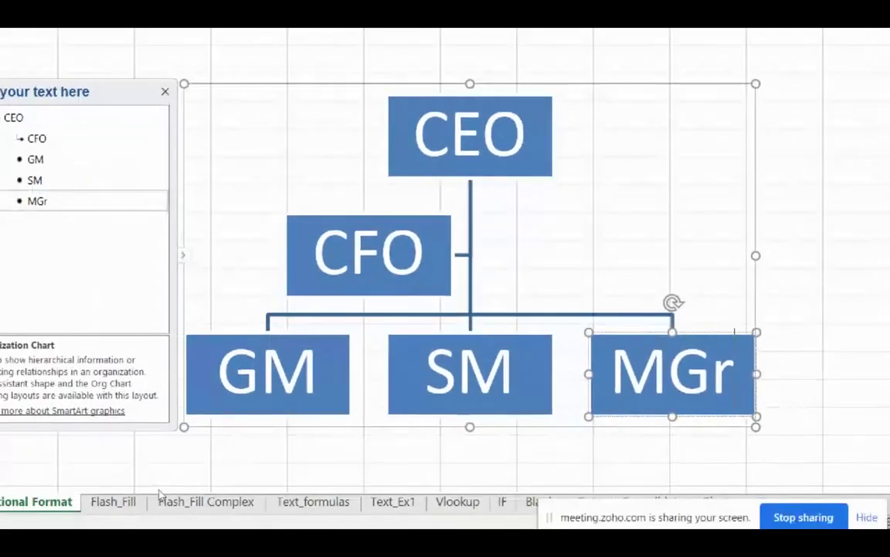
{"action": "left_click", "coordinate": [285, 462]}
{"action": "double_click", "coordinate": [368, 255]}
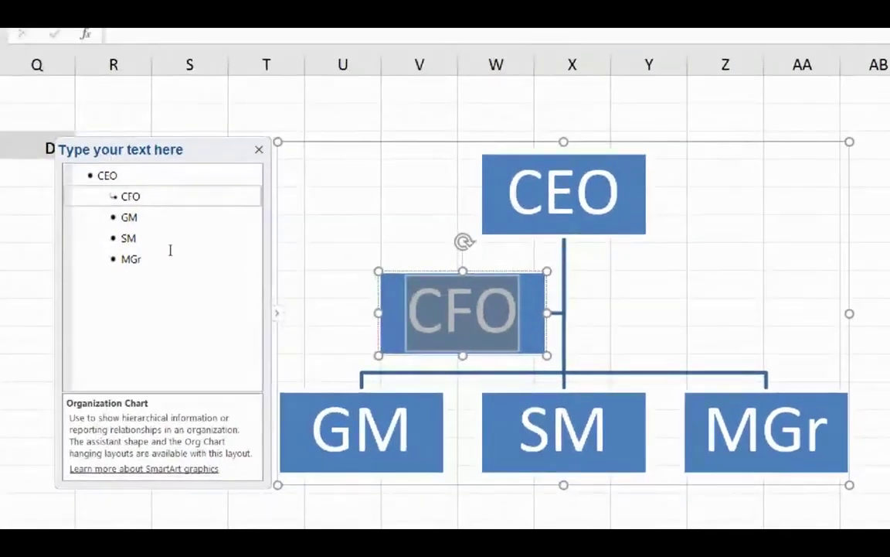
Add a CMO entry after CFO with a 'PA to CMO' box beneath it.
{"action": "key", "text": "Right"}
{"action": "key", "text": "Return"}
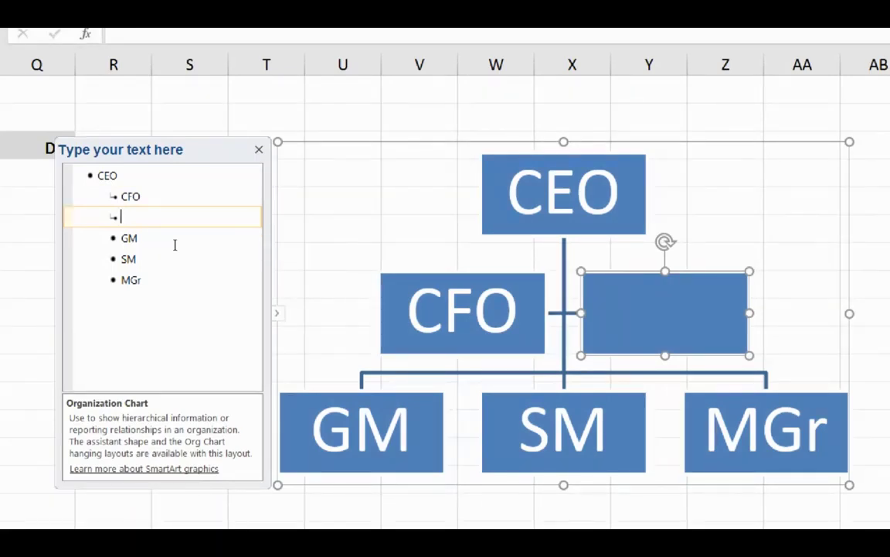
{"action": "type", "text": "CMO"}
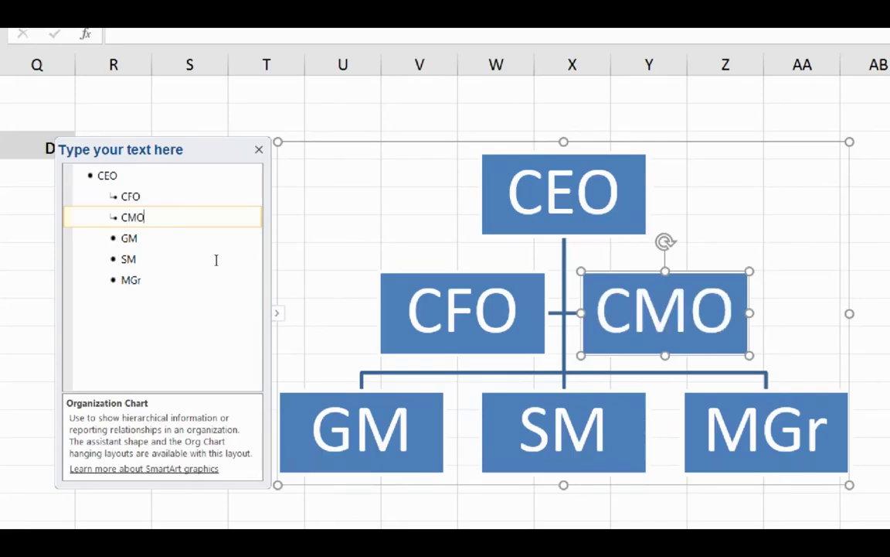
{"action": "left_click", "coordinate": [569, 314]}
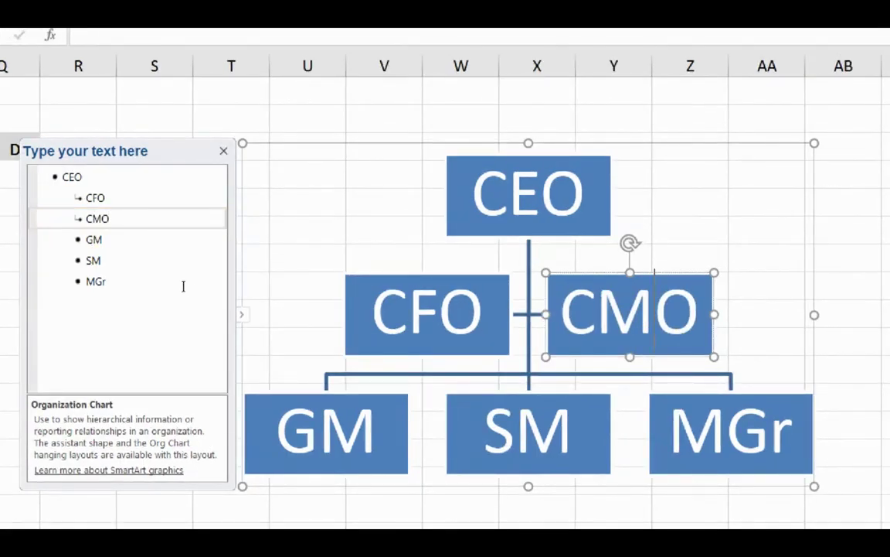
{"action": "left_click", "coordinate": [208, 292]}
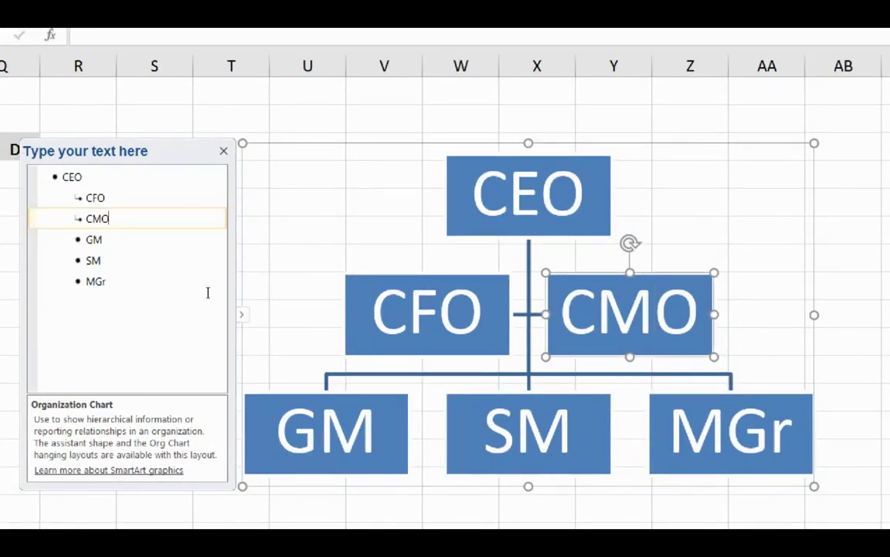
{"action": "key", "text": "Return"}
{"action": "key", "text": "Tab"}
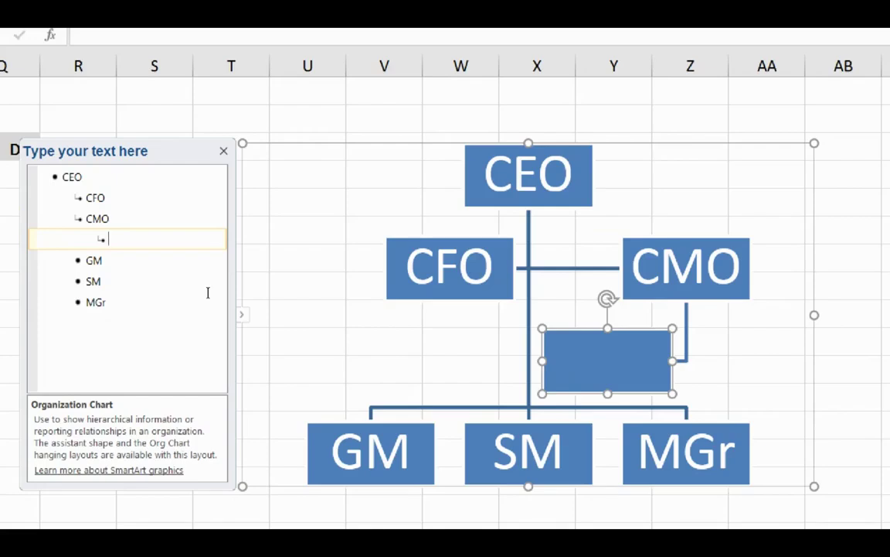
{"action": "type", "text": "PA"}
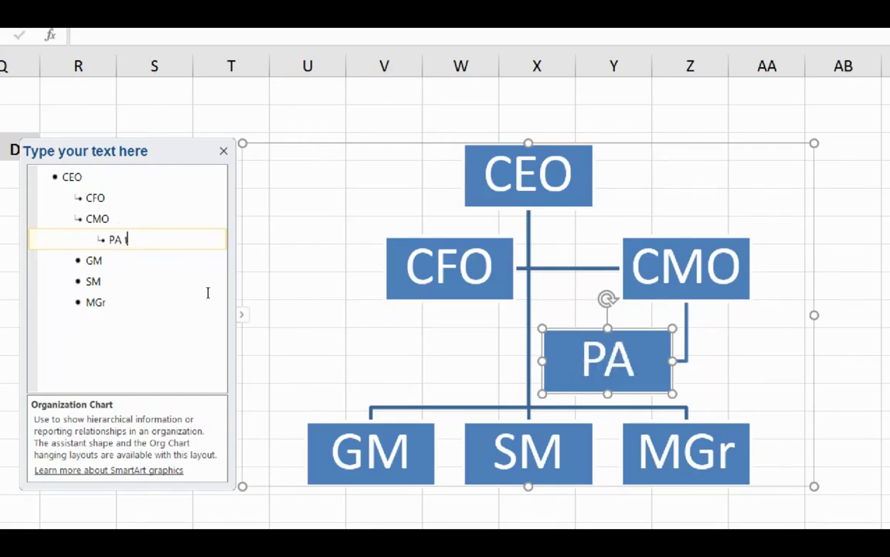
{"action": "type", "text": " to CMPO"}
{"action": "key", "text": "BackSpace"}
{"action": "key", "text": "BackSpace"}
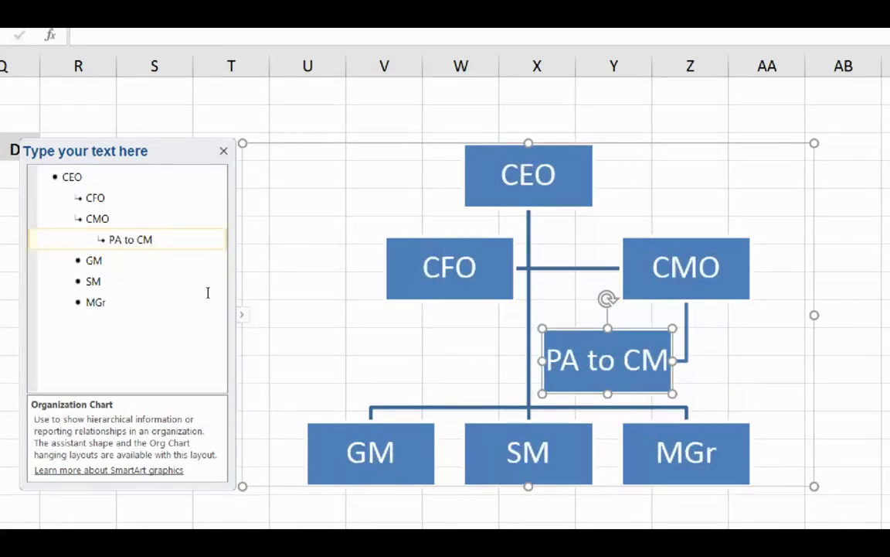
{"action": "type", "text": "O"}
{"action": "key", "text": "Escape"}
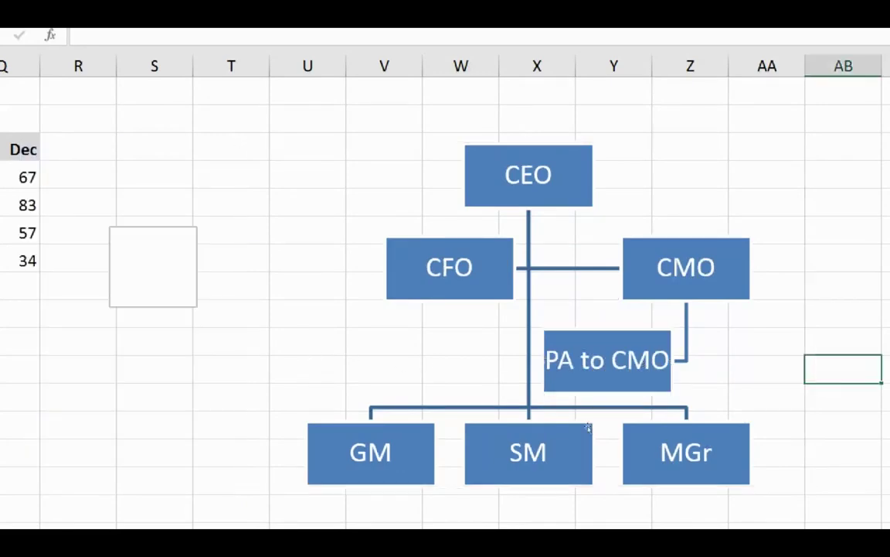
Select the GM box and bring up its context menu toward the Add Shape options.
{"action": "left_click", "coordinate": [471, 432]}
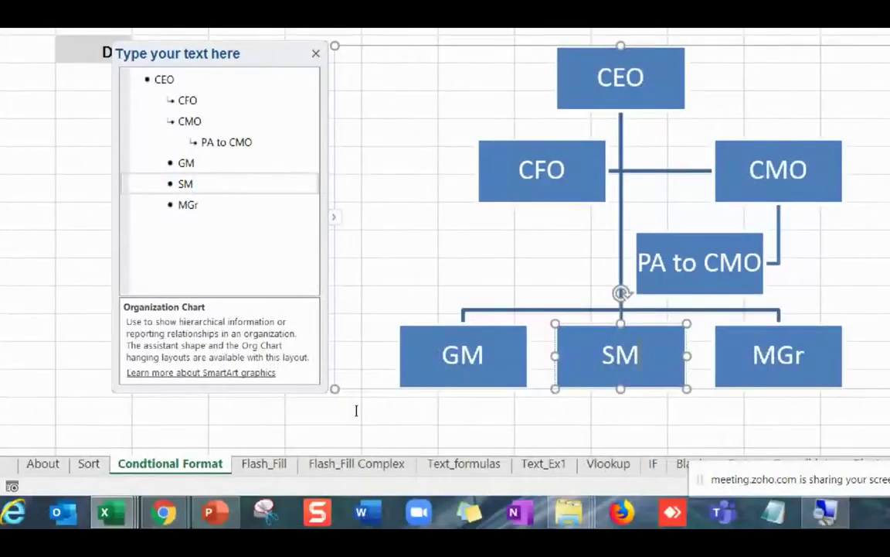
{"action": "key", "text": "shift+Tab"}
{"action": "key", "text": "shift+F10"}
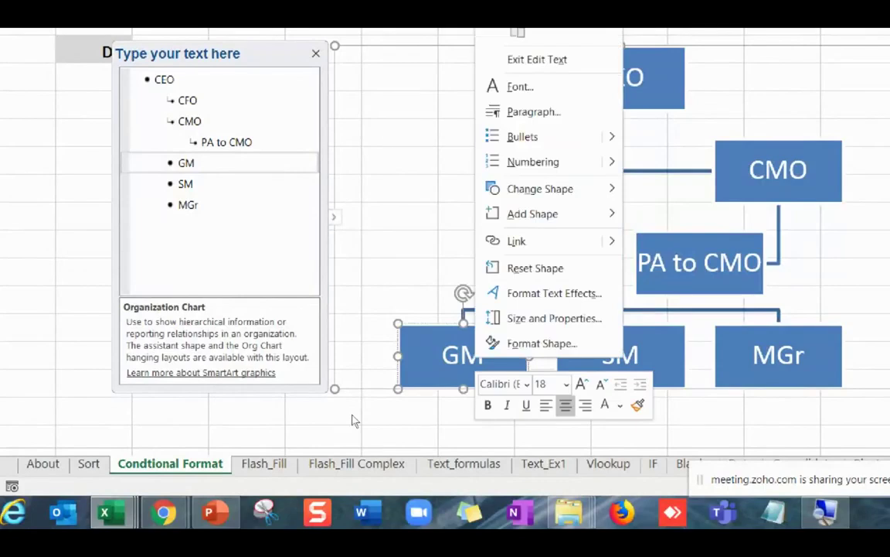
{"action": "key", "text": "Up"}
{"action": "key", "text": "Up"}
{"action": "key", "text": "Up"}
{"action": "key", "text": "Up"}
{"action": "key", "text": "Up"}
{"action": "key", "text": "Up"}
{"action": "key", "text": "Up"}
{"action": "key", "text": "Up"}
{"action": "key", "text": "Up"}
{"action": "key", "text": "Up"}
{"action": "key", "text": "Up"}
{"action": "key", "text": "Down"}
{"action": "key", "text": "Down"}
{"action": "key", "text": "Down"}
{"action": "key", "text": "Down"}
{"action": "key", "text": "Down"}
Add an assistant box labelled 'Executive' under GM.
{"action": "key", "text": "Right"}
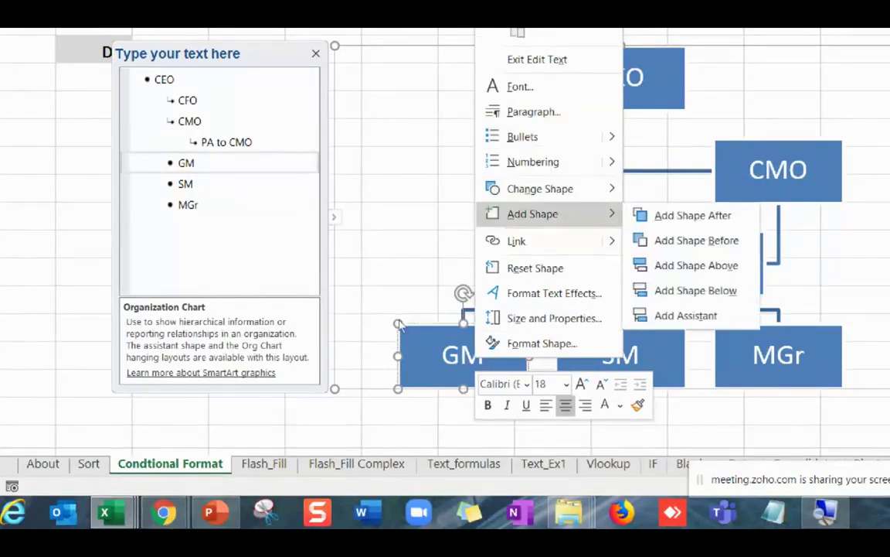
{"action": "key", "text": "Down"}
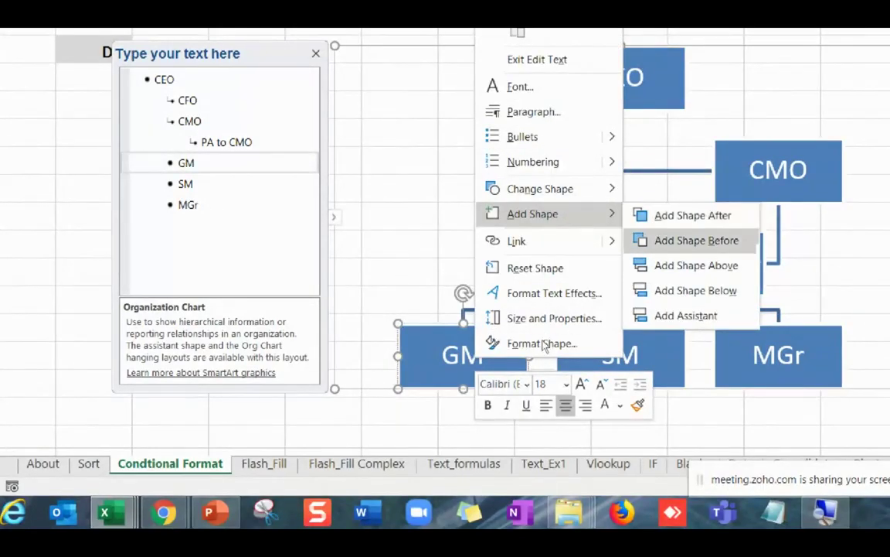
{"action": "key", "text": "Down"}
{"action": "key", "text": "Down"}
{"action": "key", "text": "Down"}
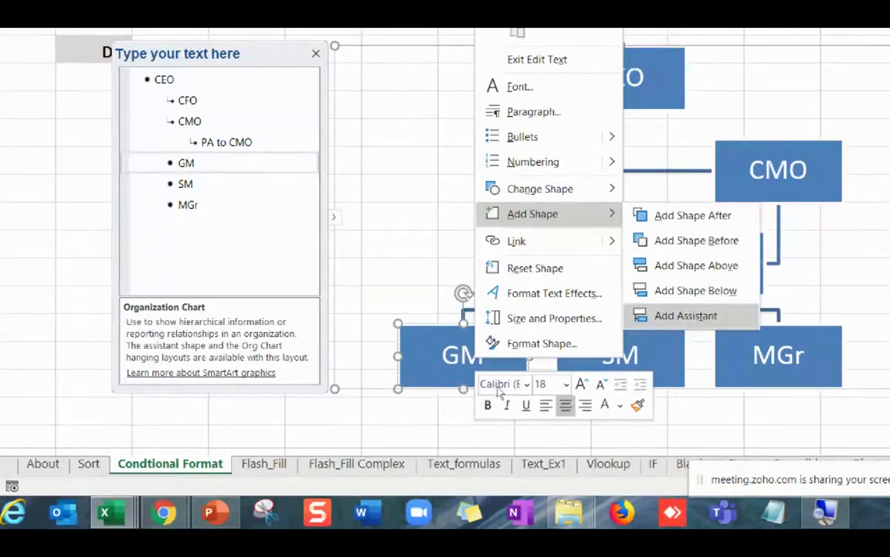
{"action": "key", "text": "Return"}
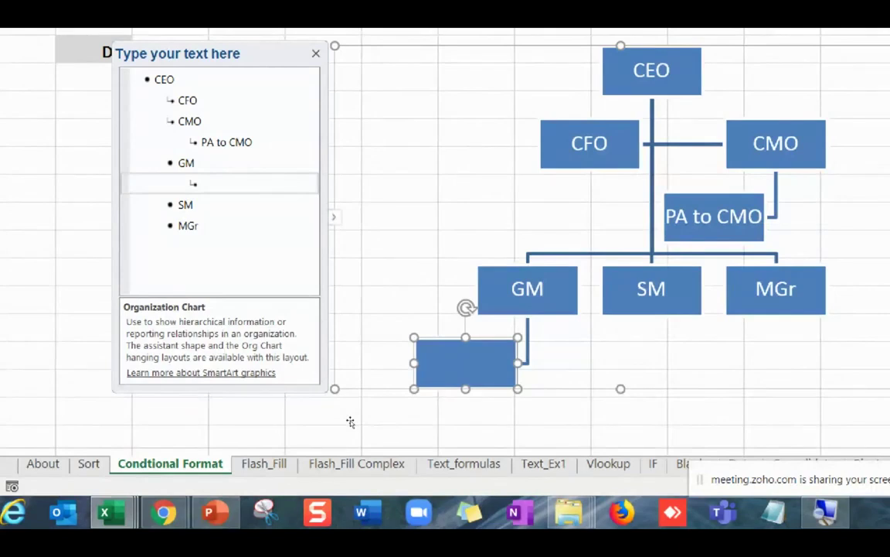
{"action": "type", "text": "Executive"}
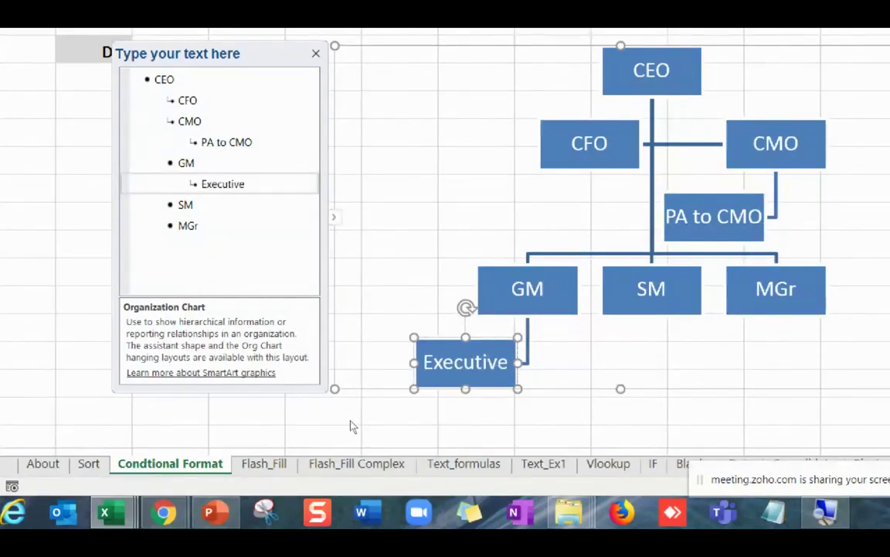
{"action": "key", "text": "Return"}
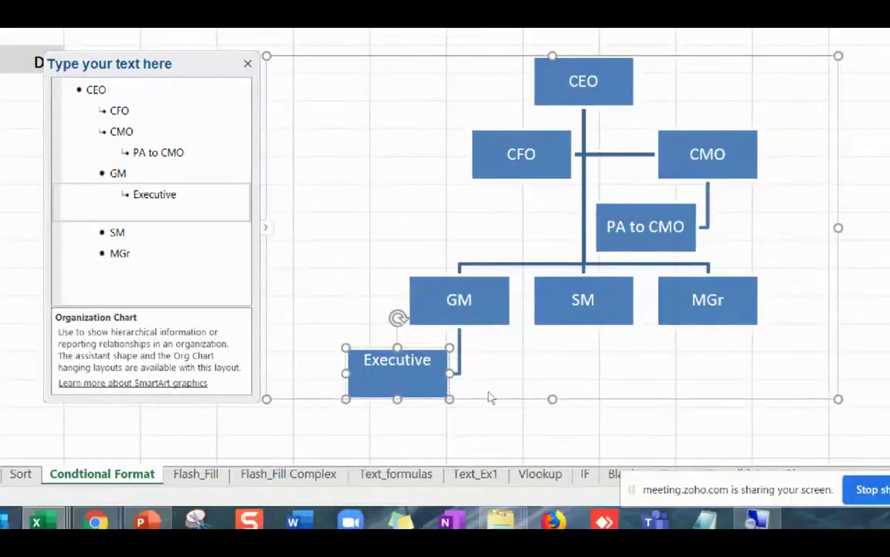
Move past SM to the MGr box and open its context menu.
{"action": "key", "text": "Down"}
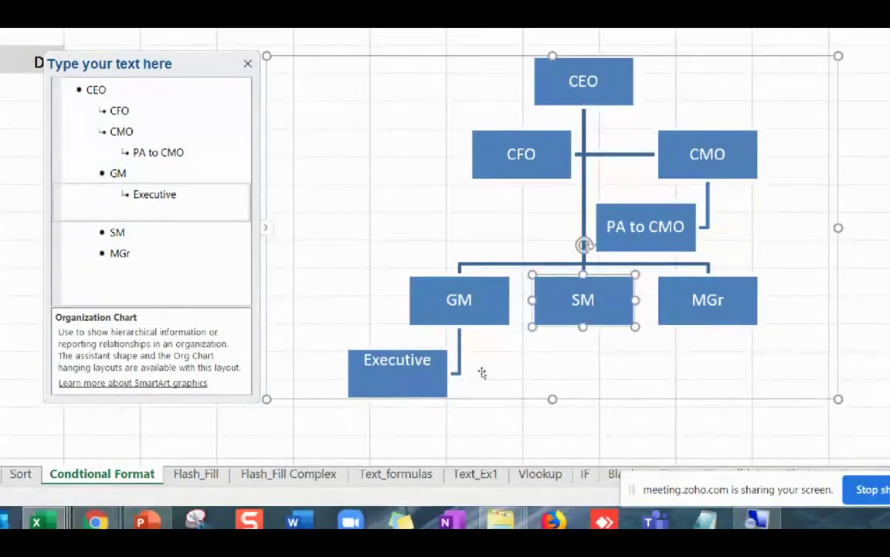
{"action": "key", "text": "shift+F10"}
{"action": "key", "text": "Escape"}
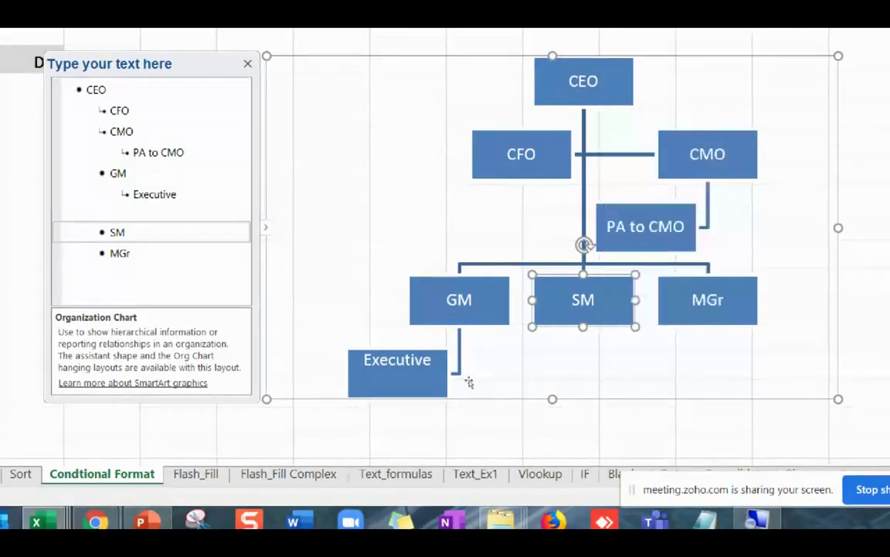
{"action": "key", "text": "Down"}
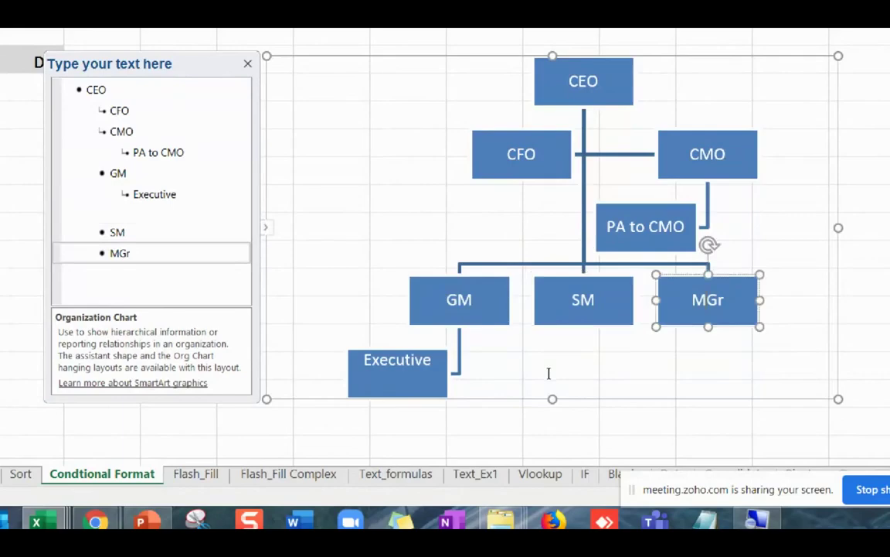
{"action": "key", "text": "shift+F10"}
{"action": "key", "text": "Up"}
{"action": "key", "text": "Up"}
{"action": "key", "text": "Up"}
{"action": "key", "text": "Up"}
{"action": "key", "text": "Up"}
{"action": "key", "text": "Up"}
{"action": "key", "text": "Up"}
{"action": "key", "text": "Up"}
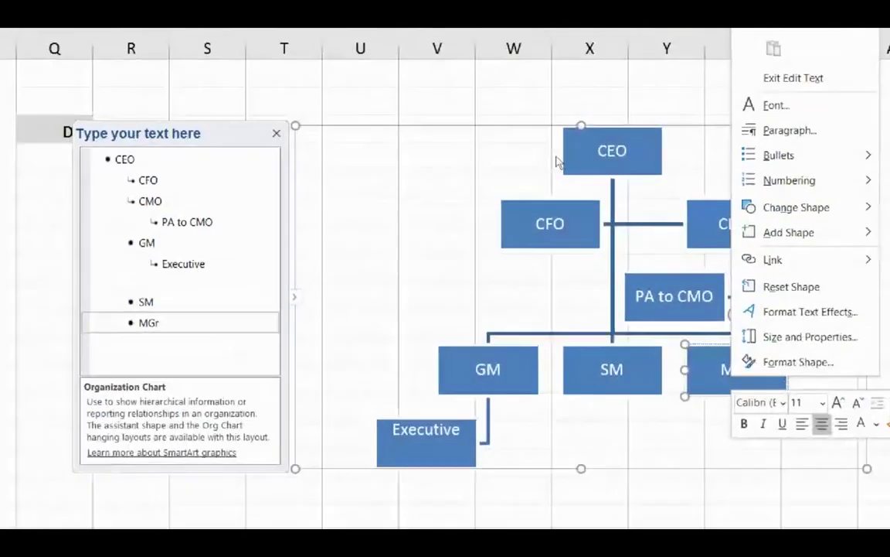
Dismiss the context menu and delete the MGr box from the org chart.
{"action": "key", "text": "Down"}
{"action": "key", "text": "Down"}
{"action": "key", "text": "Down"}
{"action": "key", "text": "Down"}
{"action": "key", "text": "Down"}
{"action": "key", "text": "Down"}
{"action": "key", "text": "Down"}
{"action": "key", "text": "Down"}
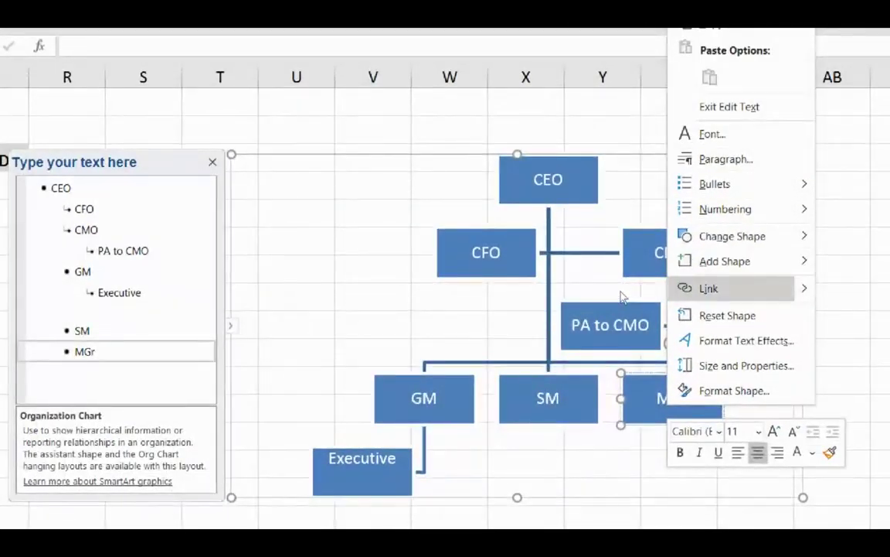
{"action": "key", "text": "Escape"}
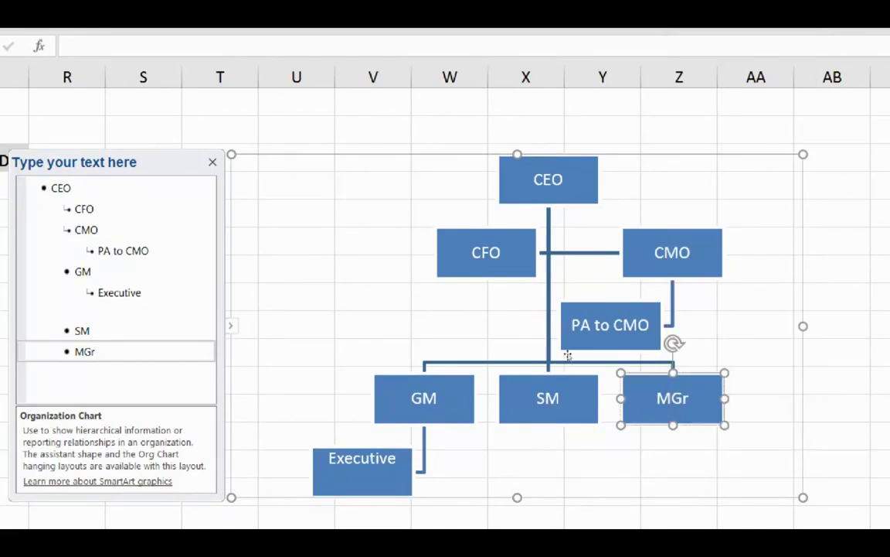
{"action": "key", "text": "Delete"}
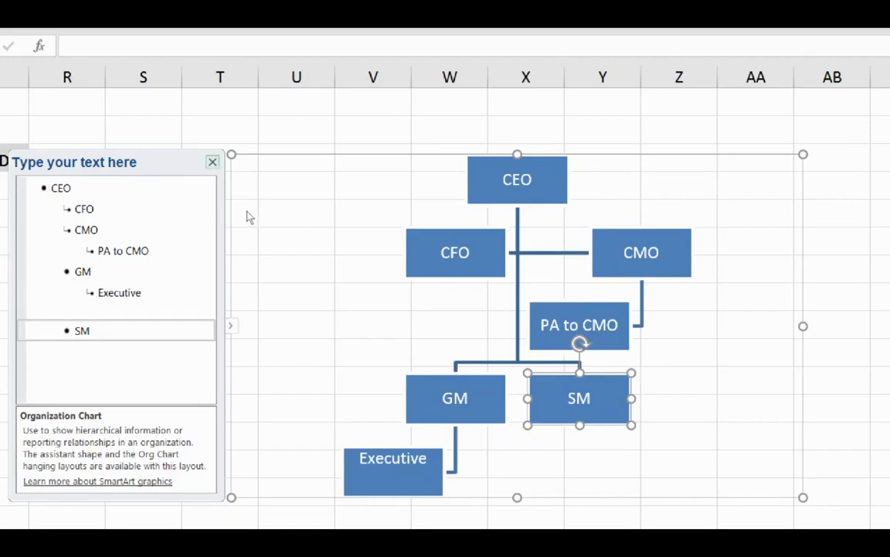
Close the text pane and drag the org chart up and to the left.
{"action": "left_click", "coordinate": [213, 161]}
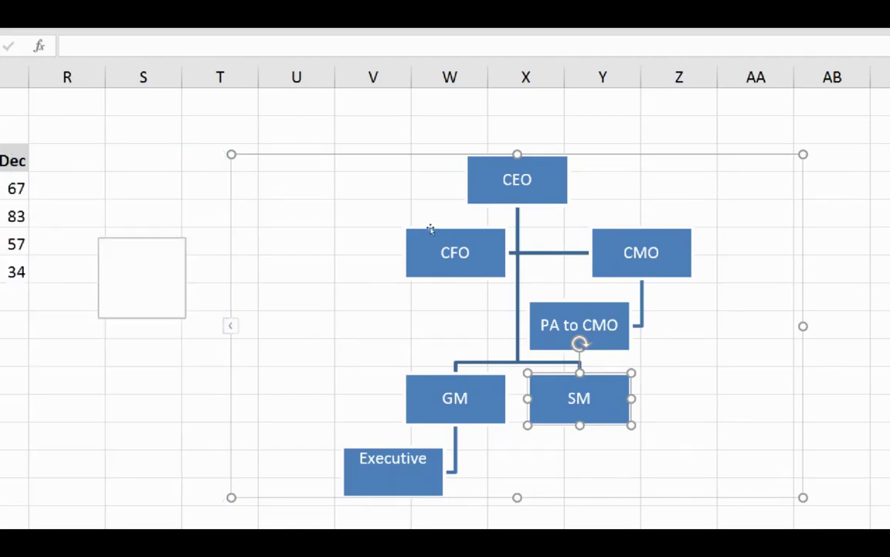
{"action": "left_click_drag", "start_coordinate": [426, 224], "coordinate": [345, 179]}
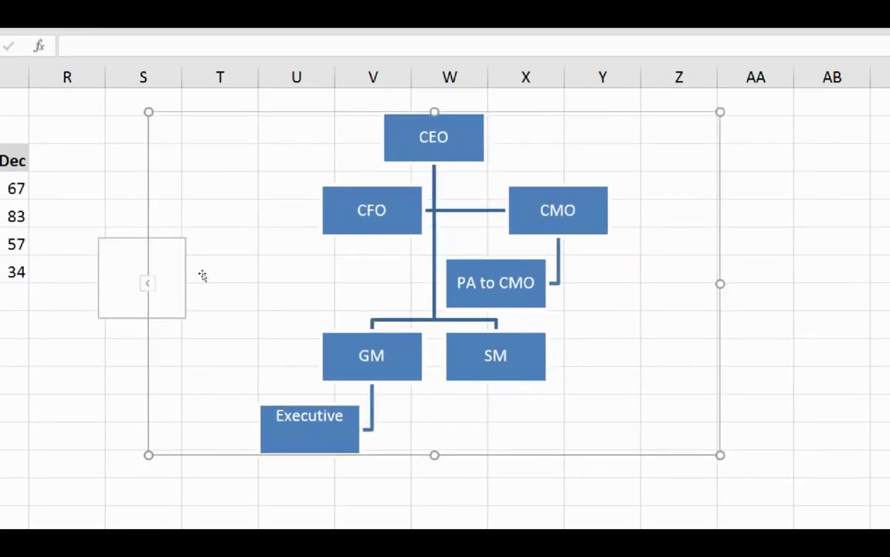
{"action": "key", "text": "Escape"}
{"action": "left_click", "coordinate": [236, 294]}
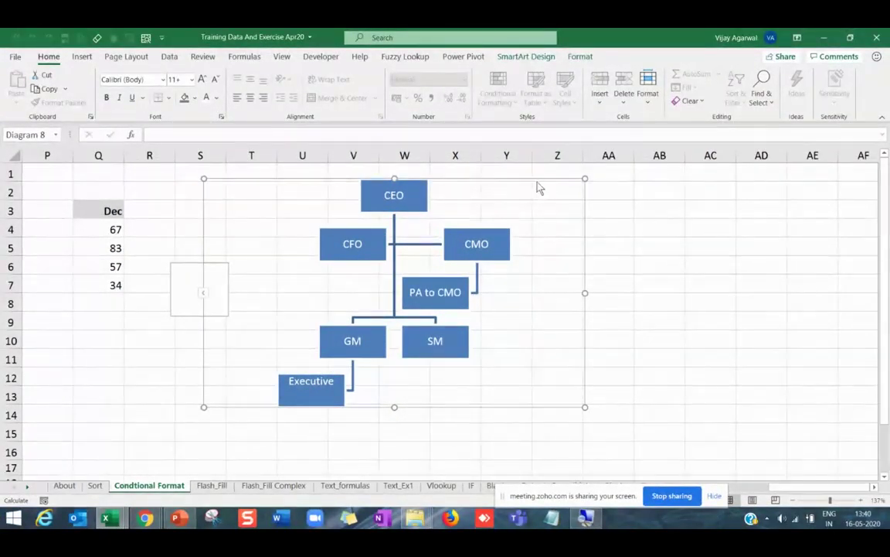
Apply the Hierarchy layout to the org chart and recolour it in red Accent 2 colours.
{"action": "left_click", "coordinate": [528, 58]}
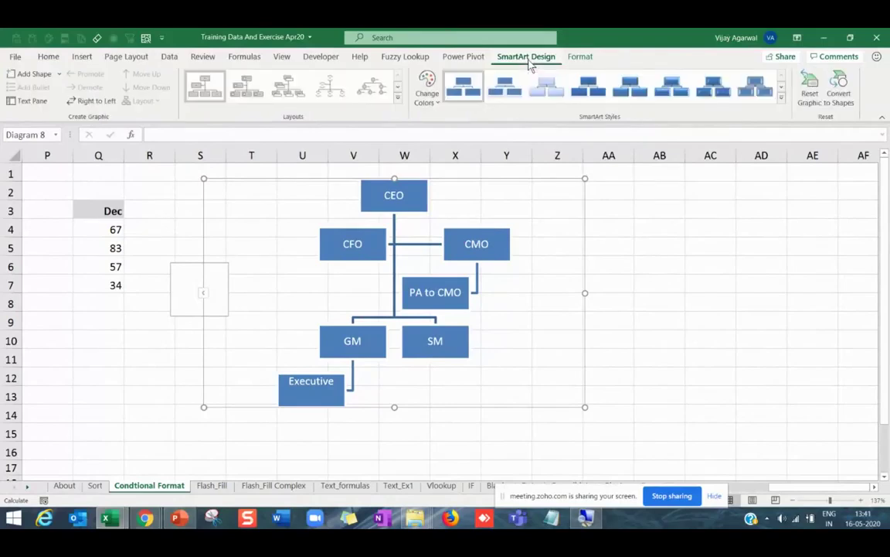
{"action": "left_click", "coordinate": [398, 99]}
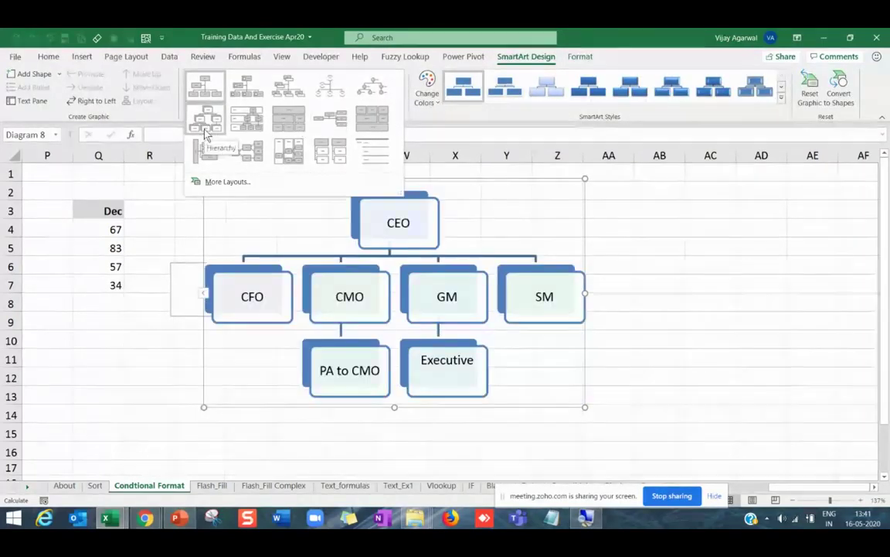
{"action": "left_click", "coordinate": [205, 135]}
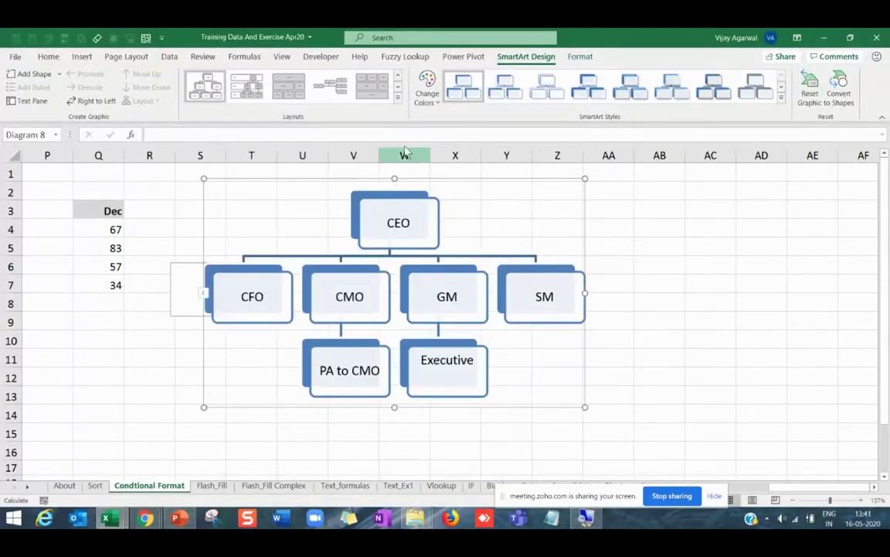
{"action": "left_click", "coordinate": [426, 86]}
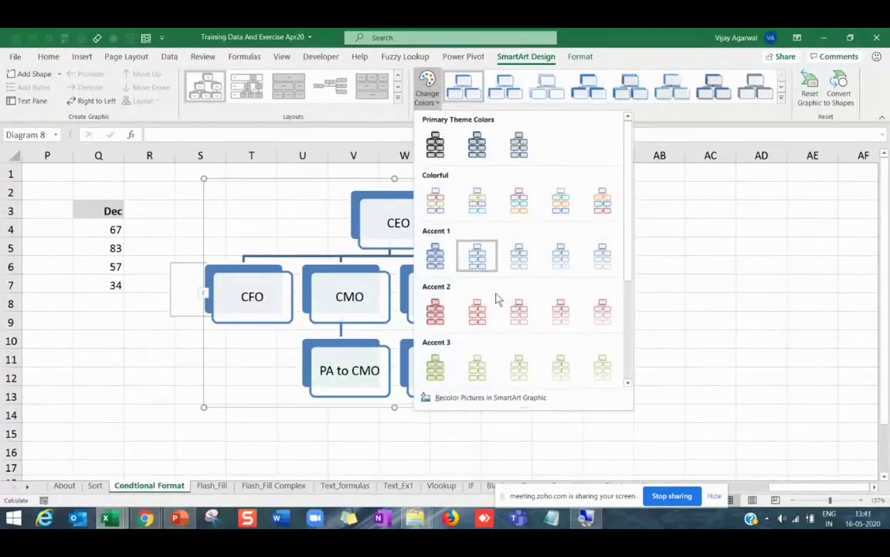
{"action": "left_click", "coordinate": [477, 314]}
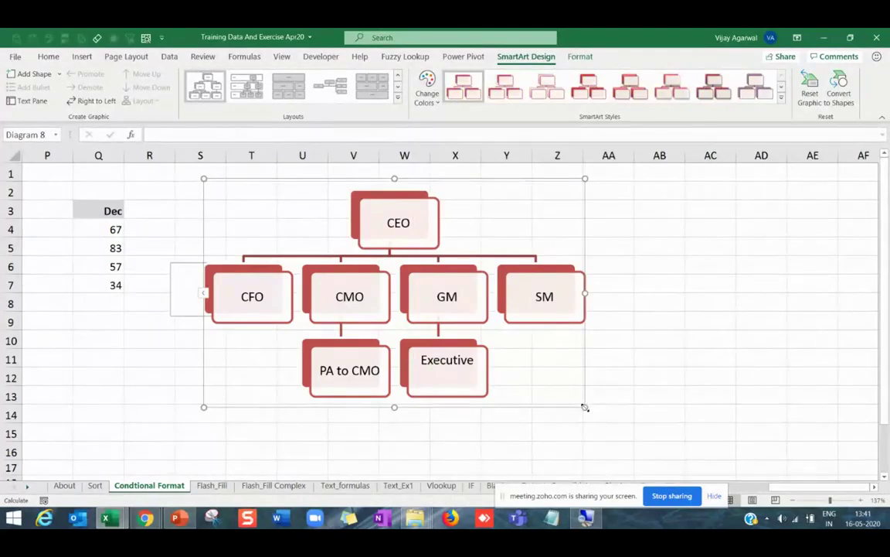
Enlarge the org chart and recolour it in the dark grey Primary Theme colours.
{"action": "left_click_drag", "start_coordinate": [585, 407], "coordinate": [637, 431]}
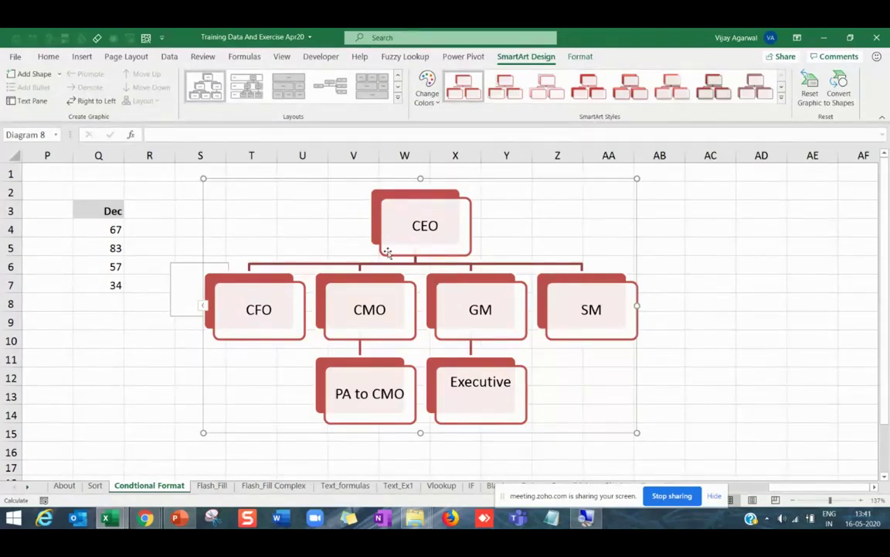
{"action": "left_click", "coordinate": [436, 103]}
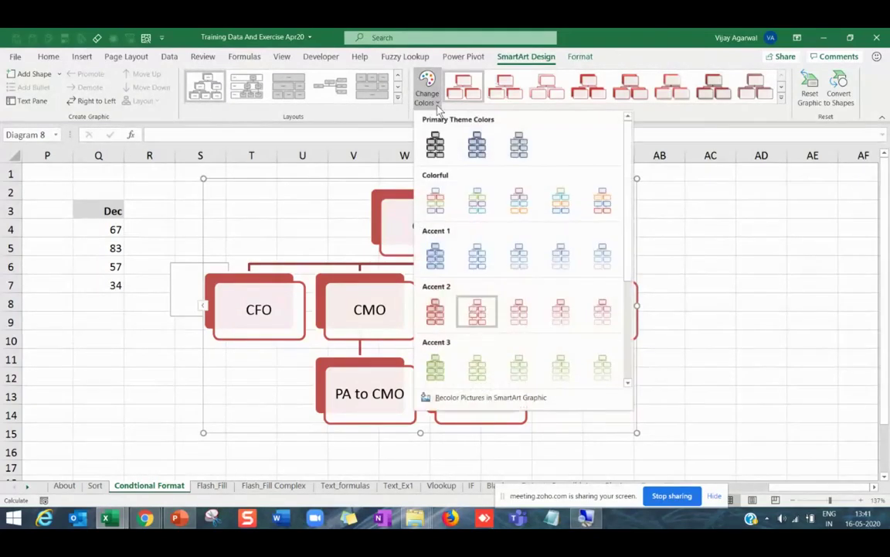
{"action": "left_click", "coordinate": [436, 144]}
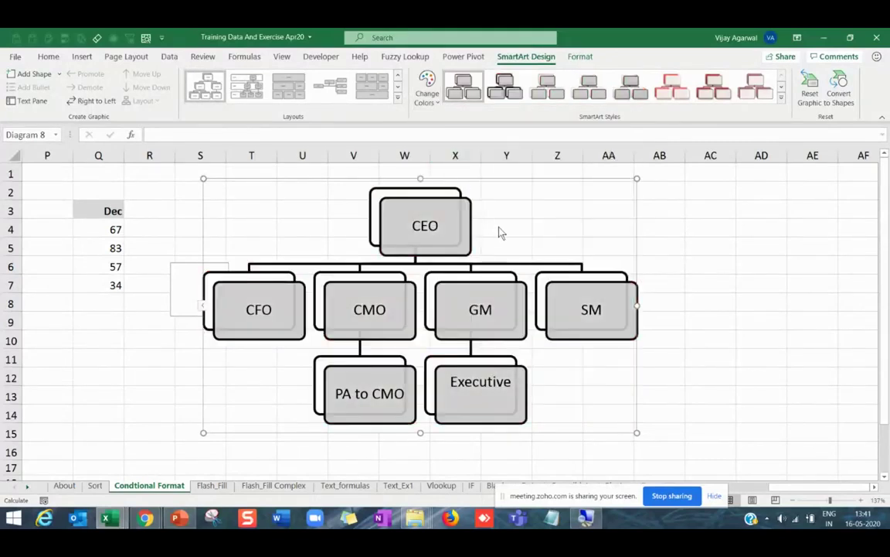
{"action": "left_click", "coordinate": [399, 99]}
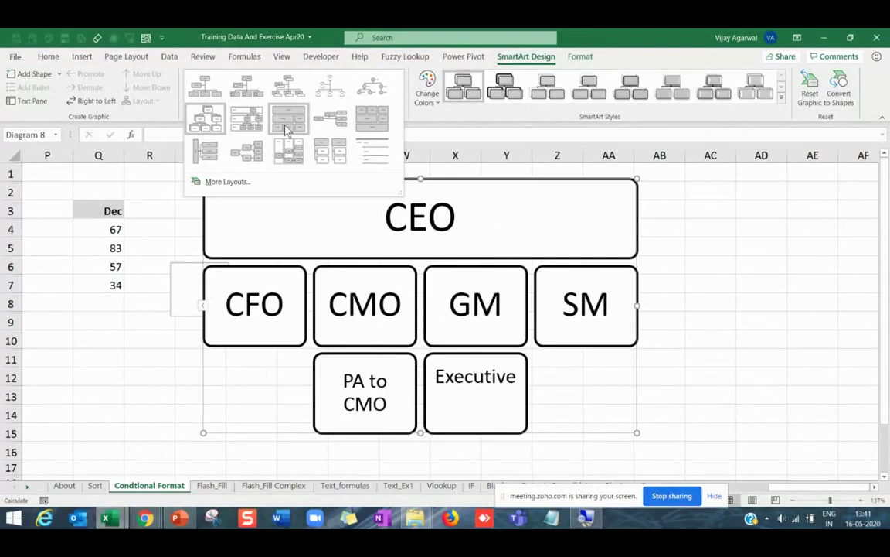
Apply the Picture Organization Chart layout and enlarge the chart further.
{"action": "left_click", "coordinate": [249, 92]}
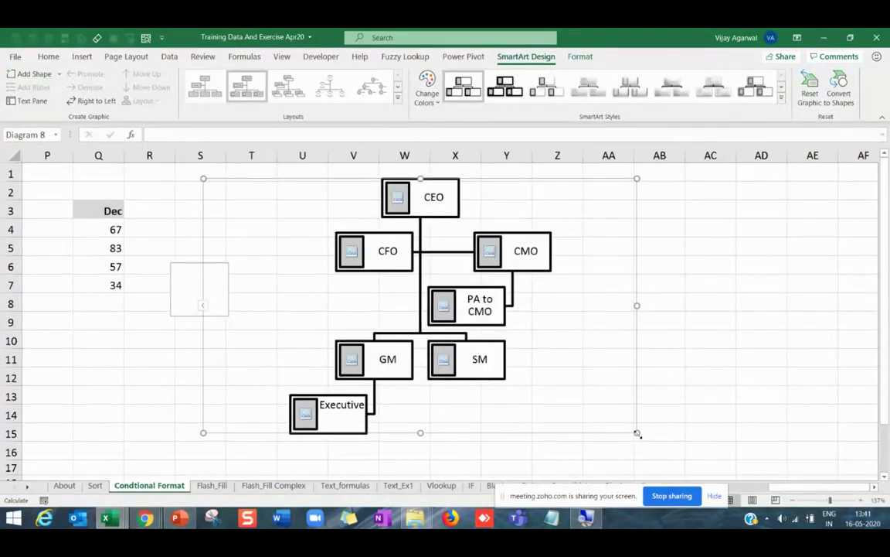
{"action": "left_click_drag", "start_coordinate": [637, 433], "coordinate": [736, 462]}
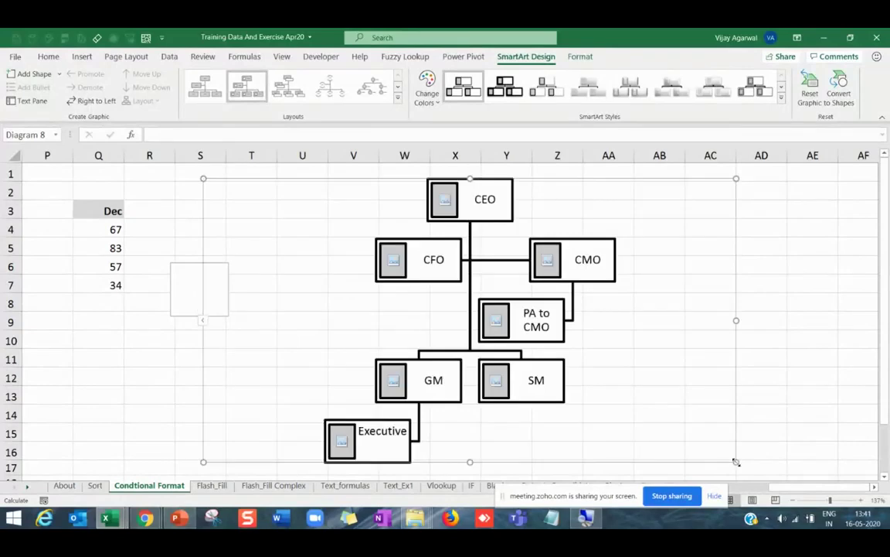
{"action": "left_click", "coordinate": [393, 263]}
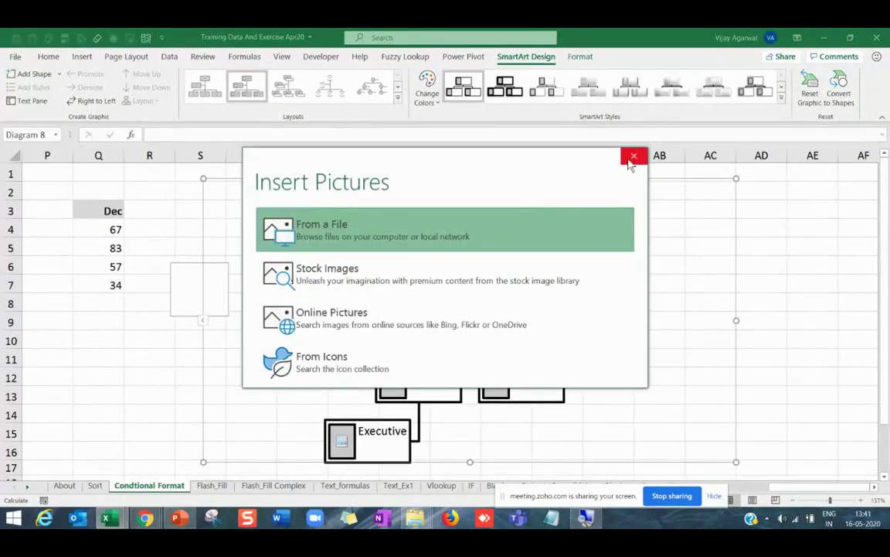
{"action": "left_click", "coordinate": [632, 157]}
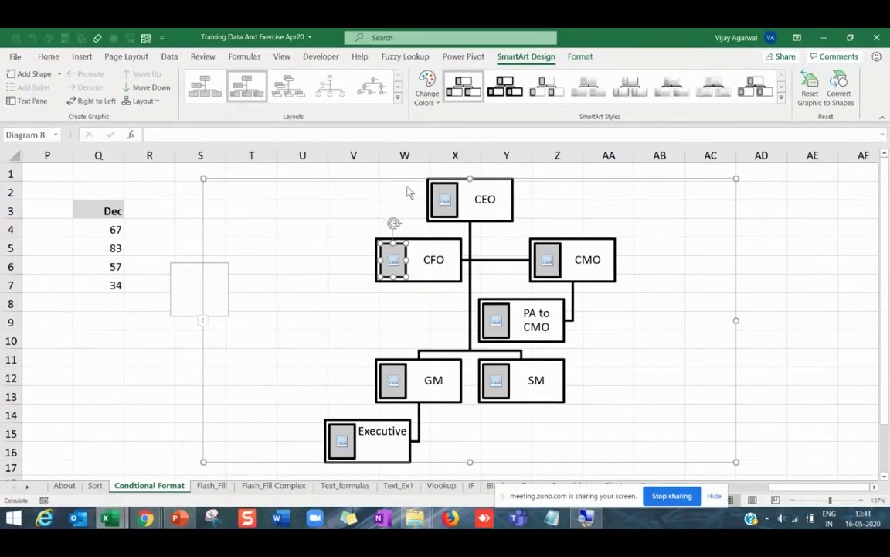
Recolour the chart in a red accent scheme and open the full layouts gallery.
{"action": "left_click", "coordinate": [426, 89]}
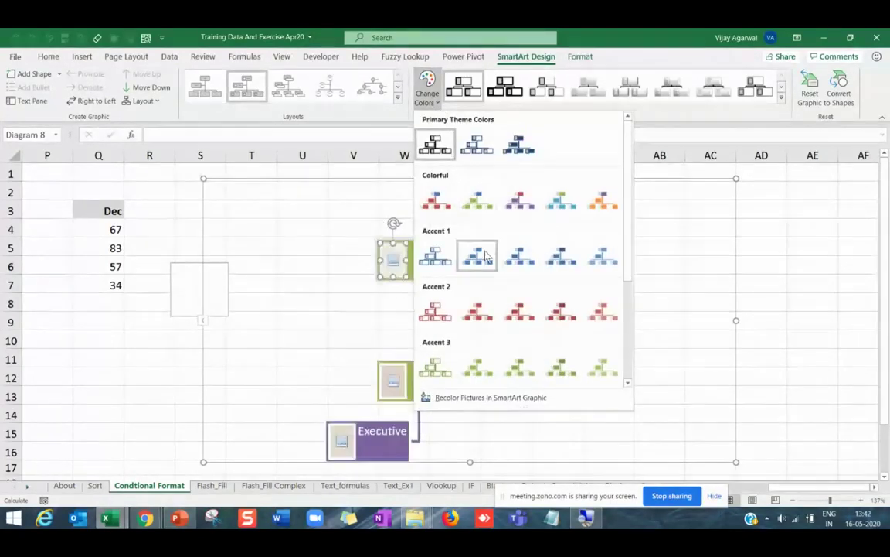
{"action": "left_click", "coordinate": [516, 311]}
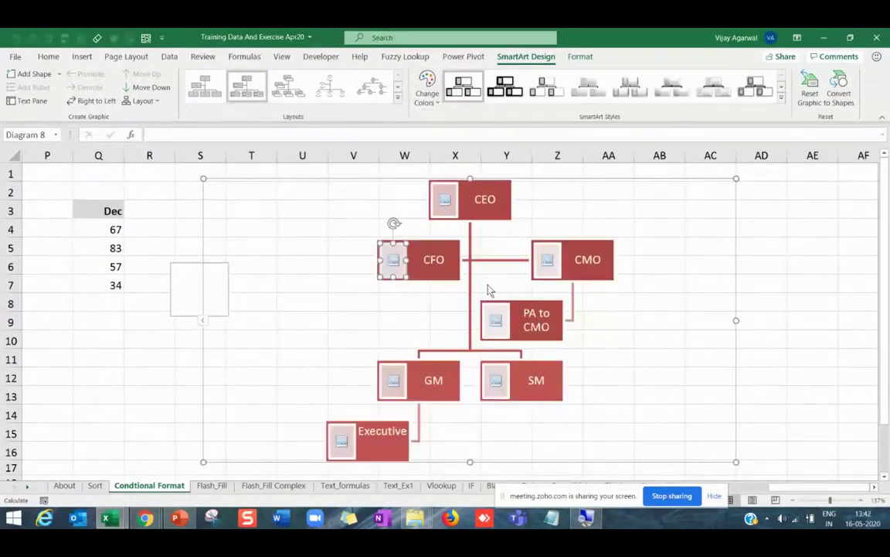
{"action": "left_click", "coordinate": [399, 98]}
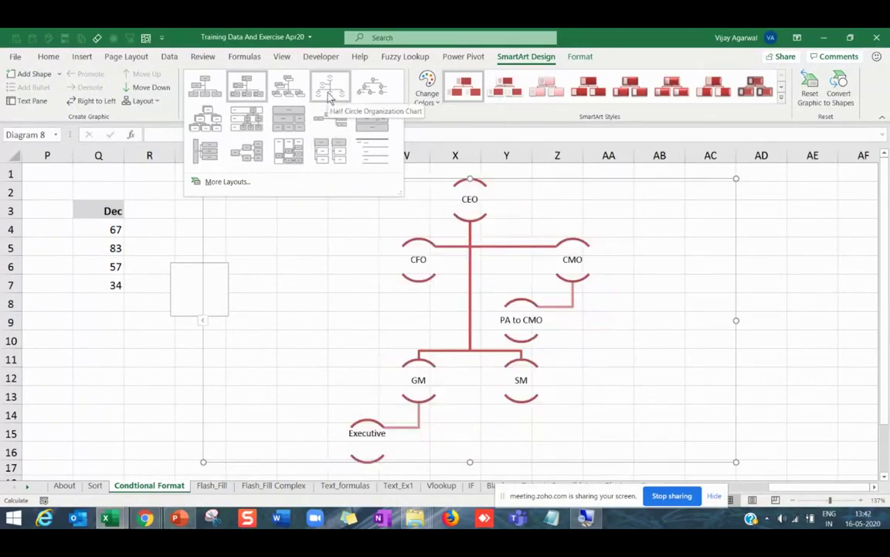
Apply the Circle Picture Hierarchy layout and recolour the chart with Accent 1 blue outlines.
{"action": "left_click", "coordinate": [372, 102]}
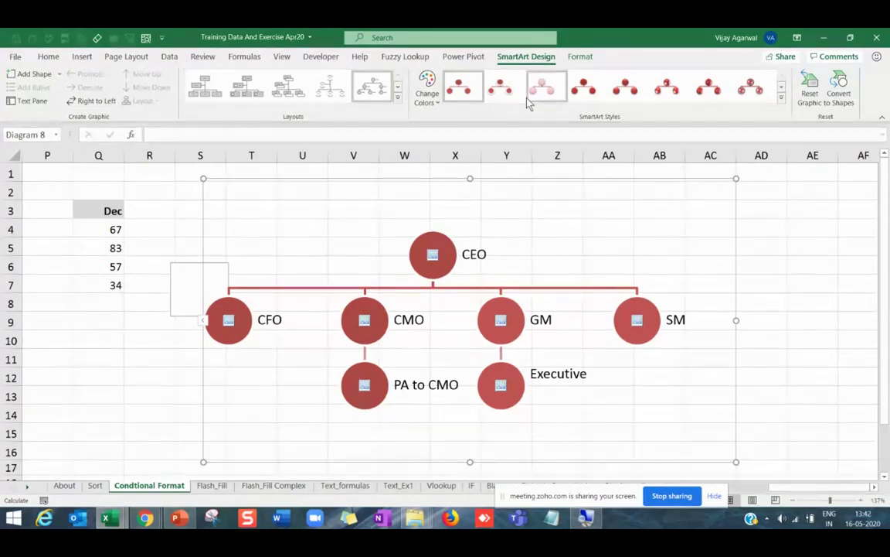
{"action": "left_click", "coordinate": [429, 91]}
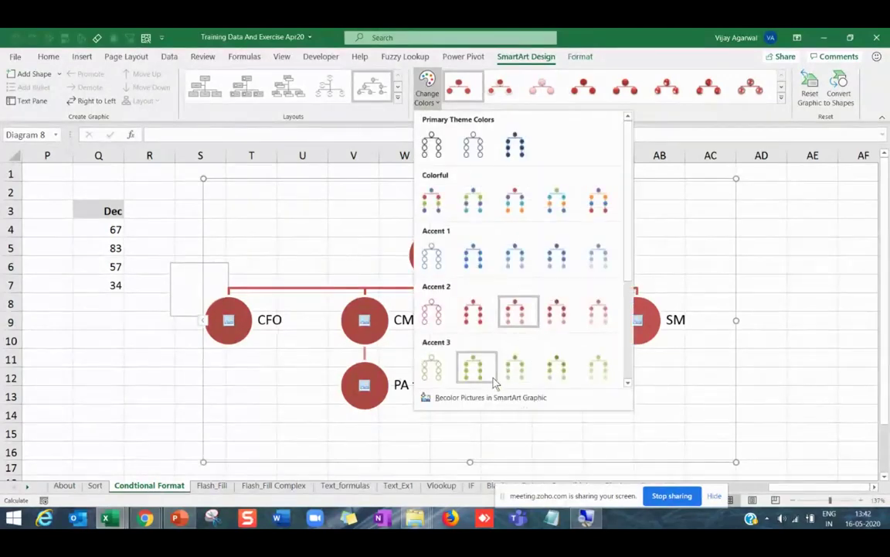
{"action": "left_click", "coordinate": [435, 271]}
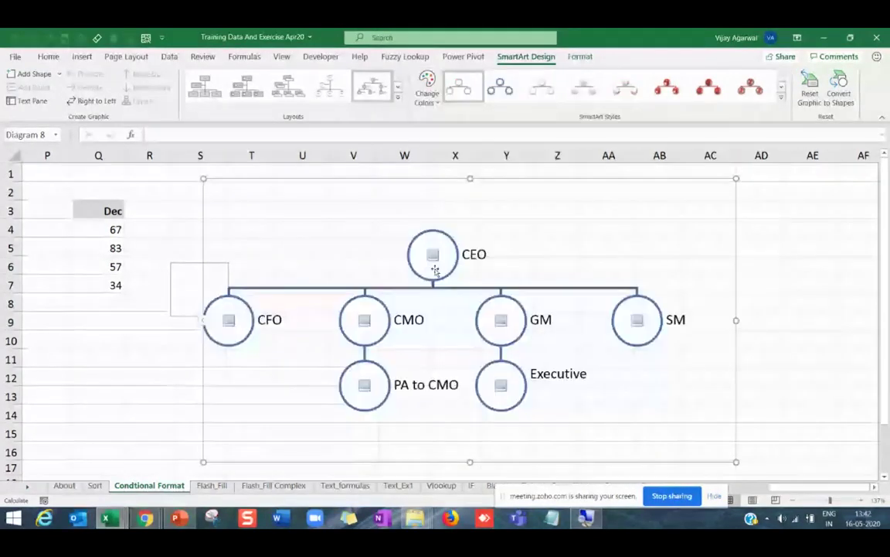
Switch the chart to the Organization Chart box layout.
{"action": "left_click", "coordinate": [398, 100]}
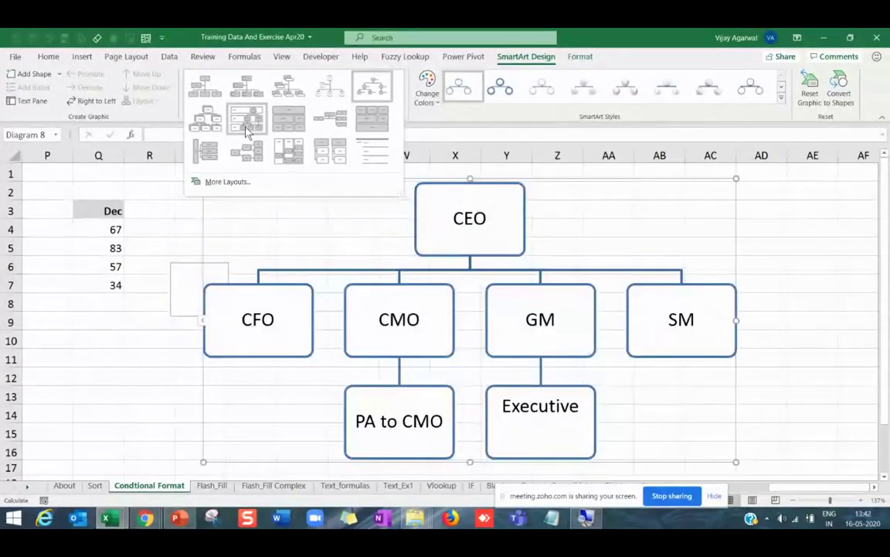
{"action": "left_click", "coordinate": [246, 132]}
{"action": "left_click", "coordinate": [398, 100]}
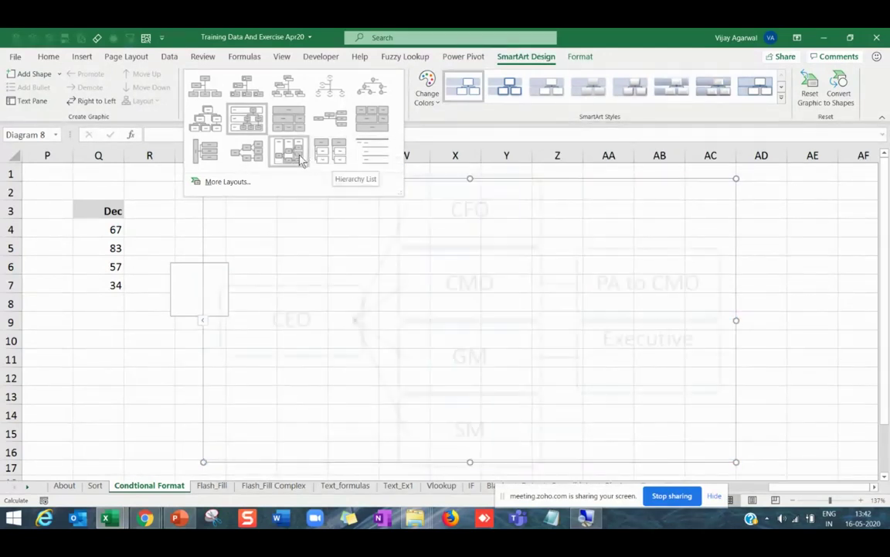
Lay the chart out as a Horizontal Hierarchy from CEO with a 3-D SmartArt style.
{"action": "left_click", "coordinate": [370, 204]}
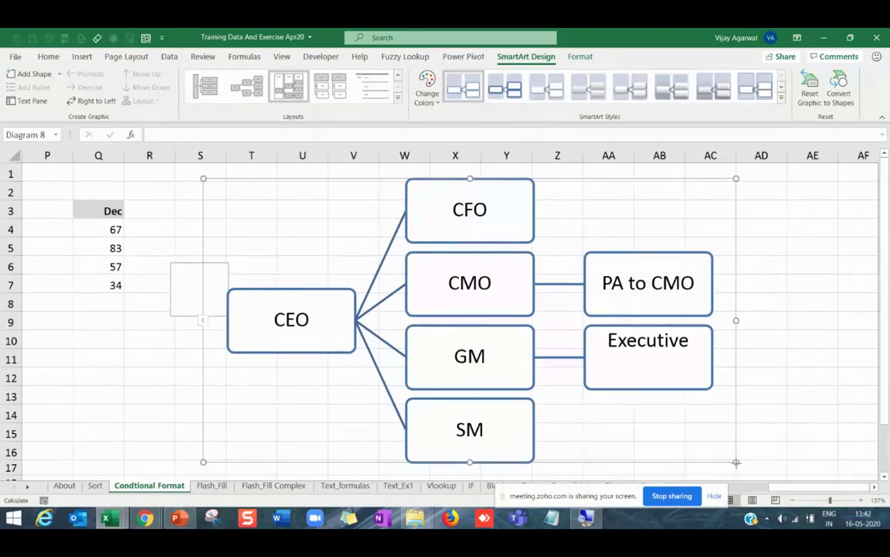
{"action": "left_click_drag", "start_coordinate": [736, 462], "coordinate": [739, 462]}
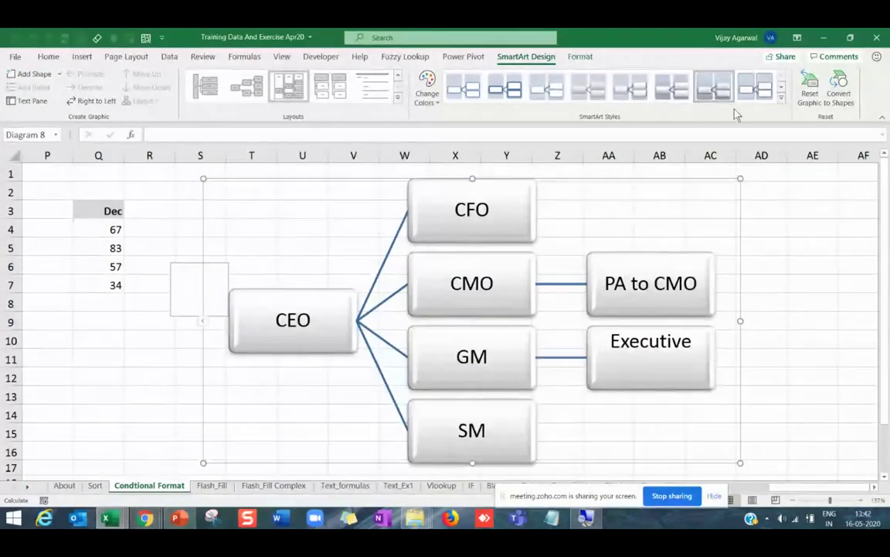
{"action": "left_click", "coordinate": [781, 98]}
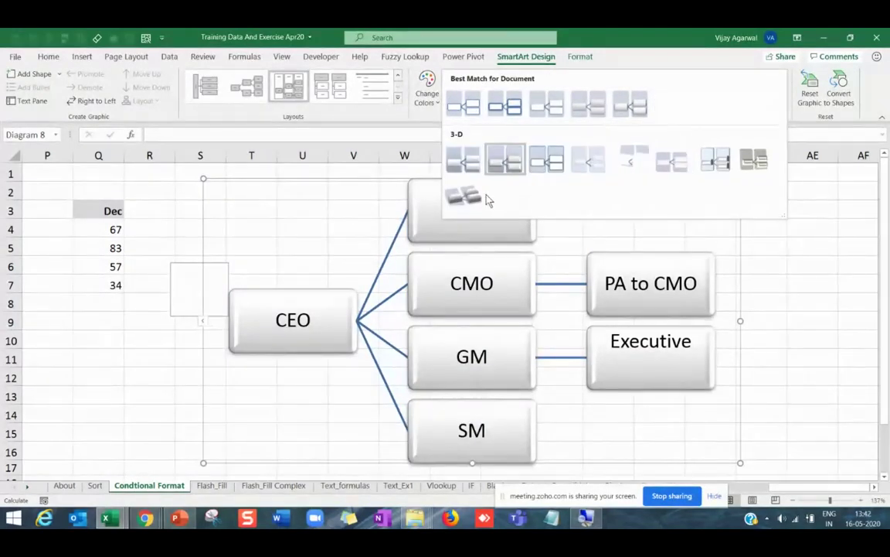
{"action": "key", "text": "Escape"}
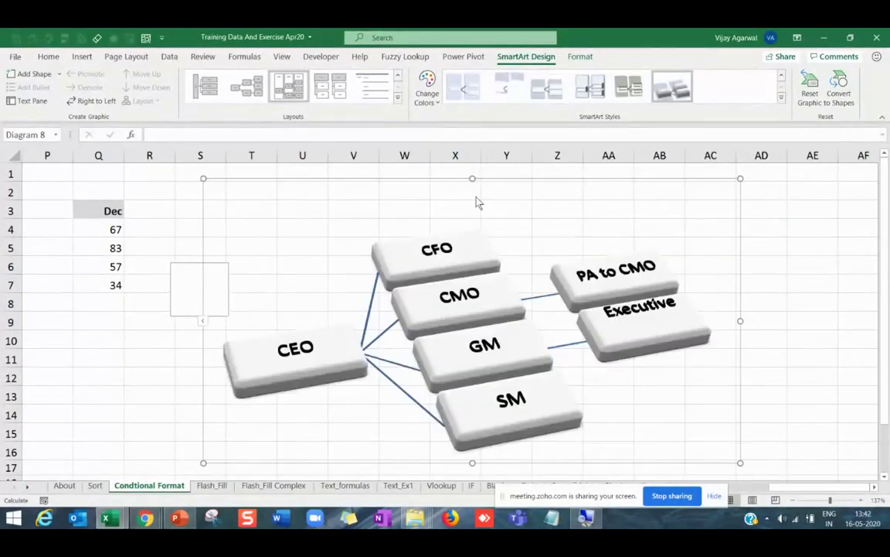
Recolour the chart with an Accent 3 green scheme and deselect it.
{"action": "left_click", "coordinate": [438, 110]}
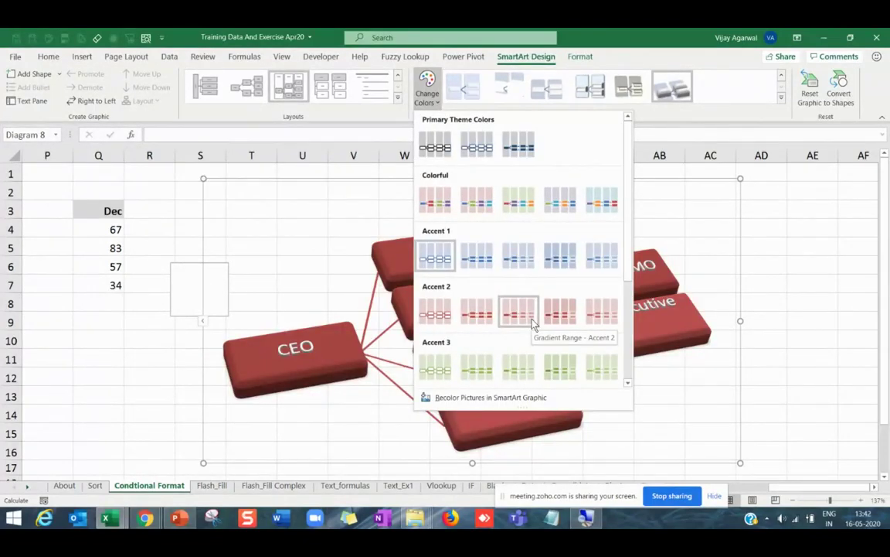
{"action": "left_click", "coordinate": [563, 365]}
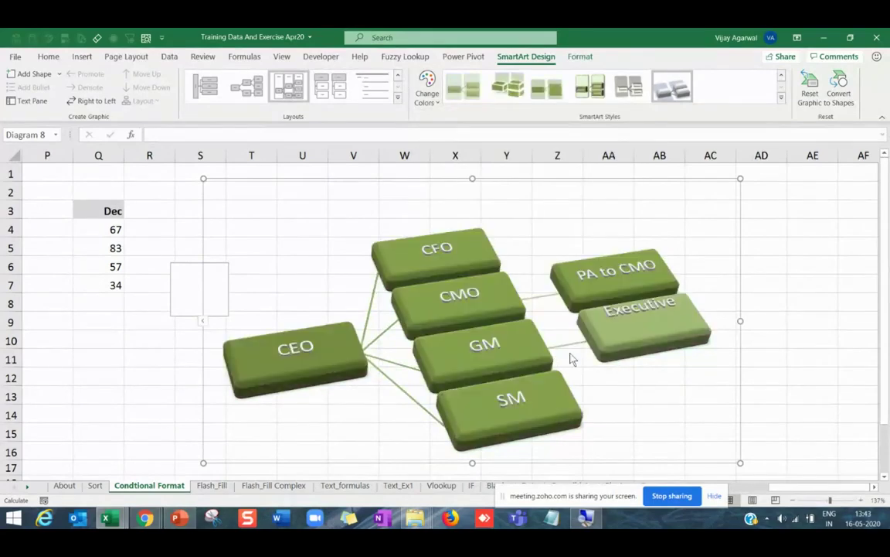
{"action": "left_click", "coordinate": [780, 377]}
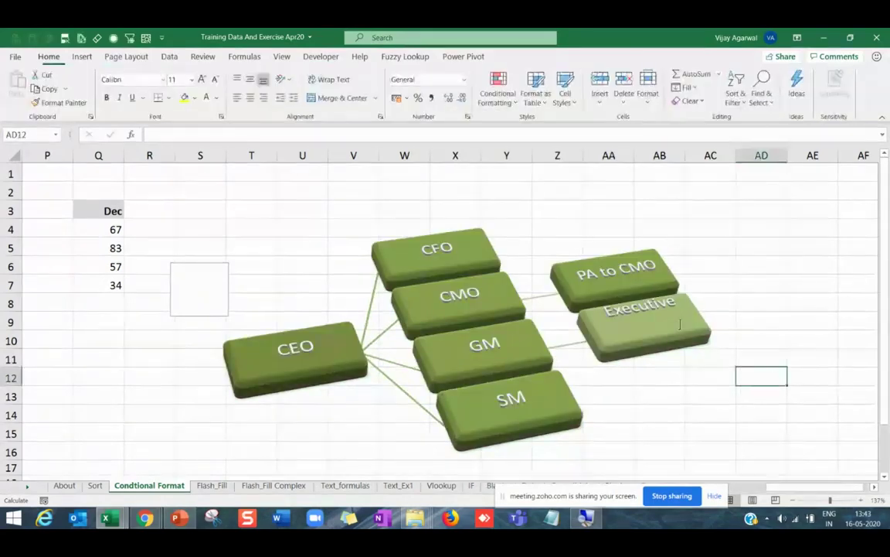
Recolour the org chart with a Colorful scheme that gives the CEO a red box.
{"action": "left_click", "coordinate": [540, 237]}
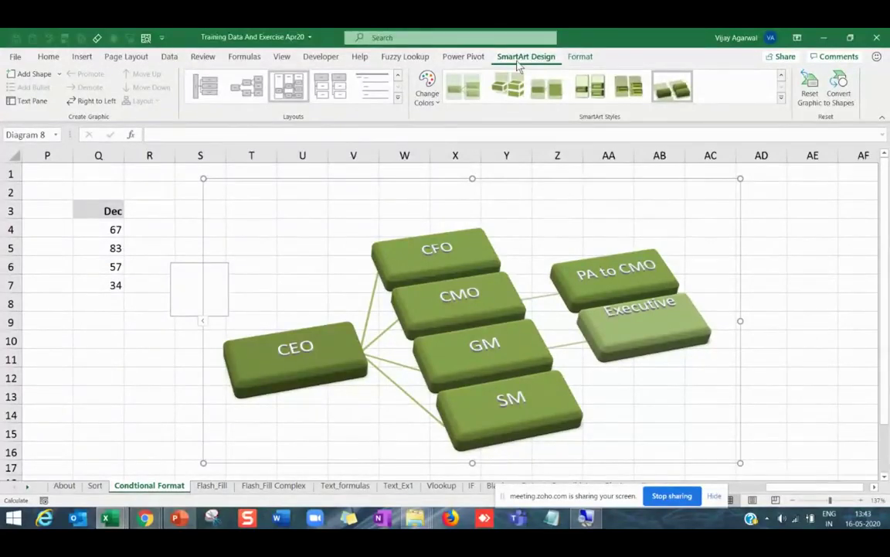
{"action": "left_click", "coordinate": [781, 97]}
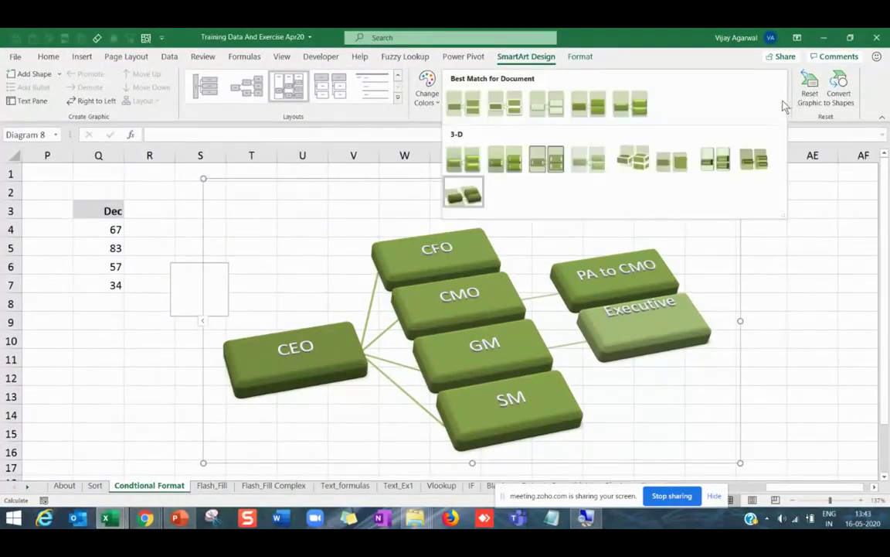
{"action": "left_click", "coordinate": [428, 99]}
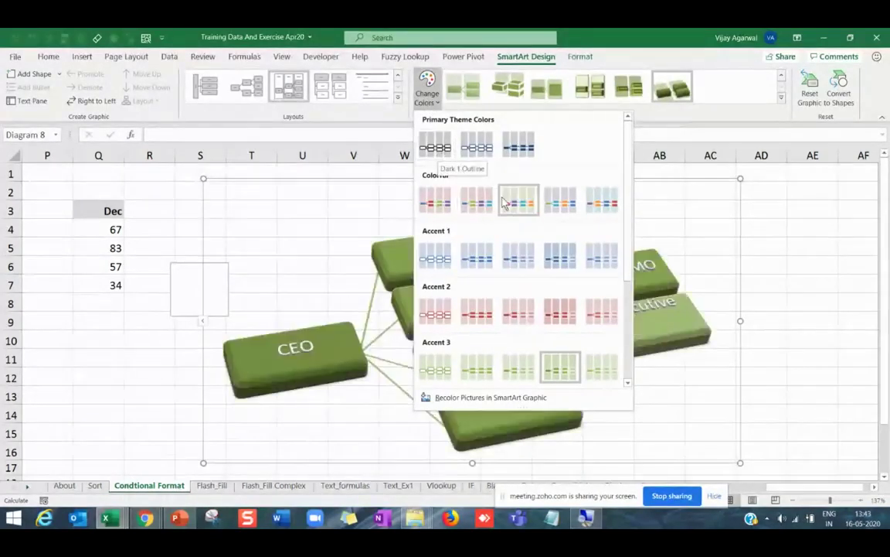
{"action": "left_click", "coordinate": [476, 202]}
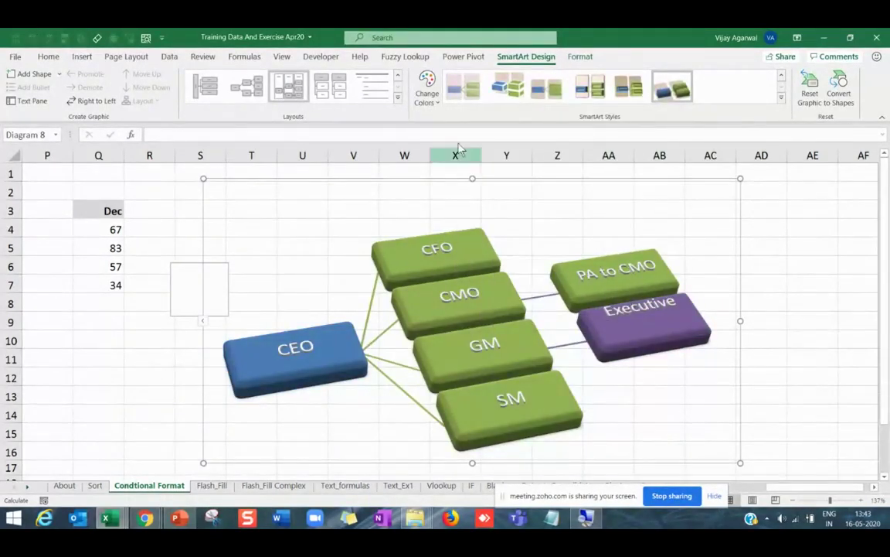
{"action": "left_click", "coordinate": [429, 100]}
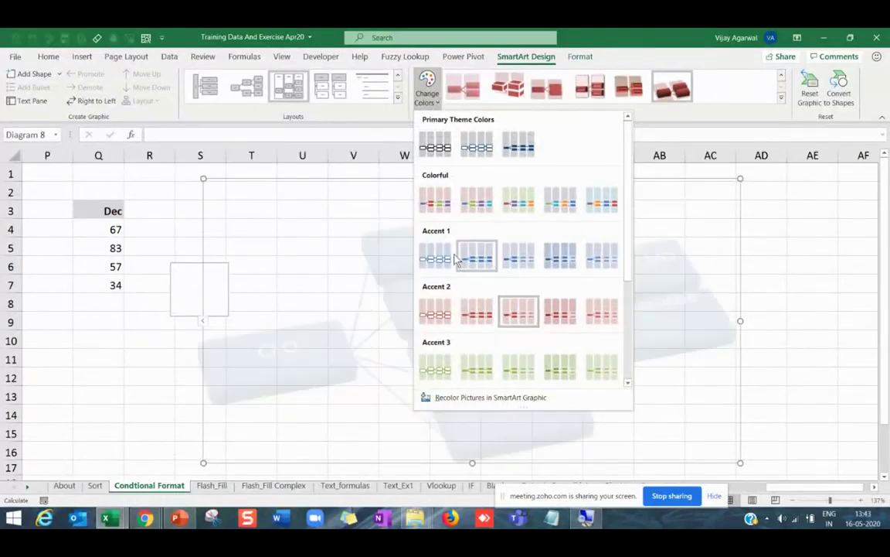
{"action": "left_click", "coordinate": [510, 204]}
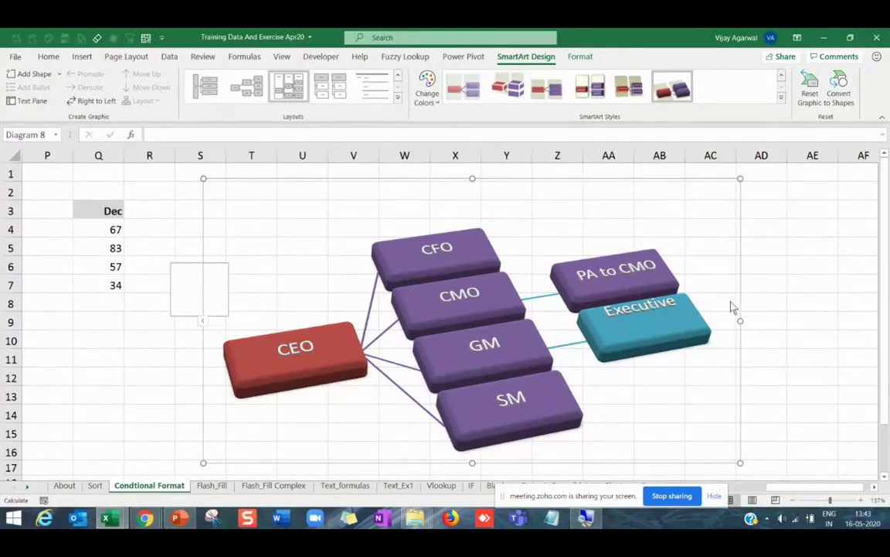
Apply the Picture Organization Chart layout, then bring PowerPoint to the front.
{"action": "left_click", "coordinate": [397, 97]}
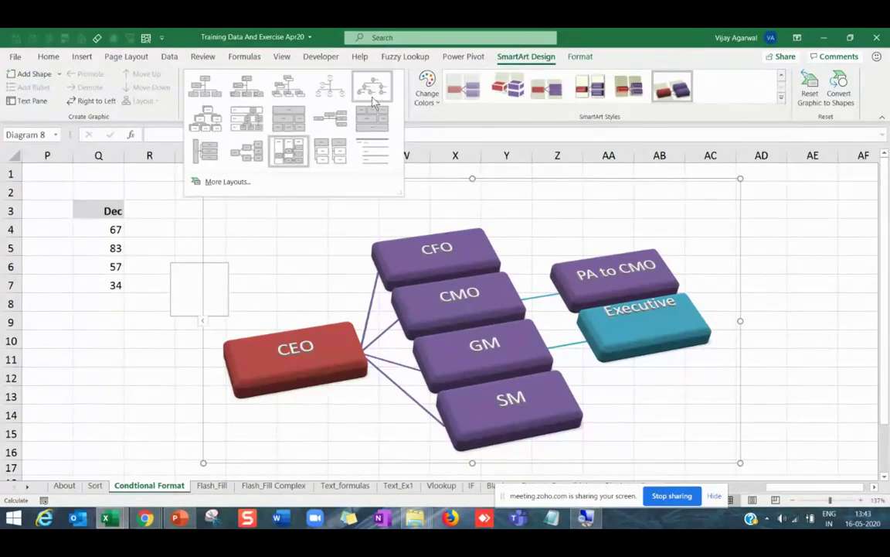
{"action": "key", "text": "Escape"}
{"action": "left_click", "coordinate": [247, 86]}
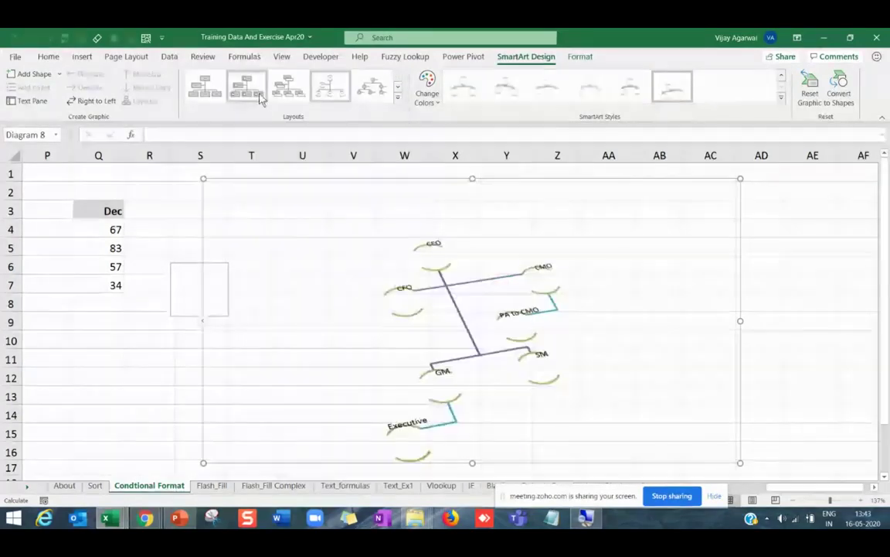
{"action": "left_click", "coordinate": [835, 340]}
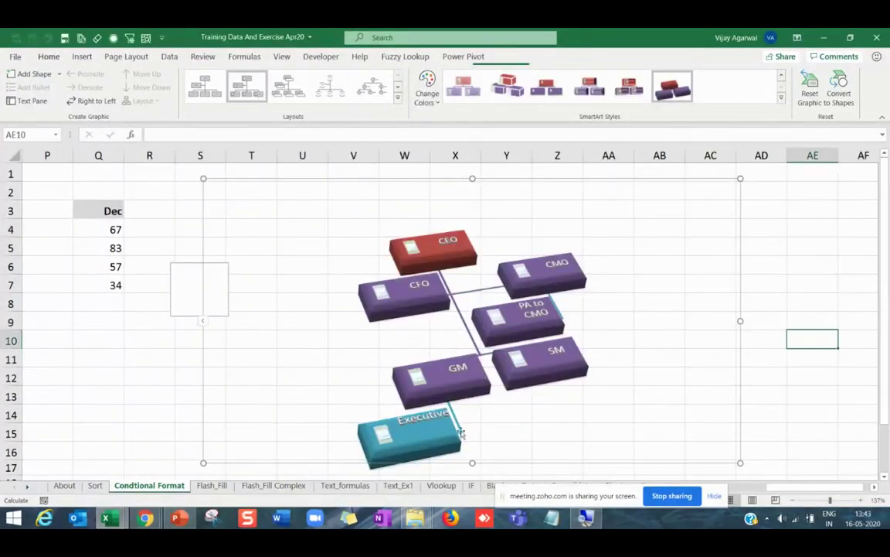
{"action": "left_click", "coordinate": [179, 517]}
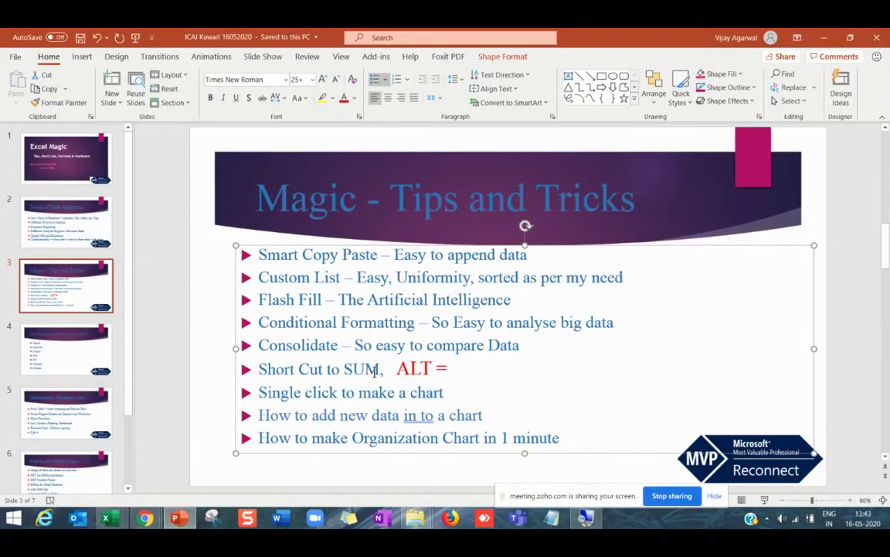
Go to slide 4, 'New Functions of Office 365/ Excel 2016'.
{"action": "left_click", "coordinate": [65, 340]}
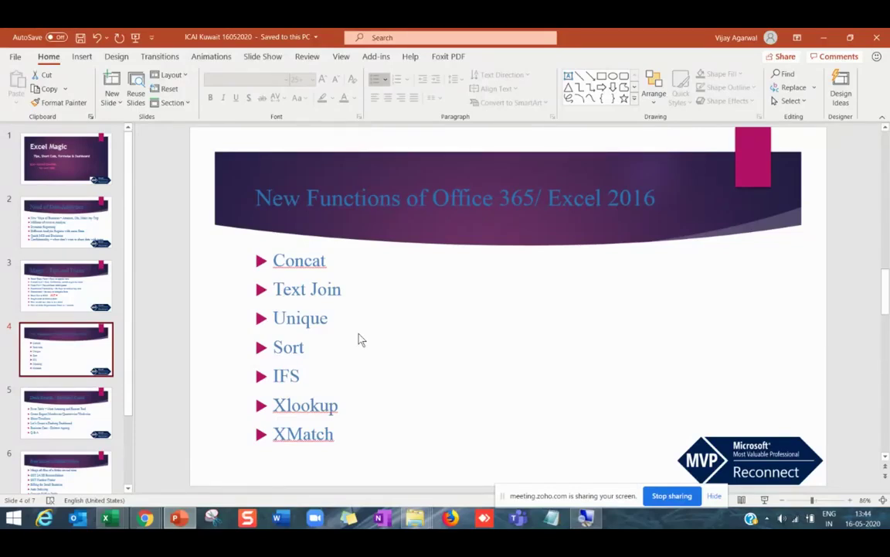
{"action": "left_click", "coordinate": [279, 260]}
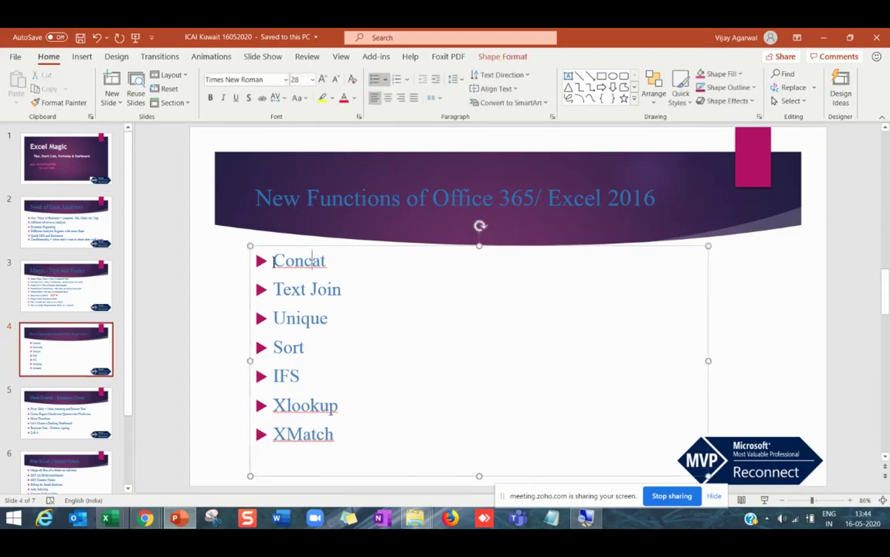
{"action": "left_click_drag", "start_coordinate": [274, 260], "coordinate": [326, 261]}
{"action": "left_click_drag", "start_coordinate": [273, 289], "coordinate": [348, 289]}
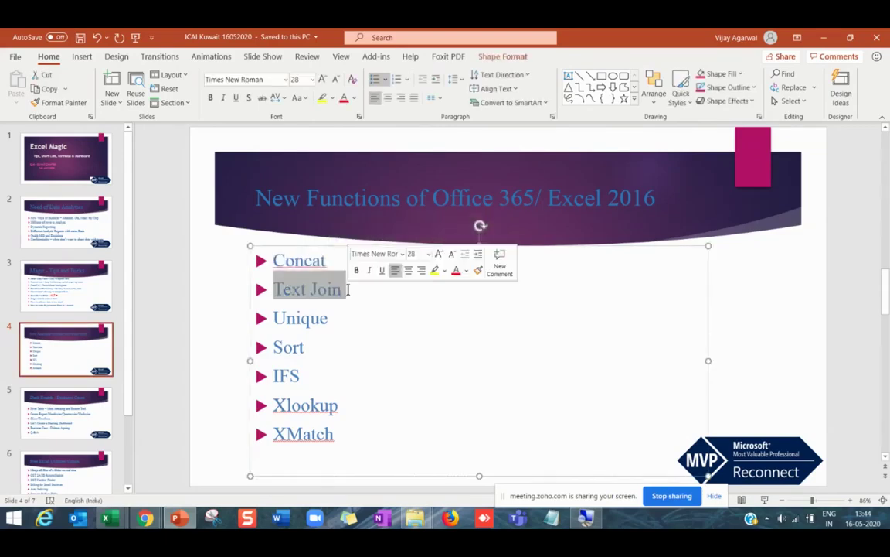
{"action": "left_click", "coordinate": [279, 269]}
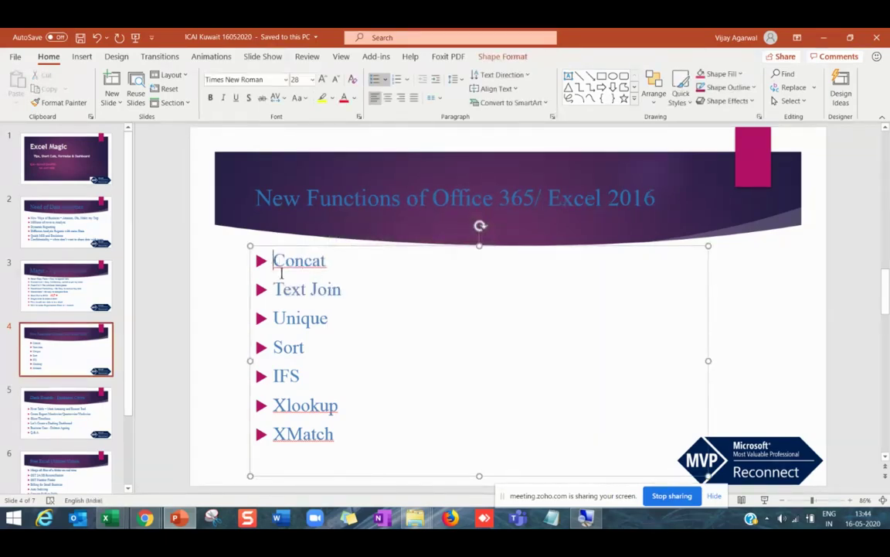
{"action": "left_click", "coordinate": [276, 374]}
{"action": "left_click_drag", "start_coordinate": [276, 375], "coordinate": [306, 372]}
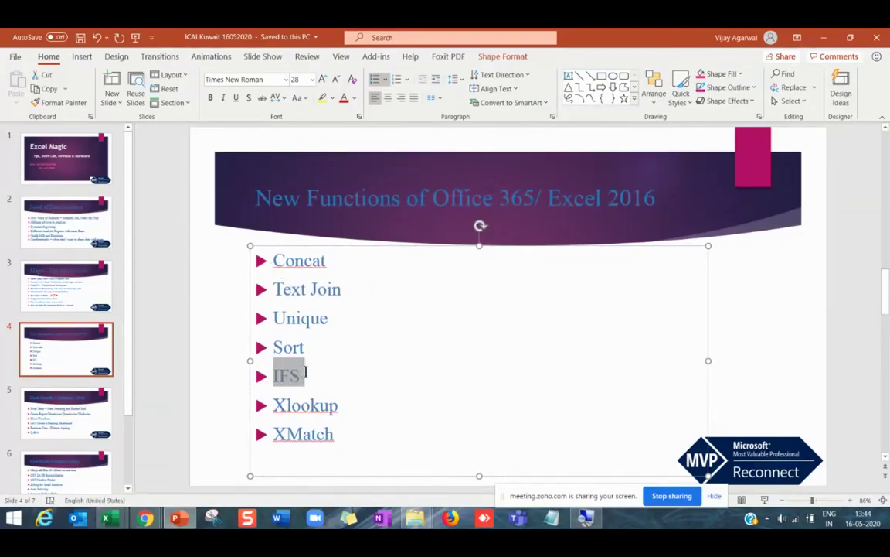
{"action": "left_click", "coordinate": [313, 384]}
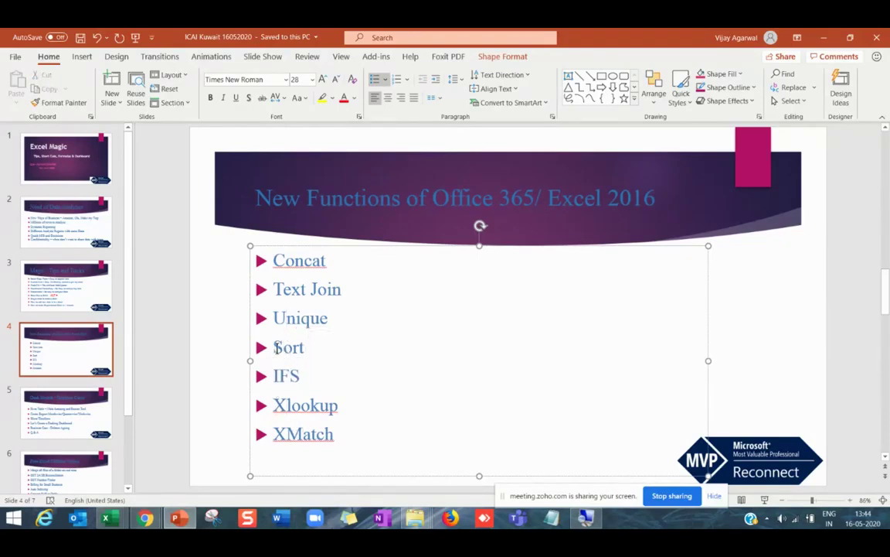
{"action": "left_click_drag", "start_coordinate": [275, 347], "coordinate": [312, 346]}
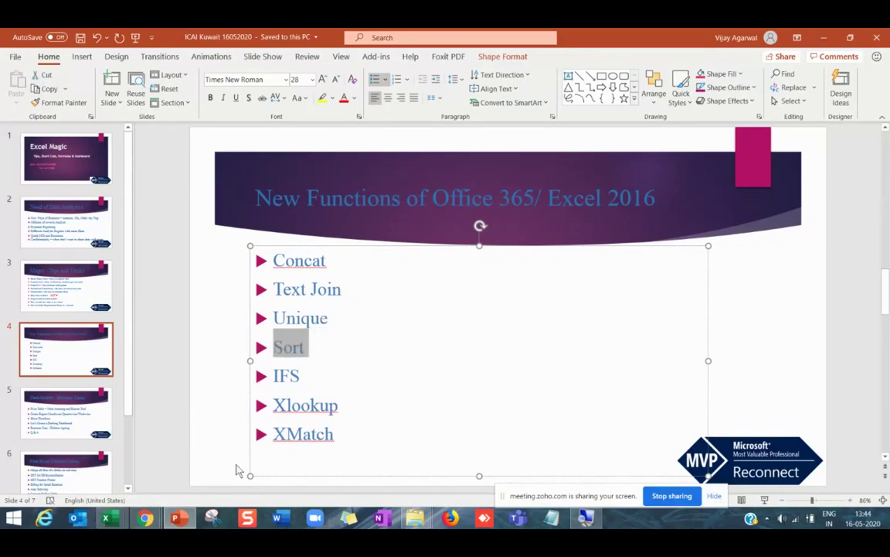
{"action": "left_click", "coordinate": [321, 377]}
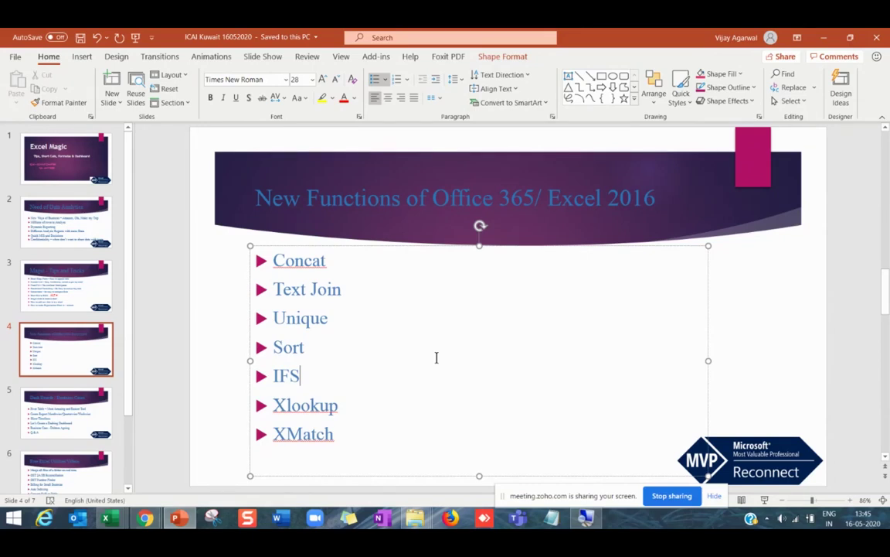
{"action": "left_click", "coordinate": [274, 260]}
{"action": "double_click", "coordinate": [275, 260]}
{"action": "left_click_drag", "start_coordinate": [275, 288], "coordinate": [341, 287]}
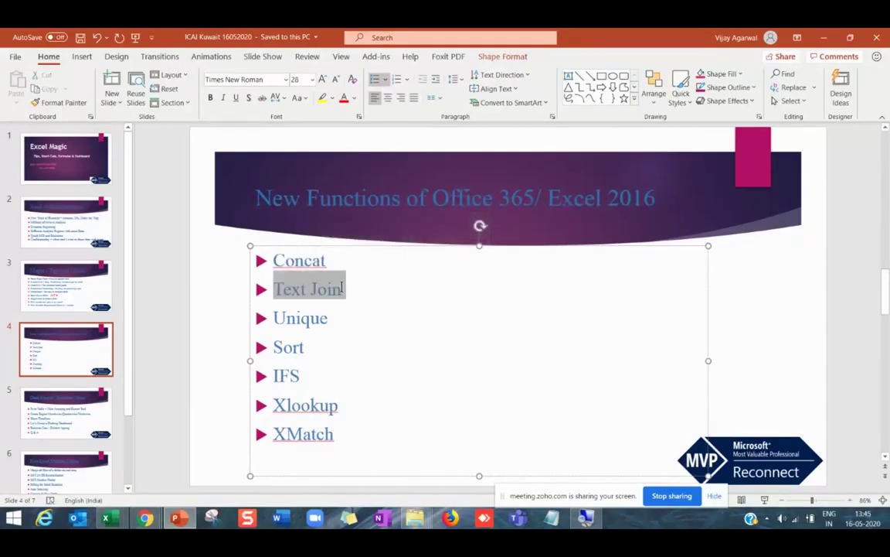
{"action": "left_click", "coordinate": [324, 333]}
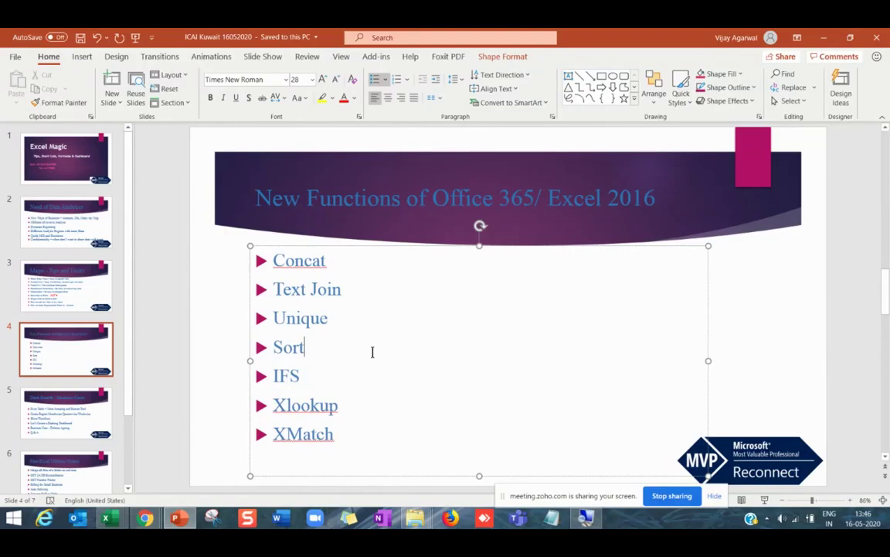
{"action": "left_click", "coordinate": [127, 314]}
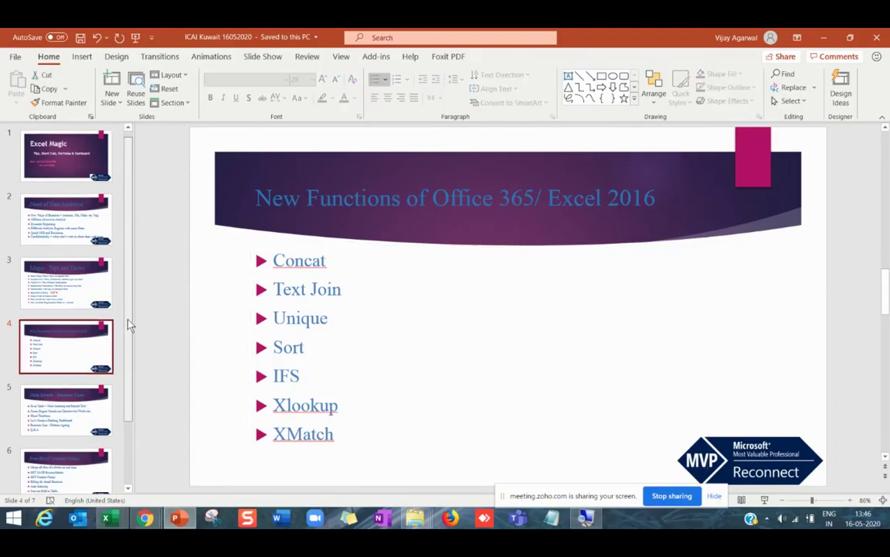
{"action": "scroll", "coordinate": [185, 352], "scroll_direction": "down", "scroll_amount": 1}
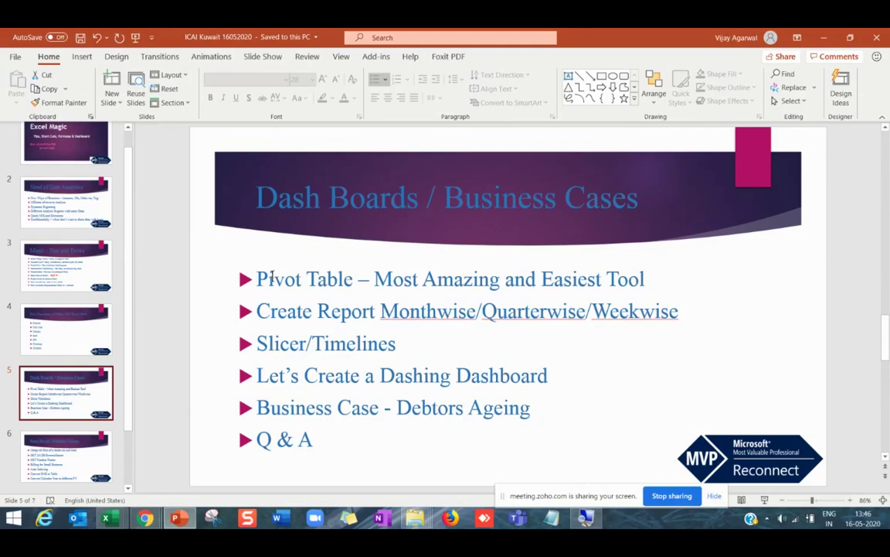
{"action": "left_click_drag", "start_coordinate": [261, 279], "coordinate": [548, 377]}
{"action": "left_click", "coordinate": [91, 341]}
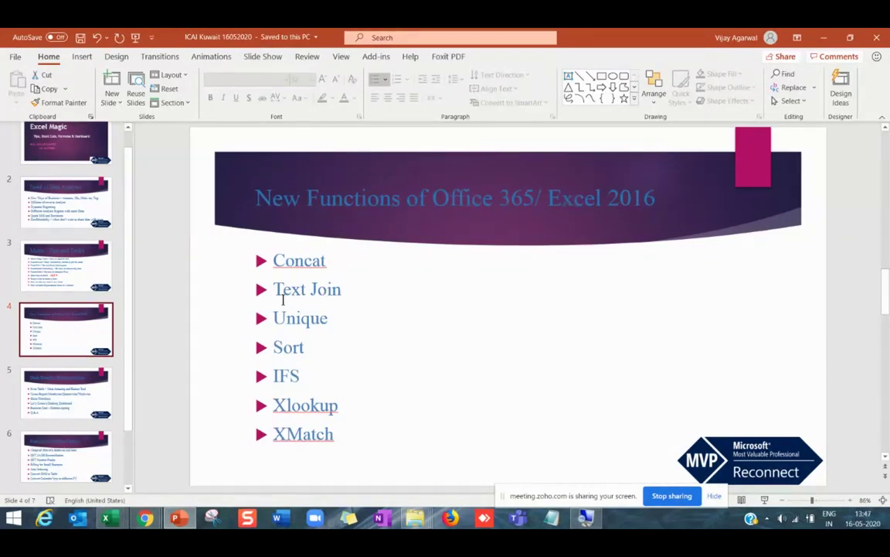
{"action": "left_click", "coordinate": [275, 290]}
{"action": "left_click_drag", "start_coordinate": [274, 290], "coordinate": [344, 290]}
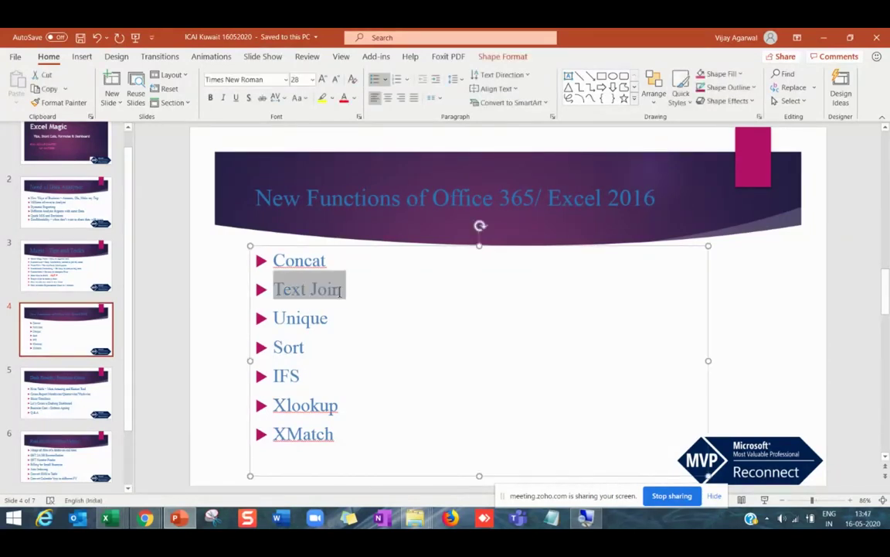
{"action": "left_click", "coordinate": [319, 325]}
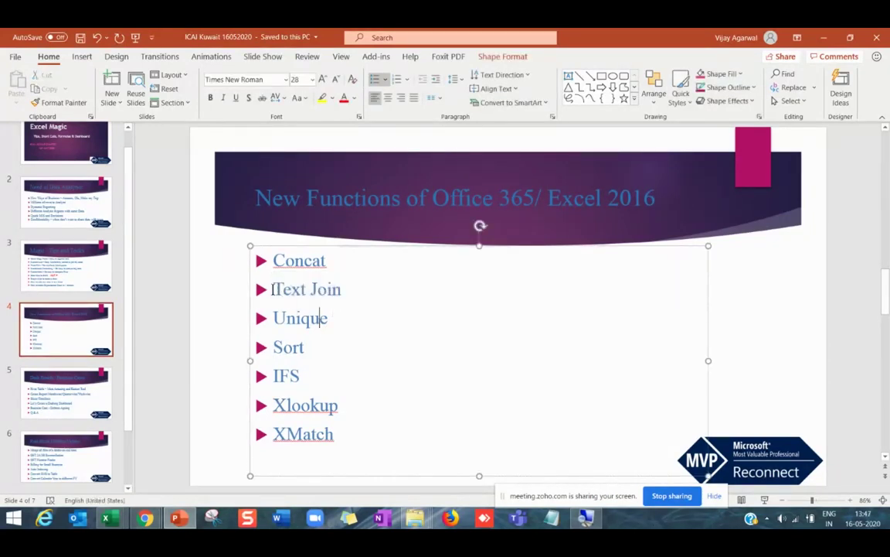
{"action": "left_click_drag", "start_coordinate": [274, 290], "coordinate": [344, 290]}
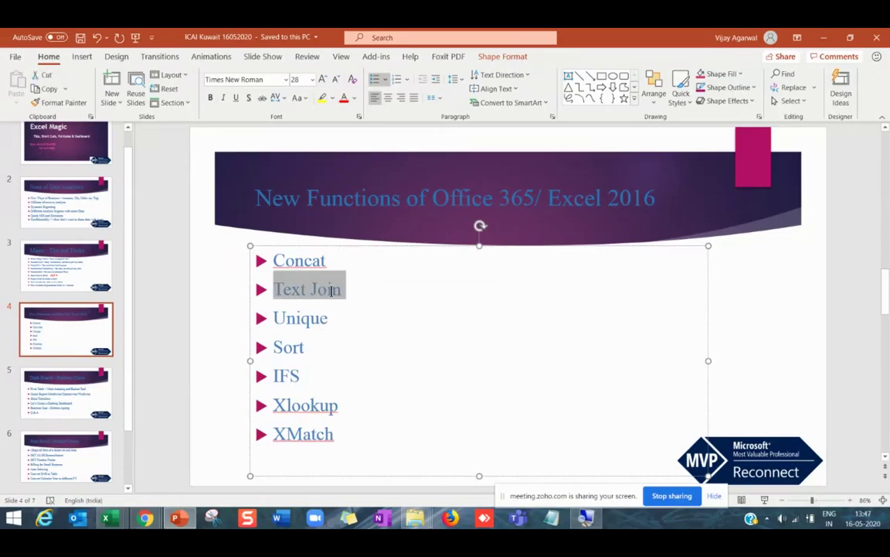
{"action": "mouse_move", "coordinate": [418, 523]}
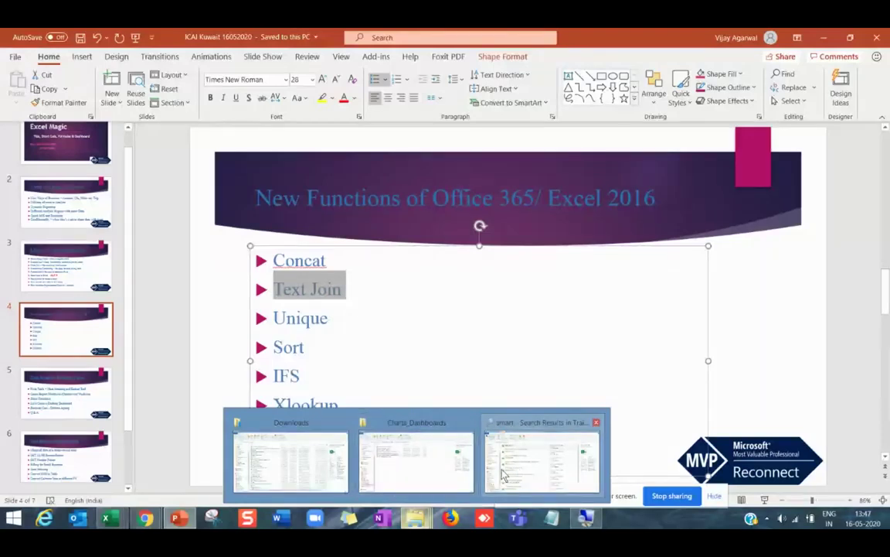
From the Training Excel folder, open the BE Master of TEXT Formula - Raw_File workbook.
{"action": "left_click", "coordinate": [389, 469]}
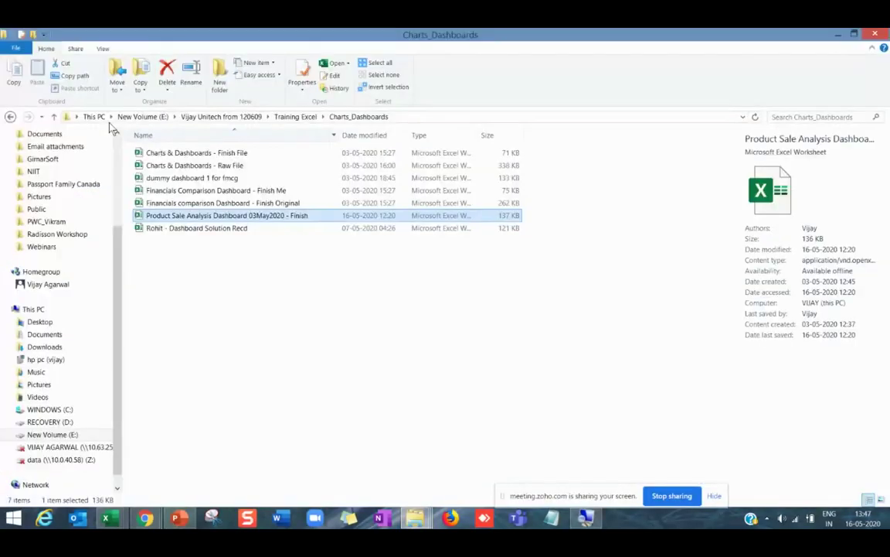
{"action": "left_click", "coordinate": [11, 117]}
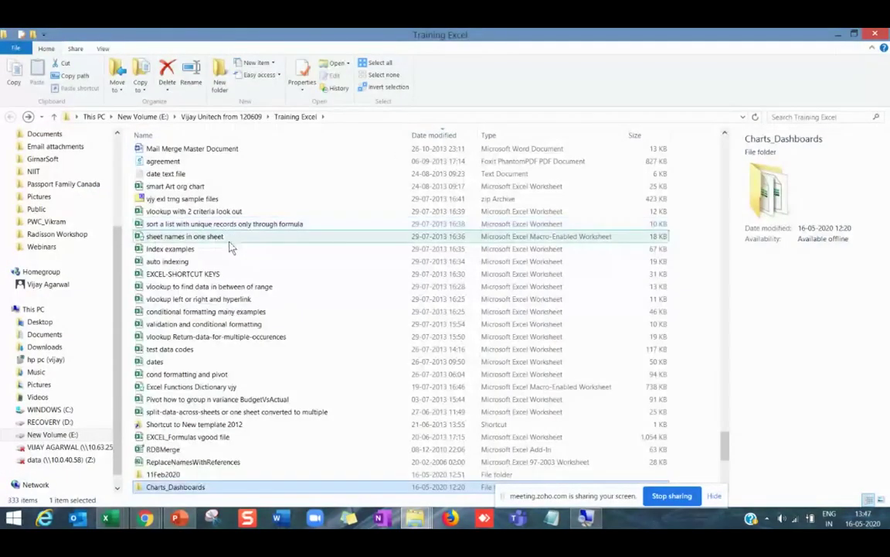
{"action": "scroll", "coordinate": [229, 248], "scroll_direction": "up", "scroll_amount": 20}
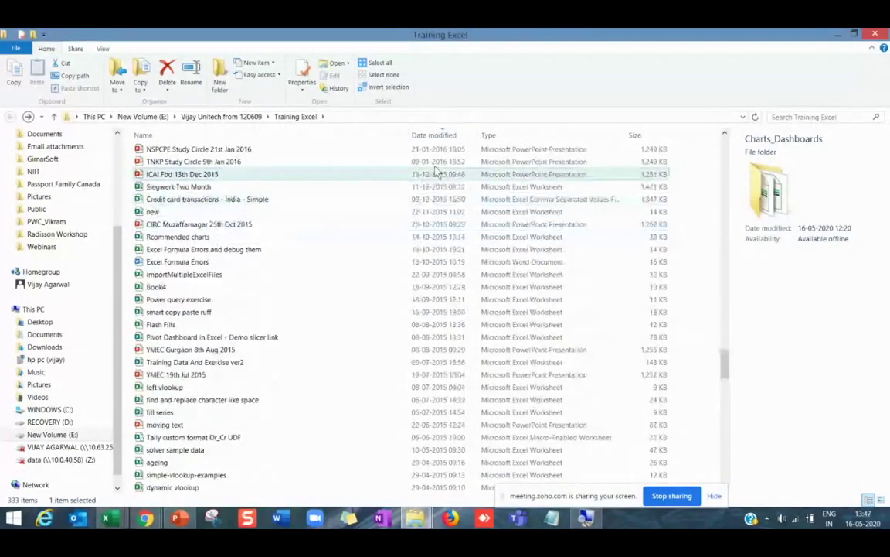
{"action": "scroll", "coordinate": [493, 211], "scroll_direction": "up", "scroll_amount": 15}
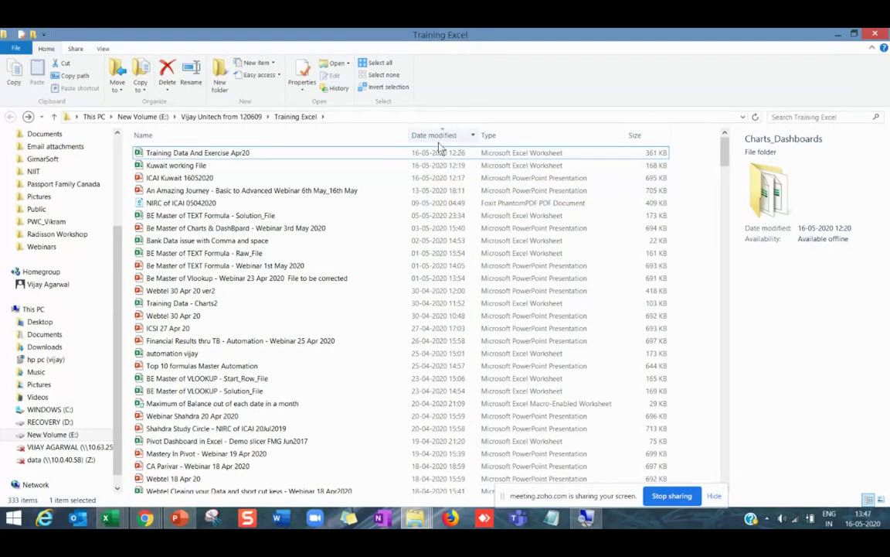
{"action": "left_click", "coordinate": [201, 256]}
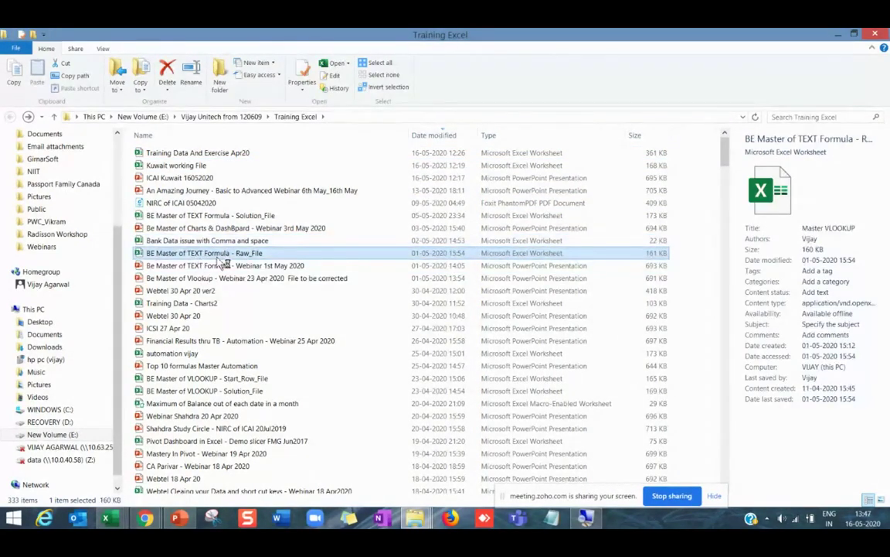
{"action": "key", "text": "alt+Tab"}
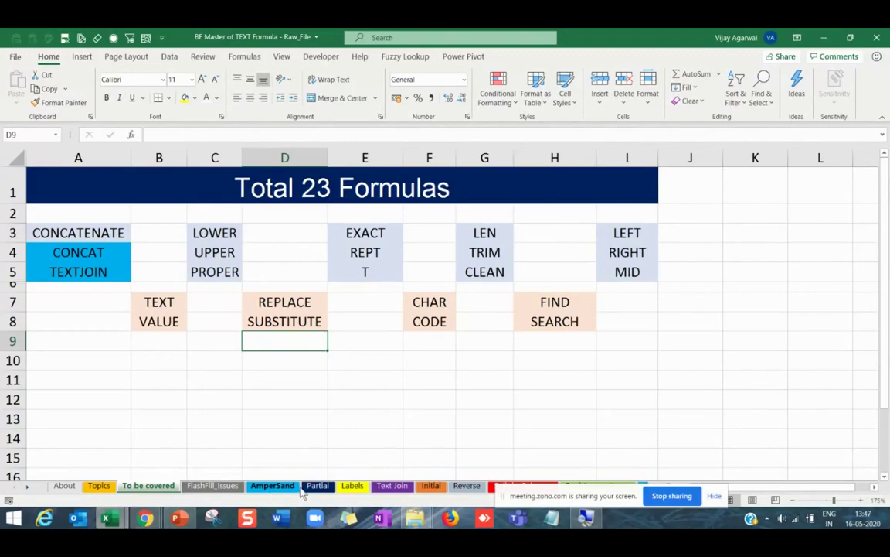
Open the Text Join sheet, review the column A e-mail list, and select D14.
{"action": "left_click", "coordinate": [392, 486]}
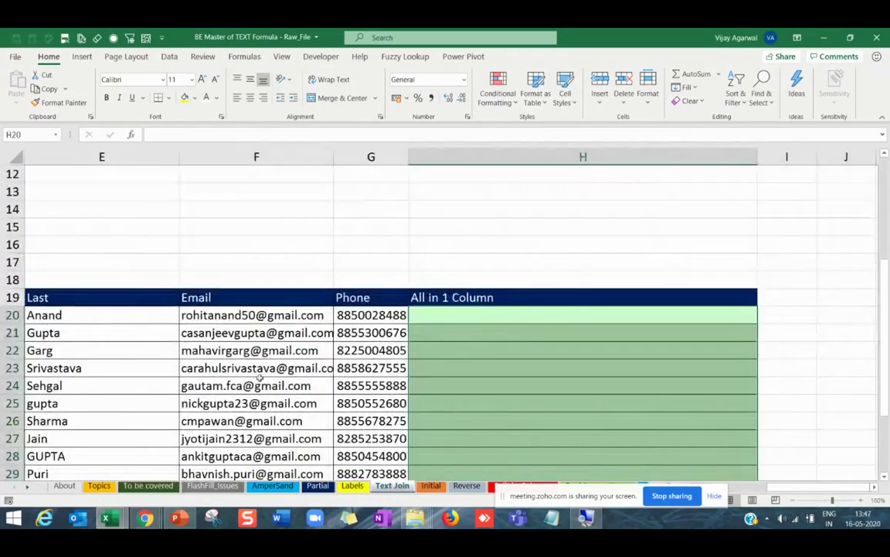
{"action": "scroll", "coordinate": [123, 340], "scroll_direction": "down", "scroll_amount": 5}
{"action": "left_click", "coordinate": [126, 279]}
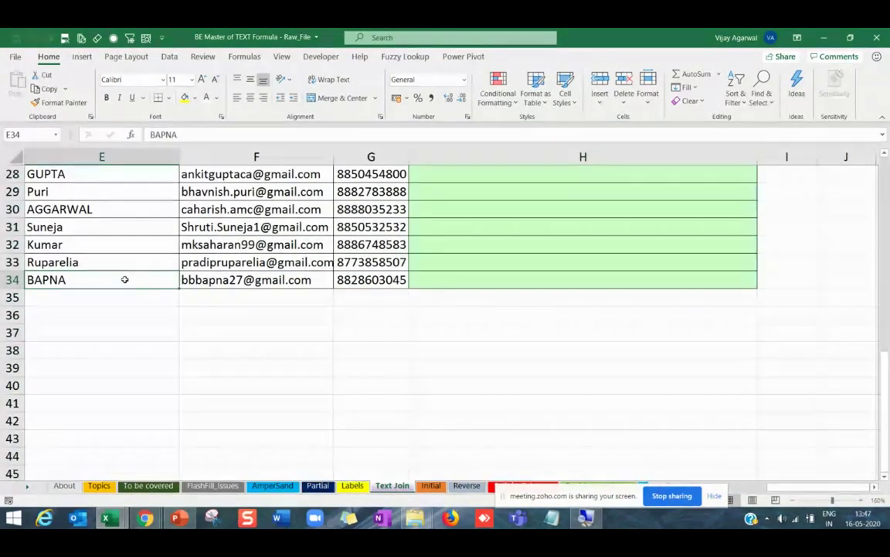
{"action": "key", "text": "ctrl+Home"}
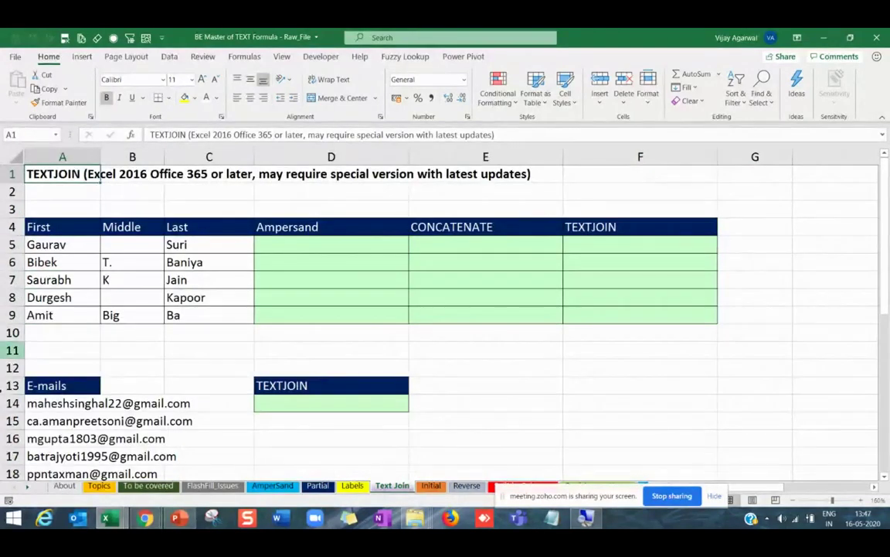
{"action": "left_click", "coordinate": [38, 419]}
{"action": "left_click_drag", "start_coordinate": [39, 403], "coordinate": [37, 438]}
{"action": "scroll", "coordinate": [37, 438], "scroll_direction": "up", "scroll_amount": 5}
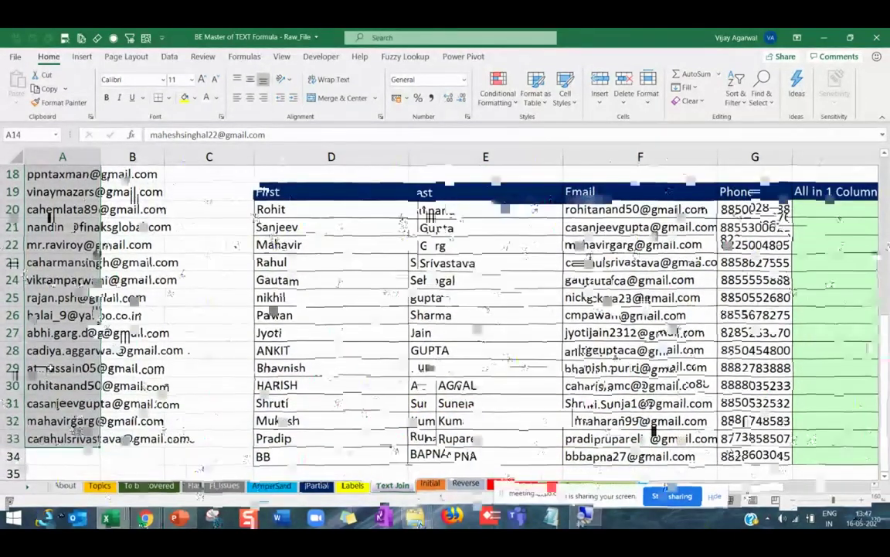
{"action": "scroll", "coordinate": [51, 368], "scroll_direction": "down", "scroll_amount": 3}
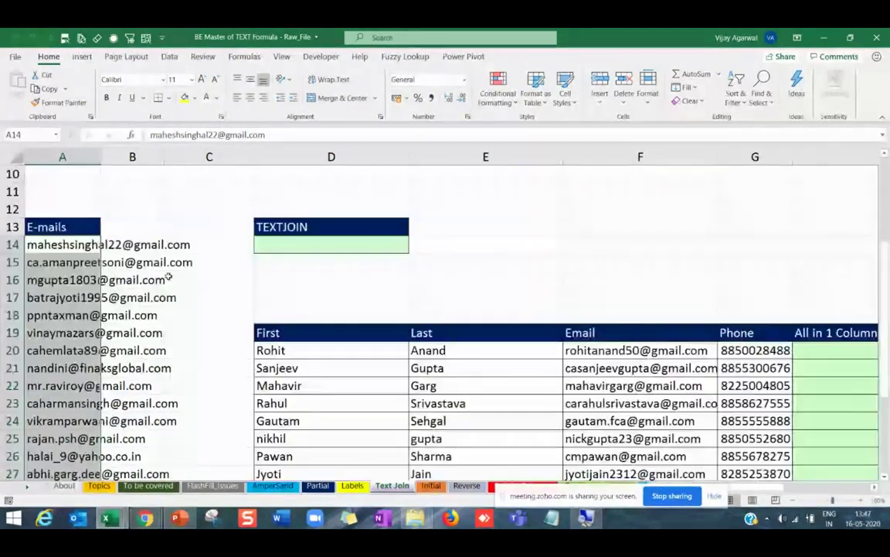
{"action": "left_click", "coordinate": [286, 246]}
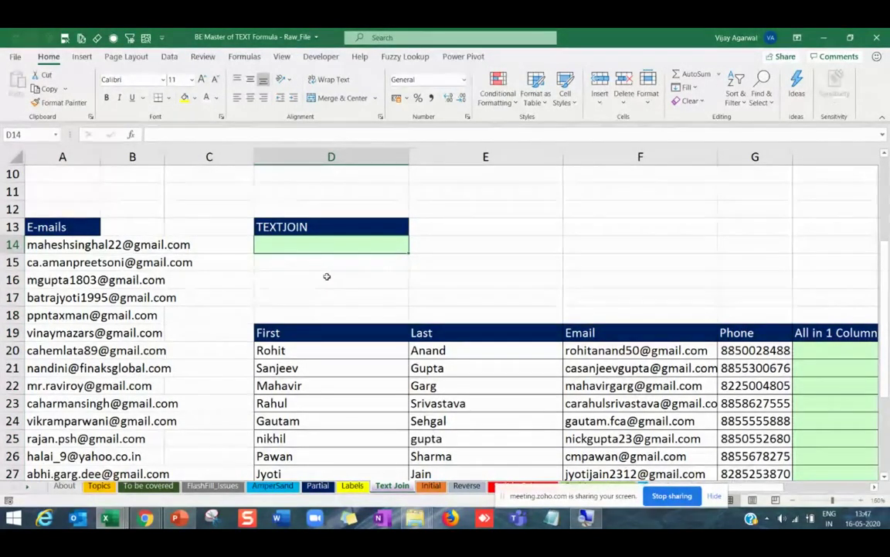
Start a CONCATENATE formula in D14 from the =concat suggestion.
{"action": "type", "text": "=concat"}
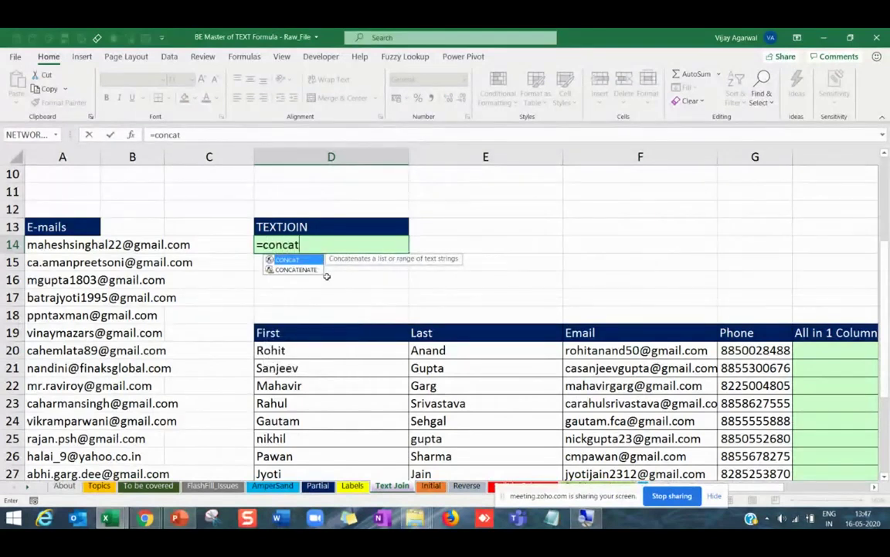
{"action": "key", "text": "Down"}
{"action": "key", "text": "Tab"}
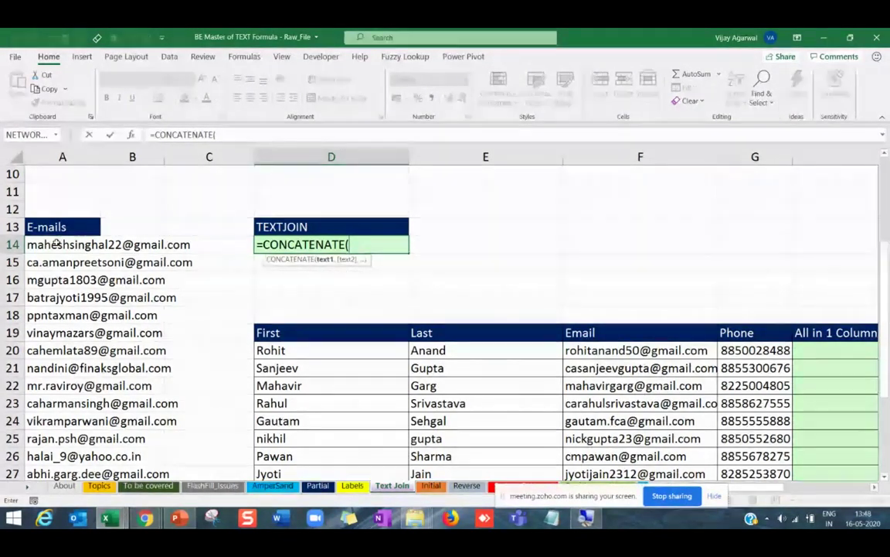
Add A14, A15, A16 and A17 as arguments, commit, and reselect D14.
{"action": "left_click", "coordinate": [56, 242]}
{"action": "type", "text": ","}
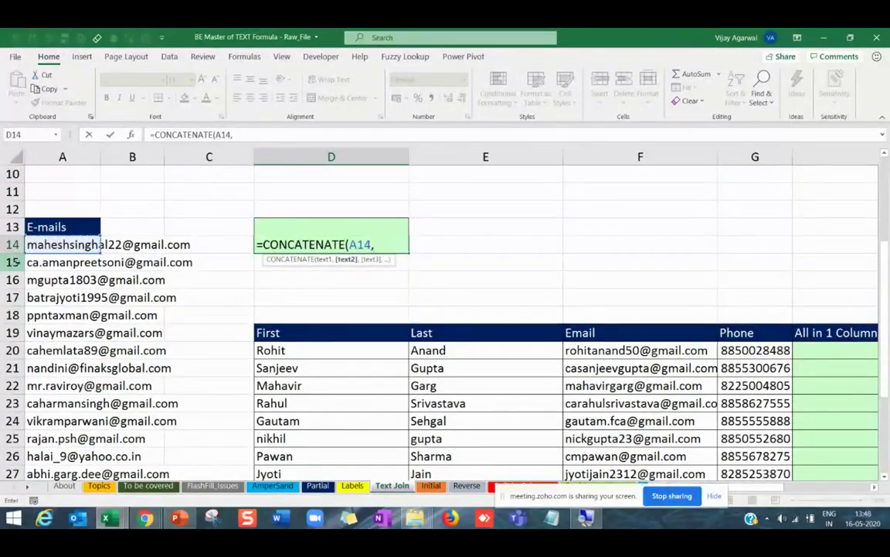
{"action": "left_click", "coordinate": [38, 267]}
{"action": "type", "text": ","}
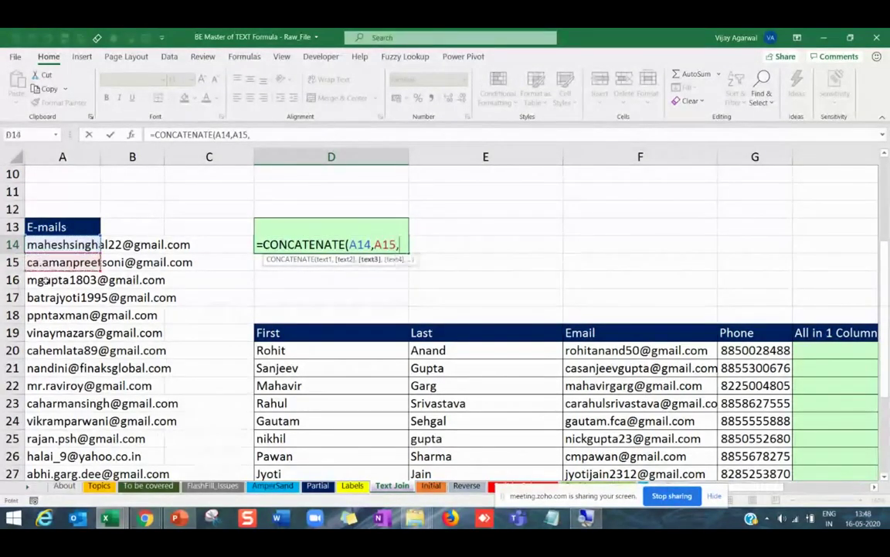
{"action": "left_click", "coordinate": [45, 283]}
{"action": "type", "text": ","}
{"action": "left_click", "coordinate": [47, 298]}
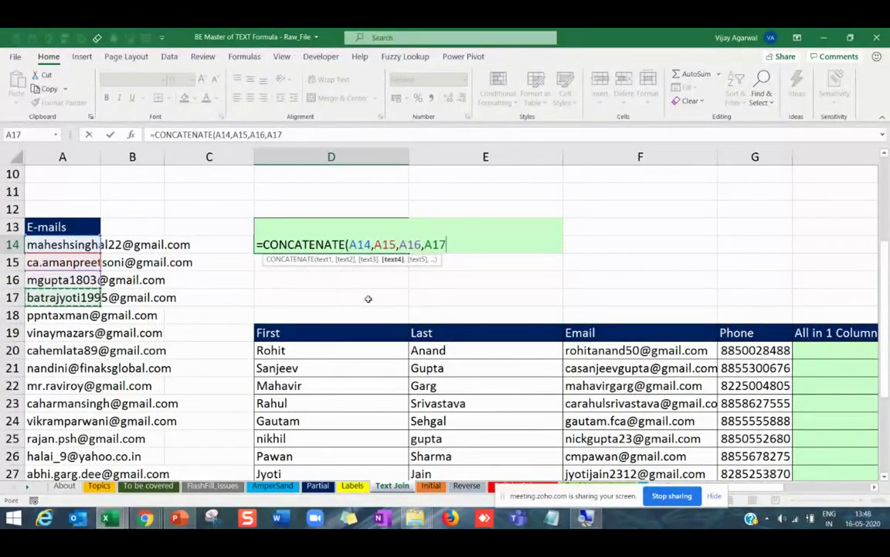
{"action": "key", "text": "Return"}
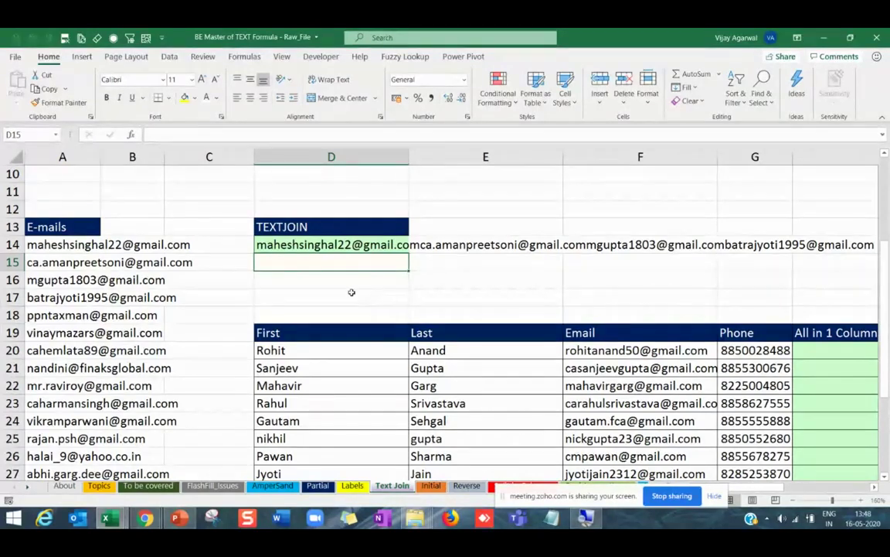
{"action": "key", "text": "Up"}
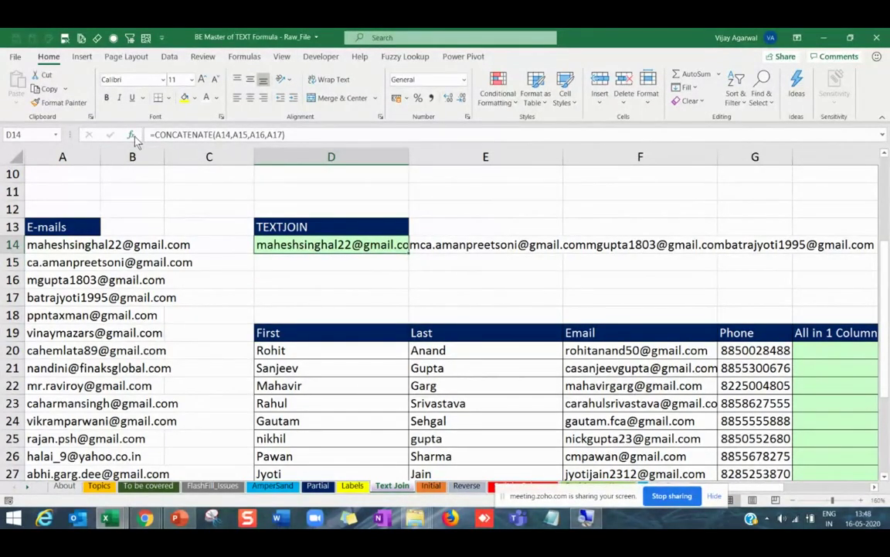
In Function Arguments, replace the A15 and A17 arguments with ", " separators and confirm.
{"action": "left_click", "coordinate": [130, 134]}
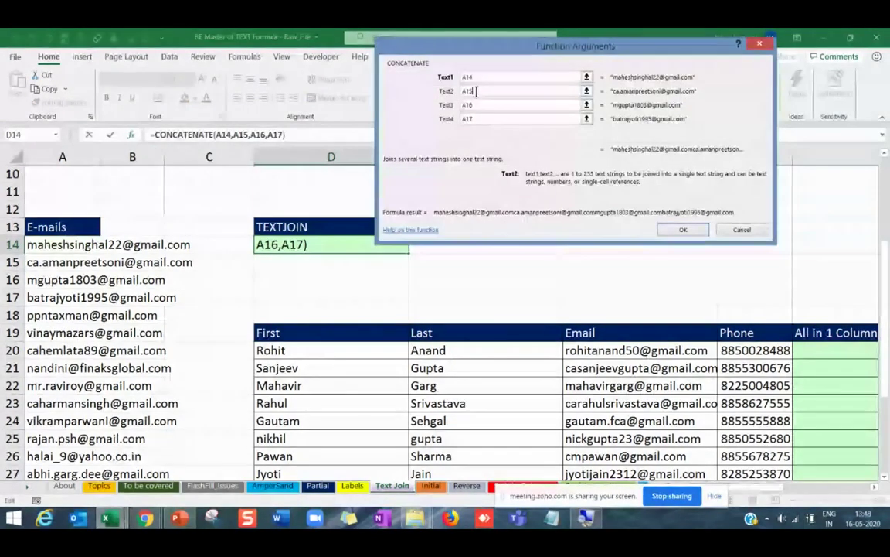
{"action": "left_click", "coordinate": [476, 92]}
{"action": "key", "text": "BackSpace"}
{"action": "key", "text": "BackSpace"}
{"action": "key", "text": "BackSpace"}
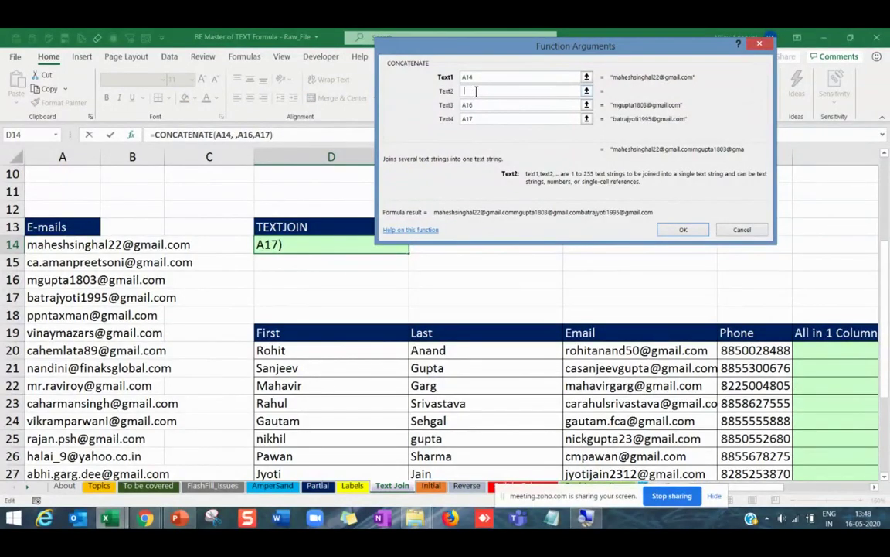
{"action": "key", "text": "Tab"}
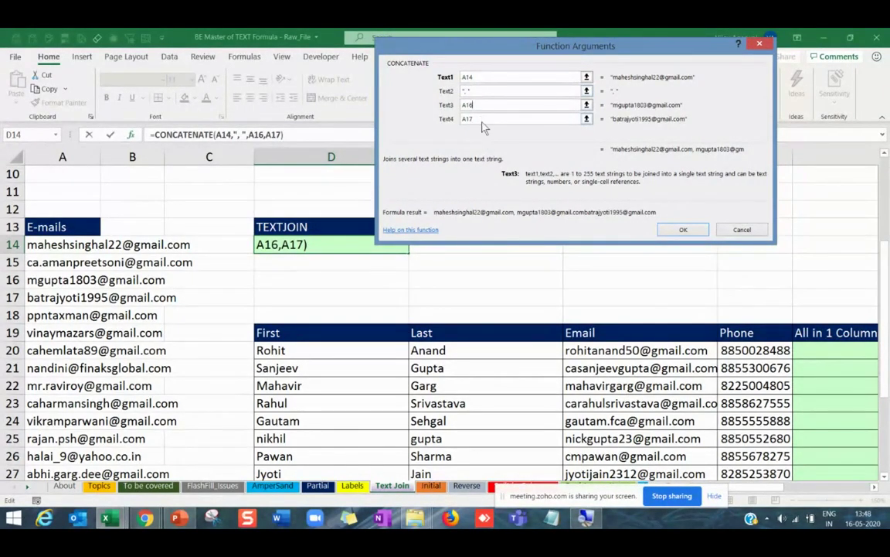
{"action": "double_click", "coordinate": [481, 119]}
{"action": "key", "text": "BackSpace"}
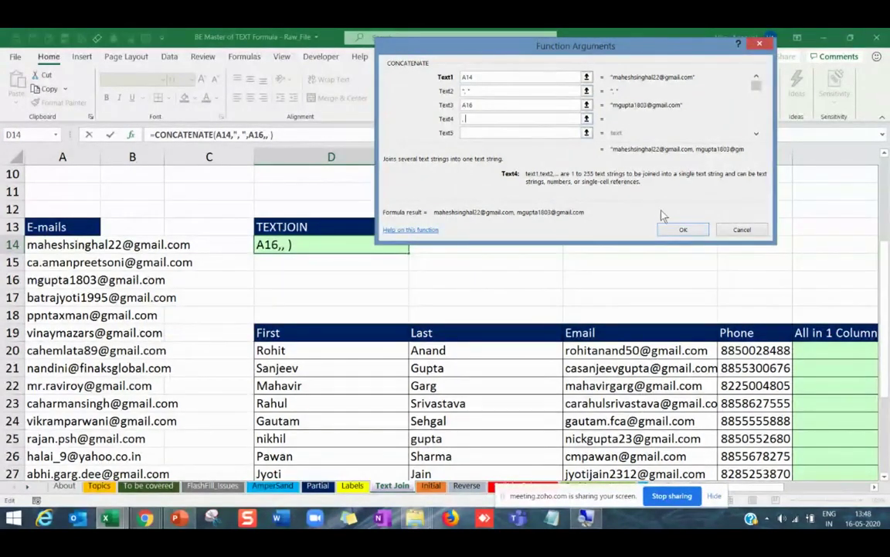
{"action": "left_click", "coordinate": [683, 230]}
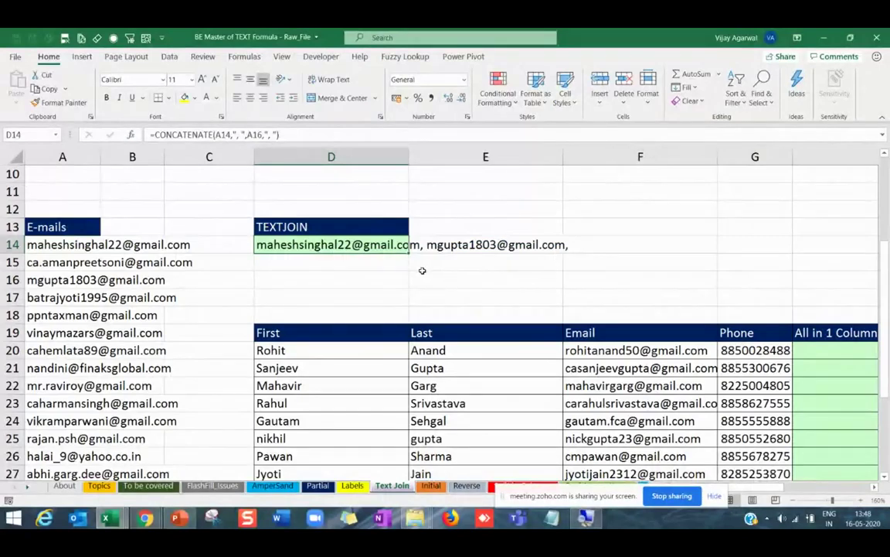
Highlight the e-mails A14:A20, then reselect D14 to check the result.
{"action": "left_click", "coordinate": [421, 265]}
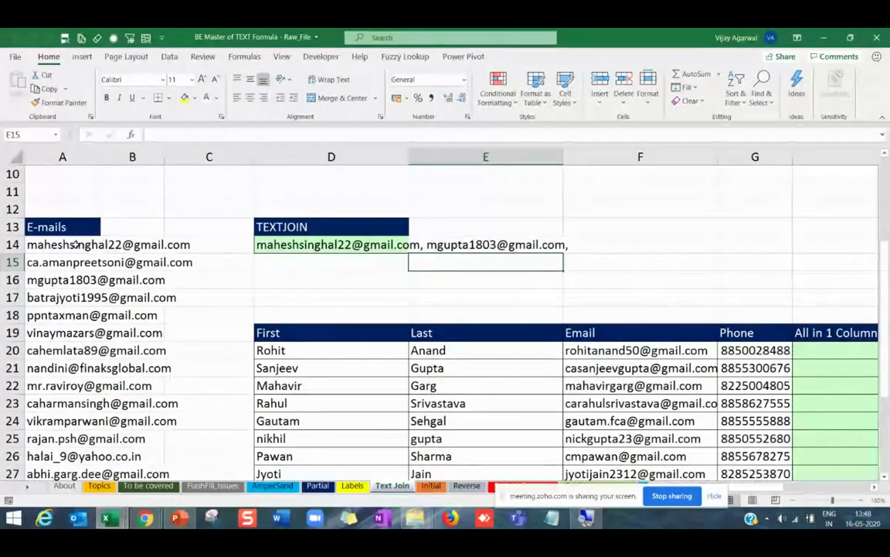
{"action": "left_click_drag", "start_coordinate": [75, 244], "coordinate": [66, 350]}
{"action": "left_click", "coordinate": [287, 280]}
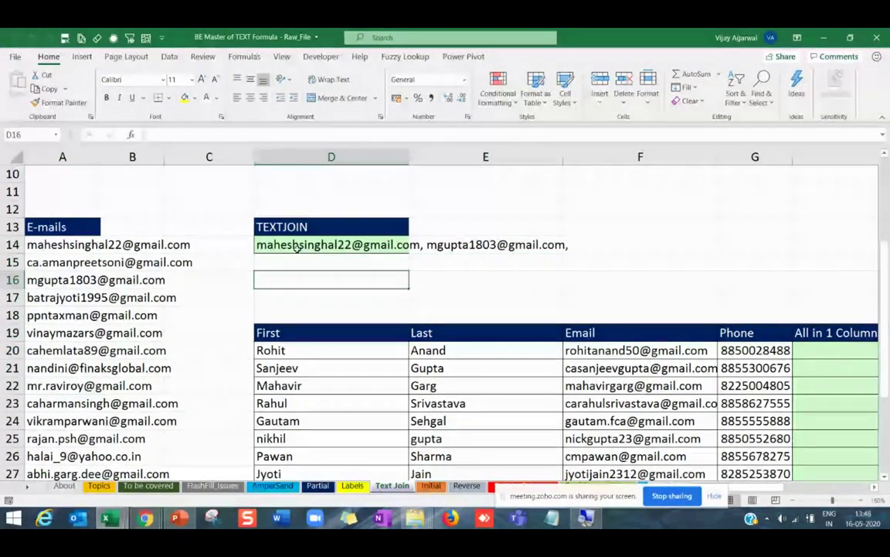
{"action": "left_click", "coordinate": [296, 247]}
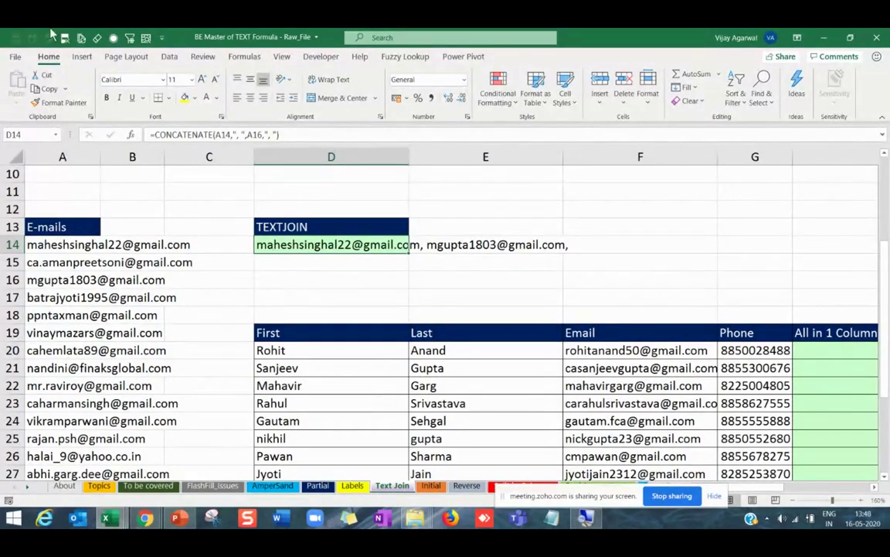
{"action": "scroll", "coordinate": [150, 240], "scroll_direction": "up", "scroll_amount": 3}
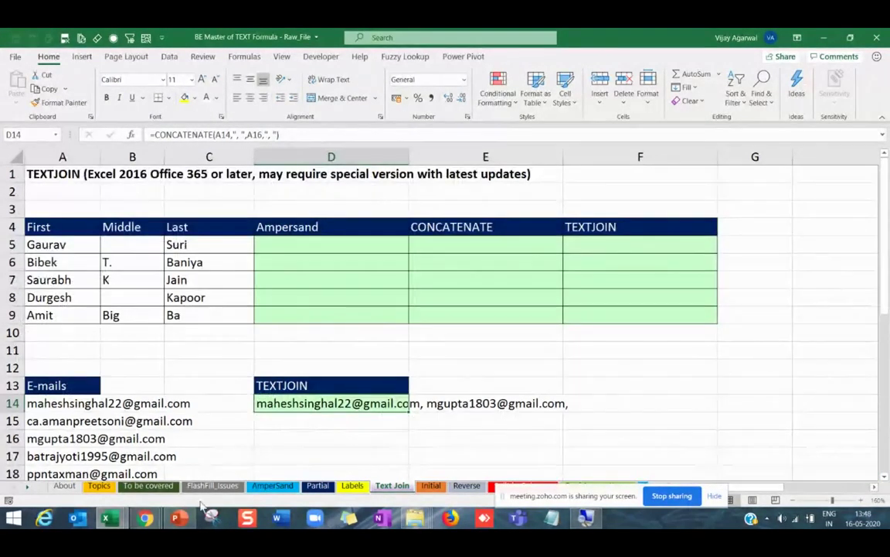
{"action": "left_click", "coordinate": [314, 422]}
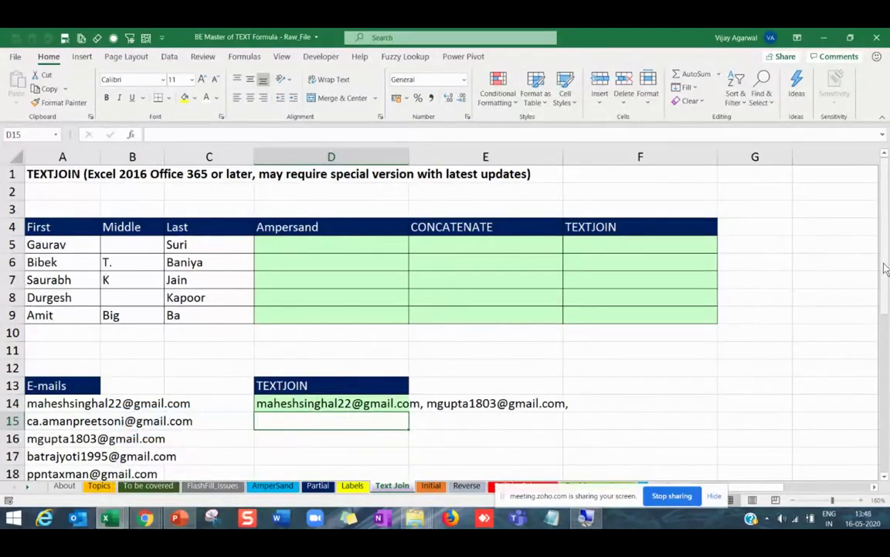
{"action": "scroll", "coordinate": [881, 282], "scroll_direction": "down", "scroll_amount": 1}
{"action": "scroll", "coordinate": [881, 283], "scroll_direction": "up", "scroll_amount": 1}
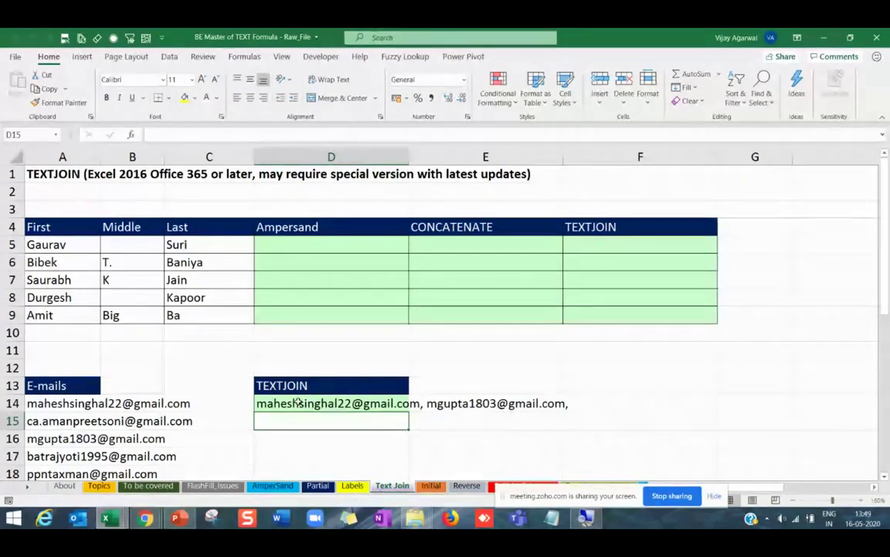
{"action": "left_click", "coordinate": [328, 403]}
Clear D14 and start a new =textjoin( formula.
{"action": "key", "text": "Delete"}
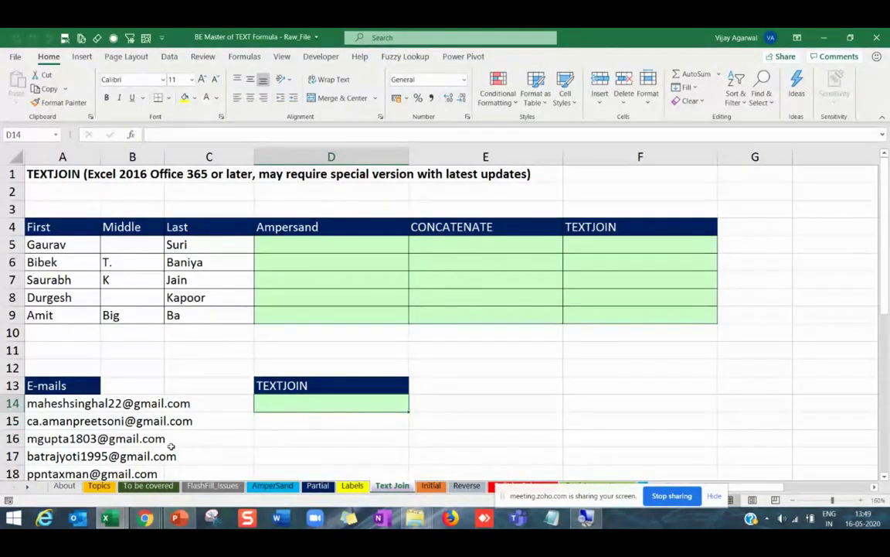
{"action": "type", "text": "=t"}
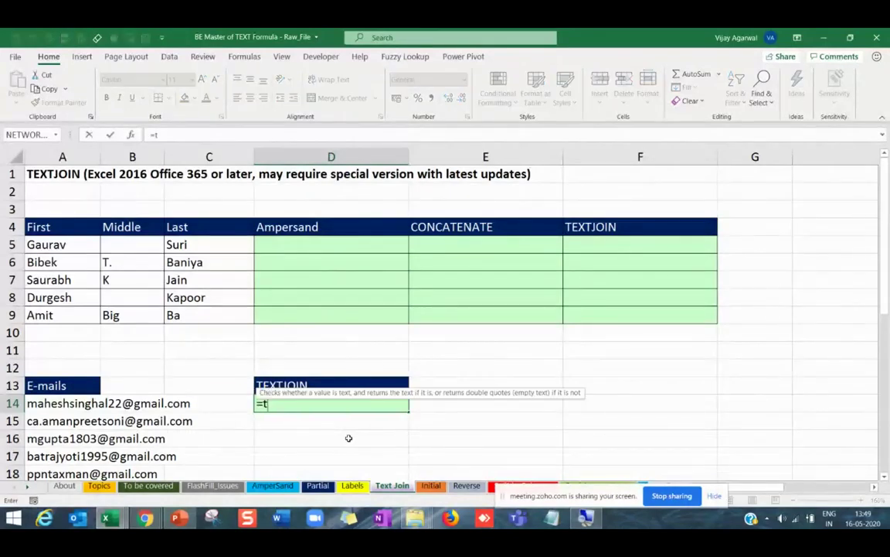
{"action": "type", "text": "extjoin"}
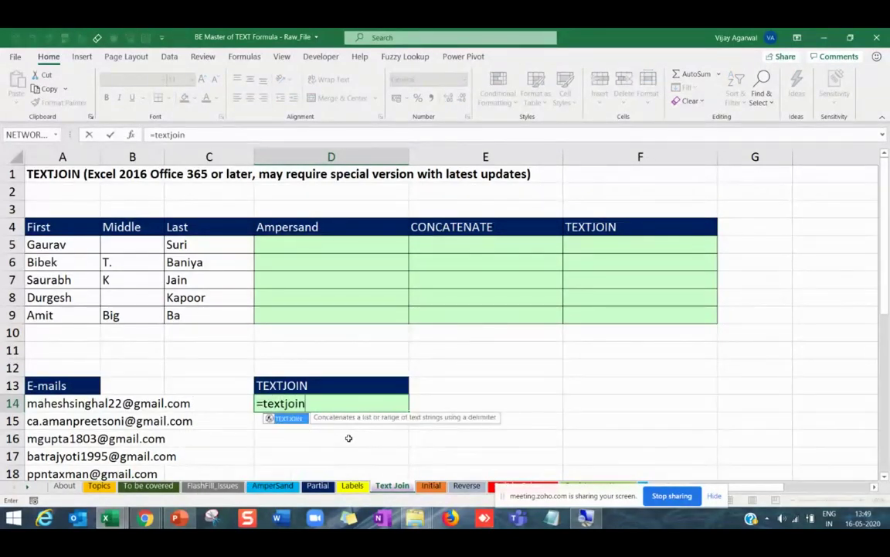
{"action": "type", "text": "("}
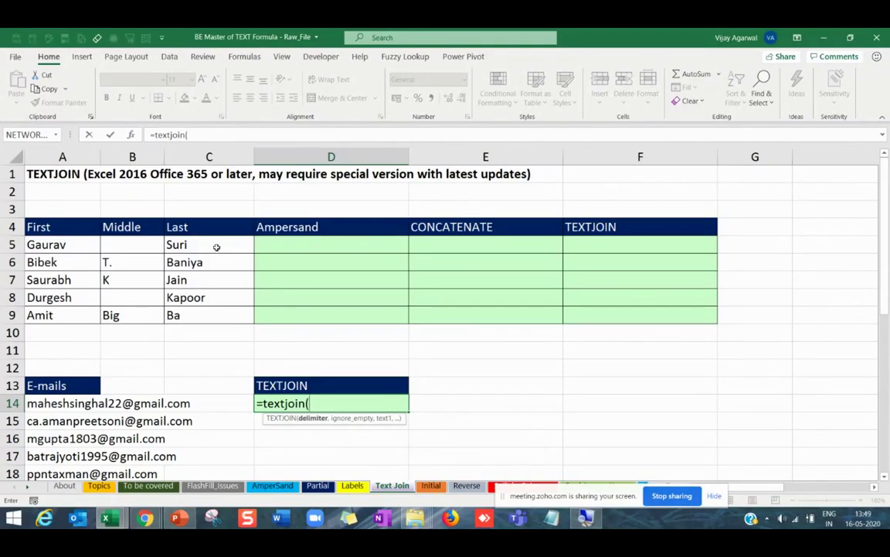
Set the TEXTJOIN delimiter to ", " and Text1 to A14:A33, then confirm.
{"action": "left_click", "coordinate": [130, 134]}
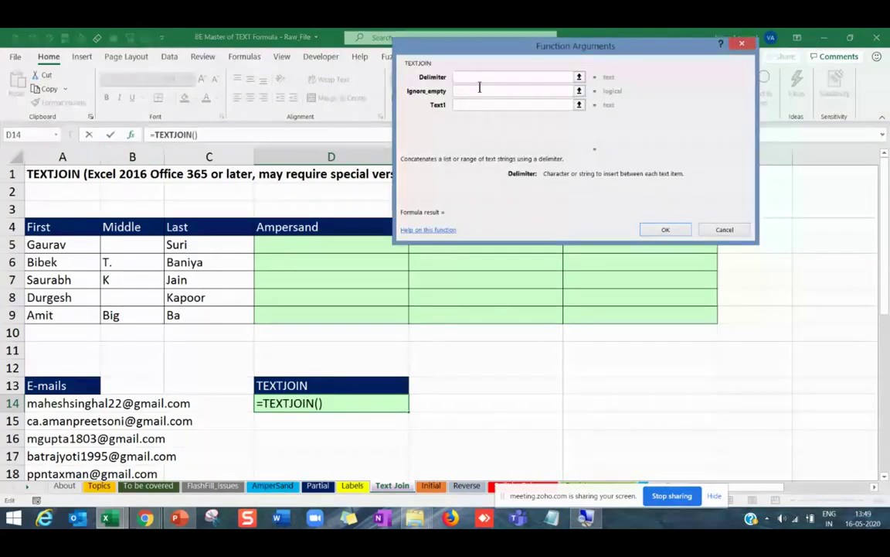
{"action": "left_click_drag", "start_coordinate": [495, 58], "coordinate": [610, 159]}
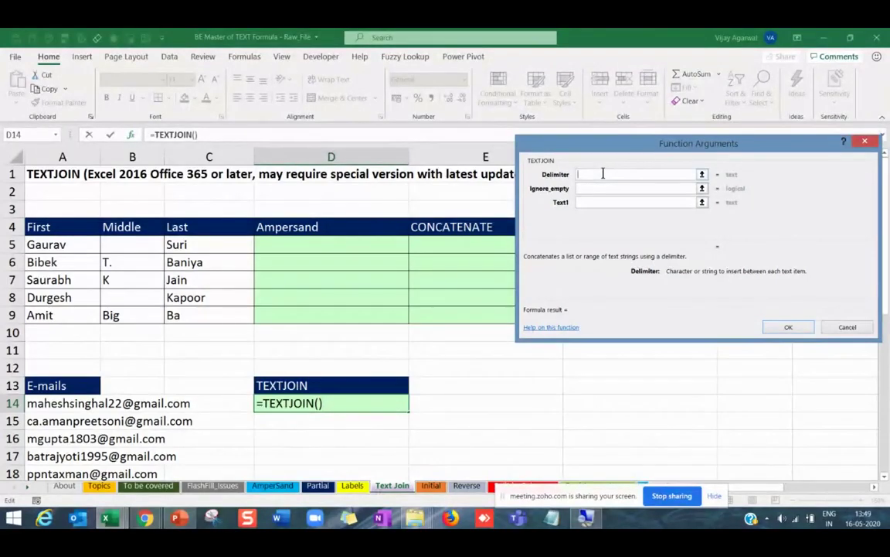
{"action": "type", "text": ","}
{"action": "left_click", "coordinate": [601, 188]}
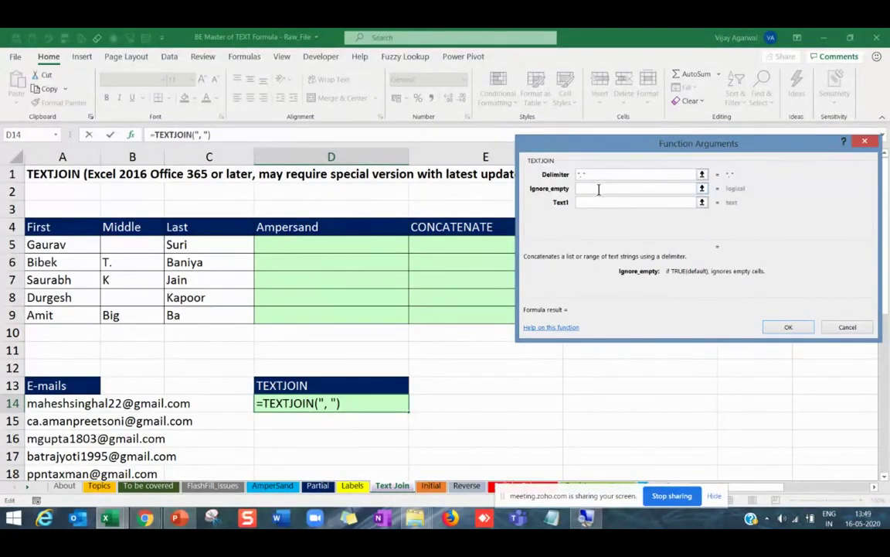
{"action": "left_click", "coordinate": [600, 202]}
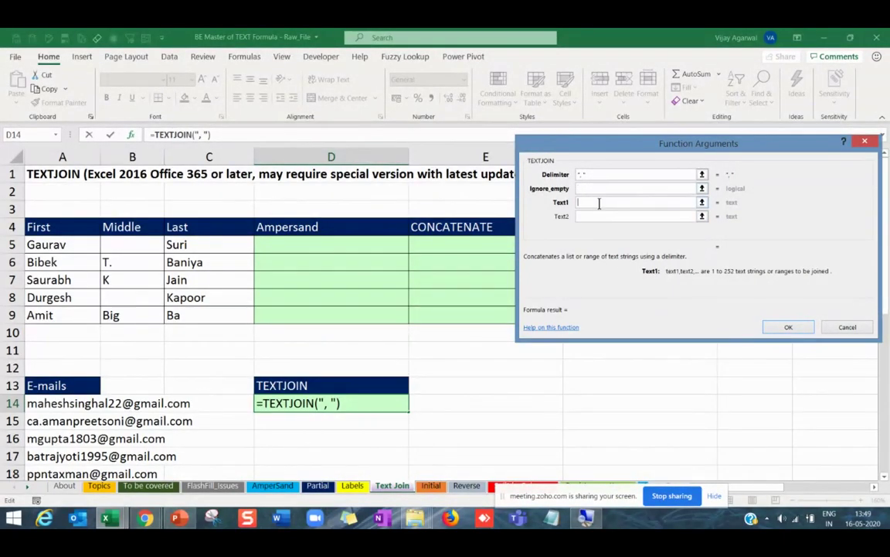
{"action": "left_click", "coordinate": [46, 403]}
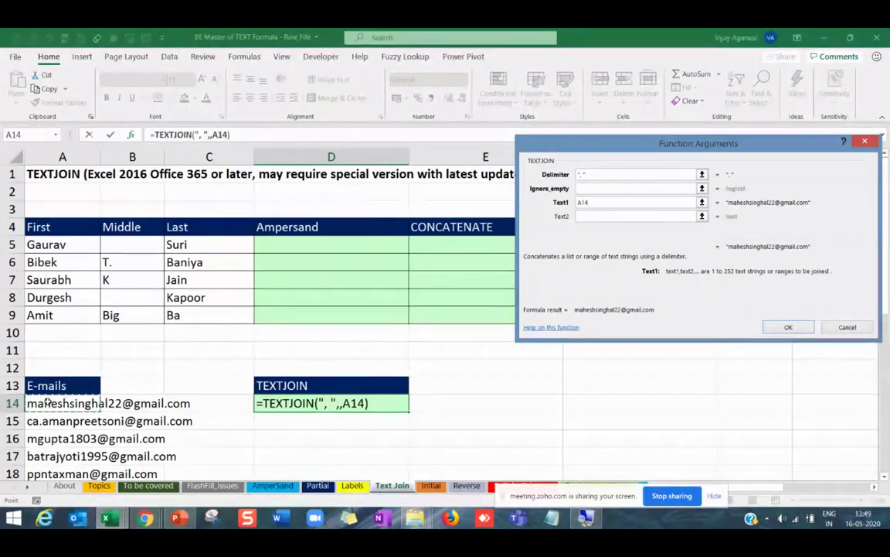
{"action": "key", "text": "ctrl+shift+Down"}
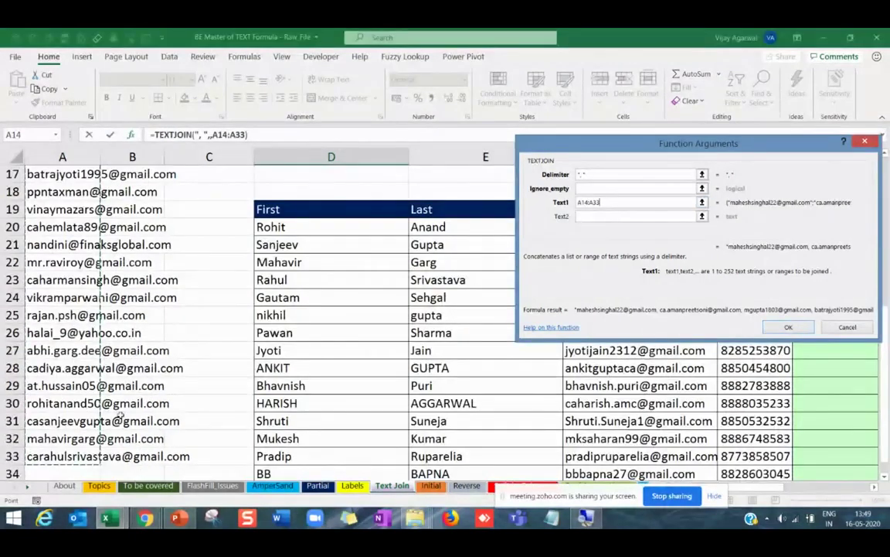
{"action": "left_click_drag", "start_coordinate": [664, 149], "coordinate": [545, 129]}
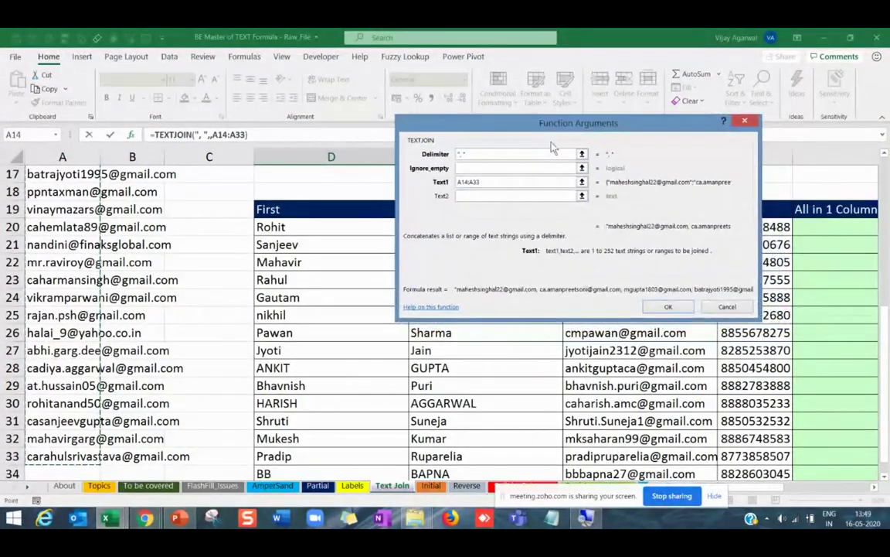
{"action": "left_click", "coordinate": [669, 308]}
Check the TEXTJOIN result in D14, then overwrite A15 with a new, shorter e-mail address.
{"action": "scroll", "coordinate": [358, 340], "scroll_direction": "up", "scroll_amount": 3}
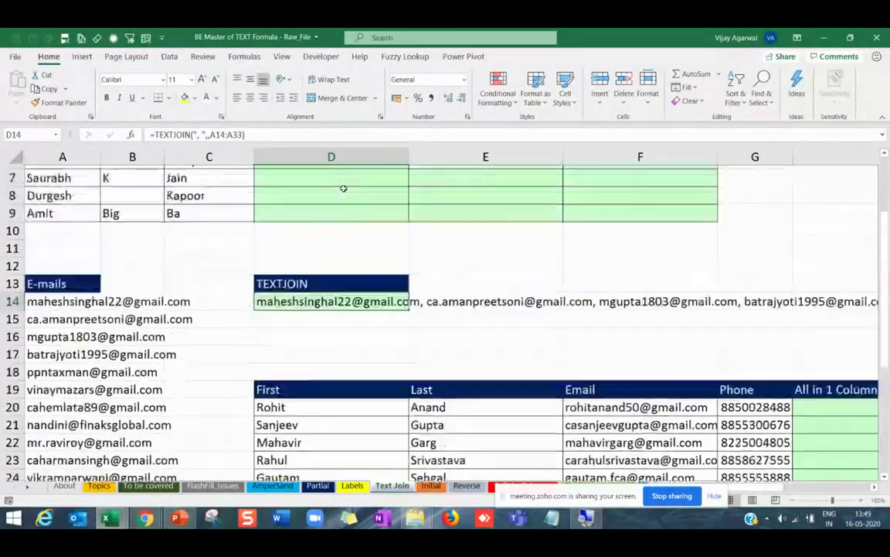
{"action": "left_click", "coordinate": [358, 334]}
{"action": "key", "text": "Up"}
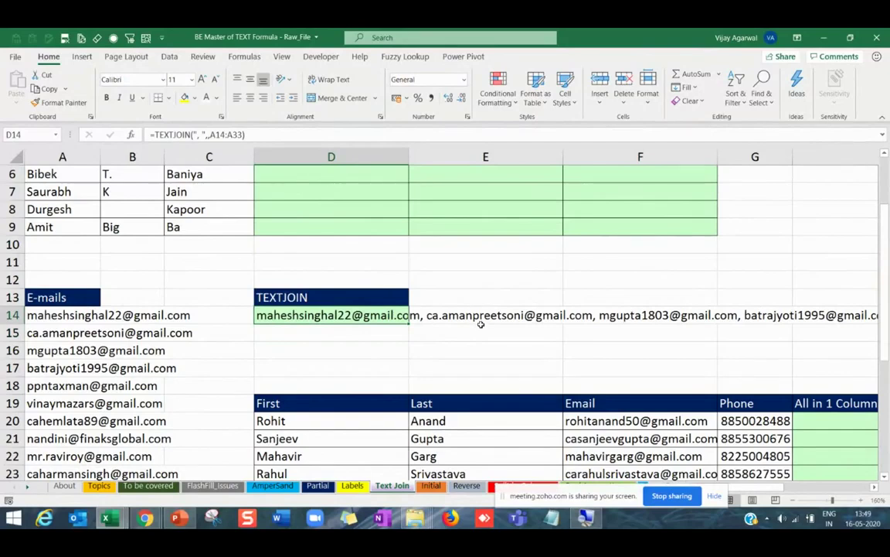
{"action": "left_click", "coordinate": [62, 334]}
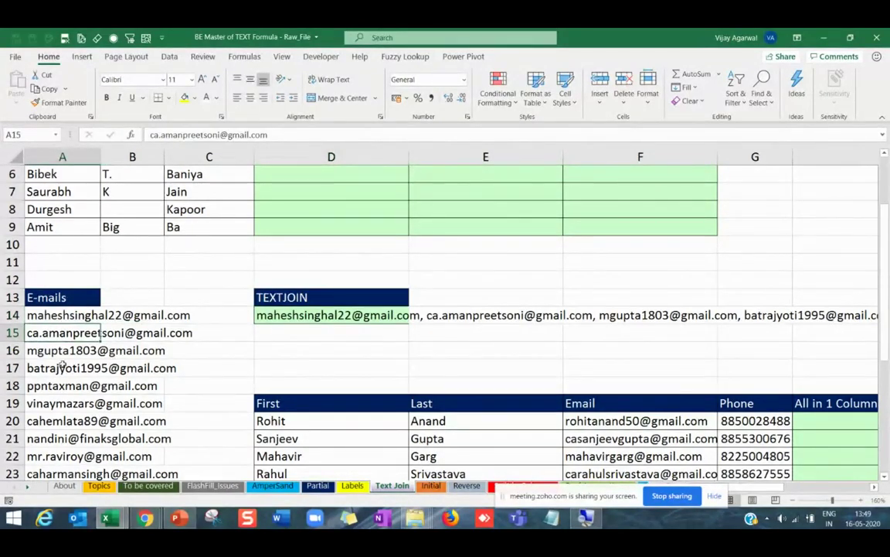
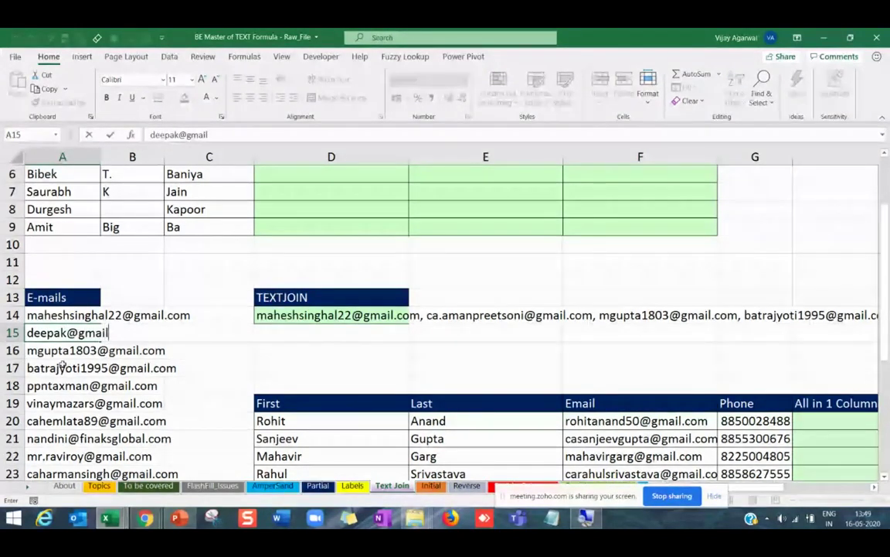
{"action": "key", "text": "Return"}
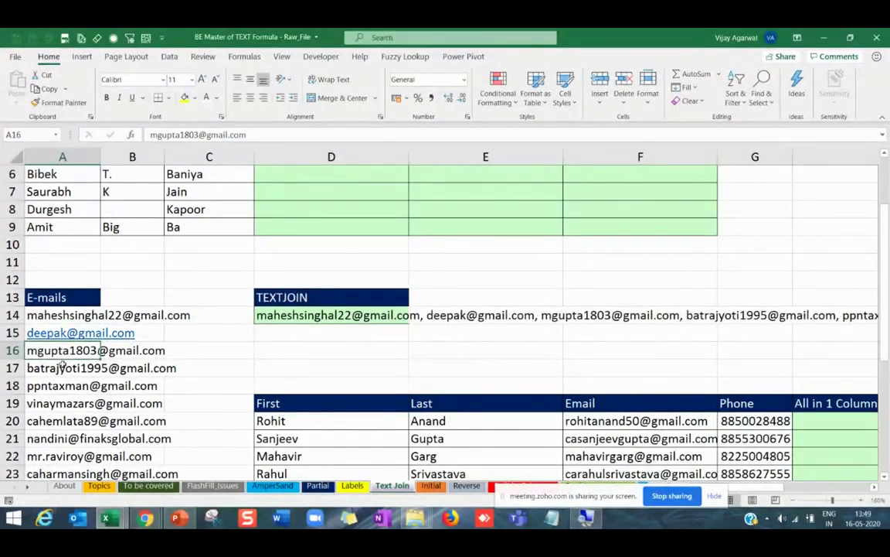
Insert a blank row at row 16 and enter another e-mail address in A16.
{"action": "left_click", "coordinate": [14, 350]}
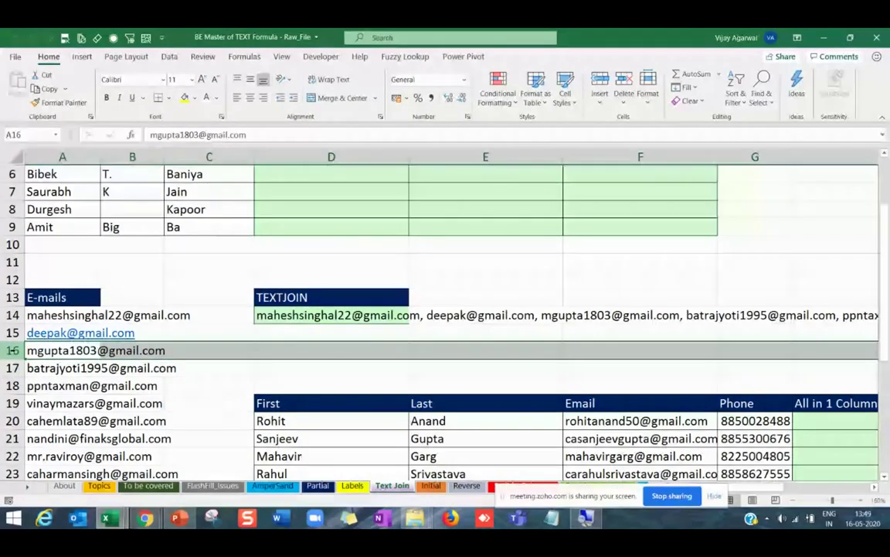
{"action": "key", "text": "ctrl+shift+equal"}
{"action": "left_click", "coordinate": [66, 350]}
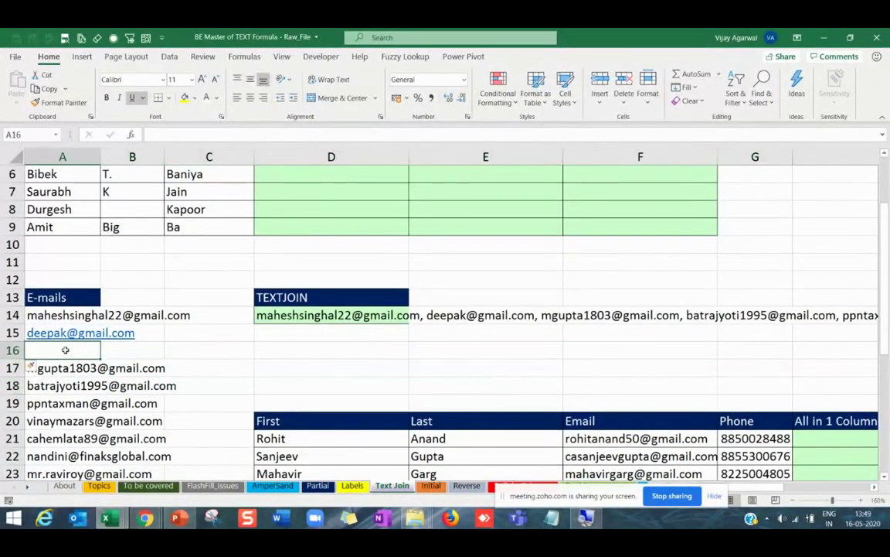
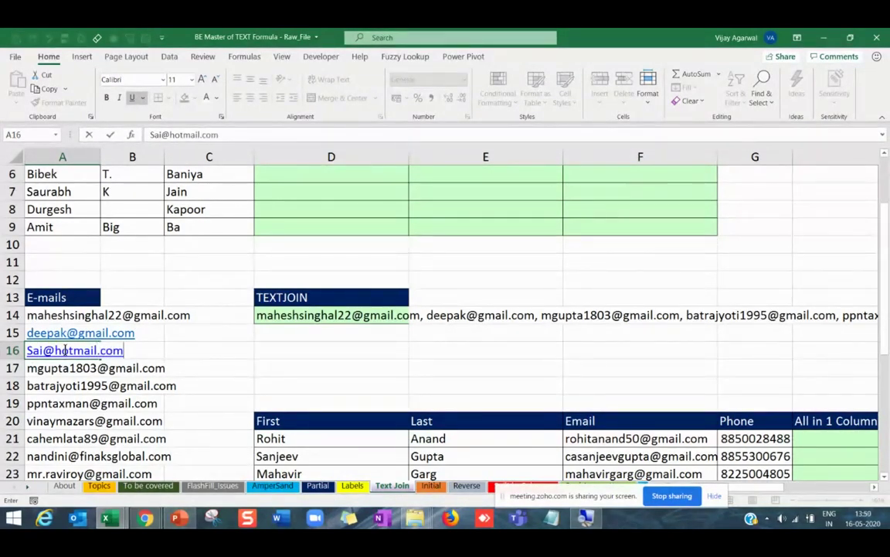
{"action": "key", "text": "Return"}
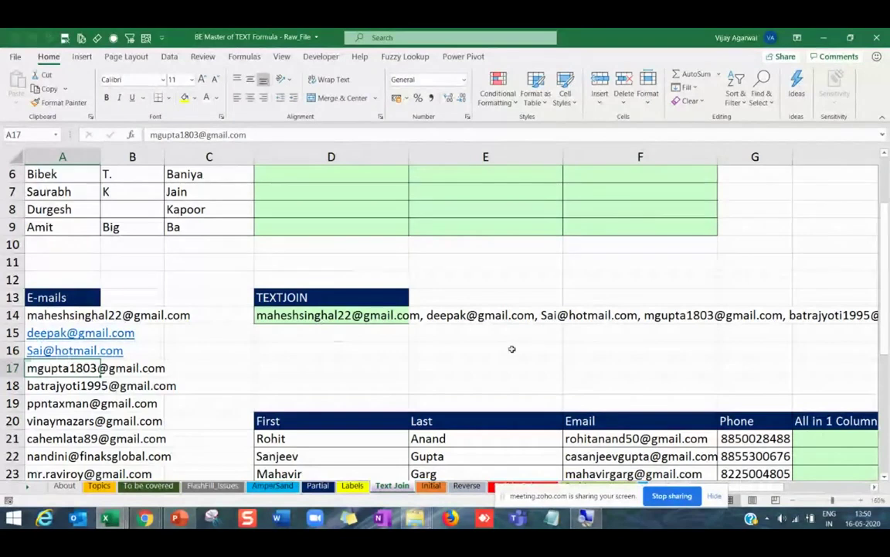
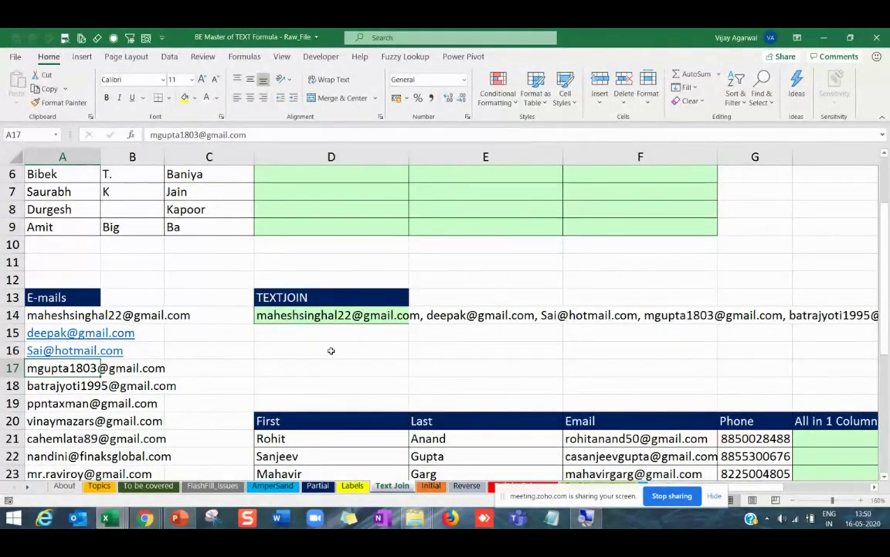
Leave the TEXTJOIN examples around D13–D15 and bring up the PowerPoint slide of new Office 365 functions.
{"action": "scroll", "coordinate": [328, 348], "scroll_direction": "up", "scroll_amount": 2}
{"action": "left_click", "coordinate": [310, 387]}
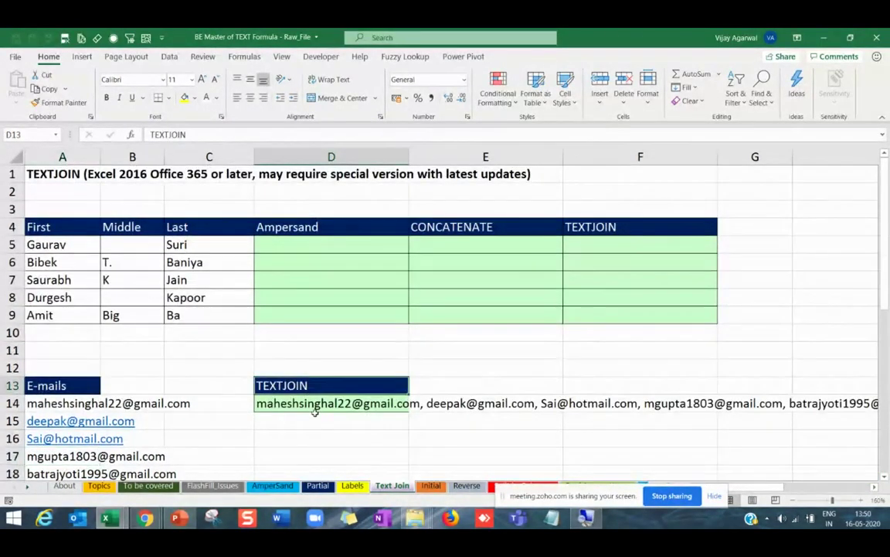
{"action": "left_click", "coordinate": [316, 415]}
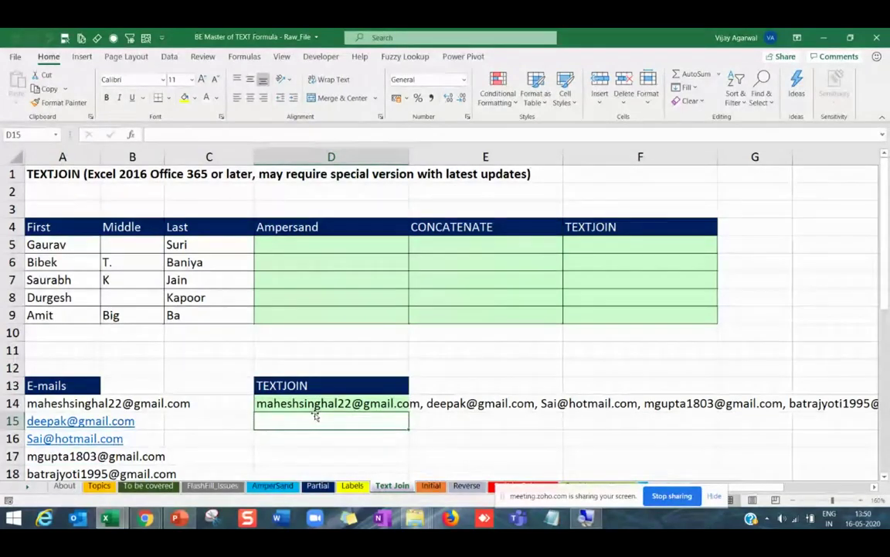
{"action": "key", "text": "alt+Tab"}
{"action": "key", "text": "alt+Tab"}
{"action": "key", "text": "alt+Tab"}
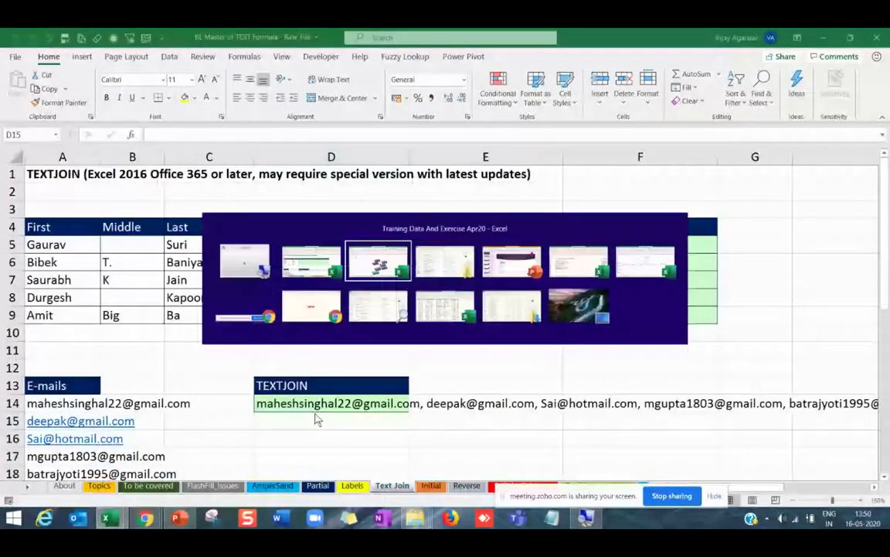
{"action": "key", "text": "Escape"}
{"action": "key", "text": "alt+Tab"}
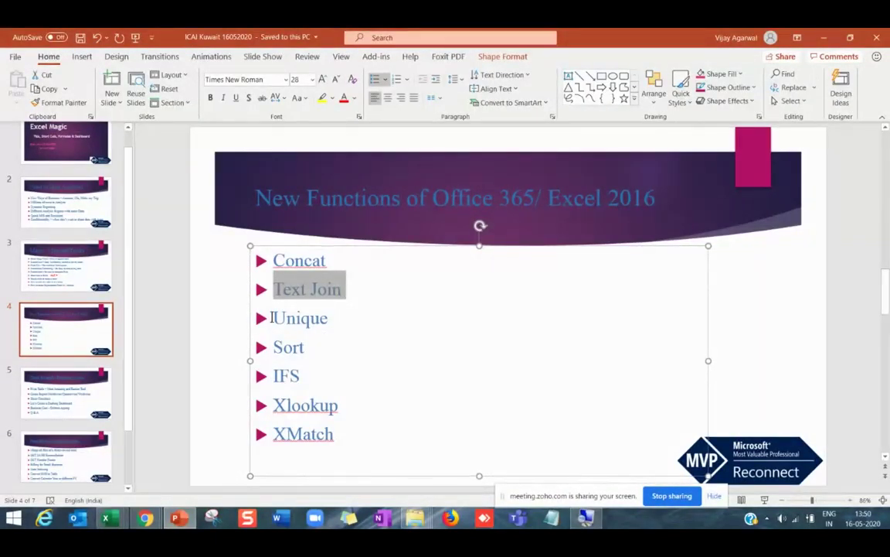
Highlight 'Unique' in the slide's function list, then return to the Excel workbook.
{"action": "left_click_drag", "start_coordinate": [271, 318], "coordinate": [333, 317]}
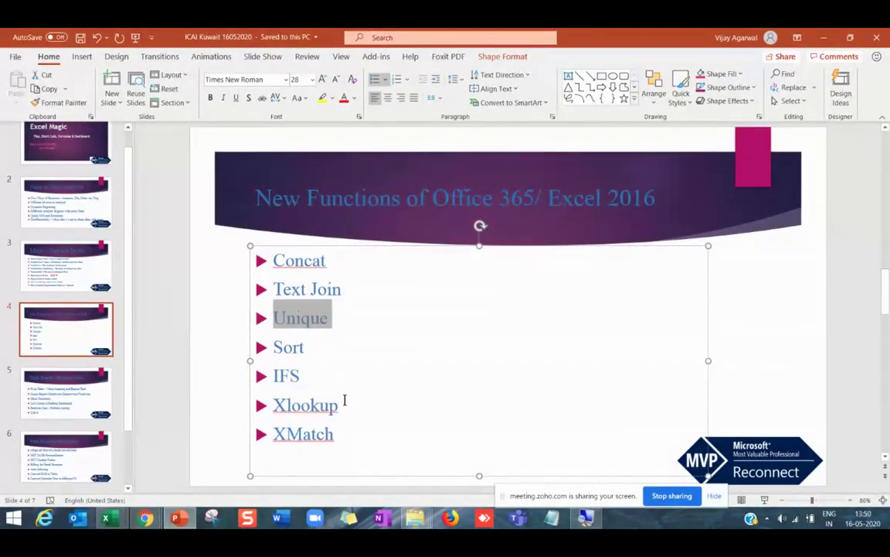
{"action": "key", "text": "alt+Tab"}
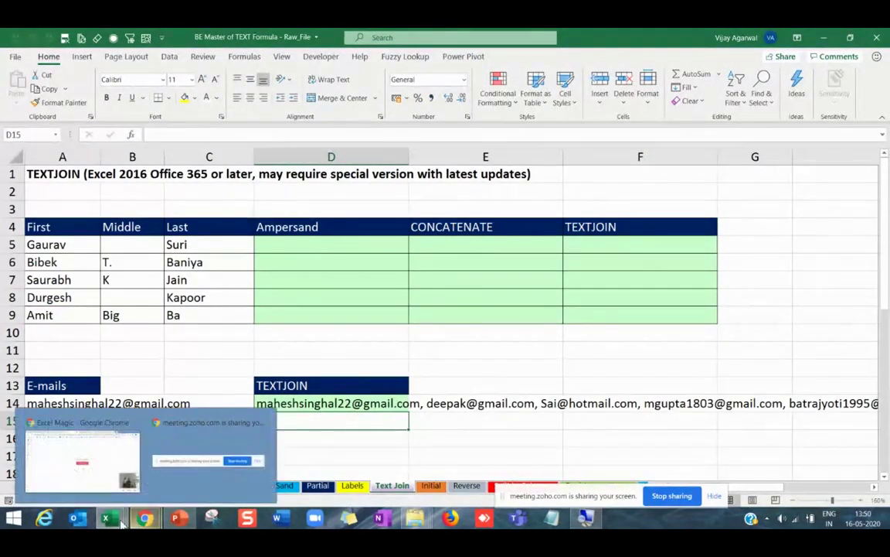
Bring the Training Data And Exercise Apr20 workbook forward and open its Data sheet sales table.
{"action": "mouse_move", "coordinate": [108, 517]}
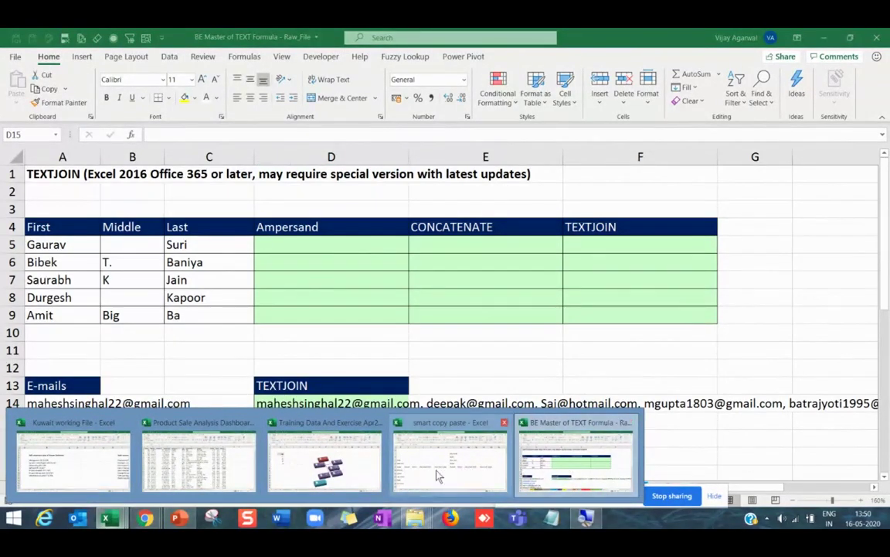
{"action": "left_click", "coordinate": [293, 427]}
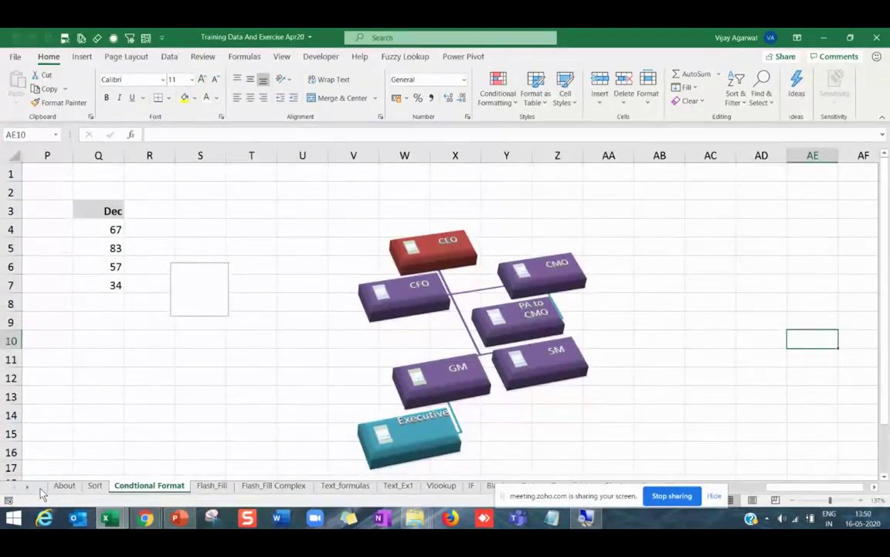
{"action": "left_click", "coordinate": [96, 485]}
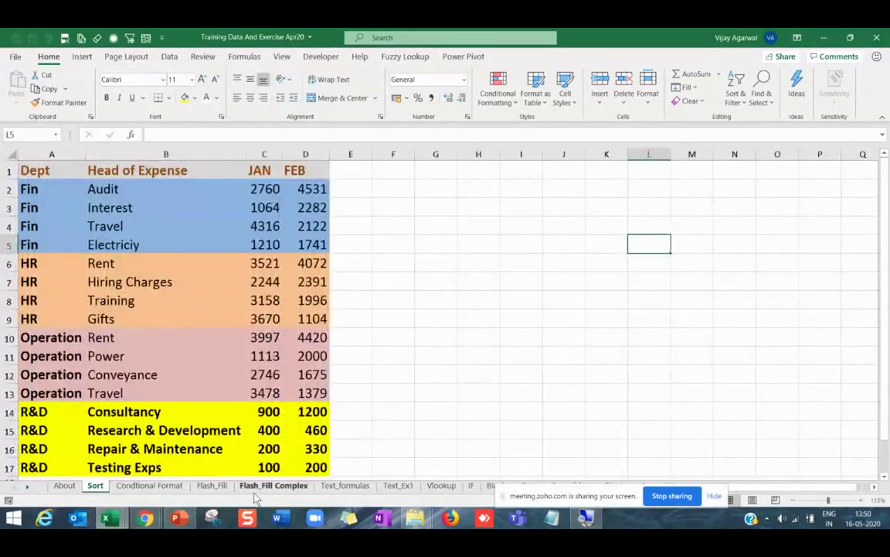
{"action": "left_click", "coordinate": [212, 485]}
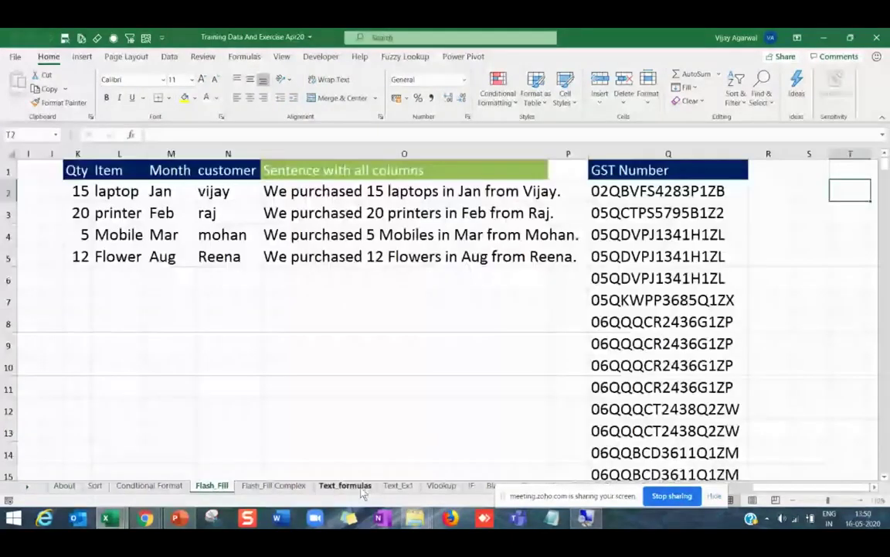
{"action": "left_click", "coordinate": [345, 486]}
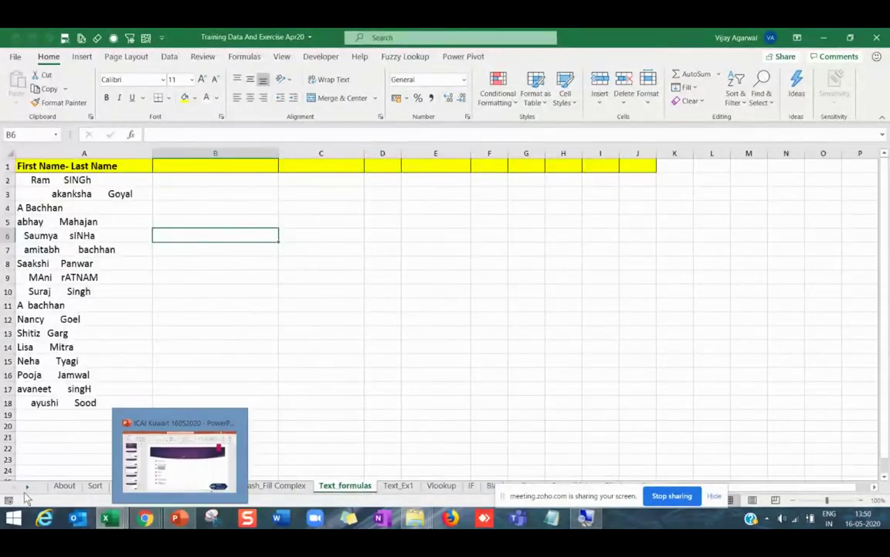
{"action": "scroll", "coordinate": [328, 487], "scroll_direction": "down", "scroll_amount": 5}
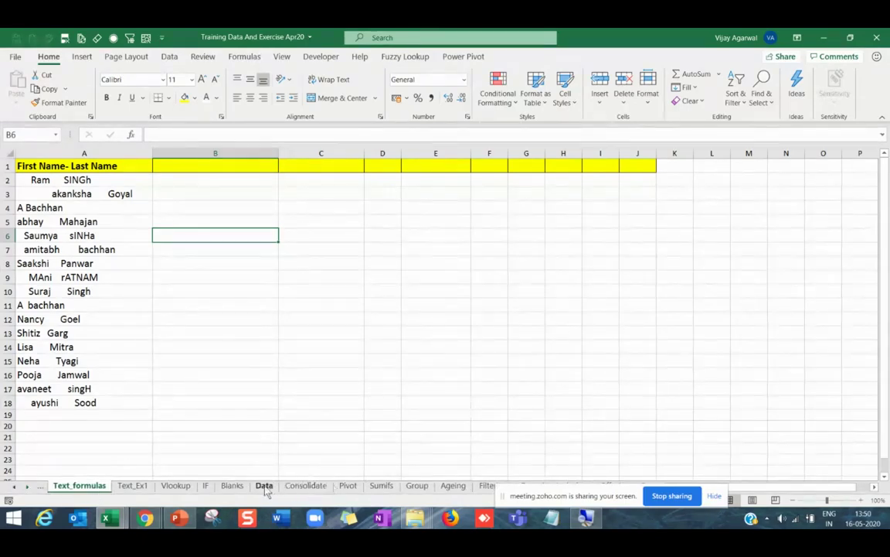
{"action": "left_click", "coordinate": [265, 486]}
{"action": "left_click", "coordinate": [317, 178]}
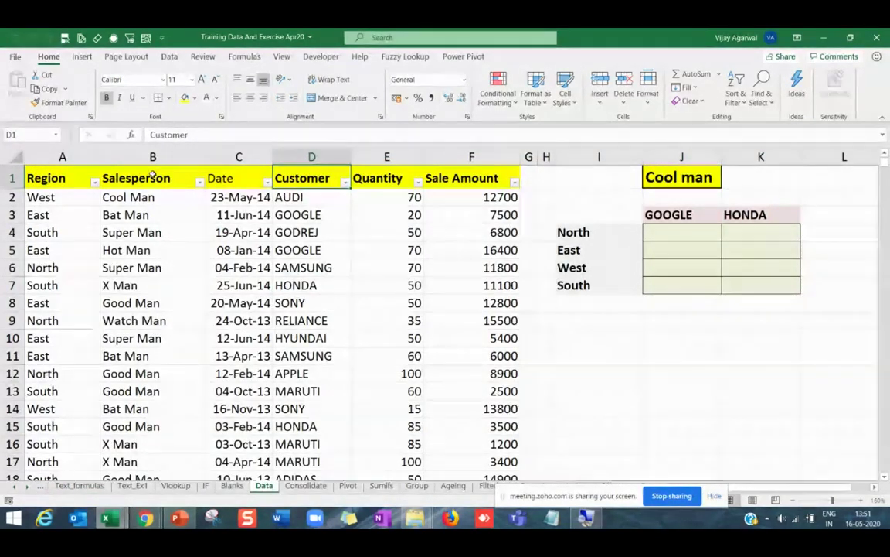
Delete columns H to L holding the old Cool man table.
{"action": "left_click_drag", "start_coordinate": [153, 176], "coordinate": [153, 410]}
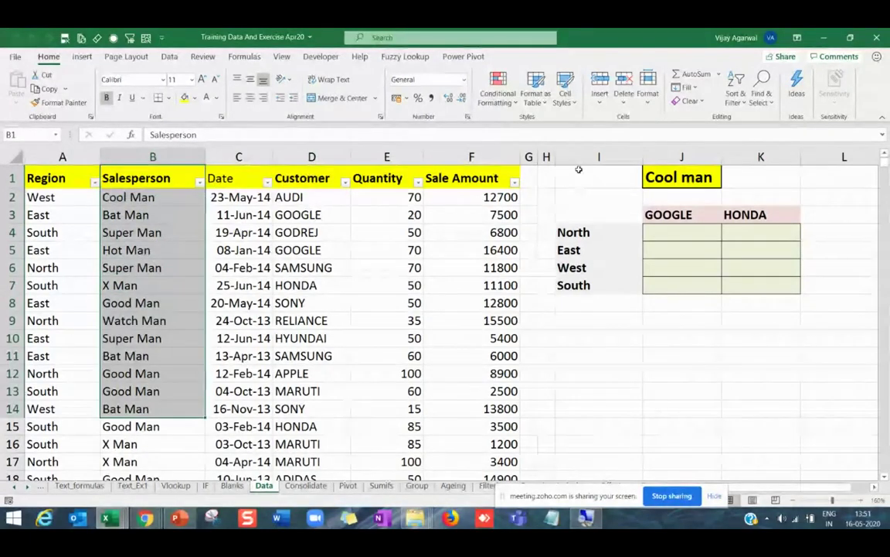
{"action": "left_click_drag", "start_coordinate": [546, 157], "coordinate": [817, 189]}
{"action": "key", "text": "ctrl+minus"}
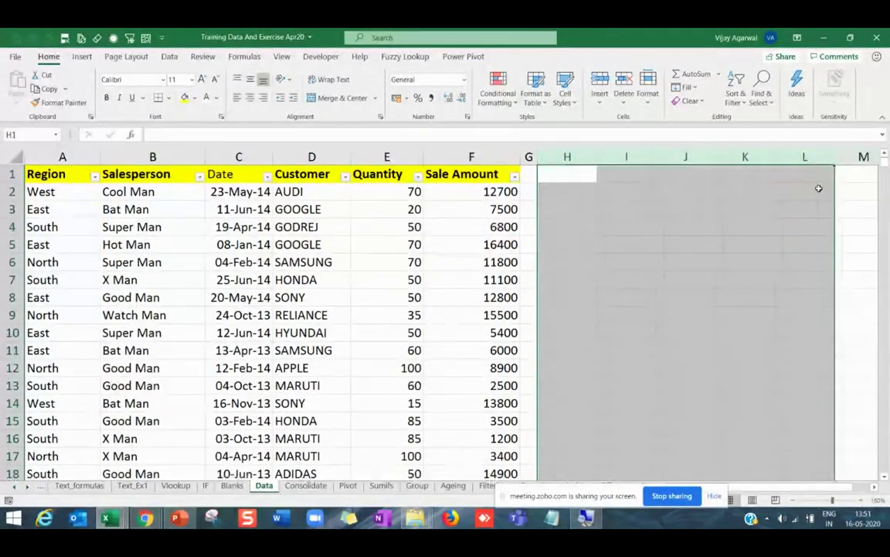
Copy the Salesperson column B into column I.
{"action": "left_click", "coordinate": [210, 262]}
{"action": "left_click", "coordinate": [130, 192]}
{"action": "left_click", "coordinate": [129, 173]}
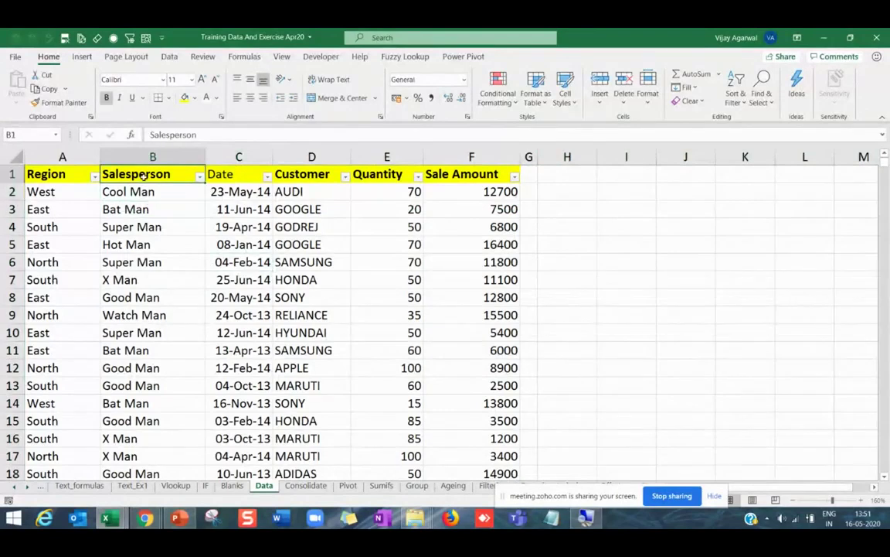
{"action": "left_click", "coordinate": [152, 211]}
{"action": "left_click_drag", "start_coordinate": [157, 176], "coordinate": [193, 332]}
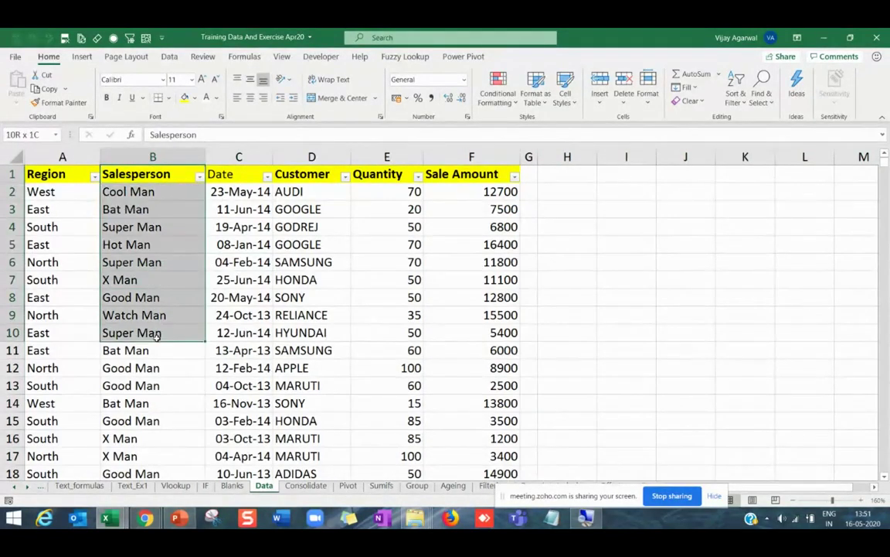
{"action": "left_click", "coordinate": [152, 157]}
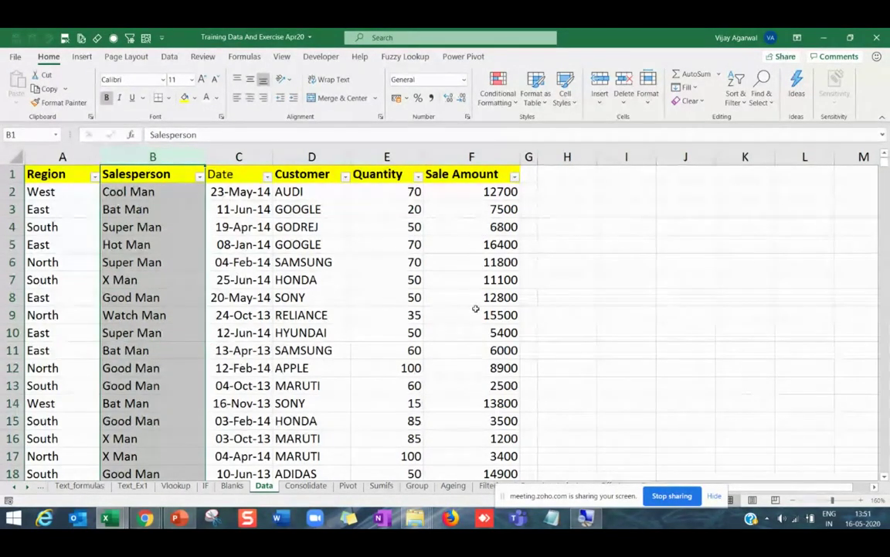
{"action": "key", "text": "ctrl+c"}
{"action": "left_click", "coordinate": [626, 157]}
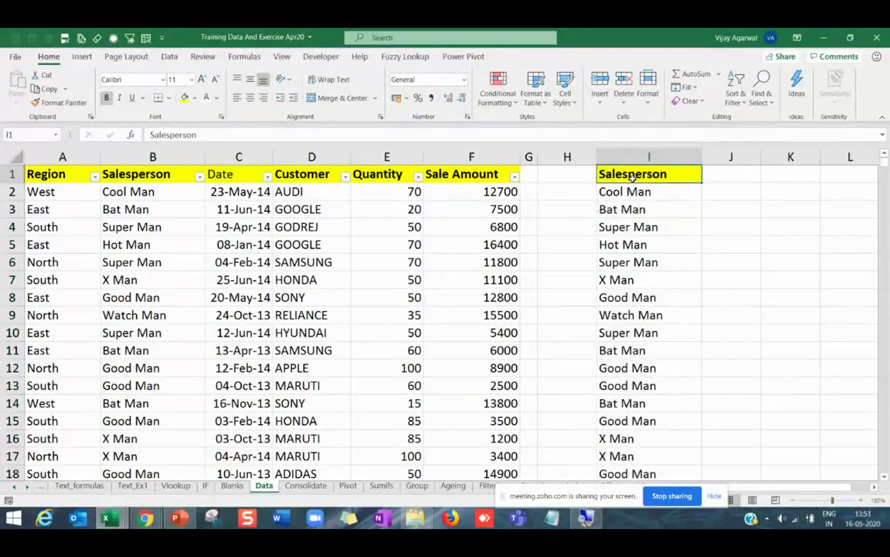
{"action": "key", "text": "ctrl+shift+Down"}
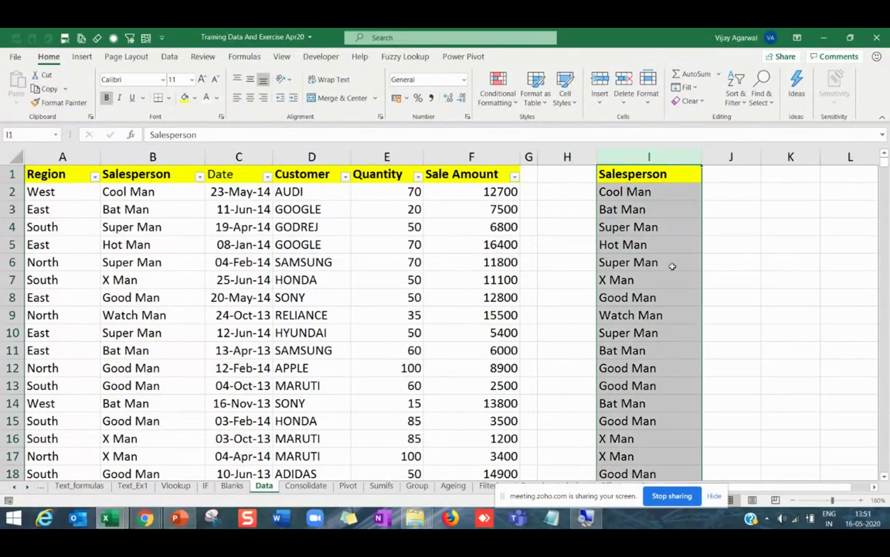
Remove duplicates from column I, leaving seven unique salesperson names.
{"action": "left_click", "coordinate": [170, 58]}
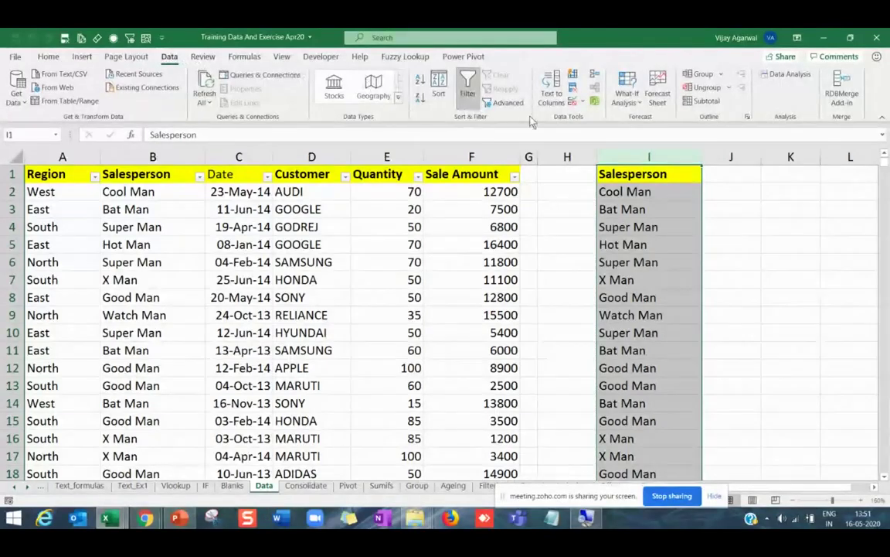
{"action": "key", "text": "Return"}
{"action": "left_click", "coordinate": [573, 88]}
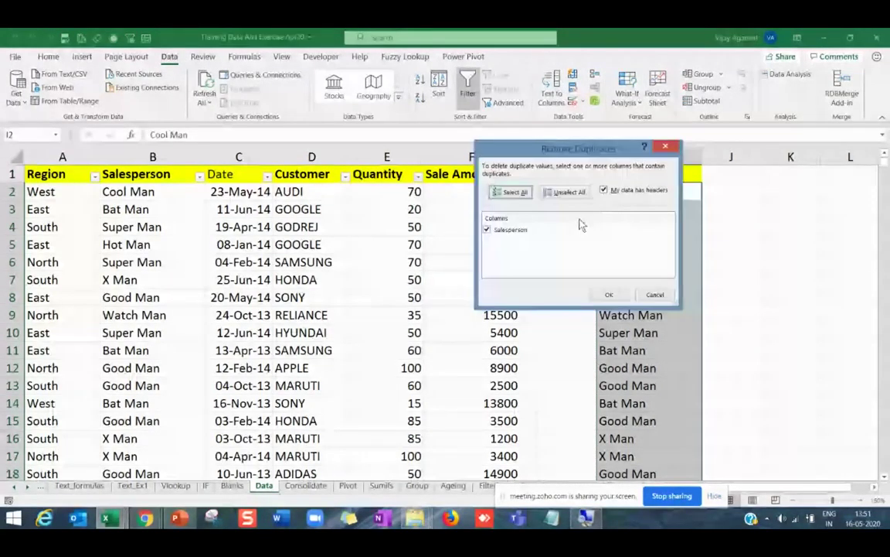
{"action": "key", "text": "Return"}
{"action": "left_click", "coordinate": [448, 305]}
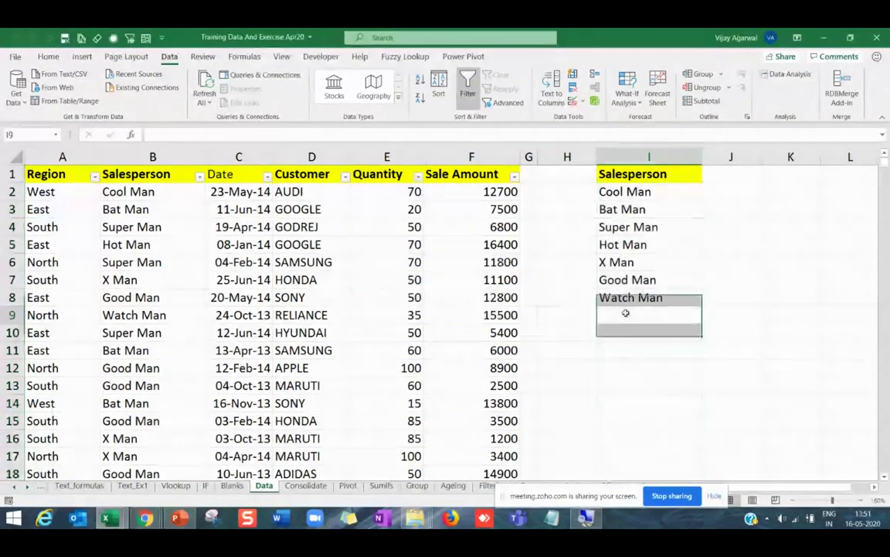
{"action": "left_click_drag", "start_coordinate": [624, 193], "coordinate": [637, 297]}
{"action": "key", "text": "Down"}
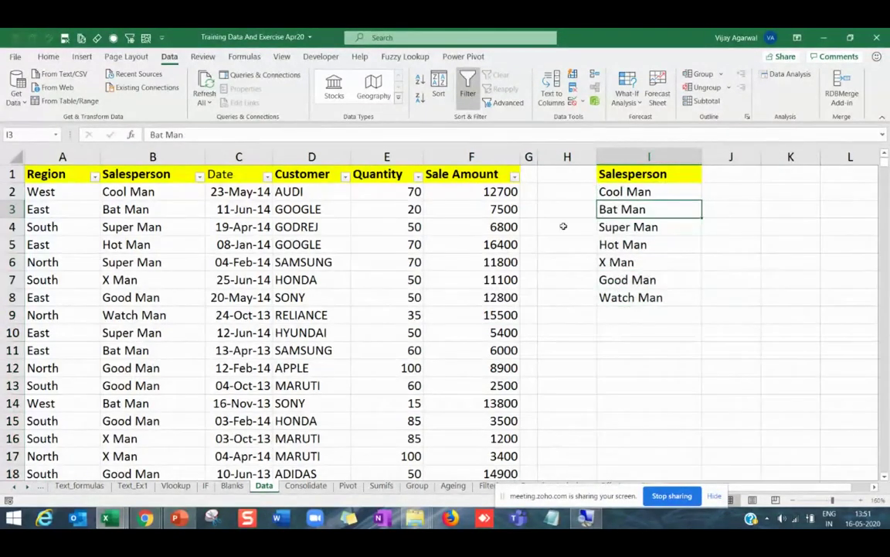
{"action": "left_click_drag", "start_coordinate": [143, 192], "coordinate": [152, 268]}
Rename salespeople: Deepak in B7, Rohit in B10 and Deepak in B13.
{"action": "left_click", "coordinate": [149, 276]}
{"action": "type", "text": "Deep"}
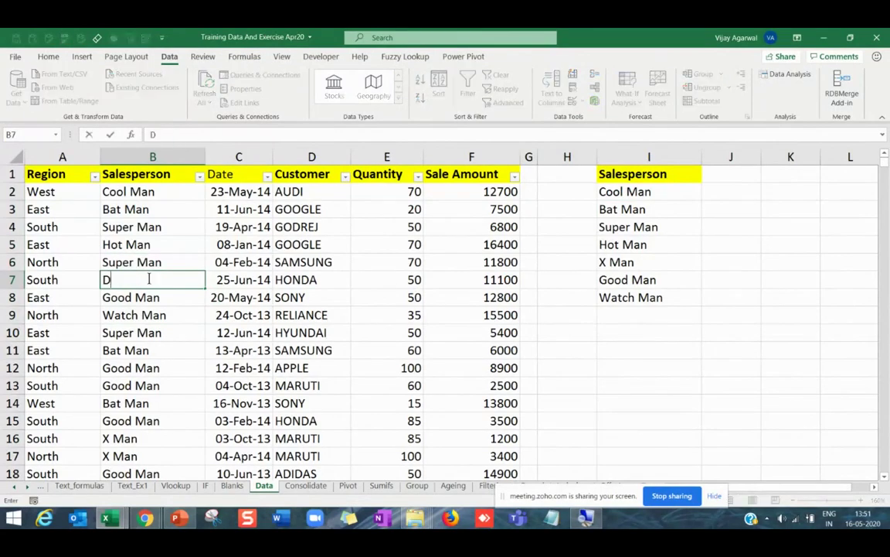
{"action": "key", "text": "Down"}
{"action": "key", "text": "Down"}
{"action": "key", "text": "Down"}
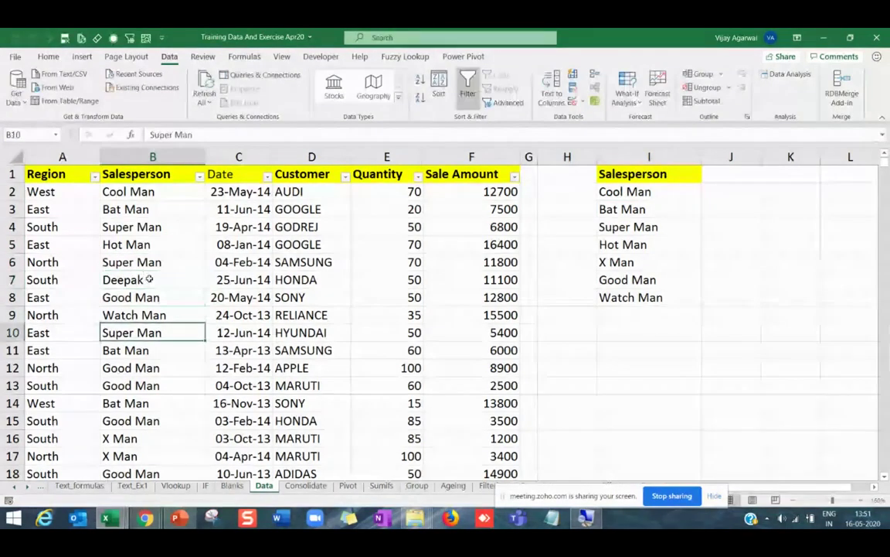
{"action": "type", "text": "R"}
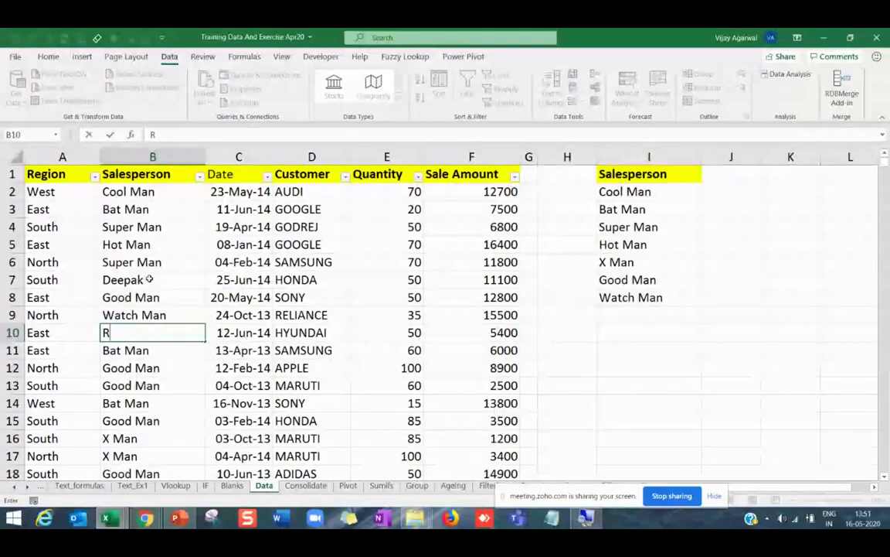
{"action": "type", "text": "ohit"}
{"action": "key", "text": "Return"}
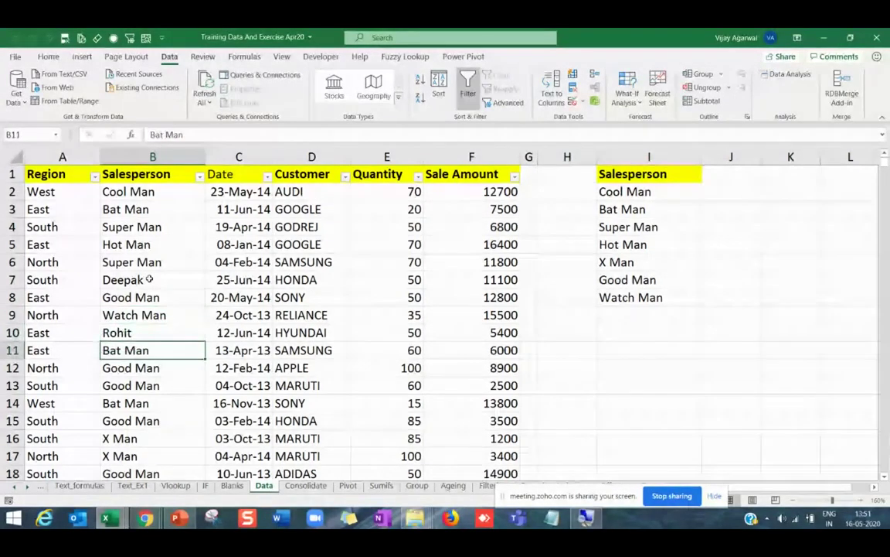
{"action": "key", "text": "Down"}
{"action": "key", "text": "Down"}
{"action": "type", "text": "Deepak"}
{"action": "key", "text": "Return"}
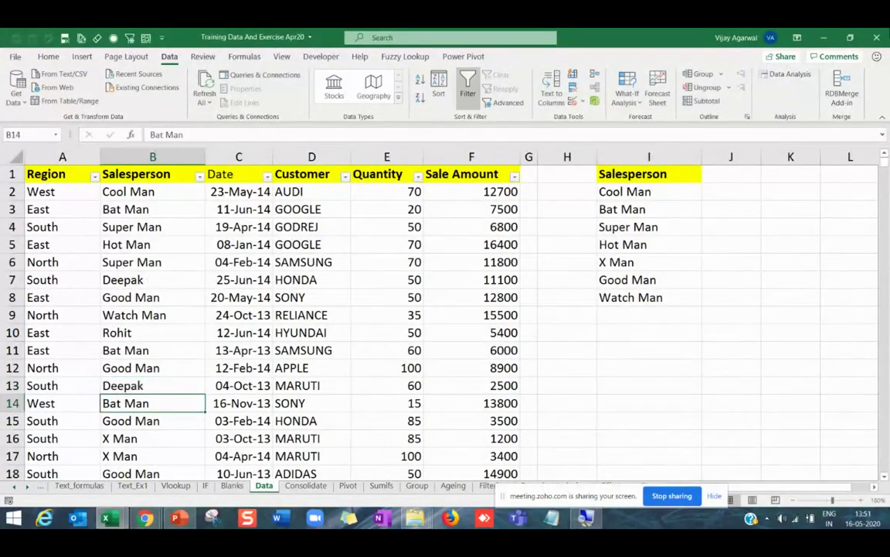
Select the unique salesperson list I2:I8 and the Salesperson column B.
{"action": "left_click_drag", "start_coordinate": [634, 191], "coordinate": [656, 285]}
{"action": "left_click", "coordinate": [664, 312]}
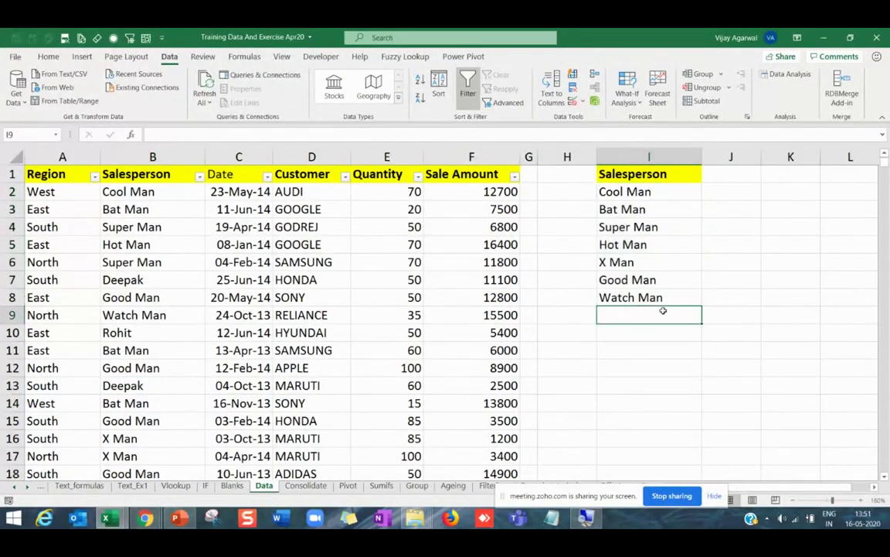
{"action": "left_click_drag", "start_coordinate": [646, 192], "coordinate": [640, 302]}
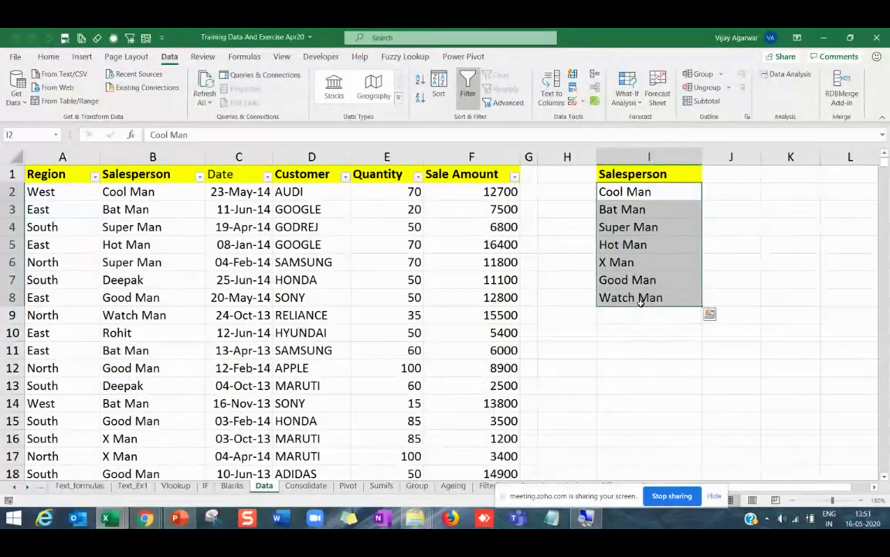
{"action": "left_click", "coordinate": [190, 158]}
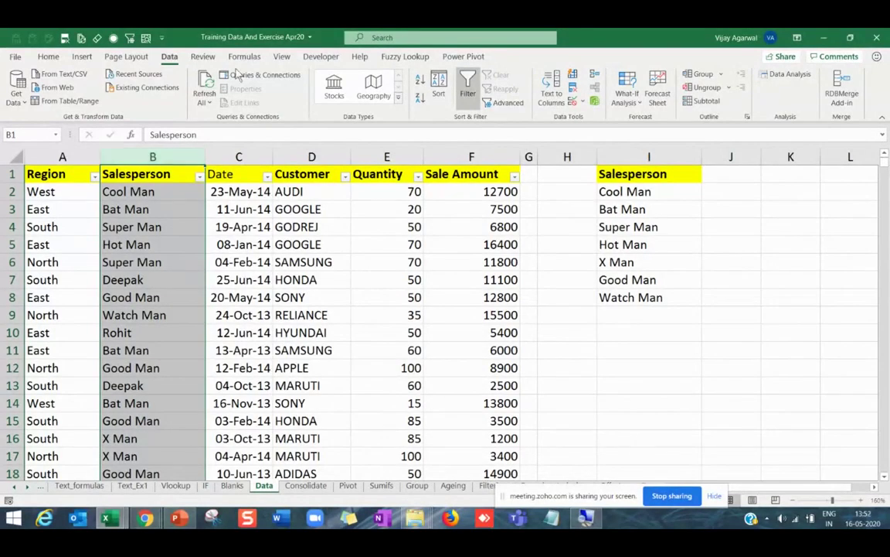
Clear I2:I8 and enter =UNIQUE(B2:B599) in I2.
{"action": "left_click_drag", "start_coordinate": [669, 192], "coordinate": [664, 299]}
{"action": "key", "text": "Delete"}
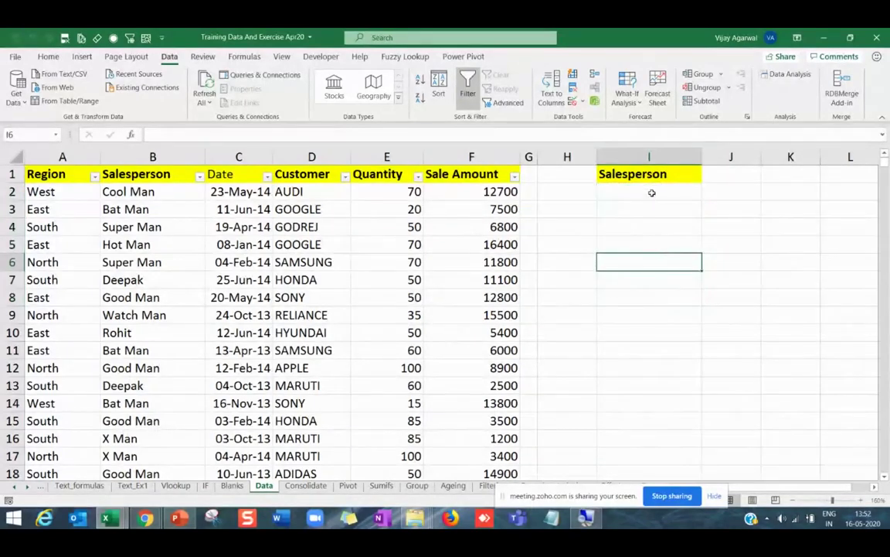
{"action": "left_click", "coordinate": [652, 193]}
{"action": "type", "text": "=uniq"}
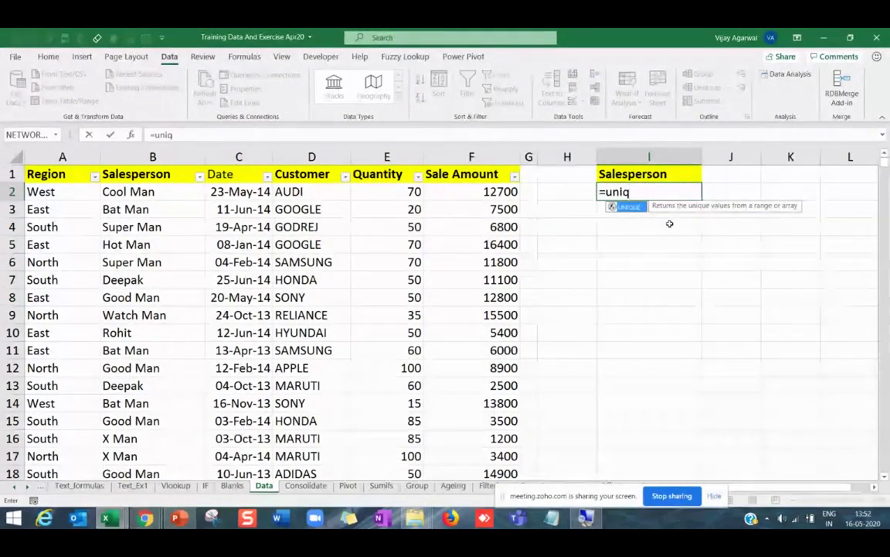
{"action": "key", "text": "Tab"}
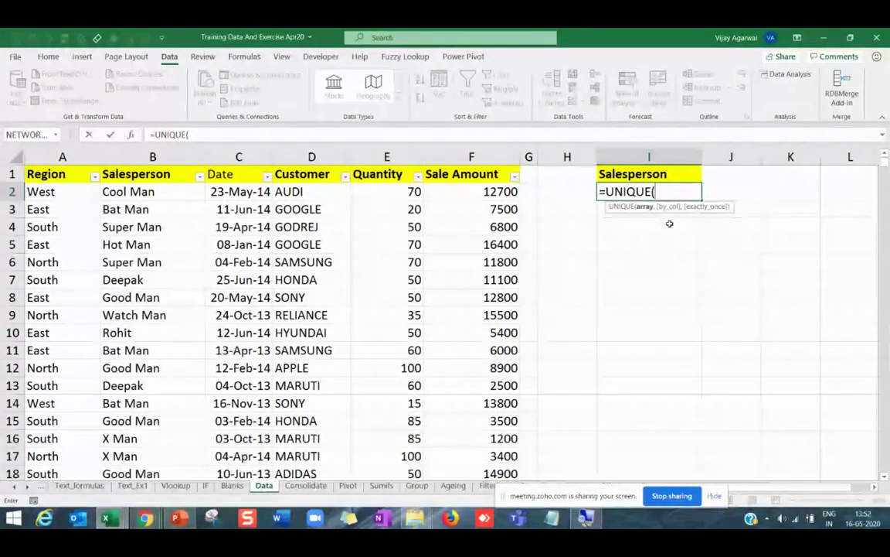
{"action": "left_click", "coordinate": [146, 196]}
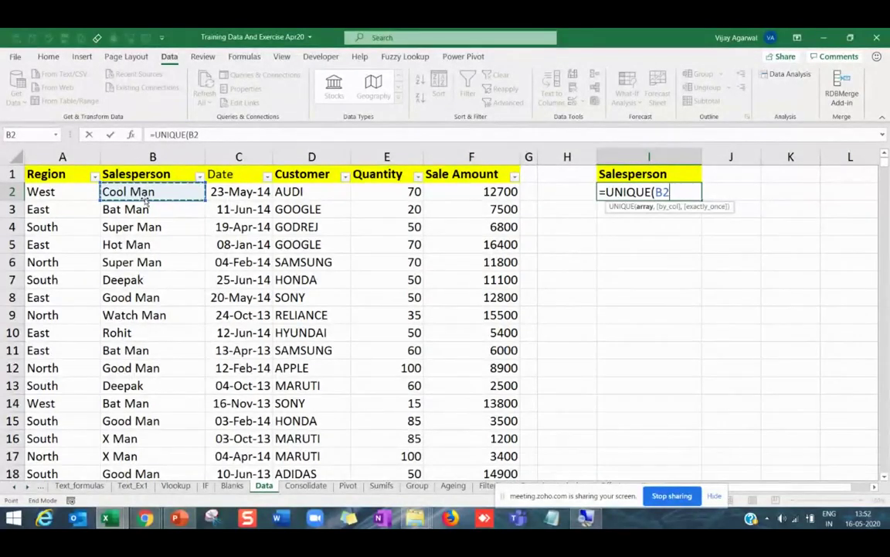
{"action": "key", "text": "ctrl+shift+Down"}
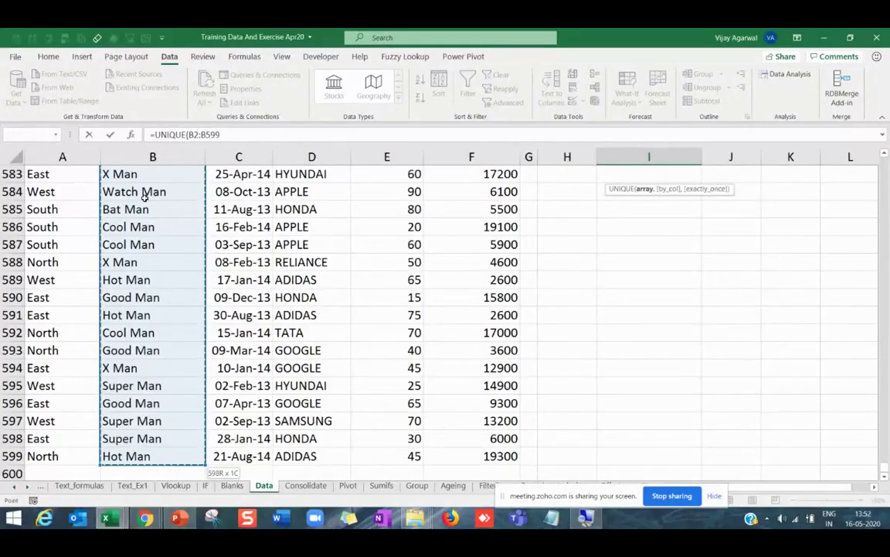
{"action": "type", "text": ")"}
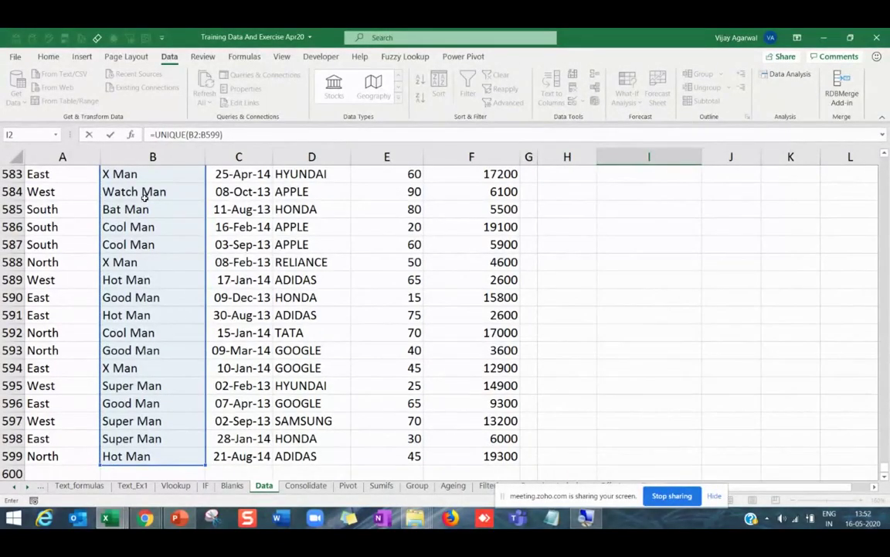
{"action": "key", "text": "Return"}
Check the spilled names in column I, undoing an attempted deletion of the Bat Man entry.
{"action": "scroll", "coordinate": [761, 225], "scroll_direction": "up", "scroll_amount": 1}
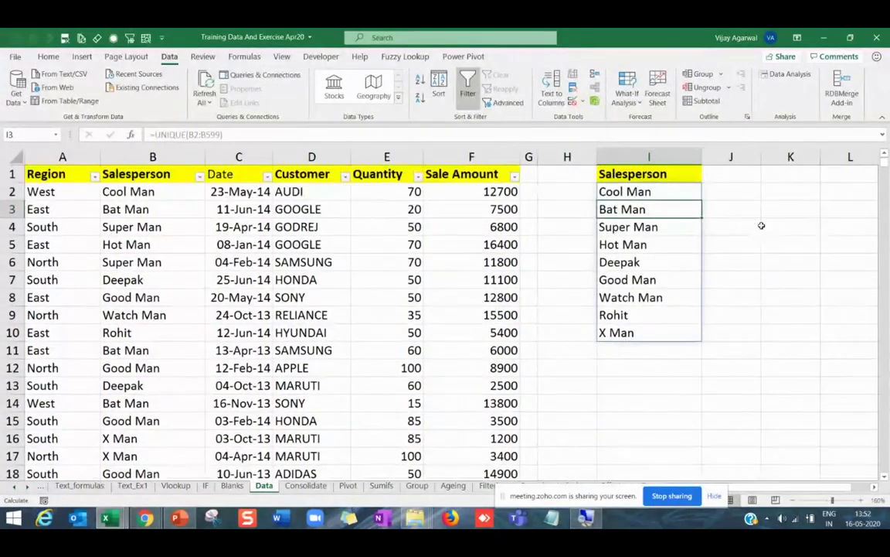
{"action": "left_click", "coordinate": [632, 191]}
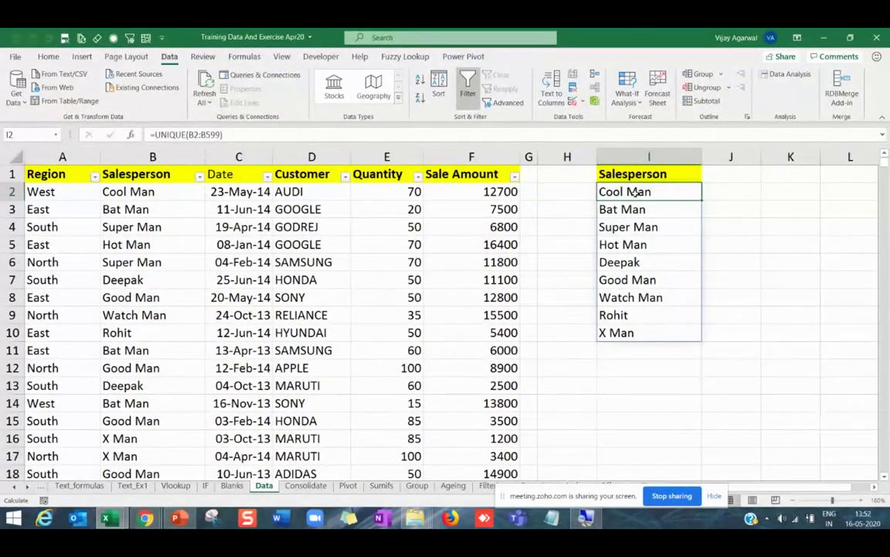
{"action": "left_click", "coordinate": [627, 209]}
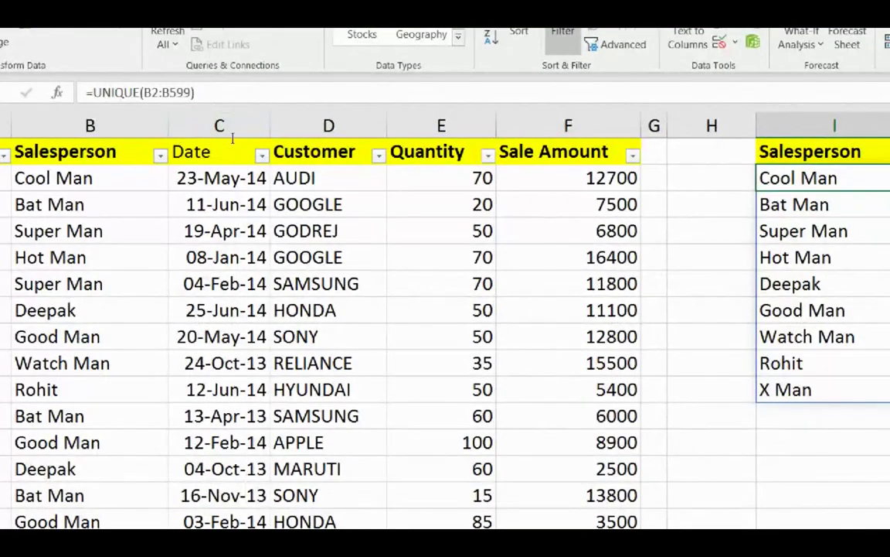
{"action": "key", "text": "Down"}
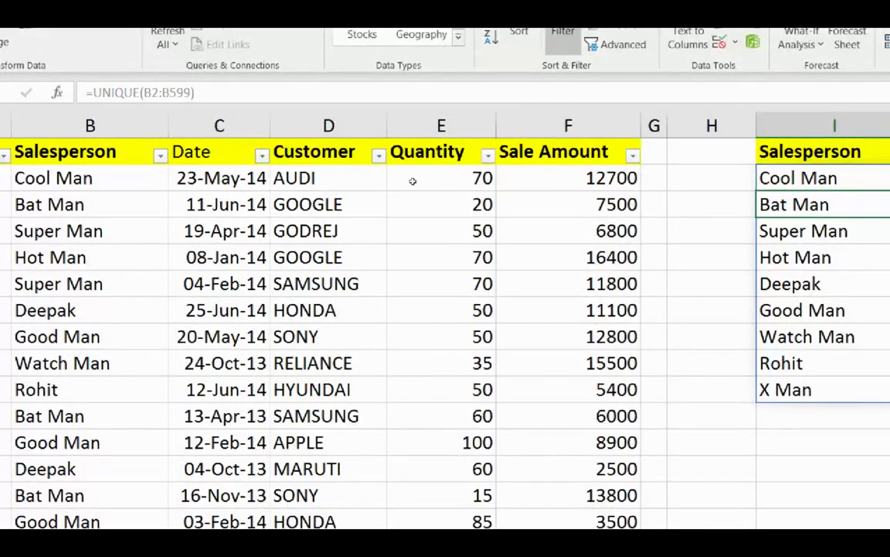
{"action": "key", "text": "Delete"}
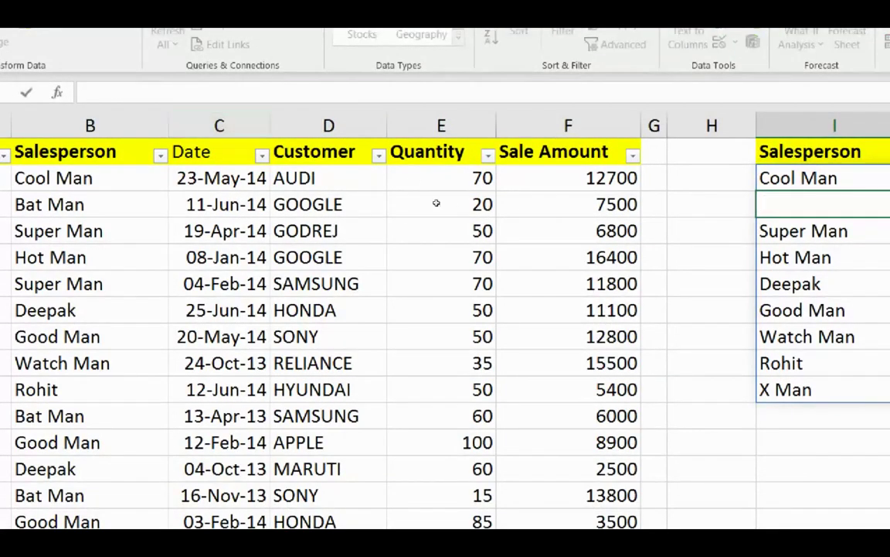
{"action": "key", "text": "ctrl+z"}
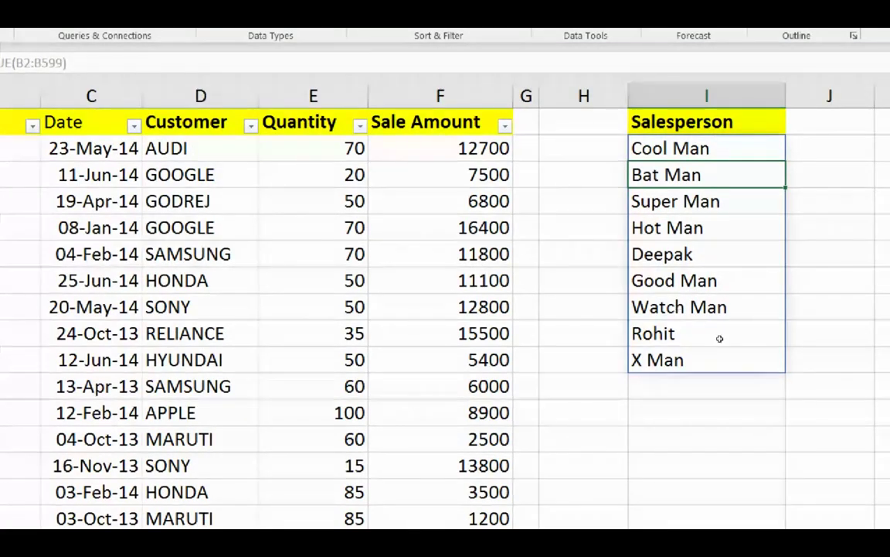
{"action": "key", "text": "Up"}
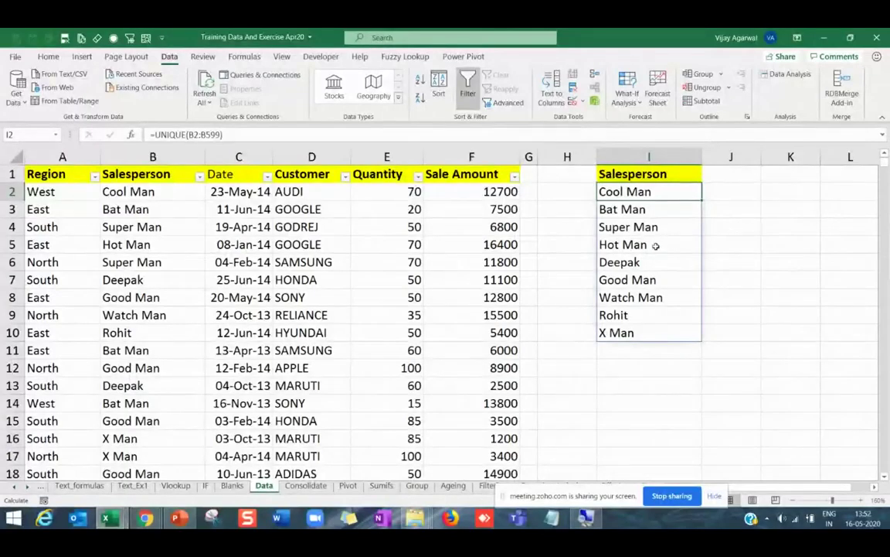
{"action": "left_click", "coordinate": [656, 245]}
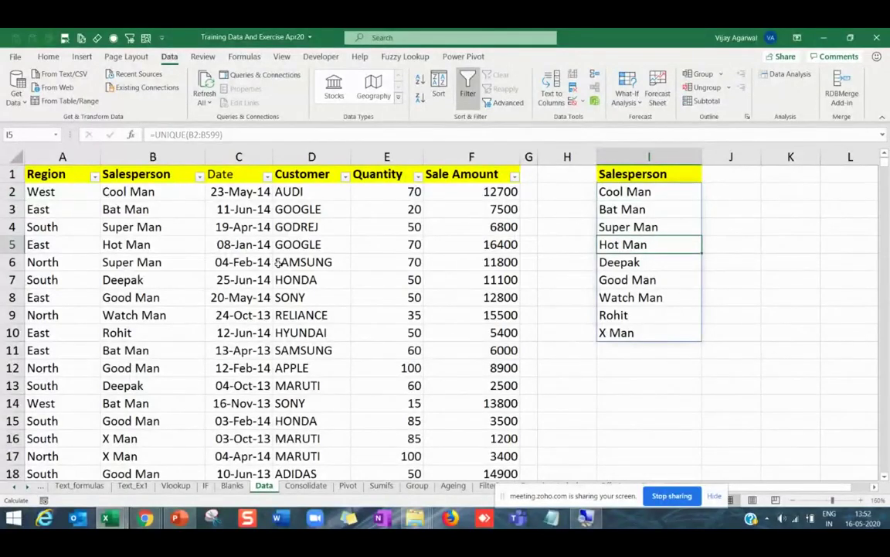
{"action": "left_click", "coordinate": [602, 209]}
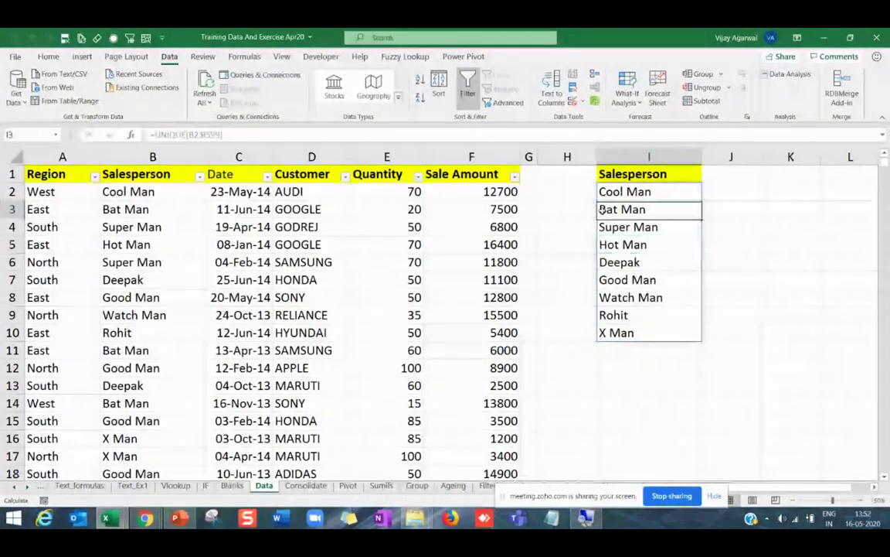
Overwrite B5 with 'aaaaaa' and B7 with 'bbb' to test the unique list.
{"action": "left_click", "coordinate": [163, 244]}
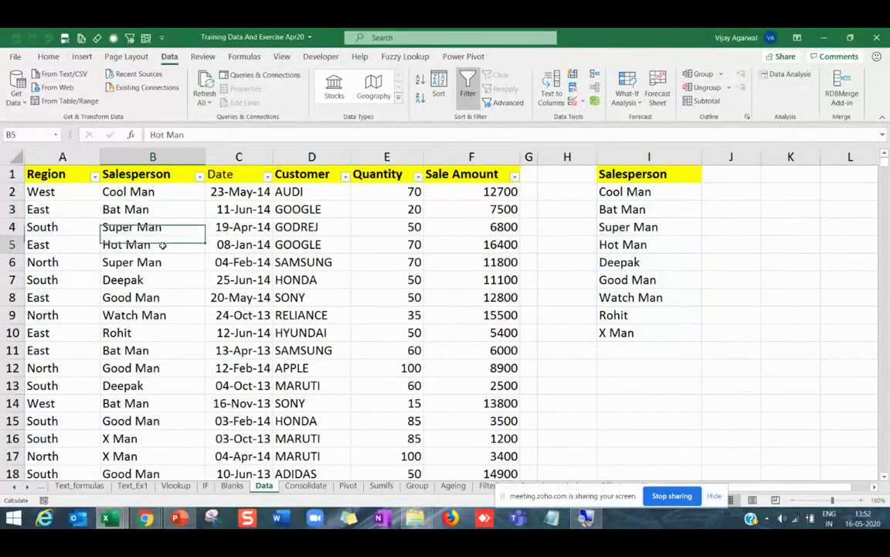
{"action": "type", "text": "aaaaaa"}
{"action": "key", "text": "Return"}
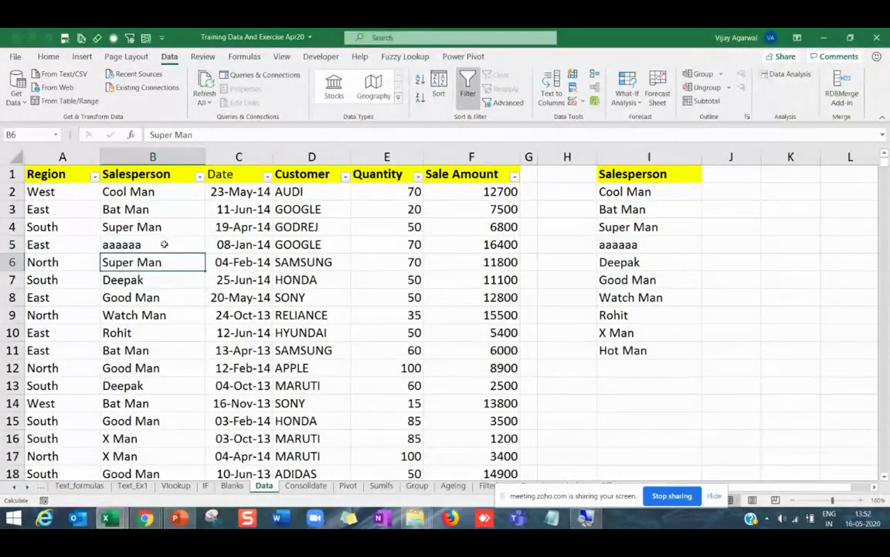
{"action": "key", "text": "Right"}
{"action": "key", "text": "Right"}
{"action": "key", "text": "Right"}
{"action": "key", "text": "Down"}
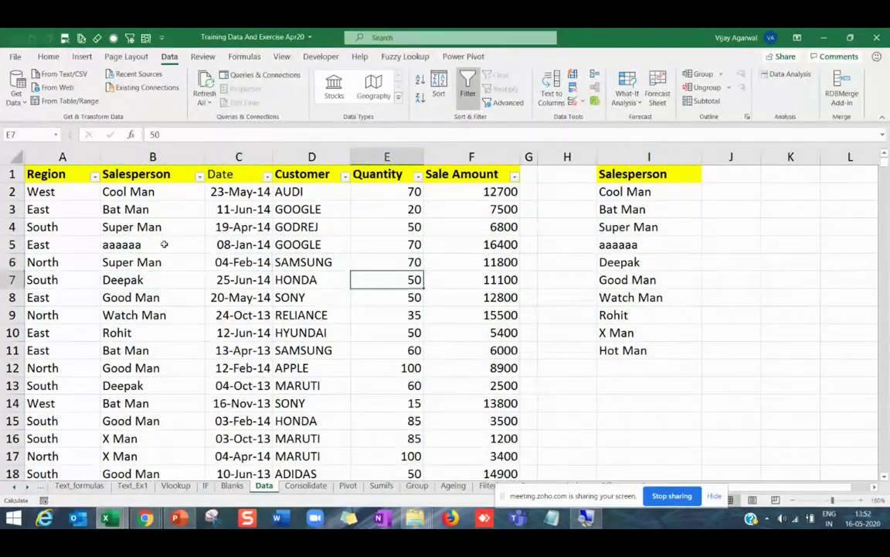
{"action": "key", "text": "Left"}
{"action": "key", "text": "Left"}
{"action": "key", "text": "Left"}
{"action": "type", "text": "bbb"}
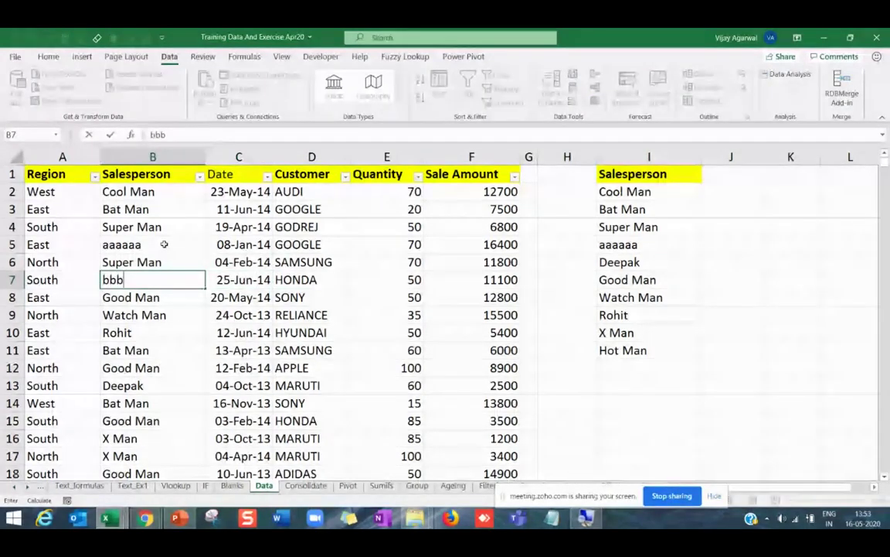
{"action": "left_click", "coordinate": [145, 192]}
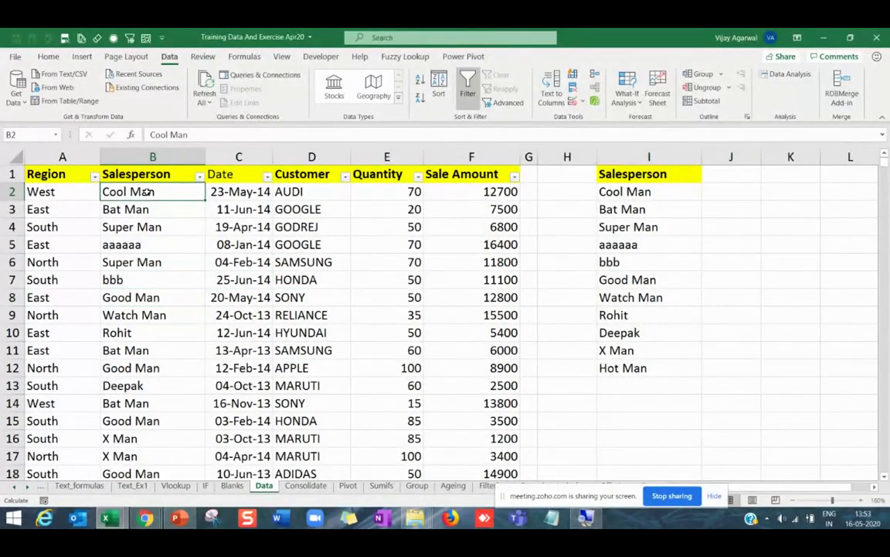
Change the salesperson in B2 to Sai, then to Dubai.
{"action": "type", "text": "Sai"}
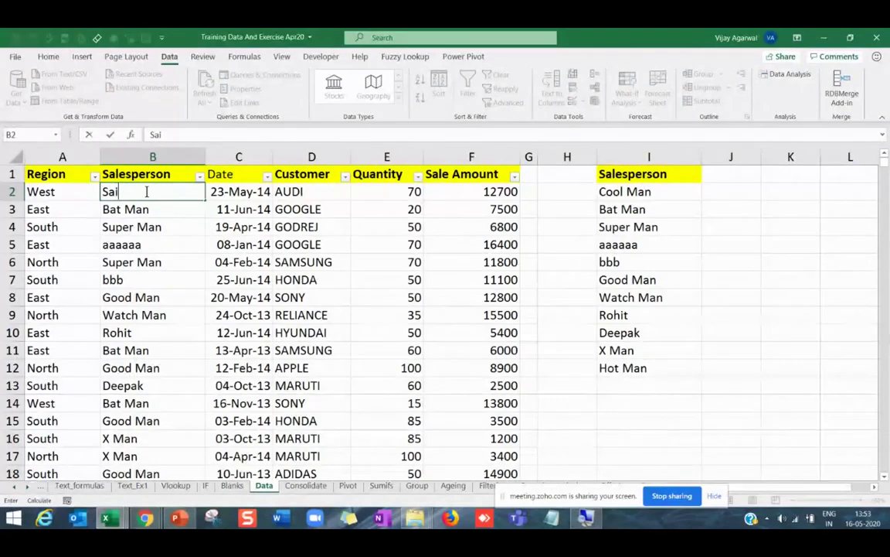
{"action": "key", "text": "Return"}
{"action": "left_click", "coordinate": [177, 191]}
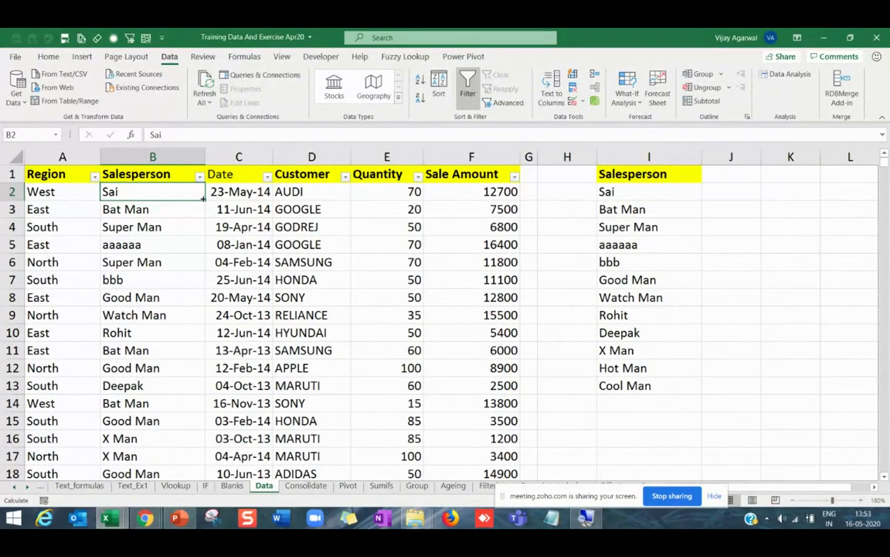
{"action": "type", "text": "Deepak"}
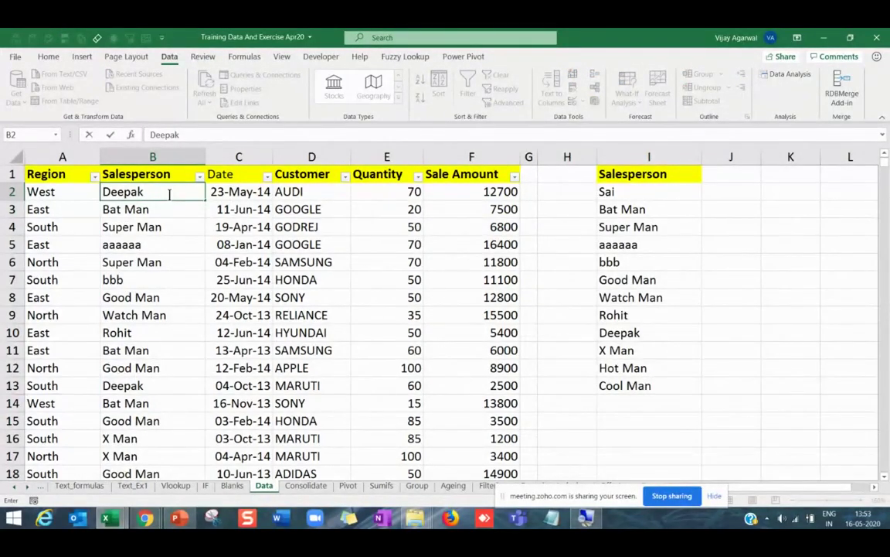
{"action": "key", "text": "Escape"}
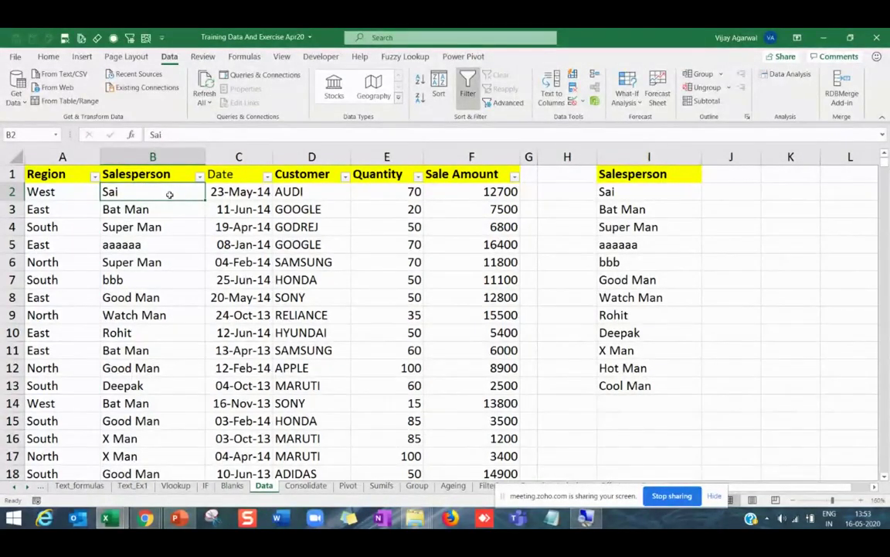
{"action": "type", "text": "Dub"}
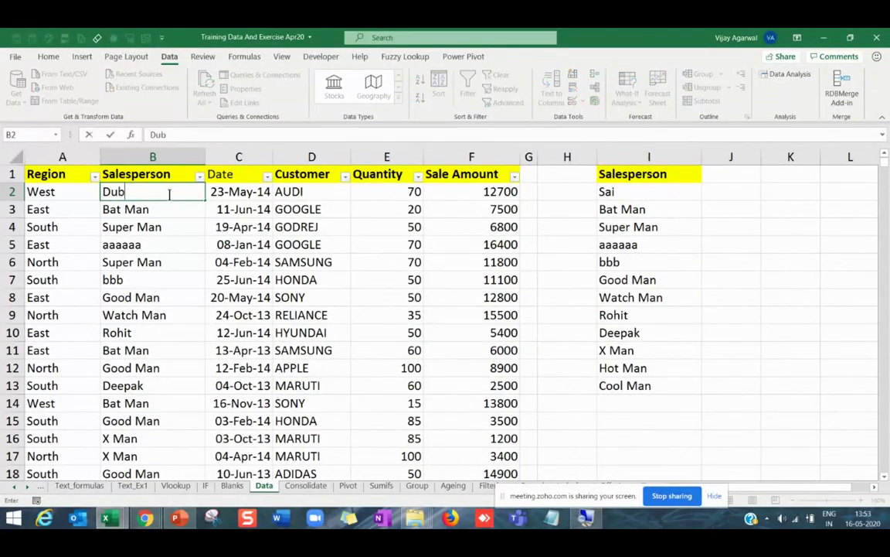
{"action": "key", "text": "Return"}
{"action": "left_click", "coordinate": [170, 194]}
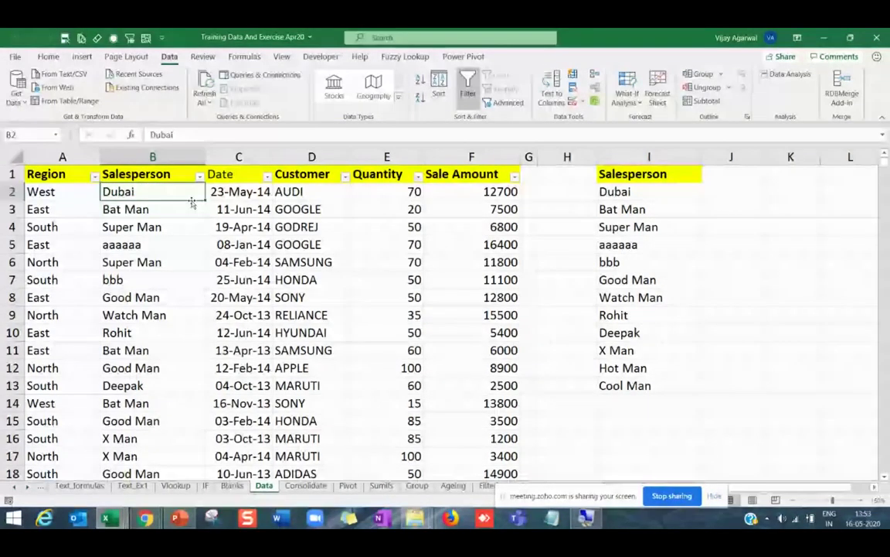
Auto-fill the city series down column B from B2 and check the filled cities.
{"action": "double_click", "coordinate": [192, 202]}
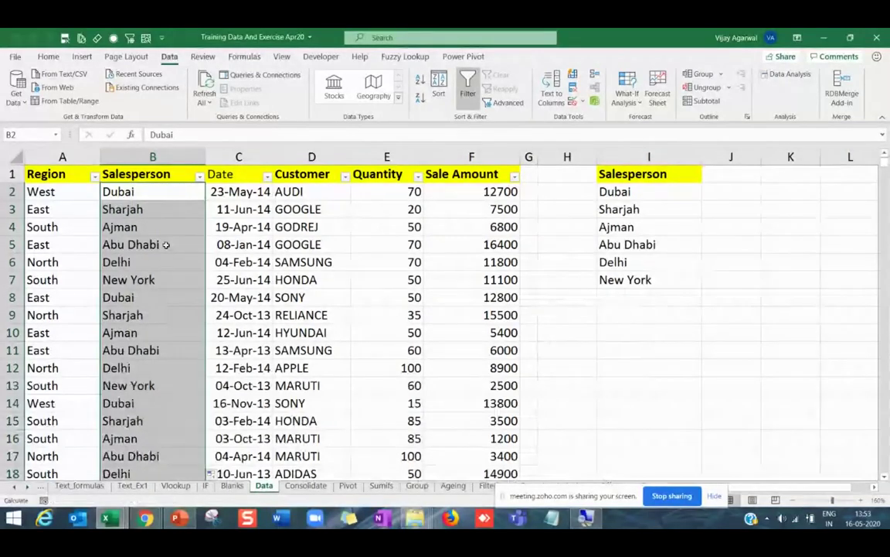
{"action": "left_click", "coordinate": [139, 208]}
{"action": "left_click", "coordinate": [139, 226]}
{"action": "left_click", "coordinate": [140, 244]}
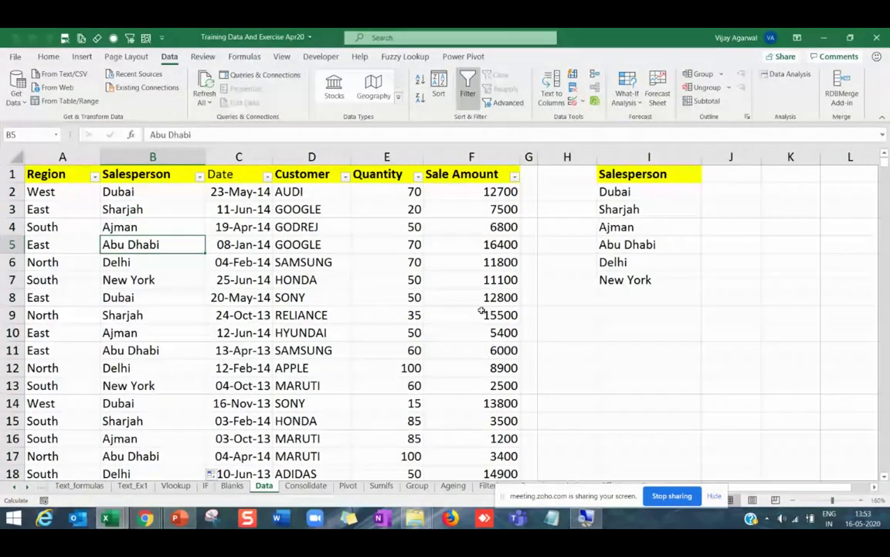
{"action": "left_click", "coordinate": [147, 193]}
{"action": "left_click_drag", "start_coordinate": [147, 192], "coordinate": [147, 403]}
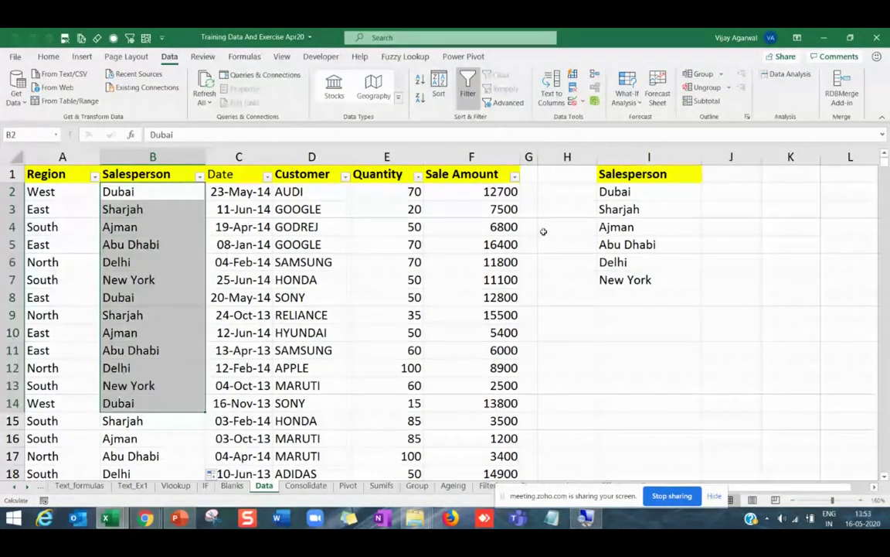
{"action": "left_click_drag", "start_coordinate": [619, 193], "coordinate": [611, 263]}
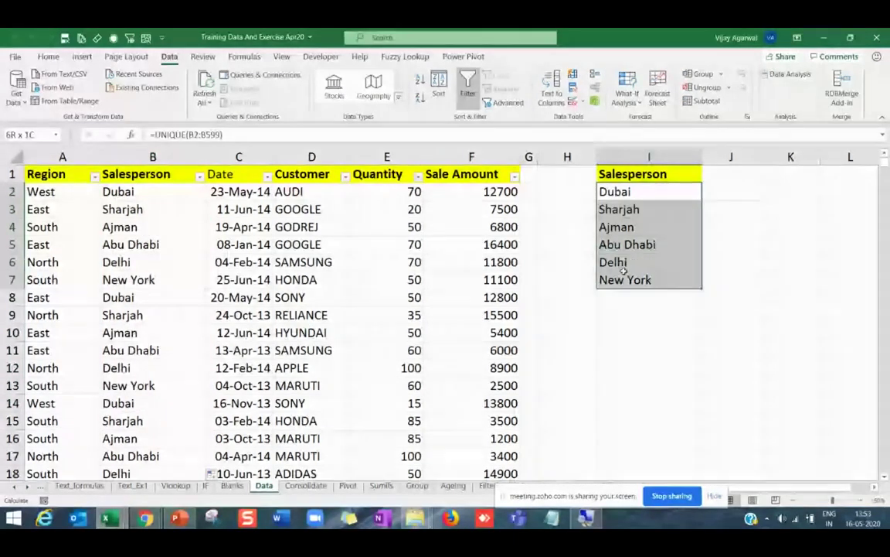
Retitle the unique list's I1 heading as Cities.
{"action": "left_click", "coordinate": [625, 174]}
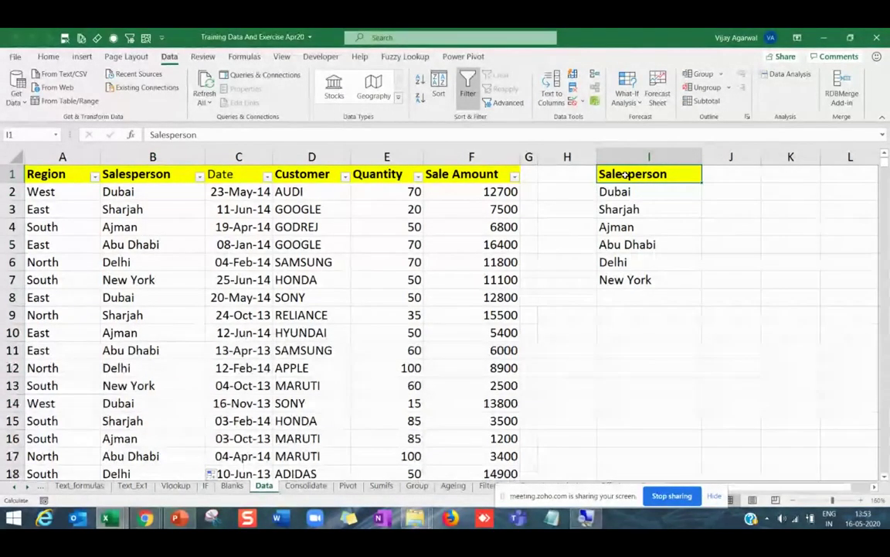
{"action": "type", "text": "Cii"}
{"action": "type", "text": "ties"}
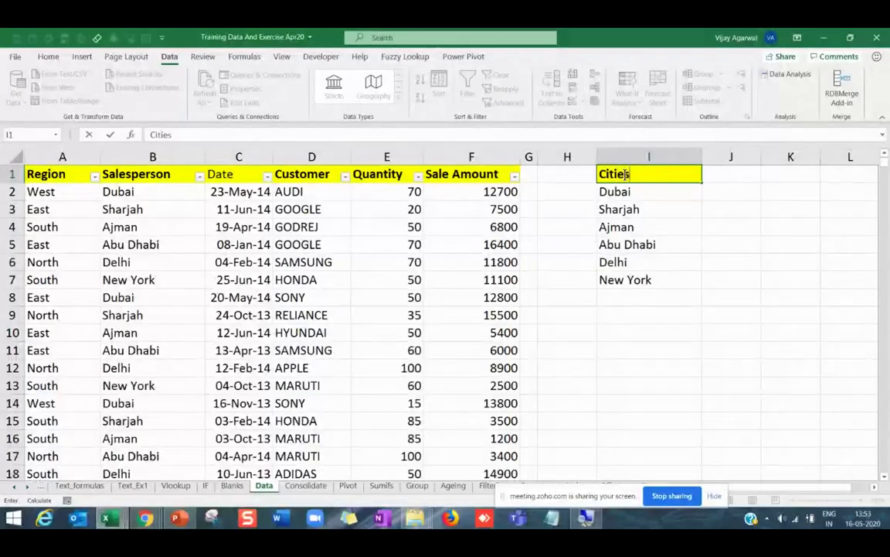
{"action": "key", "text": "Return"}
Change B10 to London and B4 to Mumbai.
{"action": "left_click", "coordinate": [155, 309]}
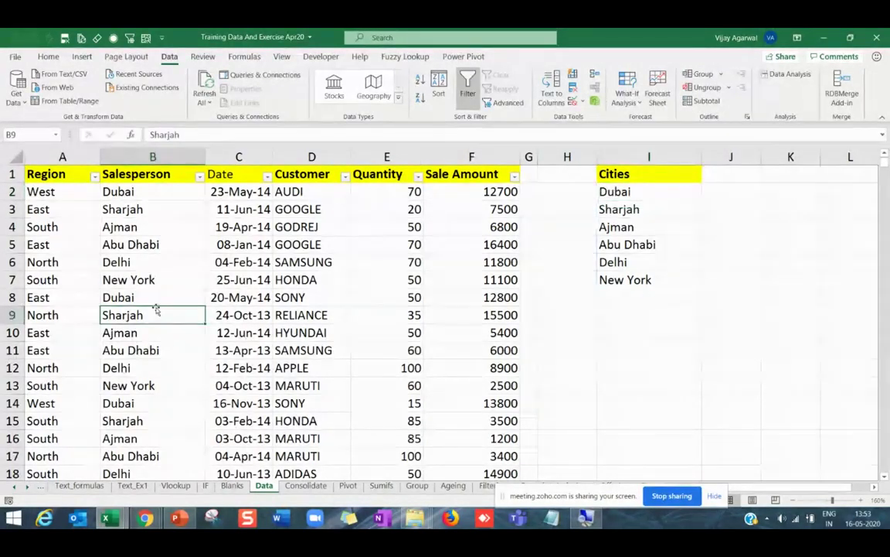
{"action": "left_click", "coordinate": [155, 298]}
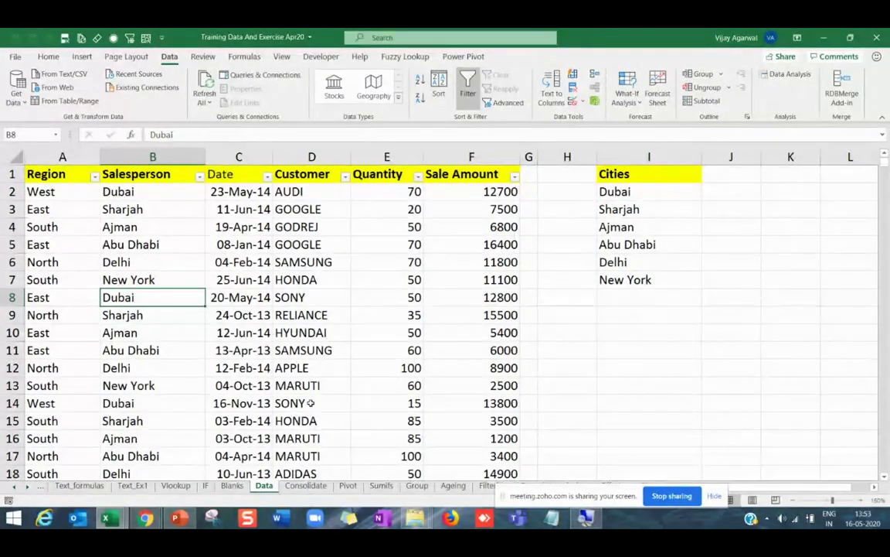
{"action": "key", "text": "Down"}
{"action": "key", "text": "Down"}
{"action": "key", "text": "Down"}
{"action": "key", "text": "Up"}
{"action": "type", "text": "Lond"}
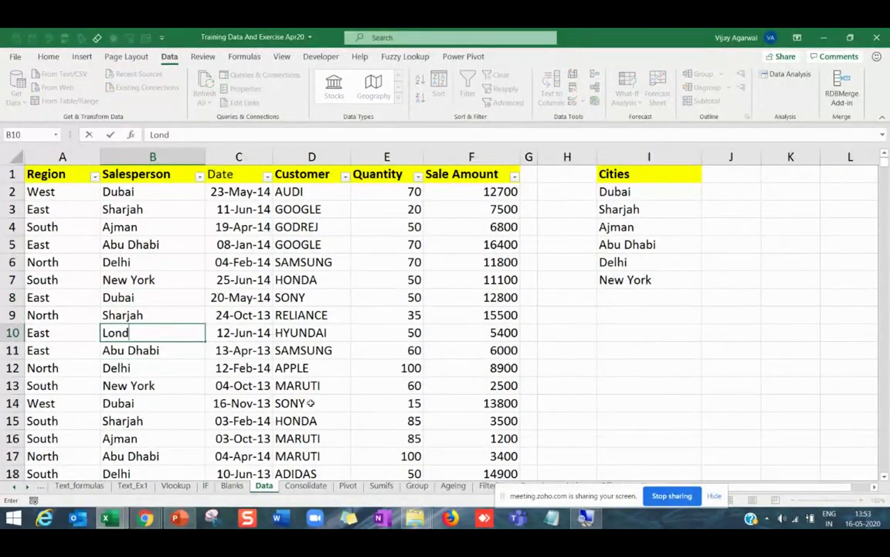
{"action": "type", "text": "on"}
{"action": "key", "text": "Return"}
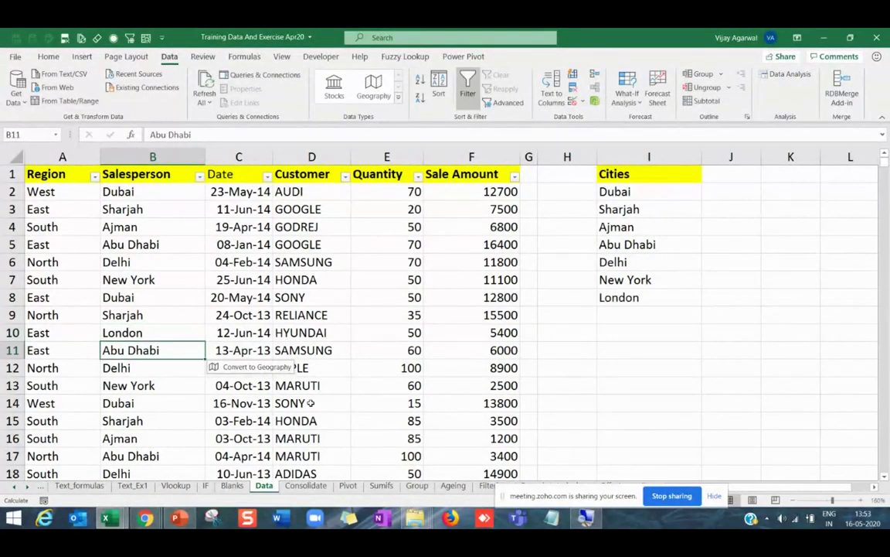
{"action": "key", "text": "Down"}
{"action": "key", "text": "Down"}
{"action": "key", "text": "Down"}
{"action": "key", "text": "Up"}
{"action": "key", "text": "Up"}
{"action": "key", "text": "Up"}
{"action": "key", "text": "Up"}
{"action": "key", "text": "Up"}
{"action": "key", "text": "Up"}
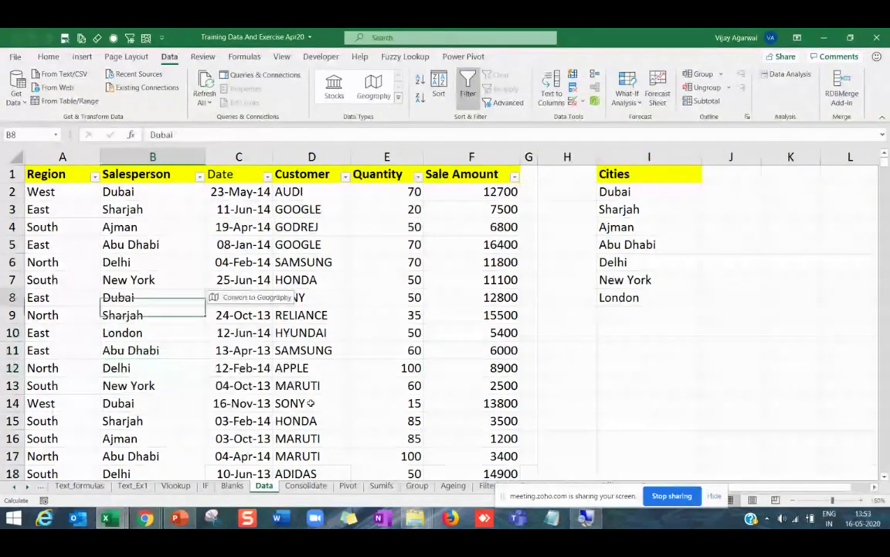
{"action": "key", "text": "Up"}
{"action": "key", "text": "Up"}
{"action": "key", "text": "Up"}
{"action": "key", "text": "Up"}
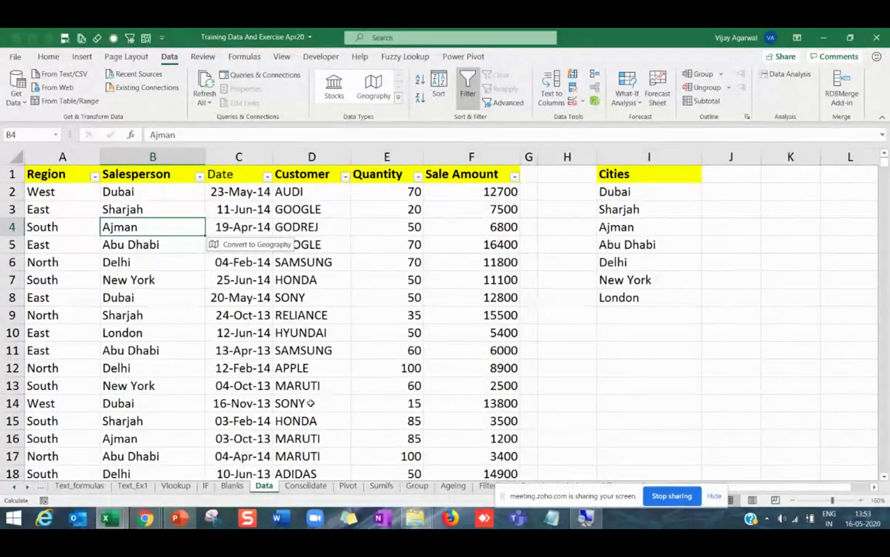
{"action": "type", "text": "M"}
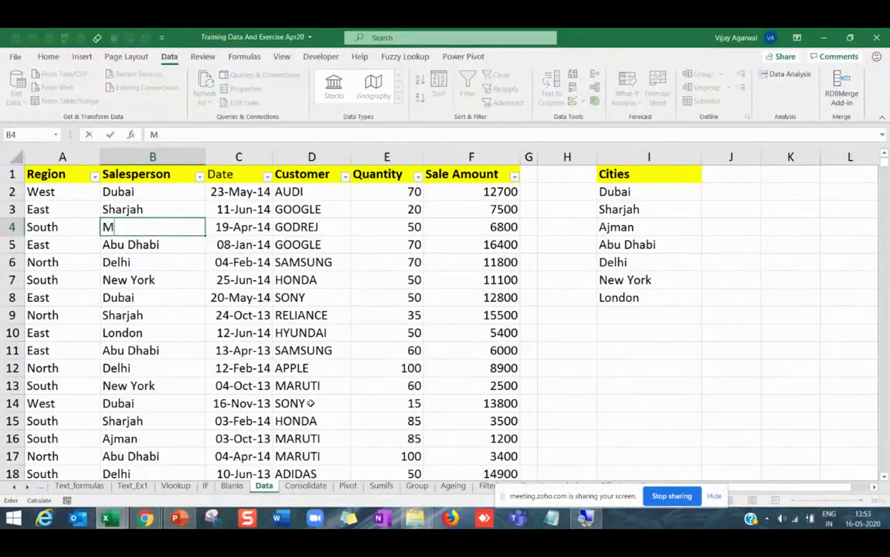
{"action": "type", "text": "umbai"}
{"action": "key", "text": "Return"}
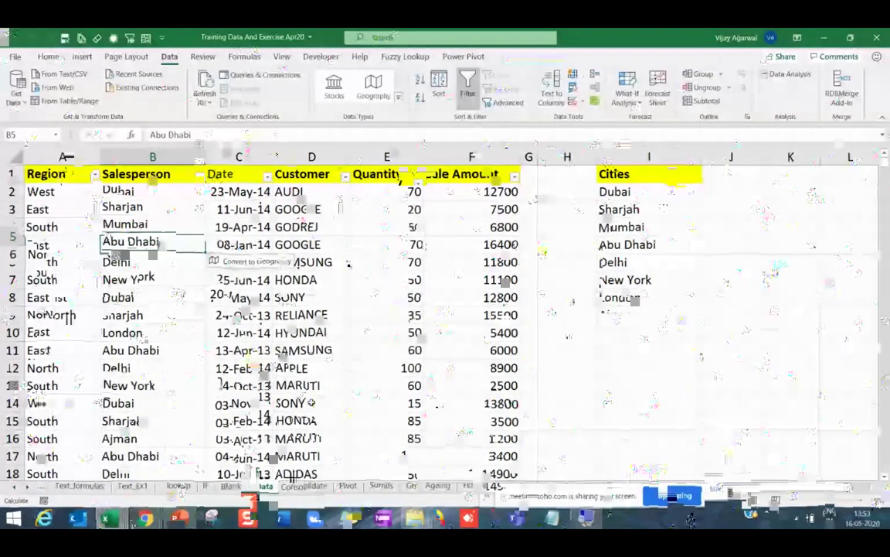
Clear the Salesperson cells from B7 down to the last data row.
{"action": "key", "text": "Down"}
{"action": "key", "text": "Down"}
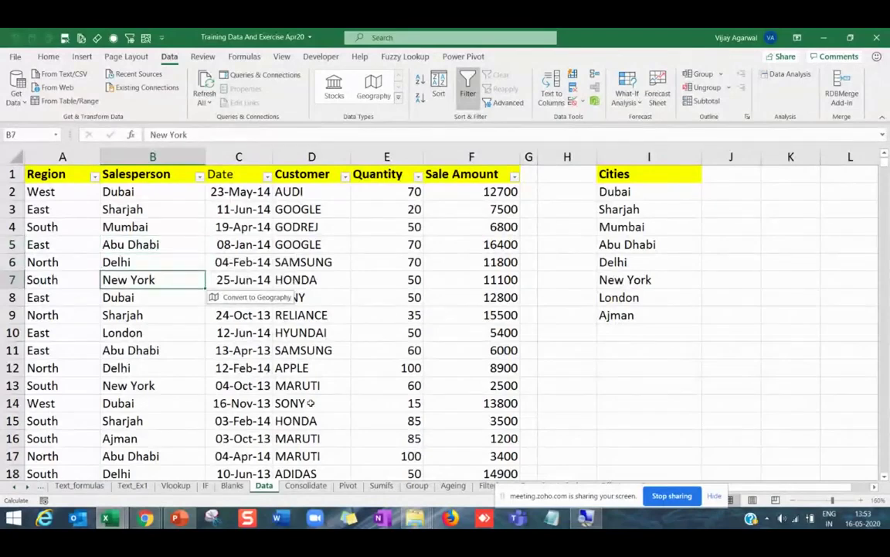
{"action": "key", "text": "End"}
{"action": "key", "text": "shift+Down"}
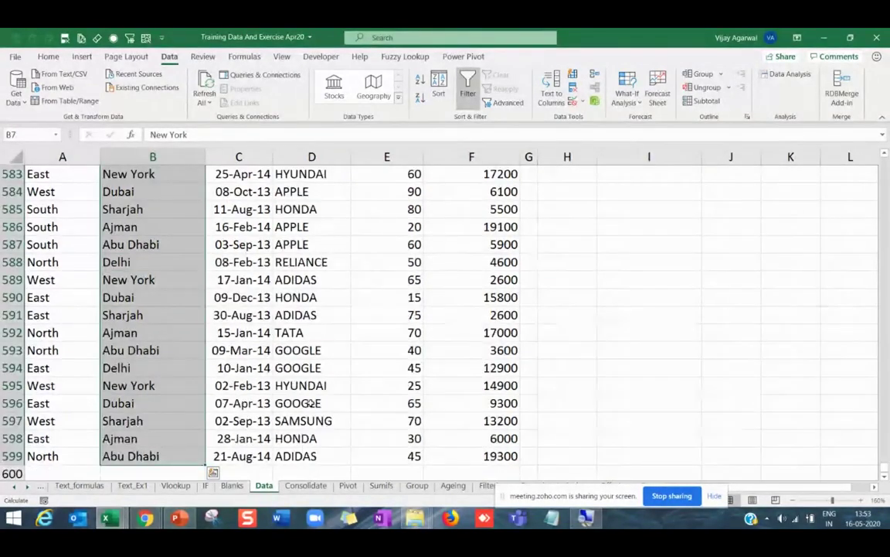
{"action": "key", "text": "Delete"}
{"action": "key", "text": "ctrl+BackSpace"}
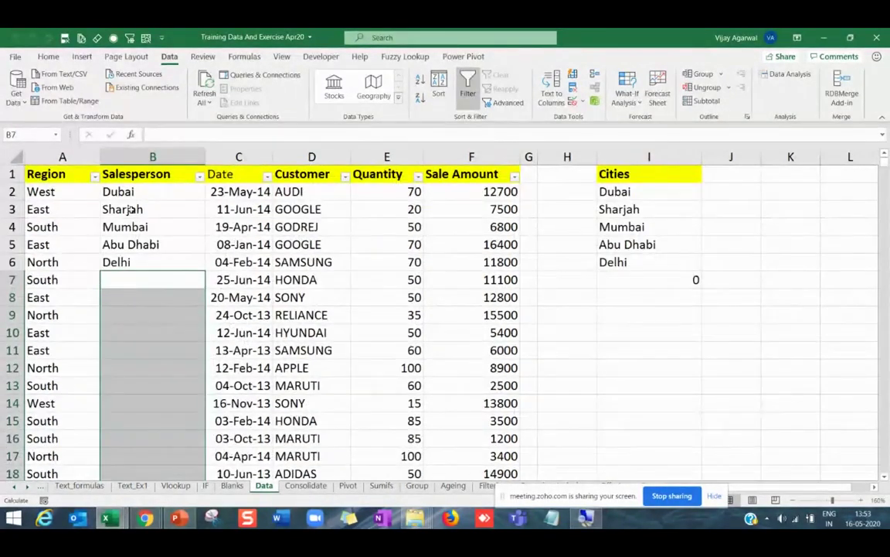
Clear Mumbai, Abu Dhabi and Delhi from B4:B6 and check the Cities result.
{"action": "left_click", "coordinate": [124, 211]}
{"action": "left_click", "coordinate": [128, 199]}
{"action": "left_click_drag", "start_coordinate": [144, 226], "coordinate": [145, 262]}
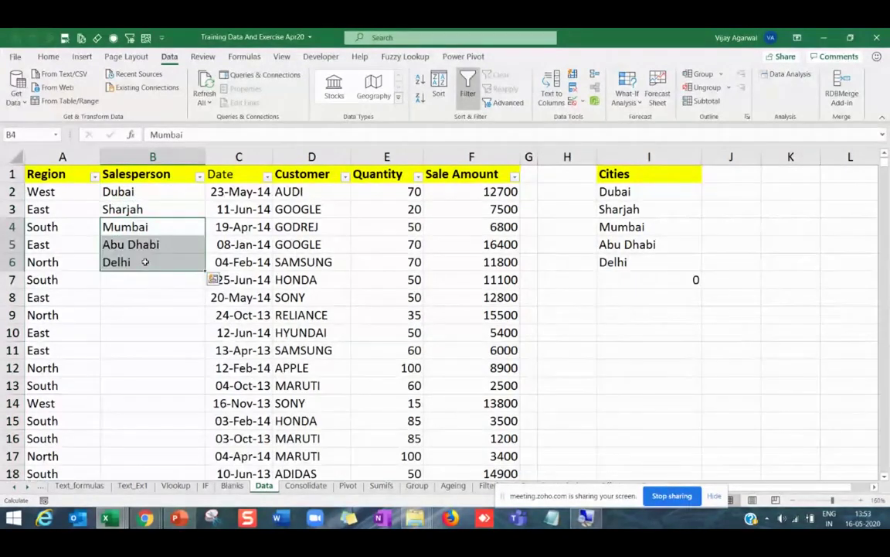
{"action": "key", "text": "Delete"}
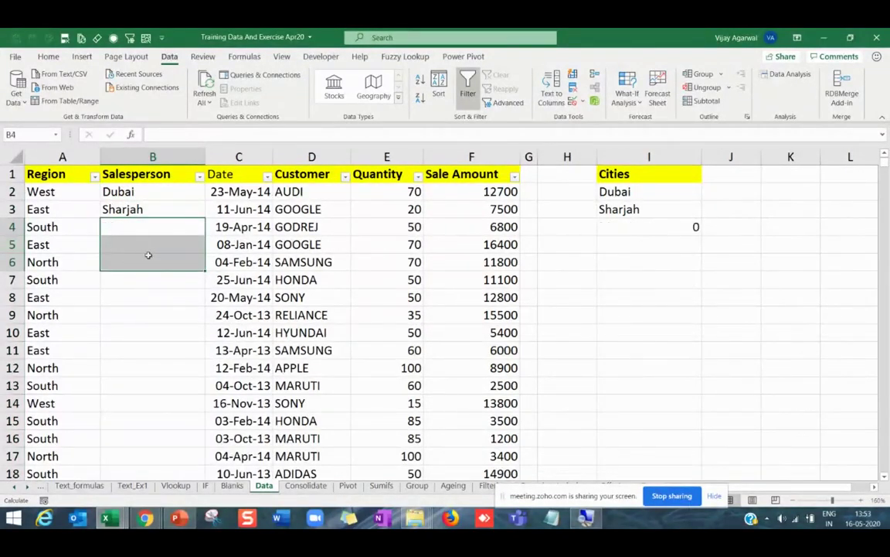
{"action": "left_click", "coordinate": [147, 226]}
{"action": "left_click", "coordinate": [151, 191]}
{"action": "left_click", "coordinate": [174, 250]}
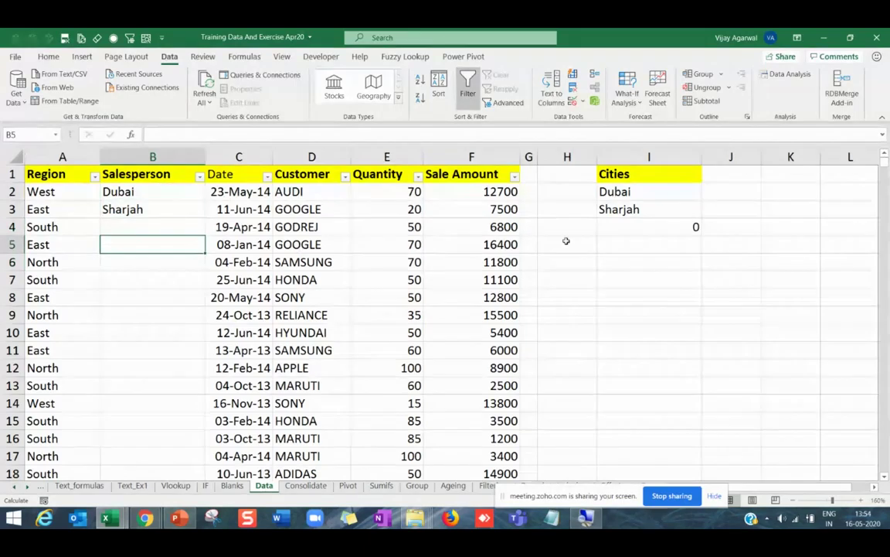
{"action": "left_click", "coordinate": [648, 231]}
{"action": "left_click", "coordinate": [171, 198]}
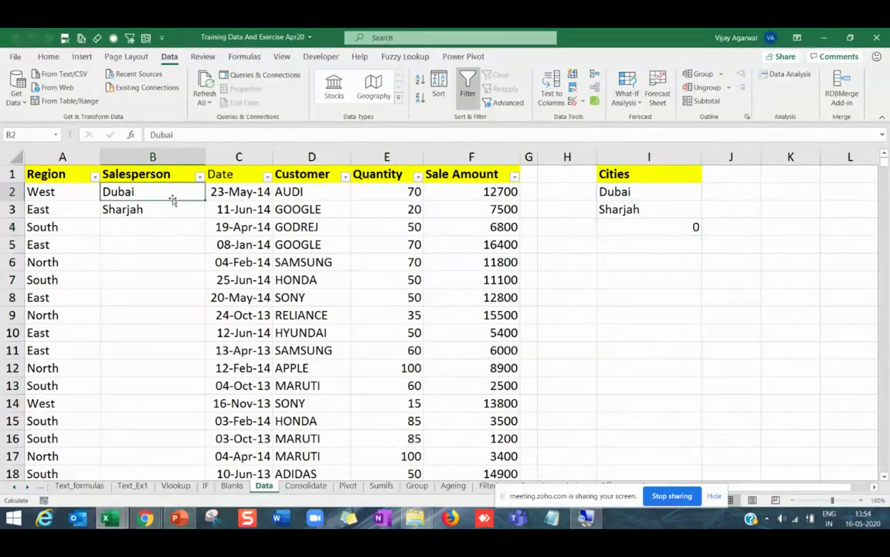
Enter Dubai, Dubai and Ajman into B4 to B6.
{"action": "left_click", "coordinate": [171, 232]}
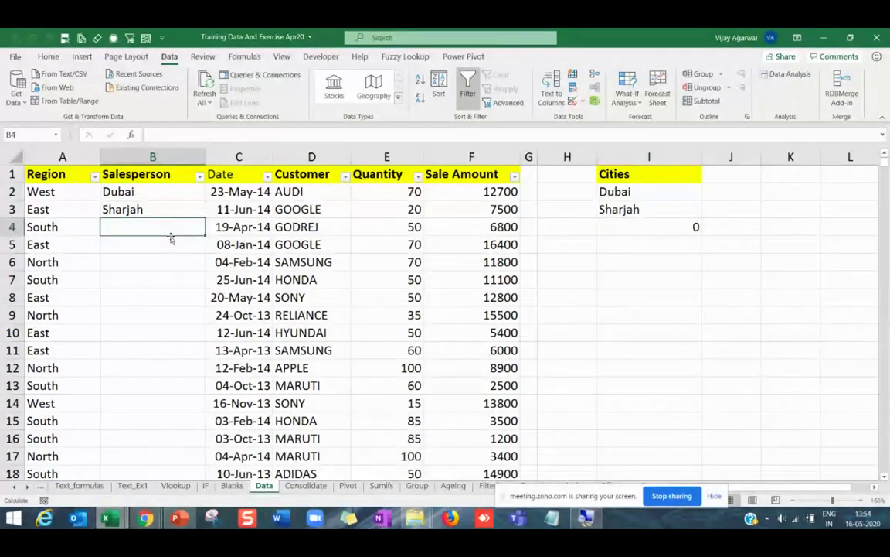
{"action": "type", "text": "Dubai"}
{"action": "key", "text": "Return"}
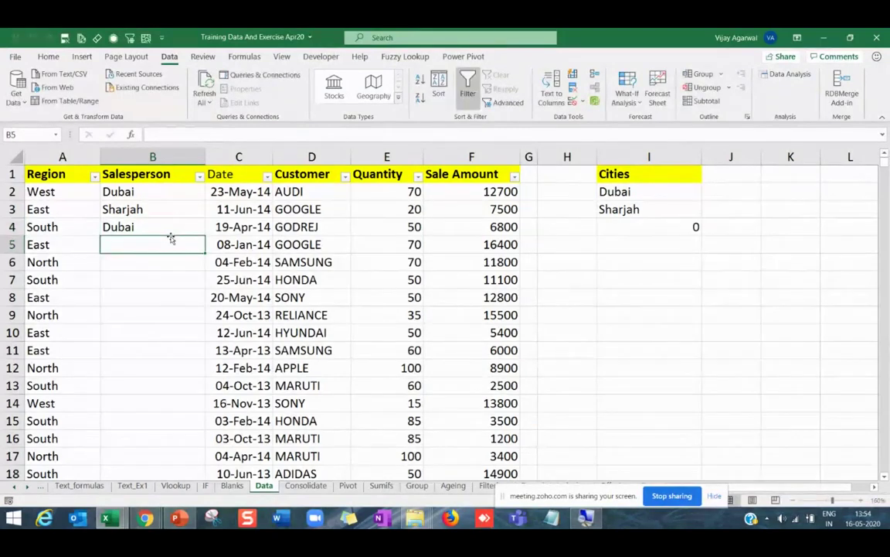
{"action": "type", "text": "dubai"}
{"action": "key", "text": "Return"}
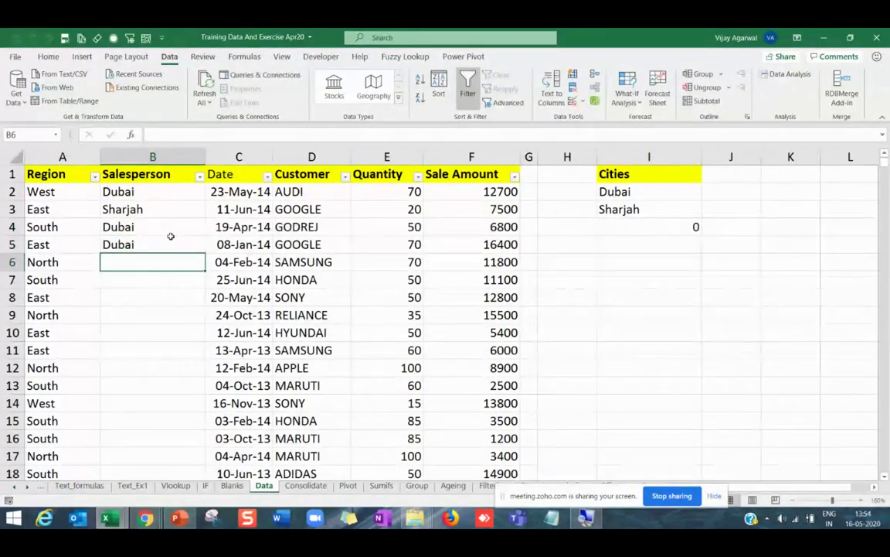
{"action": "type", "text": "Ajman"}
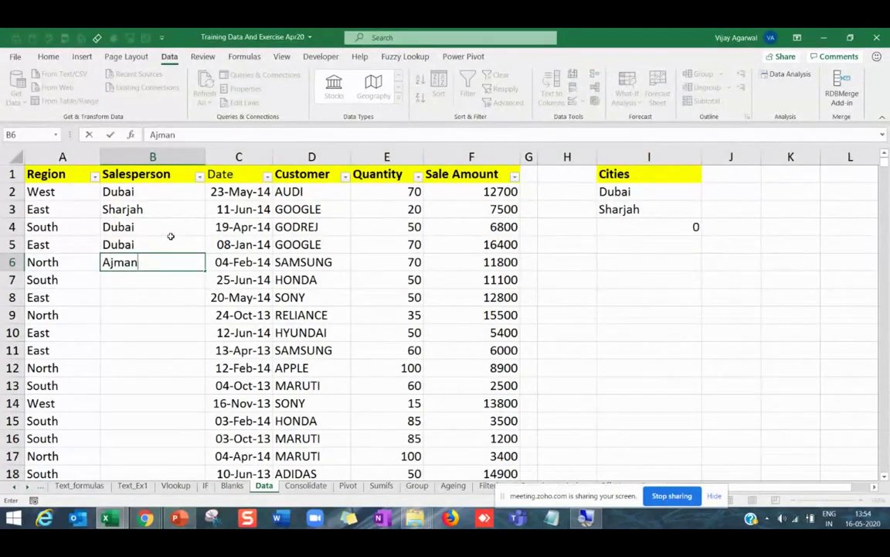
{"action": "left_click", "coordinate": [171, 237]}
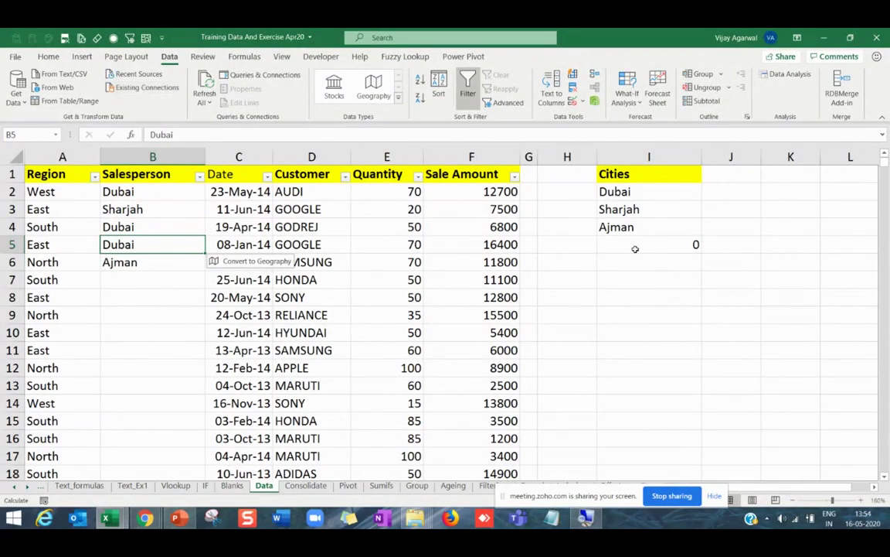
Undo the edits to restore the cleared Salesperson cities, then check the Cities list in I2.
{"action": "left_click_drag", "start_coordinate": [635, 189], "coordinate": [629, 238]}
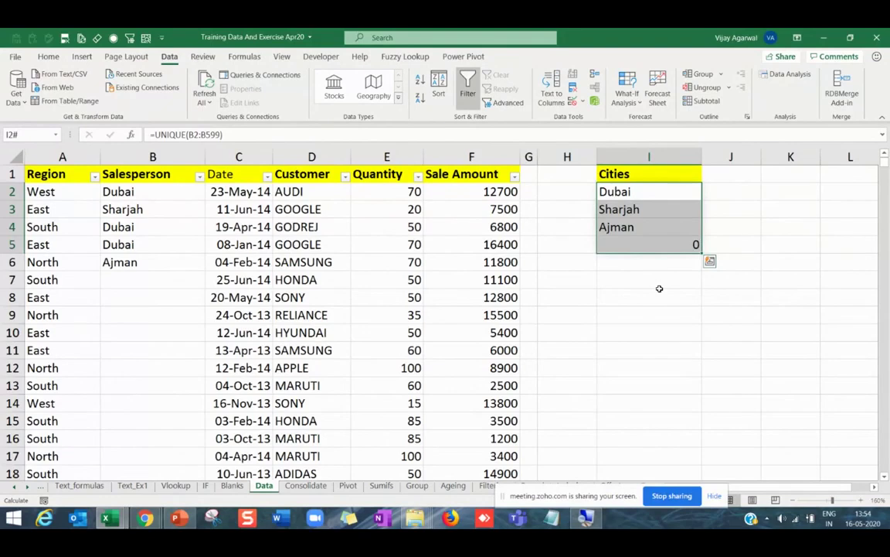
{"action": "left_click", "coordinate": [648, 197]}
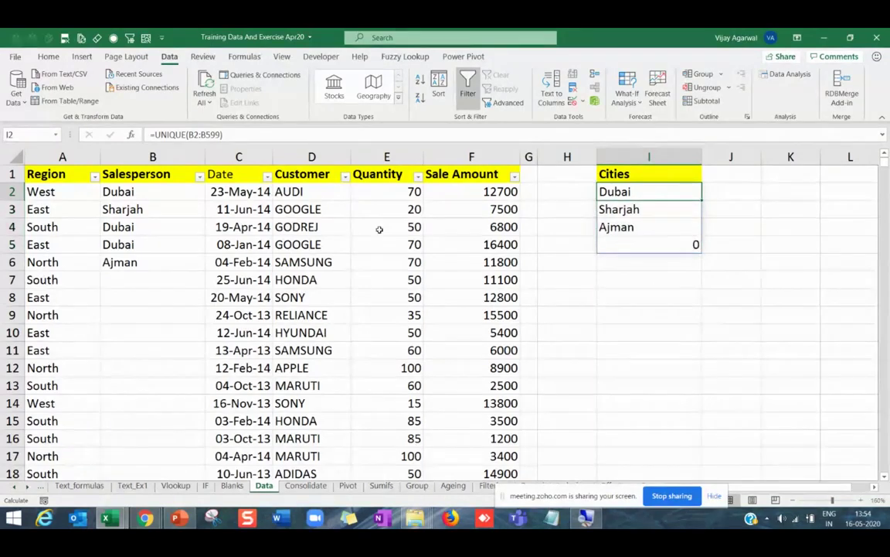
{"action": "key", "text": "ctrl+z"}
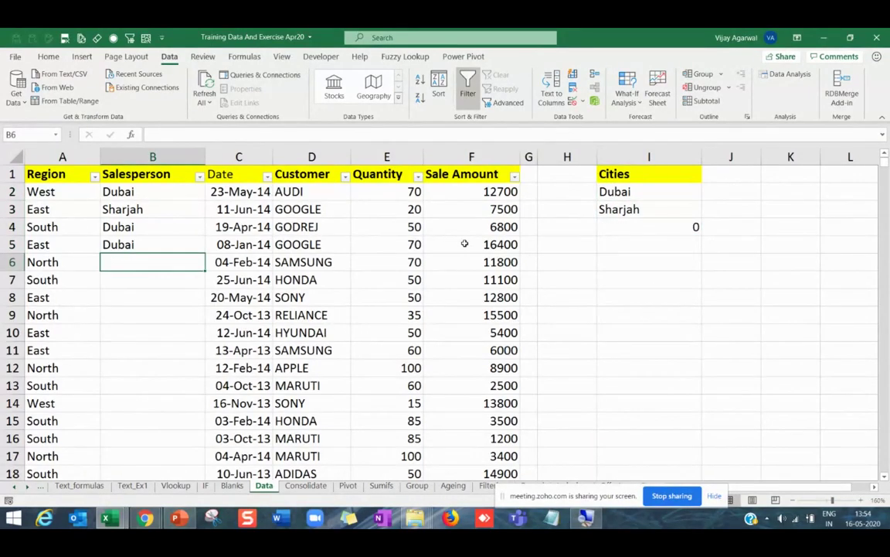
{"action": "key", "text": "ctrl+z"}
{"action": "left_click", "coordinate": [603, 192]}
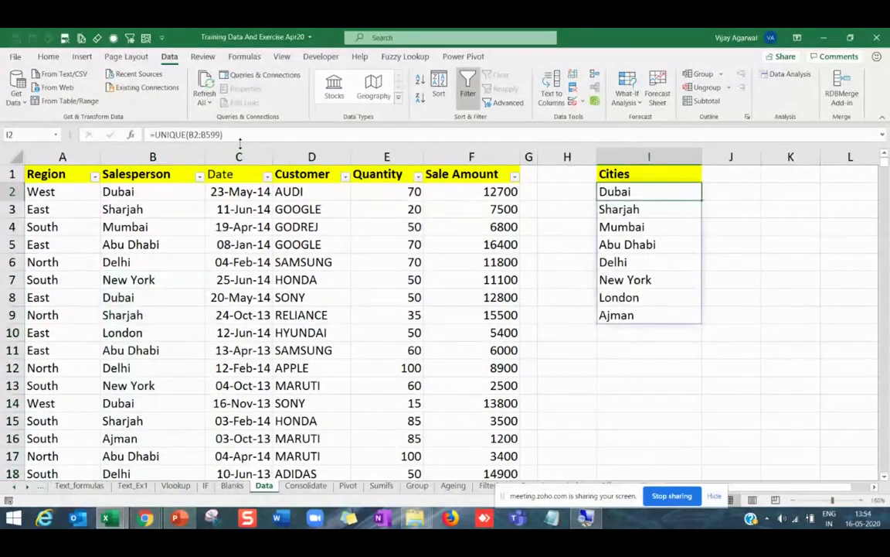
Wrap the Cities formula in I2 as =SORT(UNIQUE(B2:B599)) to sort it alphabetically.
{"action": "left_click_drag", "start_coordinate": [222, 134], "coordinate": [175, 157]}
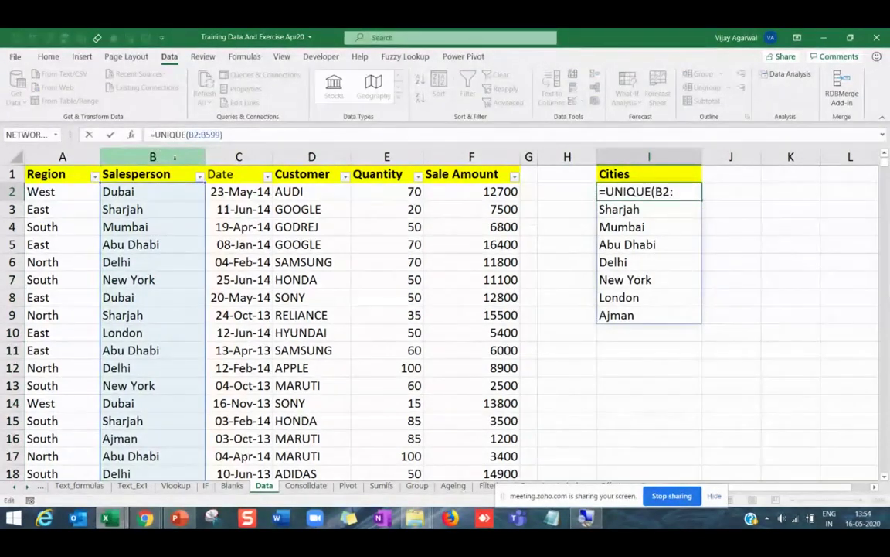
{"action": "type", "text": "sort("}
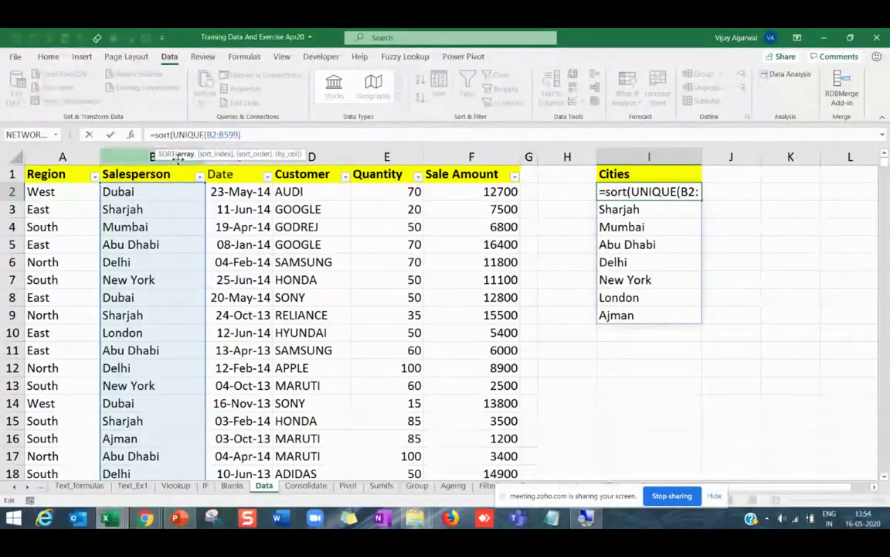
{"action": "left_click", "coordinate": [312, 133]}
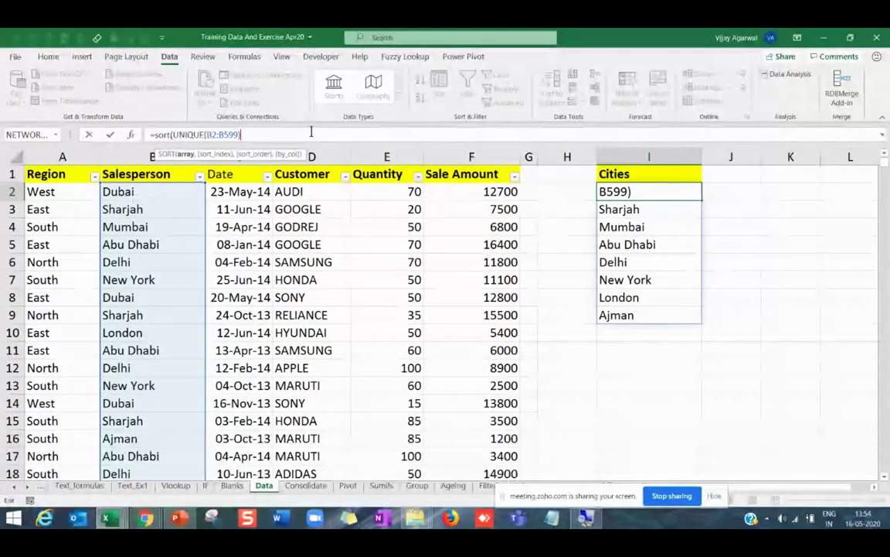
{"action": "type", "text": ")"}
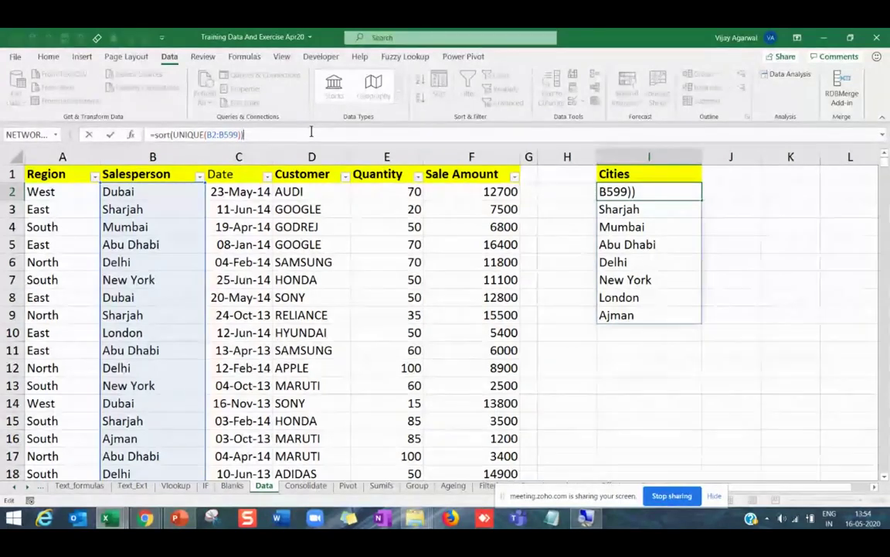
{"action": "key", "text": "Return"}
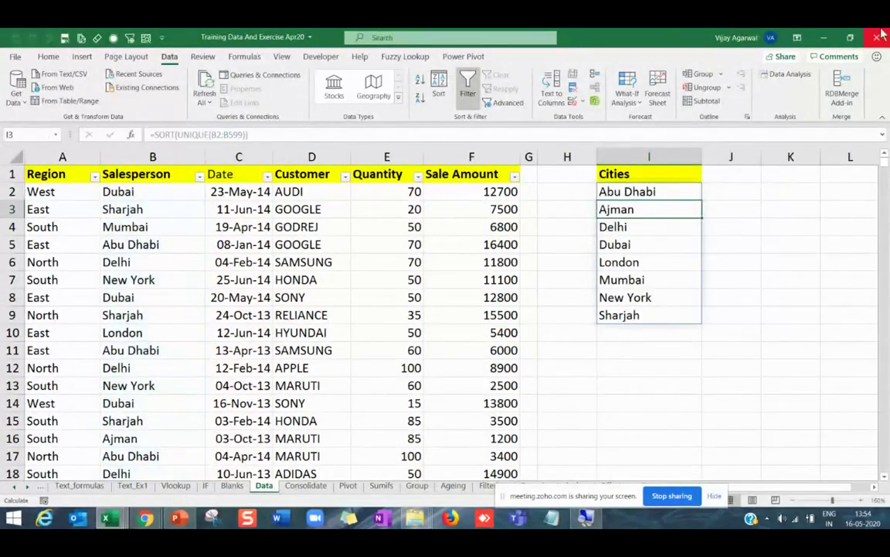
{"action": "left_click_drag", "start_coordinate": [649, 192], "coordinate": [648, 314]}
Overwrite B6 with zzzzzz and B9 with aaaaaaa to test the sorted city list.
{"action": "left_click", "coordinate": [152, 262]}
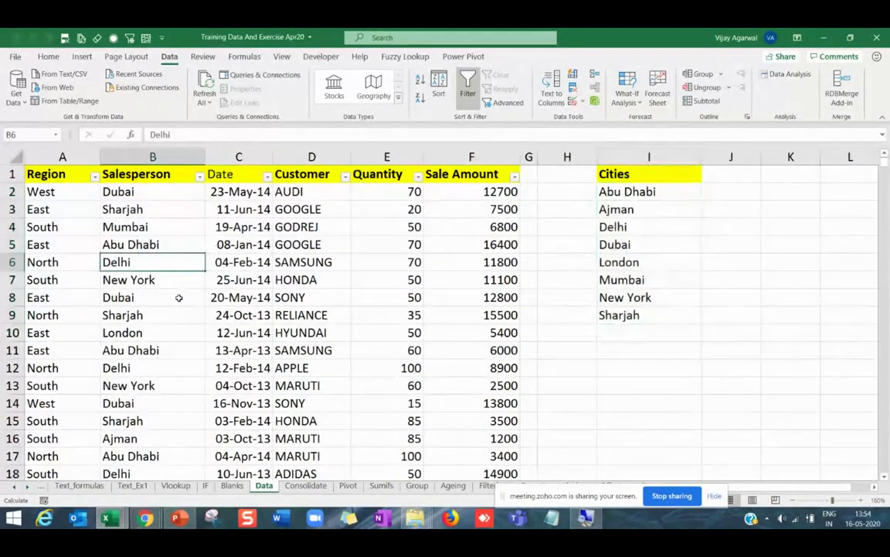
{"action": "type", "text": "zzzzzz"}
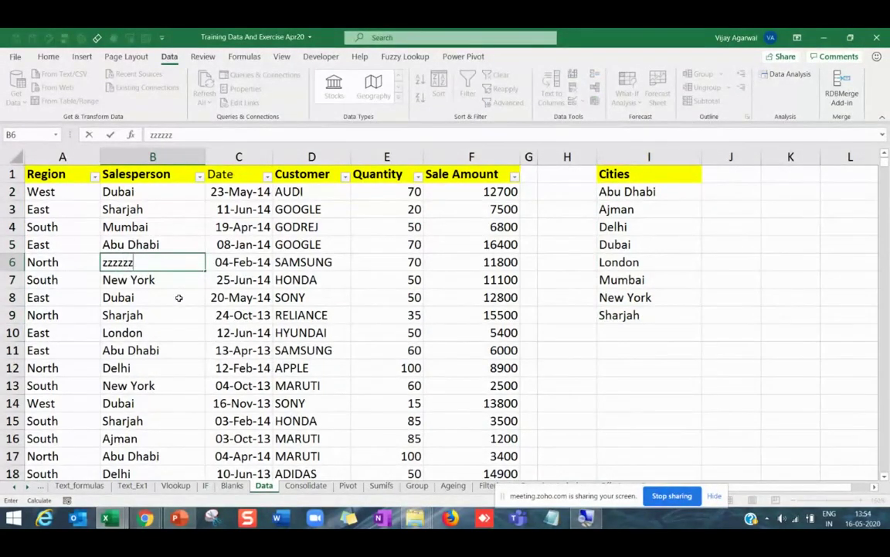
{"action": "key", "text": "Return"}
{"action": "left_click", "coordinate": [153, 313]}
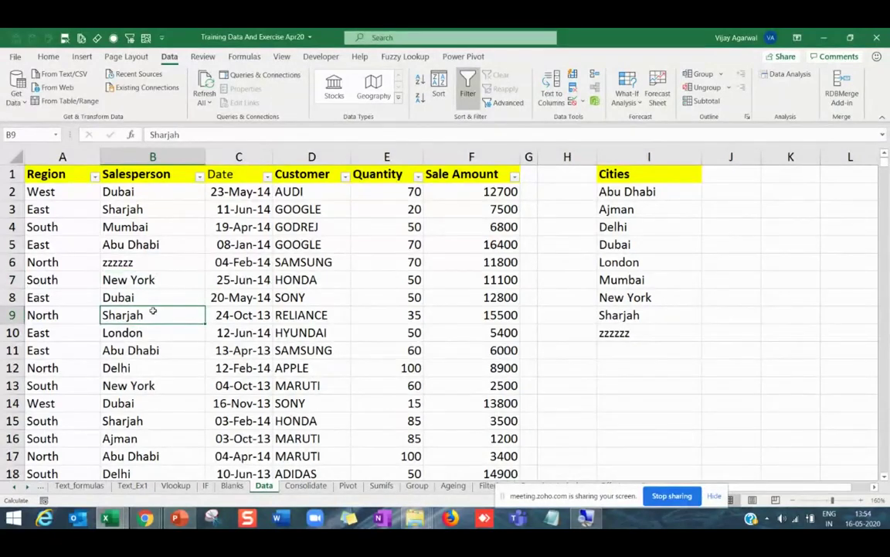
{"action": "type", "text": "aaaaaaa"}
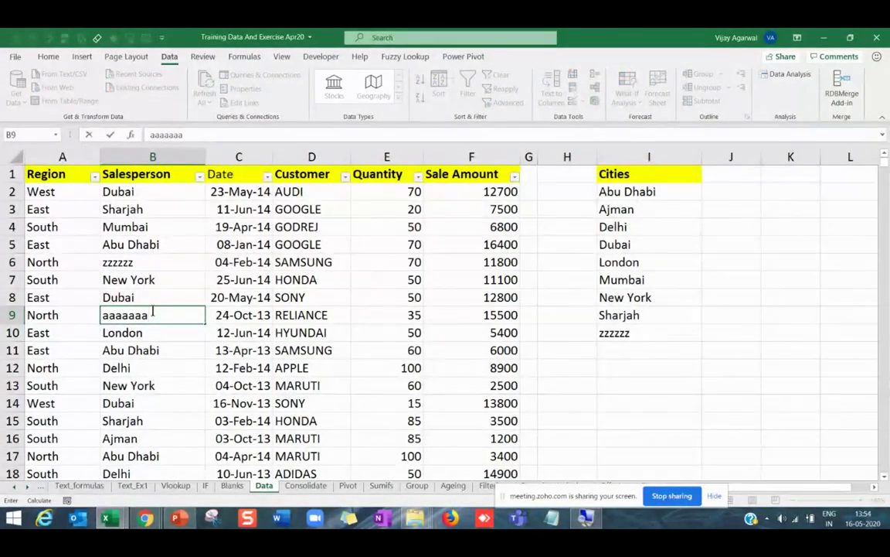
{"action": "key", "text": "Return"}
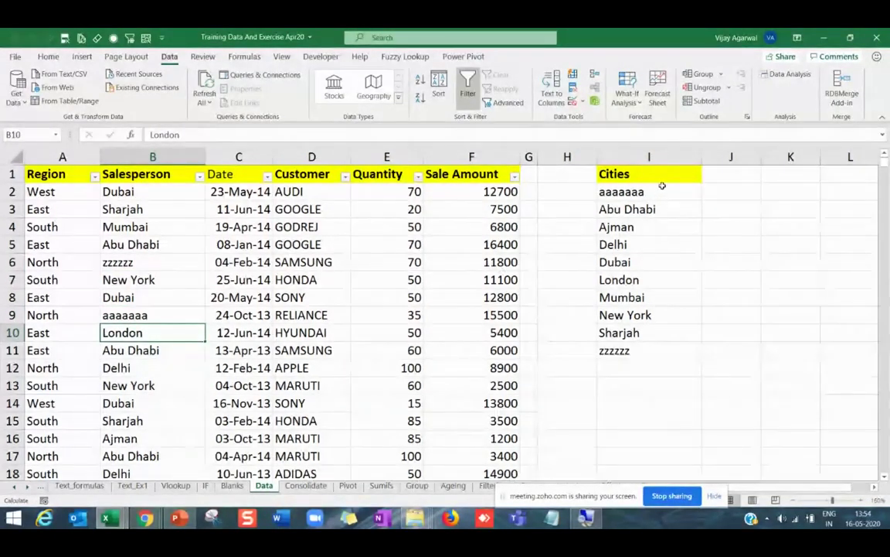
{"action": "left_click_drag", "start_coordinate": [663, 186], "coordinate": [644, 350]}
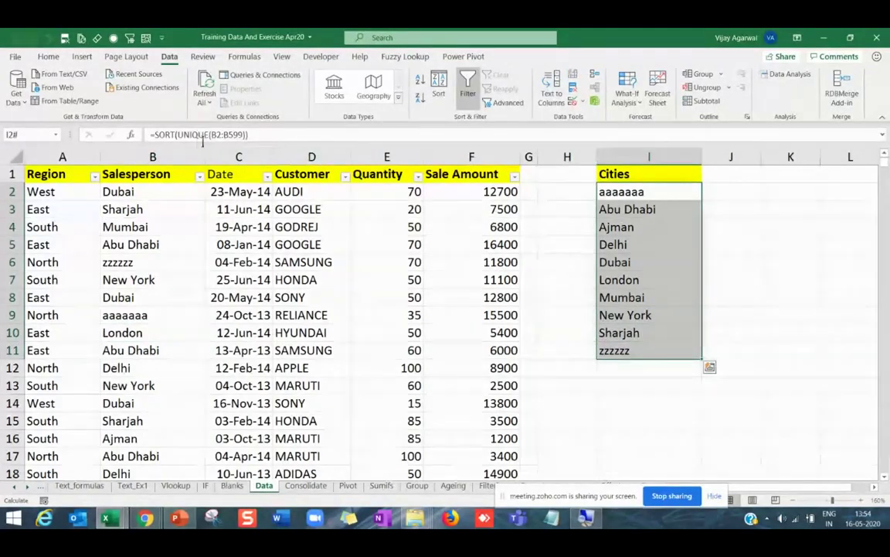
{"action": "left_click", "coordinate": [195, 137]}
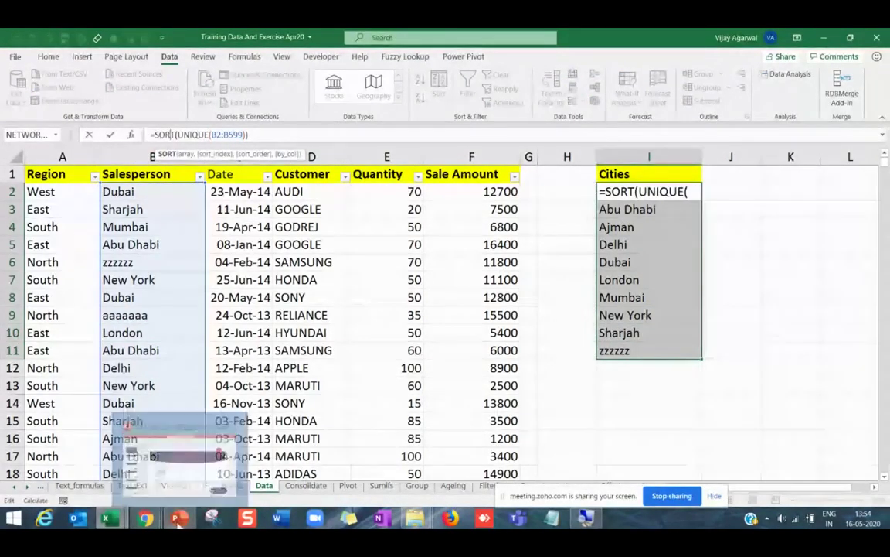
Bring up PowerPoint's New Functions slide and highlight IFS in its function list.
{"action": "left_click", "coordinate": [177, 525]}
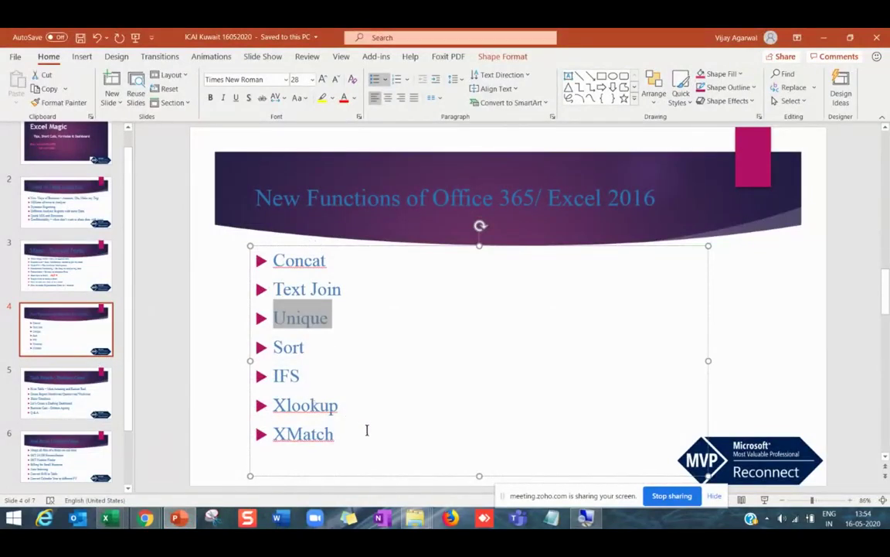
{"action": "double_click", "coordinate": [303, 376]}
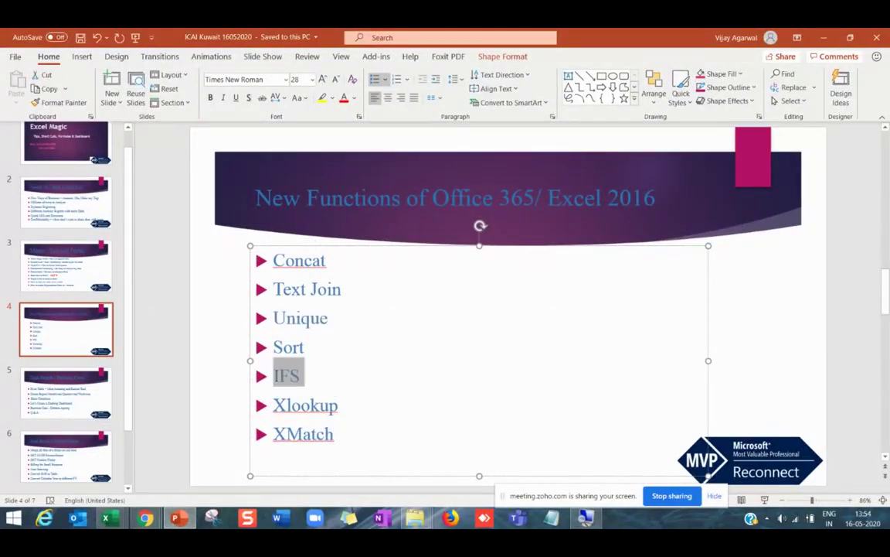
{"action": "left_click", "coordinate": [295, 418]}
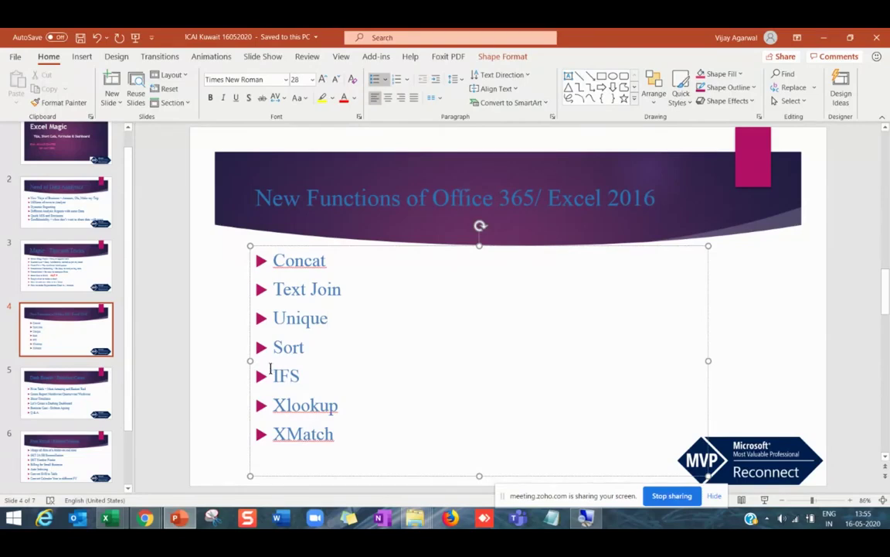
{"action": "left_click_drag", "start_coordinate": [273, 370], "coordinate": [300, 375]}
{"action": "left_click", "coordinate": [299, 379]}
{"action": "double_click", "coordinate": [299, 379]}
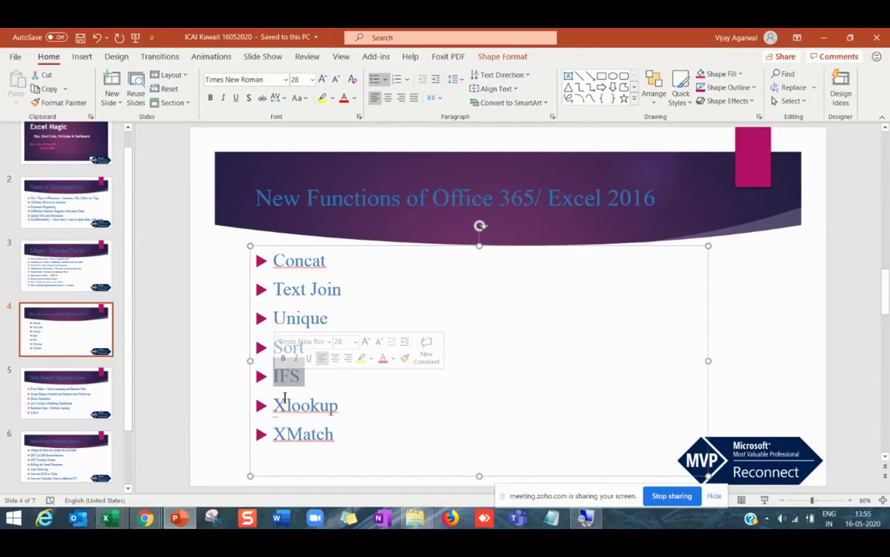
{"action": "left_click", "coordinate": [301, 404]}
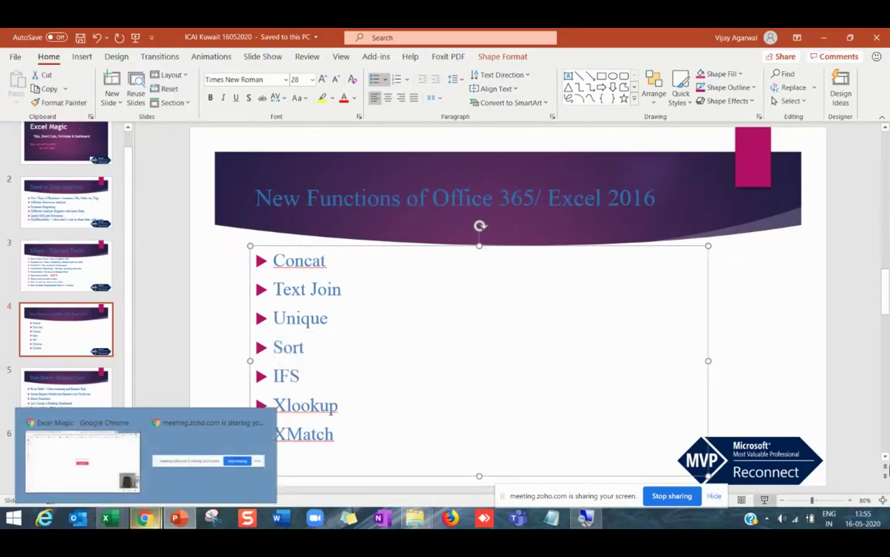
Return to the Training Data And Exercise workbook, browse the IF and Data sheets, then open Text_Ex1.
{"action": "mouse_move", "coordinate": [106, 516]}
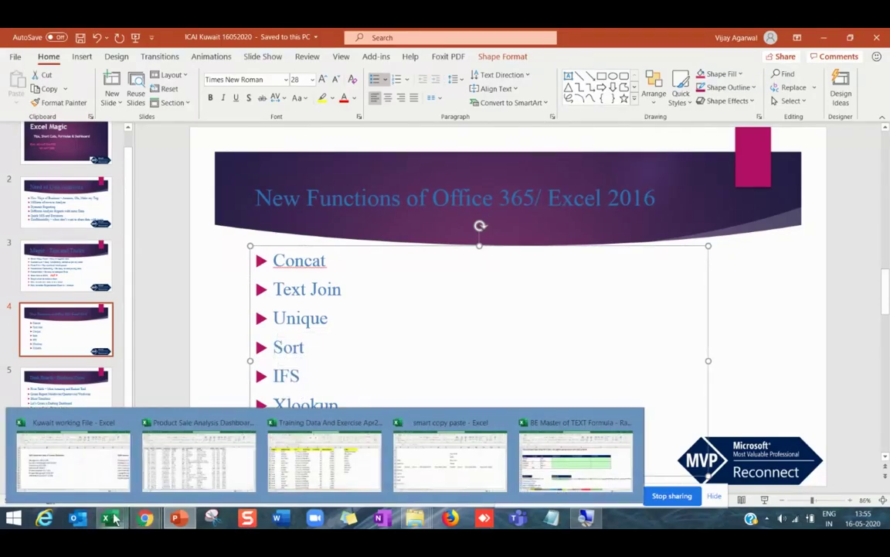
{"action": "left_click", "coordinate": [287, 479]}
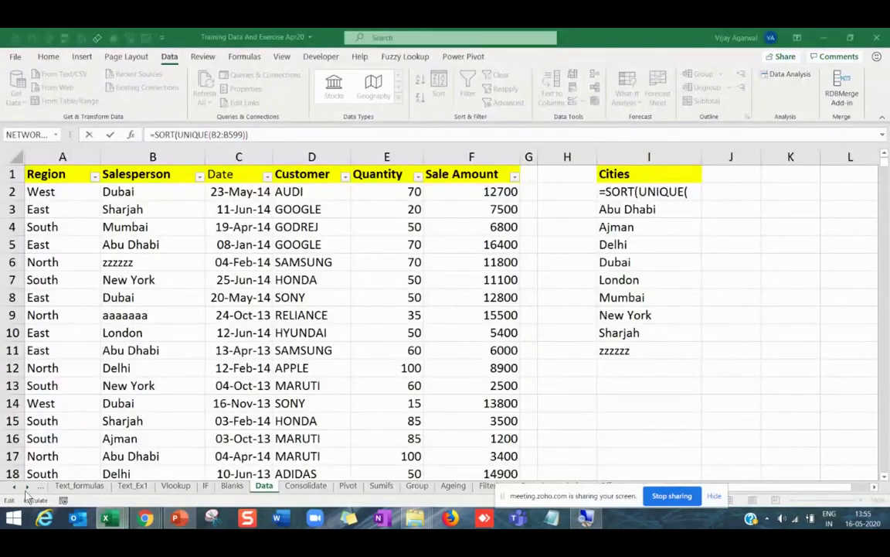
{"action": "left_click", "coordinate": [27, 487]}
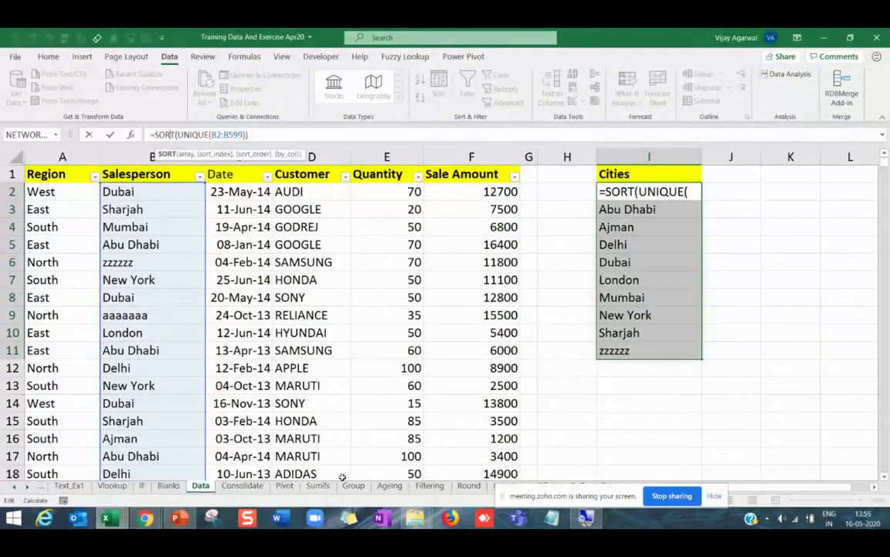
{"action": "left_click", "coordinate": [143, 485]}
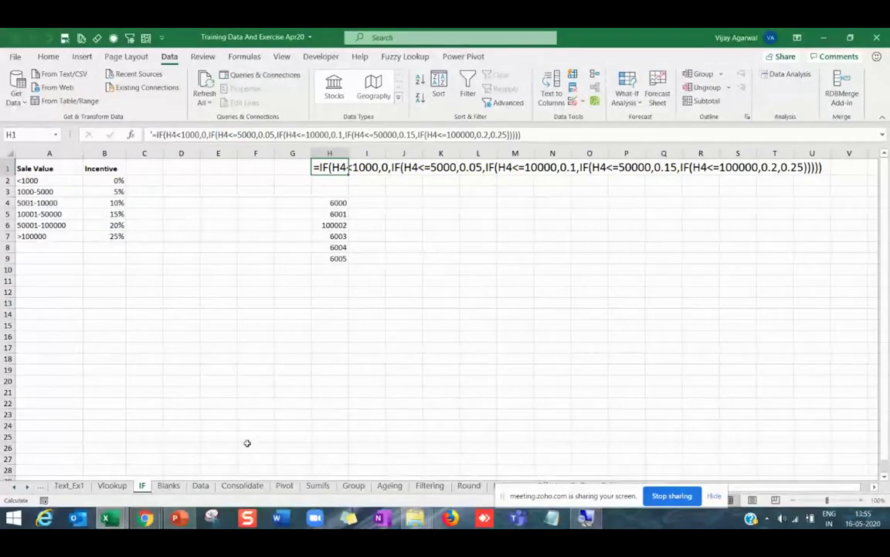
{"action": "left_click", "coordinate": [27, 485]}
{"action": "left_click", "coordinate": [27, 485]}
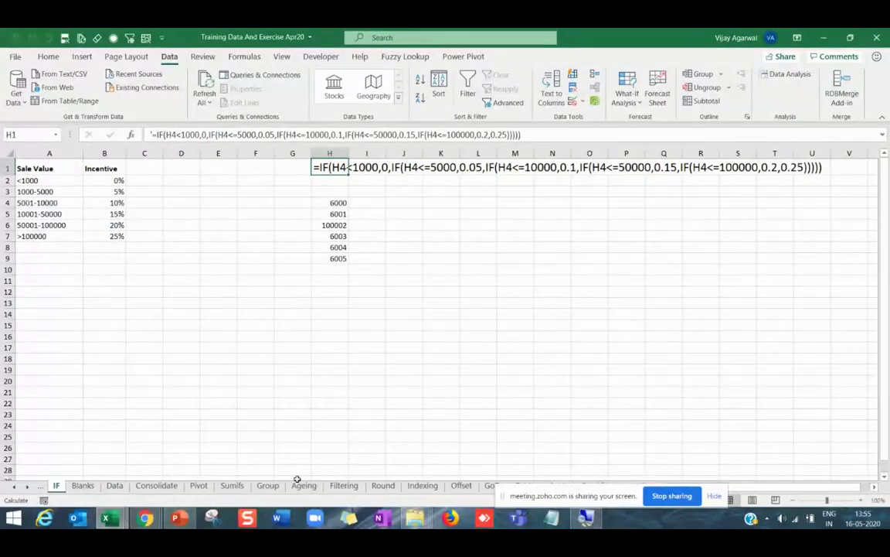
{"action": "left_click", "coordinate": [114, 486]}
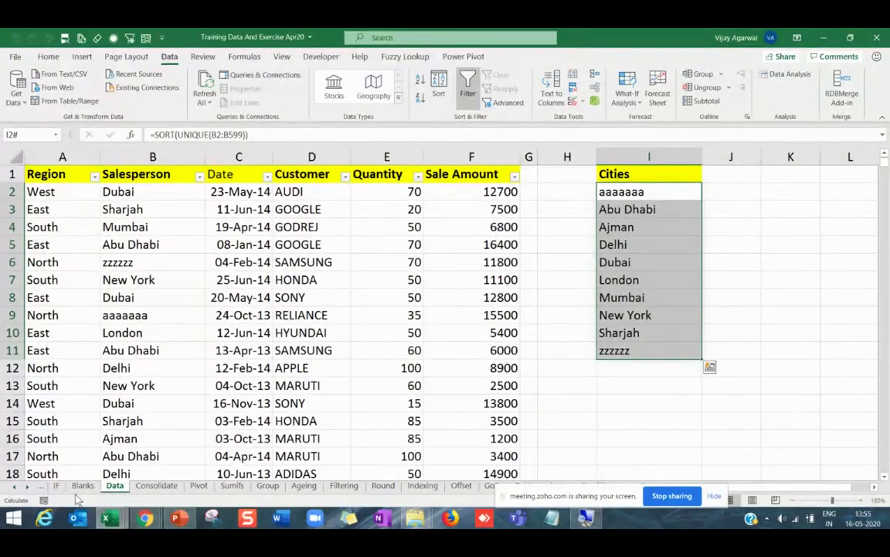
{"action": "left_click", "coordinate": [14, 486]}
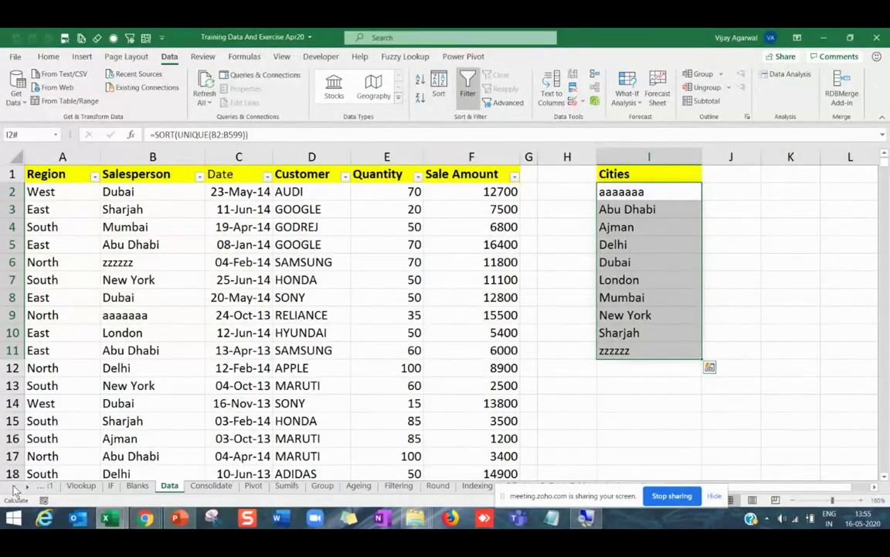
{"action": "left_click", "coordinate": [14, 485]}
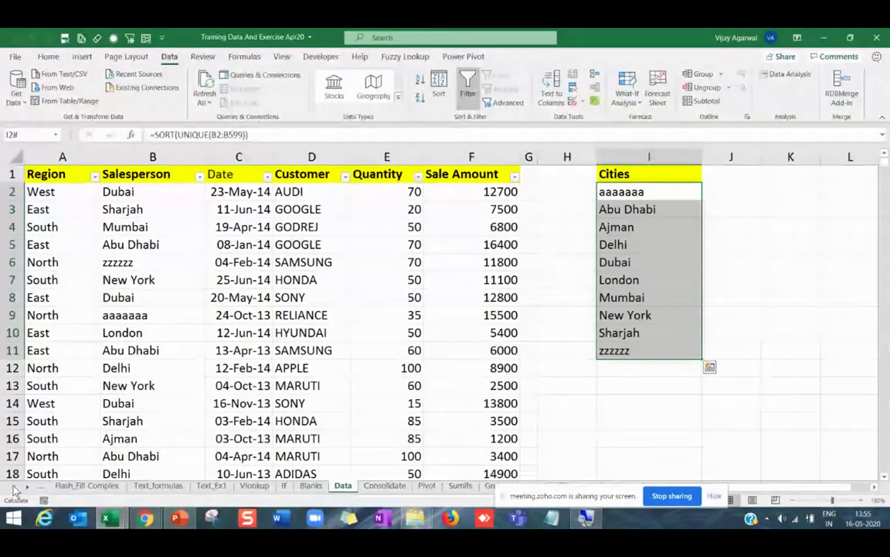
{"action": "left_click", "coordinate": [284, 486]}
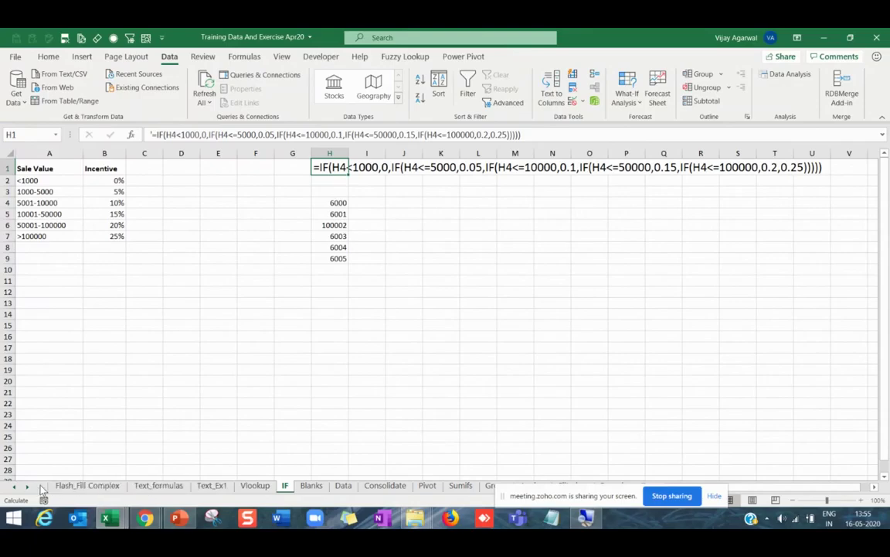
{"action": "left_click", "coordinate": [220, 487]}
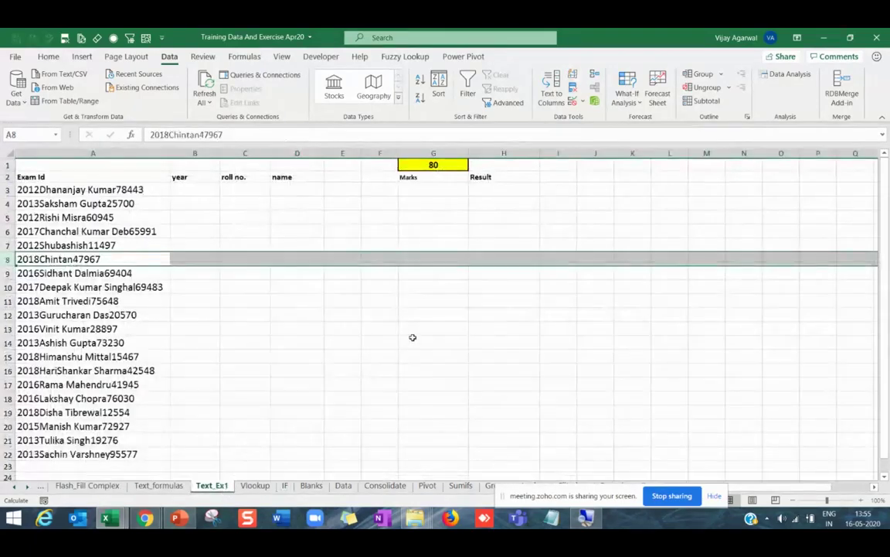
Enter Satish in F3 and fill it down to F10.
{"action": "left_click", "coordinate": [414, 337]}
{"action": "scroll", "coordinate": [413, 338], "scroll_direction": "up", "scroll_amount": 3}
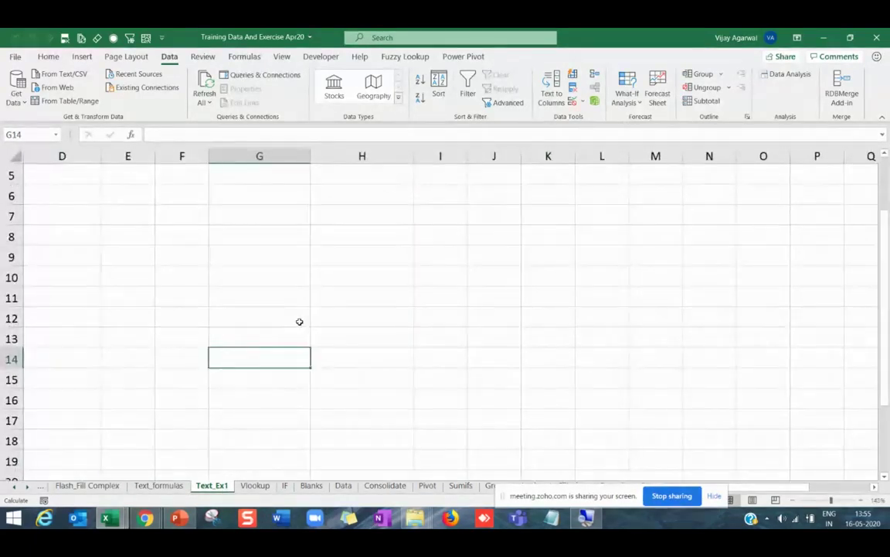
{"action": "key", "text": "ctrl+Home"}
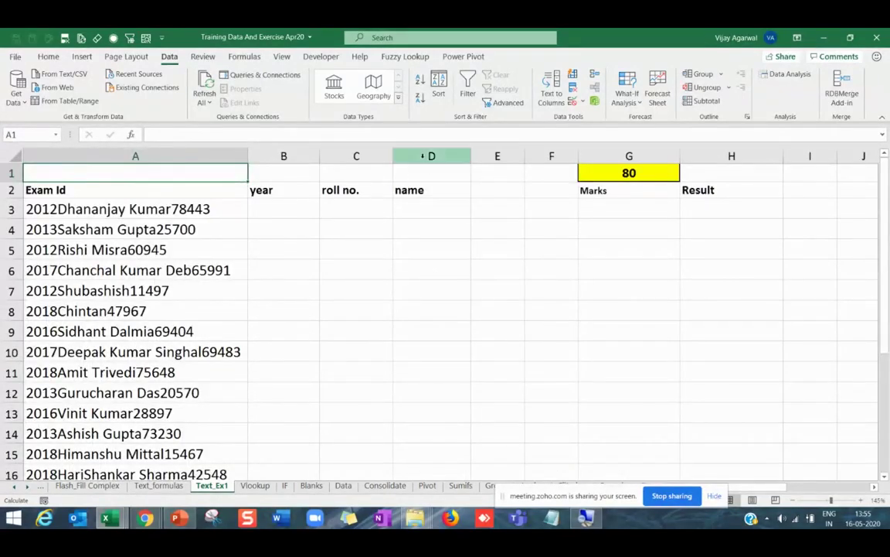
{"action": "left_click_drag", "start_coordinate": [426, 156], "coordinate": [107, 167]}
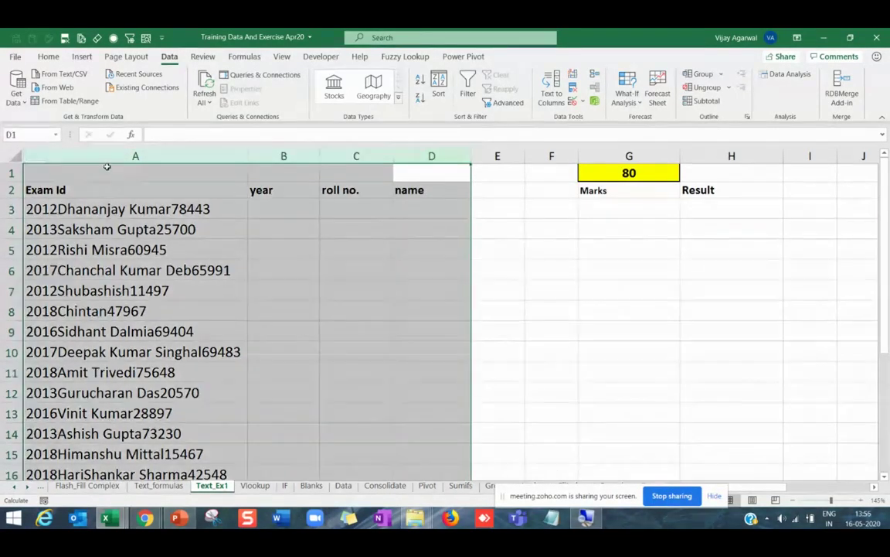
{"action": "left_click", "coordinate": [268, 231]}
{"action": "left_click", "coordinate": [541, 208]}
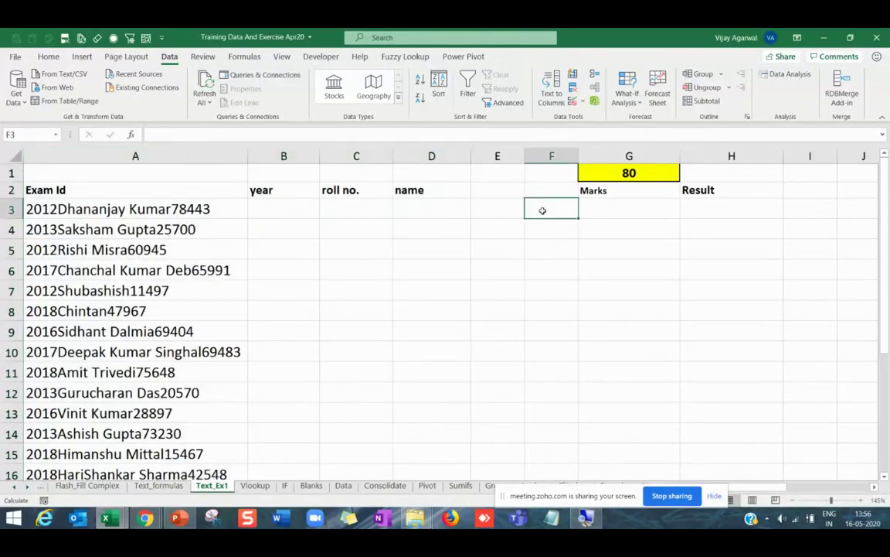
{"action": "type", "text": "Satish"}
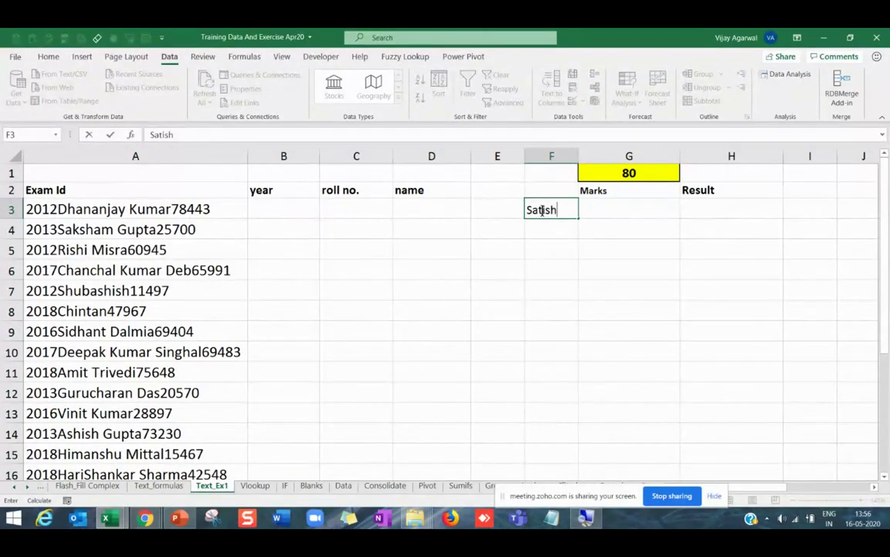
{"action": "key", "text": "Return"}
{"action": "left_click", "coordinate": [543, 210]}
{"action": "left_click_drag", "start_coordinate": [579, 219], "coordinate": [582, 362]}
Delete columns A–D and adjust the widths of columns B and C.
{"action": "left_click_drag", "start_coordinate": [432, 156], "coordinate": [3, 165]}
{"action": "key", "text": "ctrl+minus"}
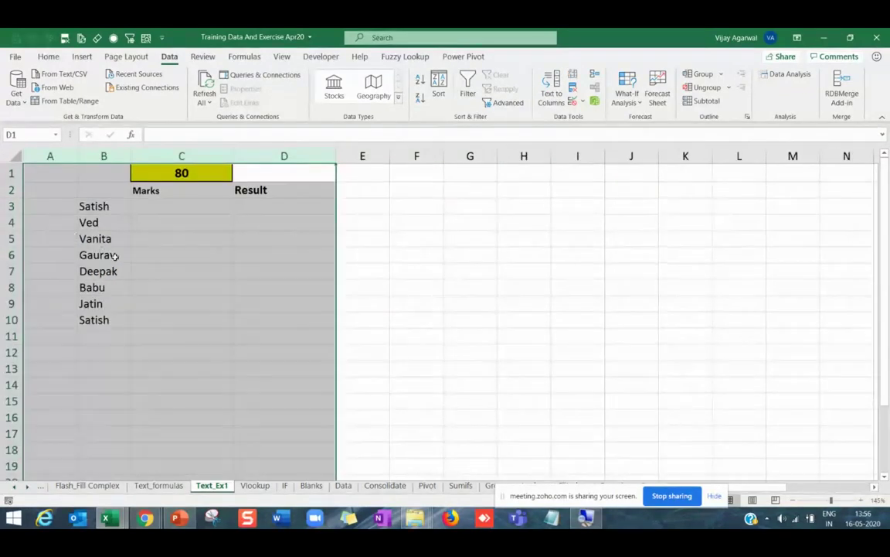
{"action": "left_click", "coordinate": [108, 254]}
{"action": "left_click_drag", "start_coordinate": [131, 157], "coordinate": [169, 156]}
{"action": "left_click_drag", "start_coordinate": [270, 156], "coordinate": [257, 156]}
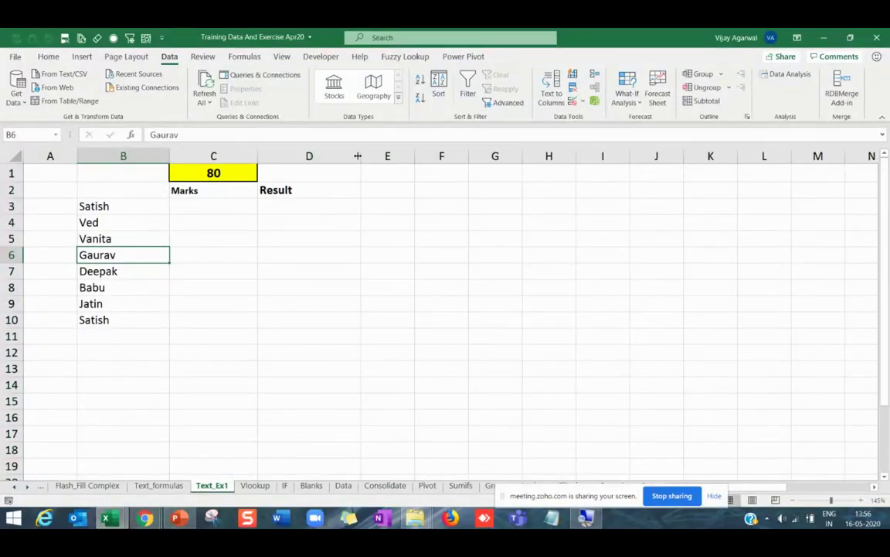
Enter =RANDBETWEEN(1,100) in C3 and copy it down to C10.
{"action": "left_click", "coordinate": [218, 205]}
{"action": "type", "text": "=rand"}
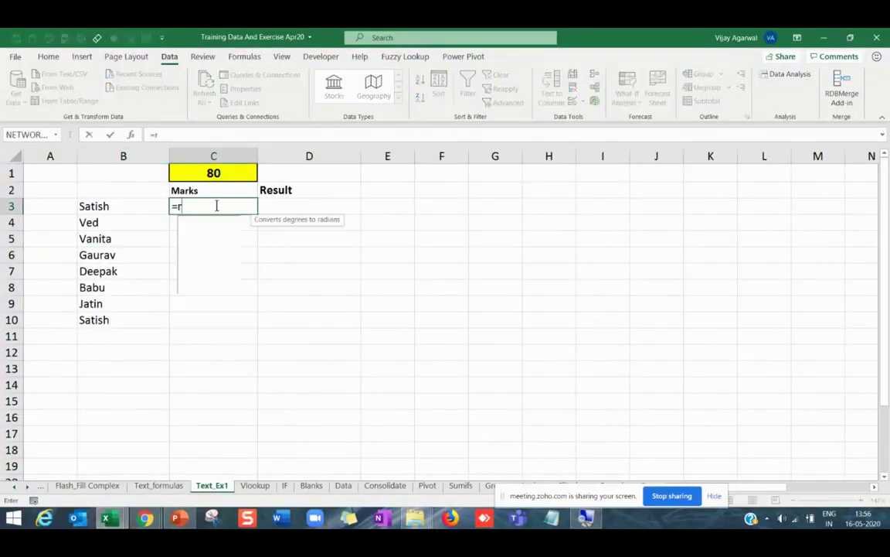
{"action": "key", "text": "Down"}
{"action": "key", "text": "Down"}
{"action": "key", "text": "Tab"}
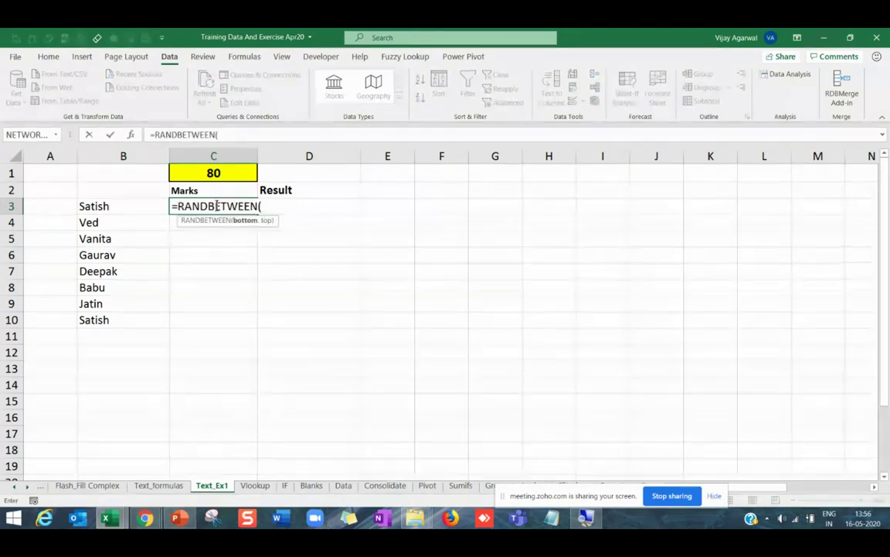
{"action": "type", "text": "1,00"}
{"action": "key", "text": "BackSpace"}
{"action": "key", "text": "BackSpace"}
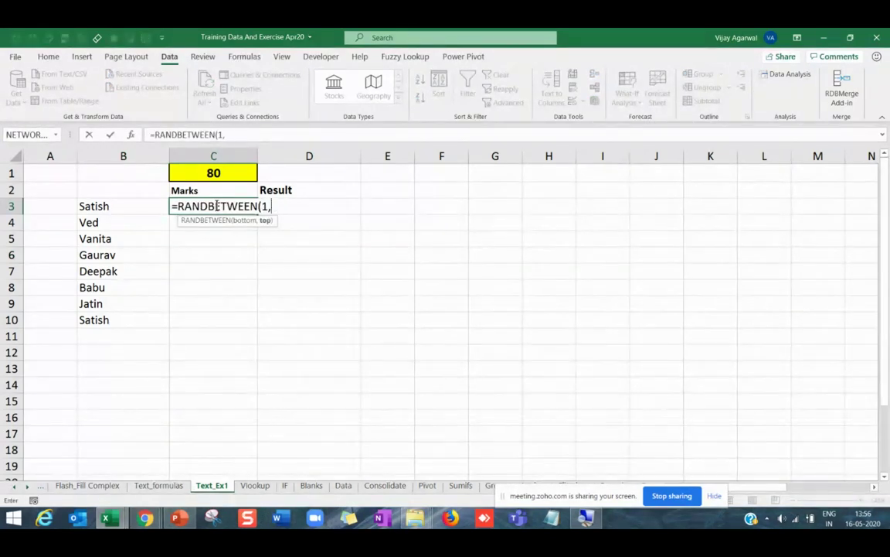
{"action": "type", "text": "100"}
{"action": "key", "text": "Return"}
{"action": "left_click", "coordinate": [217, 206]}
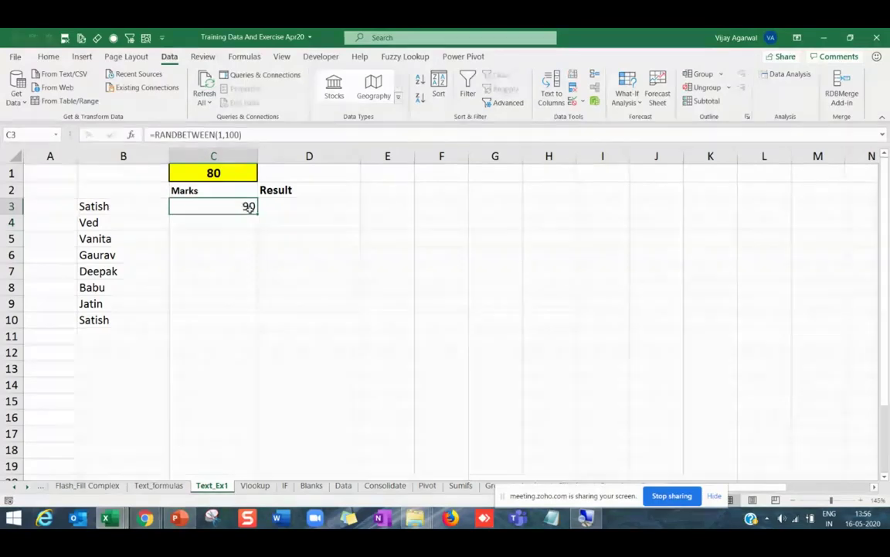
{"action": "double_click", "coordinate": [256, 213]}
{"action": "scroll", "coordinate": [85, 260], "scroll_direction": "up", "scroll_amount": 1, "text": "ctrl"}
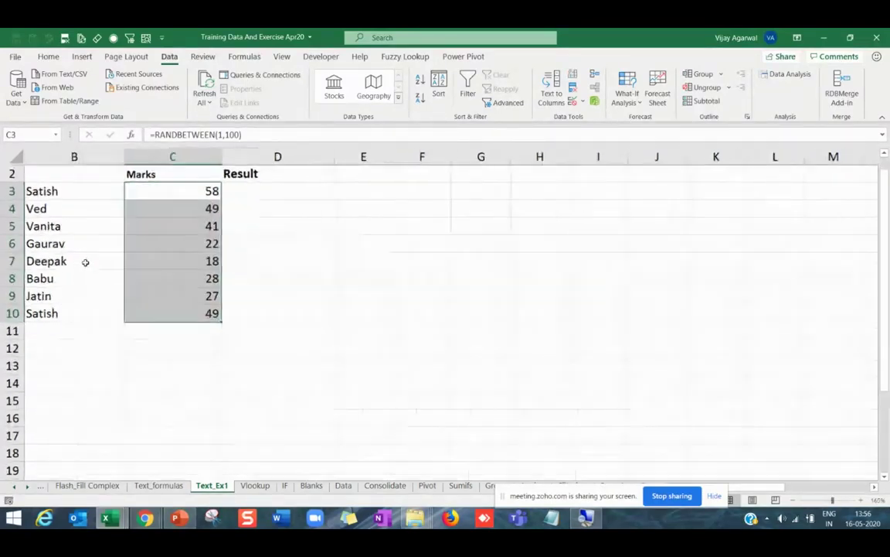
{"action": "left_click", "coordinate": [487, 385]}
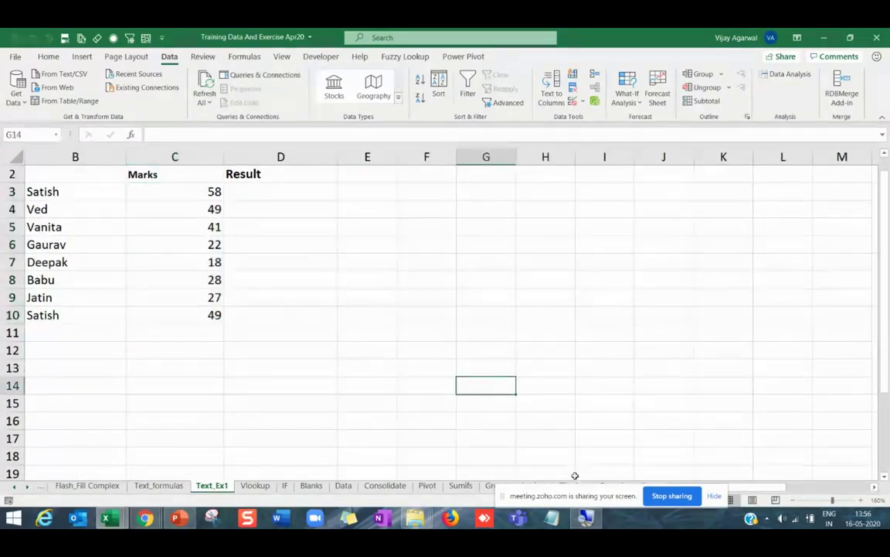
Fit columns B and C to their contents and bring up row 2's options.
{"action": "left_click", "coordinate": [89, 298]}
{"action": "key", "text": "Left"}
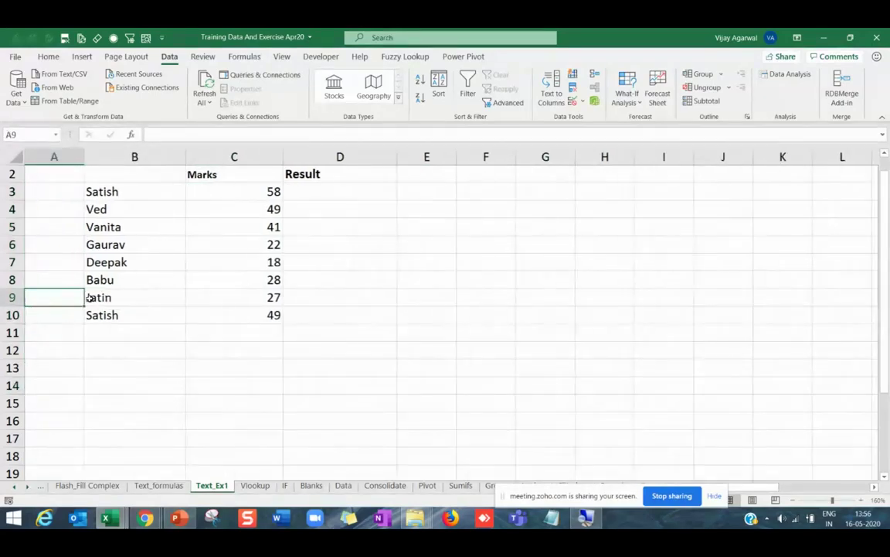
{"action": "double_click", "coordinate": [186, 157]}
{"action": "double_click", "coordinate": [229, 157]}
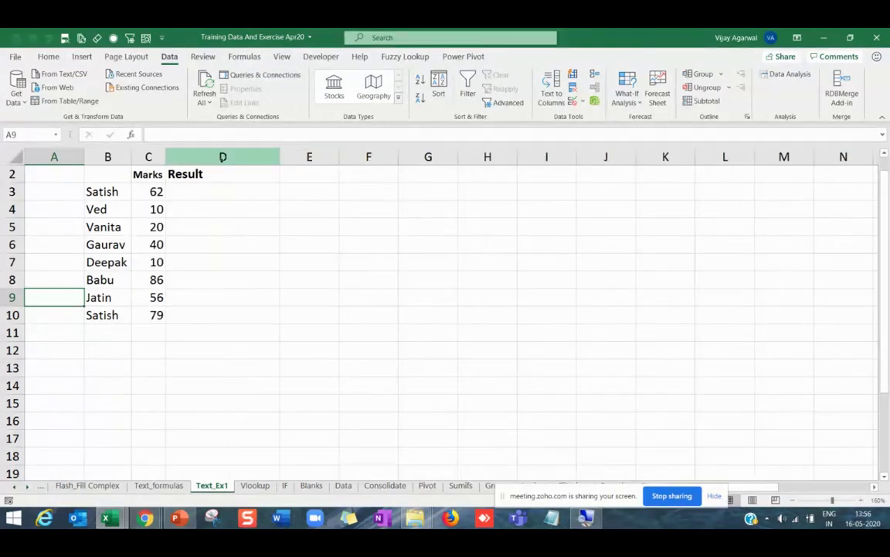
{"action": "left_click_drag", "start_coordinate": [168, 157], "coordinate": [180, 157]}
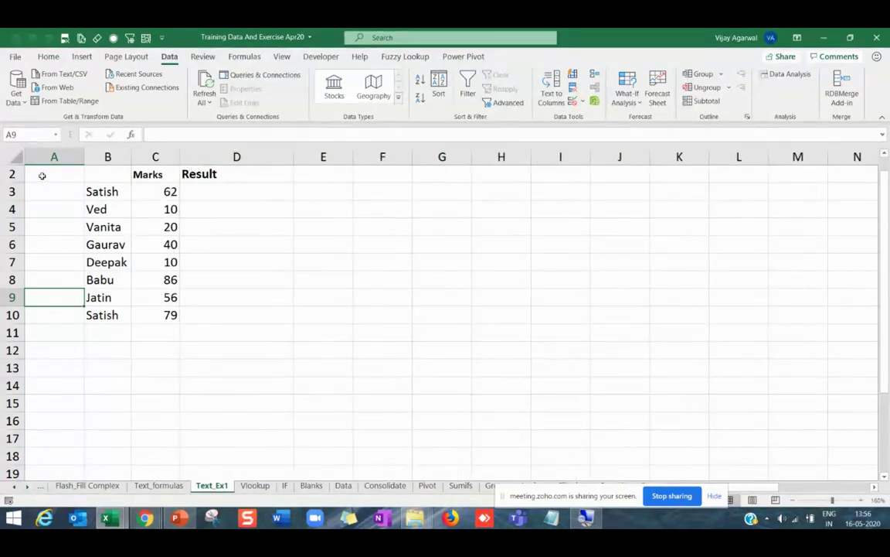
{"action": "left_click", "coordinate": [15, 173]}
{"action": "right_click", "coordinate": [21, 175]}
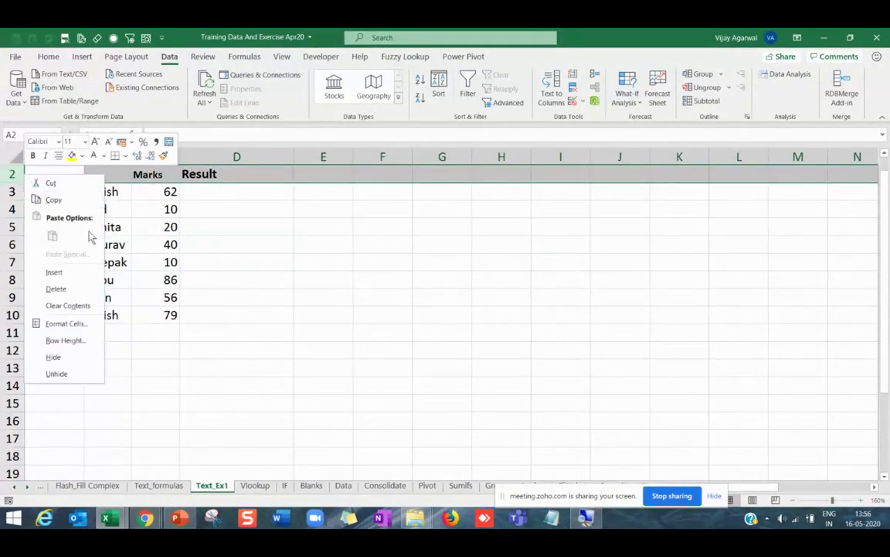
Start an IF function in D3 from the Formulas Logical library.
{"action": "scroll", "coordinate": [216, 205], "scroll_direction": "up", "scroll_amount": 1}
{"action": "left_click", "coordinate": [217, 209]}
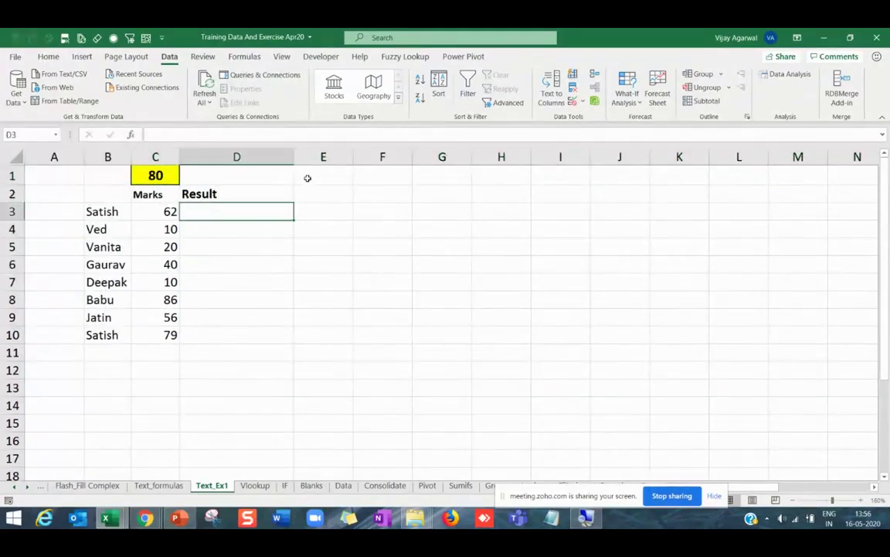
{"action": "left_click_drag", "start_coordinate": [297, 156], "coordinate": [284, 157]}
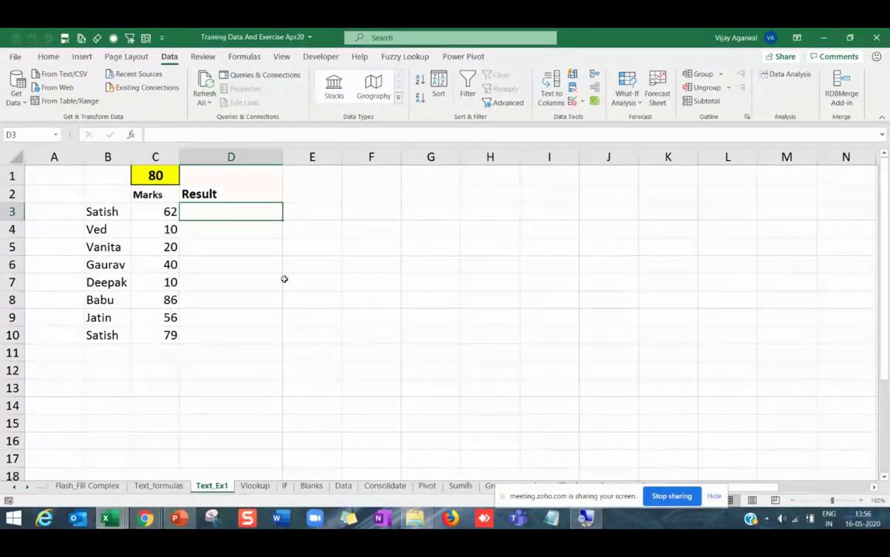
{"action": "type", "text": "="}
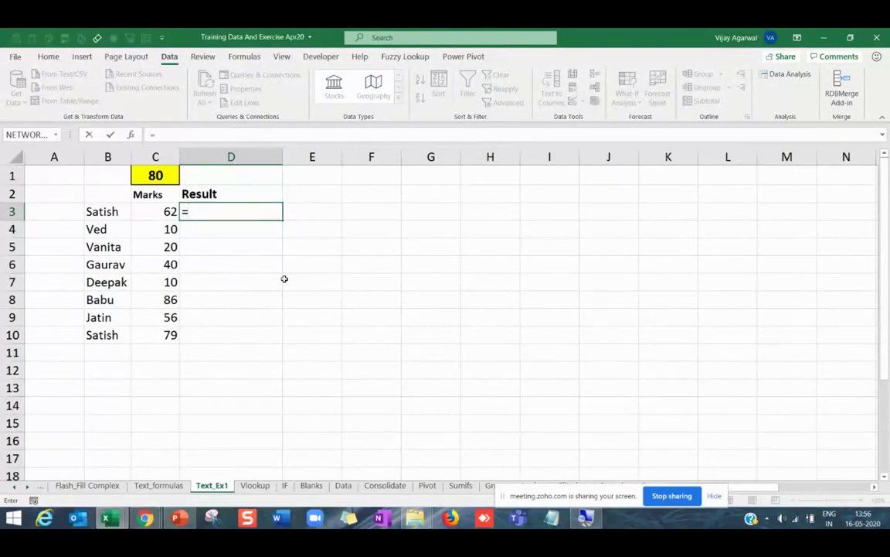
{"action": "key", "text": "Escape"}
{"action": "left_click", "coordinate": [244, 56]}
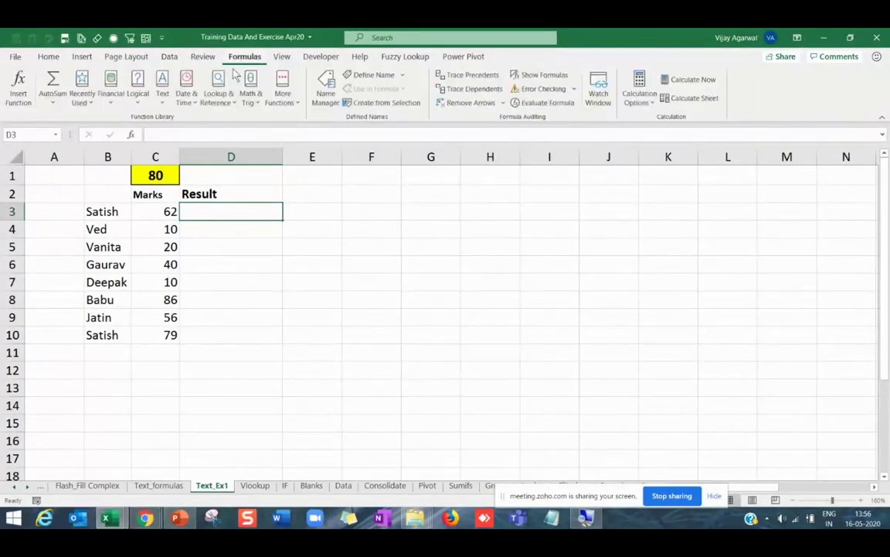
{"action": "left_click", "coordinate": [135, 88]}
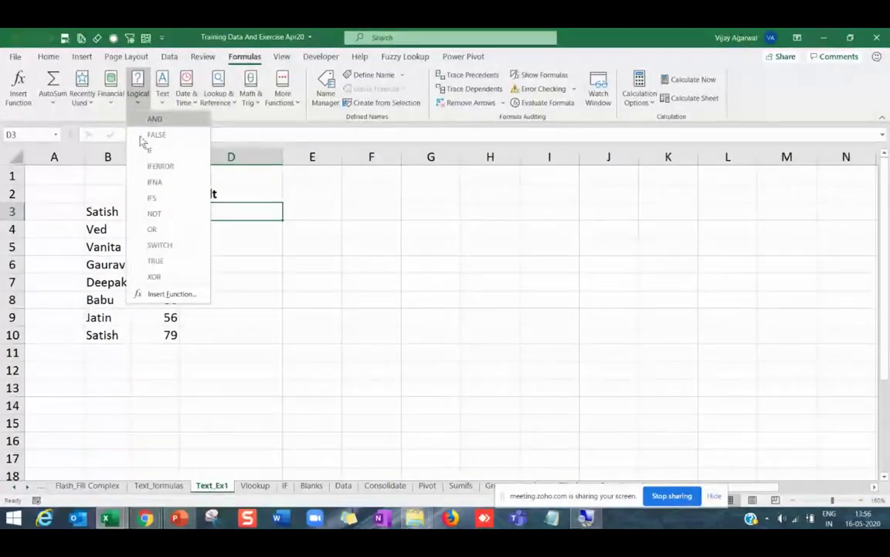
{"action": "left_click", "coordinate": [155, 152]}
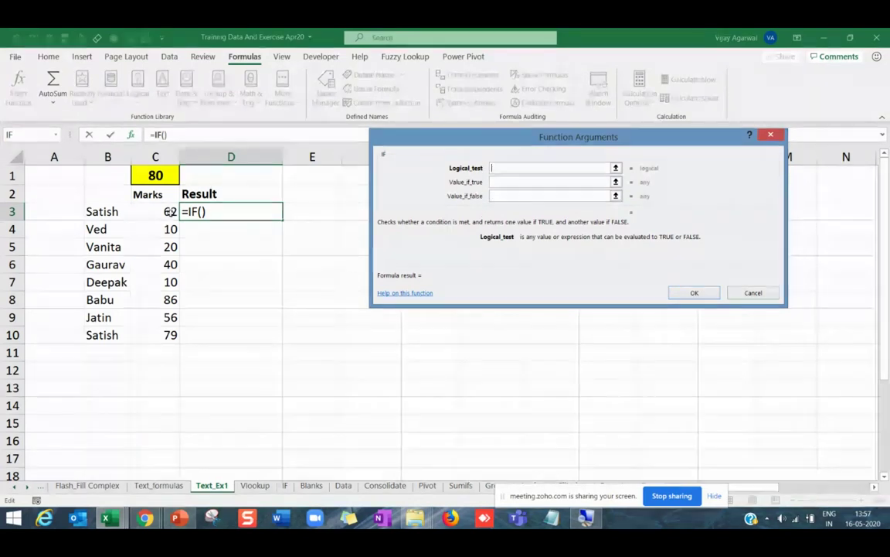
Set the IF arguments to C3>=$C$1, "Pass" and "Fail" and confirm.
{"action": "left_click", "coordinate": [169, 211]}
{"action": "type", "text": ">"}
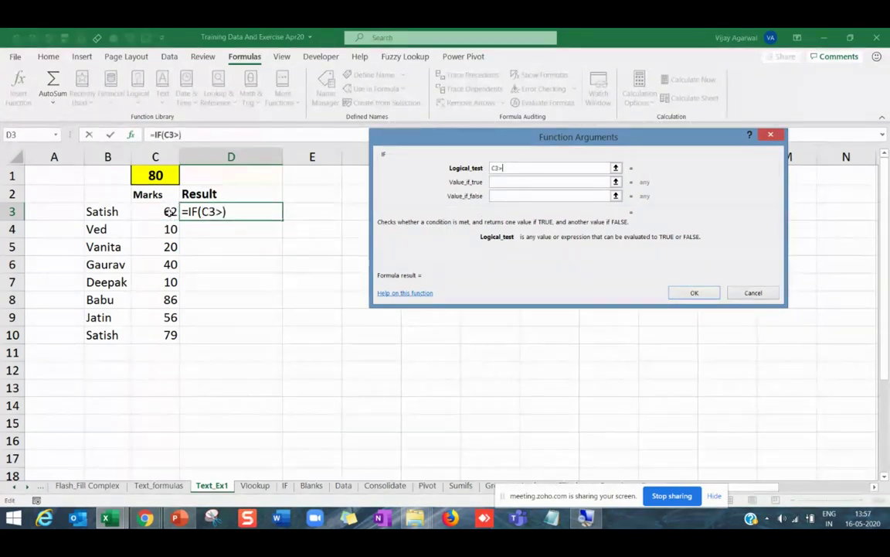
{"action": "type", "text": "="}
{"action": "left_click", "coordinate": [154, 175]}
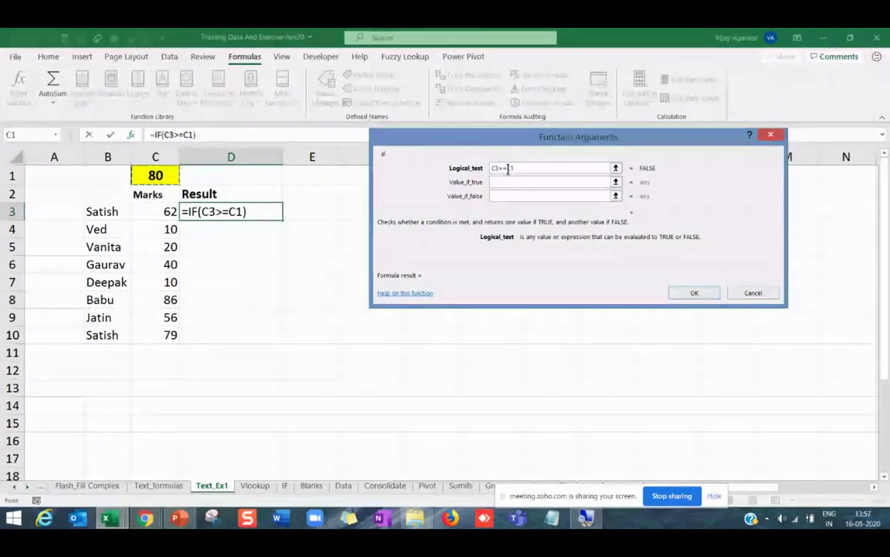
{"action": "key", "text": "F4"}
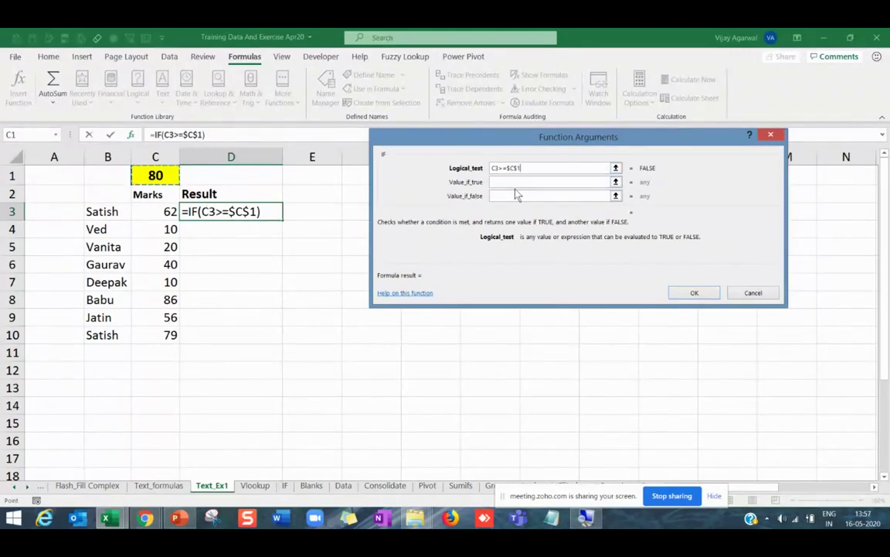
{"action": "left_click", "coordinate": [518, 183]}
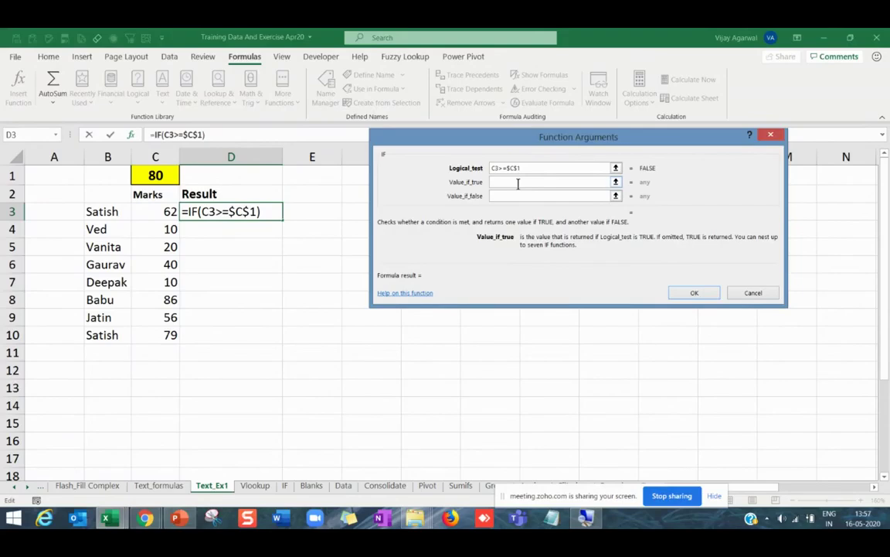
{"action": "type", "text": "Pass"}
{"action": "key", "text": "Tab"}
{"action": "type", "text": "Fa"}
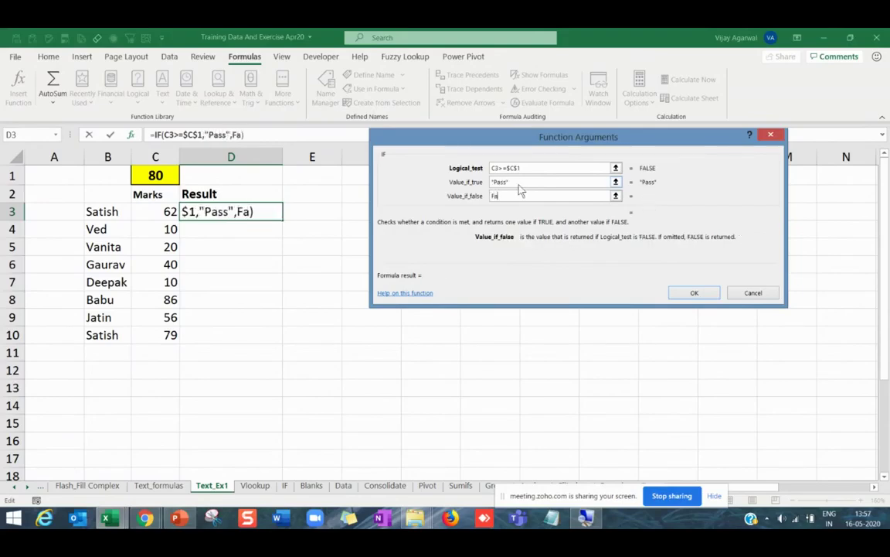
{"action": "type", "text": "il"}
{"action": "key", "text": "Return"}
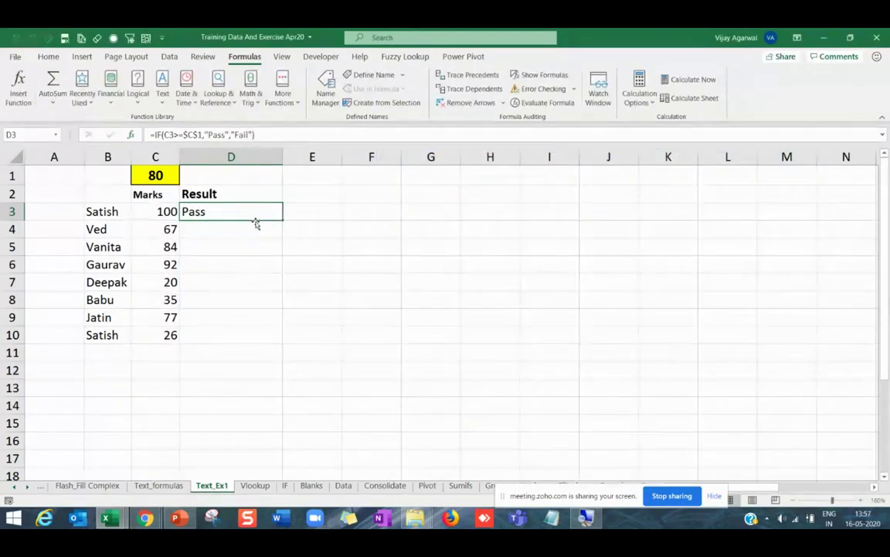
Copy the Pass/Fail formula from D3 down to D10 and check the marks.
{"action": "double_click", "coordinate": [283, 218]}
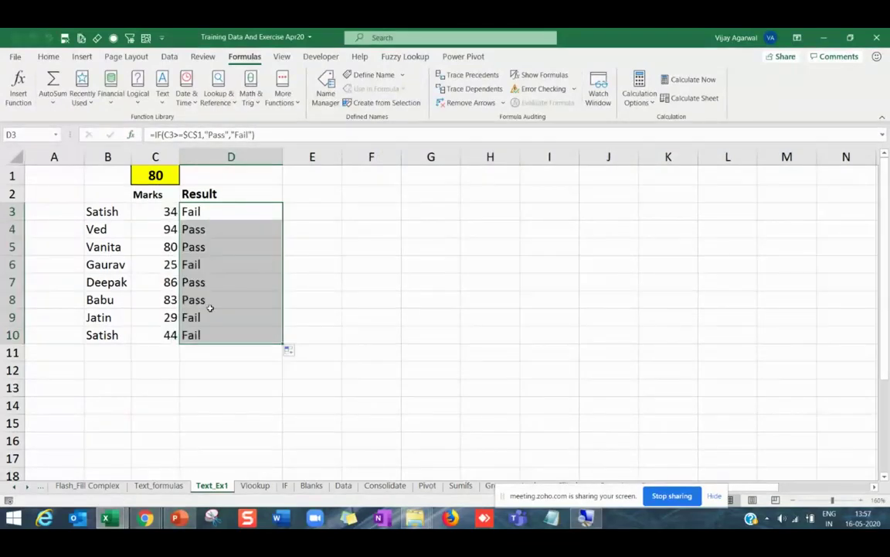
{"action": "scroll", "coordinate": [209, 308], "scroll_direction": "up", "scroll_amount": 3}
{"action": "left_click", "coordinate": [66, 286]}
{"action": "key", "text": "Up"}
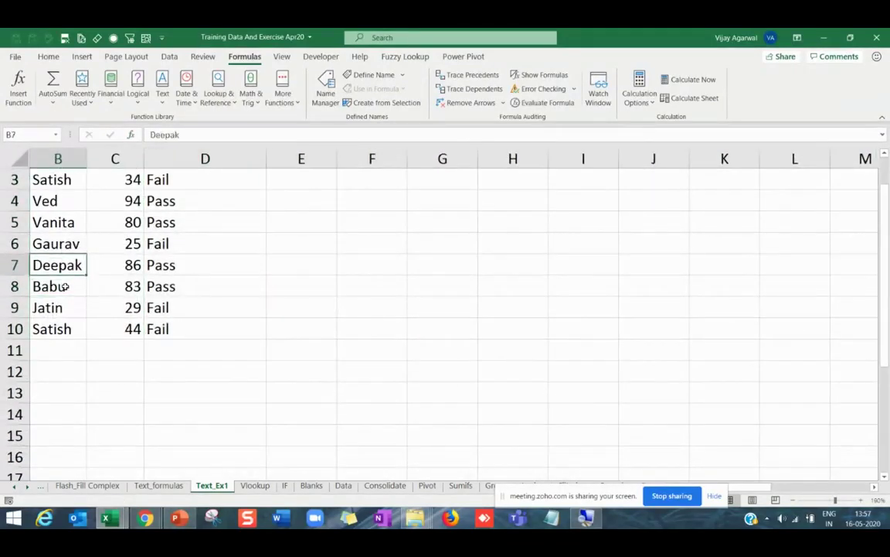
{"action": "key", "text": "Up"}
{"action": "key", "text": "Up"}
{"action": "key", "text": "Up"}
{"action": "key", "text": "Up"}
{"action": "key", "text": "Up"}
{"action": "key", "text": "Up"}
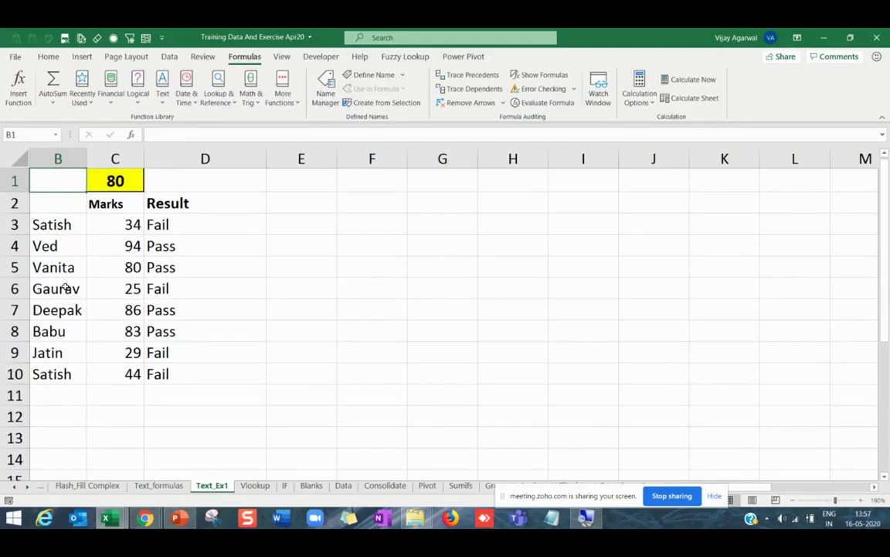
{"action": "key", "text": "Left"}
{"action": "left_click", "coordinate": [180, 248]}
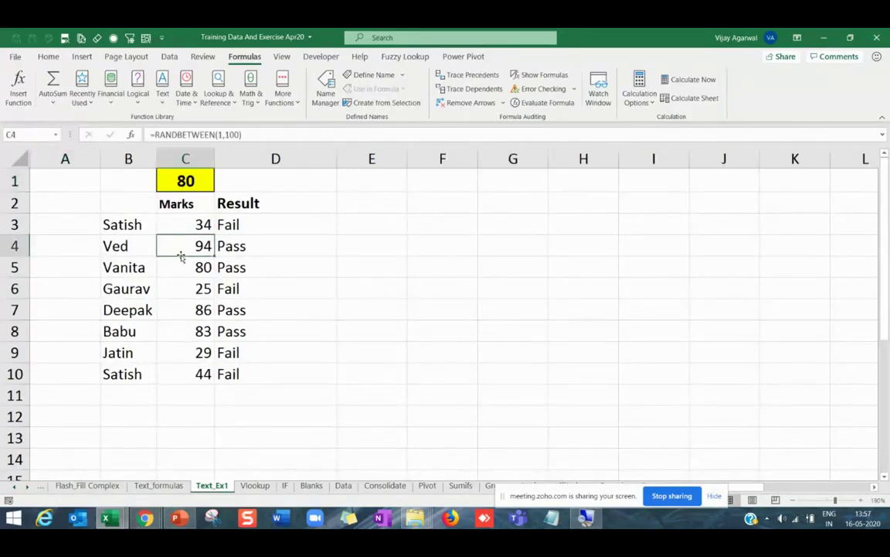
Lower the pass mark in C1 to 50, recalculate the marks, and narrow column D.
{"action": "left_click", "coordinate": [189, 186]}
{"action": "type", "text": "50"}
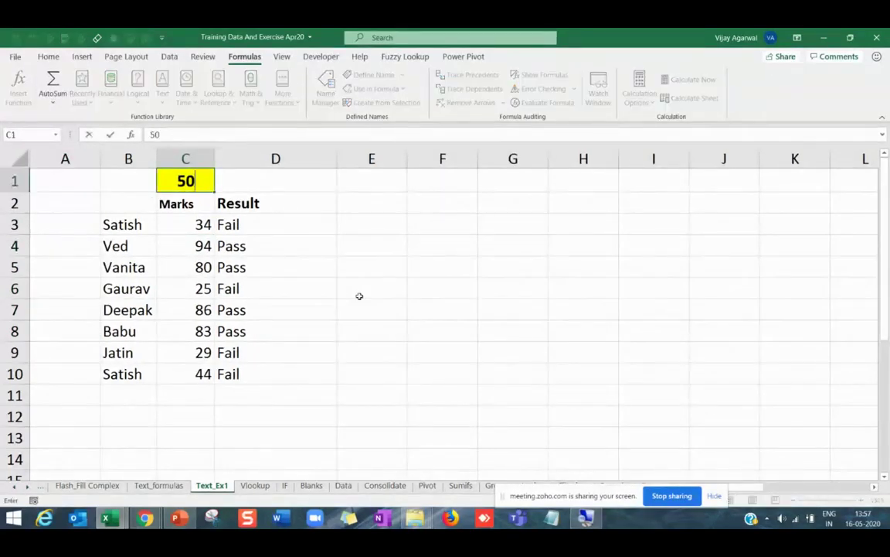
{"action": "key", "text": "Return"}
{"action": "key", "text": "Down"}
{"action": "key", "text": "Down"}
{"action": "key", "text": "Down"}
{"action": "key", "text": "Down"}
{"action": "key", "text": "Down"}
{"action": "key", "text": "Down"}
{"action": "key", "text": "Down"}
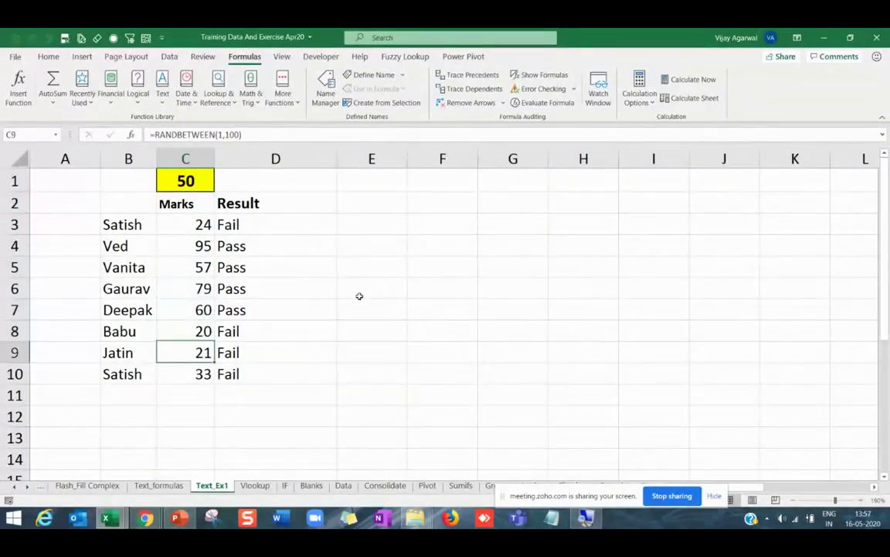
{"action": "key", "text": "F9"}
{"action": "key", "text": "F9"}
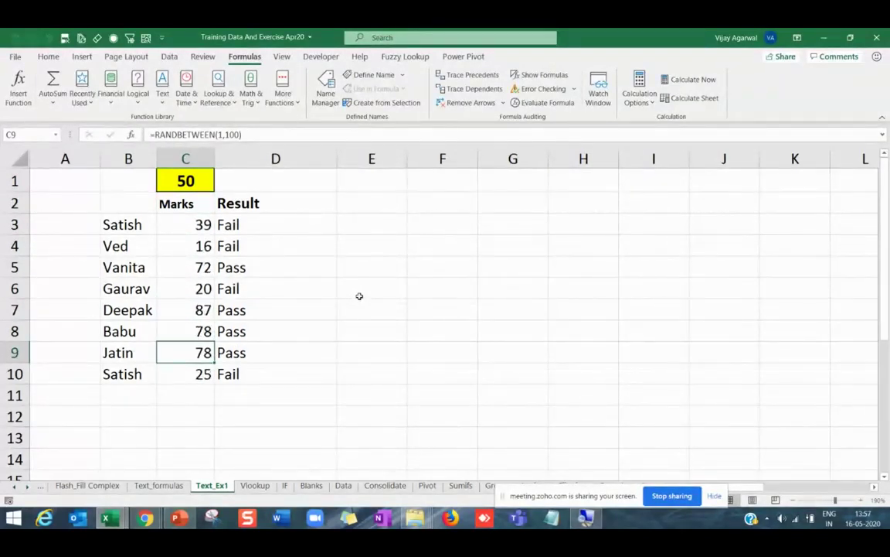
{"action": "left_click_drag", "start_coordinate": [336, 158], "coordinate": [302, 159]}
{"action": "left_click", "coordinate": [480, 202]}
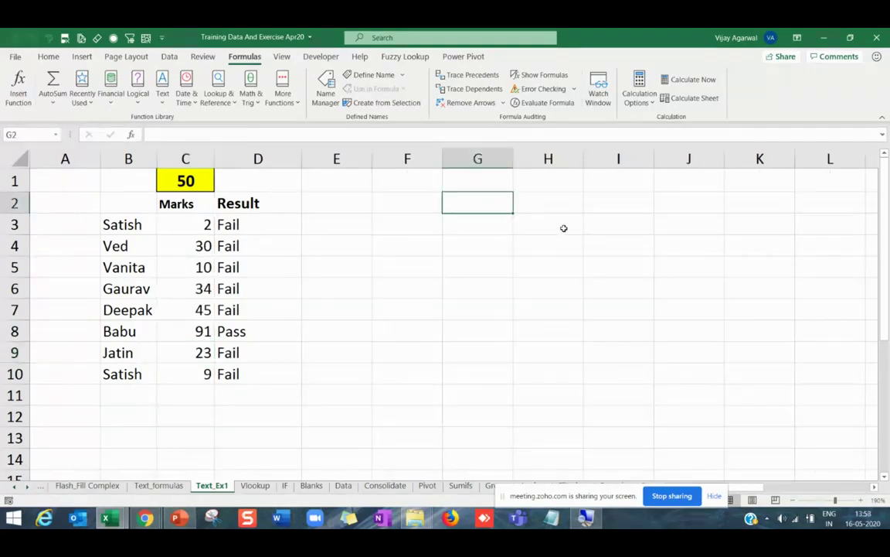
Enter >80 Excellent and 60-60 V Good in G2:H3.
{"action": "type", "text": ">80"}
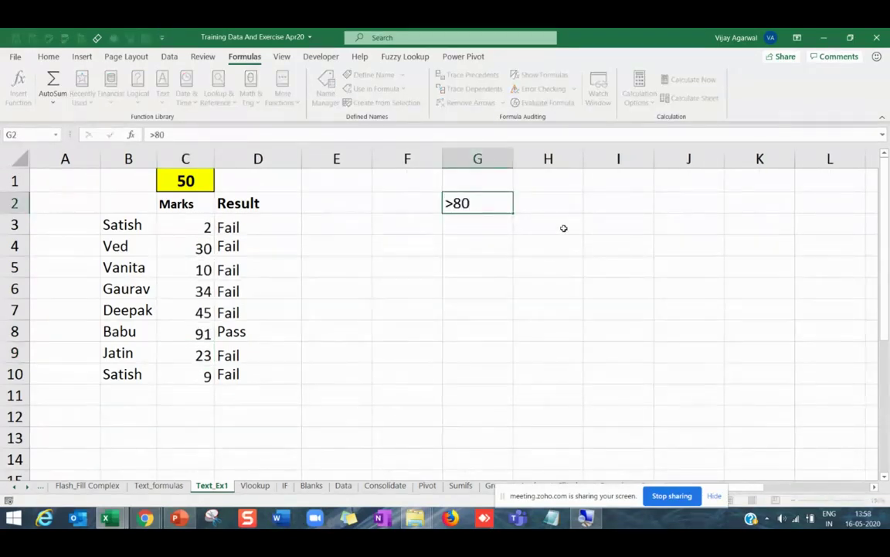
{"action": "key", "text": "Tab"}
{"action": "type", "text": "Exce"}
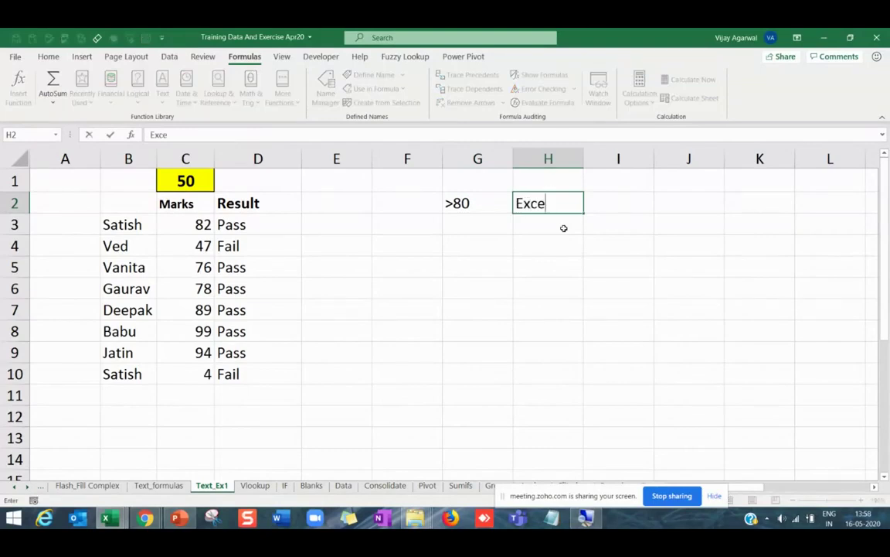
{"action": "type", "text": "llent"}
{"action": "key", "text": "Return"}
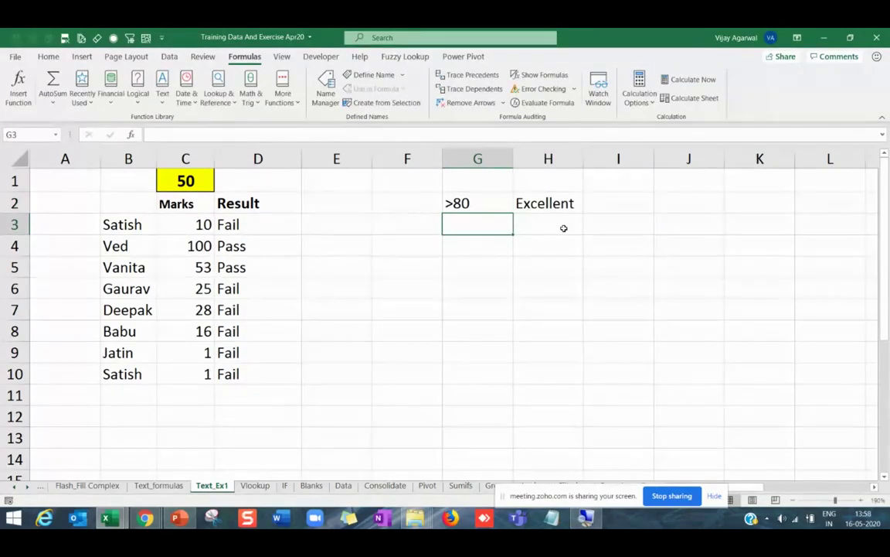
{"action": "type", "text": "60-"}
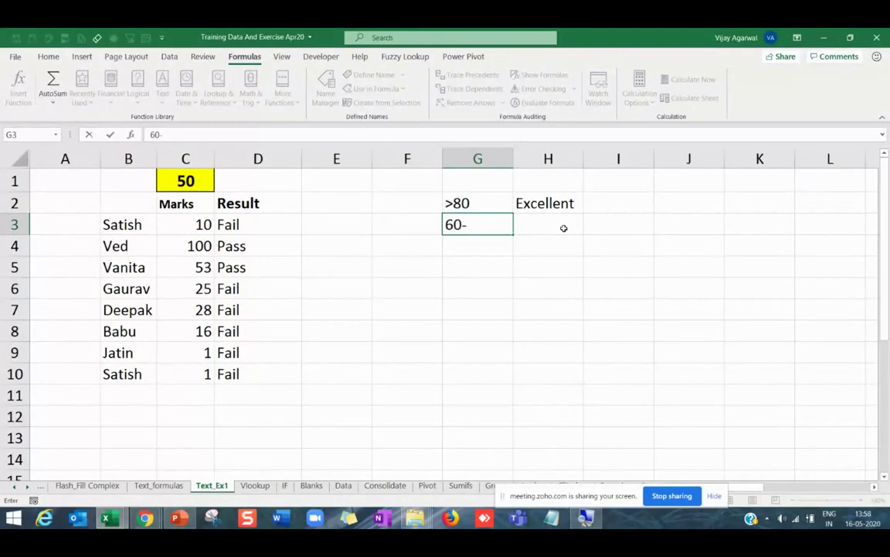
{"action": "type", "text": "60"}
{"action": "key", "text": "Tab"}
{"action": "type", "text": "V "}
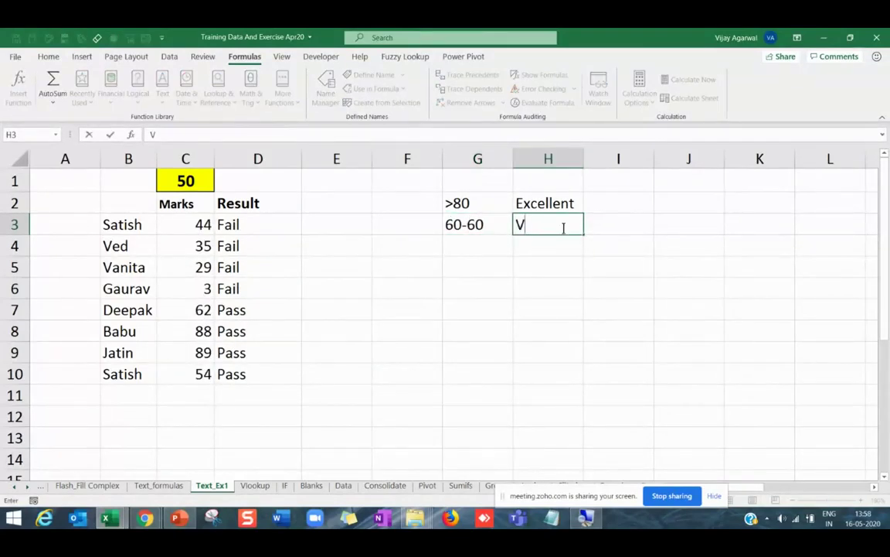
{"action": "type", "text": "Good"}
{"action": "key", "text": "Return"}
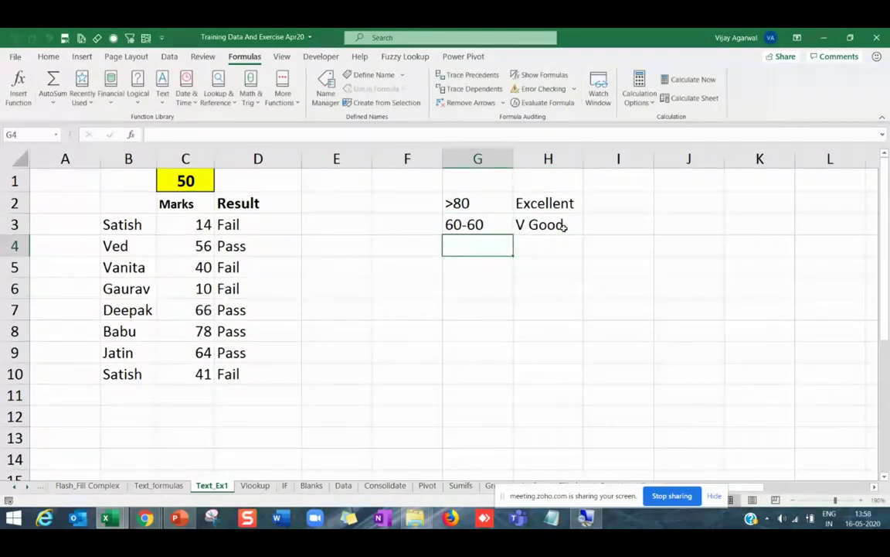
Add 30-60 Fair and 0-30 Poor in G4:H5.
{"action": "type", "text": "30-60"}
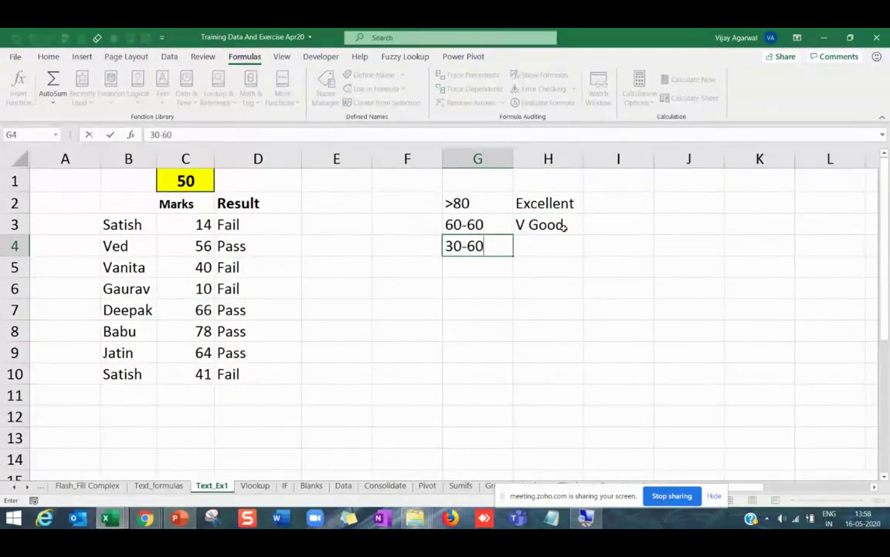
{"action": "key", "text": "Tab"}
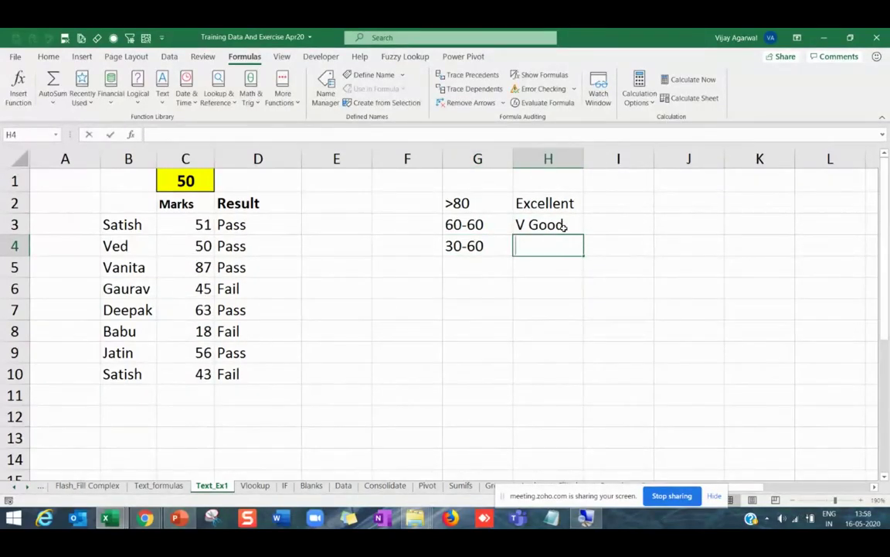
{"action": "type", "text": "Fair"}
{"action": "key", "text": "Return"}
{"action": "key", "text": "Right"}
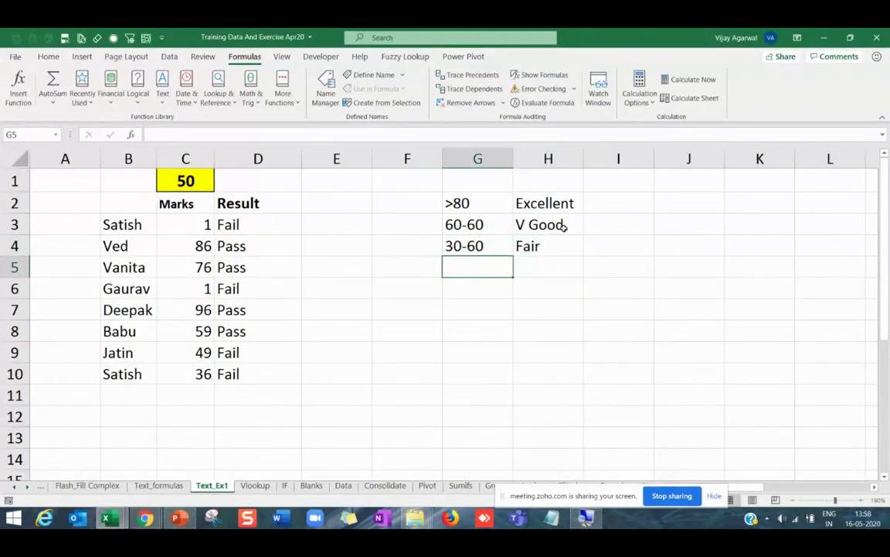
{"action": "type", "text": "0-30"}
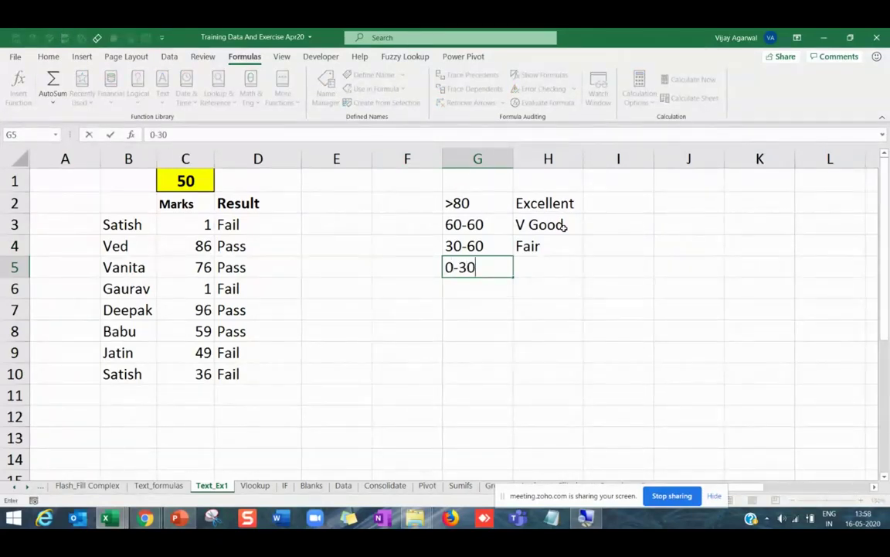
{"action": "key", "text": "Tab"}
{"action": "type", "text": "P"}
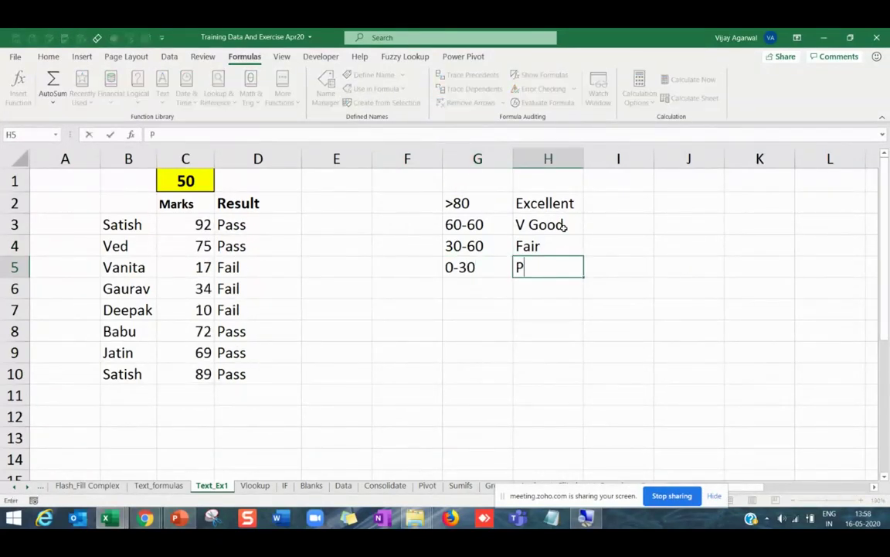
{"action": "type", "text": "oor"}
{"action": "key", "text": "Return"}
Review the grade list in G2:H5 and the Pass/Fail formula in D3.
{"action": "left_click_drag", "start_coordinate": [543, 202], "coordinate": [536, 264]}
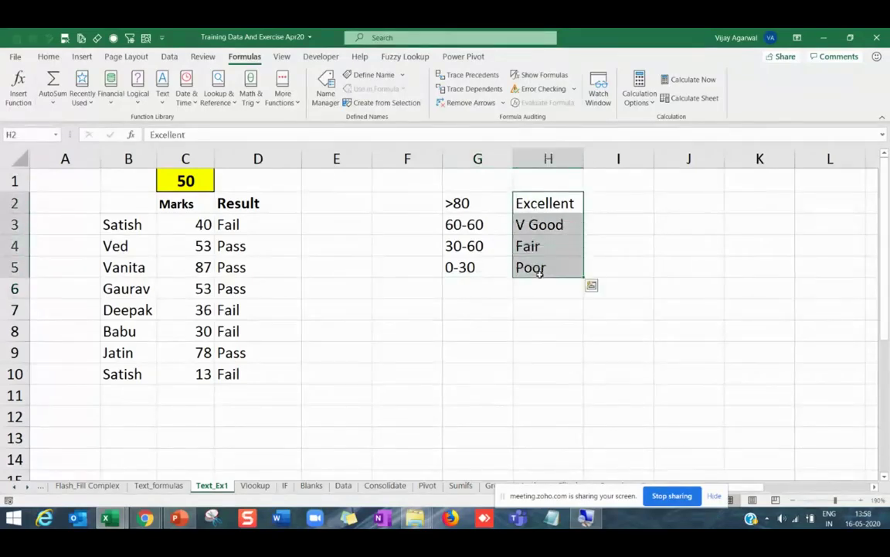
{"action": "left_click_drag", "start_coordinate": [462, 203], "coordinate": [475, 272]}
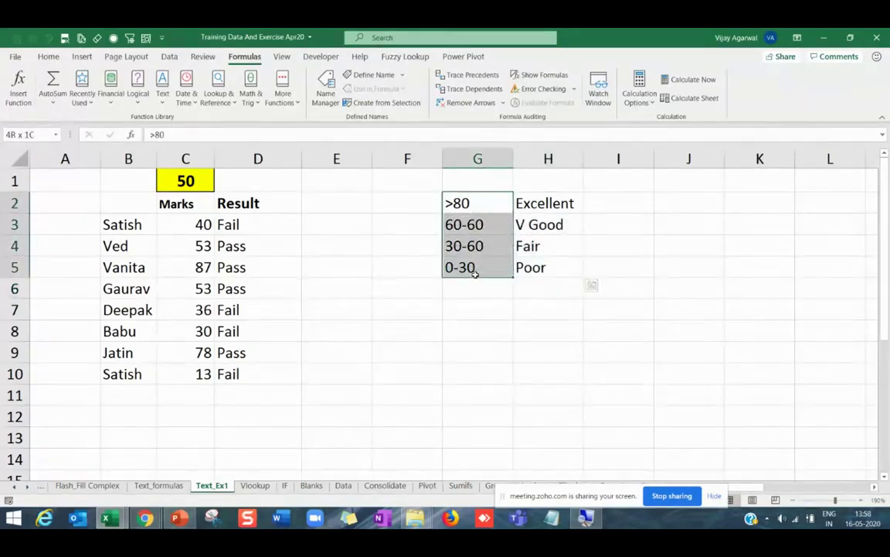
{"action": "left_click", "coordinate": [501, 327]}
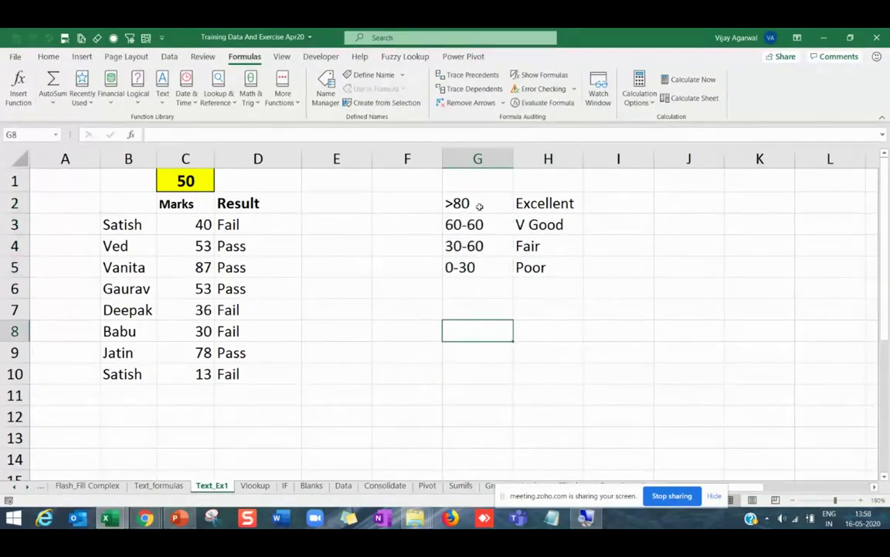
{"action": "left_click_drag", "start_coordinate": [480, 203], "coordinate": [512, 274]}
{"action": "left_click", "coordinate": [585, 245]}
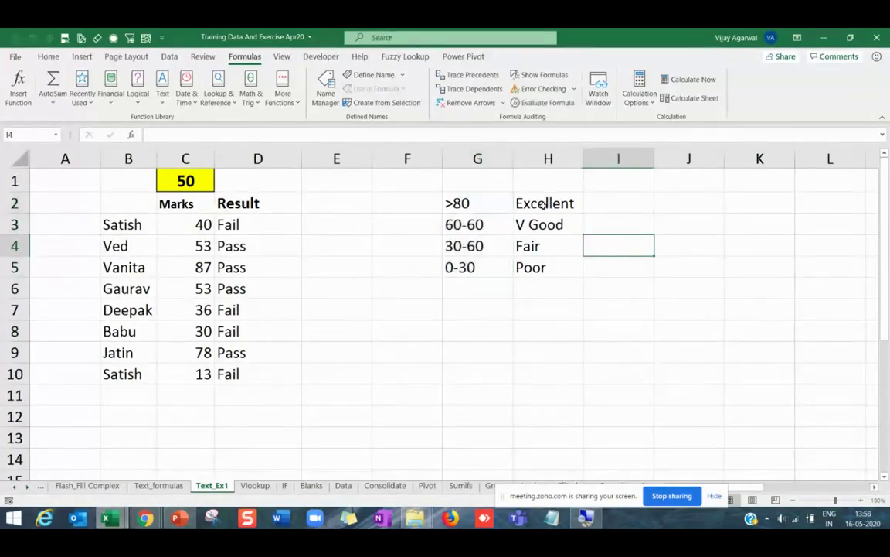
{"action": "left_click_drag", "start_coordinate": [542, 202], "coordinate": [541, 267]}
{"action": "left_click", "coordinate": [504, 246]}
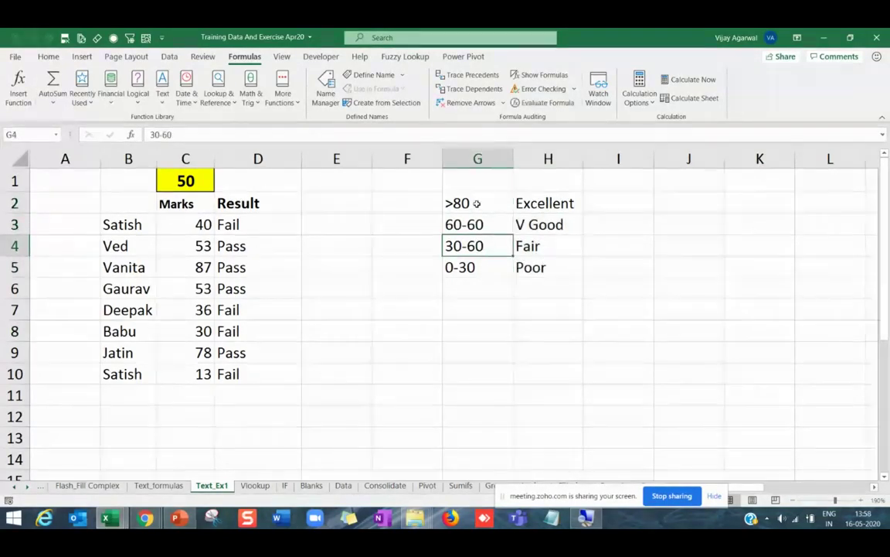
{"action": "left_click_drag", "start_coordinate": [475, 203], "coordinate": [538, 257]}
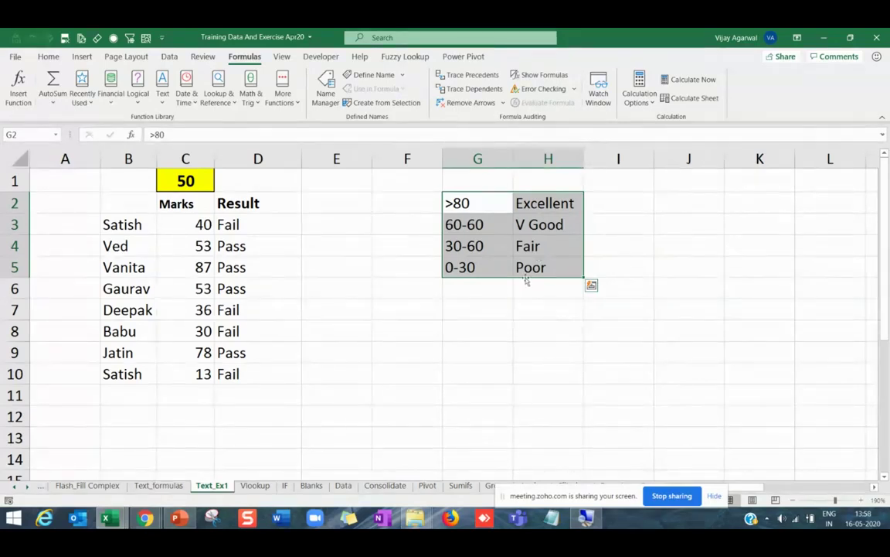
{"action": "left_click", "coordinate": [469, 291]}
{"action": "left_click", "coordinate": [267, 230]}
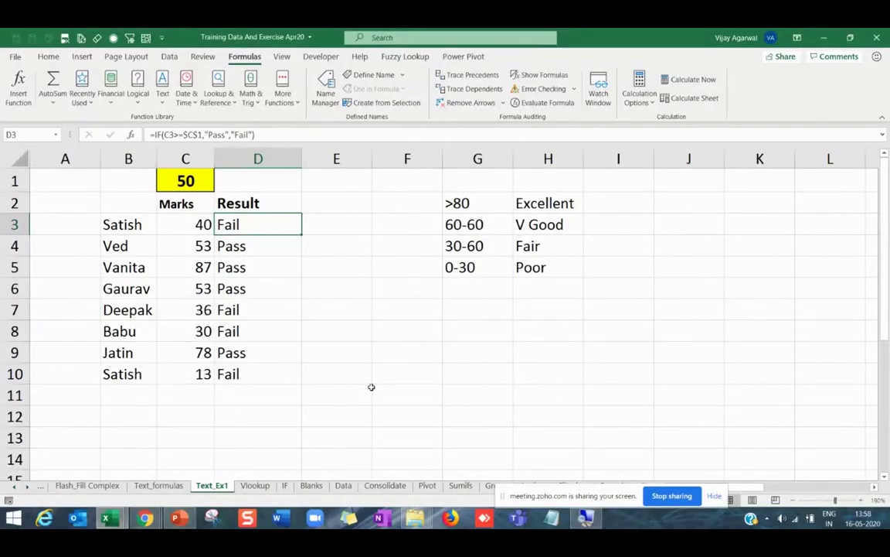
{"action": "left_click", "coordinate": [284, 485]}
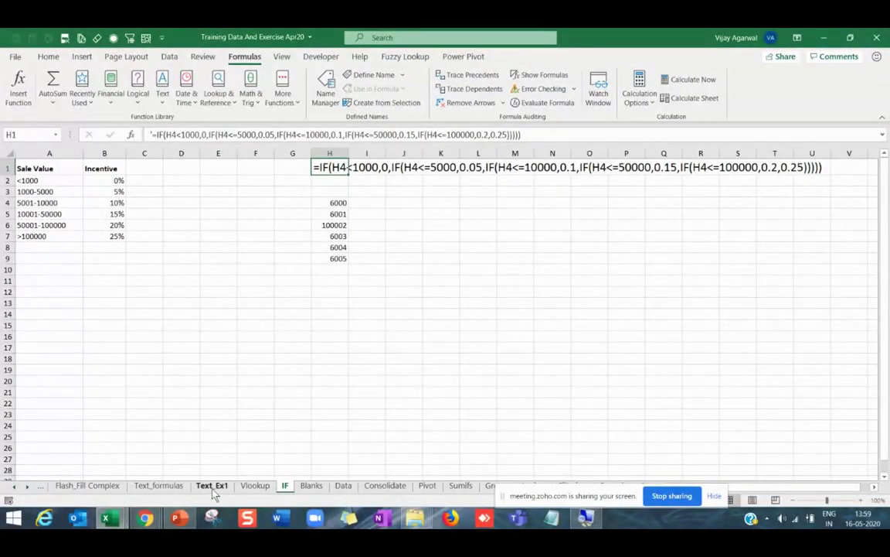
{"action": "left_click", "coordinate": [212, 485]}
Change the band label in G3 from 60-60 to 60-80.
{"action": "scroll", "coordinate": [319, 403], "scroll_direction": "up", "scroll_amount": 1}
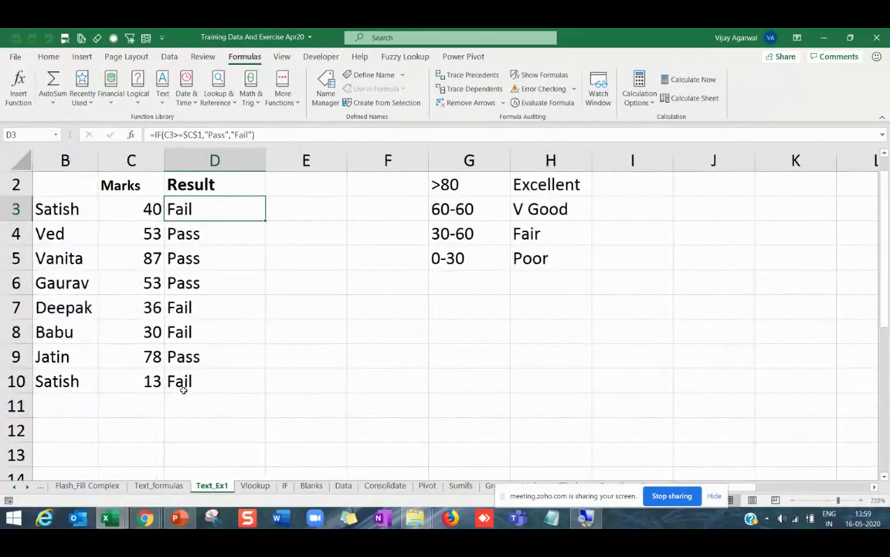
{"action": "left_click", "coordinate": [184, 389]}
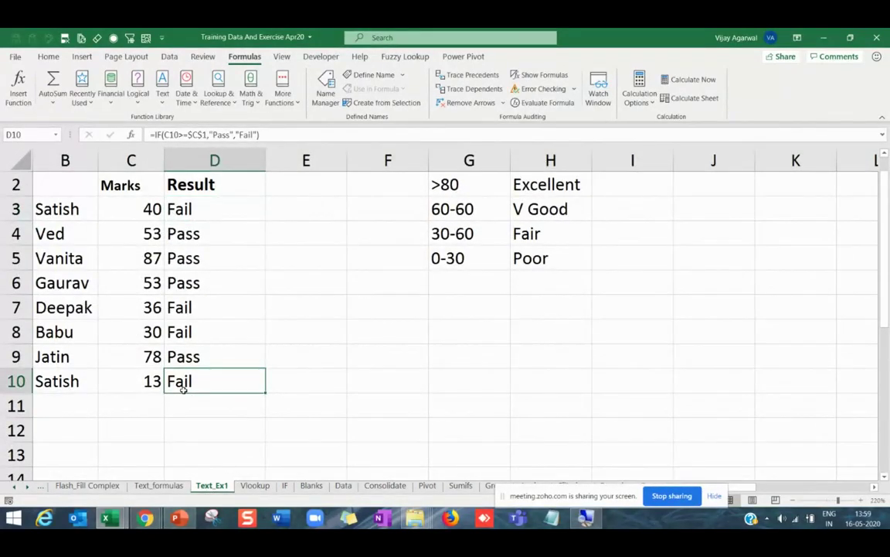
{"action": "key", "text": "ctrl+Home"}
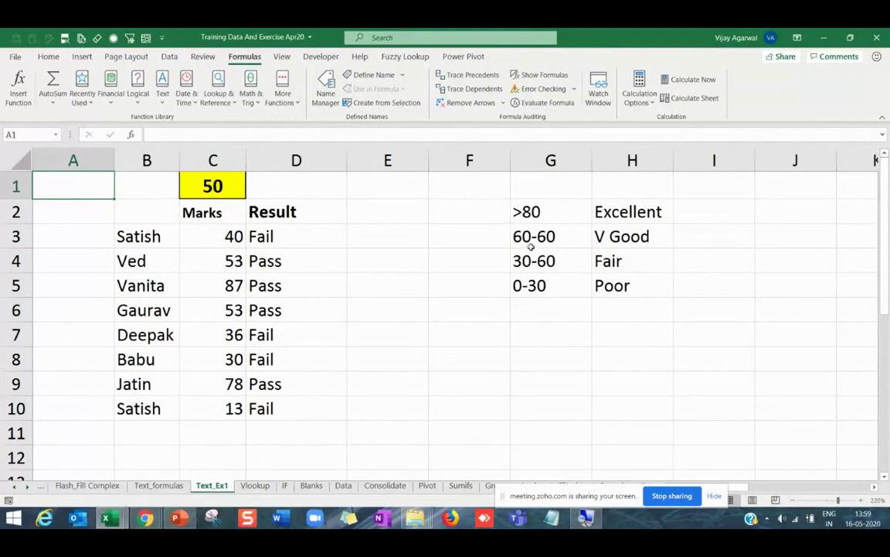
{"action": "double_click", "coordinate": [539, 238]}
{"action": "type", "text": "8"}
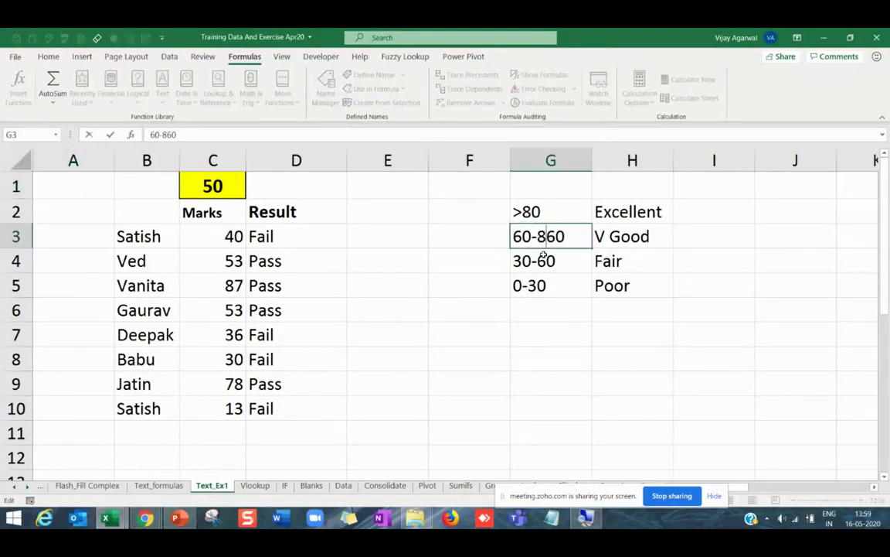
{"action": "key", "text": "Delete"}
{"action": "key", "text": "Return"}
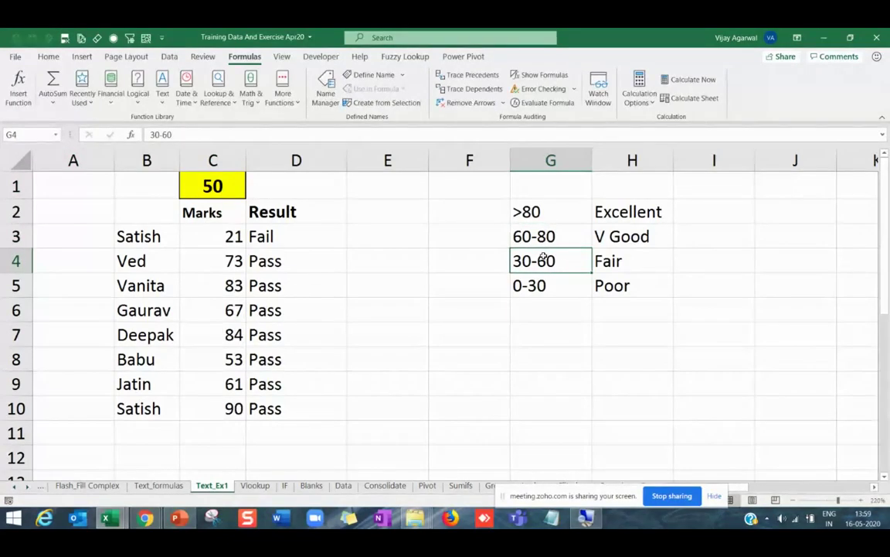
Move the Fair and Poor bands down one row and enter 60-75 in the freed G4.
{"action": "left_click_drag", "start_coordinate": [582, 260], "coordinate": [598, 286]}
{"action": "key", "text": "ctrl+x"}
{"action": "left_click", "coordinate": [558, 284]}
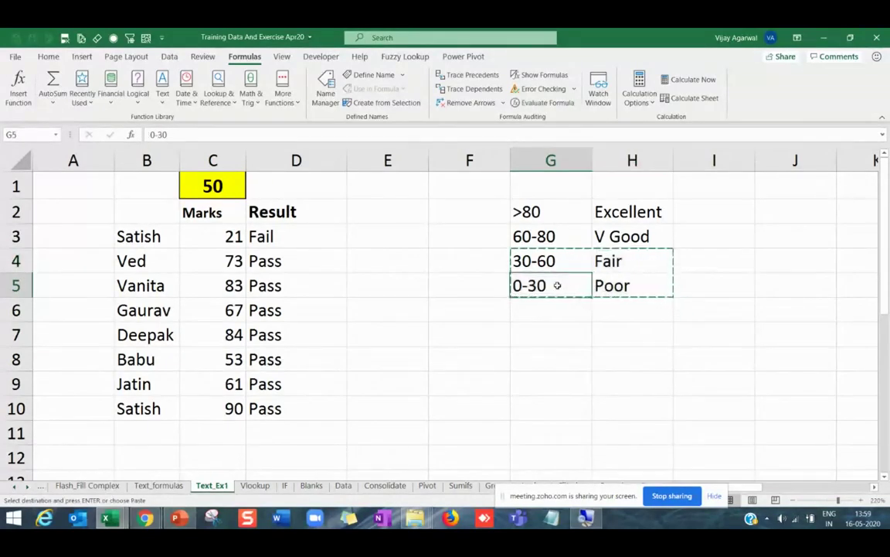
{"action": "key", "text": "ctrl+v"}
{"action": "left_click", "coordinate": [554, 261]}
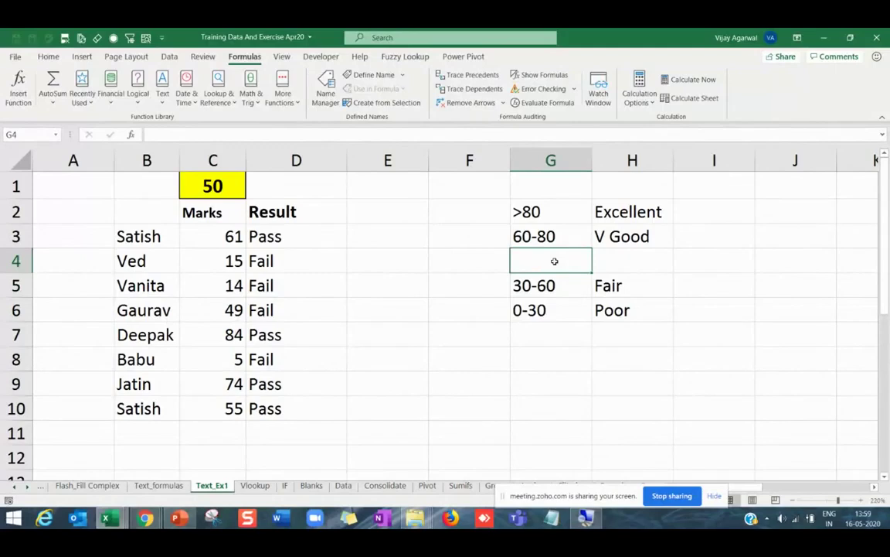
{"action": "type", "text": "6"}
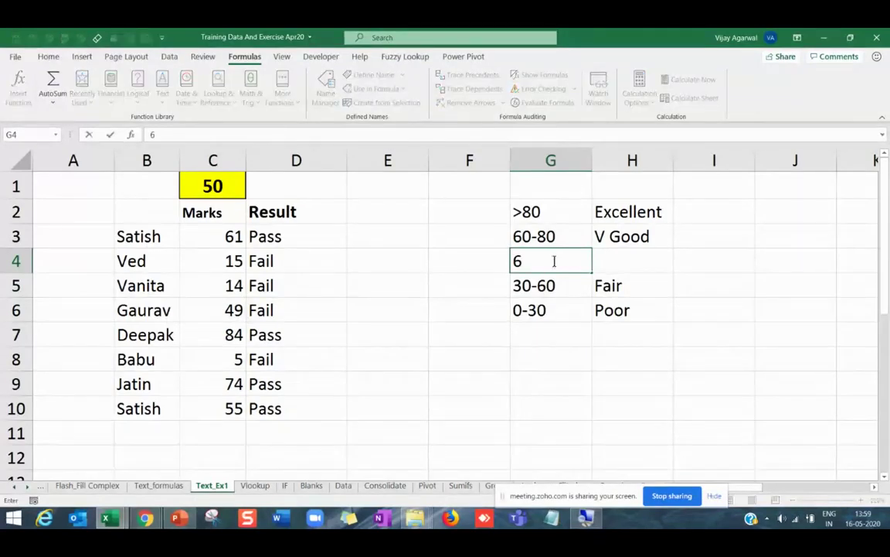
{"action": "type", "text": "0-75"}
{"action": "key", "text": "Return"}
Enter Good as the grade for the 60-75 band in H4.
{"action": "key", "text": "Up"}
{"action": "key", "text": "Right"}
{"action": "type", "text": "V"}
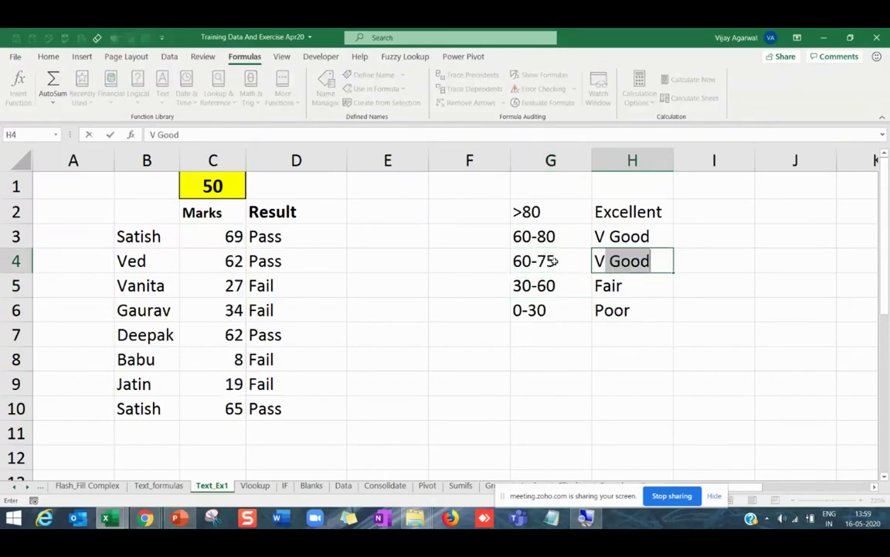
{"action": "key", "text": "BackSpace"}
{"action": "key", "text": "BackSpace"}
{"action": "type", "text": "Good"}
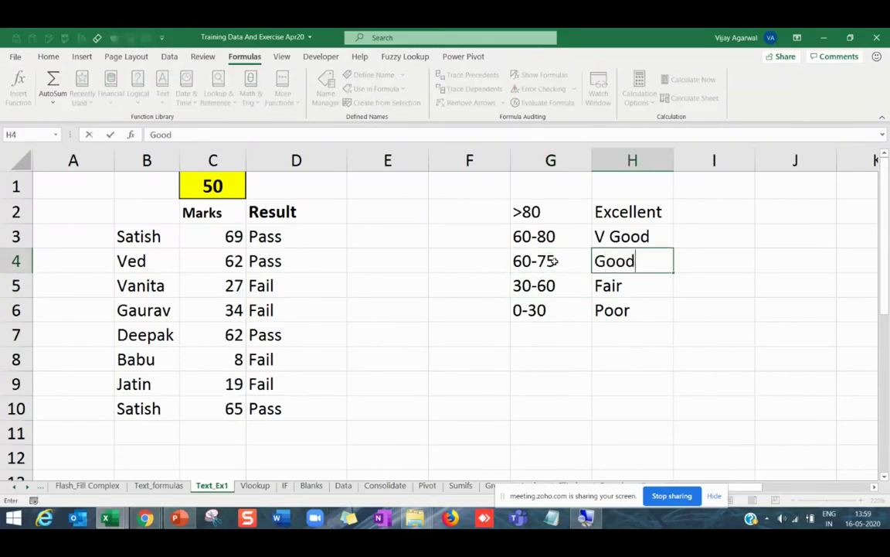
{"action": "key", "text": "Return"}
Change the G3 band label from 60-80 to 75-80.
{"action": "left_click", "coordinate": [513, 236]}
{"action": "double_click", "coordinate": [513, 236]}
{"action": "left_click_drag", "start_coordinate": [512, 236], "coordinate": [531, 236]}
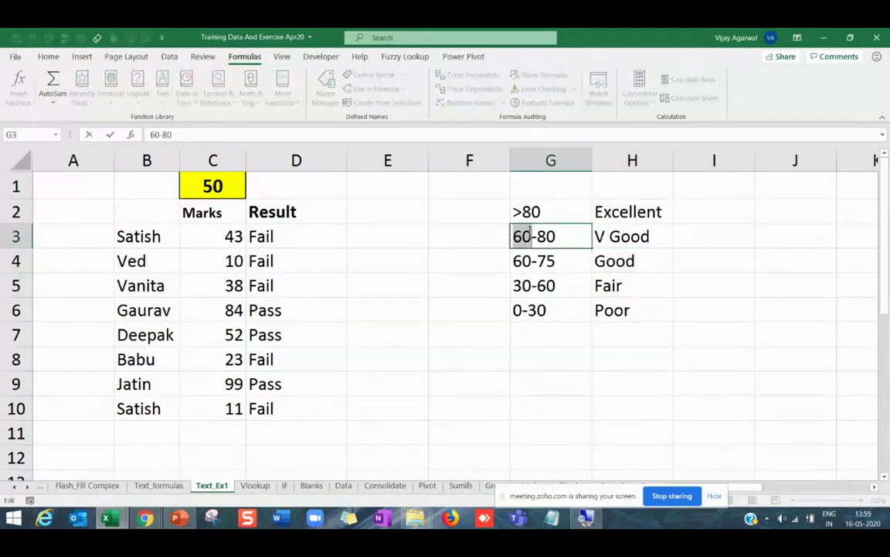
{"action": "type", "text": "75"}
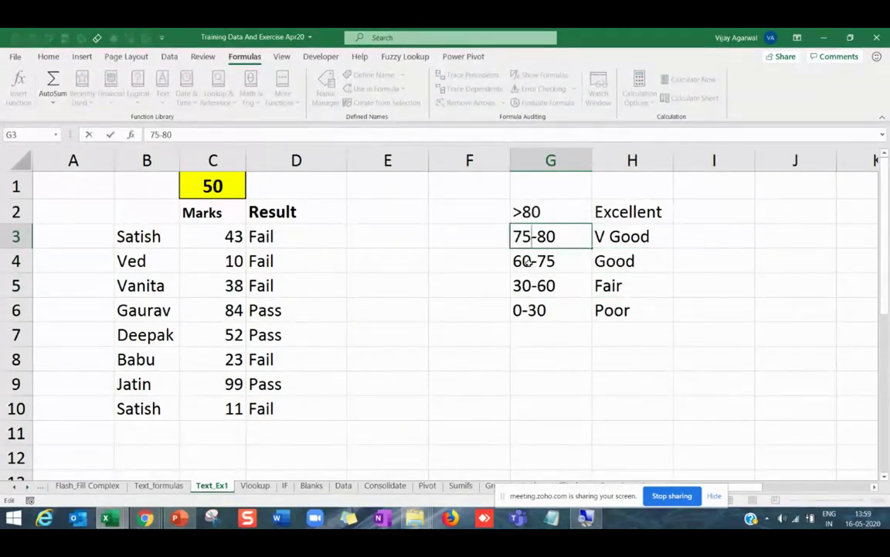
{"action": "key", "text": "Return"}
{"action": "left_click_drag", "start_coordinate": [560, 212], "coordinate": [630, 304]}
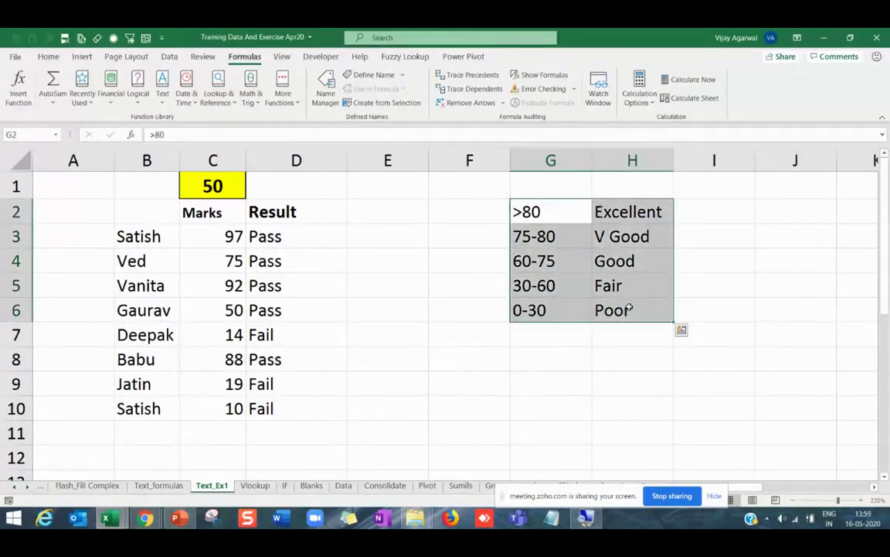
Browse the Formulas Logical functions list, which includes IFS, without inserting anything.
{"action": "left_click", "coordinate": [596, 369]}
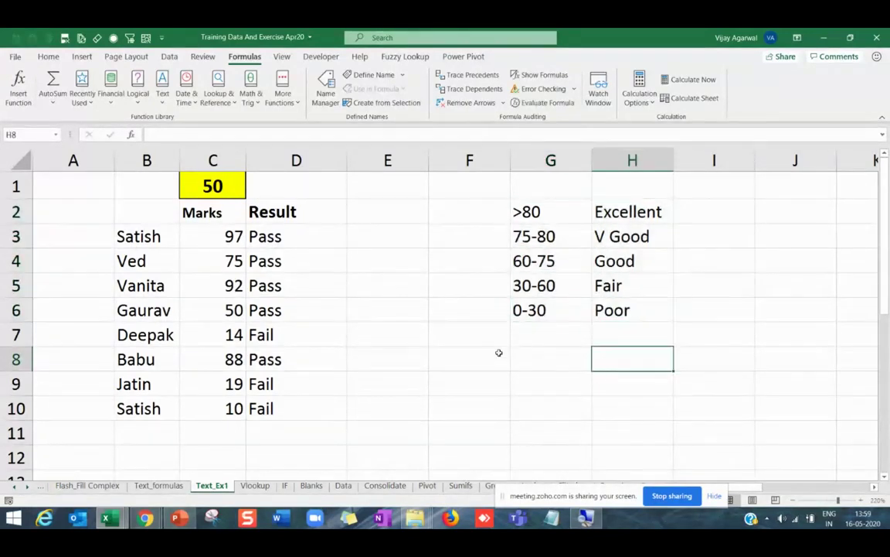
{"action": "left_click", "coordinate": [138, 91]}
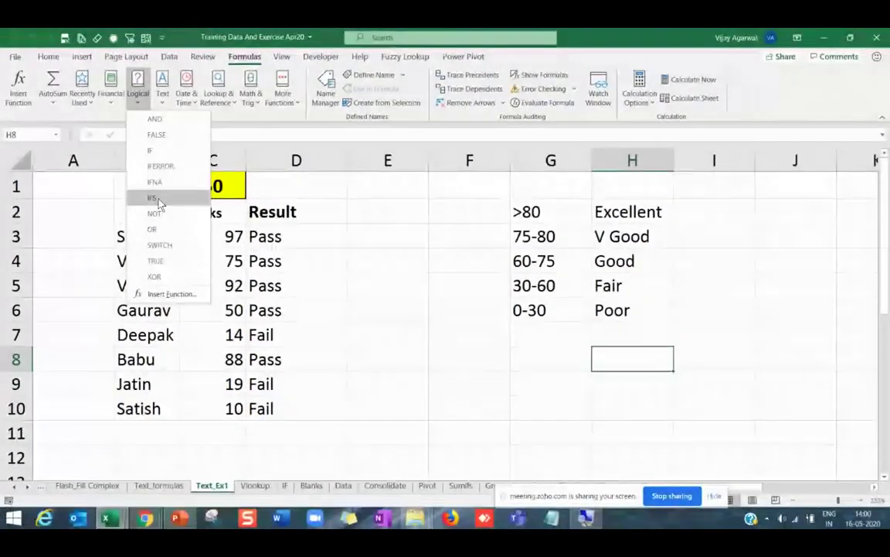
{"action": "left_click", "coordinate": [244, 213]}
Clear the Pass/Fail results in D3:D10 and enter the 80 threshold in F2.
{"action": "left_click_drag", "start_coordinate": [268, 235], "coordinate": [293, 396]}
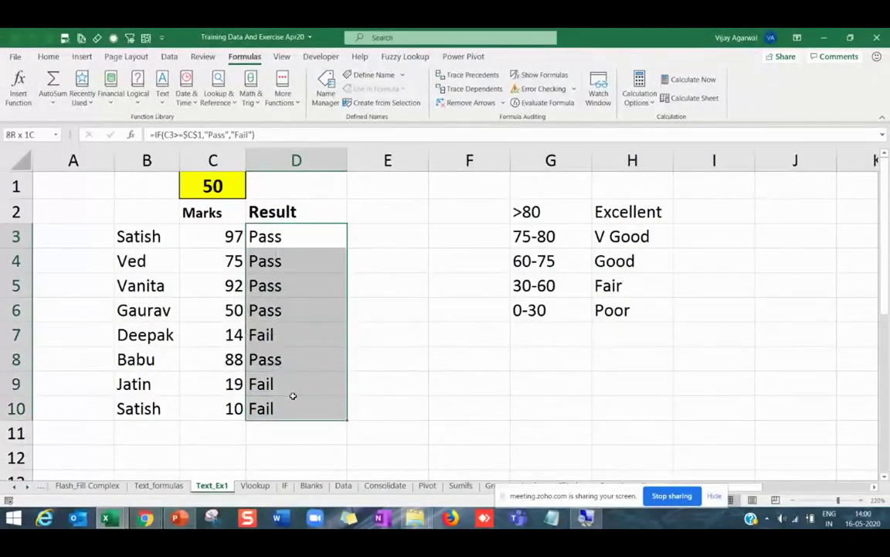
{"action": "key", "text": "Delete"}
{"action": "left_click", "coordinate": [309, 310]}
{"action": "left_click", "coordinate": [322, 242]}
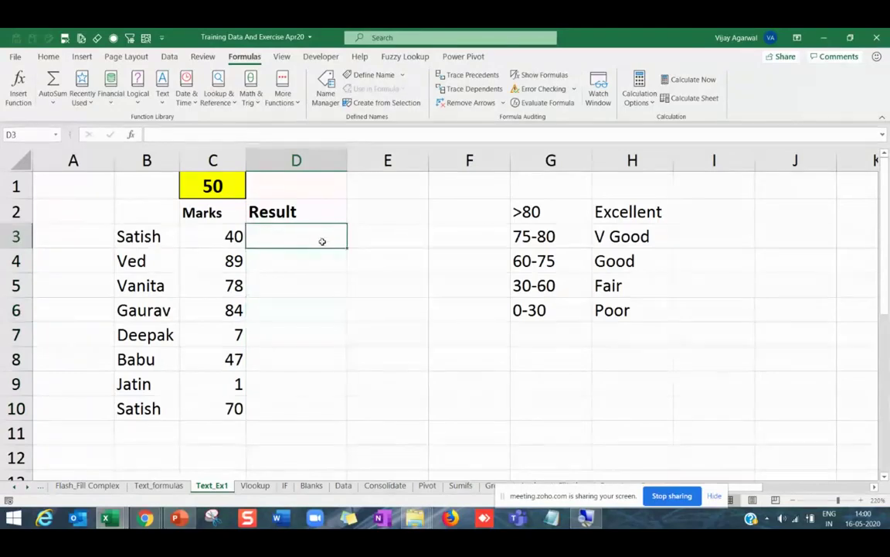
{"action": "left_click", "coordinate": [464, 212]}
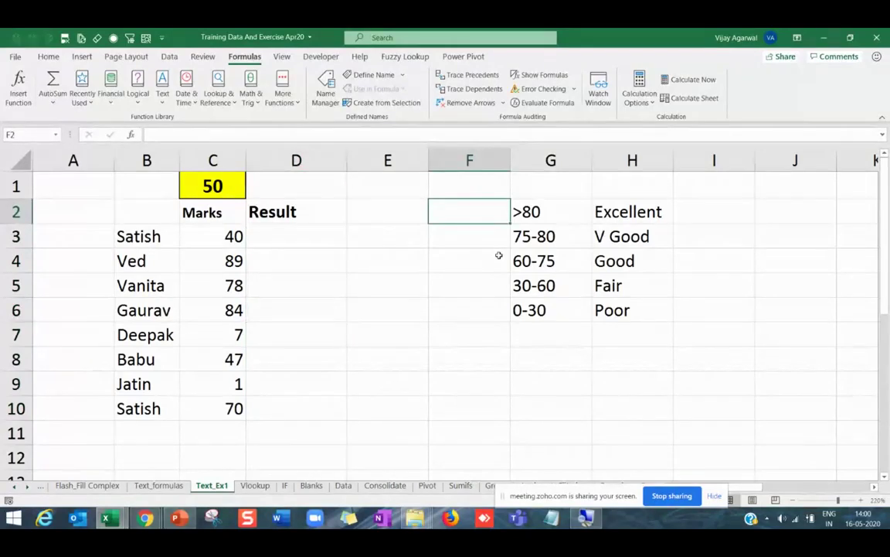
{"action": "type", "text": "80"}
{"action": "key", "text": "Return"}
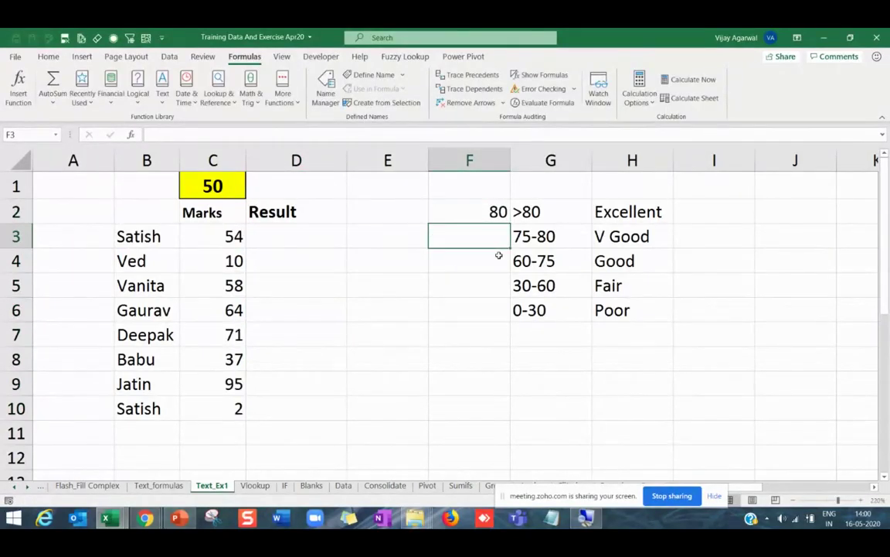
Delete the 75-80 V Good band, enter thresholds 60, 30, 0 in F3:F5, and start =ifs( in D3.
{"action": "mouse_move", "coordinate": [498, 239]}
{"action": "left_mouse_down"}
{"action": "mouse_move", "coordinate": [674, 239]}
{"action": "mouse_move", "coordinate": [669, 245]}
{"action": "mouse_move", "coordinate": [668, 224]}
{"action": "left_mouse_up"}
{"action": "left_click", "coordinate": [489, 236]}
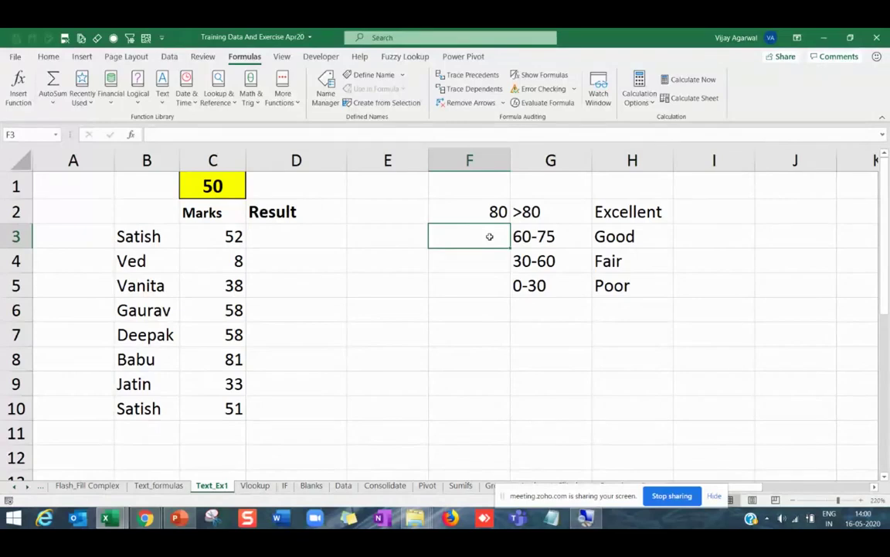
{"action": "type", "text": "60"}
{"action": "key", "text": "Return"}
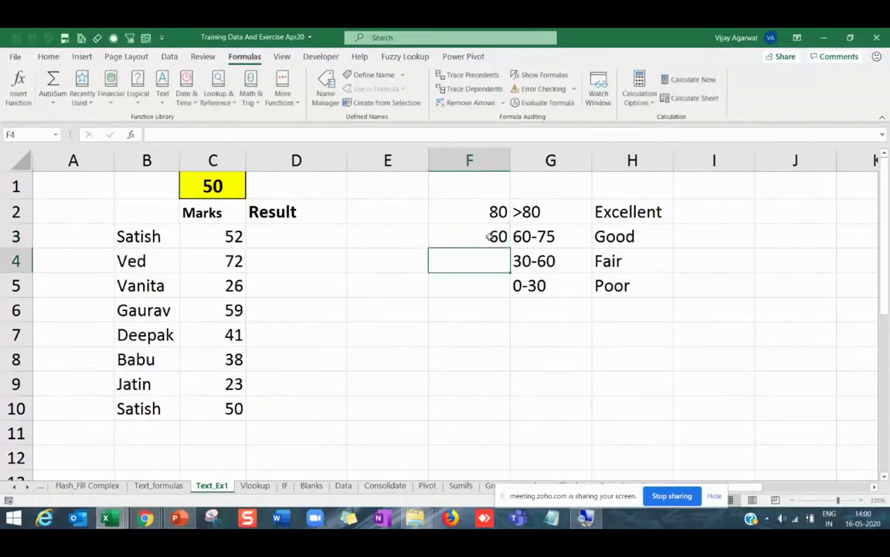
{"action": "type", "text": "30"}
{"action": "key", "text": "Return"}
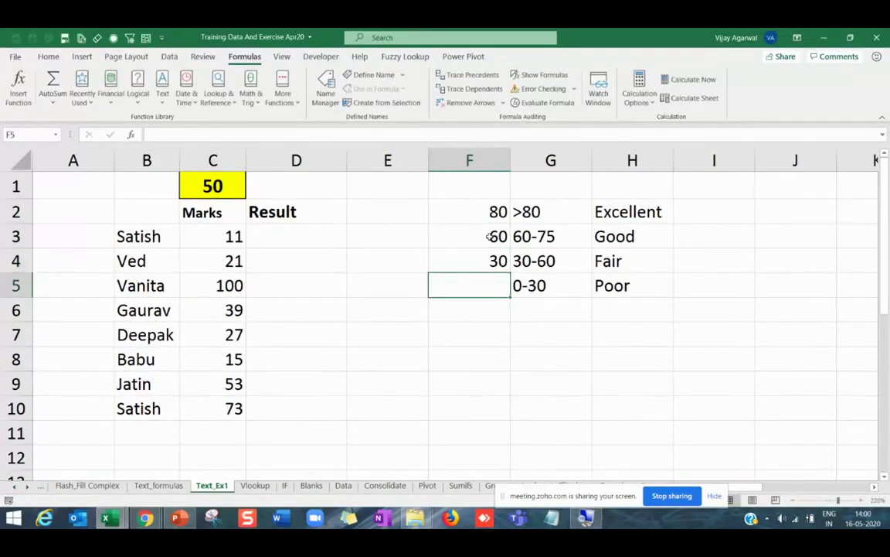
{"action": "type", "text": "0"}
{"action": "key", "text": "Return"}
{"action": "left_click", "coordinate": [320, 234]}
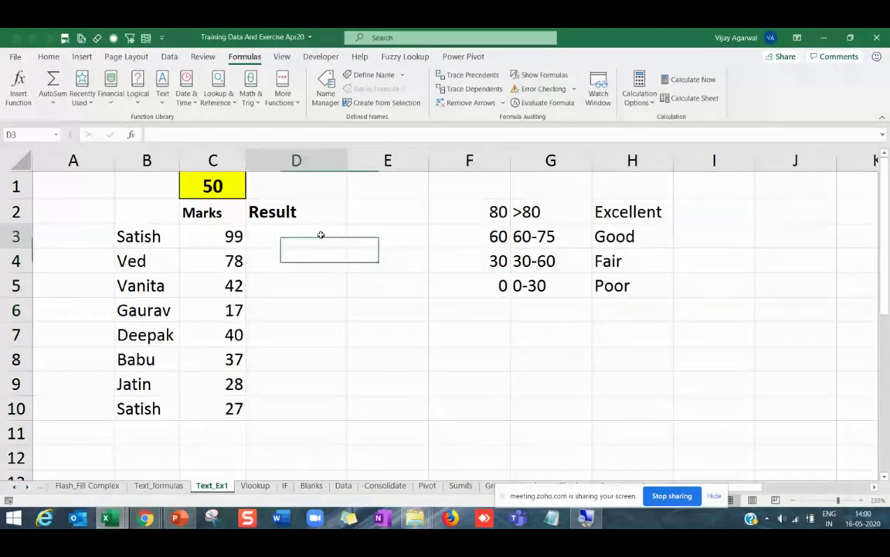
{"action": "type", "text": "=ifs("}
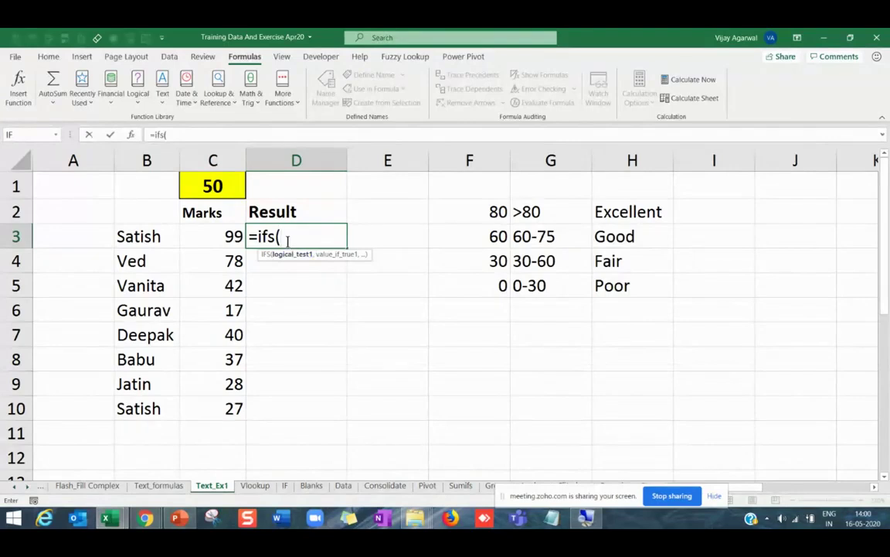
Build the first IFS condition C3>$F$2 returning Excellent from H2.
{"action": "left_click", "coordinate": [215, 234]}
{"action": "type", "text": ">"}
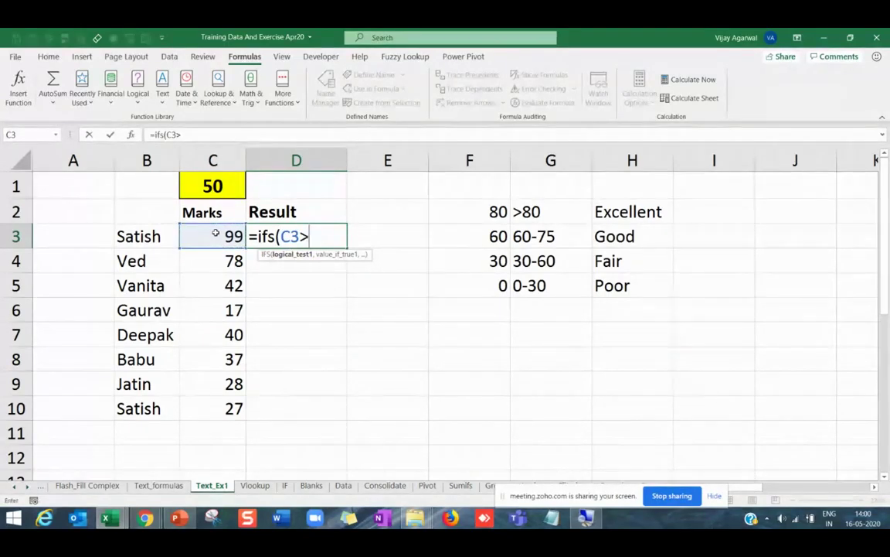
{"action": "left_click", "coordinate": [492, 213]}
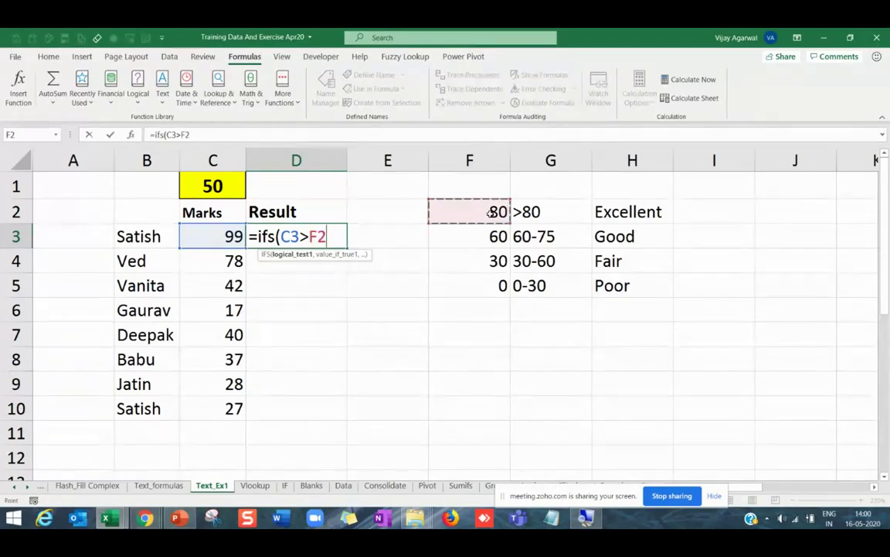
{"action": "key", "text": "F4"}
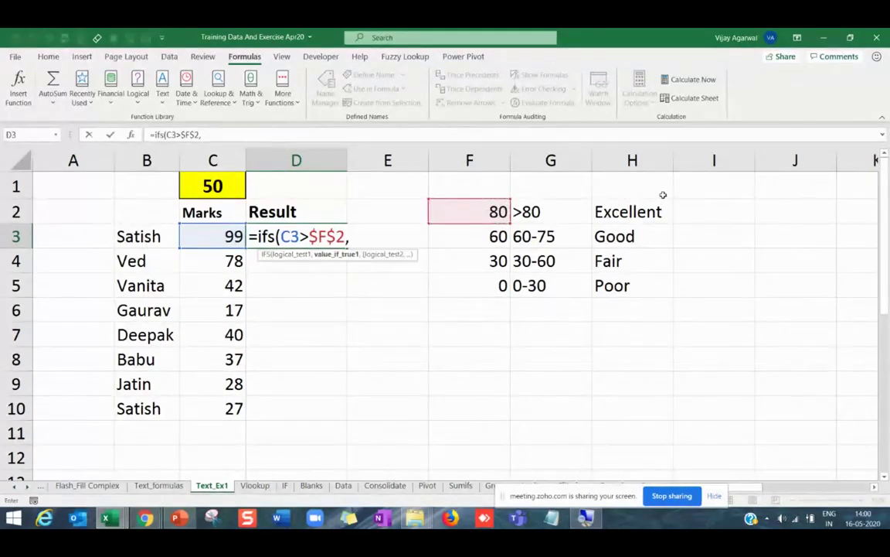
{"action": "left_click", "coordinate": [645, 212]}
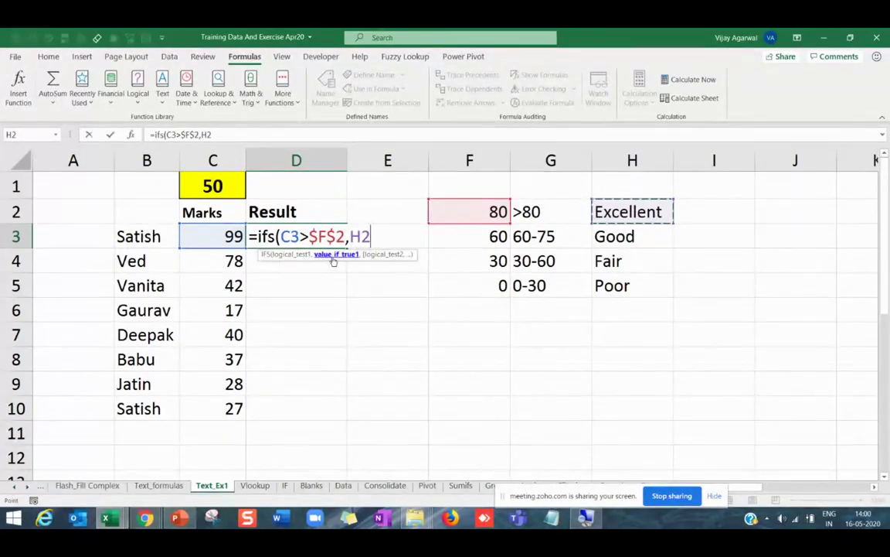
{"action": "type", "text": ","}
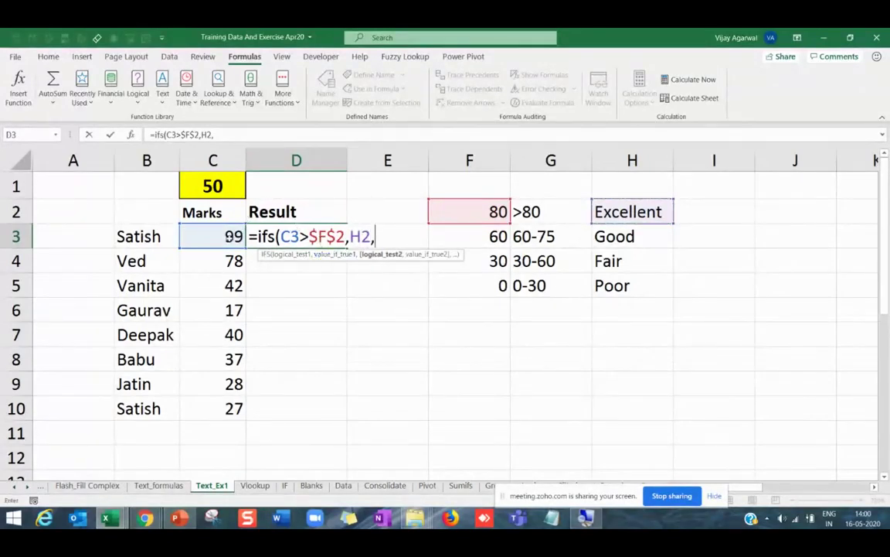
Add the second condition C3>$F$3 returning Good from H3, then make that C3 absolute.
{"action": "left_click", "coordinate": [229, 237]}
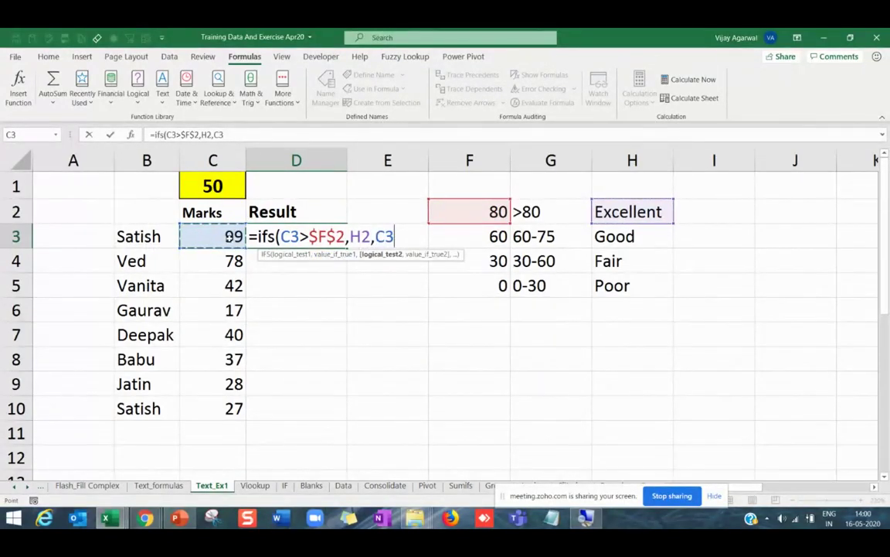
{"action": "type", "text": ">"}
{"action": "left_click", "coordinate": [475, 237]}
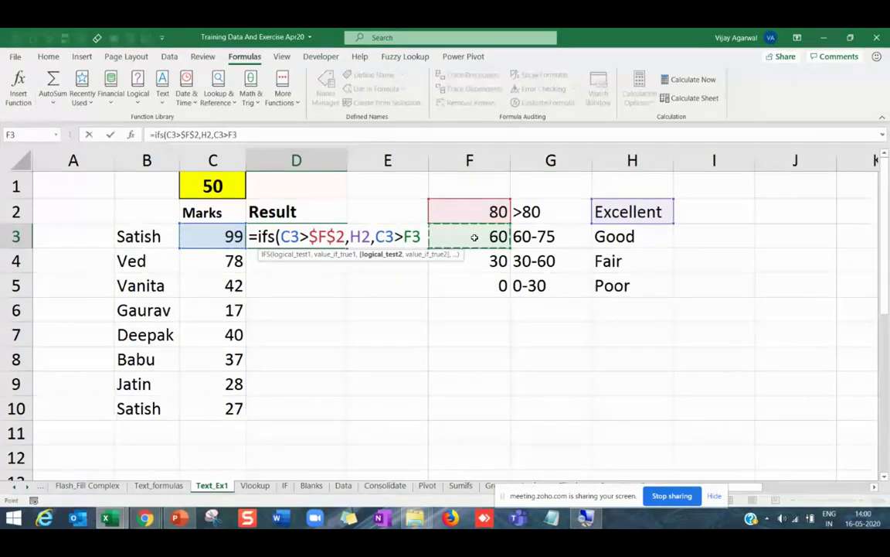
{"action": "key", "text": "F4"}
{"action": "type", "text": ","}
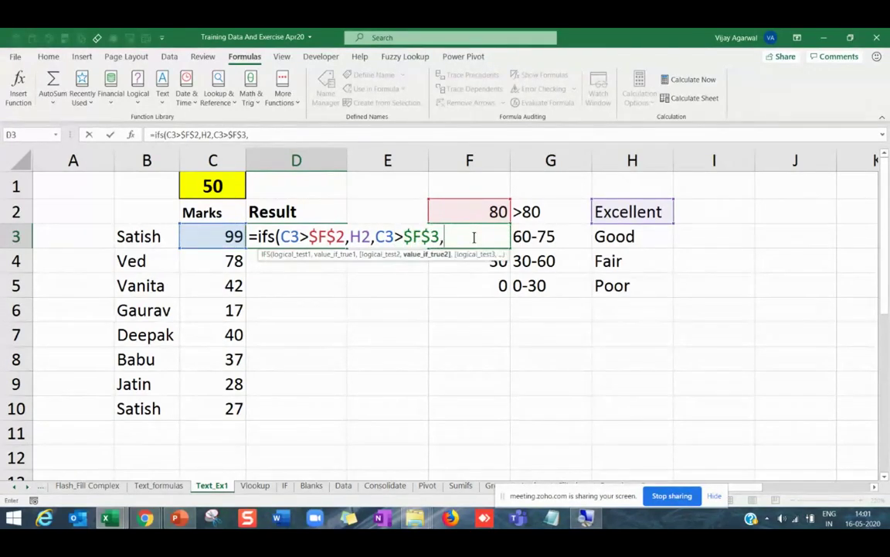
{"action": "left_click", "coordinate": [632, 235]}
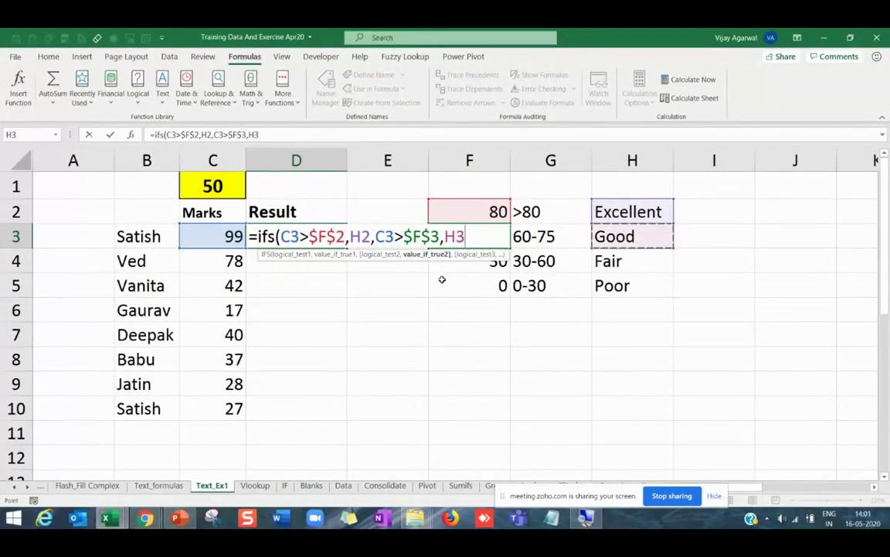
{"action": "type", "text": ","}
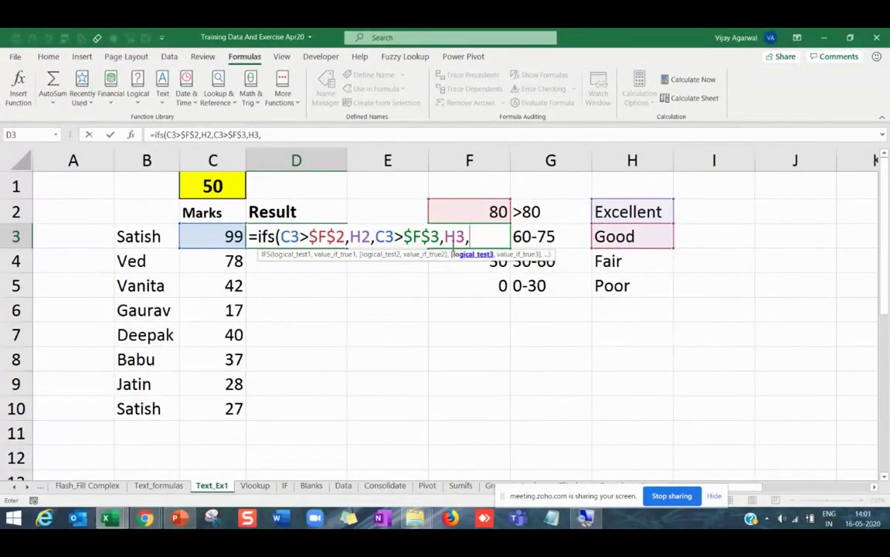
{"action": "left_click", "coordinate": [384, 236]}
{"action": "key", "text": "F4"}
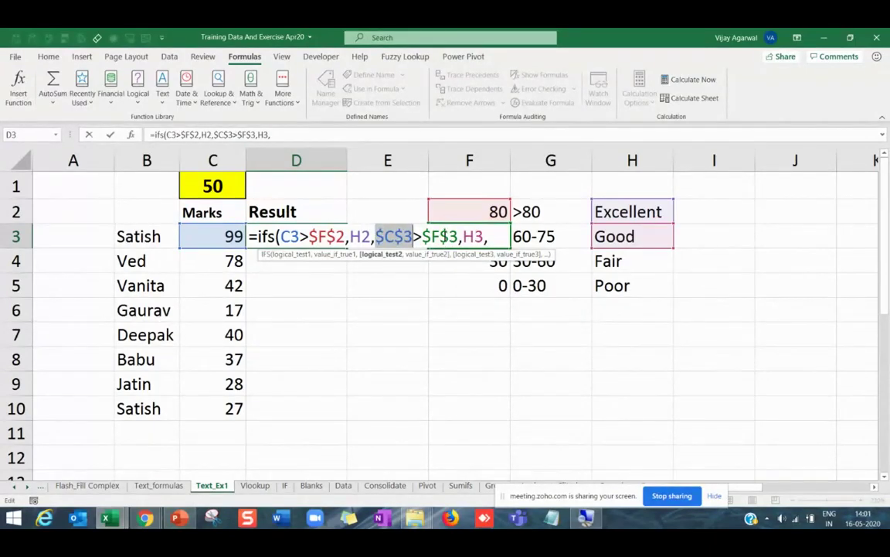
Make the H2 and H3 result references absolute while keeping the second C3 relative.
{"action": "key", "text": "F4"}
{"action": "key", "text": "F4"}
{"action": "key", "text": "F4"}
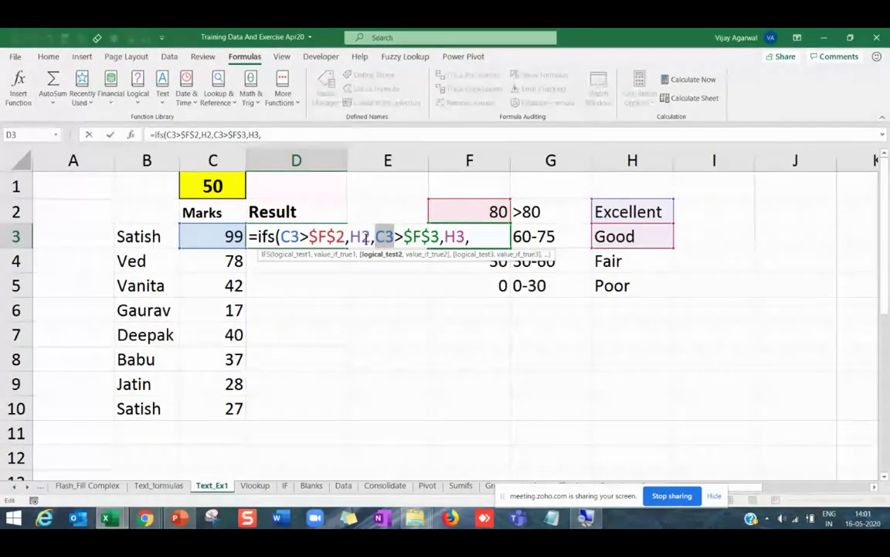
{"action": "left_click", "coordinate": [360, 236]}
{"action": "key", "text": "F4"}
{"action": "left_click", "coordinate": [461, 237]}
{"action": "key", "text": "F4"}
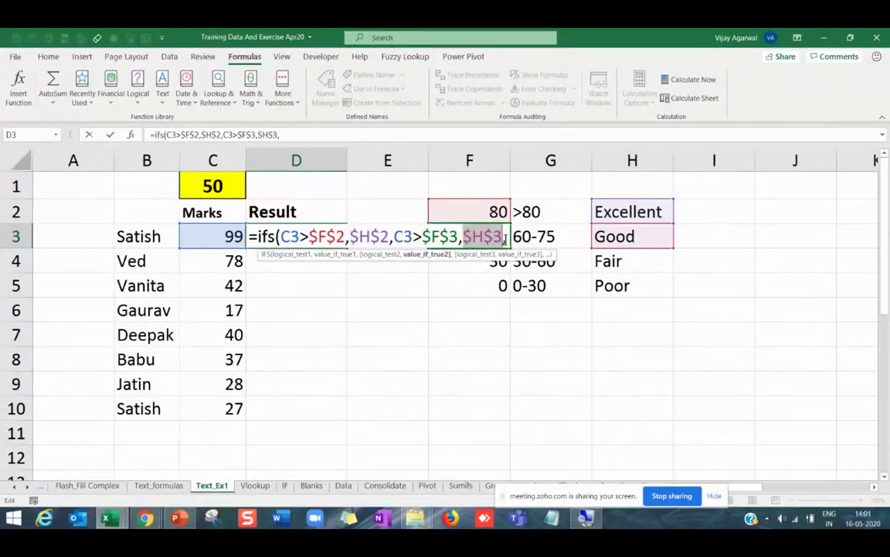
{"action": "left_click", "coordinate": [506, 236]}
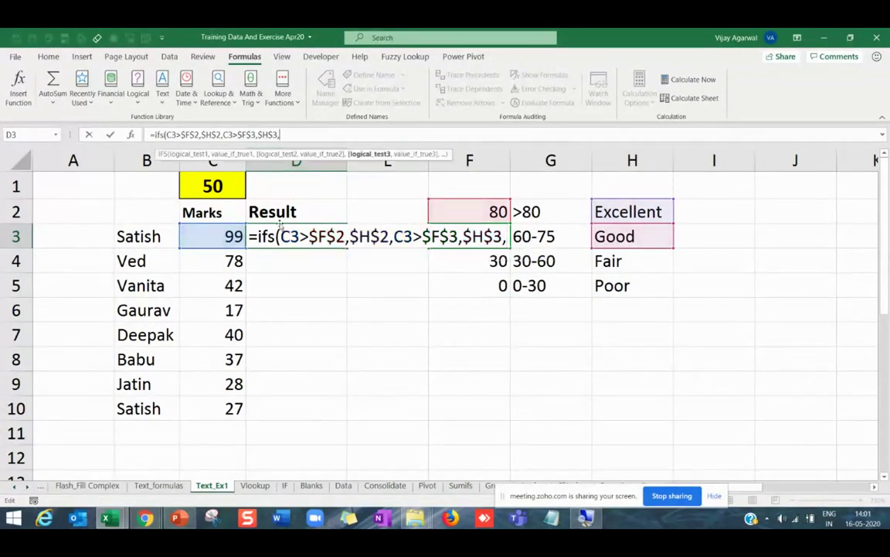
Add the third condition C3>$F$4 returning Fair from $H$4.
{"action": "left_click", "coordinate": [228, 241]}
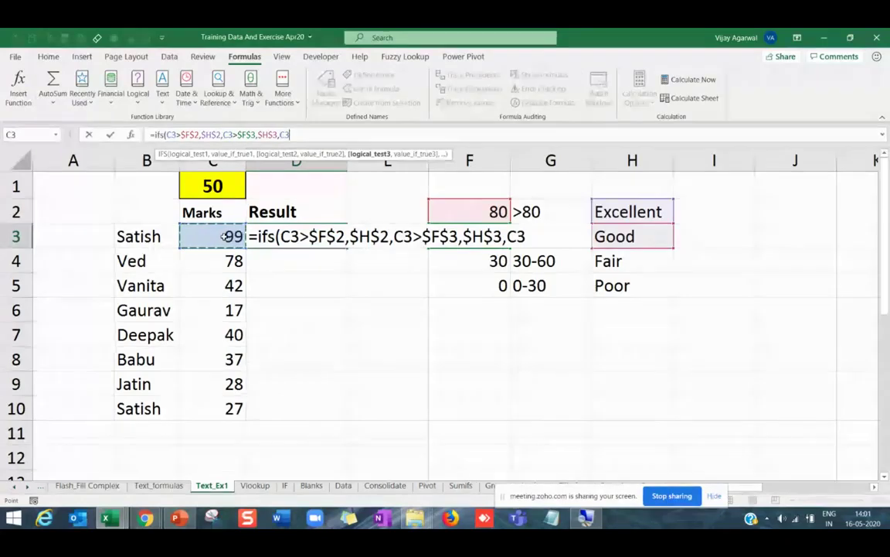
{"action": "type", "text": ">"}
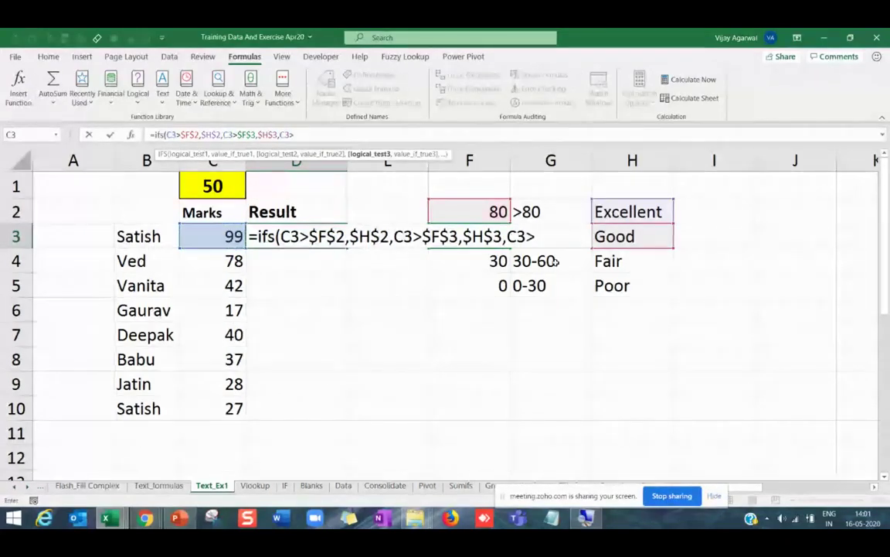
{"action": "left_click", "coordinate": [501, 263]}
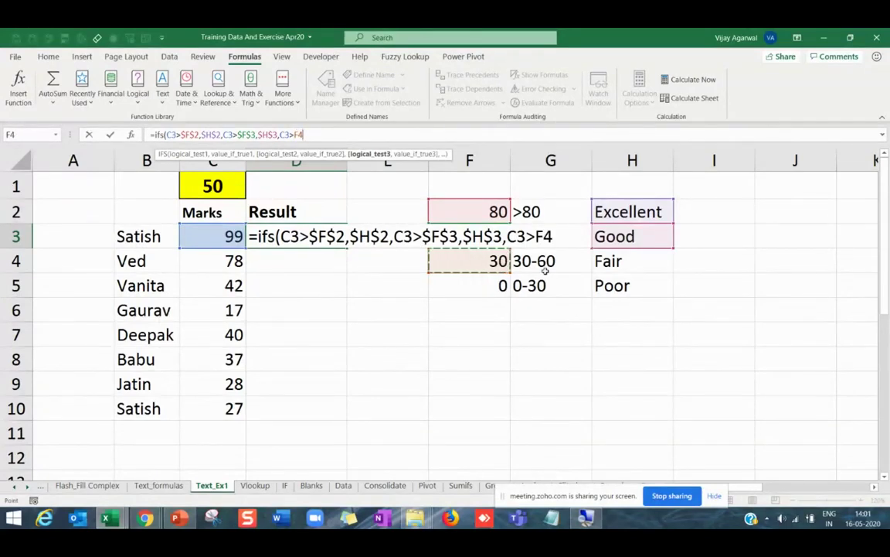
{"action": "key", "text": "F4"}
{"action": "type", "text": ","}
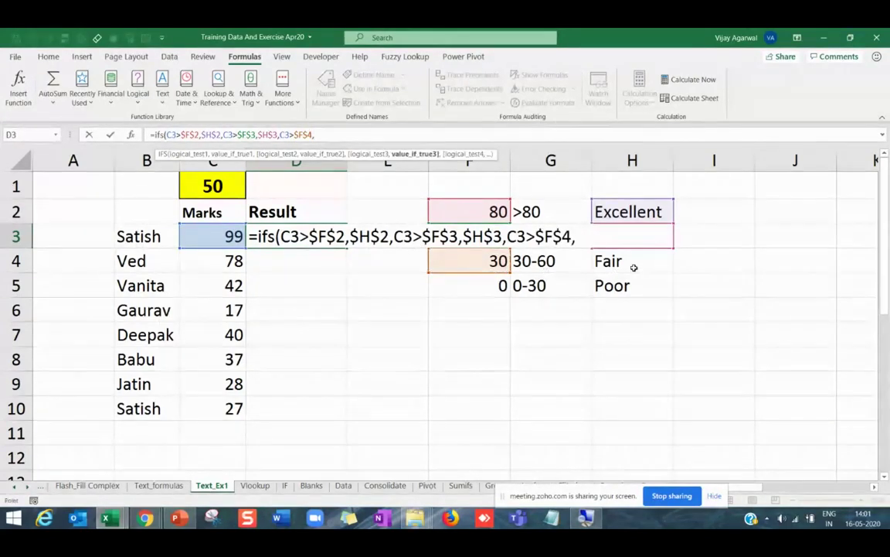
{"action": "left_click", "coordinate": [634, 268]}
{"action": "key", "text": "F4"}
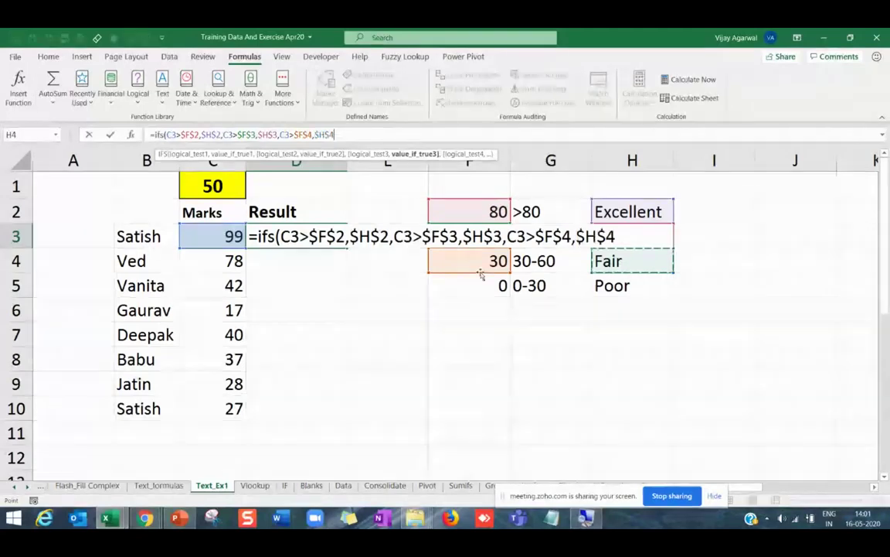
{"action": "type", "text": ","}
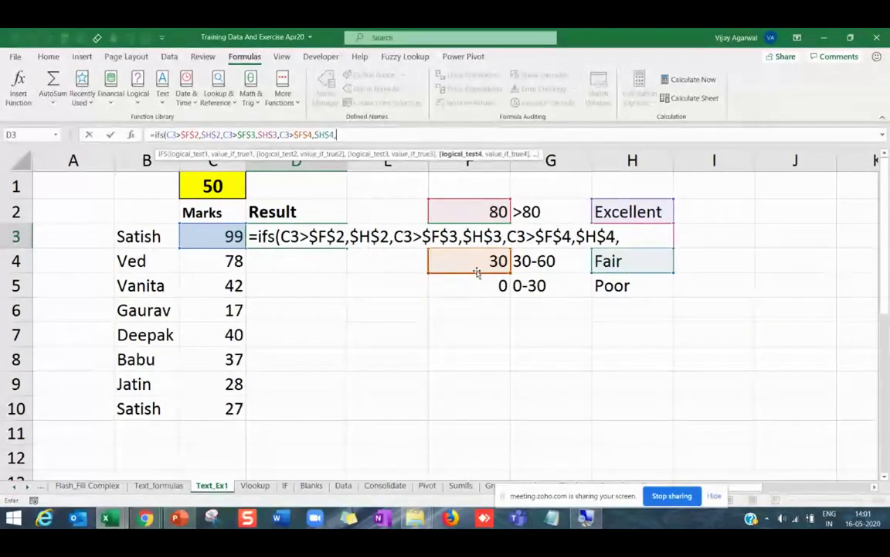
Add the fourth condition C3>$F$5 returning Poor from $H$5 and commit the formula.
{"action": "left_click", "coordinate": [230, 237]}
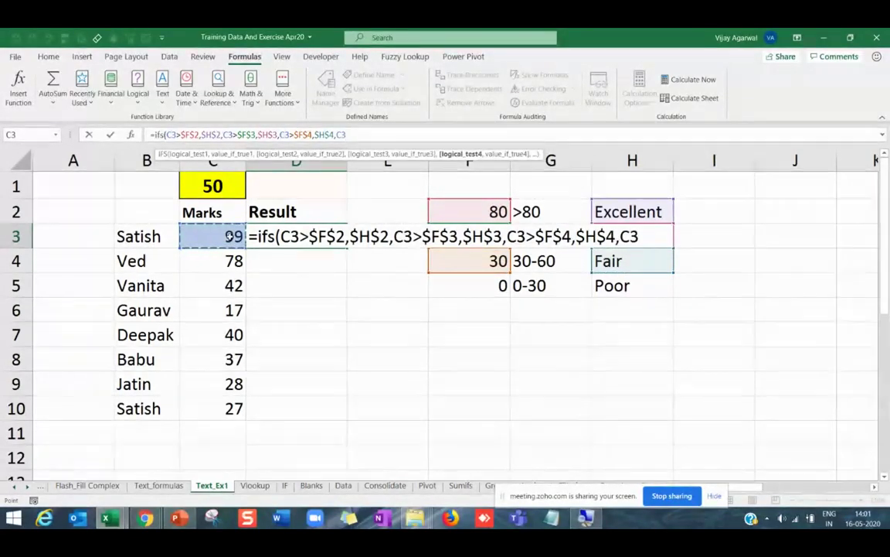
{"action": "type", "text": ">"}
{"action": "left_click", "coordinate": [479, 289]}
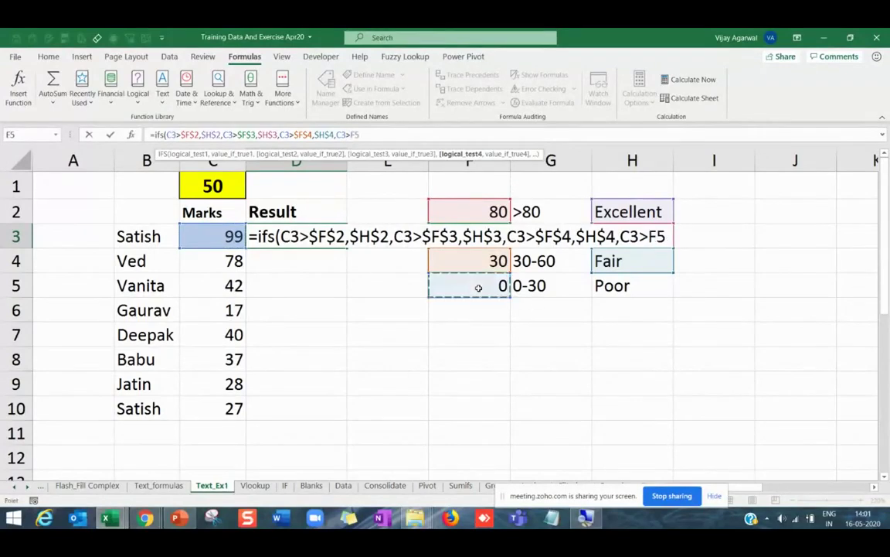
{"action": "key", "text": "F4"}
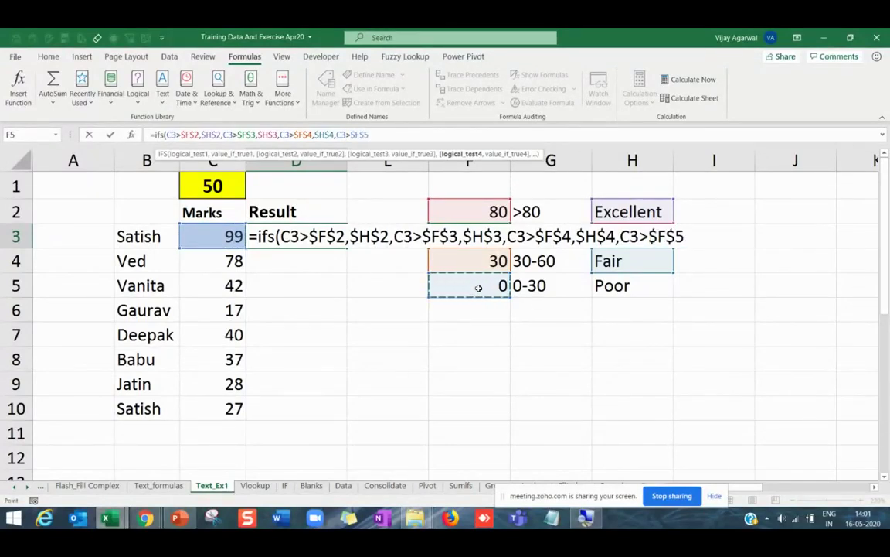
{"action": "type", "text": ","}
{"action": "left_click", "coordinate": [629, 286]}
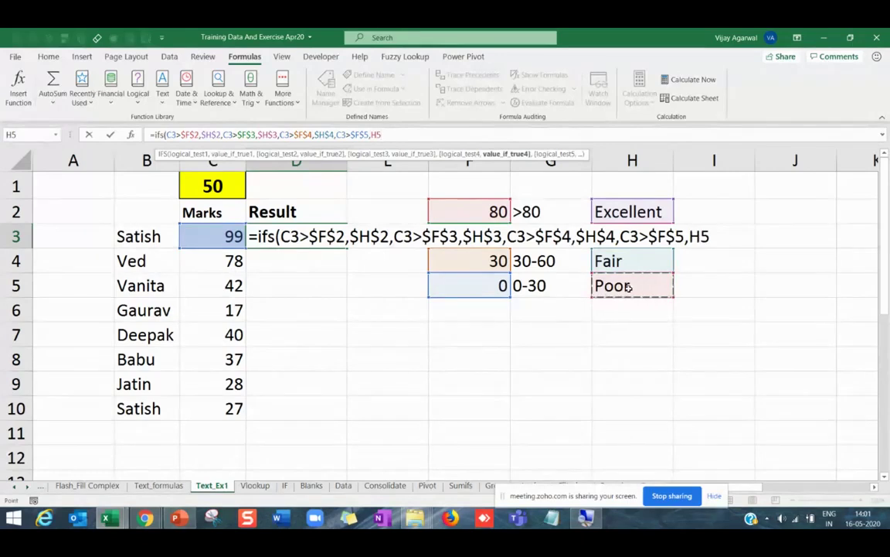
{"action": "key", "text": "F4"}
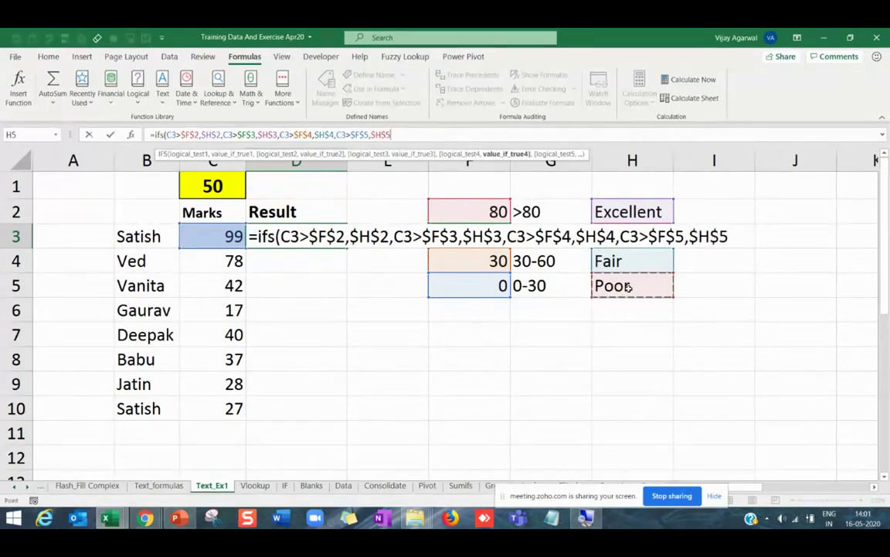
{"action": "key", "text": "Return"}
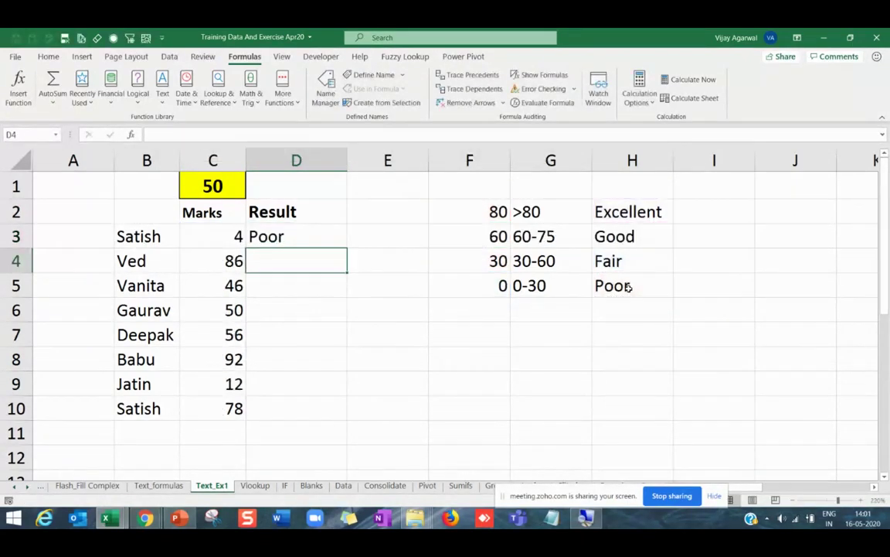
Fill D3's grade formula down to D10 and check the copied grades.
{"action": "left_click", "coordinate": [339, 239]}
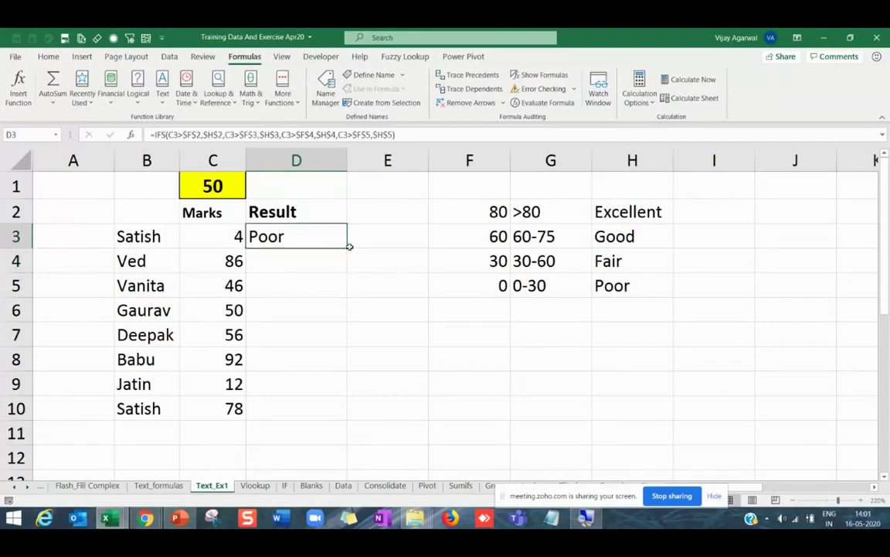
{"action": "double_click", "coordinate": [347, 246]}
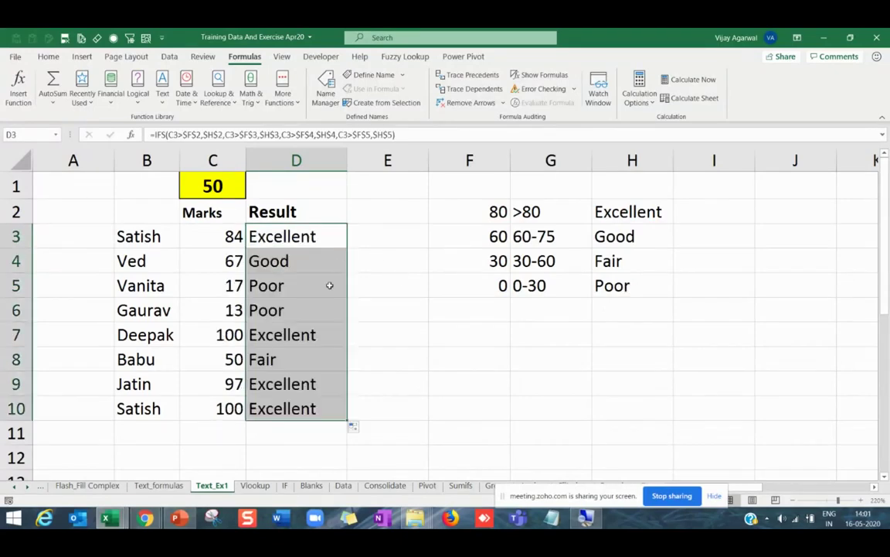
{"action": "left_click", "coordinate": [292, 261]}
{"action": "left_click", "coordinate": [338, 284]}
{"action": "left_click", "coordinate": [282, 359]}
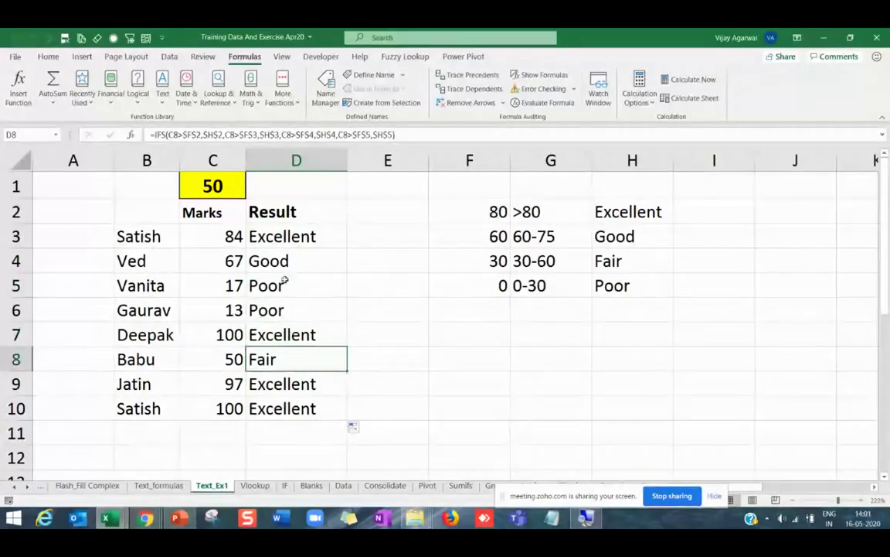
{"action": "left_click", "coordinate": [288, 236]}
{"action": "left_click_drag", "start_coordinate": [288, 236], "coordinate": [305, 406]}
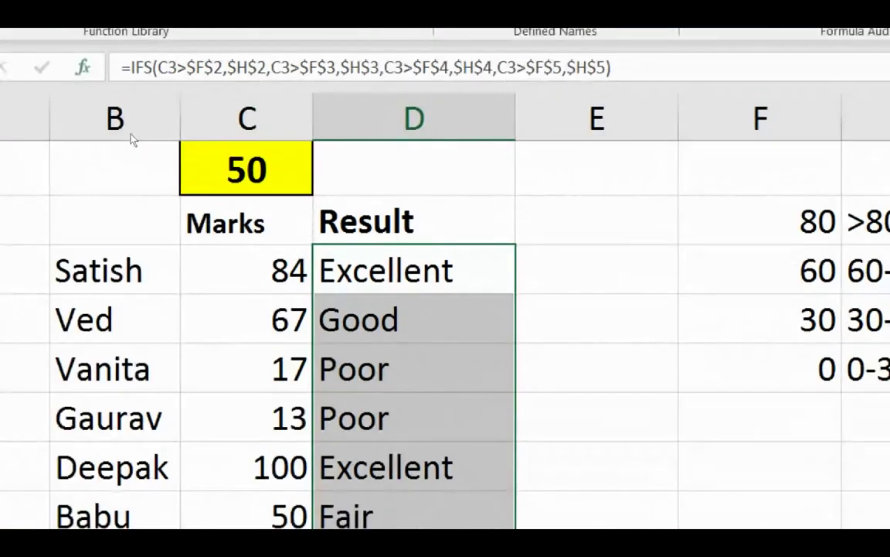
Open the Function Arguments view of D3's IFS formula and inspect the first logical test.
{"action": "key", "text": "shift+F3"}
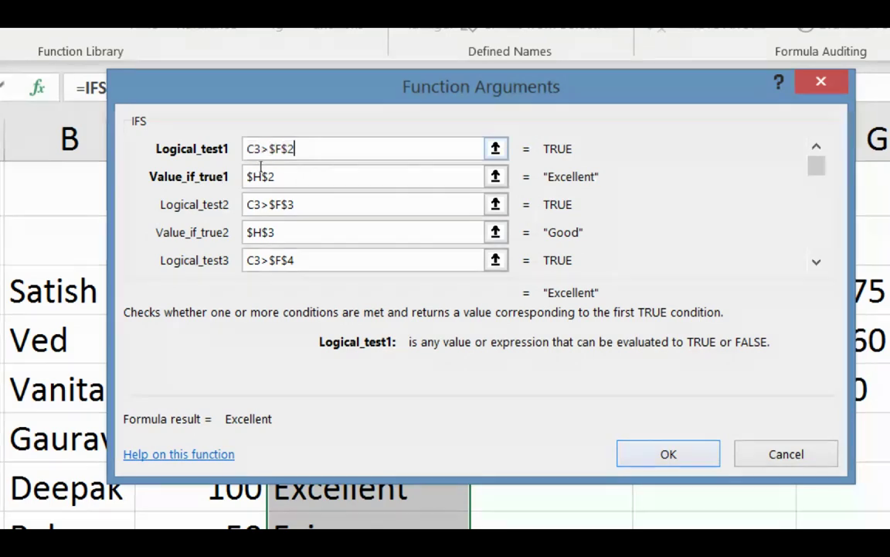
{"action": "left_click", "coordinate": [313, 148]}
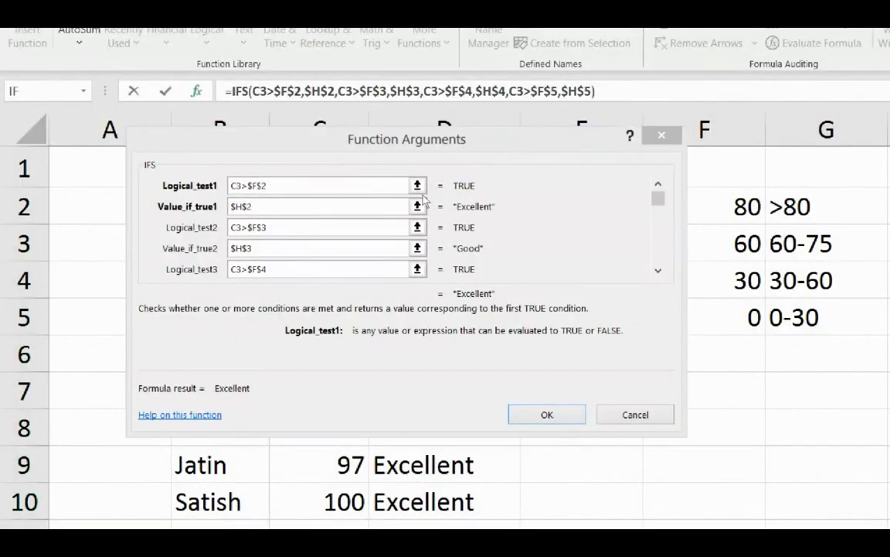
{"action": "key", "text": "alt+Tab"}
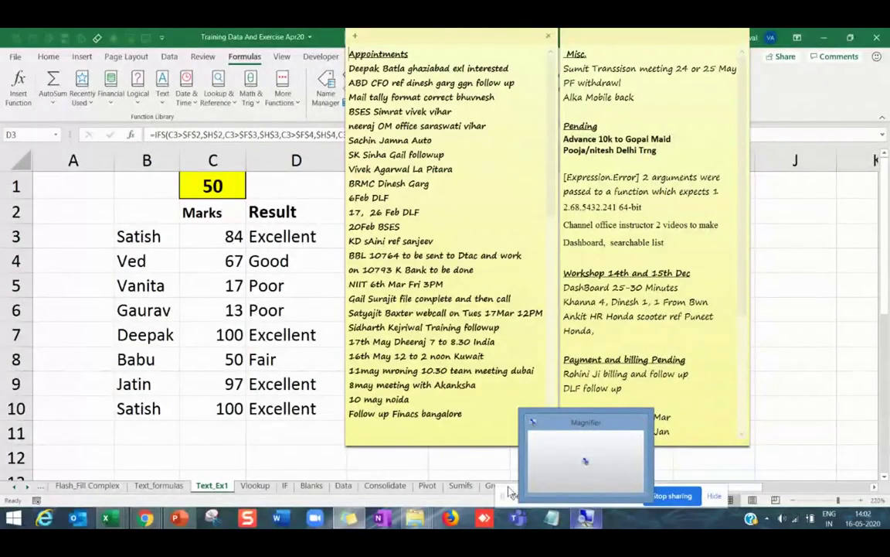
{"action": "mouse_move", "coordinate": [454, 524]}
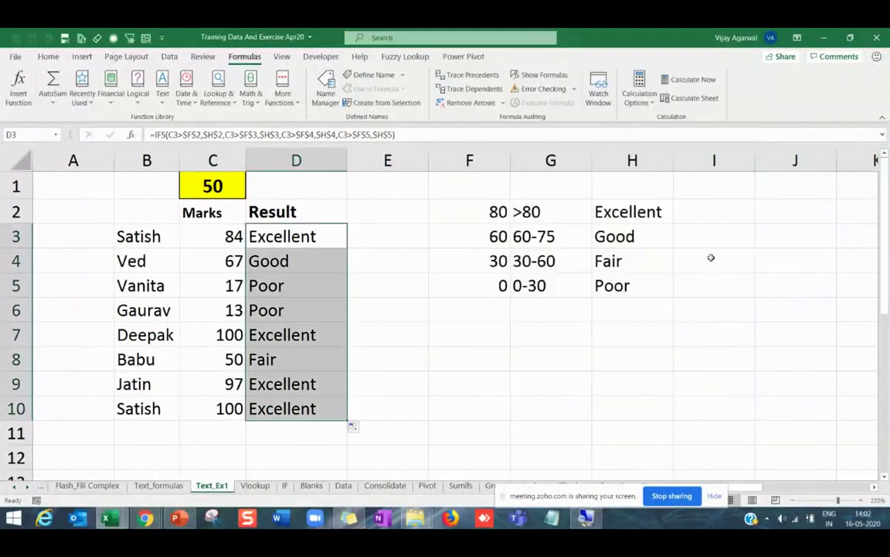
{"action": "left_click", "coordinate": [368, 314]}
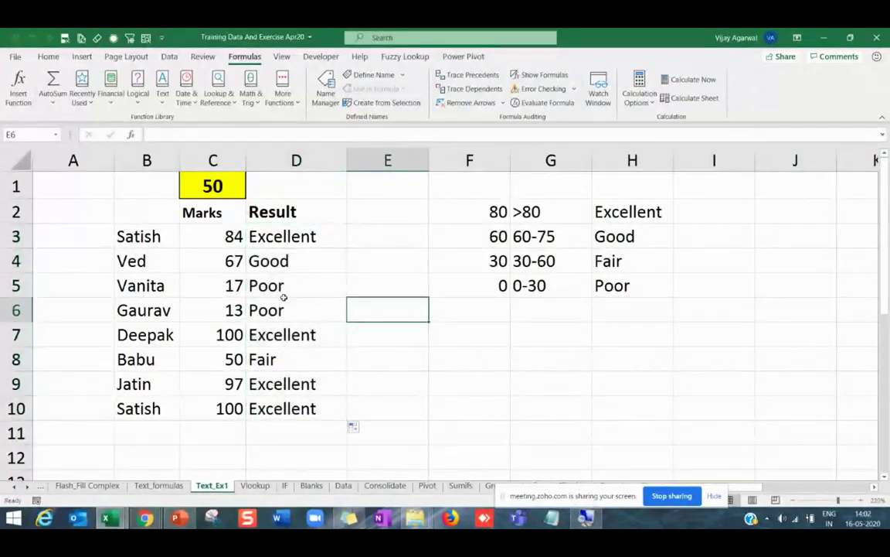
Reopen the IFS arguments, step through the remaining conditions, and confirm the formula.
{"action": "left_click", "coordinate": [274, 232]}
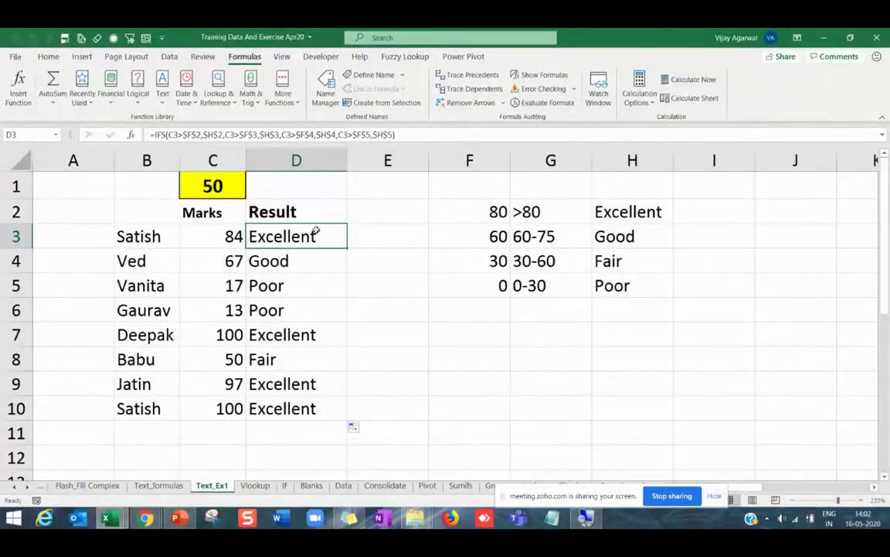
{"action": "left_click", "coordinate": [130, 135]}
{"action": "left_click_drag", "start_coordinate": [248, 183], "coordinate": [234, 247]}
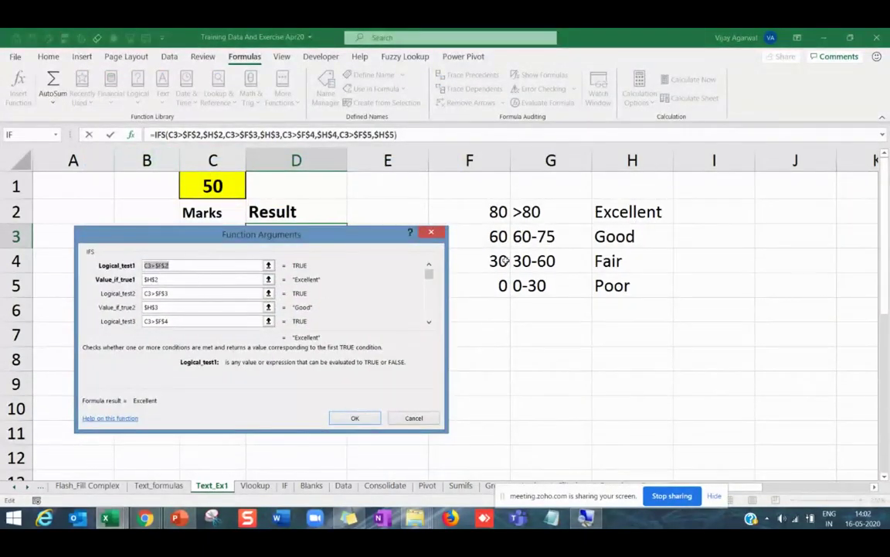
{"action": "left_click", "coordinate": [208, 291]}
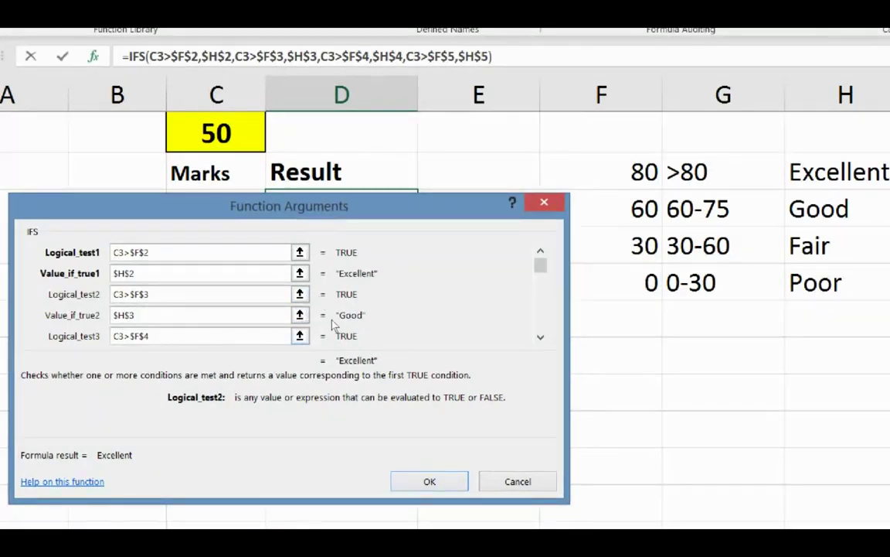
{"action": "key", "text": "Tab"}
{"action": "key", "text": "Tab"}
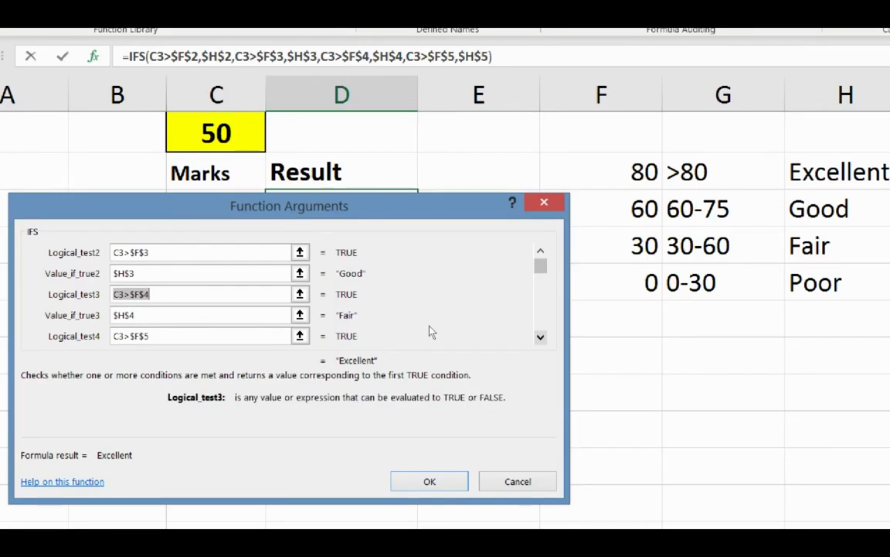
{"action": "key", "text": "Return"}
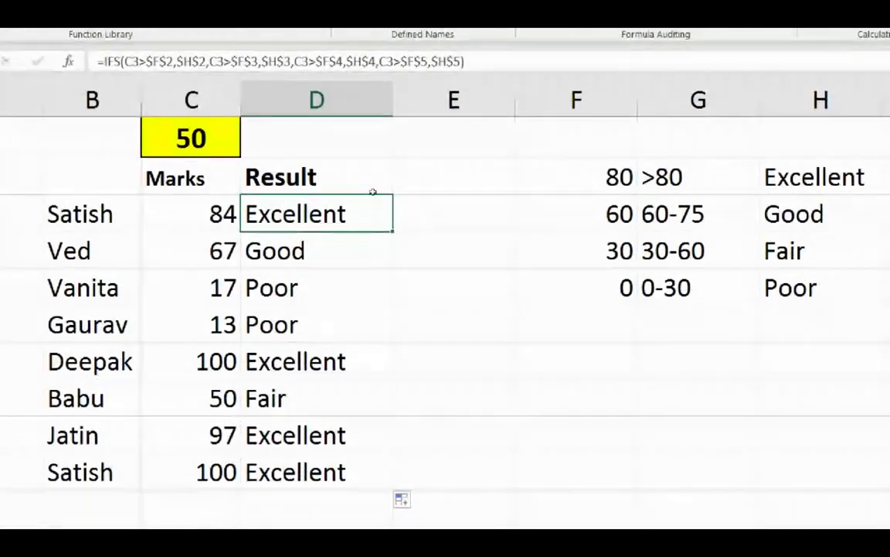
Delete empty column E, resize the new column E, and view C10's RANDBETWEEN marks formula.
{"action": "left_click", "coordinate": [497, 173]}
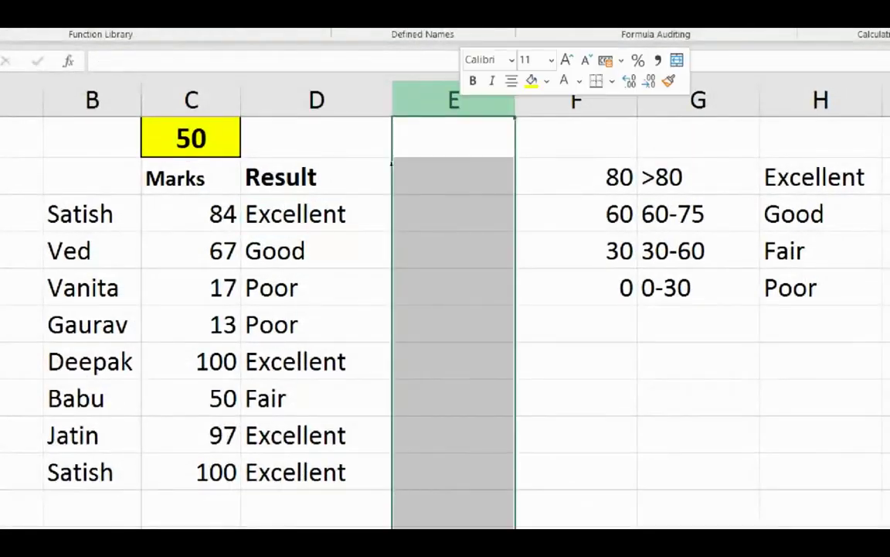
{"action": "left_click", "coordinate": [497, 280]}
{"action": "left_click_drag", "start_coordinate": [514, 101], "coordinate": [487, 101]}
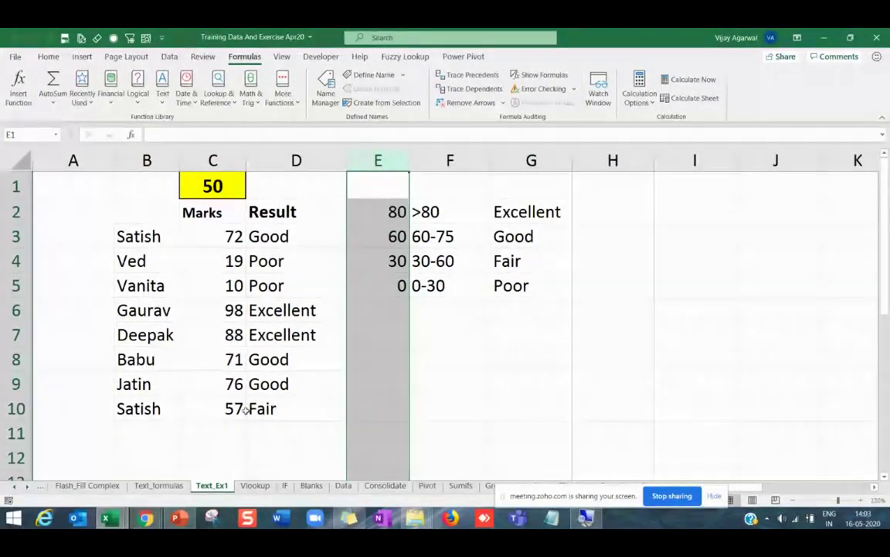
{"action": "left_click", "coordinate": [232, 408]}
{"action": "mouse_move", "coordinate": [153, 521]}
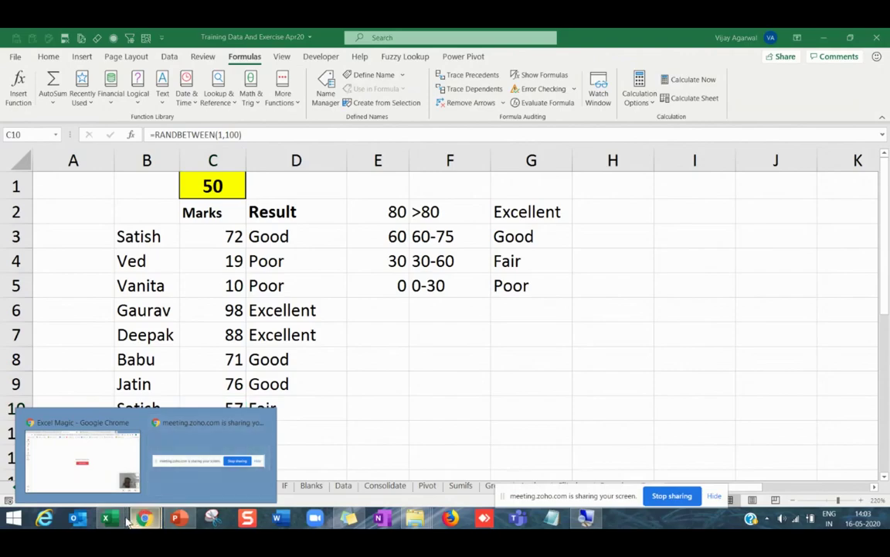
{"action": "mouse_move", "coordinate": [109, 520]}
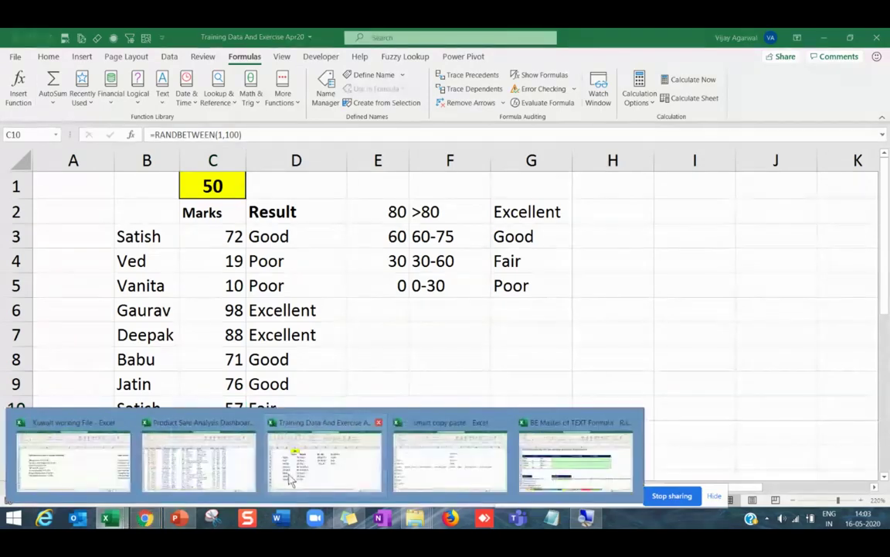
Bring up the Product Sale Analysis Dashboard workbook's order data and collapse the ribbon.
{"action": "left_click", "coordinate": [205, 470]}
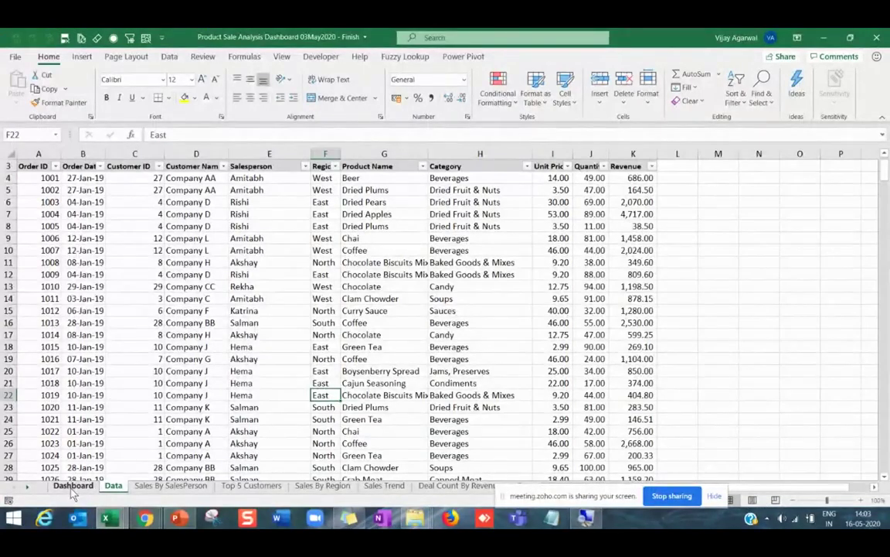
{"action": "left_click", "coordinate": [78, 348]}
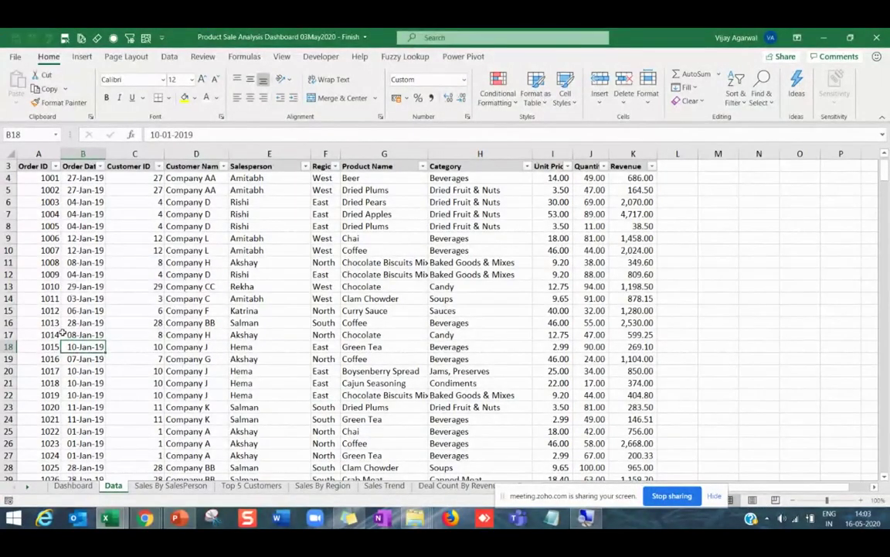
{"action": "double_click", "coordinate": [47, 56]}
{"action": "left_click", "coordinate": [83, 182]}
Walk through the Order ID, Customer ID, customer name and Order Date values.
{"action": "left_click", "coordinate": [38, 171]}
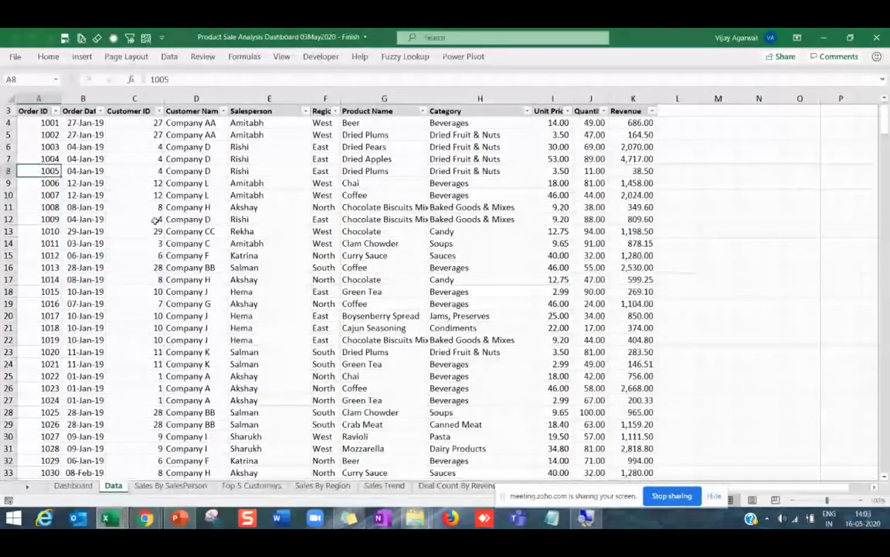
{"action": "left_click", "coordinate": [193, 268]}
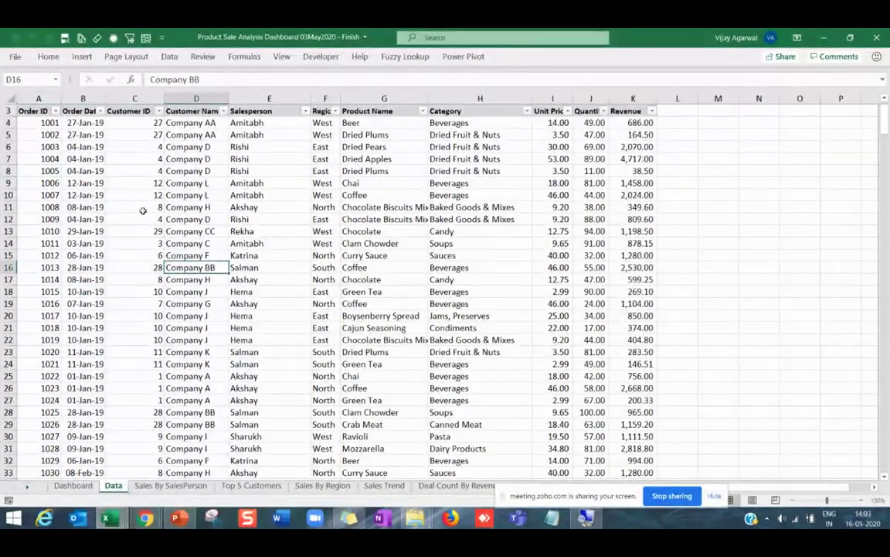
{"action": "left_click", "coordinate": [124, 158]}
{"action": "left_click", "coordinate": [18, 111]}
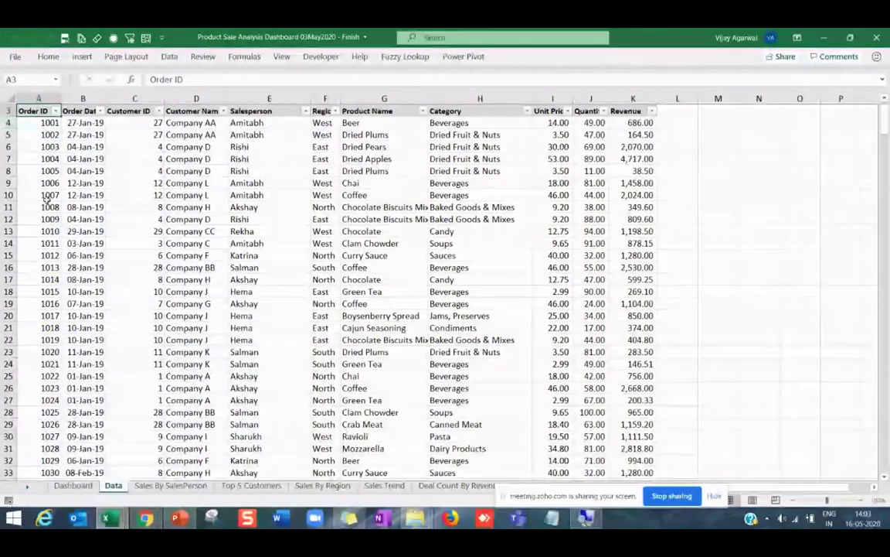
{"action": "left_click", "coordinate": [31, 207]}
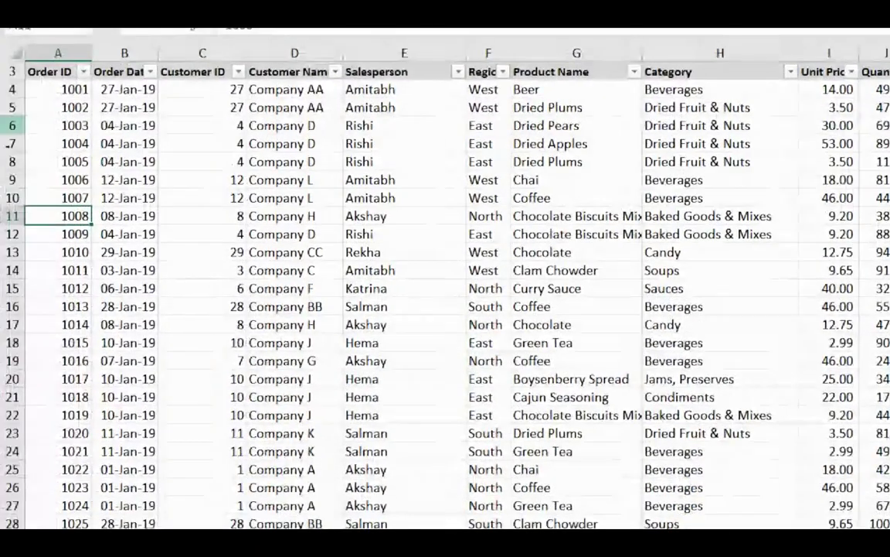
{"action": "key", "text": "ctrl+Up"}
{"action": "key", "text": "Down"}
{"action": "key", "text": "Down"}
{"action": "key", "text": "Down"}
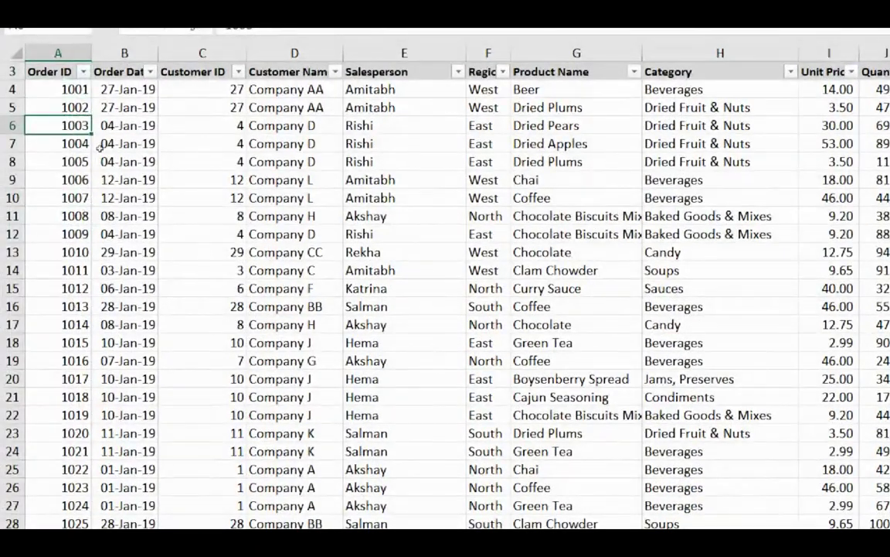
{"action": "key", "text": "Right"}
{"action": "key", "text": "Up"}
{"action": "key", "text": "Up"}
Step through the Customer Name and Salesperson columns and select several customer names.
{"action": "key", "text": "Right"}
{"action": "key", "text": "Down"}
{"action": "key", "text": "Down"}
{"action": "key", "text": "Down"}
{"action": "key", "text": "Down"}
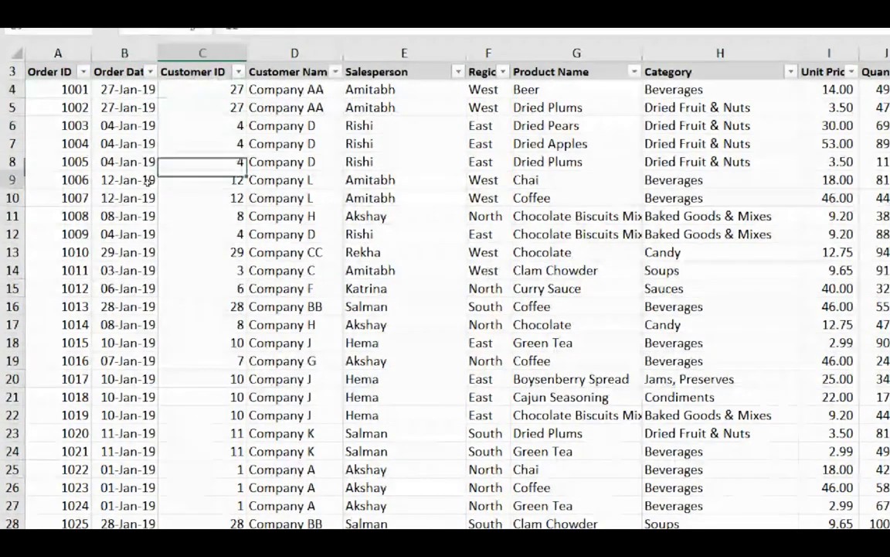
{"action": "key", "text": "Right"}
{"action": "key", "text": "Up"}
{"action": "key", "text": "Up"}
{"action": "key", "text": "Up"}
{"action": "key", "text": "Down"}
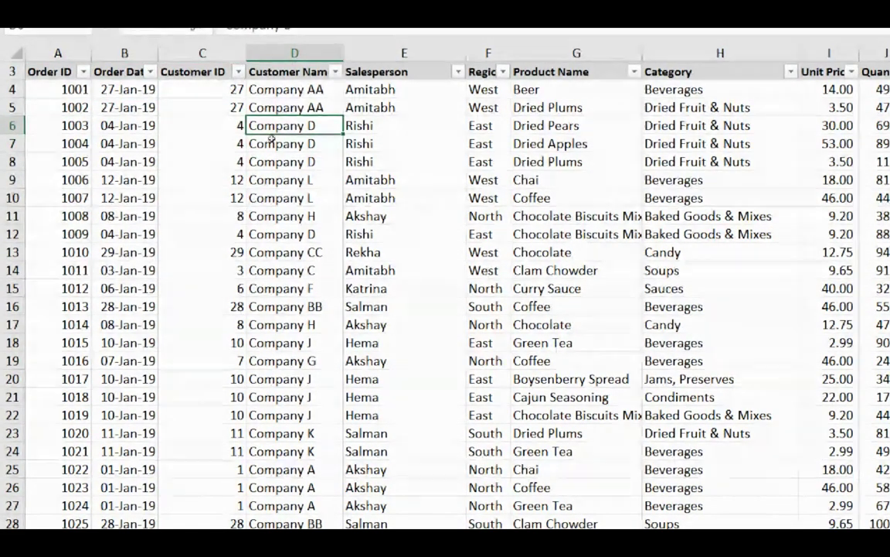
{"action": "key", "text": "Right"}
{"action": "key", "text": "Up"}
{"action": "key", "text": "Down"}
{"action": "key", "text": "Down"}
{"action": "key", "text": "Down"}
{"action": "key", "text": "Down"}
{"action": "key", "text": "Up"}
{"action": "key", "text": "Up"}
{"action": "key", "text": "Up"}
{"action": "key", "text": "Up"}
{"action": "key", "text": "Down"}
{"action": "key", "text": "Down"}
{"action": "key", "text": "Down"}
{"action": "key", "text": "Down"}
{"action": "key", "text": "Down"}
{"action": "key", "text": "Down"}
{"action": "key", "text": "Down"}
{"action": "key", "text": "Down"}
{"action": "key", "text": "Down"}
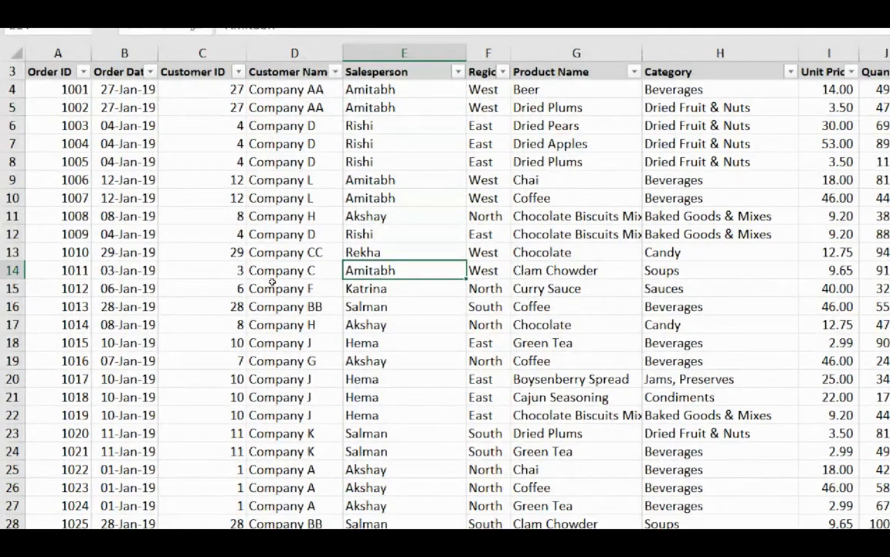
{"action": "key", "text": "Down"}
{"action": "key", "text": "Down"}
{"action": "key", "text": "Down"}
{"action": "key", "text": "Left"}
{"action": "key", "text": "Up"}
{"action": "key", "text": "Up"}
{"action": "key", "text": "Up"}
{"action": "key", "text": "Up"}
{"action": "key", "text": "Up"}
{"action": "key", "text": "Up"}
{"action": "key", "text": "Up"}
{"action": "key", "text": "Up"}
{"action": "key", "text": "Up"}
{"action": "key", "text": "Up"}
{"action": "key", "text": "Up"}
{"action": "key", "text": "shift+Down"}
{"action": "key", "text": "shift+Down"}
{"action": "key", "text": "shift+Down"}
{"action": "key", "text": "shift+Down"}
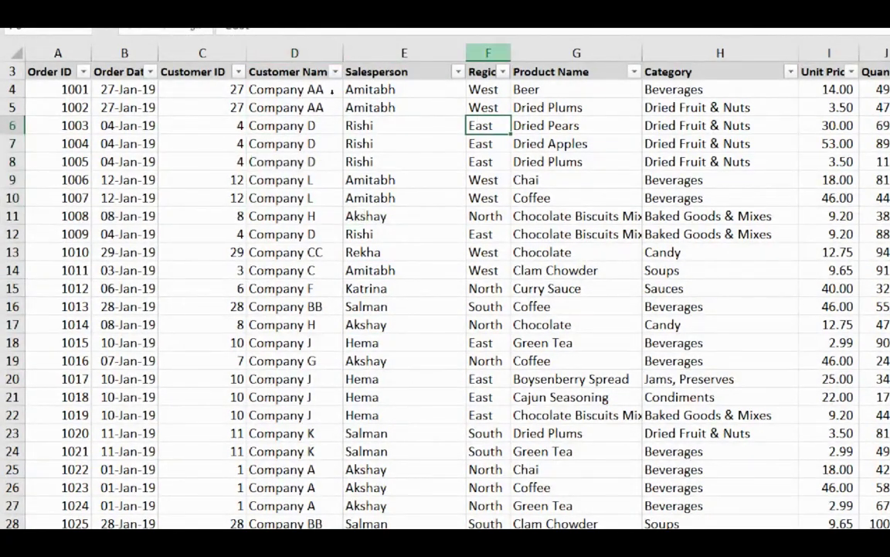
Widen column F so the Region header shows, then review Product Name through Revenue values.
{"action": "left_click_drag", "start_coordinate": [511, 52], "coordinate": [520, 52]}
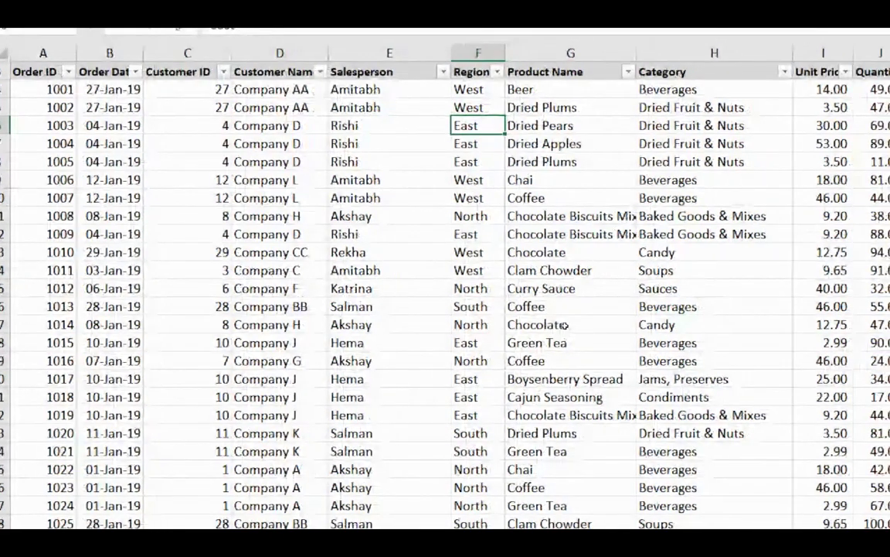
{"action": "key", "text": "Right"}
{"action": "key", "text": "Up"}
{"action": "key", "text": "Up"}
{"action": "key", "text": "Down"}
{"action": "key", "text": "Down"}
{"action": "key", "text": "Down"}
{"action": "key", "text": "Down"}
{"action": "key", "text": "Down"}
{"action": "key", "text": "Down"}
{"action": "key", "text": "Down"}
{"action": "key", "text": "Down"}
{"action": "key", "text": "Down"}
{"action": "key", "text": "Down"}
{"action": "key", "text": "Down"}
{"action": "key", "text": "Down"}
{"action": "key", "text": "Down"}
{"action": "key", "text": "Down"}
{"action": "key", "text": "Down"}
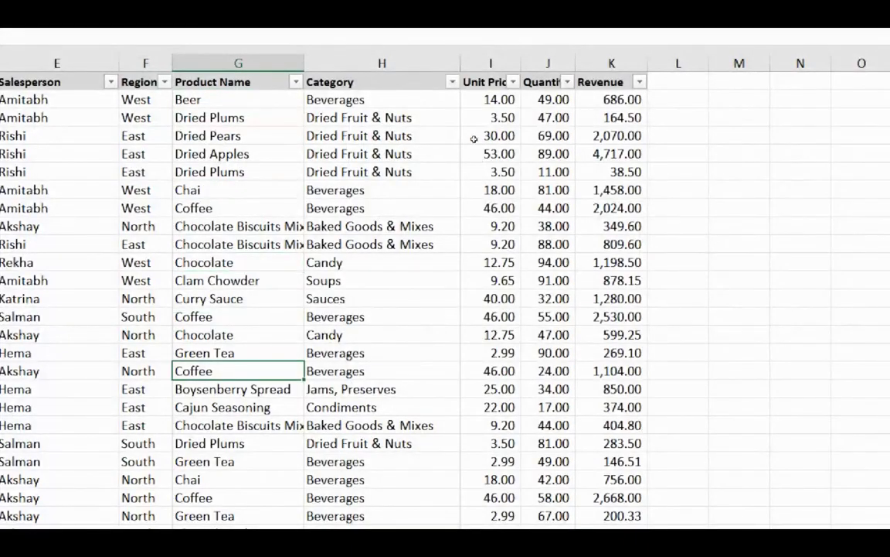
{"action": "left_click_drag", "start_coordinate": [382, 117], "coordinate": [382, 353]}
{"action": "left_click_drag", "start_coordinate": [499, 135], "coordinate": [499, 262]}
{"action": "left_click_drag", "start_coordinate": [548, 135], "coordinate": [548, 154]}
{"action": "left_click", "coordinate": [628, 137]}
{"action": "key", "text": "ctrl+Up"}
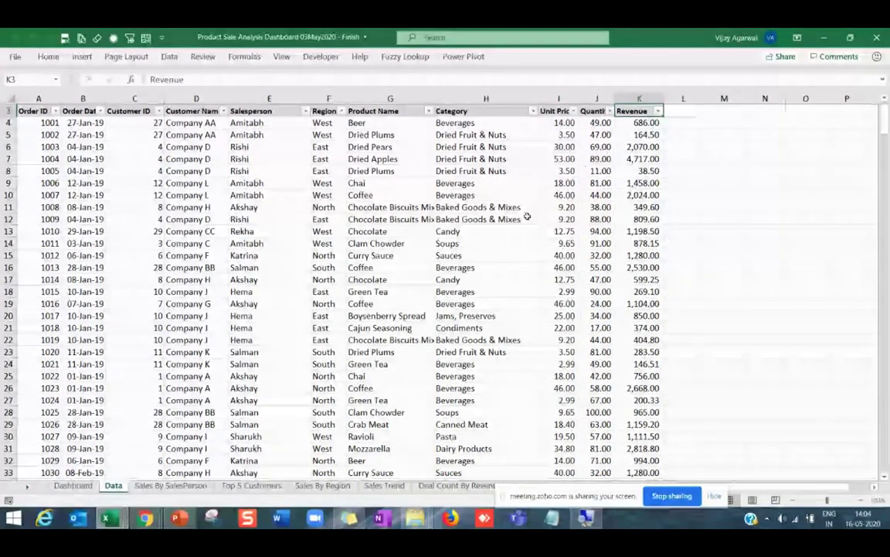
On the Dashboard sheet, hide the formula bar and headings, then return to the top-left cell.
{"action": "left_click", "coordinate": [72, 485]}
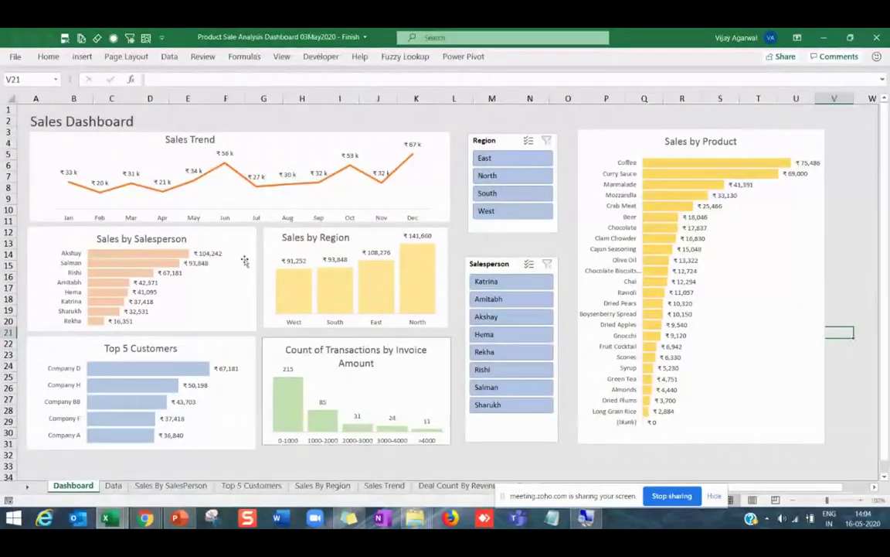
{"action": "left_click", "coordinate": [281, 58]}
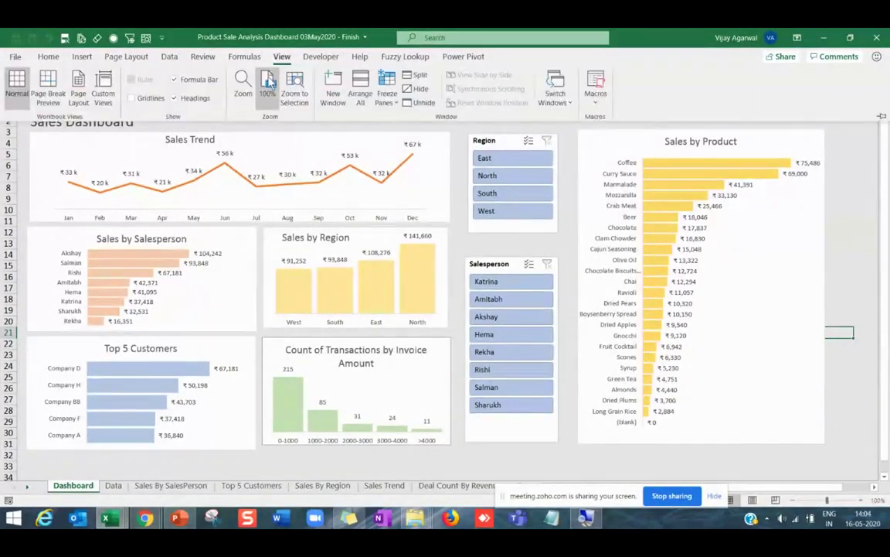
{"action": "left_click", "coordinate": [175, 78]}
{"action": "left_click", "coordinate": [174, 98]}
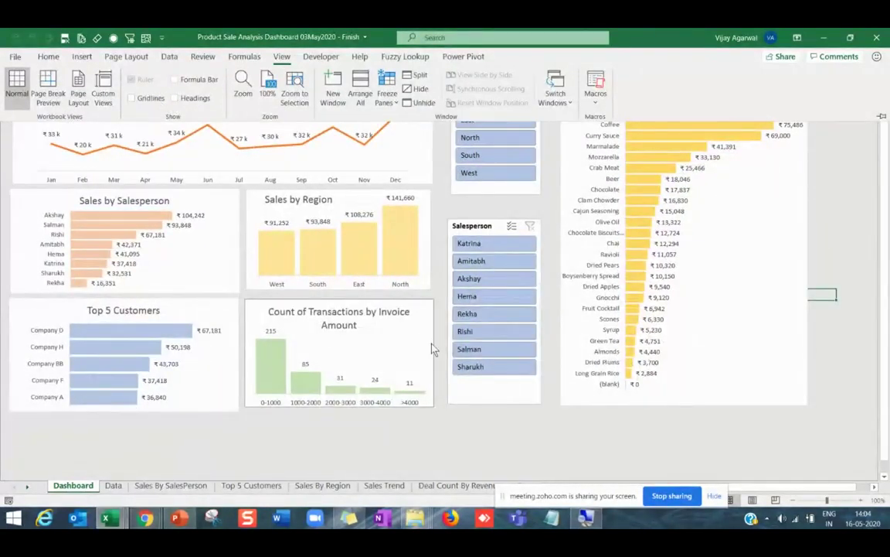
{"action": "left_click", "coordinate": [539, 442]}
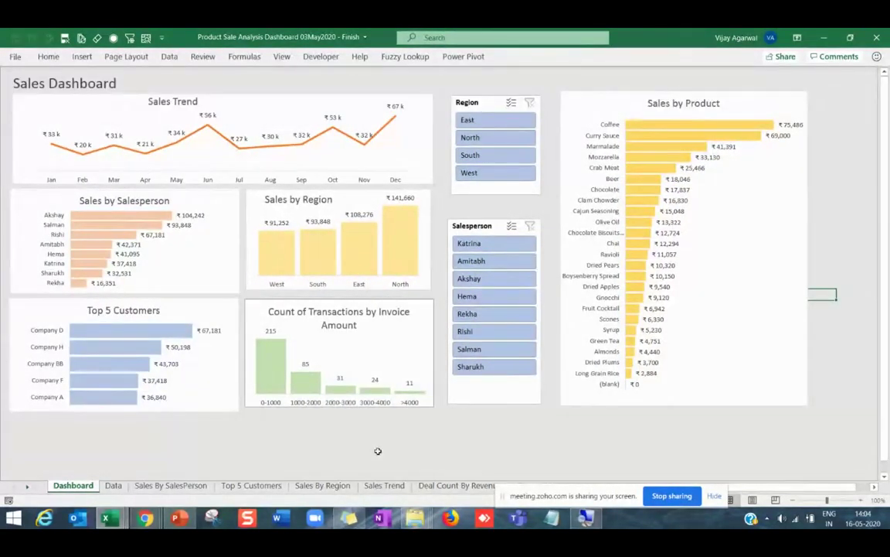
{"action": "scroll", "coordinate": [378, 450], "scroll_direction": "up", "scroll_amount": 1}
{"action": "left_click", "coordinate": [425, 450]}
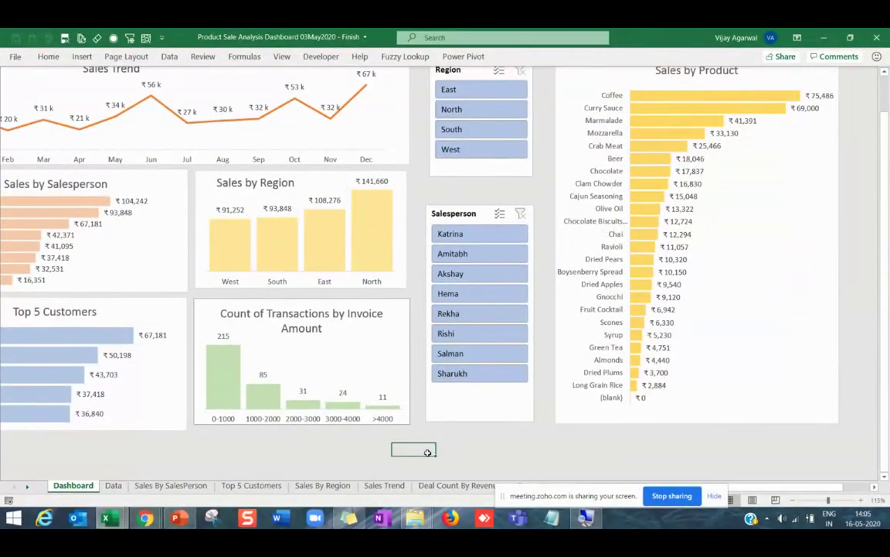
{"action": "key", "text": "Left"}
{"action": "key", "text": "Left"}
{"action": "key", "text": "Left"}
{"action": "key", "text": "Left"}
{"action": "key", "text": "Left"}
{"action": "key", "text": "Left"}
{"action": "key", "text": "ctrl+Home"}
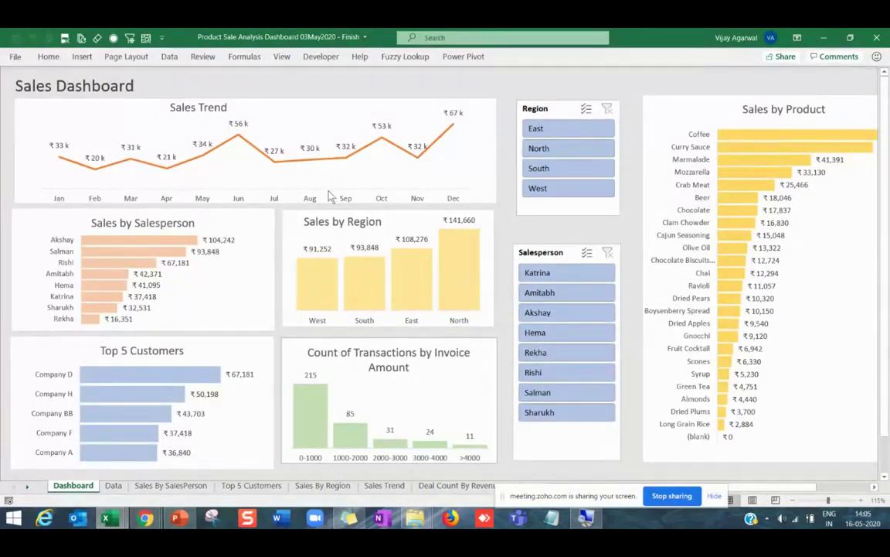
Select the Sales Trend chart and try cells around the slicers on the dashboard.
{"action": "left_click", "coordinate": [298, 104]}
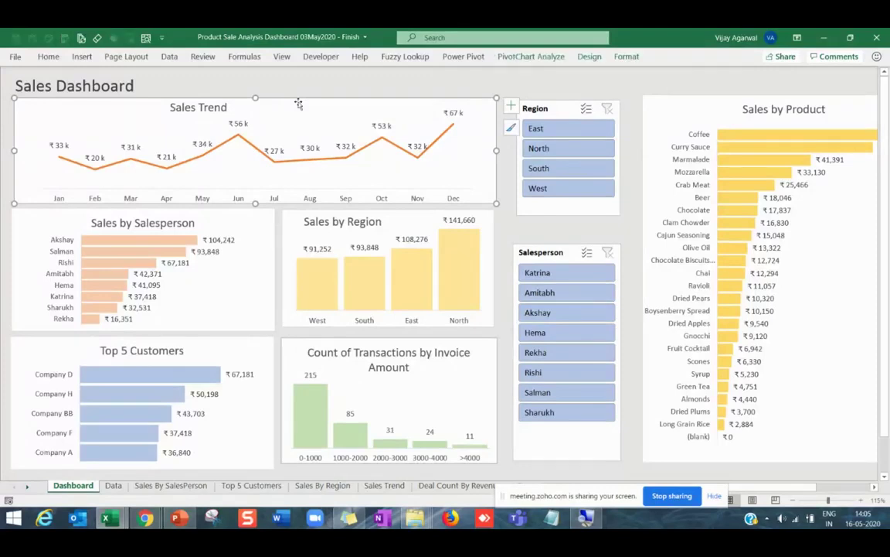
{"action": "left_click", "coordinate": [503, 230]}
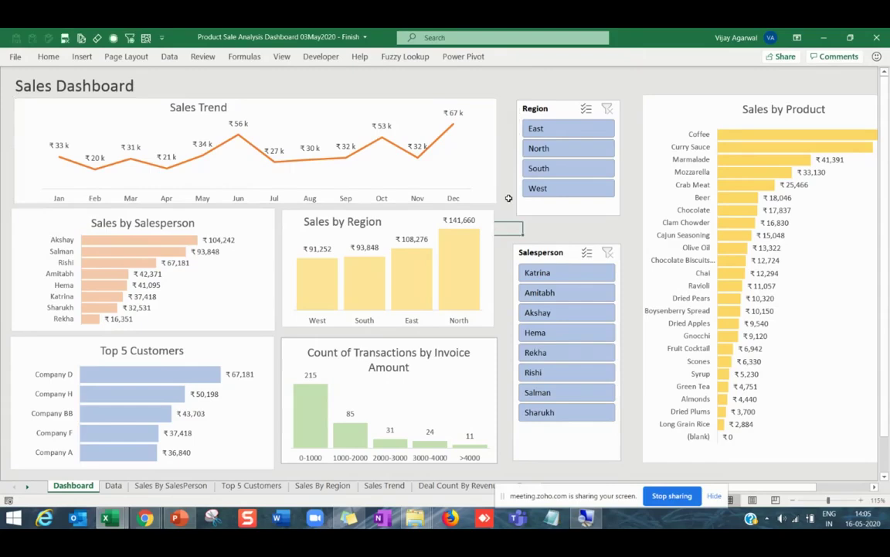
{"action": "left_click", "coordinate": [500, 175]}
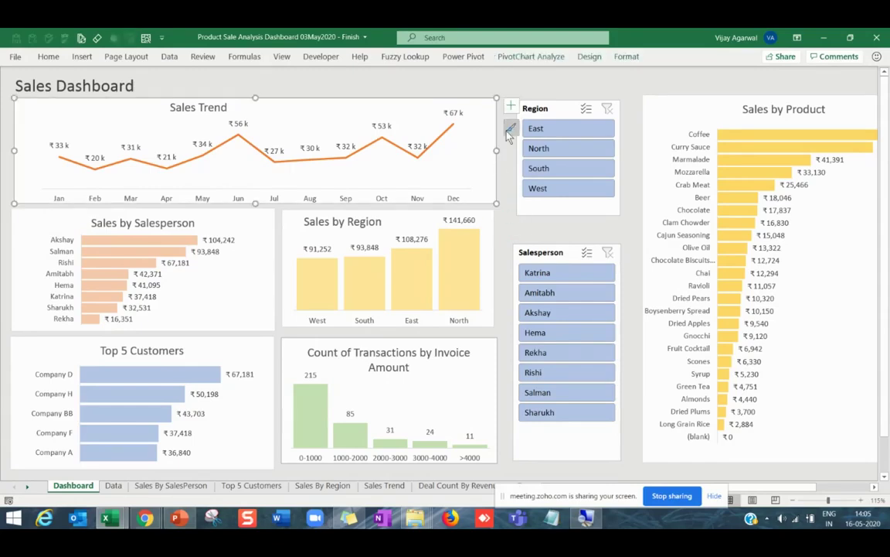
{"action": "left_click", "coordinate": [456, 87]}
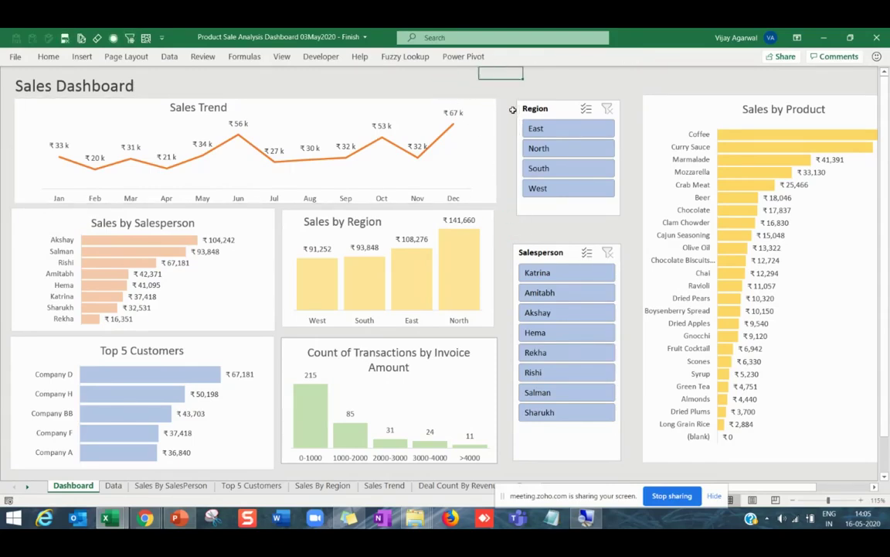
{"action": "key", "text": "Right"}
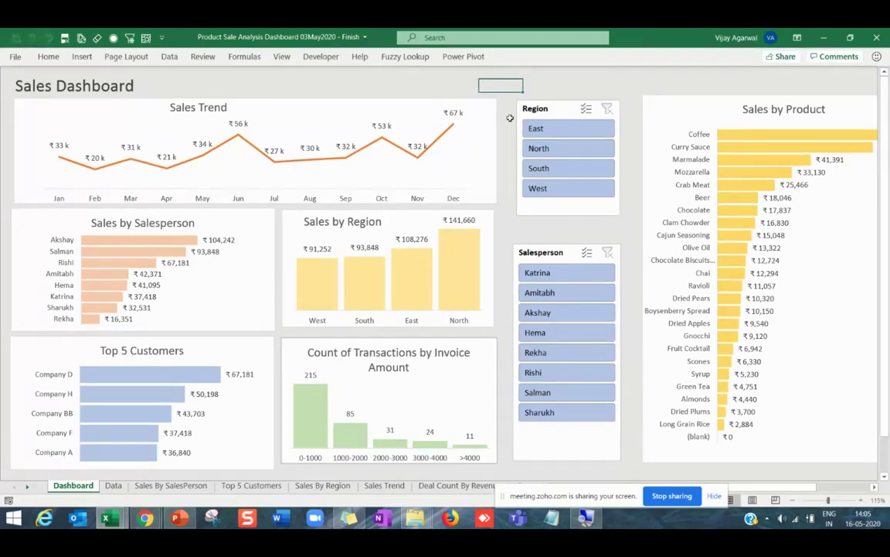
{"action": "left_click", "coordinate": [506, 226]}
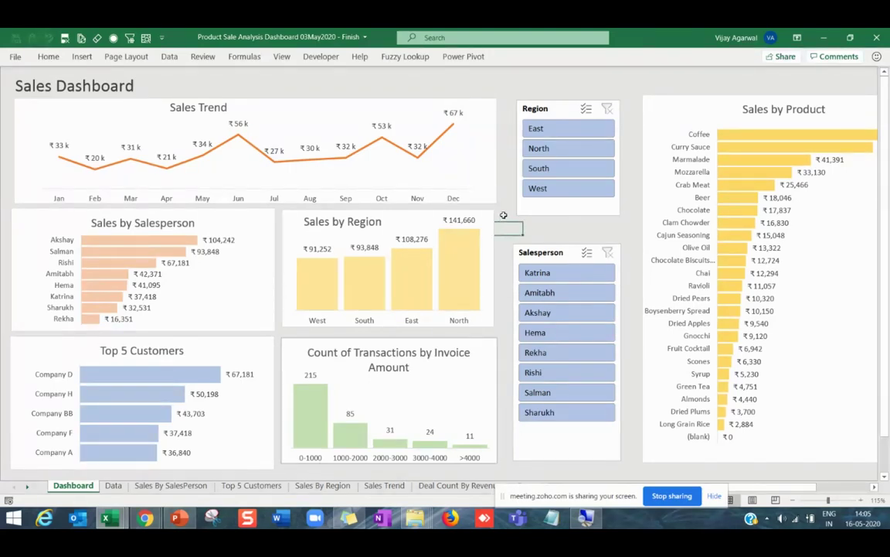
{"action": "left_click", "coordinate": [506, 315]}
{"action": "left_click", "coordinate": [502, 241]}
{"action": "left_click", "coordinate": [502, 212]}
{"action": "left_click", "coordinate": [506, 187]}
{"action": "left_click", "coordinate": [457, 87]}
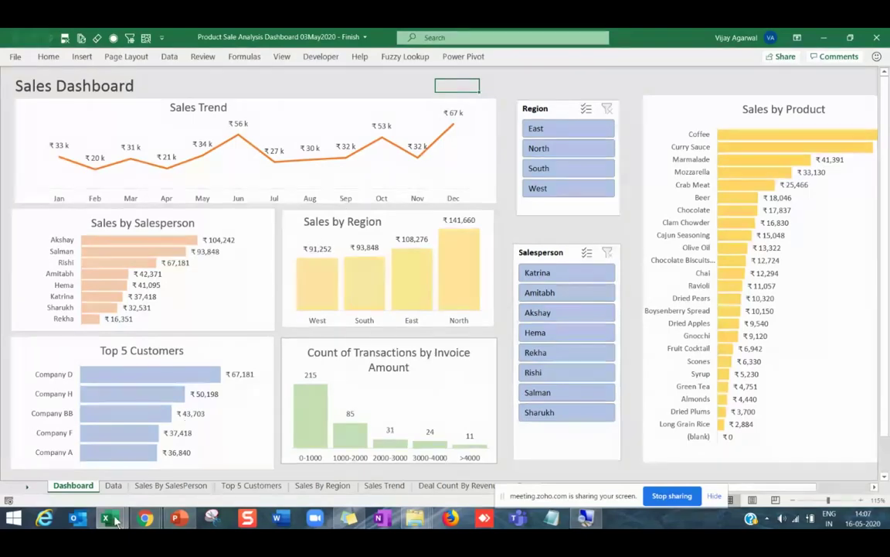
Check the Data sheet's order table, then filter the dashboard to North region and salesperson Akshay.
{"action": "mouse_move", "coordinate": [111, 516]}
{"action": "left_click", "coordinate": [113, 485]}
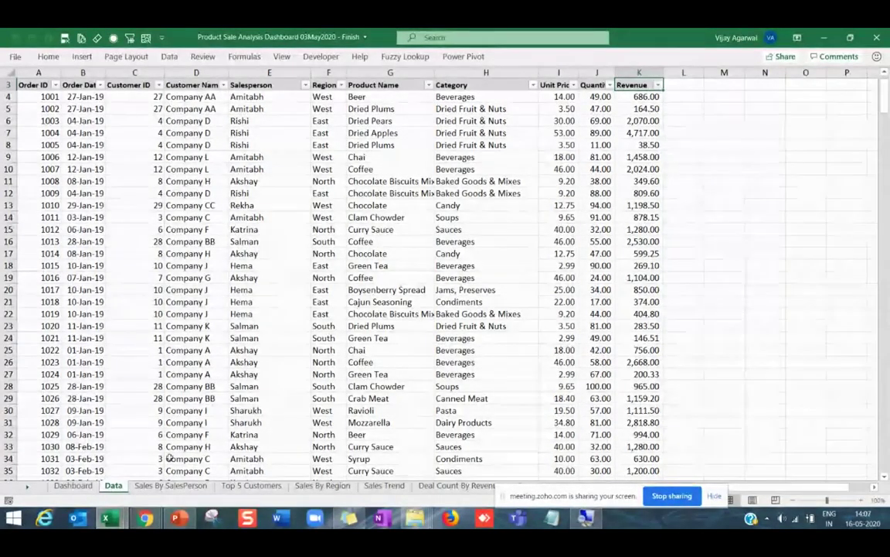
{"action": "left_click", "coordinate": [73, 486]}
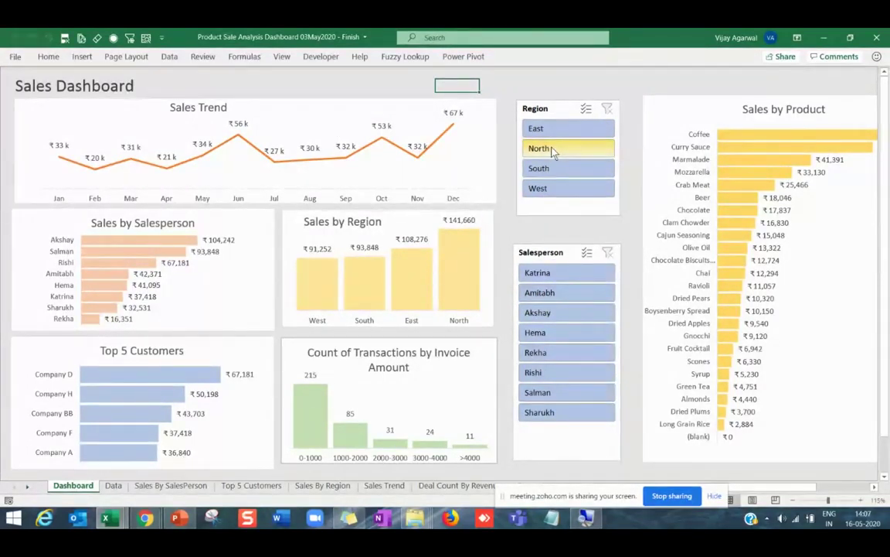
{"action": "left_click", "coordinate": [552, 149]}
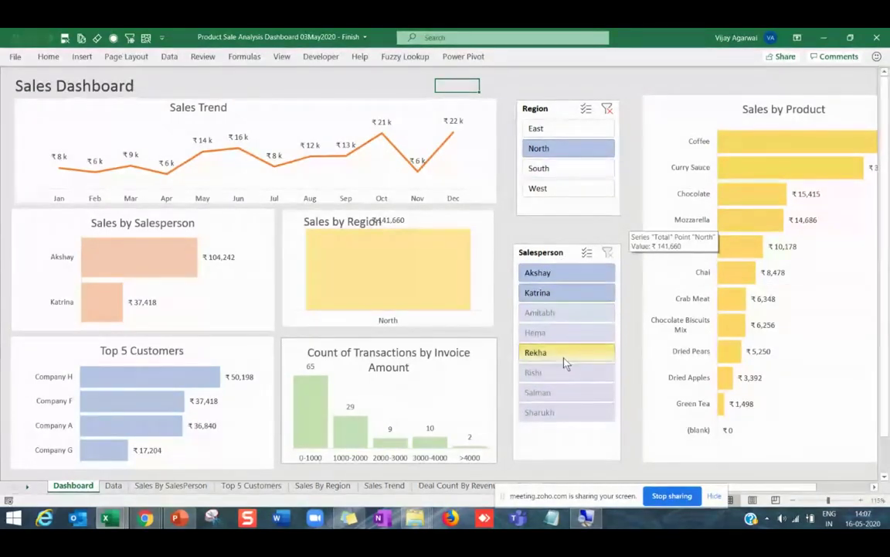
{"action": "left_click", "coordinate": [545, 275]}
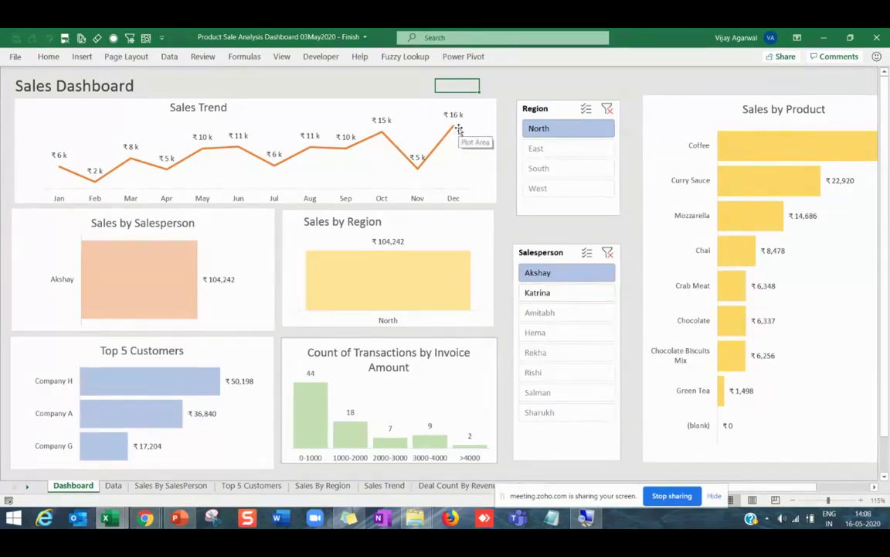
Clear both filters and test the Salesperson slicer on Rekha, Salman, Sharukh, Amitabh, Hema and Katrina.
{"action": "left_click", "coordinate": [608, 255]}
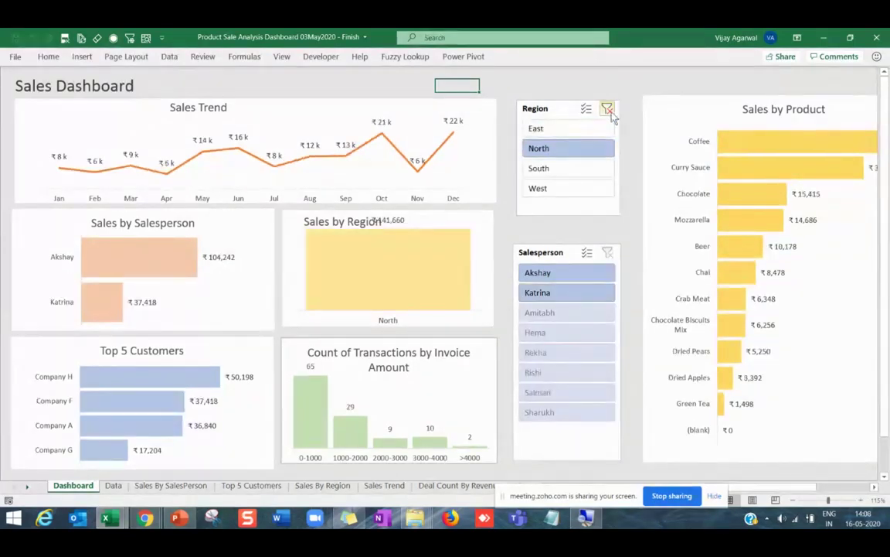
{"action": "left_click", "coordinate": [608, 109]}
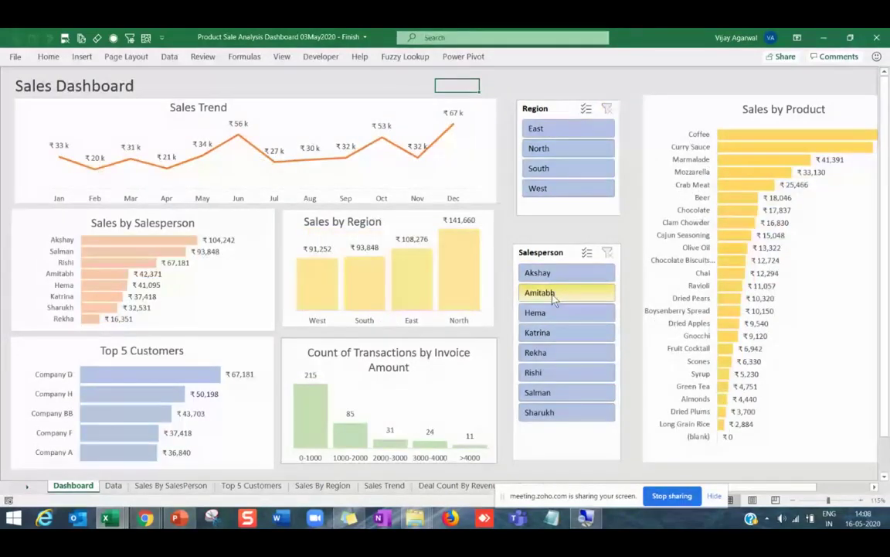
{"action": "left_click", "coordinate": [542, 356]}
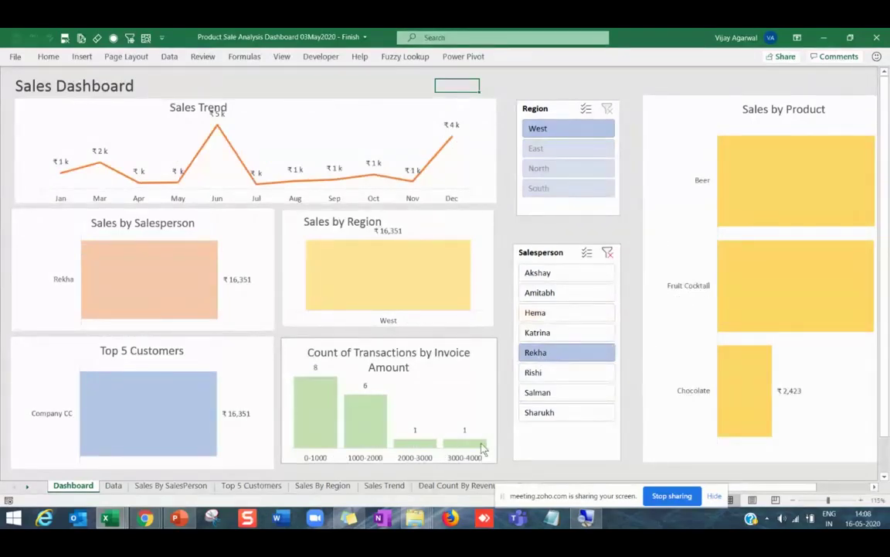
{"action": "left_click", "coordinate": [547, 394]}
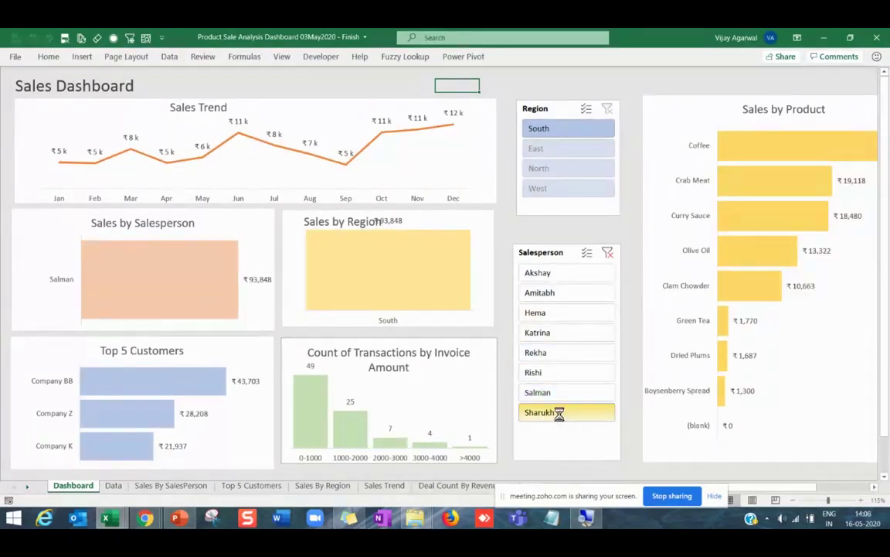
{"action": "left_click", "coordinate": [561, 415]}
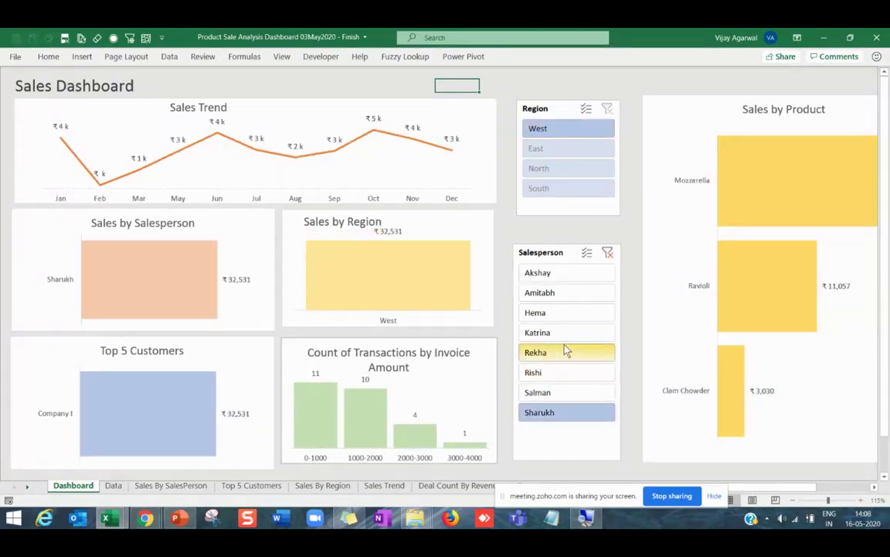
{"action": "left_click", "coordinate": [562, 296]}
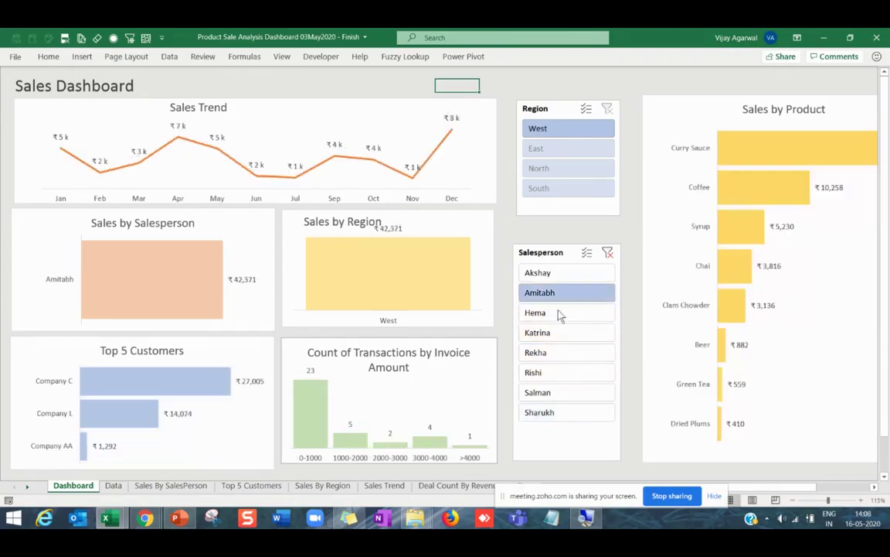
{"action": "left_click", "coordinate": [556, 313]}
{"action": "left_click", "coordinate": [553, 337]}
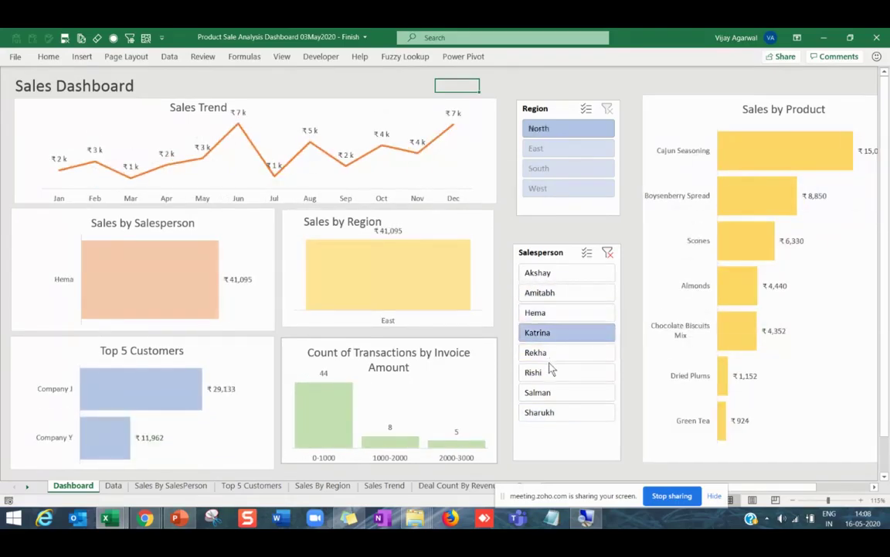
{"action": "left_click", "coordinate": [550, 354]}
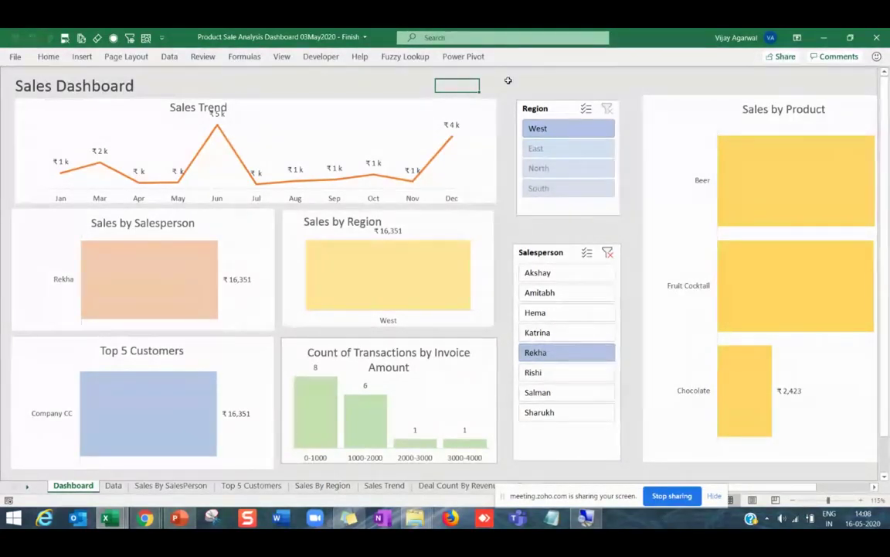
Move the Salesperson and Region slicers lower, then clear both slicer filters.
{"action": "left_click", "coordinate": [555, 84]}
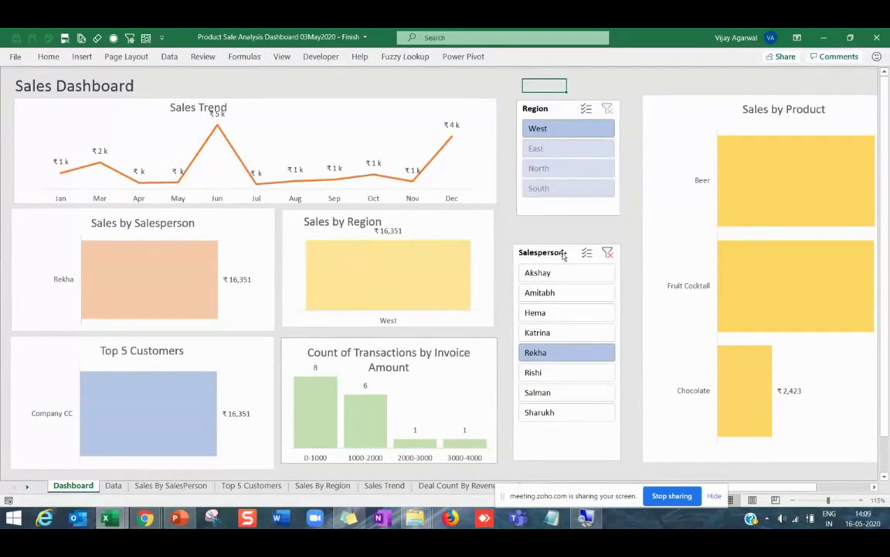
{"action": "left_click_drag", "start_coordinate": [564, 256], "coordinate": [560, 279]}
{"action": "left_click_drag", "start_coordinate": [555, 115], "coordinate": [550, 157]}
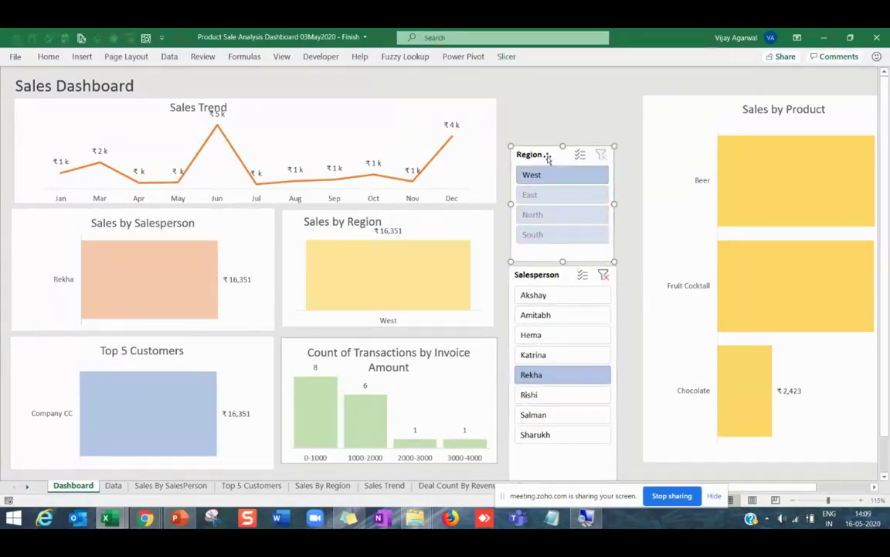
{"action": "left_click_drag", "start_coordinate": [546, 154], "coordinate": [544, 152]}
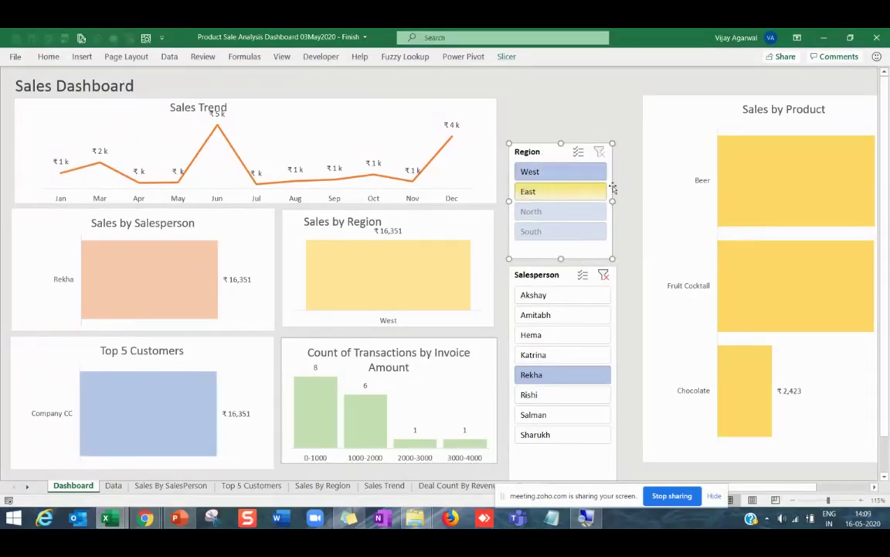
{"action": "left_click", "coordinate": [600, 152]}
{"action": "left_click", "coordinate": [604, 275]}
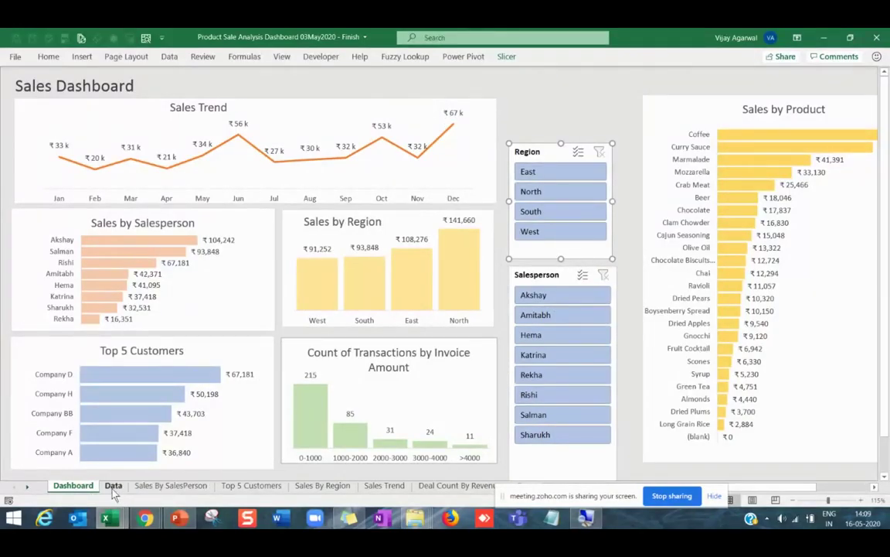
Copy order data columns A through K from the Data sheet into a new workbook, Book3.
{"action": "left_click", "coordinate": [113, 487]}
{"action": "left_click", "coordinate": [23, 86]}
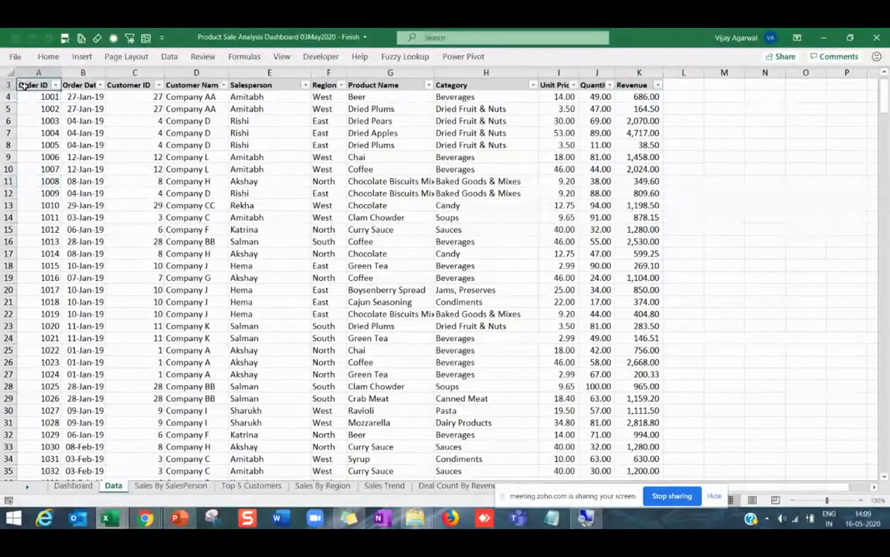
{"action": "left_click_drag", "start_coordinate": [41, 74], "coordinate": [639, 73]}
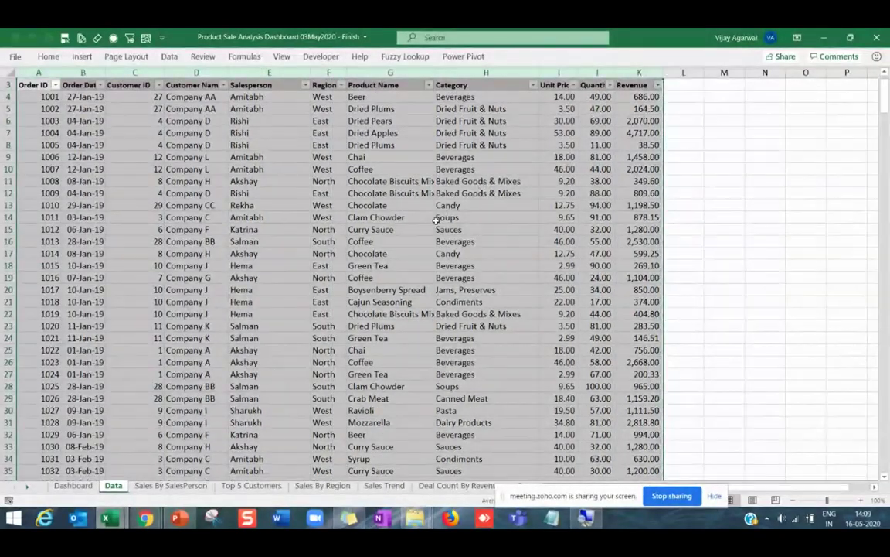
{"action": "key", "text": "ctrl+c"}
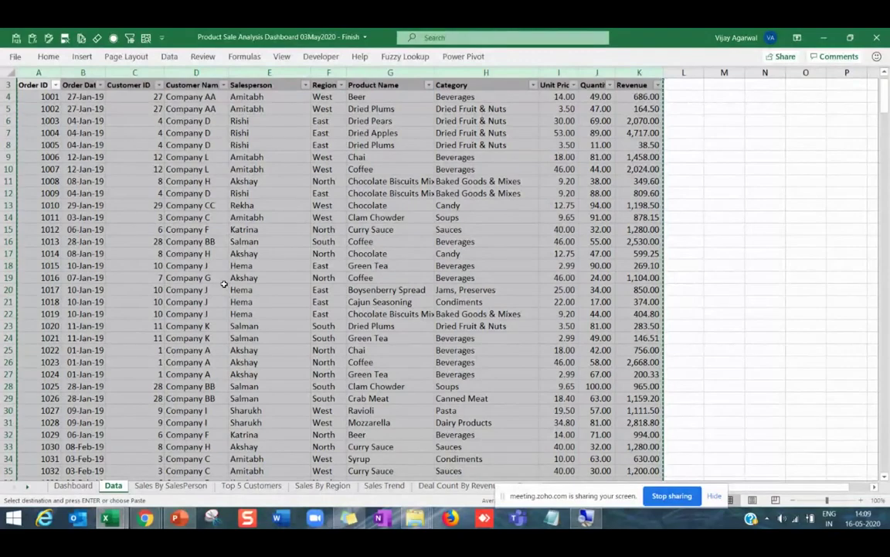
{"action": "key", "text": "ctrl+n"}
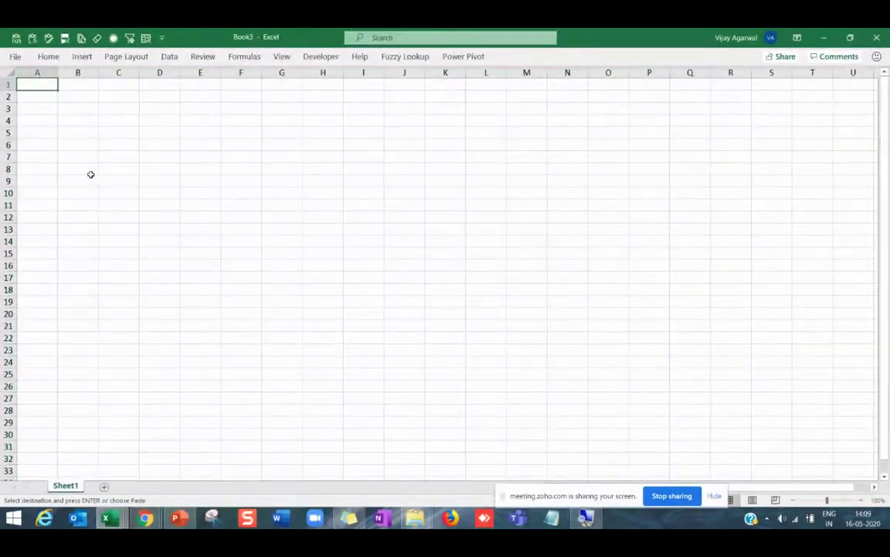
{"action": "key", "text": "ctrl+v"}
{"action": "left_click", "coordinate": [91, 174]}
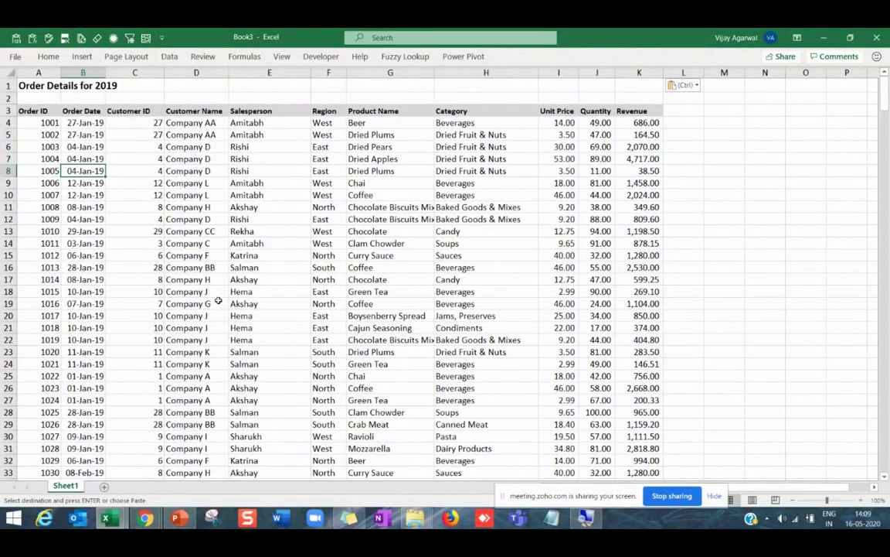
Show the Dashboard sheet of the finished Product Sale Analysis Dashboard workbook.
{"action": "key", "text": "alt+Tab"}
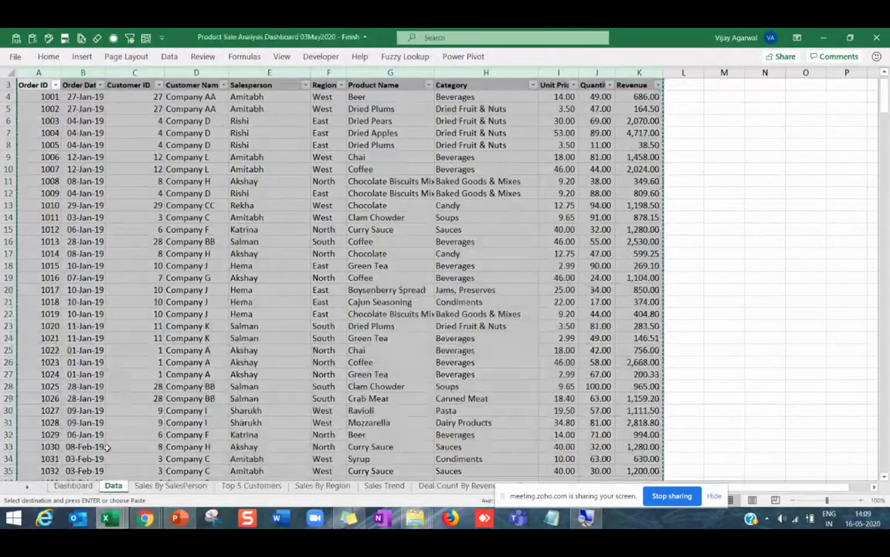
{"action": "left_click", "coordinate": [73, 485]}
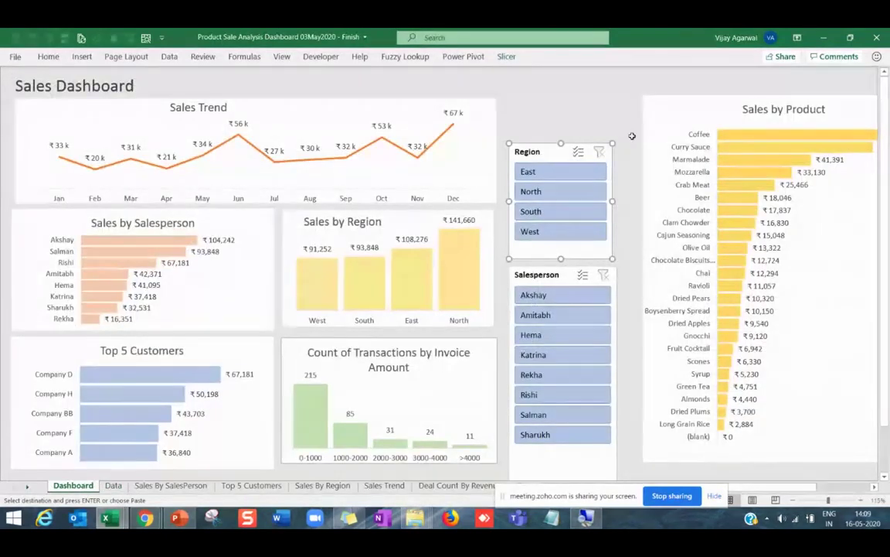
{"action": "left_click", "coordinate": [588, 123]}
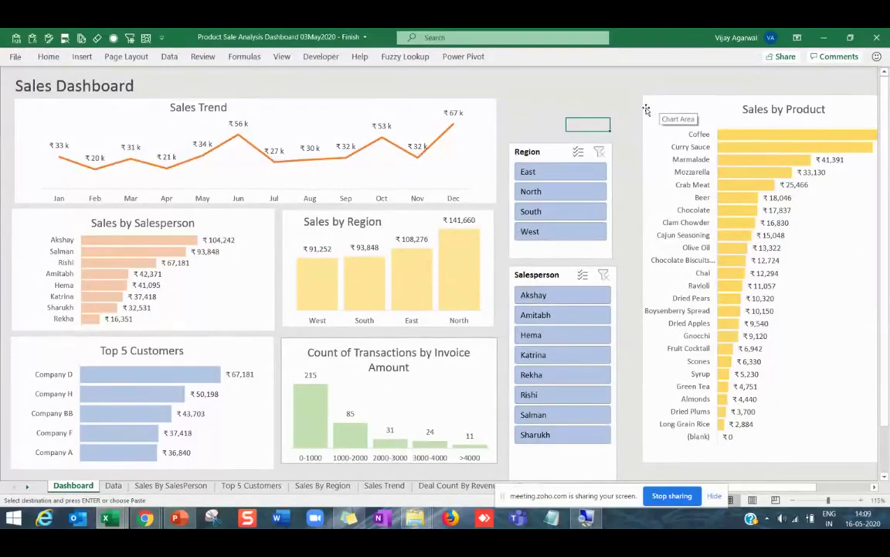
Select the Sales by Product chart, then return to Book3 and select the Order ID heading in A3.
{"action": "left_click_drag", "start_coordinate": [646, 110], "coordinate": [641, 111]}
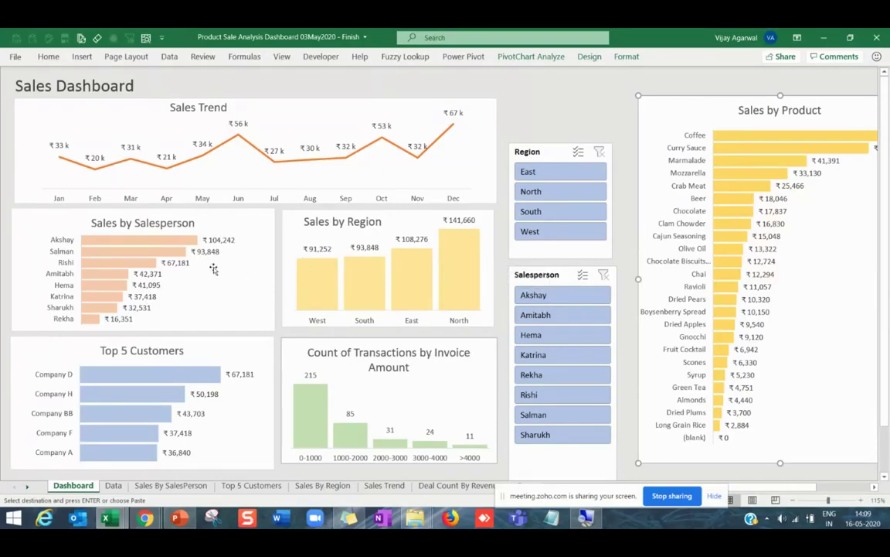
{"action": "key", "text": "alt+Tab"}
{"action": "left_click", "coordinate": [34, 113]}
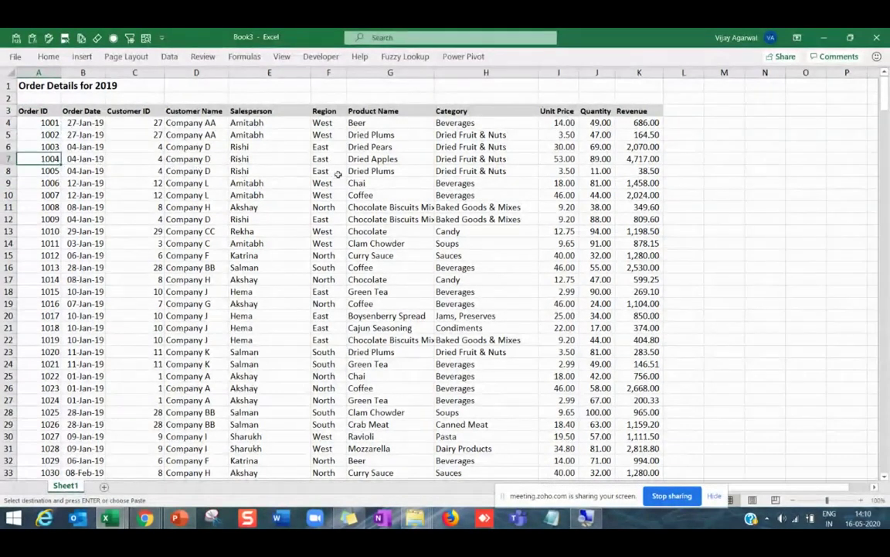
{"action": "left_click", "coordinate": [390, 195]}
{"action": "left_click", "coordinate": [71, 123]}
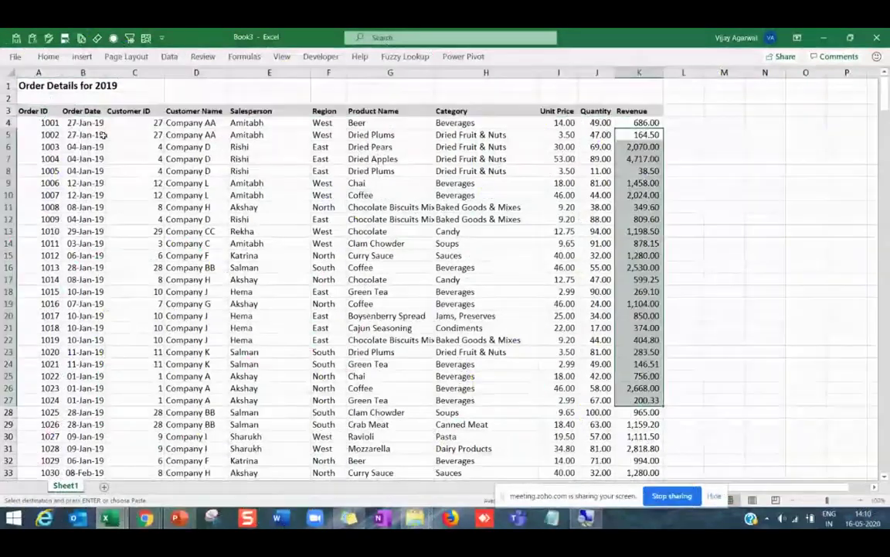
{"action": "left_click_drag", "start_coordinate": [103, 134], "coordinate": [96, 352]}
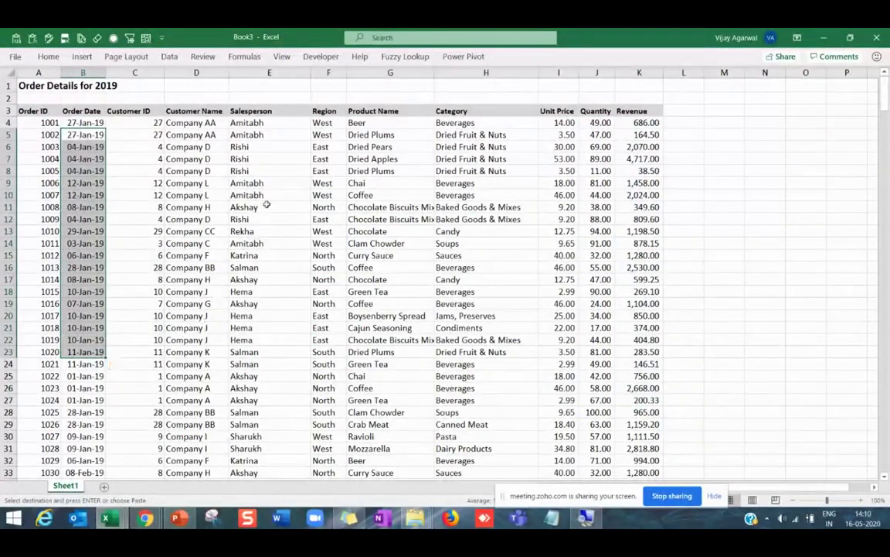
{"action": "left_click", "coordinate": [325, 135]}
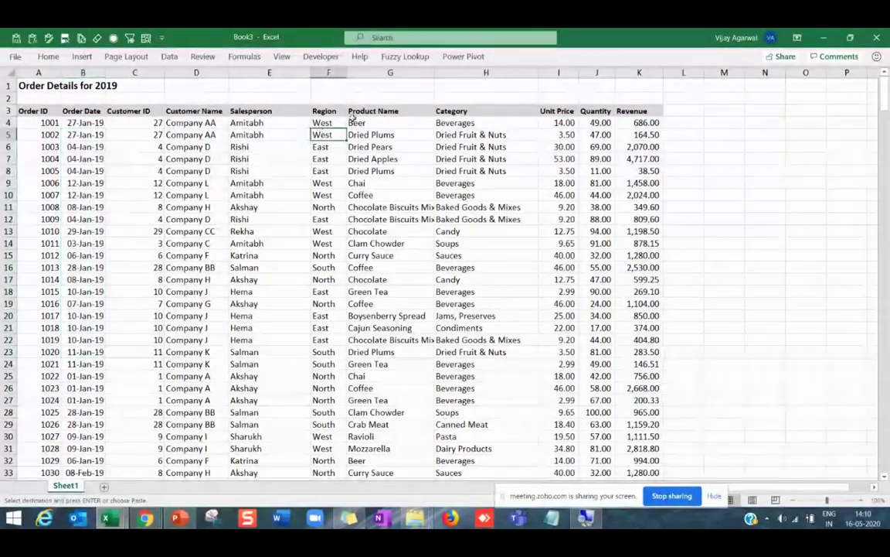
{"action": "left_click", "coordinate": [325, 160]}
{"action": "key", "text": "ctrl+v"}
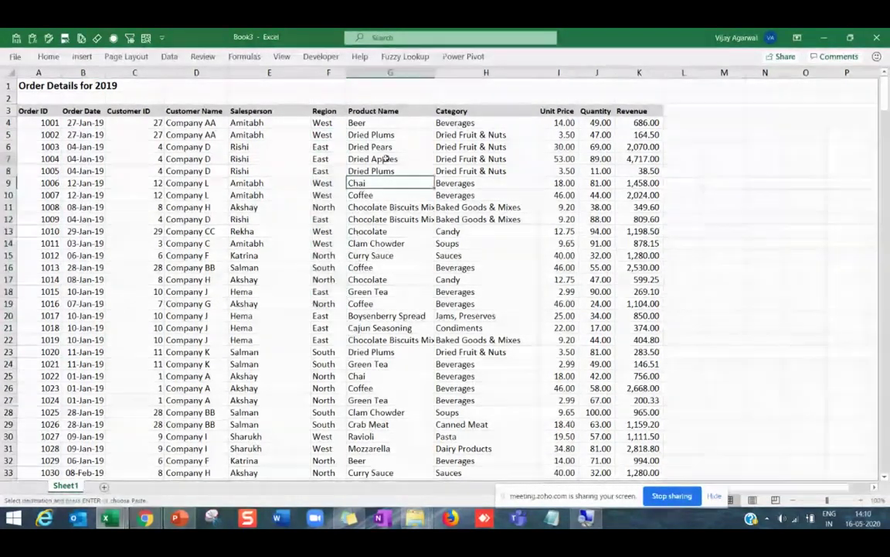
{"action": "double_click", "coordinate": [390, 232]}
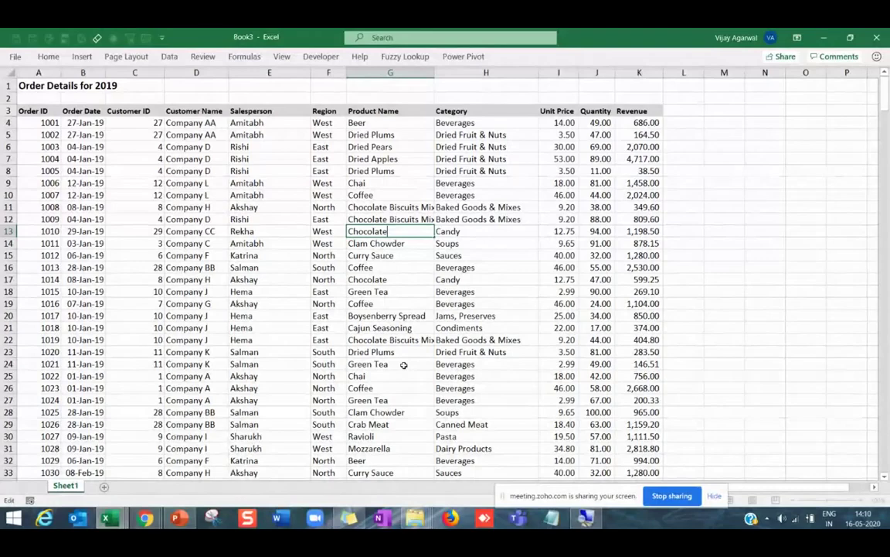
{"action": "left_click", "coordinate": [256, 271]}
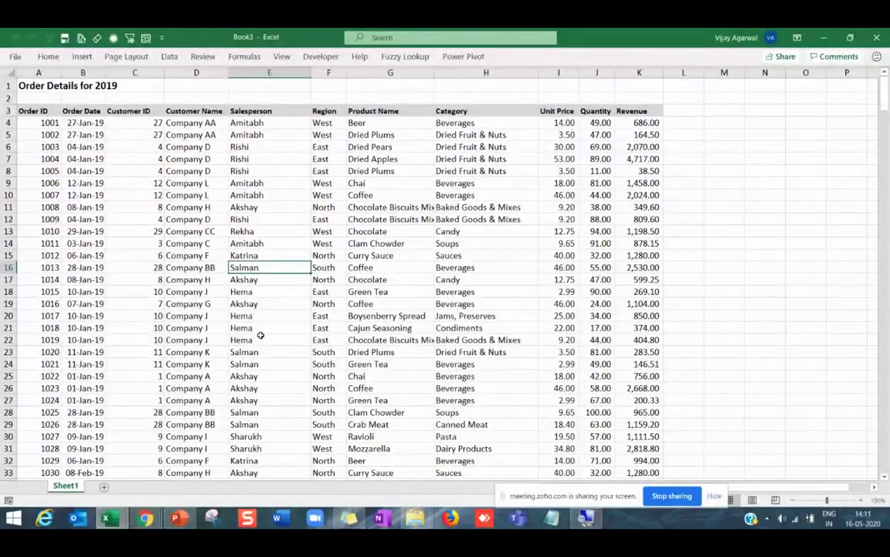
Insert a PivotTable from Sheet1!$A$3:$K$372 into a new worksheet.
{"action": "left_click", "coordinate": [33, 110]}
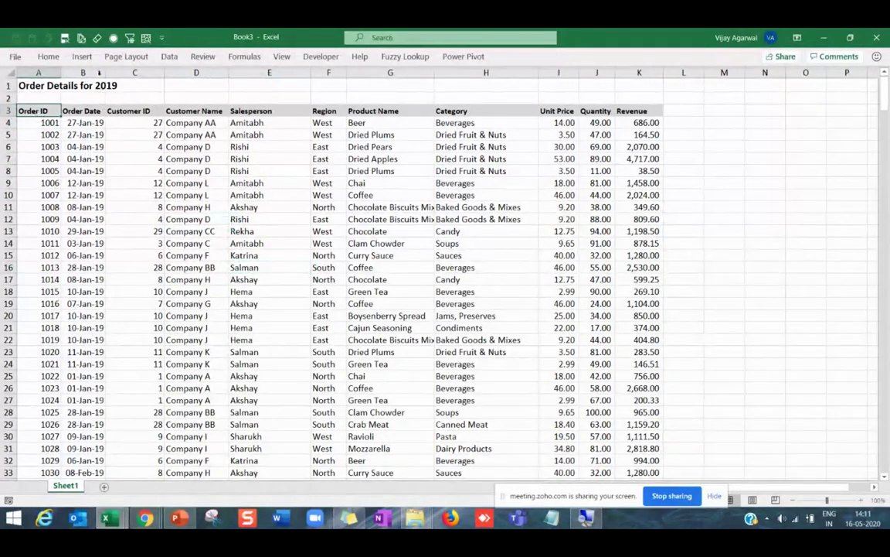
{"action": "left_click", "coordinate": [82, 59]}
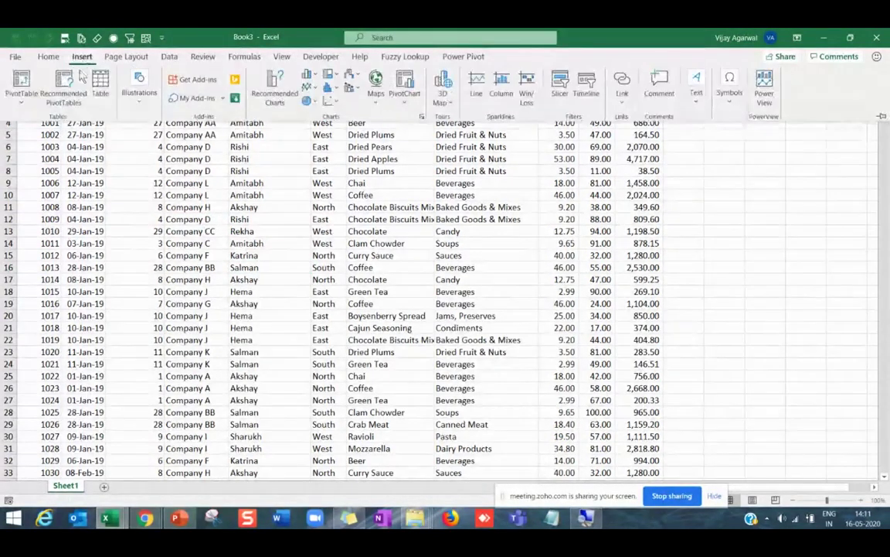
{"action": "left_click", "coordinate": [22, 84]}
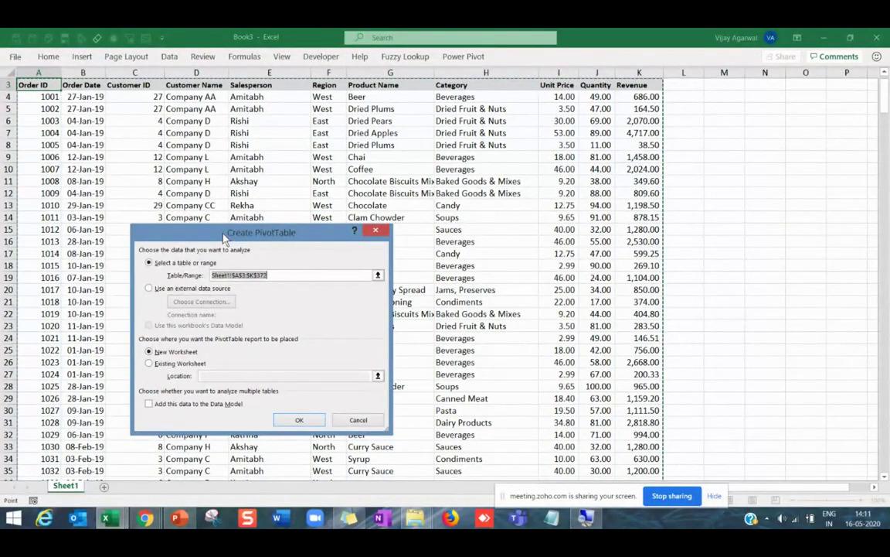
{"action": "left_click", "coordinate": [286, 277]}
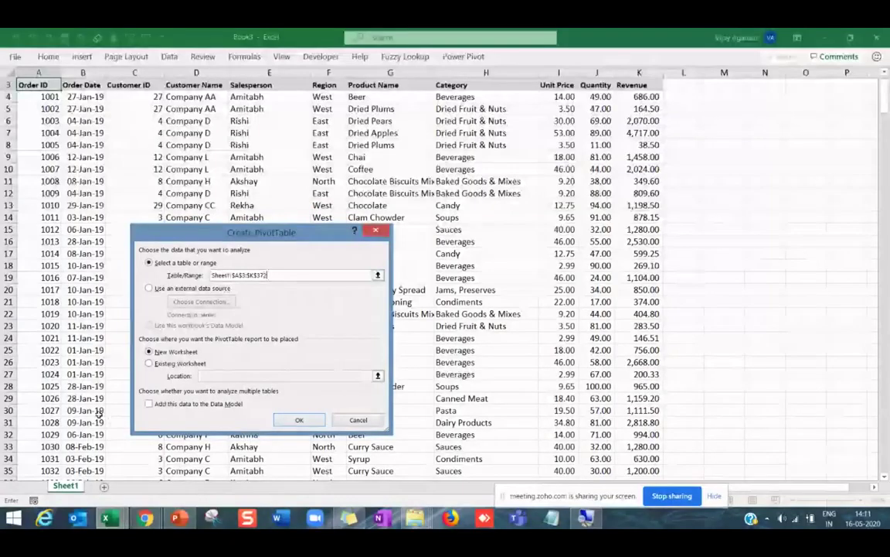
{"action": "left_click", "coordinate": [299, 422]}
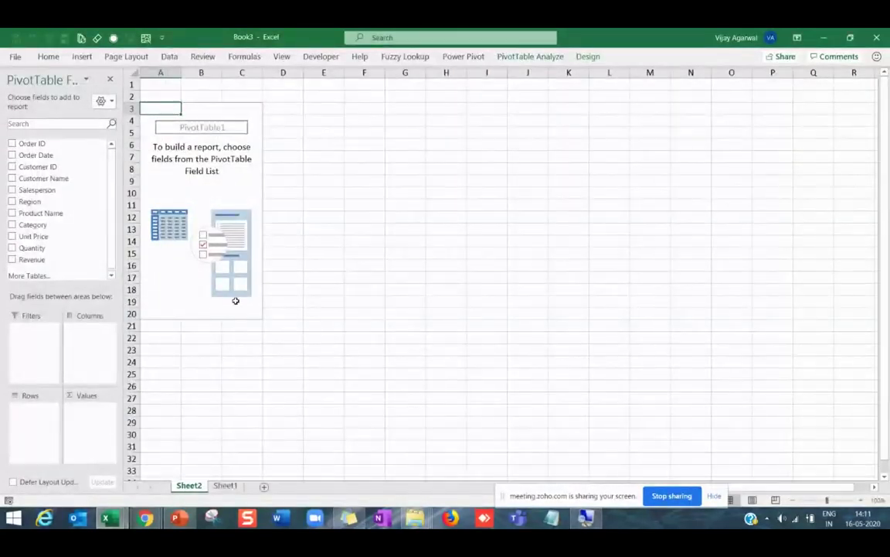
Put Salesperson in the pivot rows and Sum of Revenue in the values.
{"action": "key", "text": "alt+Tab"}
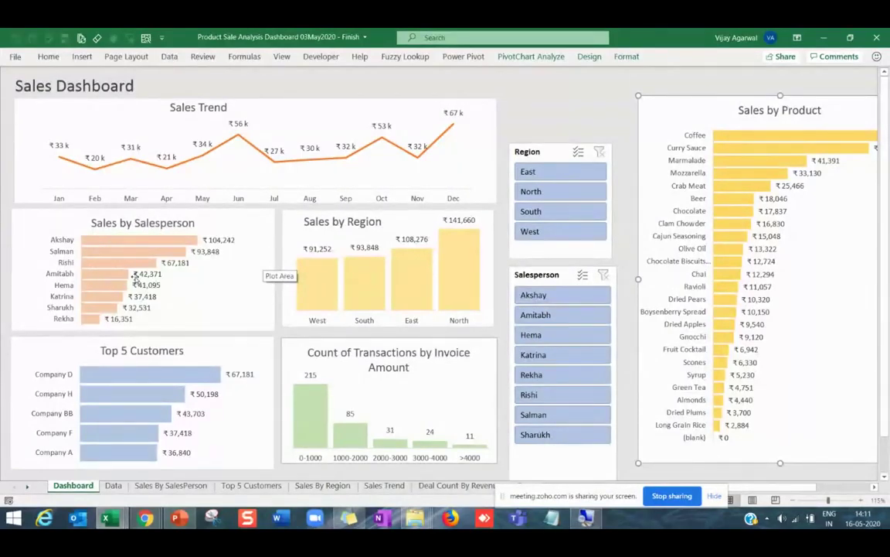
{"action": "key", "text": "alt+Tab"}
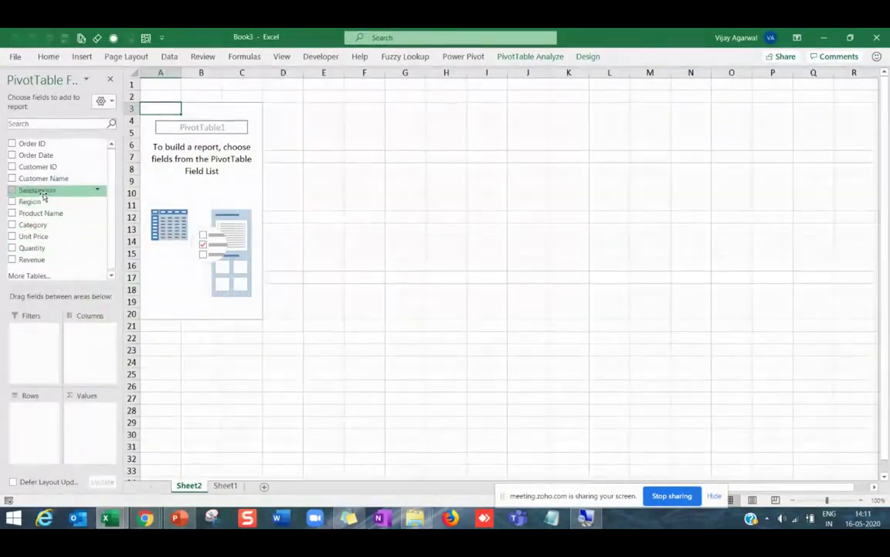
{"action": "left_click_drag", "start_coordinate": [43, 195], "coordinate": [34, 423]}
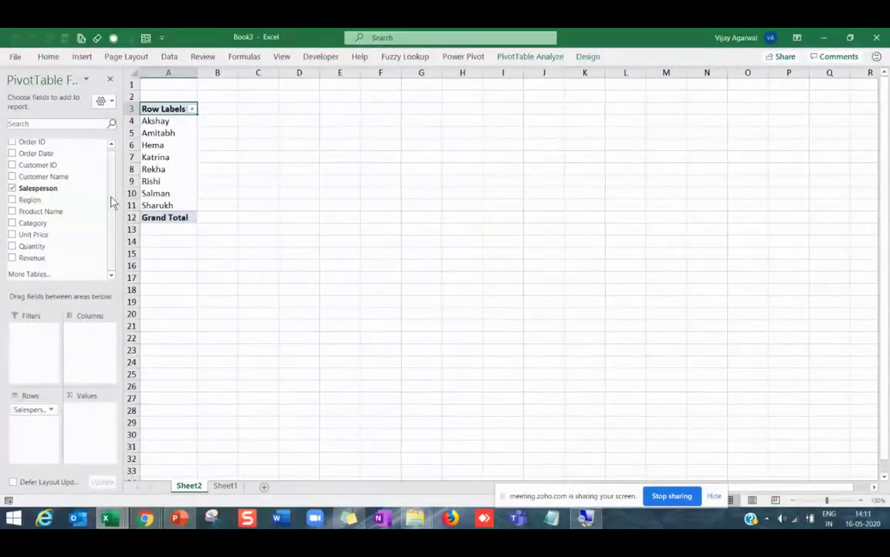
{"action": "left_click_drag", "start_coordinate": [33, 258], "coordinate": [87, 425]}
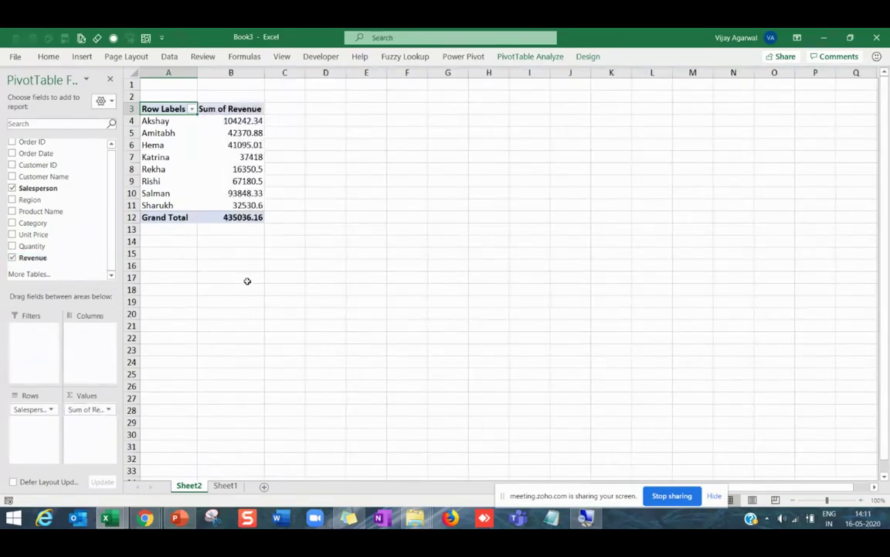
{"action": "scroll", "coordinate": [248, 280], "scroll_direction": "up", "scroll_amount": 1}
{"action": "left_click_drag", "start_coordinate": [160, 129], "coordinate": [184, 224]}
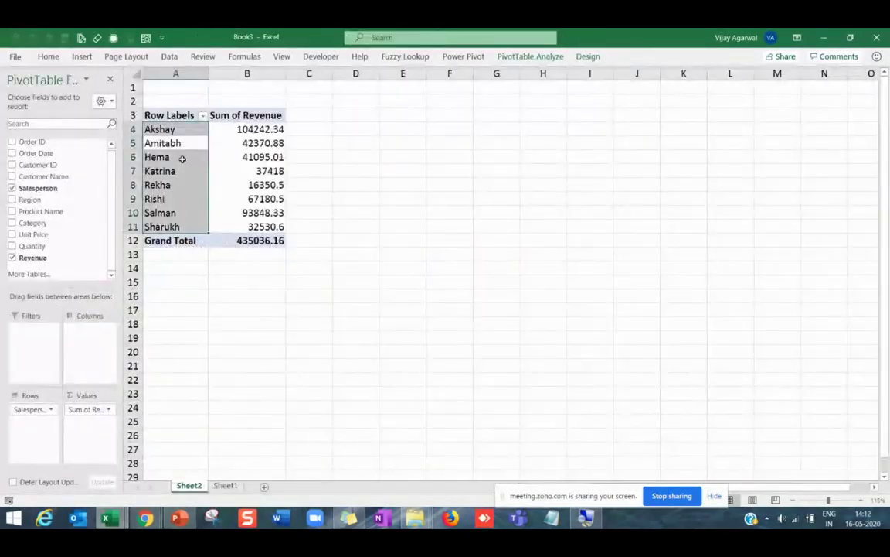
{"action": "left_click", "coordinate": [182, 157]}
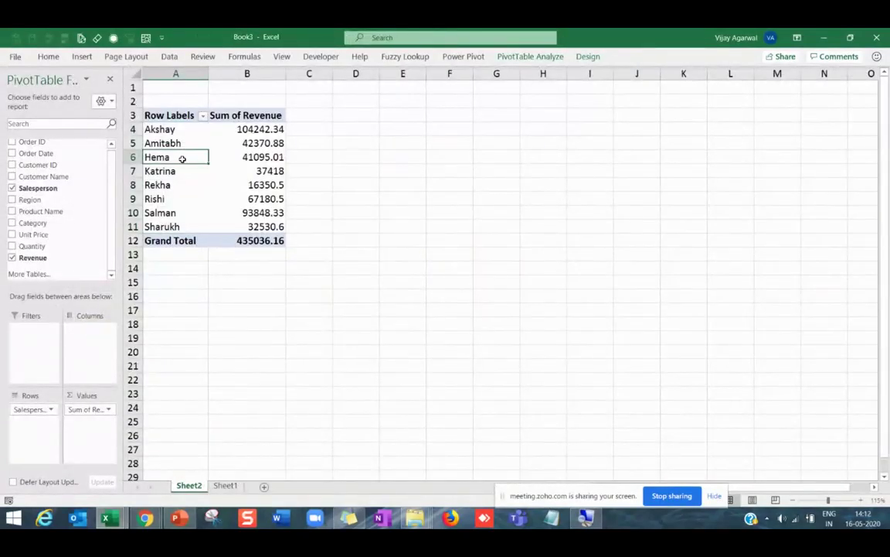
{"action": "left_click", "coordinate": [524, 59]}
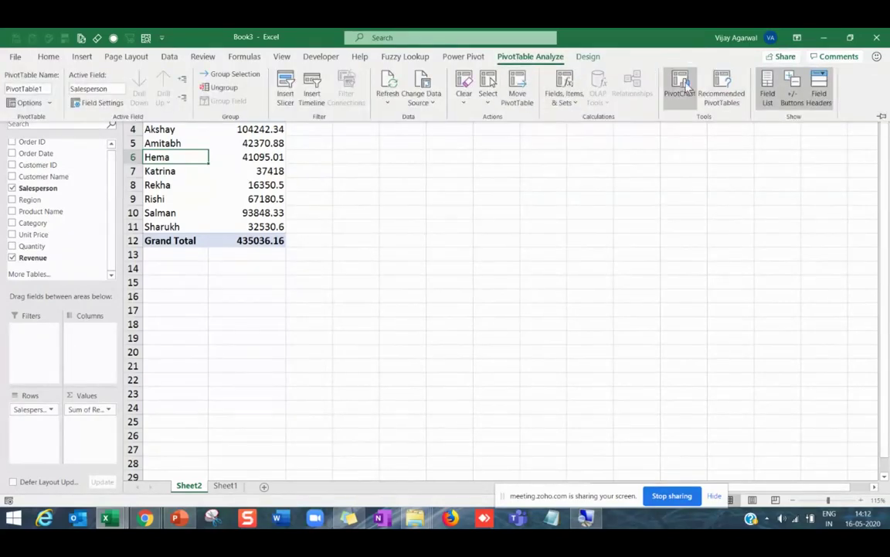
Insert a Clustered Bar PivotChart from the Salesperson revenue pivot table.
{"action": "left_click", "coordinate": [683, 87]}
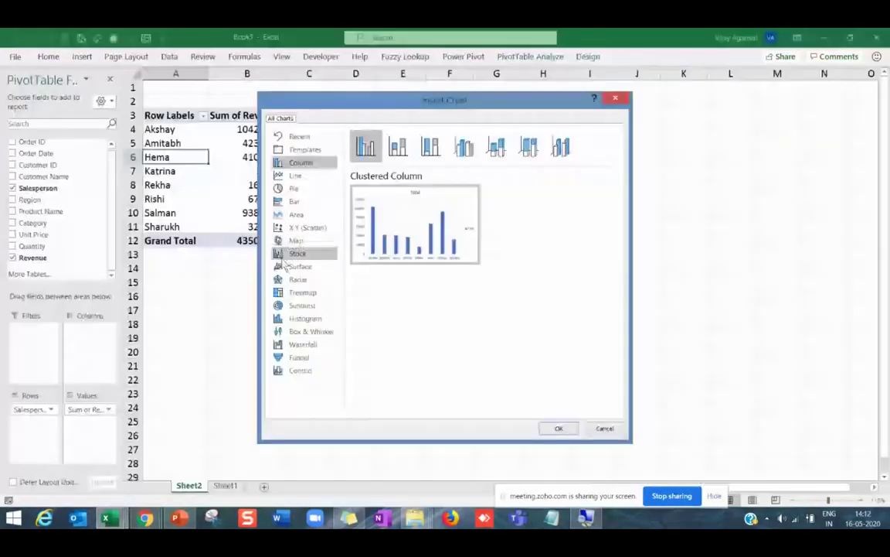
{"action": "key", "text": "Escape"}
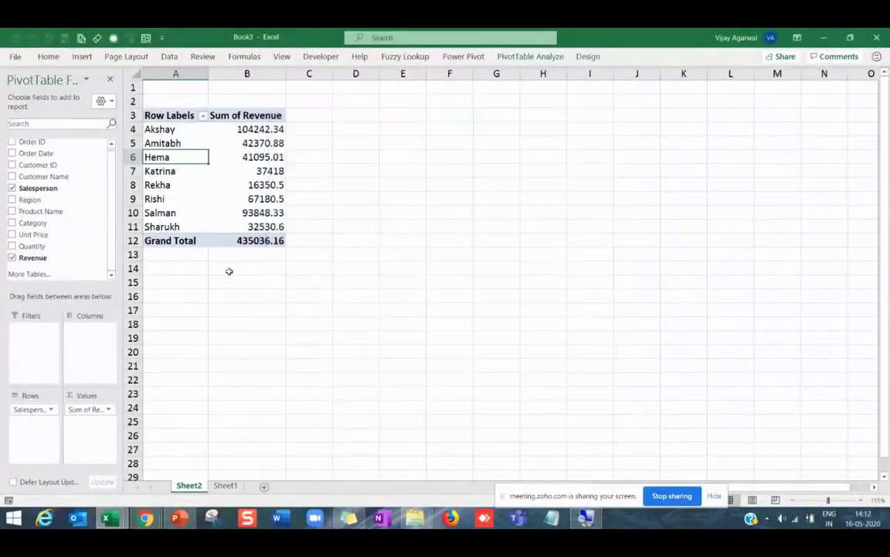
{"action": "key", "text": "alt+Tab"}
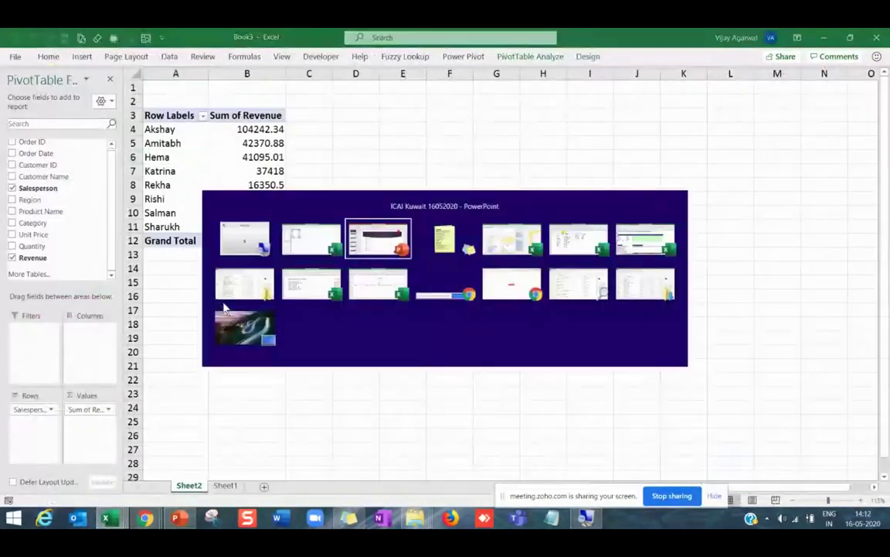
{"action": "key", "text": "alt+Tab"}
{"action": "key", "text": "alt+Tab"}
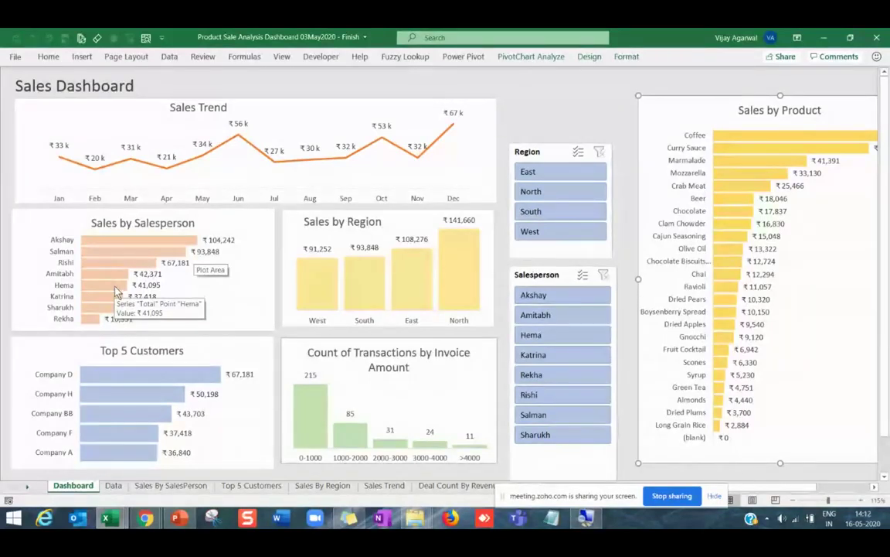
{"action": "key", "text": "ctrl+Tab"}
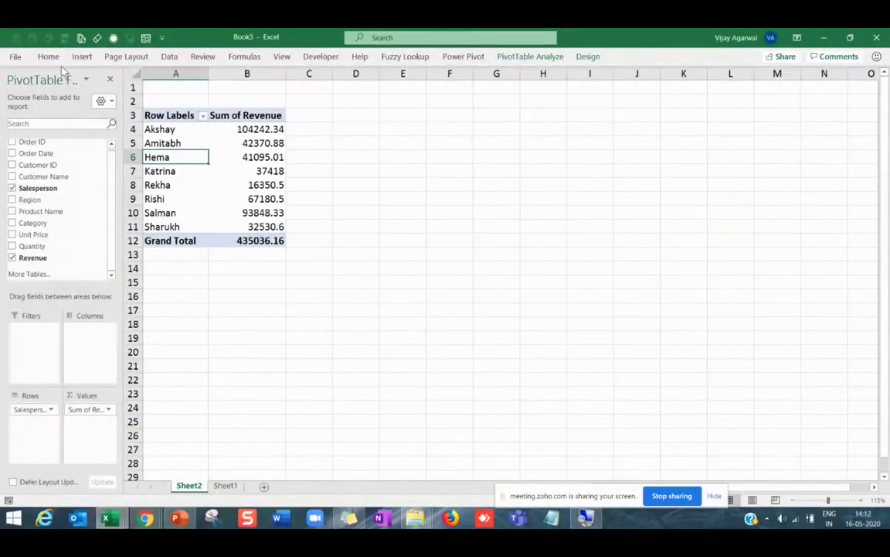
{"action": "left_click", "coordinate": [516, 62]}
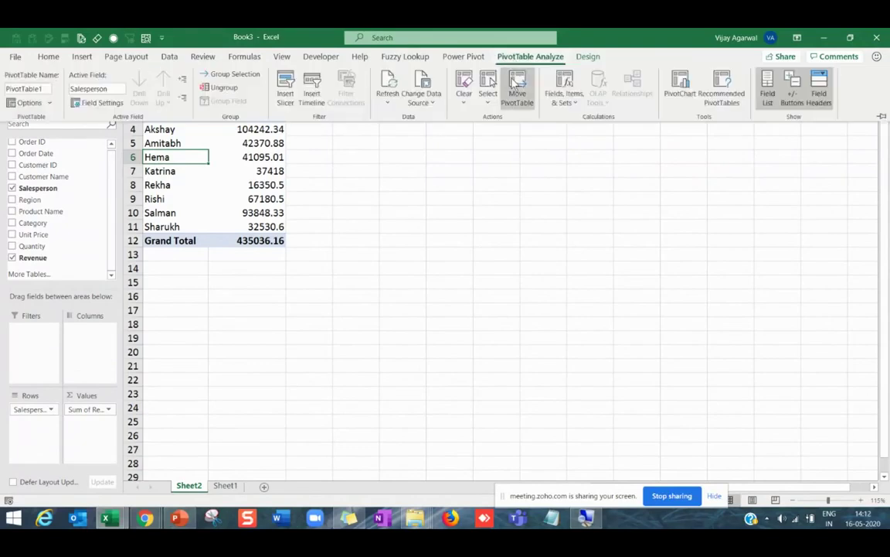
{"action": "left_click", "coordinate": [680, 90]}
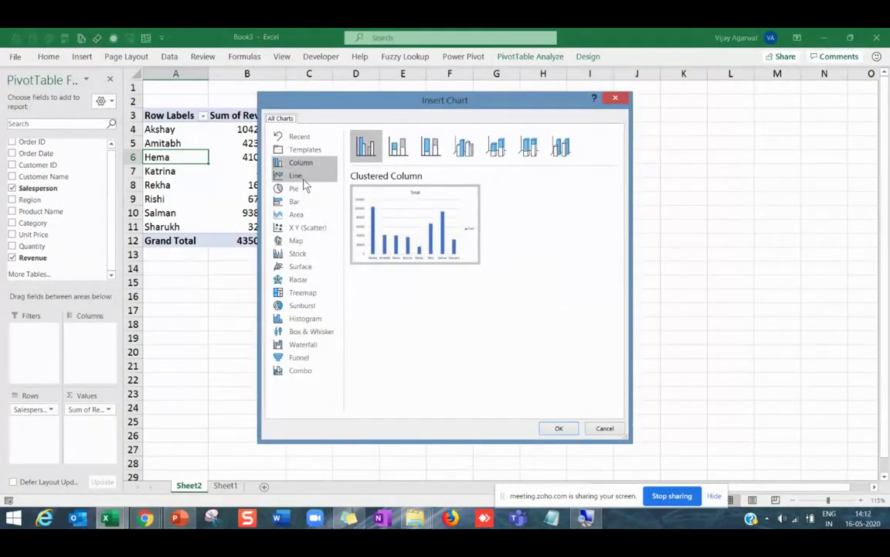
{"action": "left_click", "coordinate": [297, 203]}
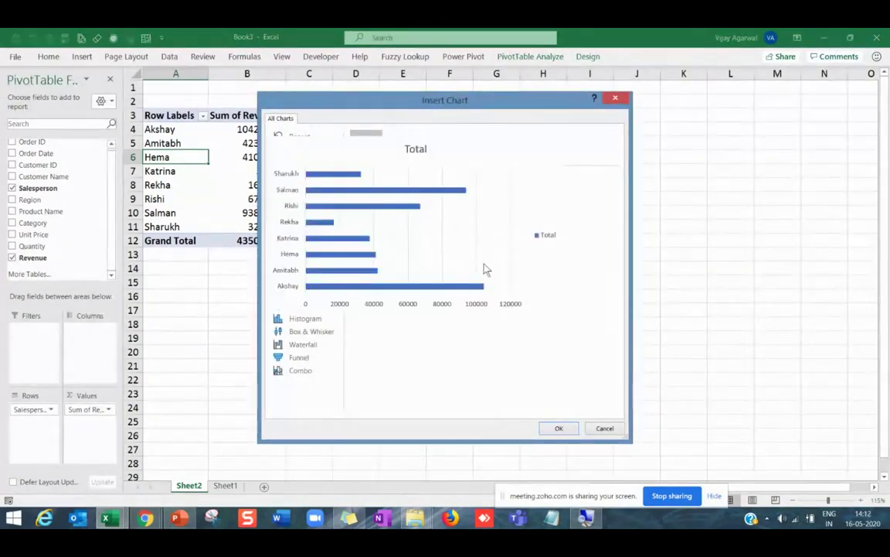
{"action": "left_click", "coordinate": [560, 429]}
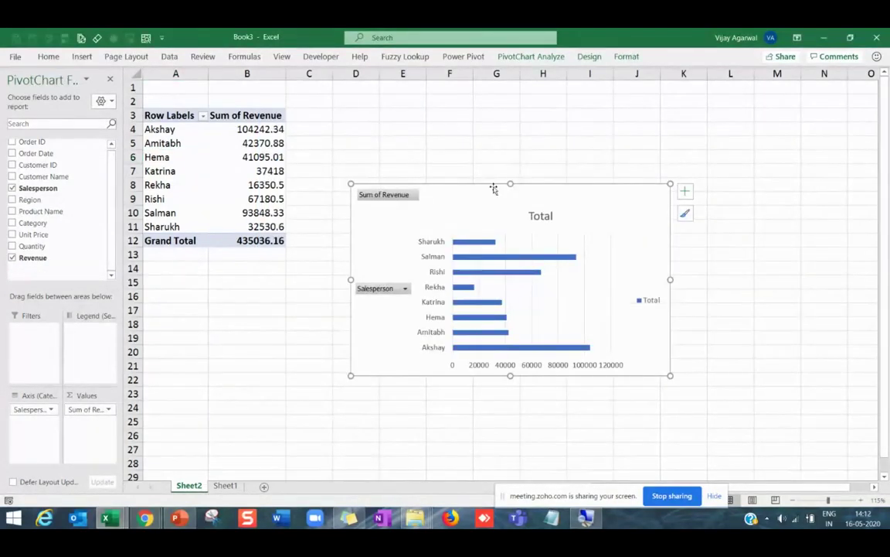
Move the chart beside the pivot table and delete its Total title, legend and gridlines.
{"action": "left_click_drag", "start_coordinate": [444, 169], "coordinate": [493, 168]}
{"action": "left_click", "coordinate": [528, 151]}
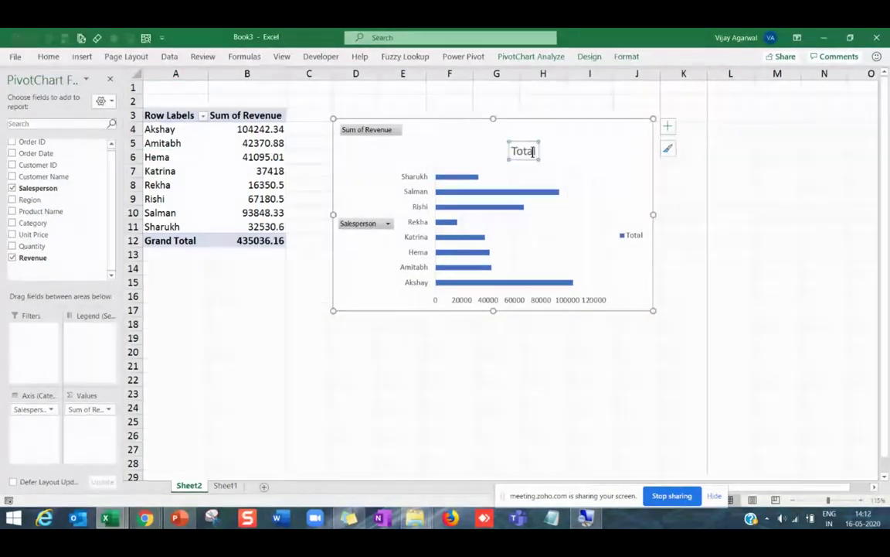
{"action": "key", "text": "Delete"}
{"action": "left_click", "coordinate": [630, 233]}
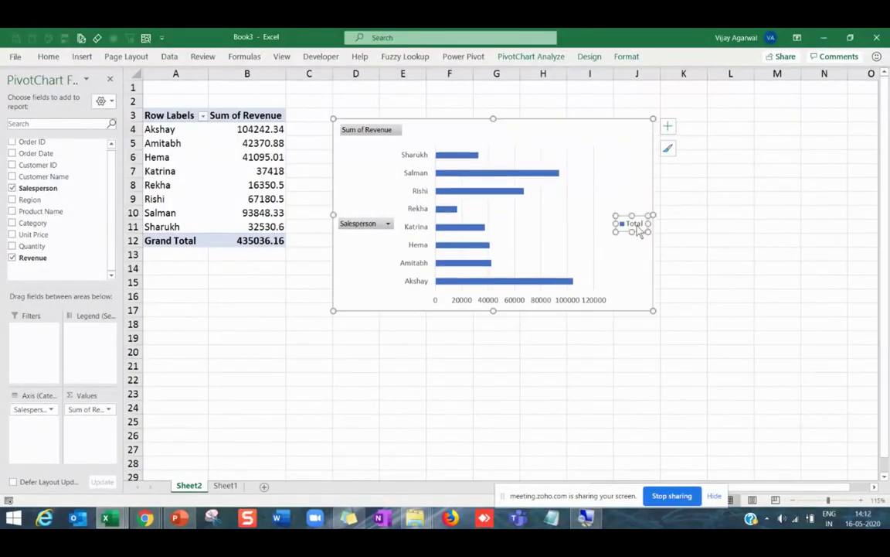
{"action": "key", "text": "Delete"}
{"action": "left_click", "coordinate": [599, 210]}
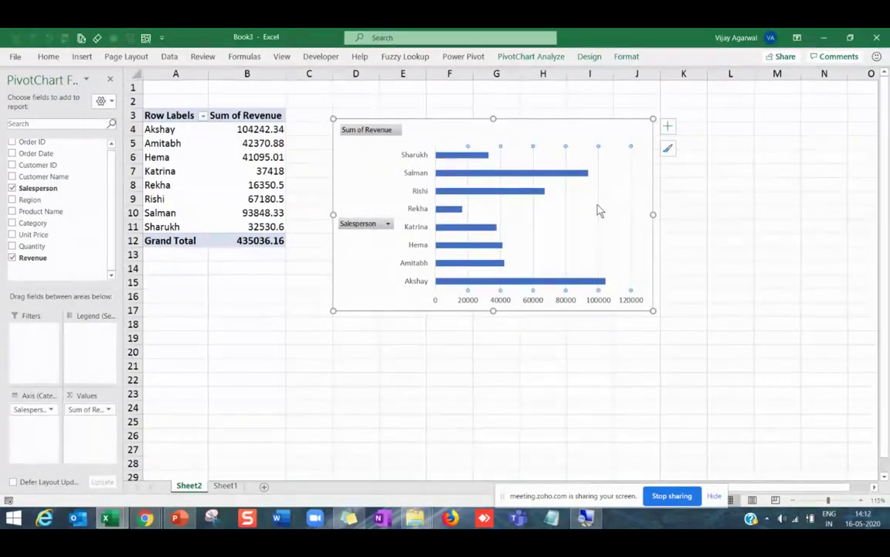
{"action": "key", "text": "Delete"}
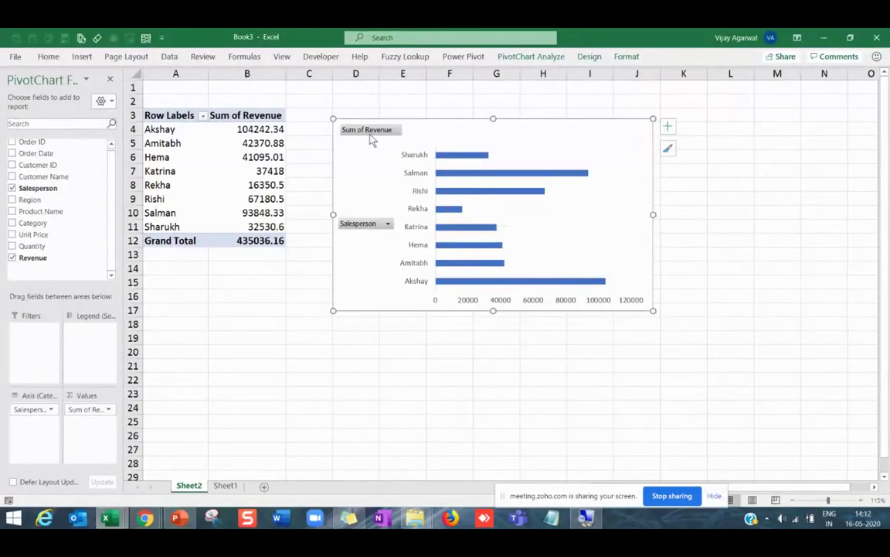
Hide all field buttons on the chart and make it slightly taller.
{"action": "right_click", "coordinate": [370, 133]}
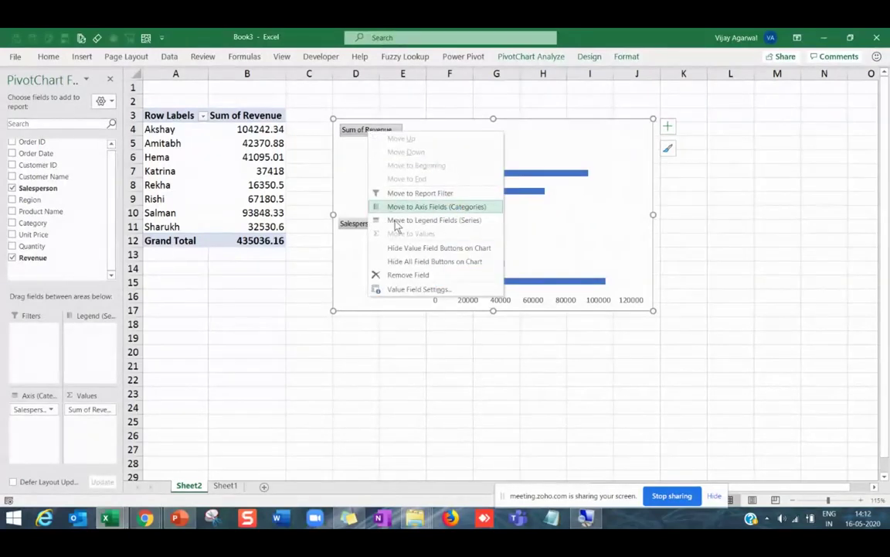
{"action": "left_click", "coordinate": [408, 248]}
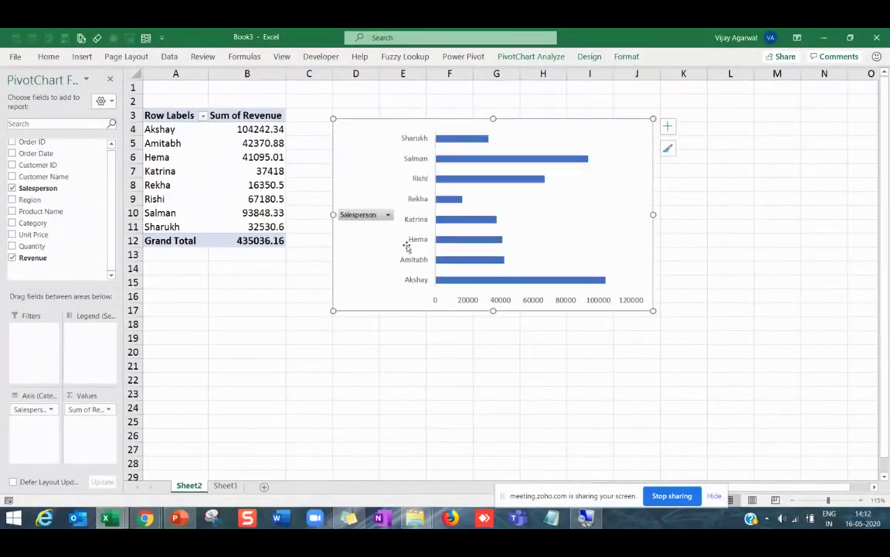
{"action": "right_click", "coordinate": [361, 218]}
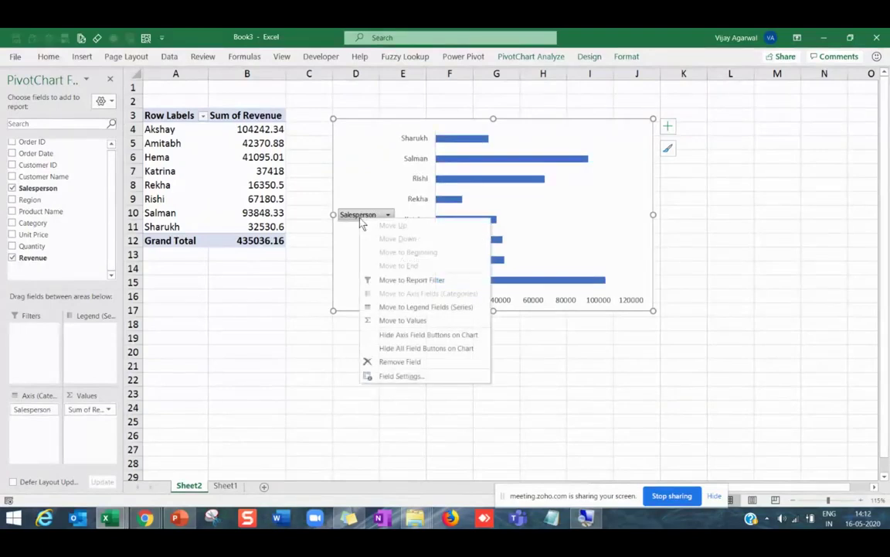
{"action": "left_click", "coordinate": [405, 350]}
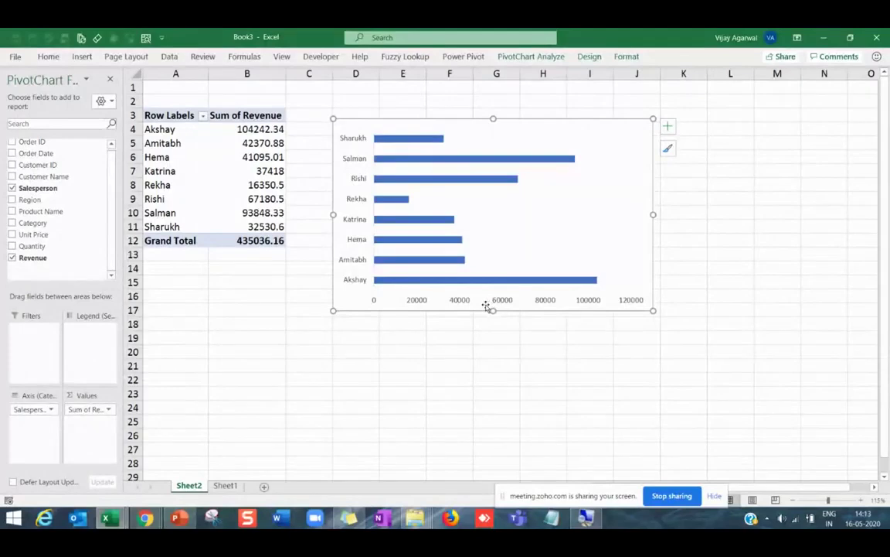
{"action": "key", "text": "alt+Tab"}
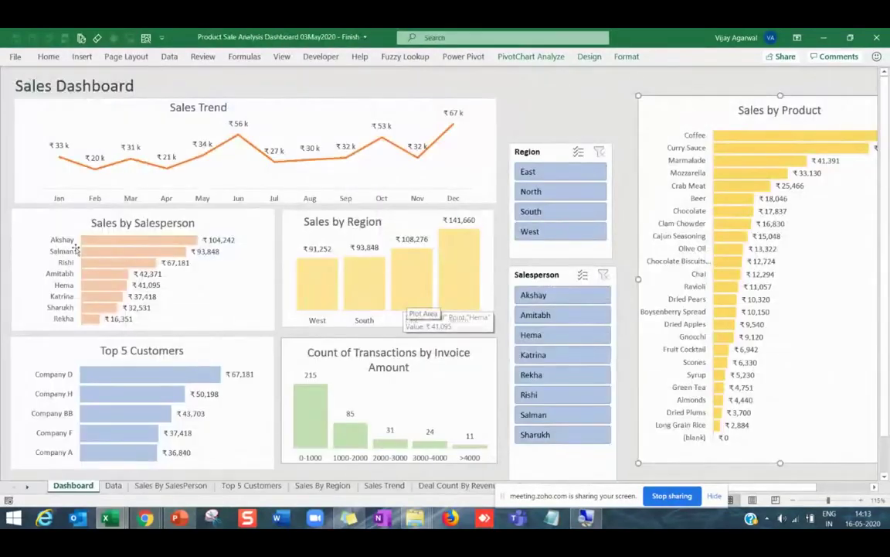
{"action": "key", "text": "alt+Tab"}
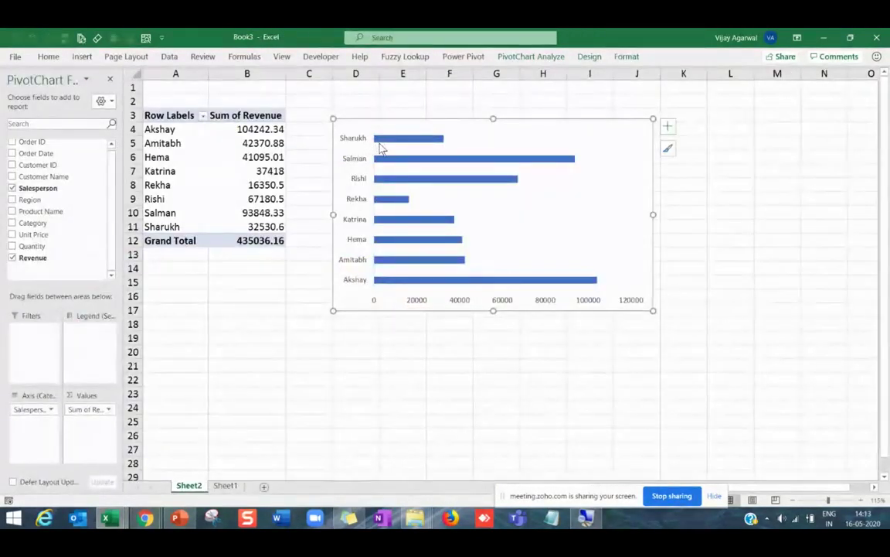
{"action": "left_click_drag", "start_coordinate": [493, 119], "coordinate": [493, 110]}
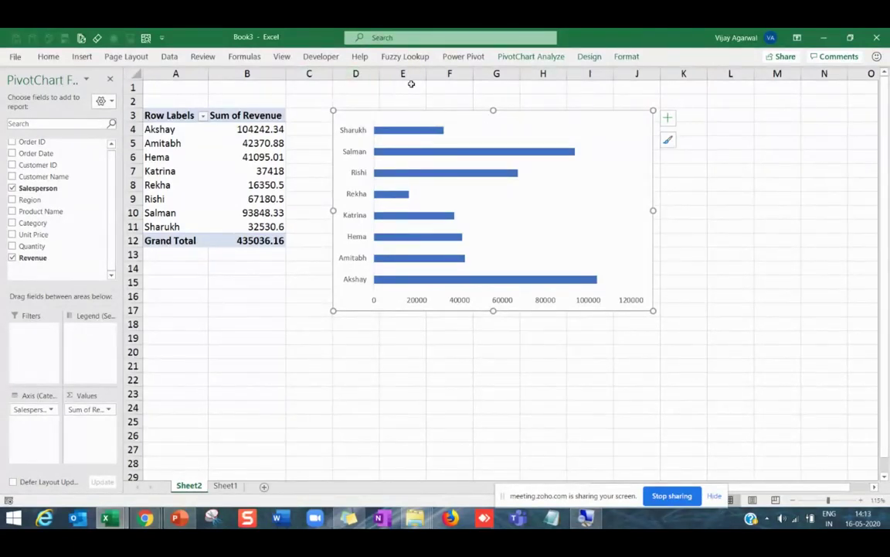
Apply the fourth, lighter chart style to the bar chart and nudge it into place.
{"action": "left_click", "coordinate": [589, 55]}
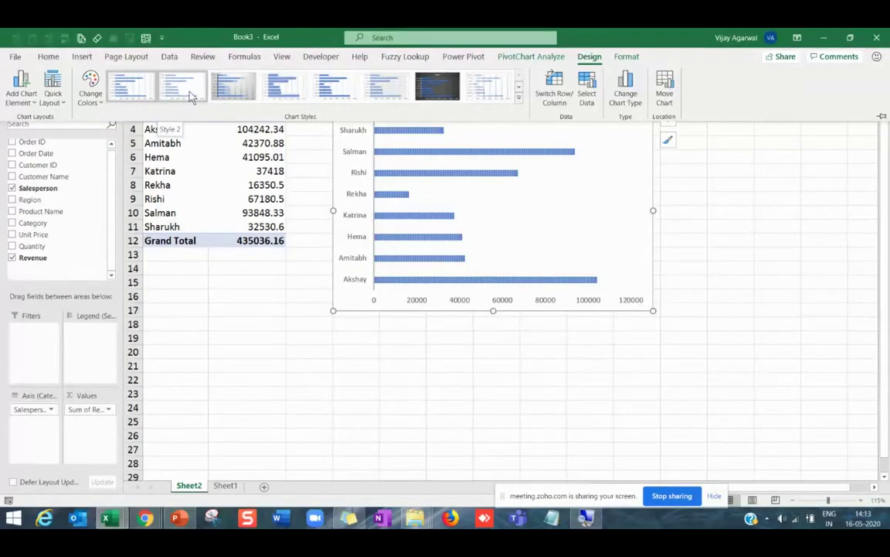
{"action": "left_click", "coordinate": [670, 315]}
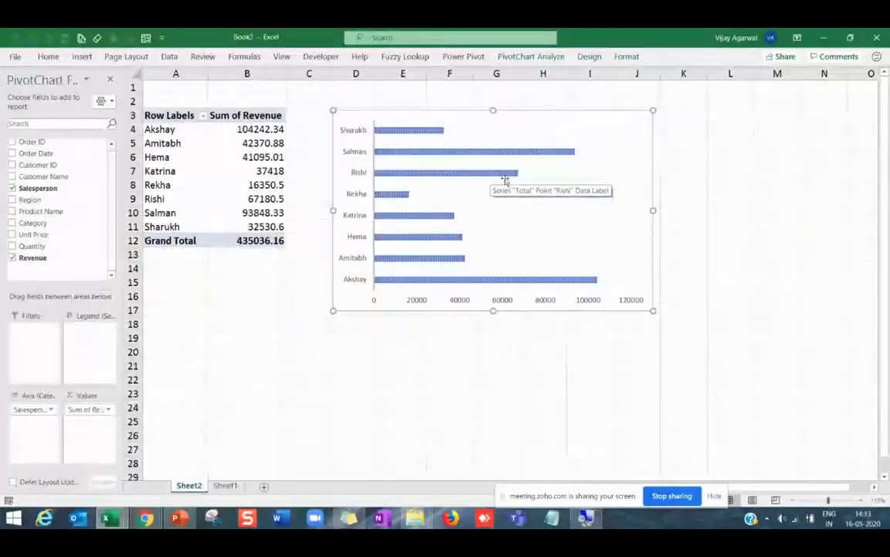
{"action": "left_click", "coordinate": [505, 139]}
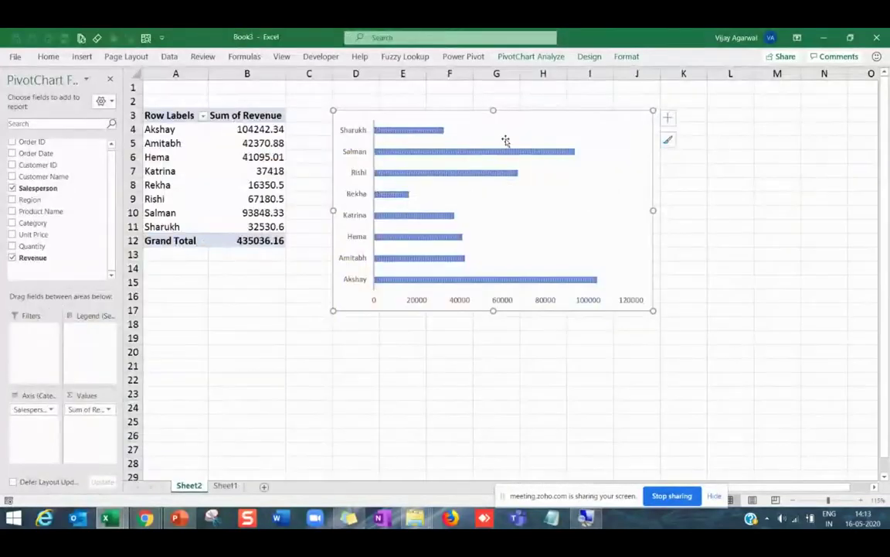
{"action": "left_click", "coordinate": [590, 56]}
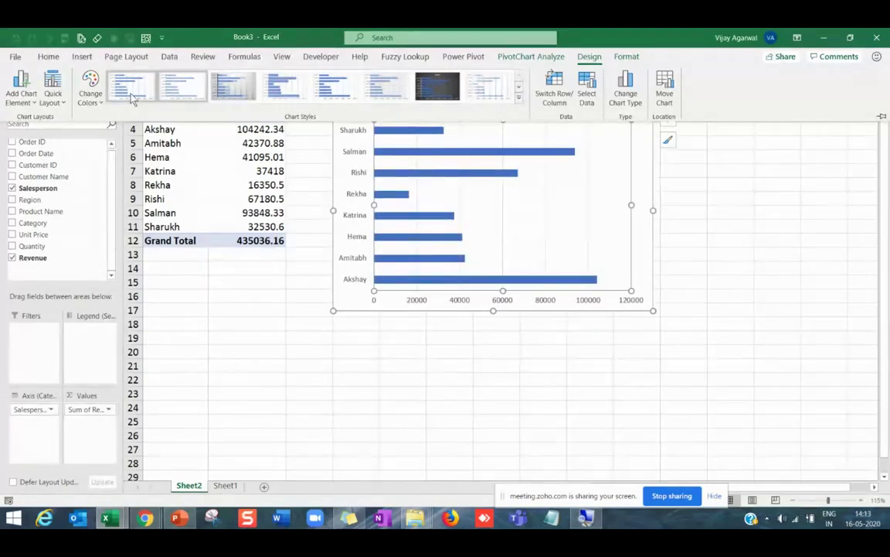
{"action": "left_click", "coordinate": [278, 91]}
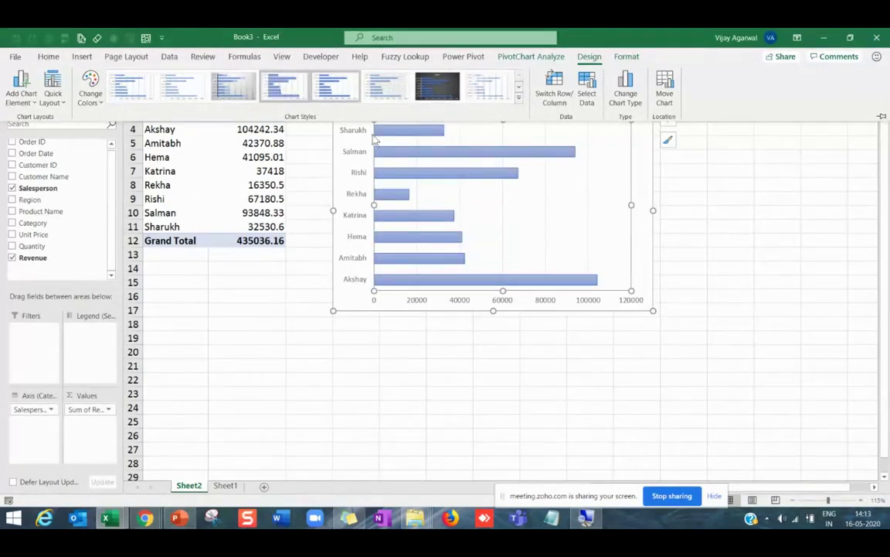
{"action": "left_click", "coordinate": [526, 311]}
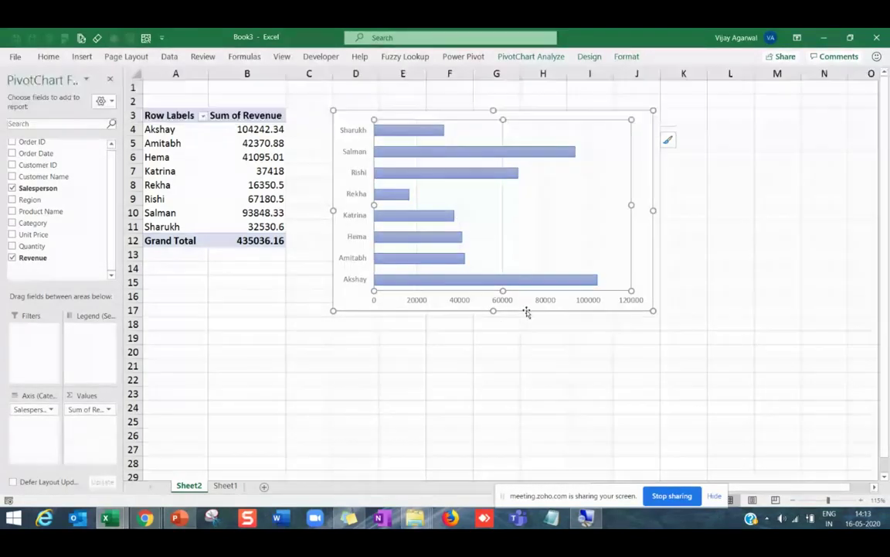
{"action": "left_click_drag", "start_coordinate": [526, 311], "coordinate": [532, 330]}
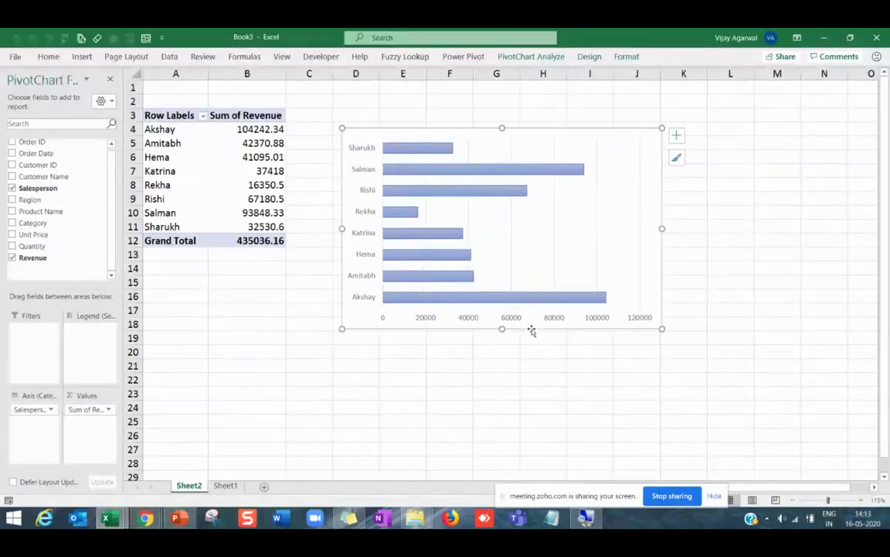
Add data labels showing each salesperson's revenue, such as 104242.34 for Akshay.
{"action": "right_click", "coordinate": [474, 196]}
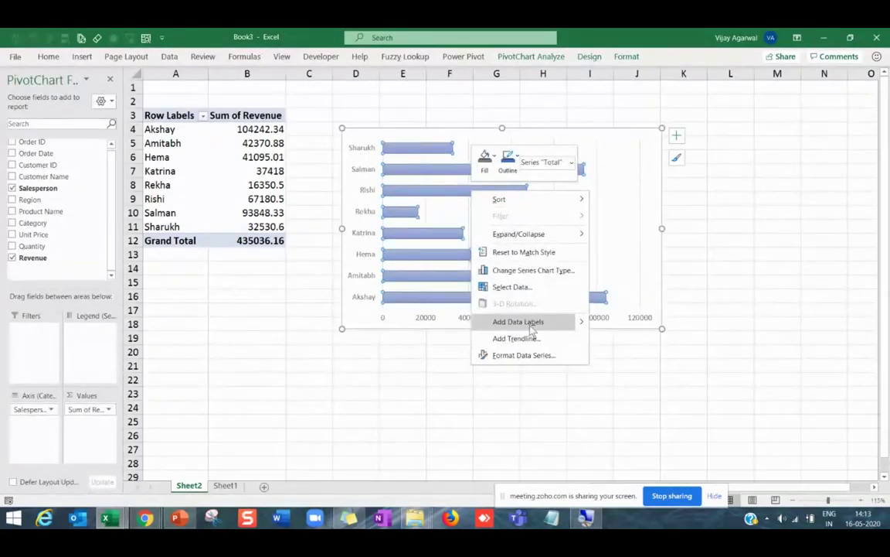
{"action": "left_click", "coordinate": [530, 323]}
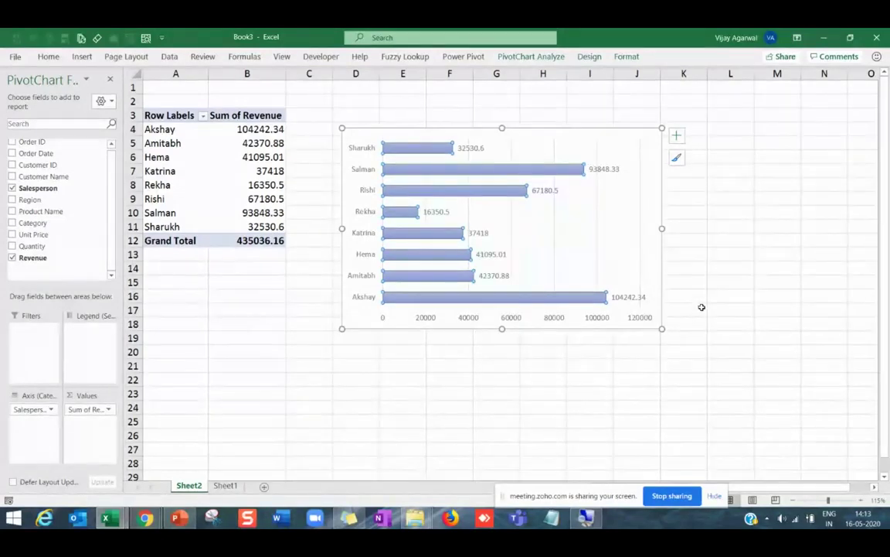
{"action": "key", "text": "alt+Tab"}
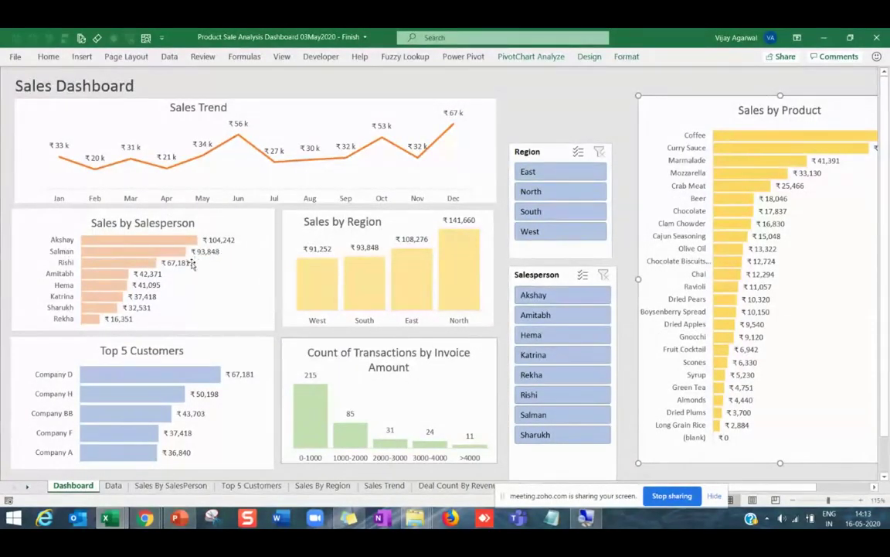
{"action": "key", "text": "alt+Tab"}
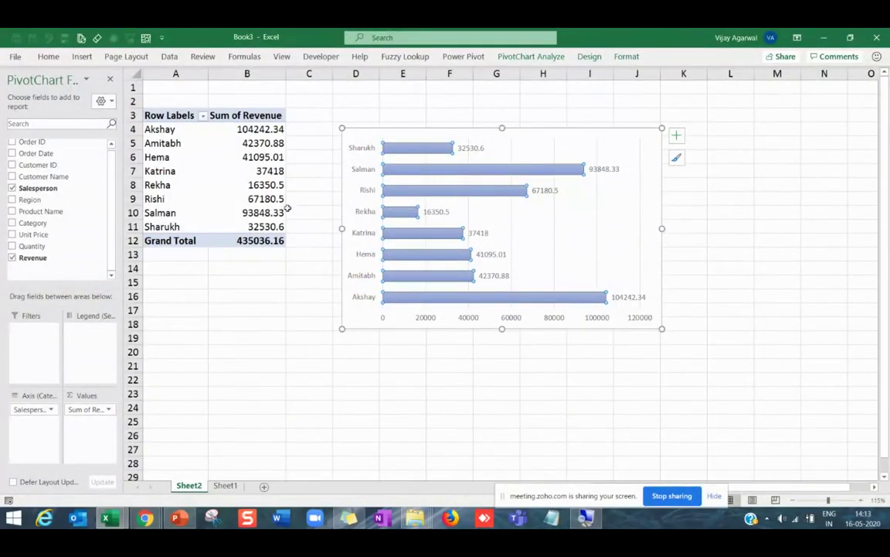
{"action": "left_click", "coordinate": [259, 159]}
{"action": "right_click", "coordinate": [262, 158]}
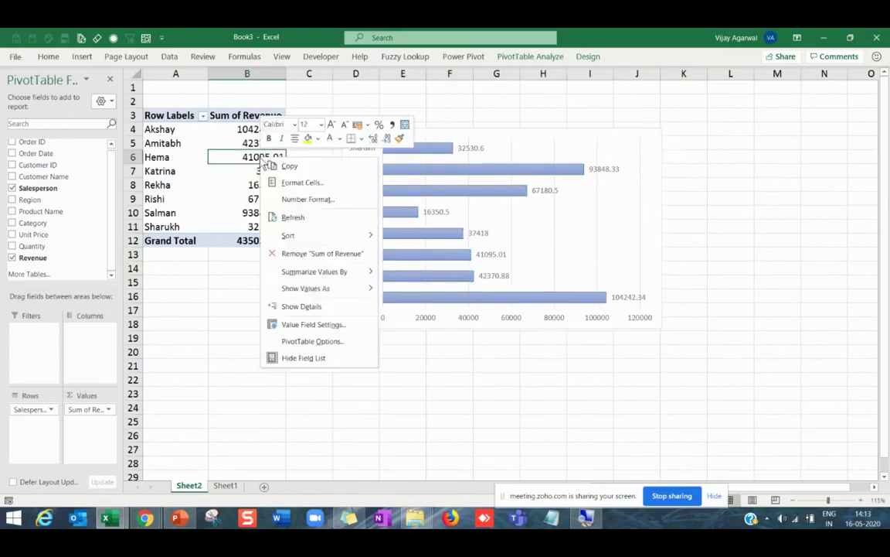
{"action": "mouse_move", "coordinate": [307, 238]}
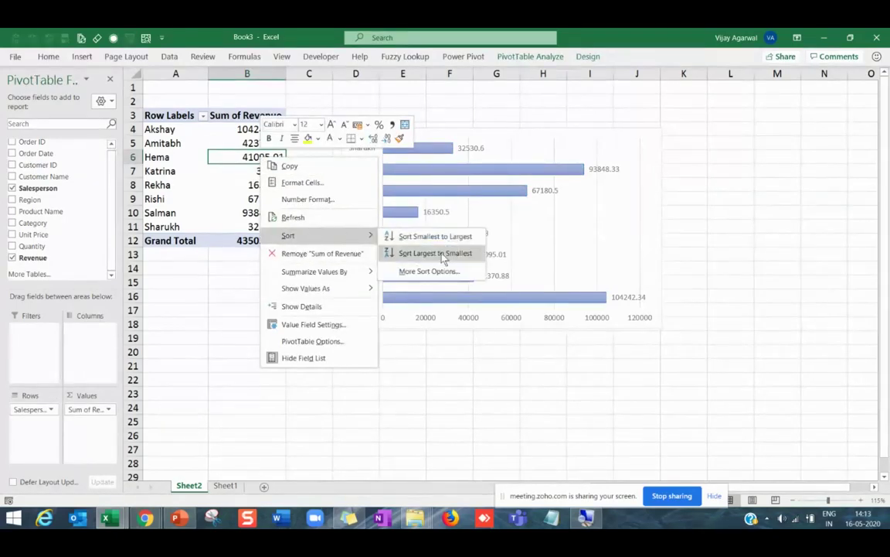
{"action": "left_click", "coordinate": [407, 253]}
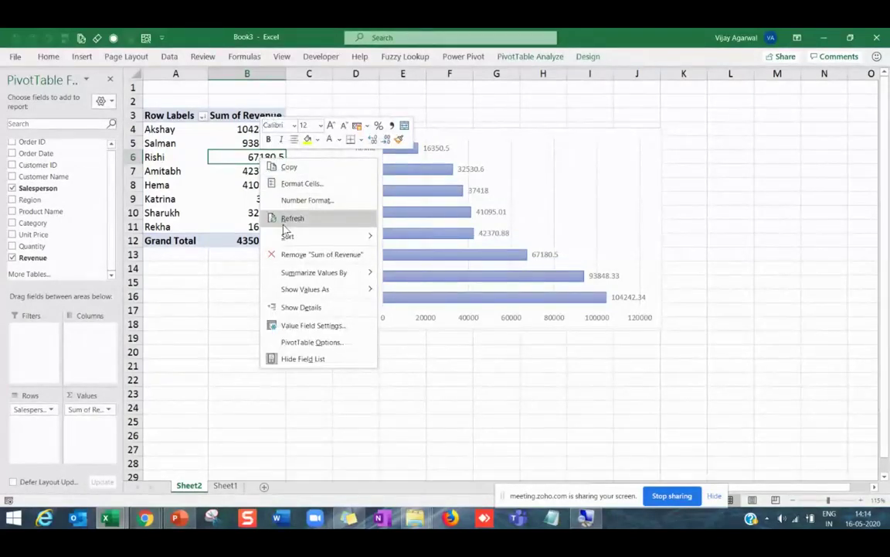
{"action": "mouse_move", "coordinate": [338, 237]}
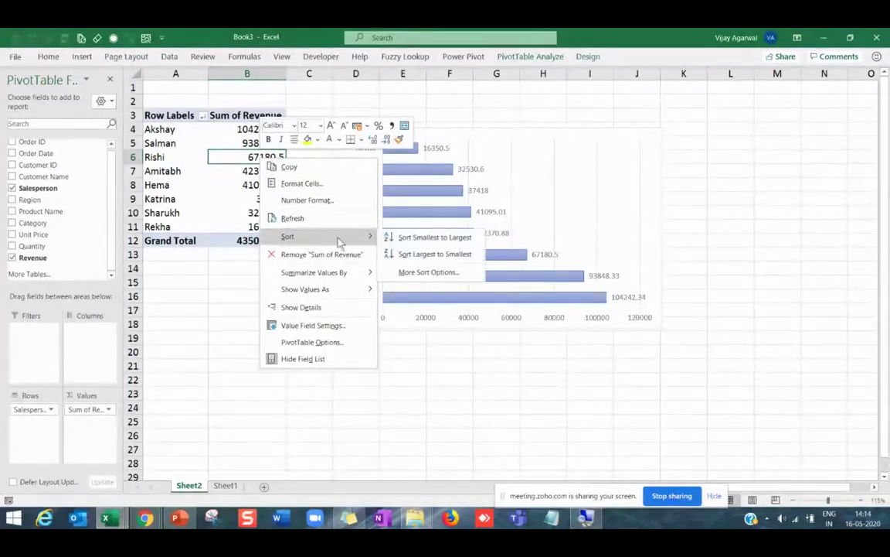
{"action": "left_click", "coordinate": [410, 238]}
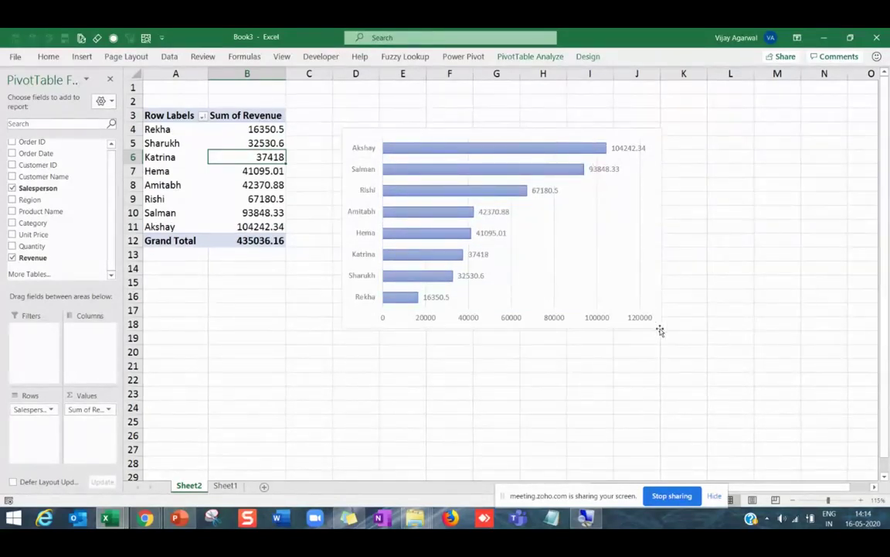
{"action": "left_click", "coordinate": [640, 268]}
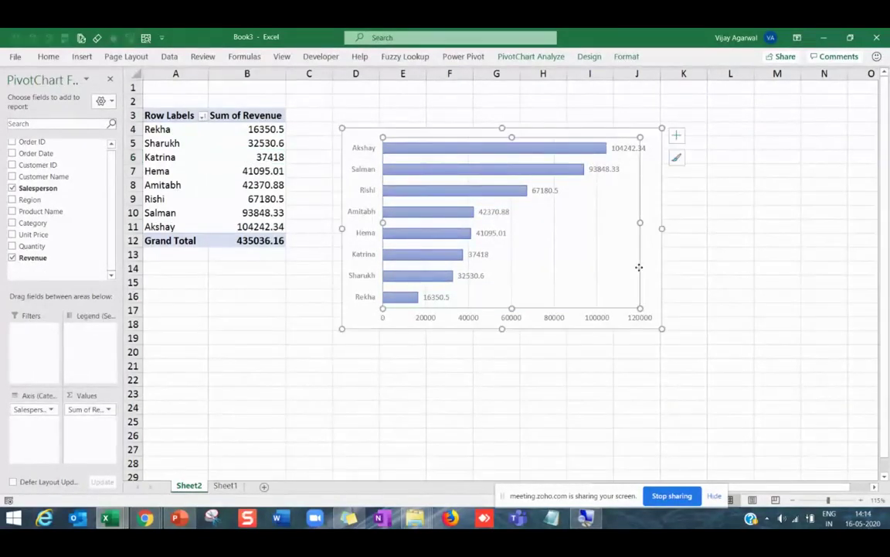
{"action": "key", "text": "Escape"}
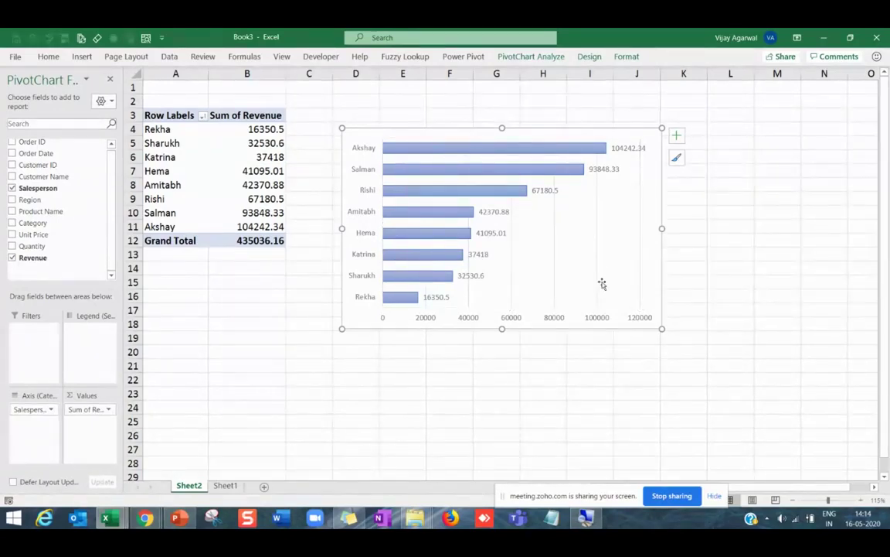
{"action": "left_click", "coordinate": [597, 377]}
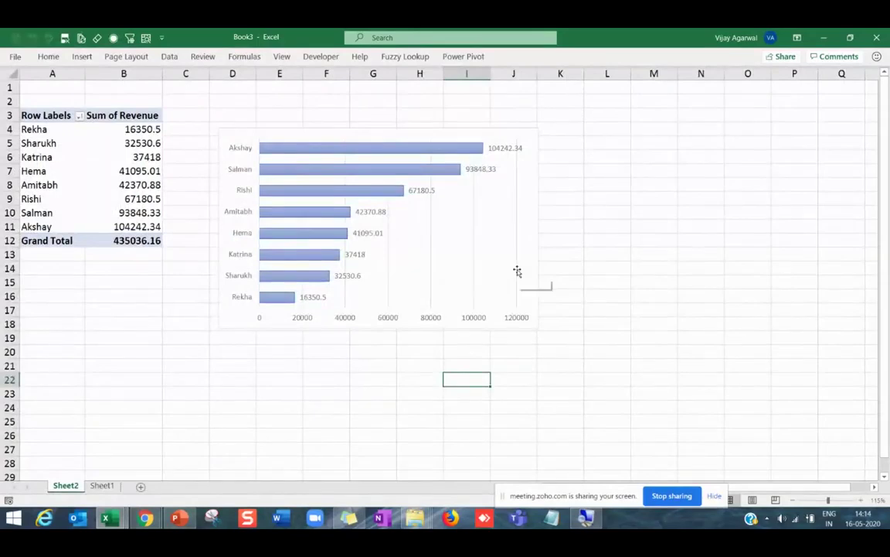
{"action": "left_click", "coordinate": [517, 270]}
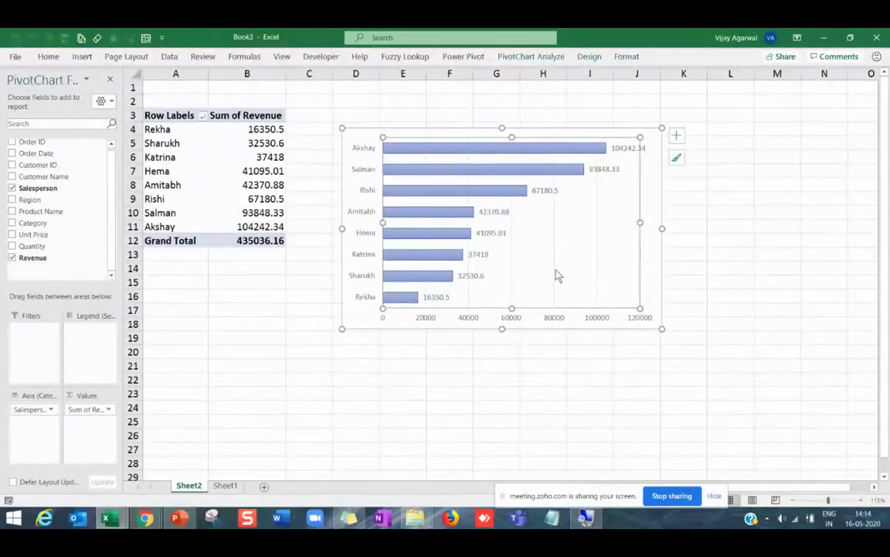
{"action": "left_click", "coordinate": [558, 276]}
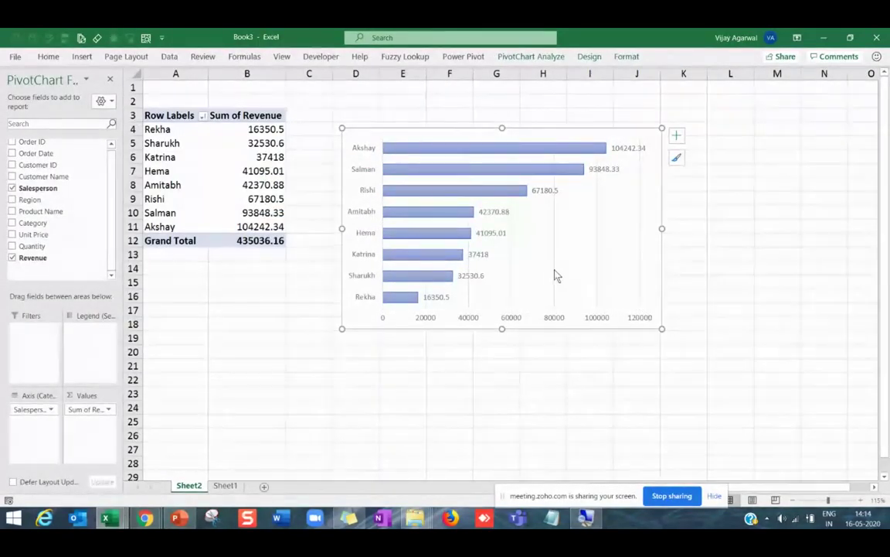
Compare with the reference dashboard, then drag the bottom and right edges inward to shrink the chart.
{"action": "left_click", "coordinate": [511, 144]}
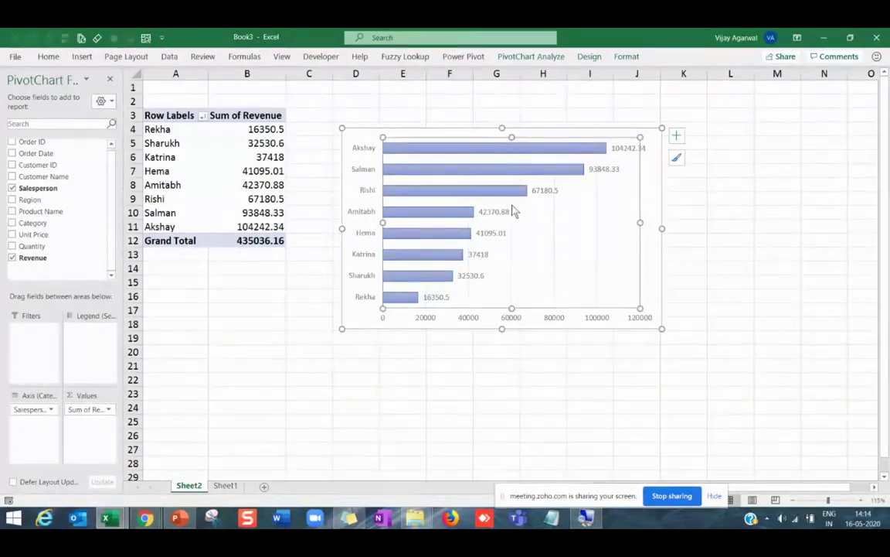
{"action": "key", "text": "Escape"}
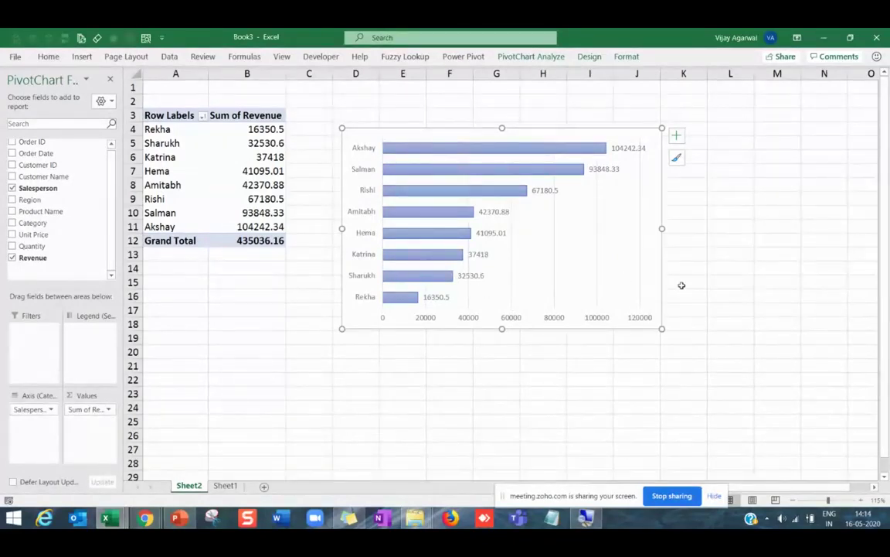
{"action": "key", "text": "alt+Tab"}
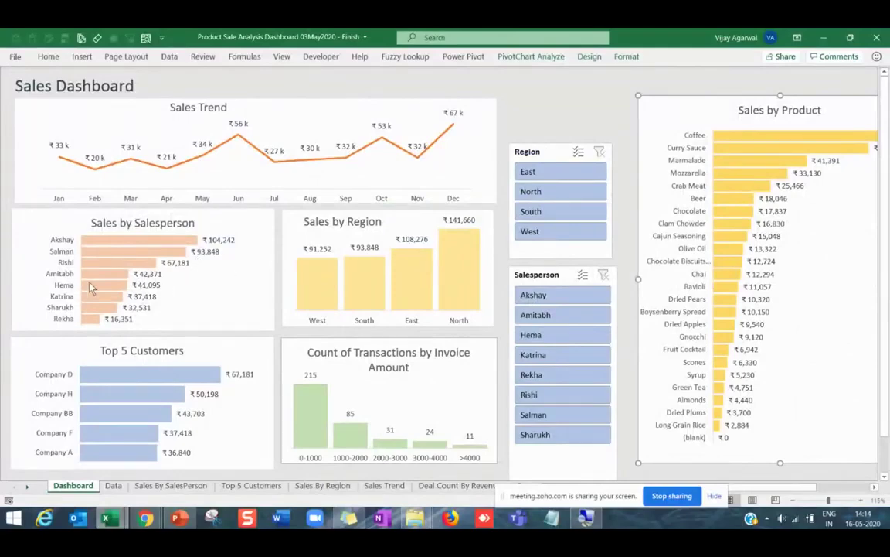
{"action": "key", "text": "alt+Tab"}
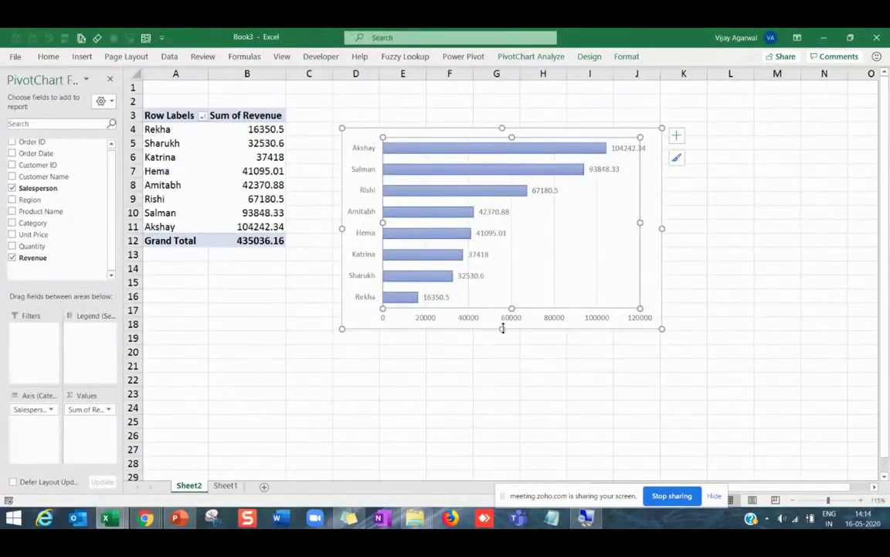
{"action": "left_click_drag", "start_coordinate": [503, 329], "coordinate": [502, 300]}
{"action": "left_click_drag", "start_coordinate": [662, 215], "coordinate": [633, 214]}
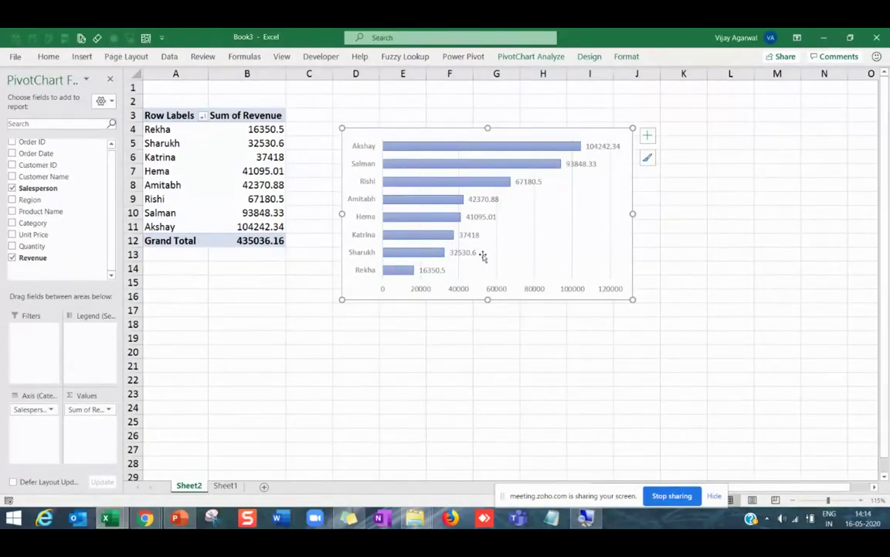
Fill the salesperson revenue bars light orange.
{"action": "left_click", "coordinate": [474, 155]}
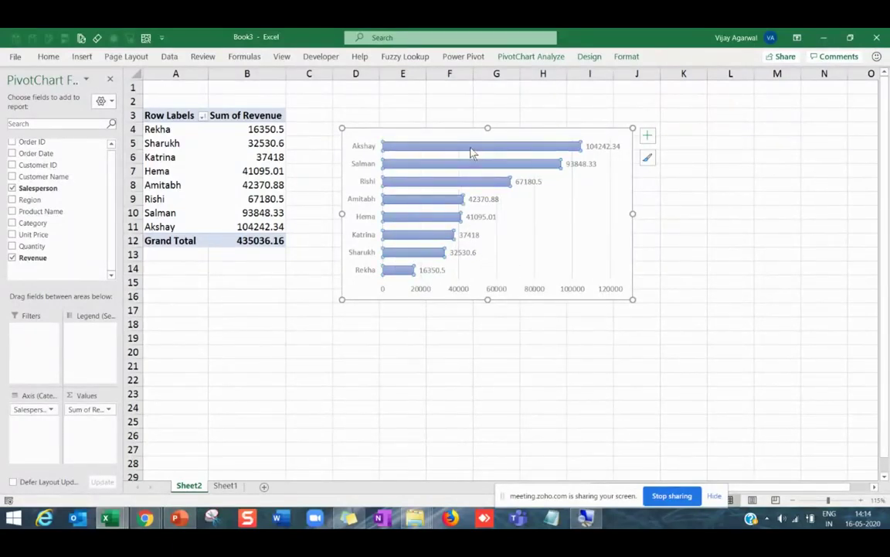
{"action": "left_click", "coordinate": [48, 56]}
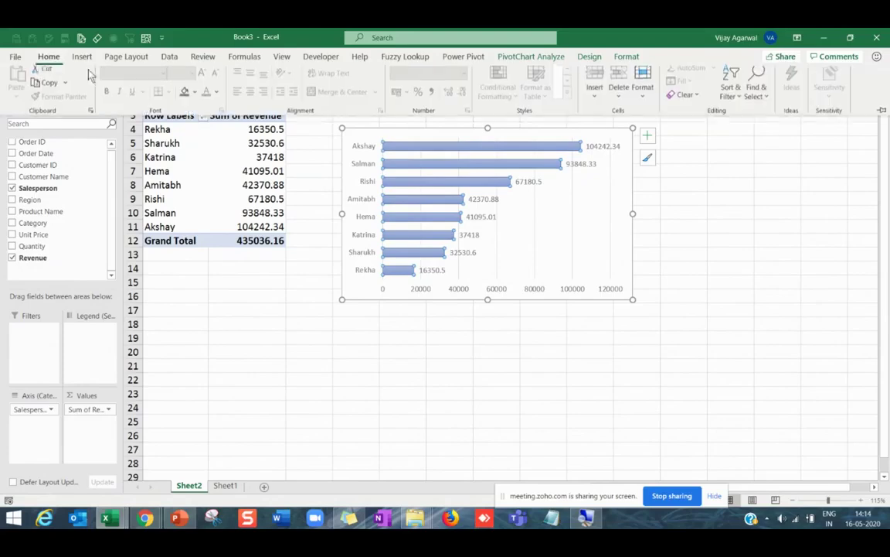
{"action": "left_click", "coordinate": [194, 98]}
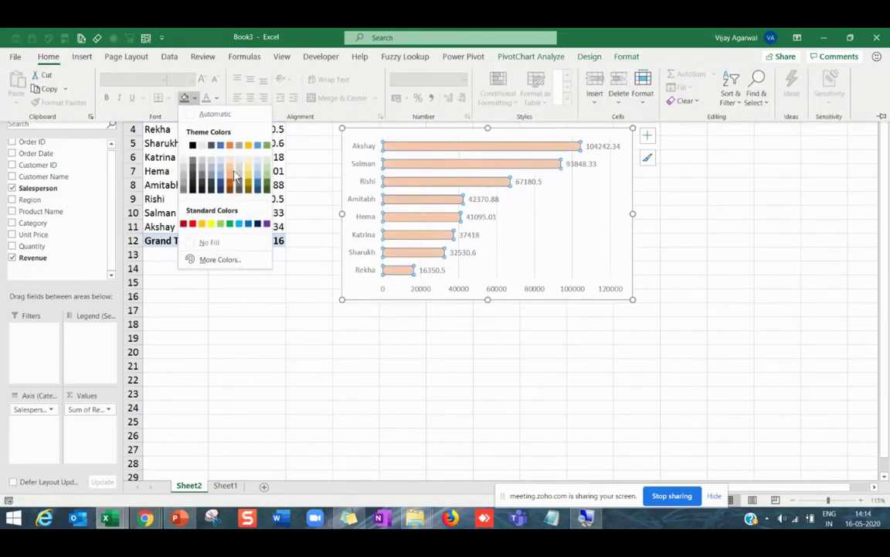
{"action": "left_click", "coordinate": [232, 176]}
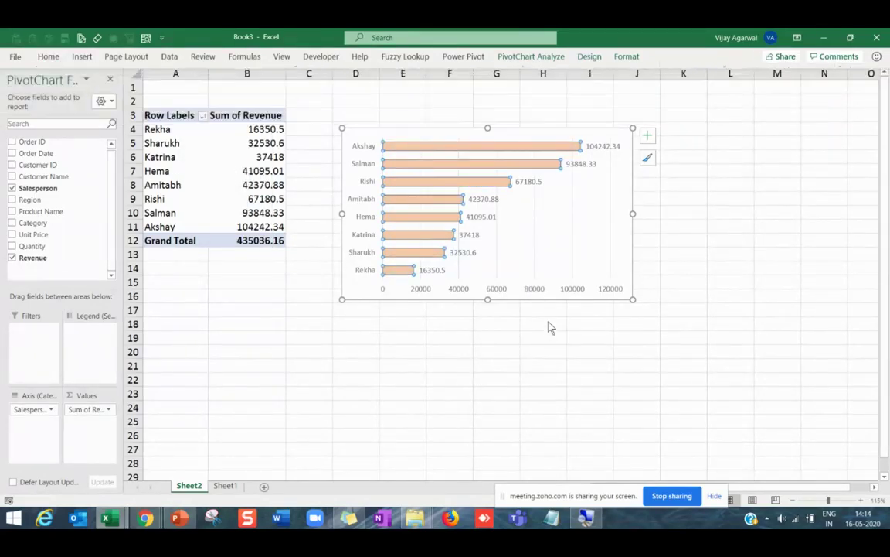
Delete the horizontal revenue value axis from the chart.
{"action": "key", "text": "alt+Tab"}
{"action": "key", "text": "alt+Tab"}
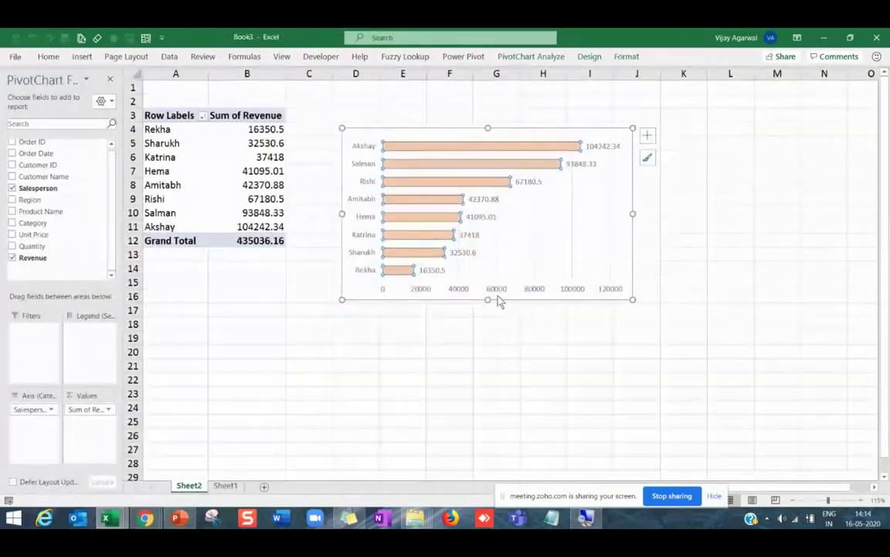
{"action": "key", "text": "Delete"}
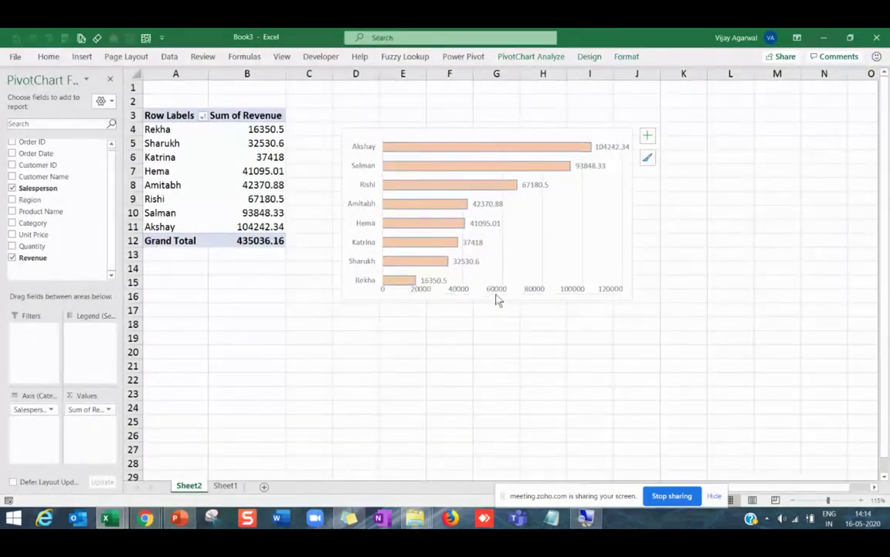
{"action": "left_click", "coordinate": [496, 324]}
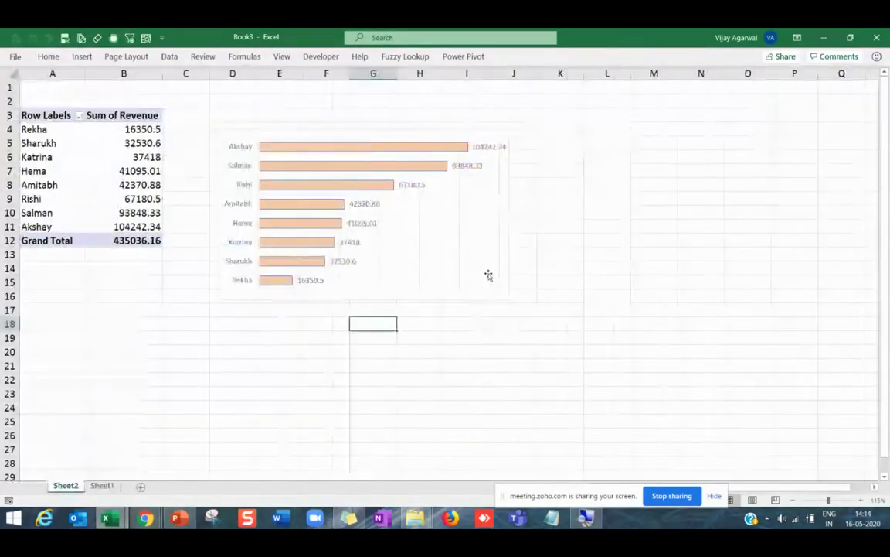
{"action": "left_click", "coordinate": [383, 130]}
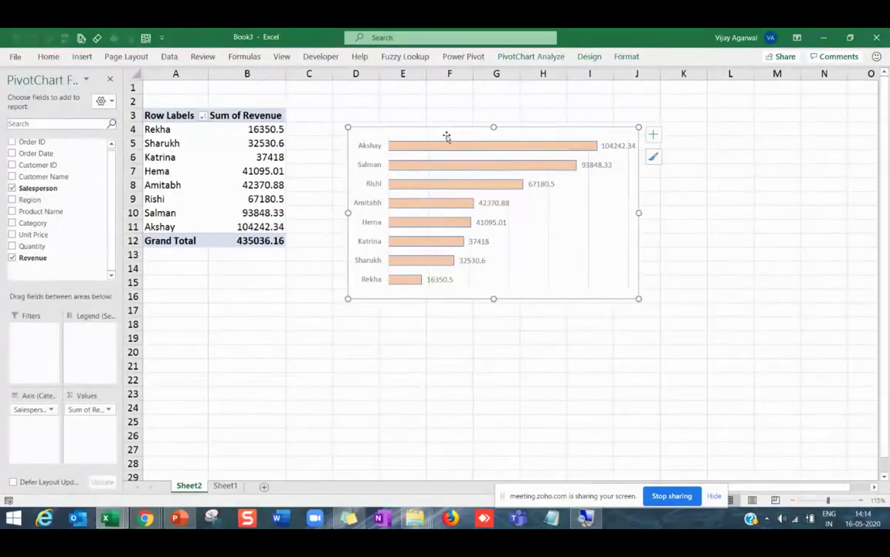
Add an above-chart title 'Sales by Salesperson' to the bar chart and shrink it slightly.
{"action": "left_click", "coordinate": [526, 57]}
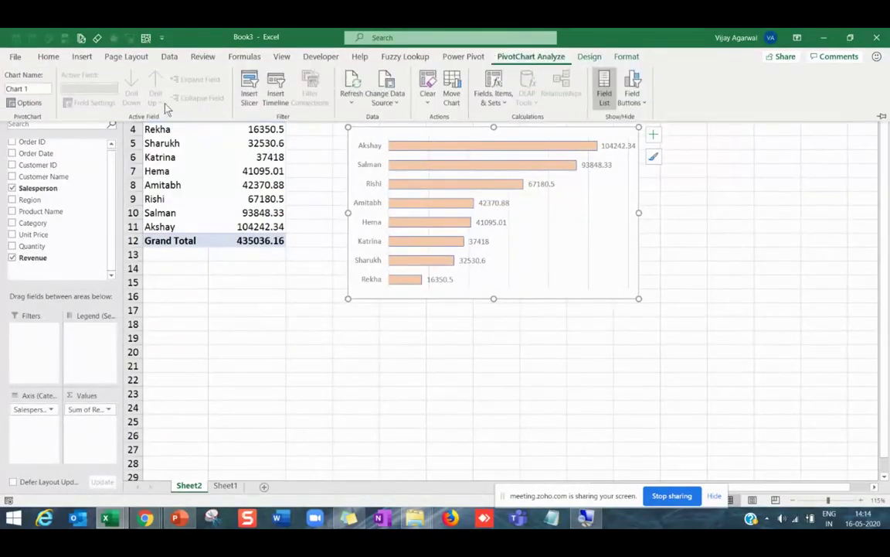
{"action": "left_click", "coordinate": [592, 58]}
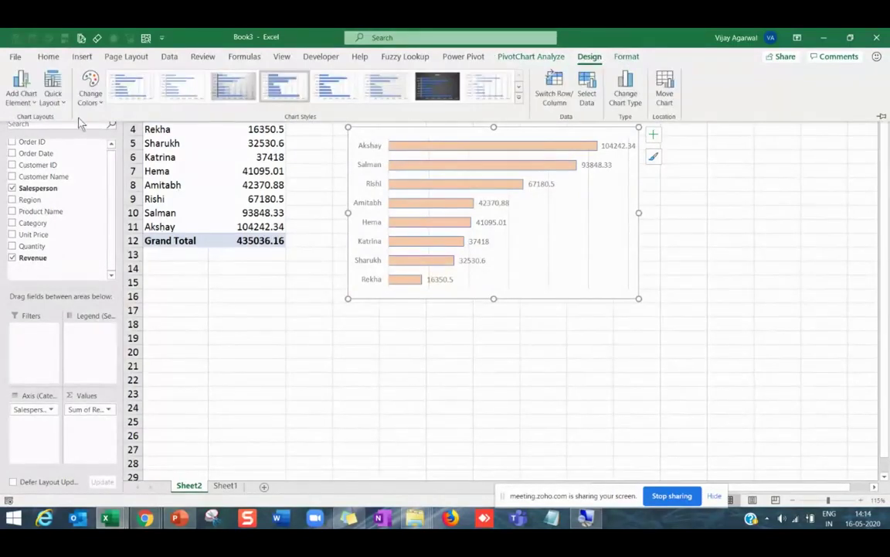
{"action": "left_click", "coordinate": [21, 89]}
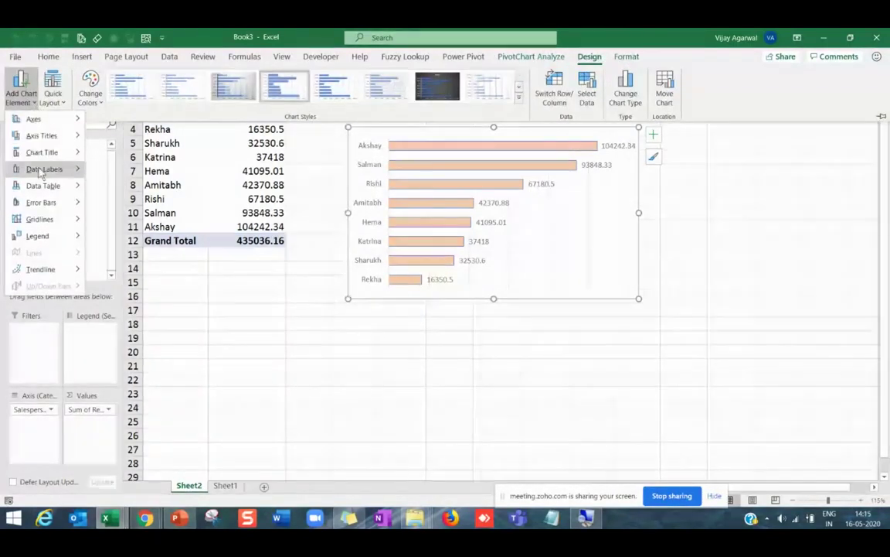
{"action": "mouse_move", "coordinate": [43, 152]}
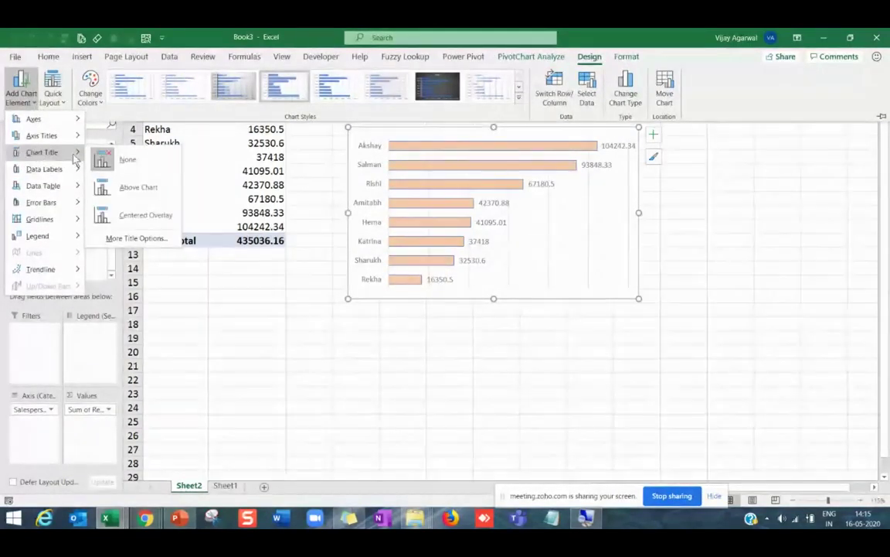
{"action": "left_click", "coordinate": [130, 191]}
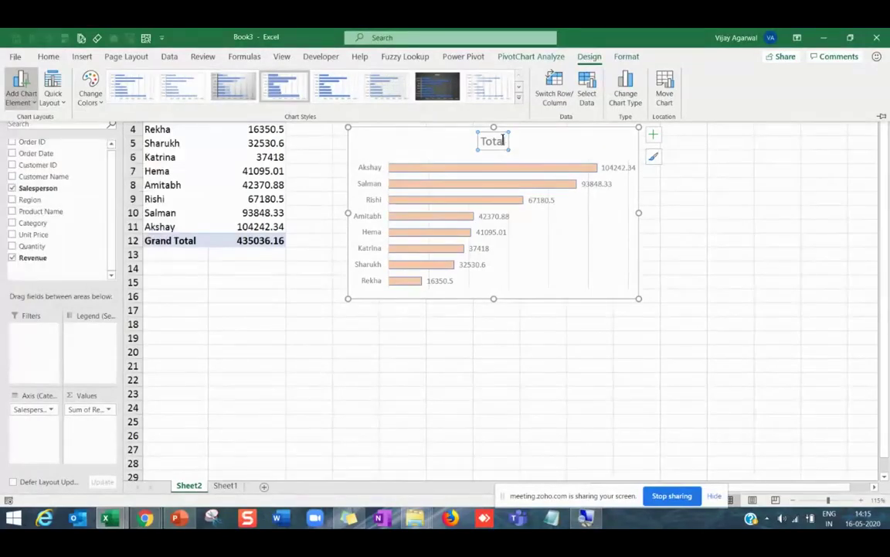
{"action": "left_click", "coordinate": [503, 140]}
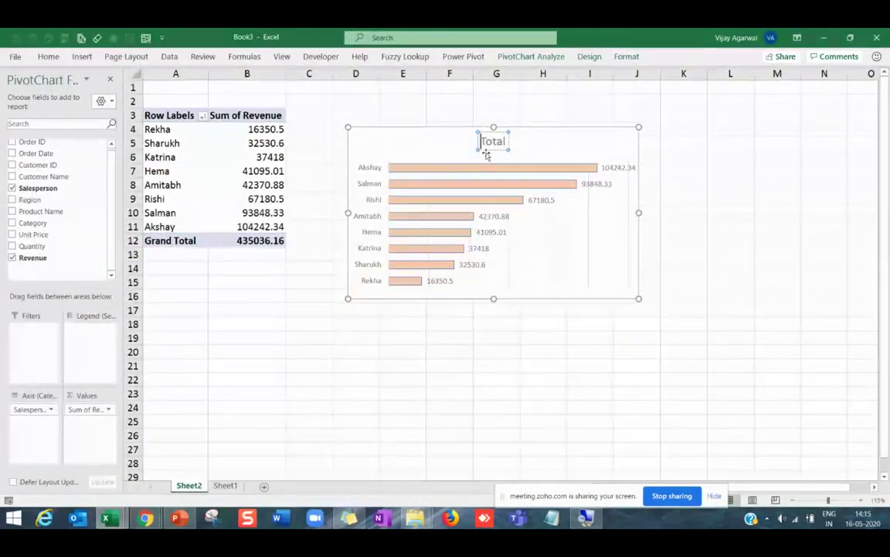
{"action": "type", "text": "Sales by S"}
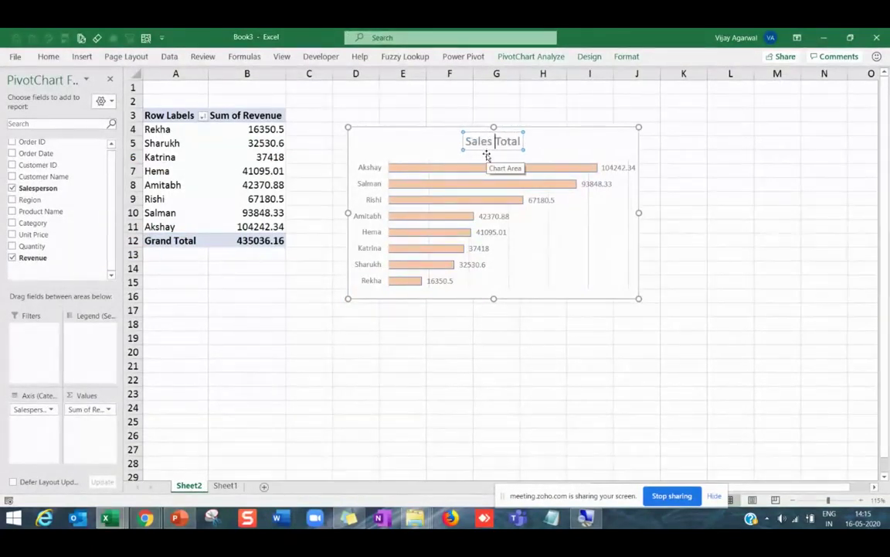
{"action": "type", "text": "ales"}
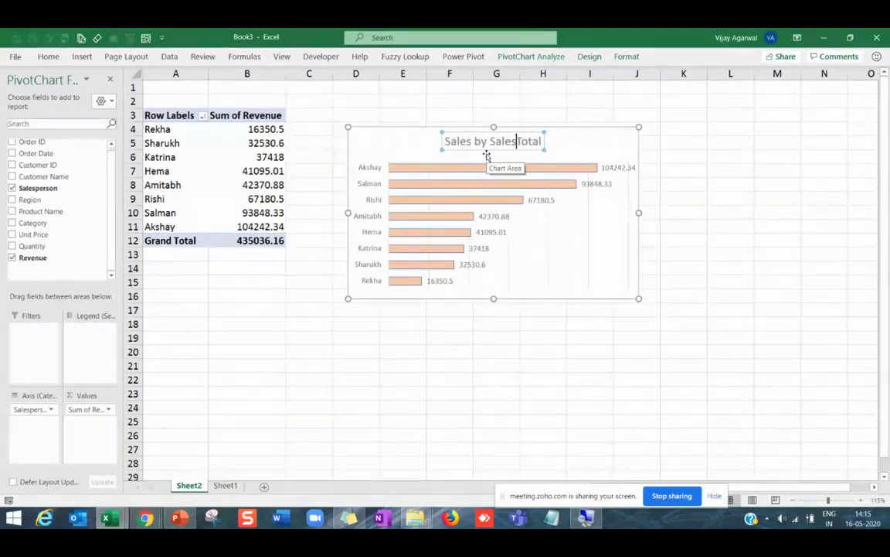
{"action": "type", "text": "person"}
{"action": "key", "text": "Delete"}
{"action": "key", "text": "Delete"}
{"action": "key", "text": "Delete"}
{"action": "key", "text": "Delete"}
{"action": "key", "text": "Delete"}
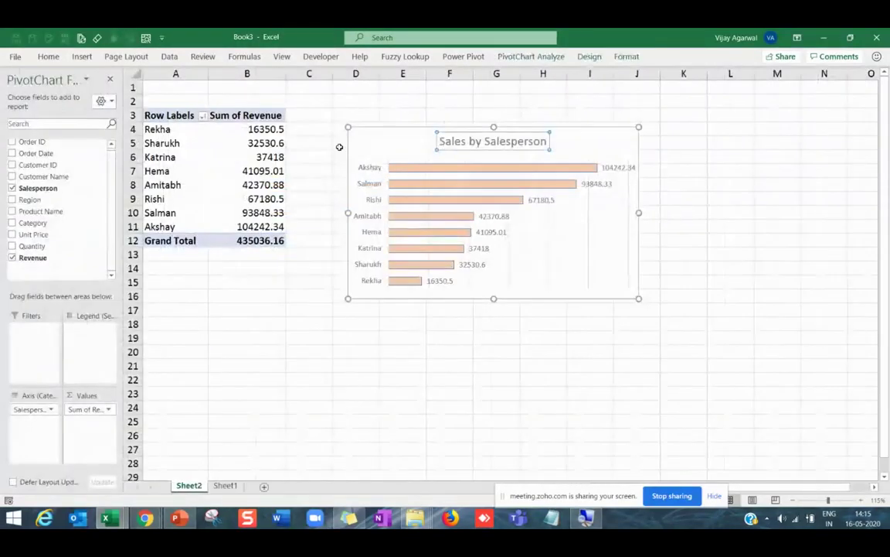
{"action": "mouse_move", "coordinate": [374, 185]}
{"action": "left_click_drag", "start_coordinate": [637, 296], "coordinate": [625, 289]}
Rename Sheet2 to SalesPerson.
{"action": "left_click", "coordinate": [463, 323]}
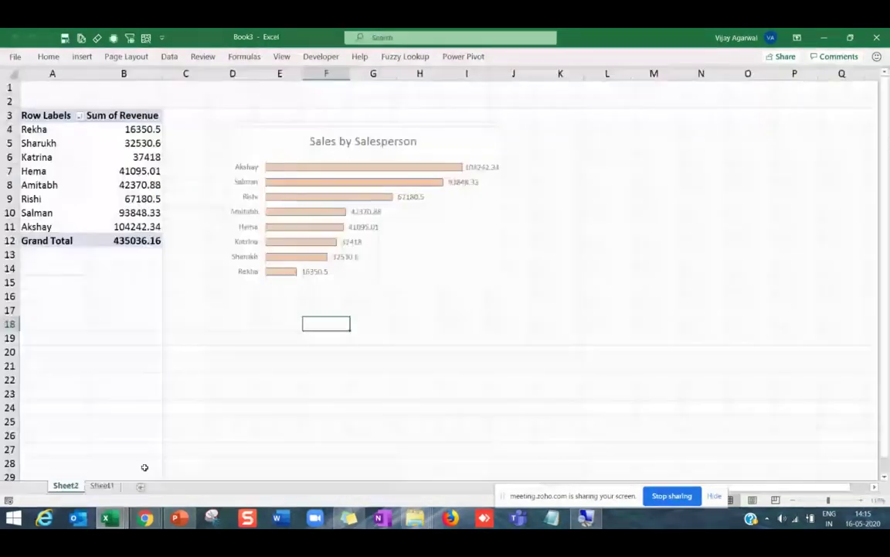
{"action": "right_click", "coordinate": [67, 487]}
{"action": "left_click", "coordinate": [109, 358]}
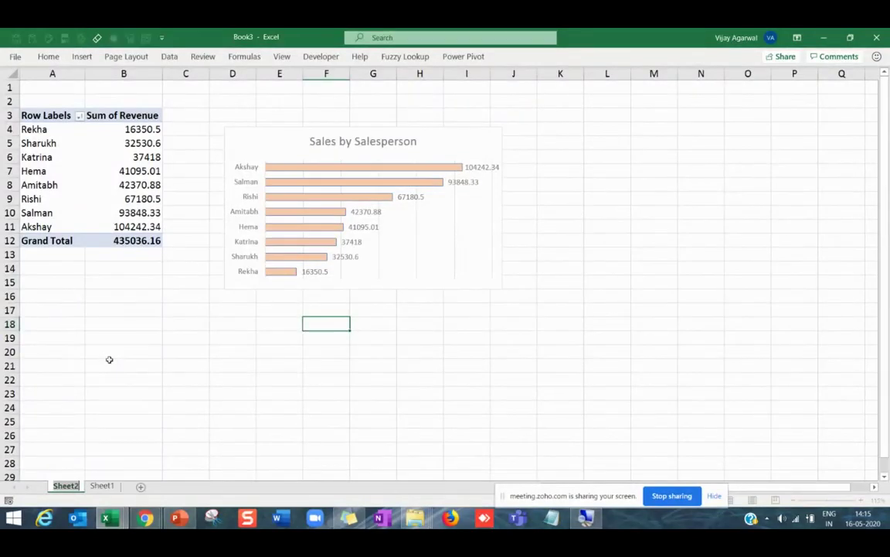
{"action": "type", "text": "Sale"}
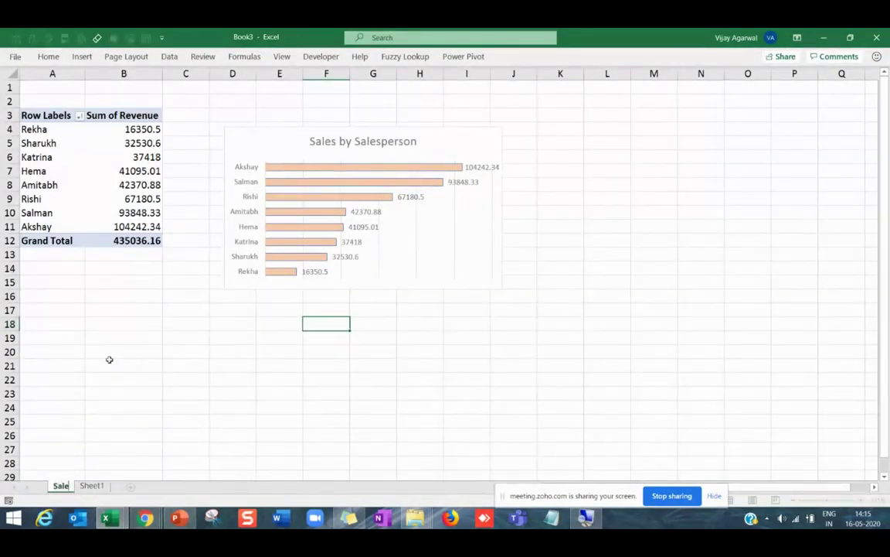
{"action": "type", "text": "sPerson"}
{"action": "key", "text": "Return"}
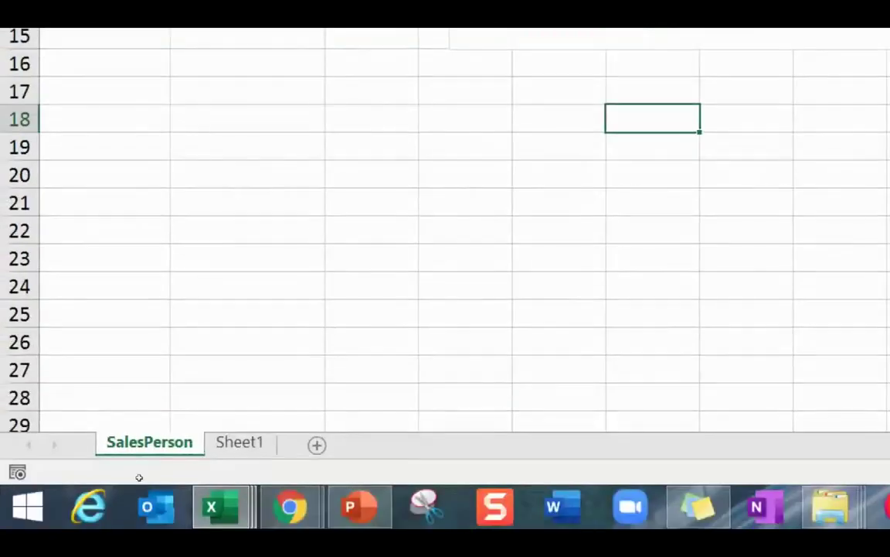
Abandon a sheet copy, then enter a test value 100 in B24 and move it aside.
{"action": "right_click", "coordinate": [166, 443]}
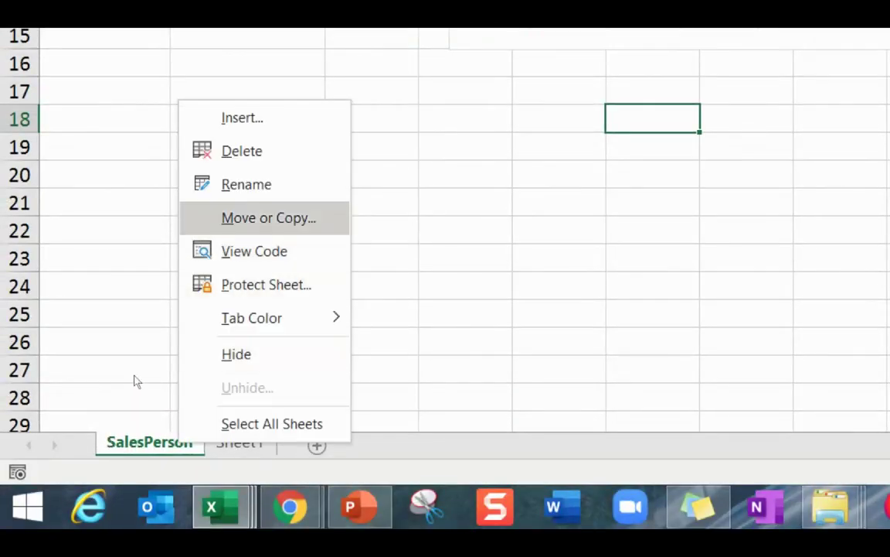
{"action": "key", "text": "Escape"}
{"action": "key", "text": "alt+c"}
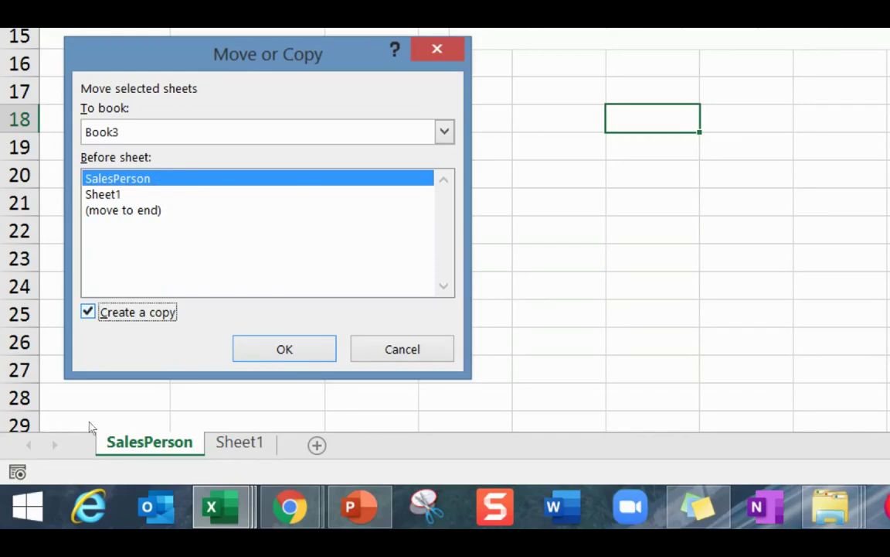
{"action": "key", "text": "Escape"}
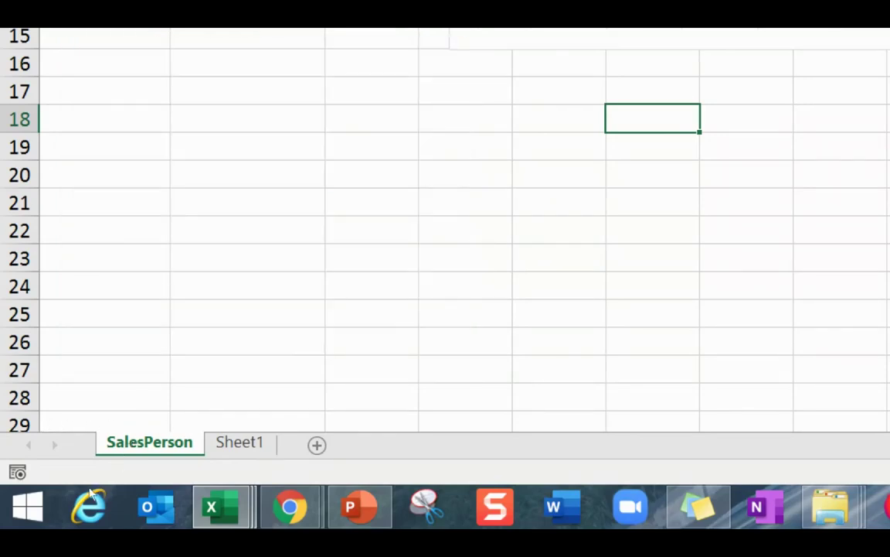
{"action": "key", "text": "Left"}
{"action": "key", "text": "Left"}
{"action": "key", "text": "Left"}
{"action": "key", "text": "Left"}
{"action": "key", "text": "Down"}
{"action": "key", "text": "Down"}
{"action": "key", "text": "Down"}
{"action": "key", "text": "Down"}
{"action": "key", "text": "Down"}
{"action": "key", "text": "Down"}
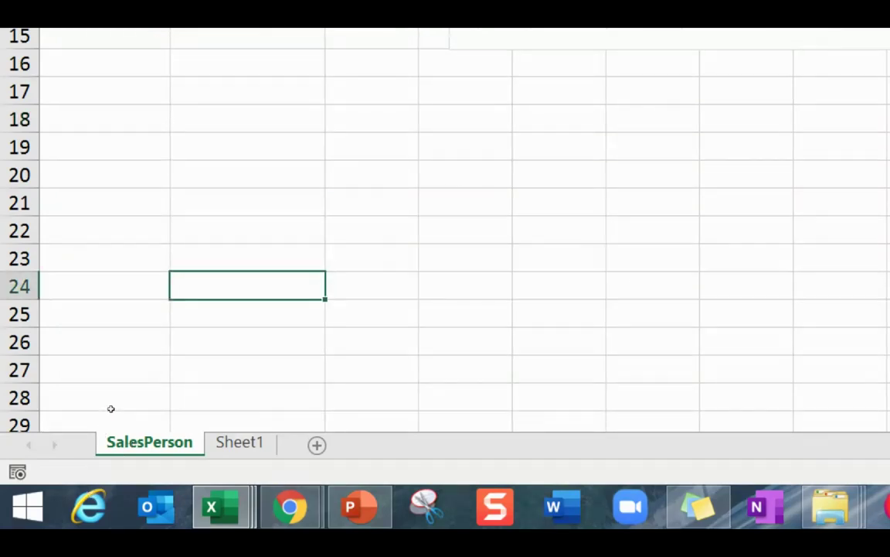
{"action": "type", "text": "100"}
{"action": "key", "text": "ctrl+Return"}
{"action": "key", "text": "Down"}
{"action": "key", "text": "Up"}
{"action": "left_click_drag", "start_coordinate": [149, 417], "coordinate": [302, 370]}
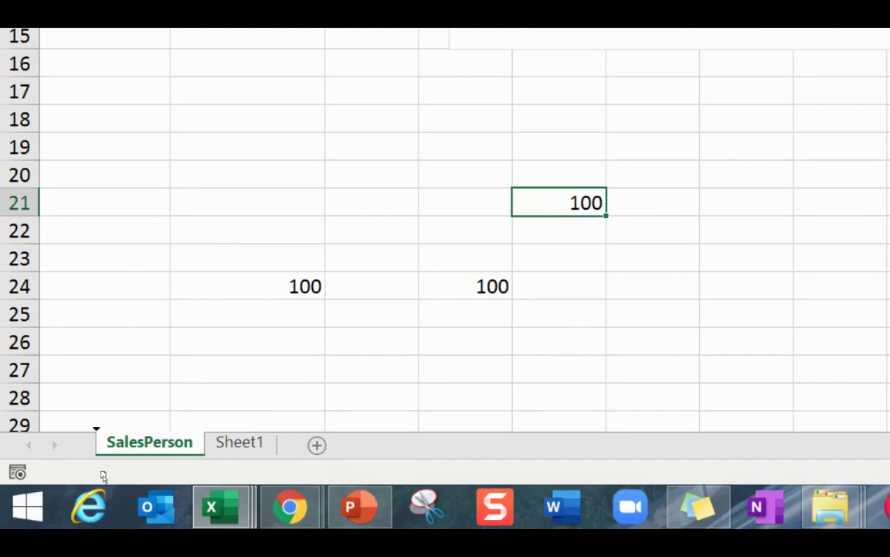
Duplicate the SalesPerson sheet and name the copy Product.
{"action": "left_click_drag", "start_coordinate": [114, 489], "coordinate": [112, 487]}
{"action": "right_click", "coordinate": [141, 496]}
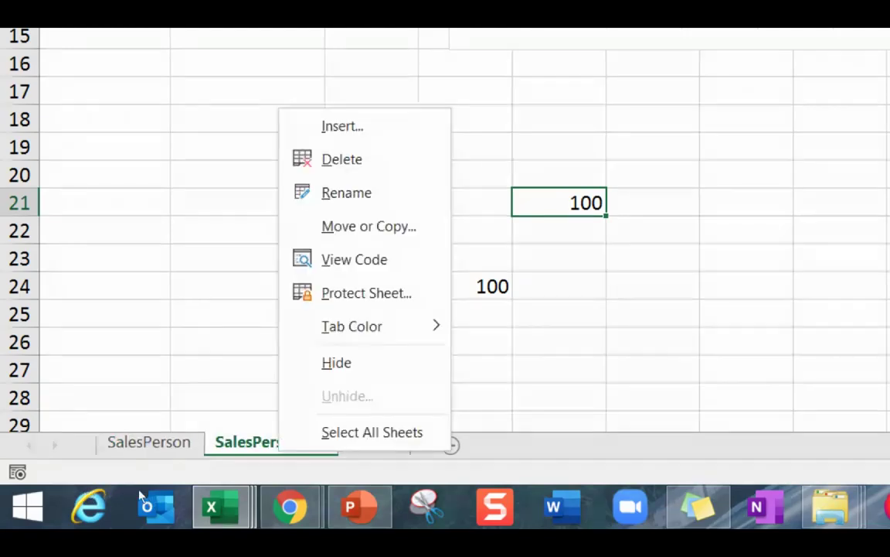
{"action": "key", "text": "r"}
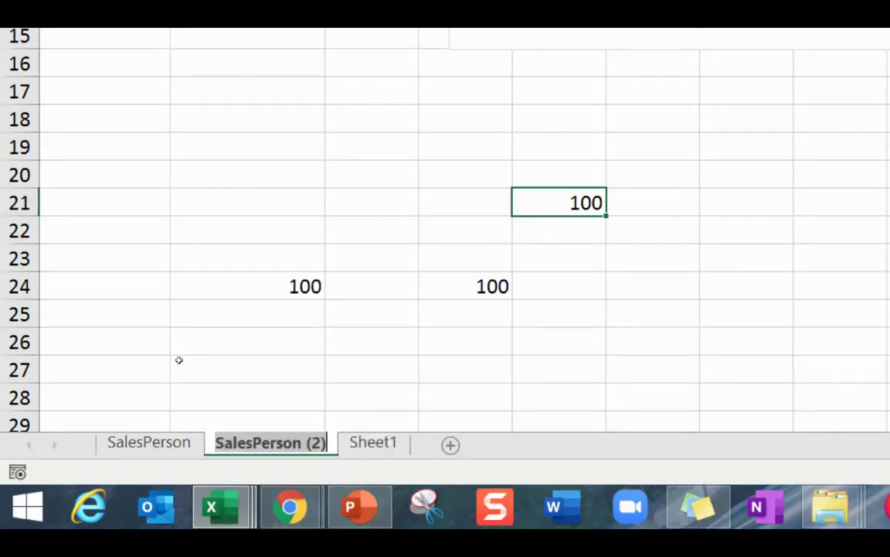
{"action": "type", "text": "Product"}
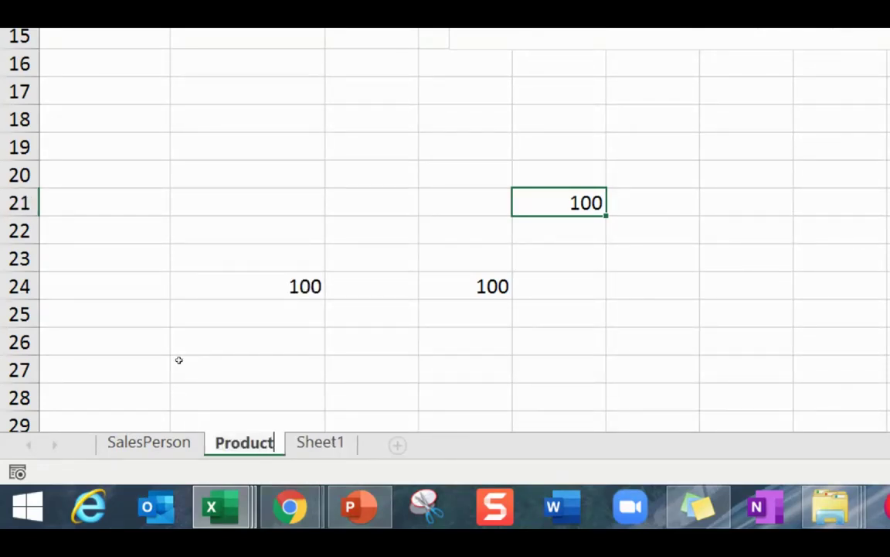
{"action": "key", "text": "Return"}
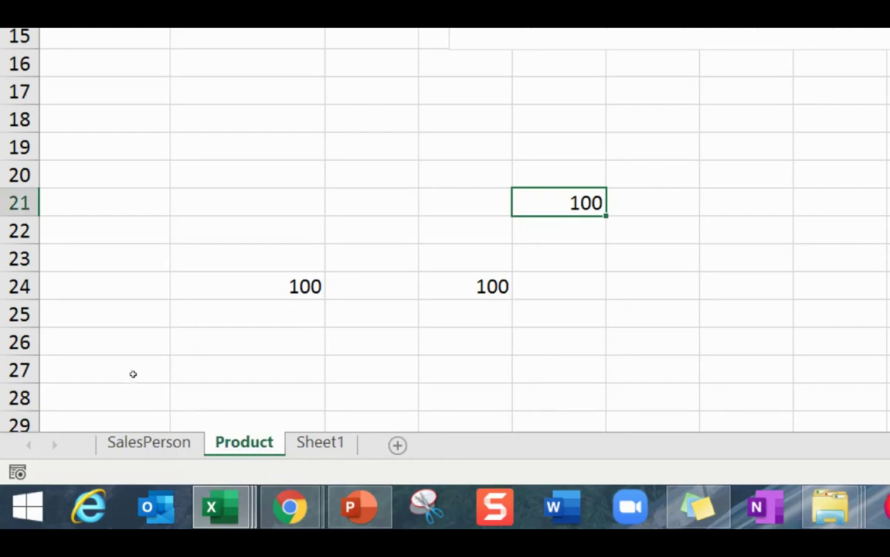
Clear the block of test 100 values from the Product sheet.
{"action": "left_click_drag", "start_coordinate": [248, 202], "coordinate": [557, 313]}
{"action": "key", "text": "Delete"}
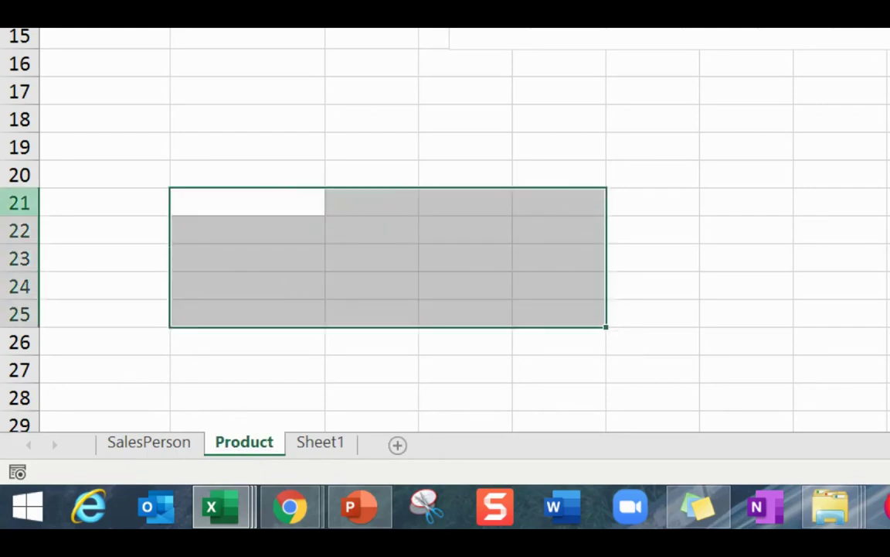
{"action": "key", "text": "Up"}
{"action": "key", "text": "Up"}
{"action": "key", "text": "Up"}
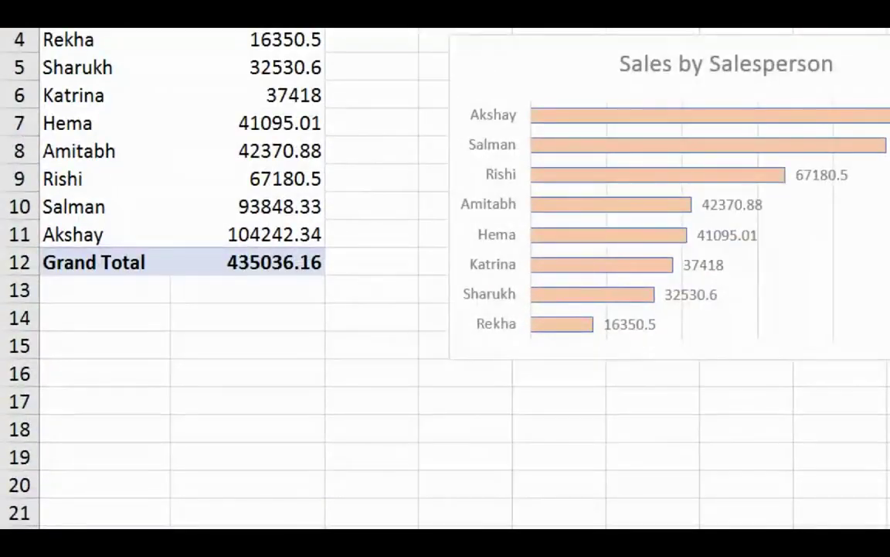
Replace Salesperson with Product Name in the pivot rows.
{"action": "left_click_drag", "start_coordinate": [77, 40], "coordinate": [77, 234]}
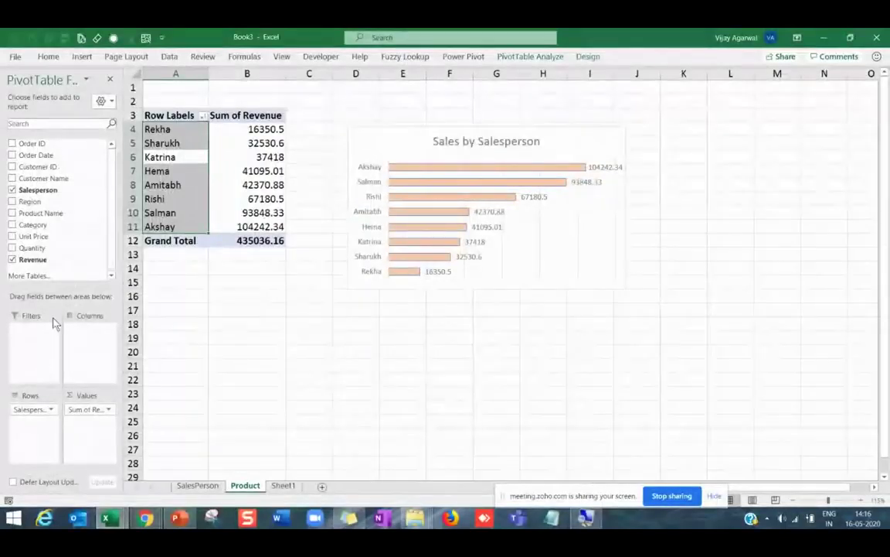
{"action": "left_click_drag", "start_coordinate": [65, 492], "coordinate": [101, 428]}
{"action": "left_click_drag", "start_coordinate": [48, 371], "coordinate": [54, 255]}
{"action": "left_click_drag", "start_coordinate": [30, 200], "coordinate": [39, 232]}
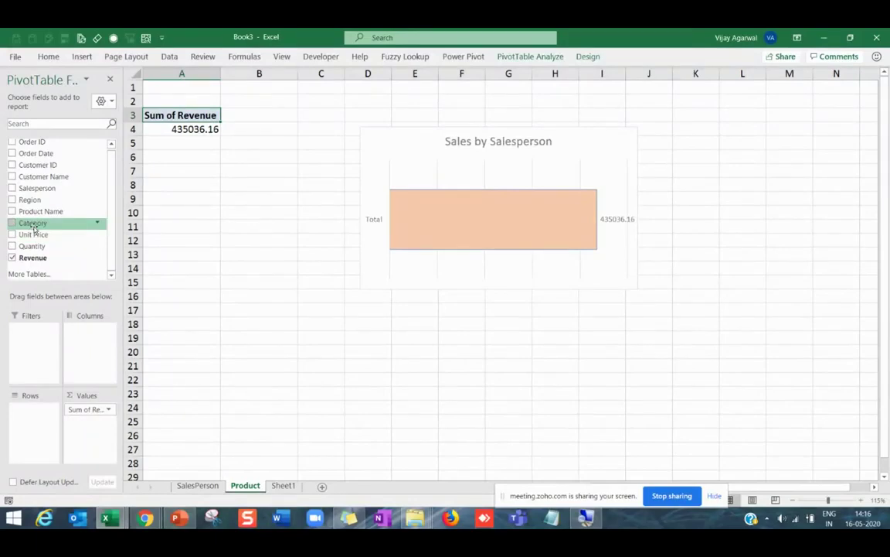
{"action": "left_click_drag", "start_coordinate": [31, 211], "coordinate": [38, 413]}
Make the chart taller and sort products by revenue, smallest to largest.
{"action": "left_click", "coordinate": [665, 291]}
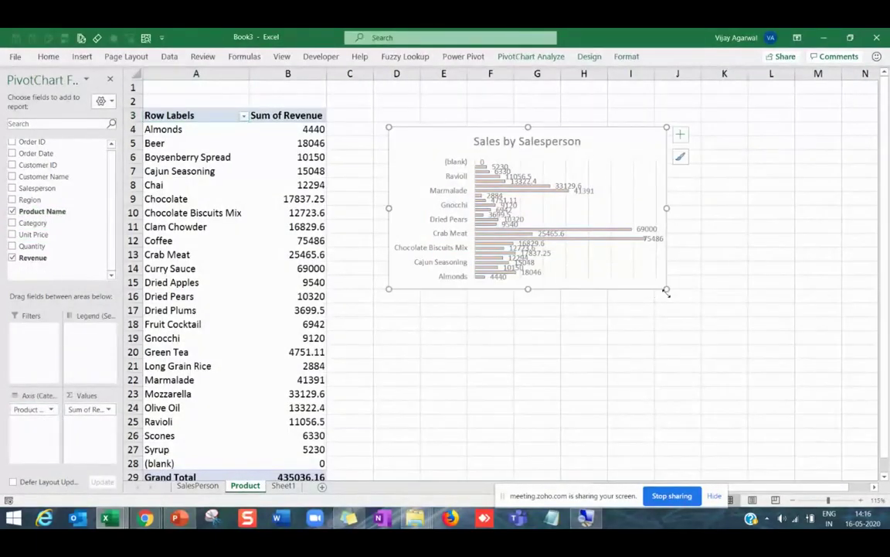
{"action": "left_click_drag", "start_coordinate": [666, 290], "coordinate": [694, 435]}
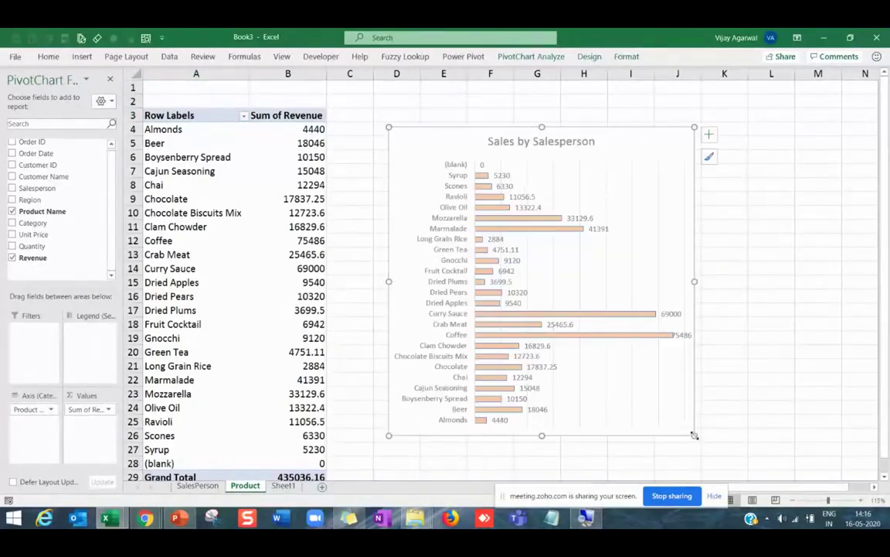
{"action": "left_click", "coordinate": [300, 240]}
{"action": "right_click", "coordinate": [300, 241]}
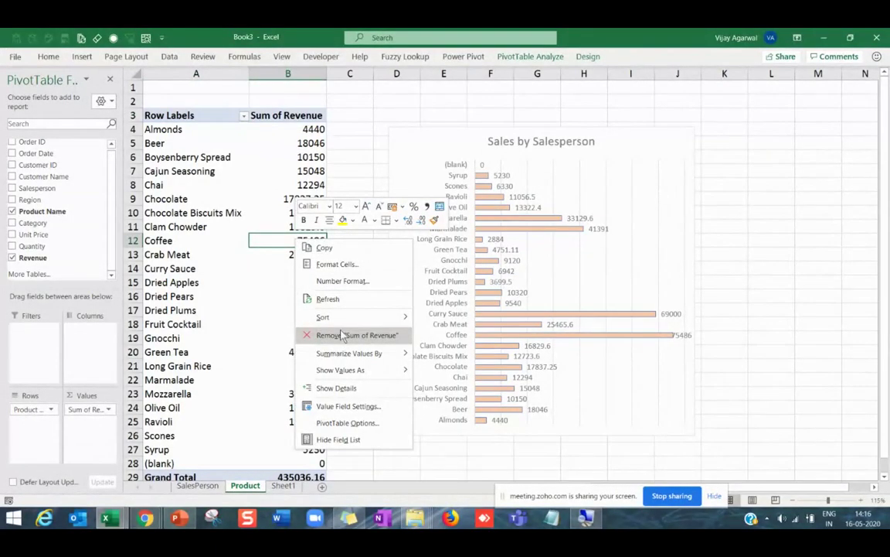
{"action": "mouse_move", "coordinate": [364, 317]}
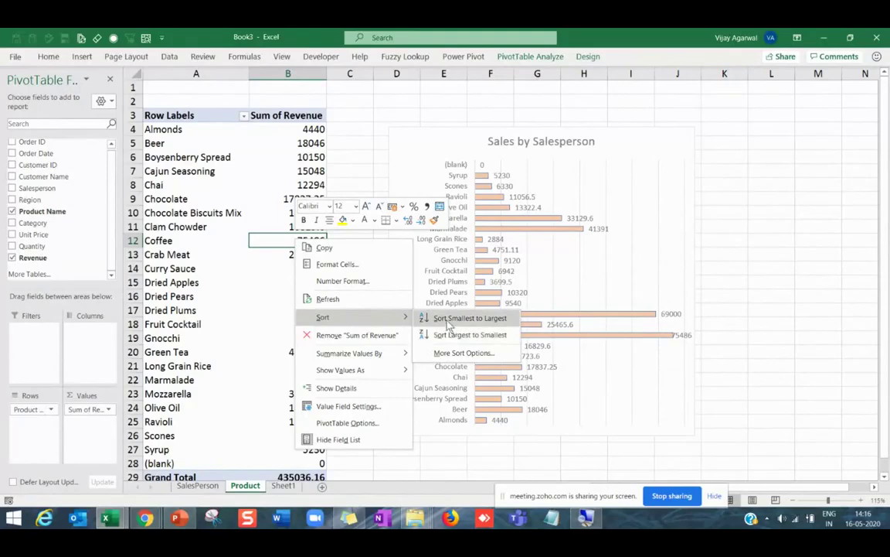
{"action": "left_click", "coordinate": [464, 318]}
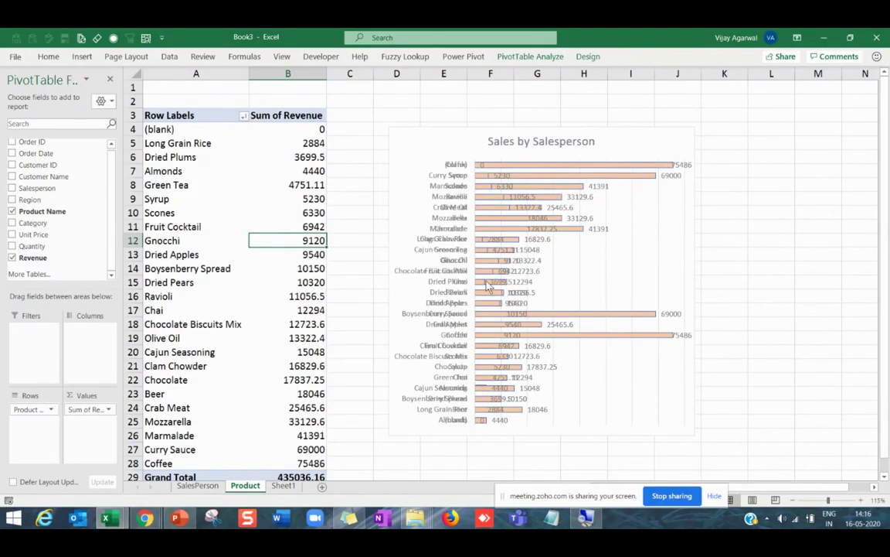
{"action": "left_click", "coordinate": [541, 139]}
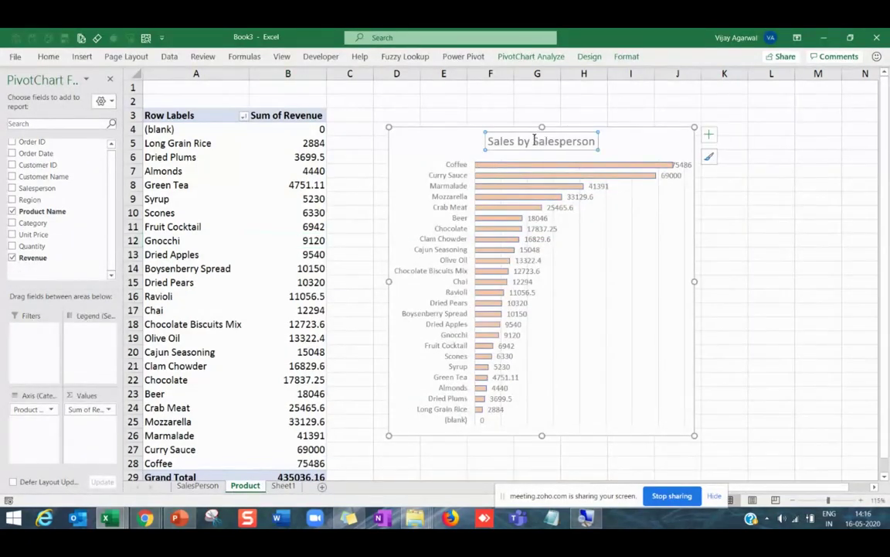
Change the chart title to 'Sales by Product'.
{"action": "double_click", "coordinate": [533, 141]}
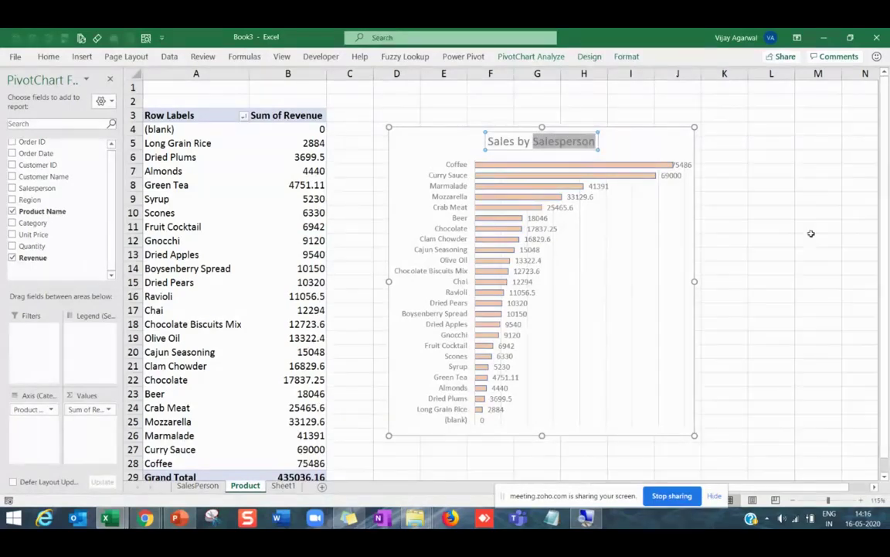
{"action": "type", "text": "Product"}
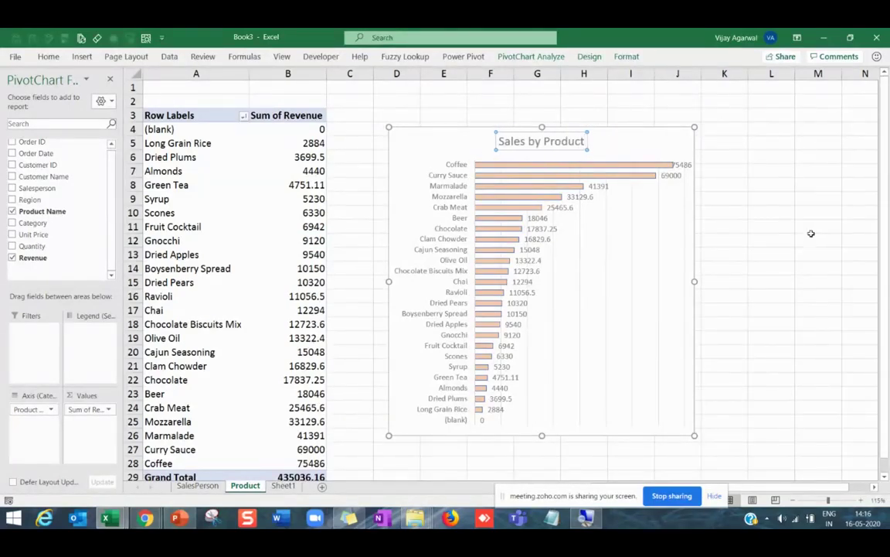
{"action": "left_click", "coordinate": [823, 308]}
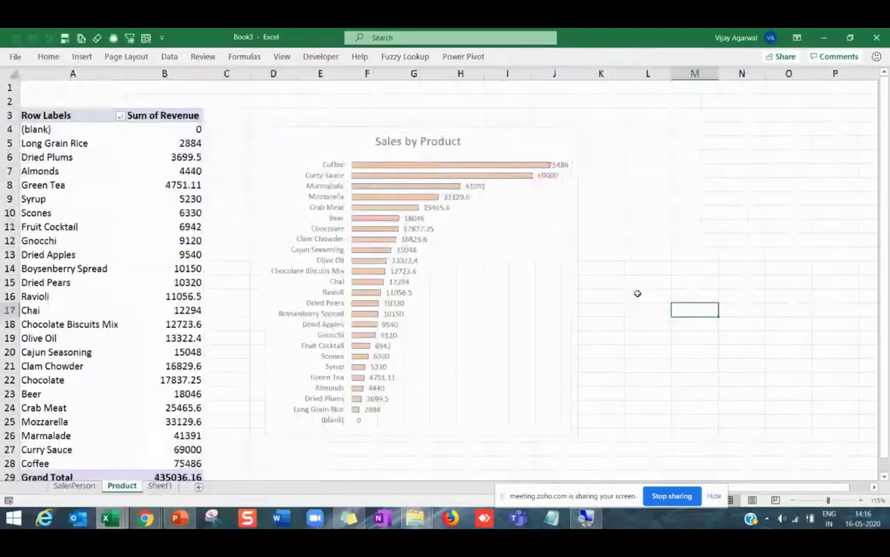
{"action": "left_click", "coordinate": [580, 256]}
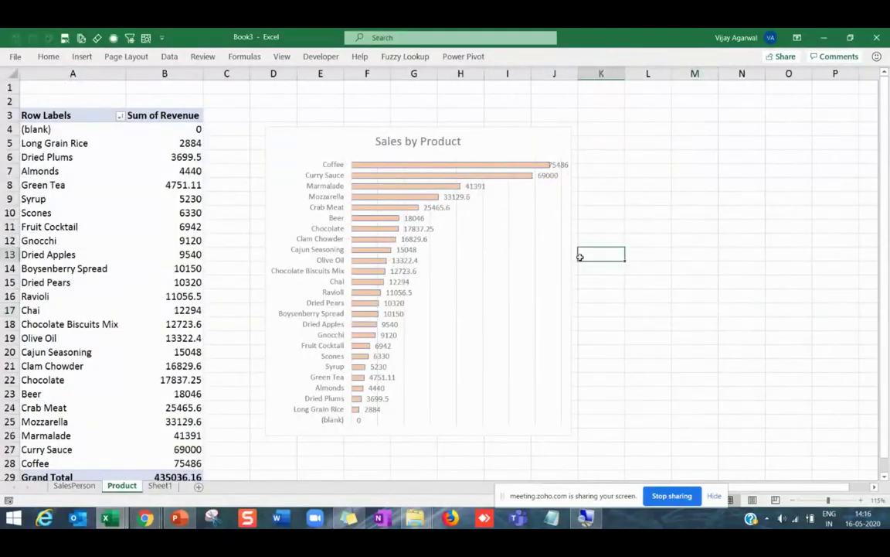
{"action": "left_click", "coordinate": [564, 300]}
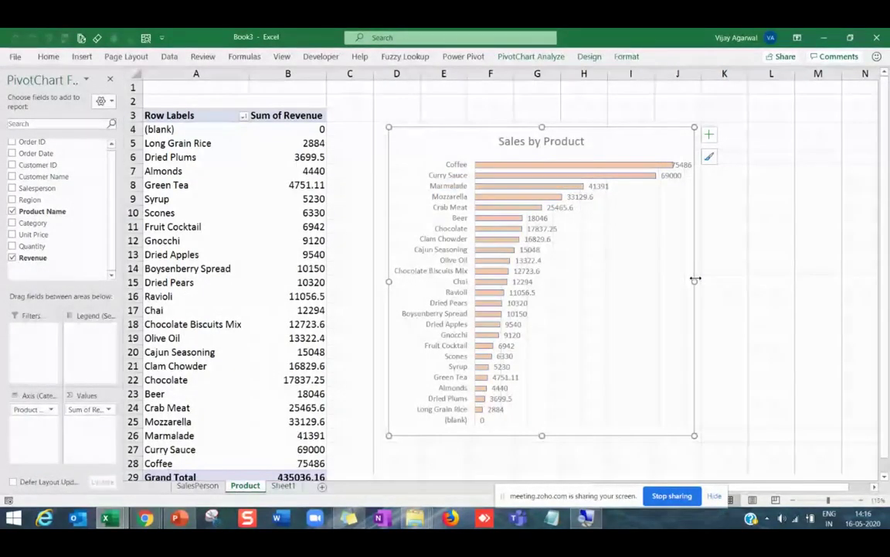
Narrow the Sales by Product chart, comparing it with the finished dashboard.
{"action": "key", "text": "alt+Tab"}
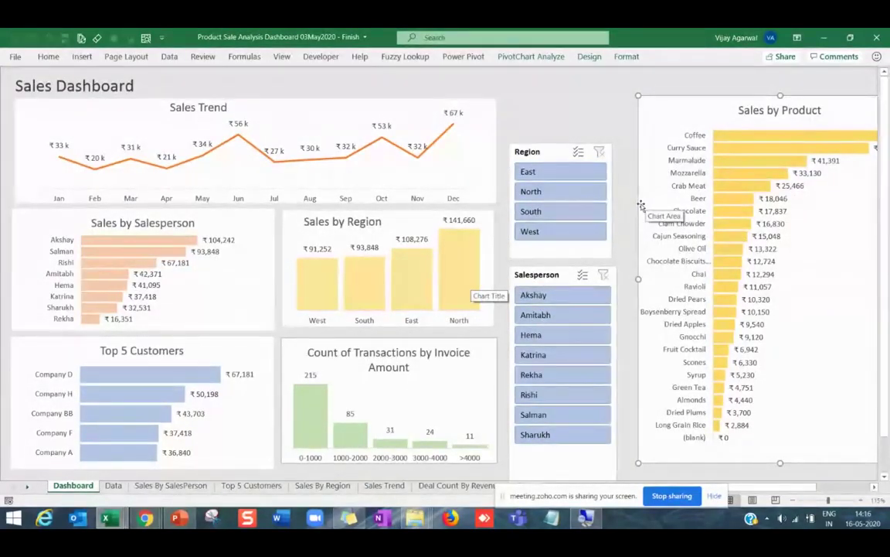
{"action": "left_click_drag", "start_coordinate": [646, 208], "coordinate": [630, 203]}
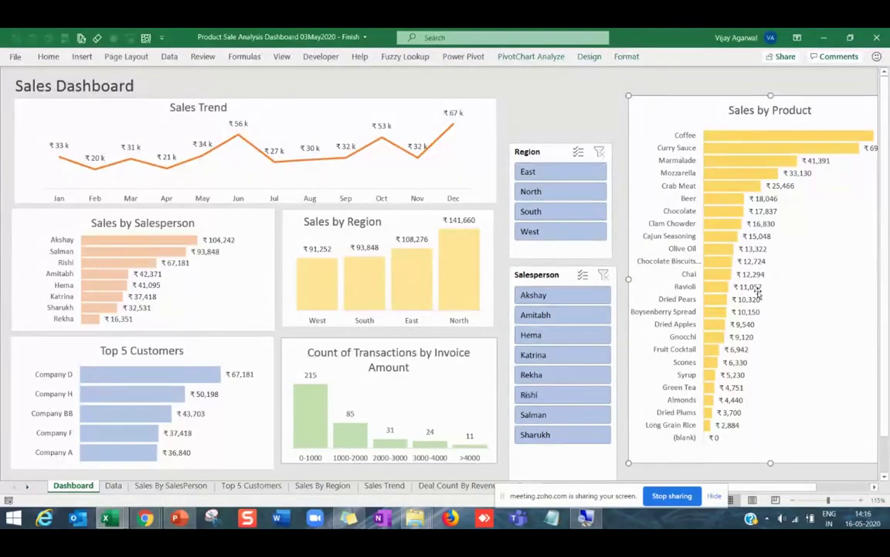
{"action": "key", "text": "alt+Tab"}
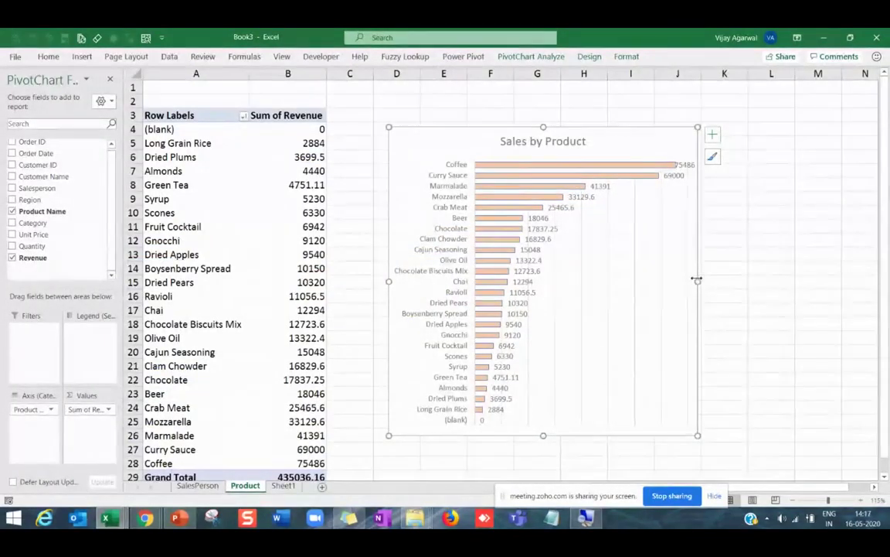
{"action": "left_click_drag", "start_coordinate": [696, 281], "coordinate": [639, 281]}
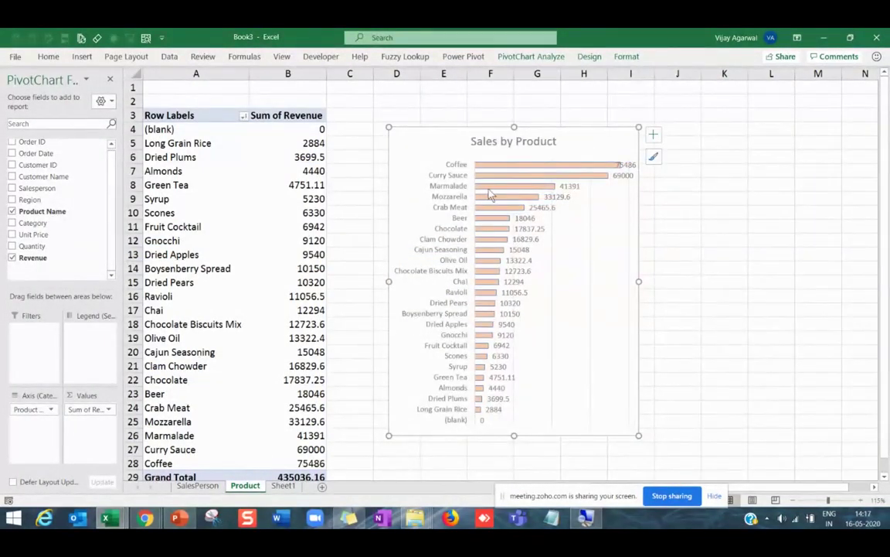
Fill the chart's bars yellow from Home > Fill Color.
{"action": "left_click", "coordinate": [489, 195]}
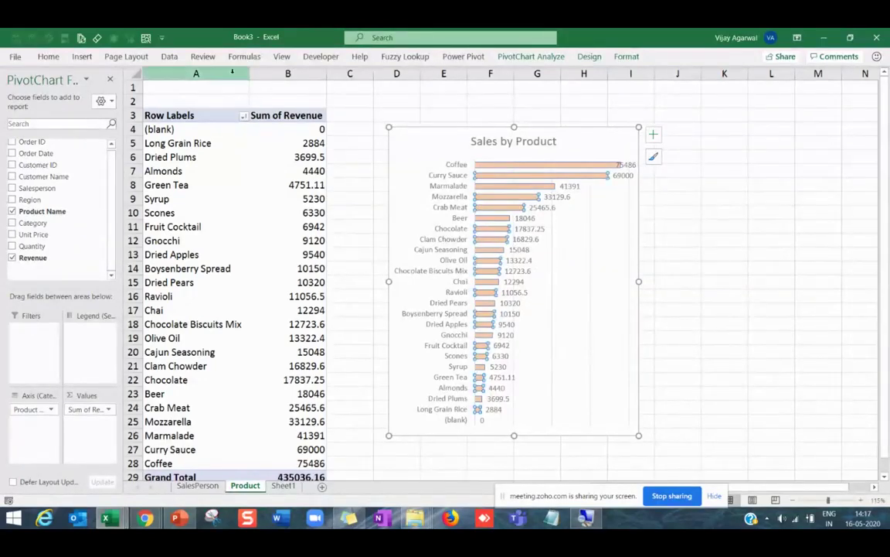
{"action": "left_click", "coordinate": [48, 56]}
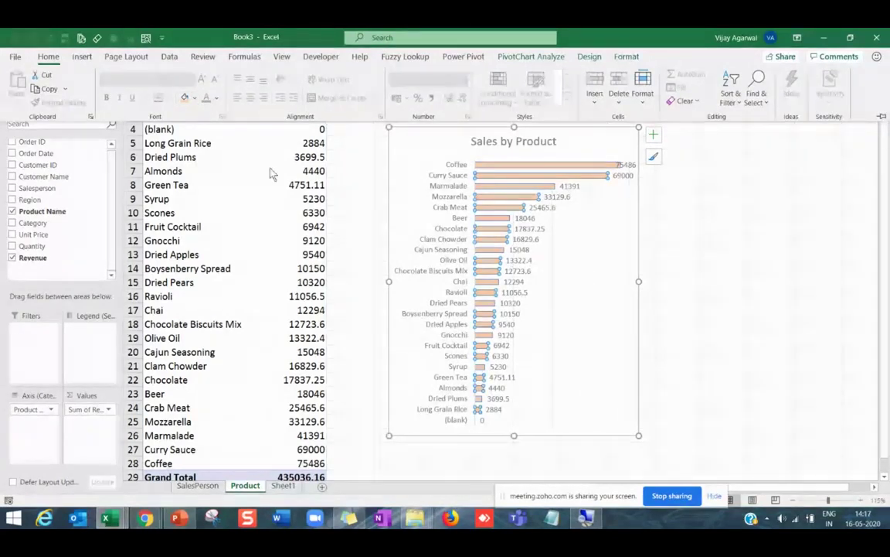
{"action": "left_click", "coordinate": [194, 98]}
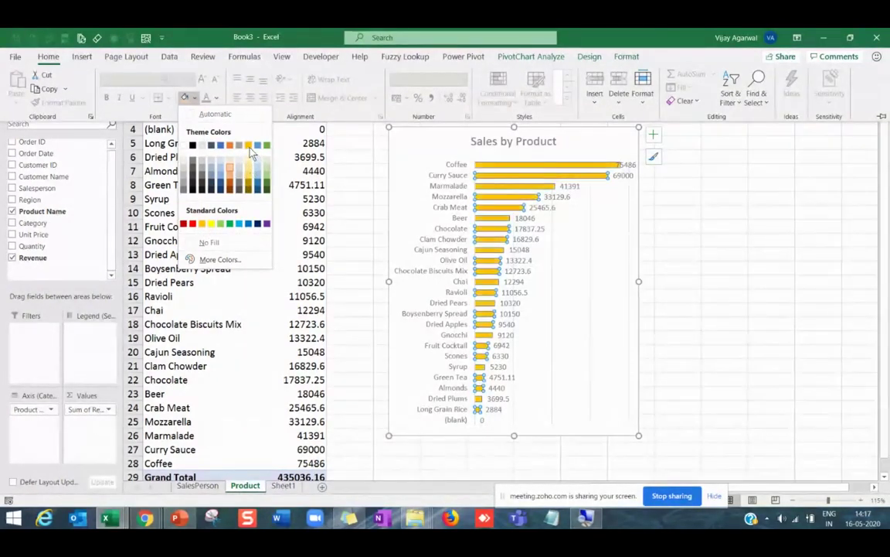
{"action": "left_click", "coordinate": [211, 224]}
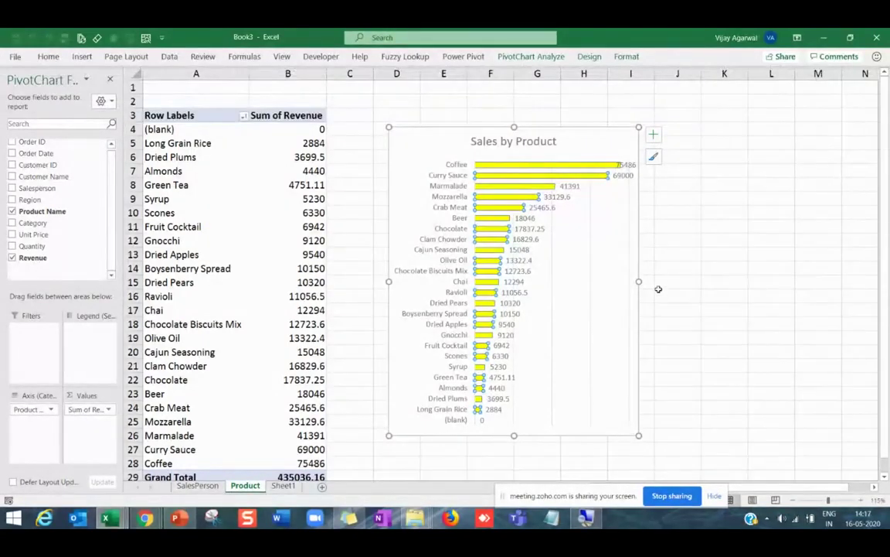
{"action": "left_click", "coordinate": [658, 299]}
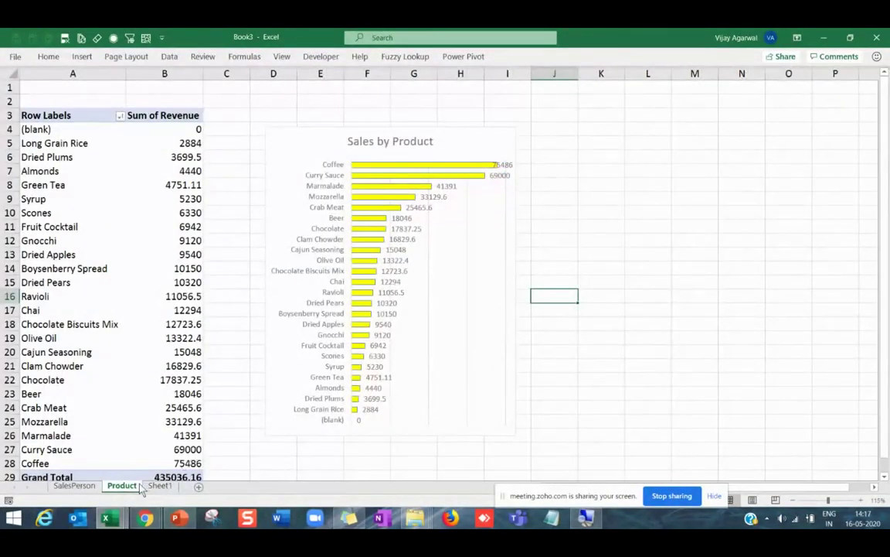
Duplicate the Product sheet and rename the copy Top5.
{"action": "left_click_drag", "start_coordinate": [142, 486], "coordinate": [155, 485]}
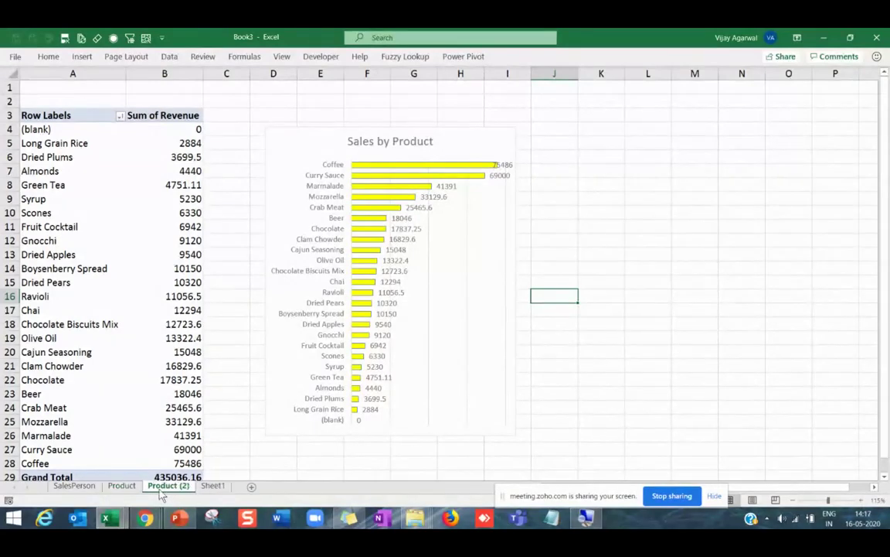
{"action": "right_click", "coordinate": [162, 485]}
{"action": "left_click", "coordinate": [642, 325]}
{"action": "key", "text": "alt+Tab"}
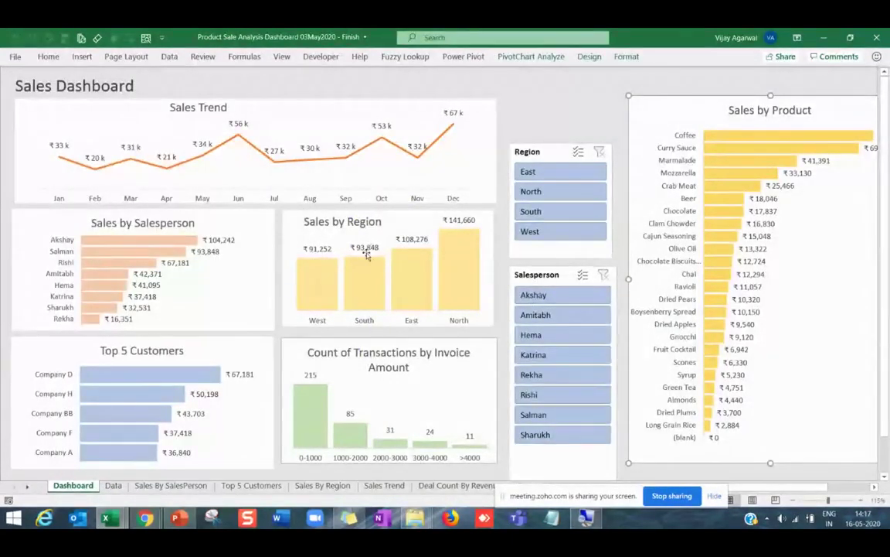
{"action": "mouse_move", "coordinate": [191, 377]}
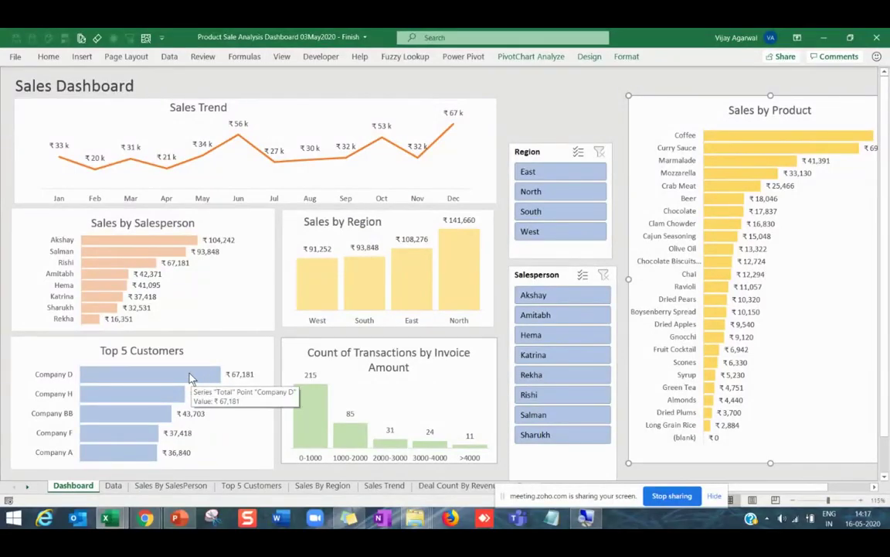
{"action": "key", "text": "alt+Tab"}
{"action": "key", "text": "alt+Tab"}
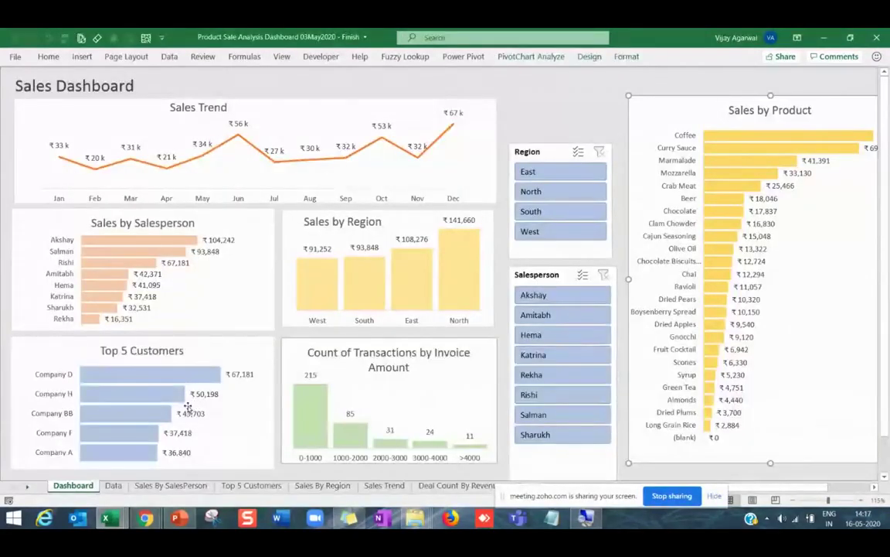
{"action": "key", "text": "alt+Tab"}
{"action": "right_click", "coordinate": [171, 486]}
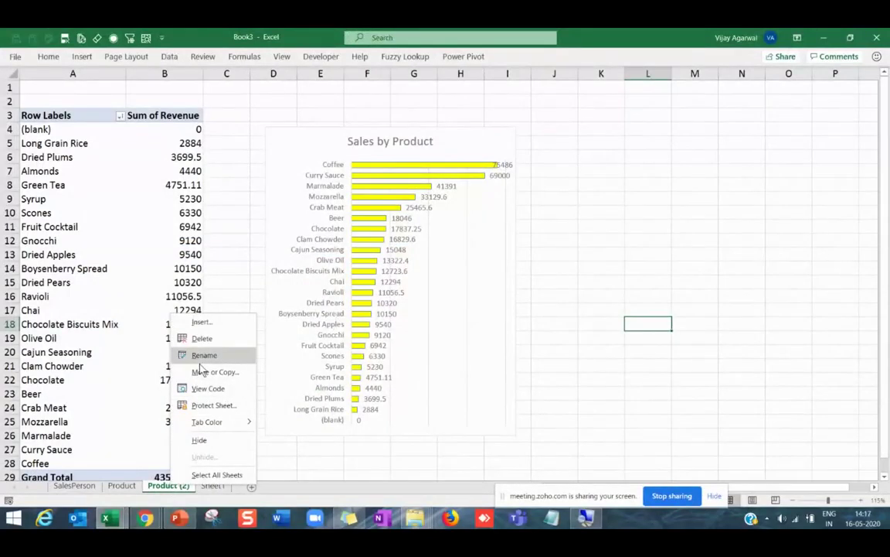
{"action": "left_click", "coordinate": [199, 364]}
{"action": "type", "text": "T"}
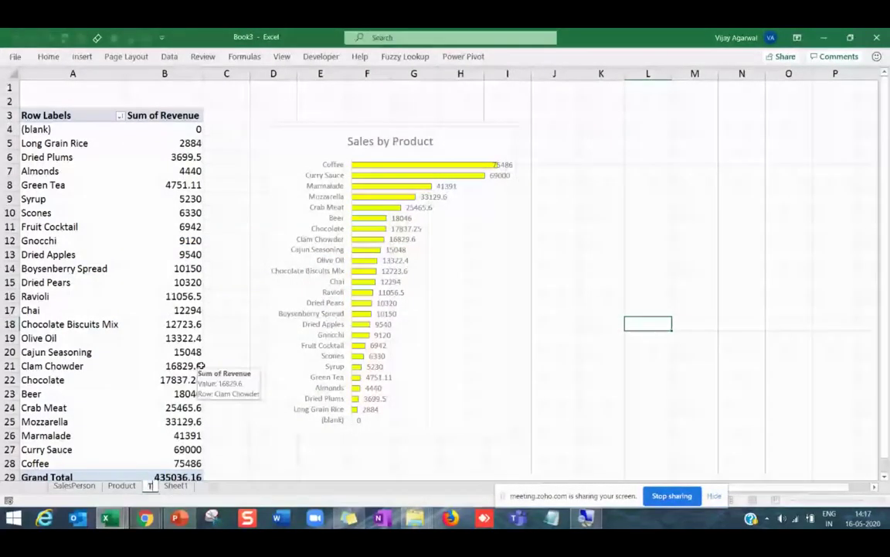
{"action": "type", "text": "op5"}
{"action": "key", "text": "Return"}
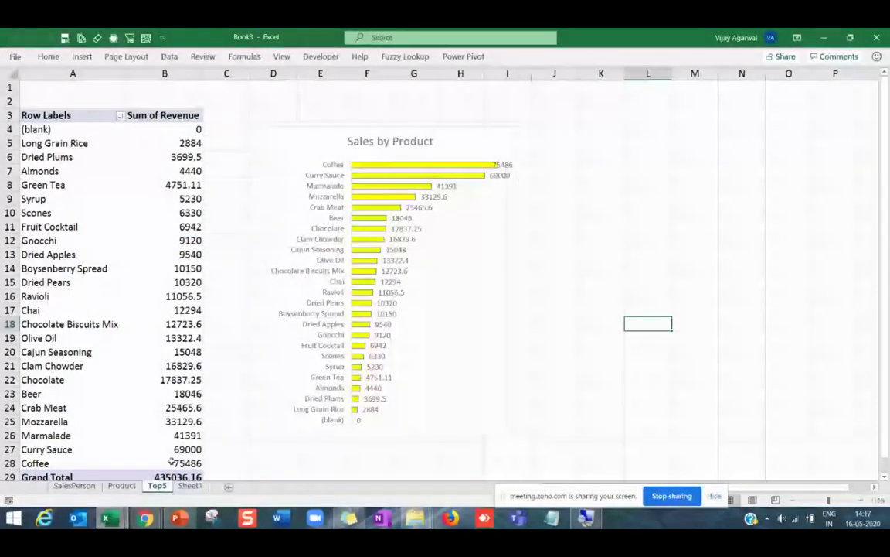
Swap Product Name for Salesperson in rows and filter to the top 5 by revenue.
{"action": "left_click", "coordinate": [85, 213]}
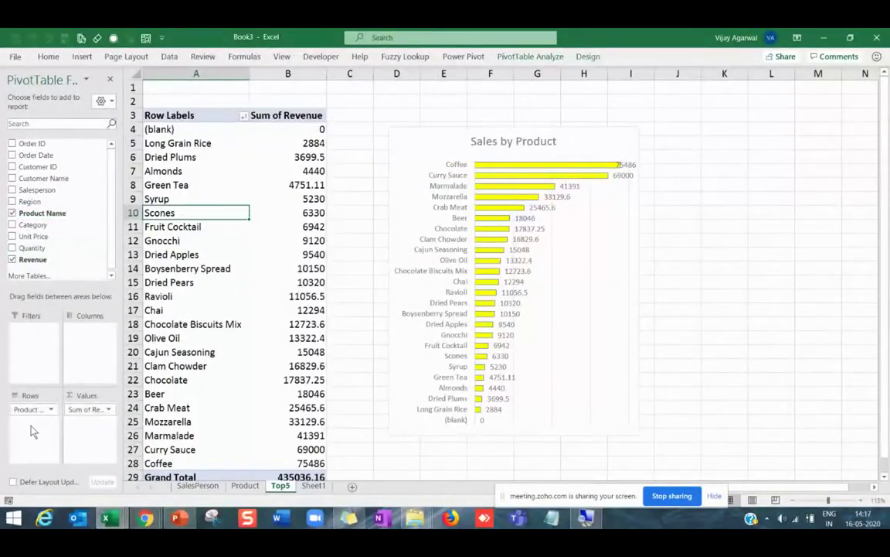
{"action": "left_click_drag", "start_coordinate": [31, 409], "coordinate": [44, 232]}
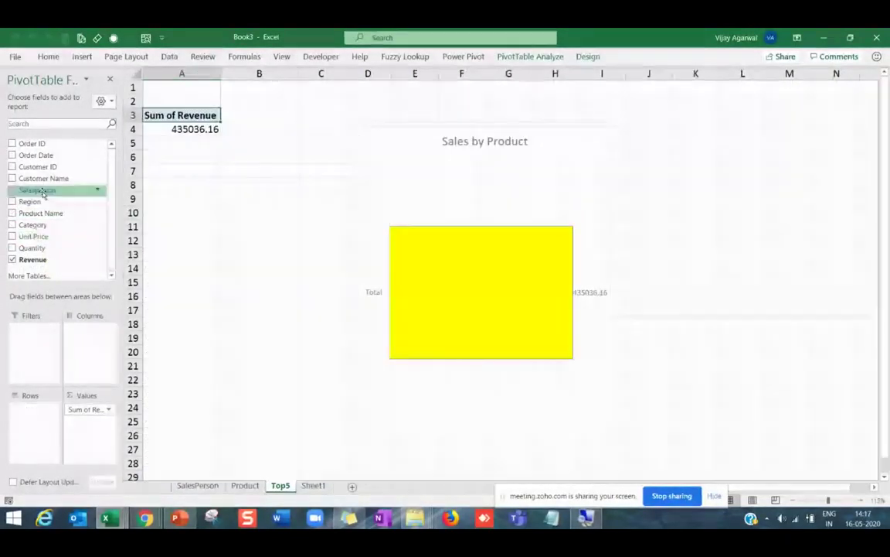
{"action": "left_click_drag", "start_coordinate": [34, 189], "coordinate": [36, 435]}
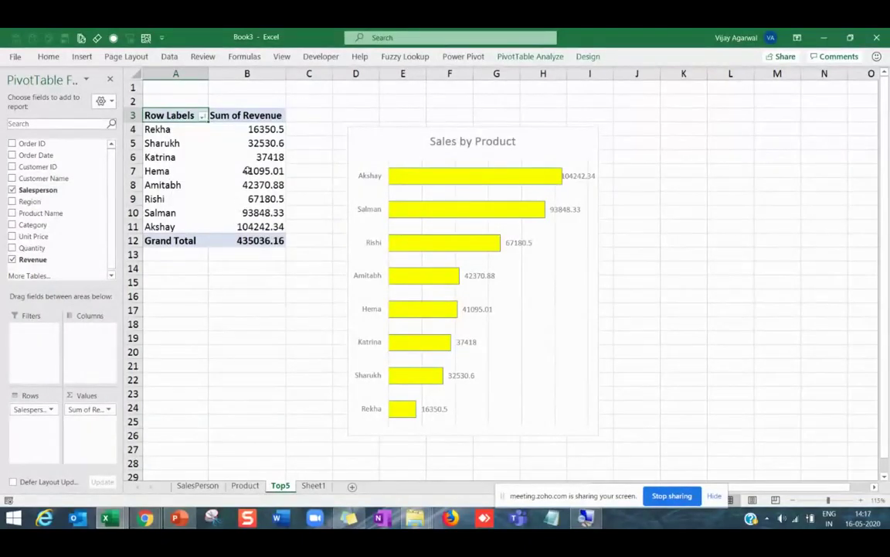
{"action": "left_click", "coordinate": [246, 170]}
{"action": "left_click", "coordinate": [202, 115]}
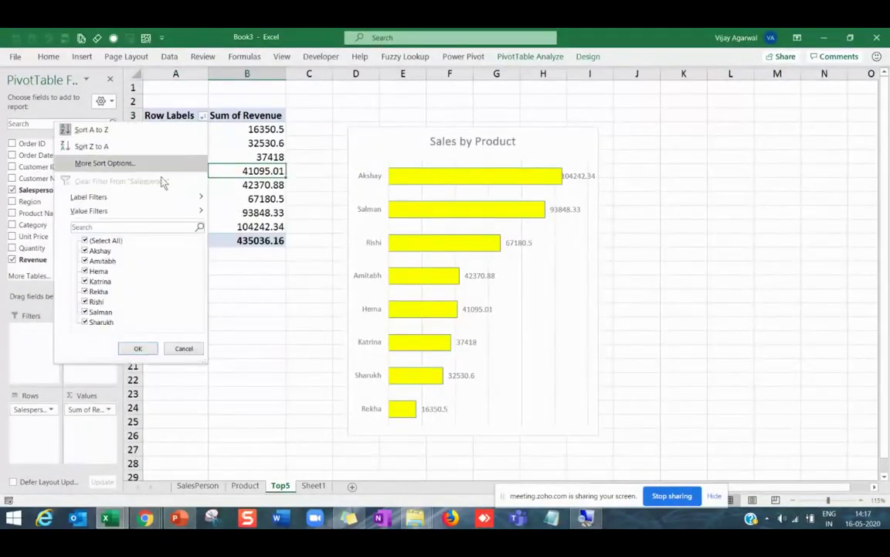
{"action": "mouse_move", "coordinate": [106, 210]}
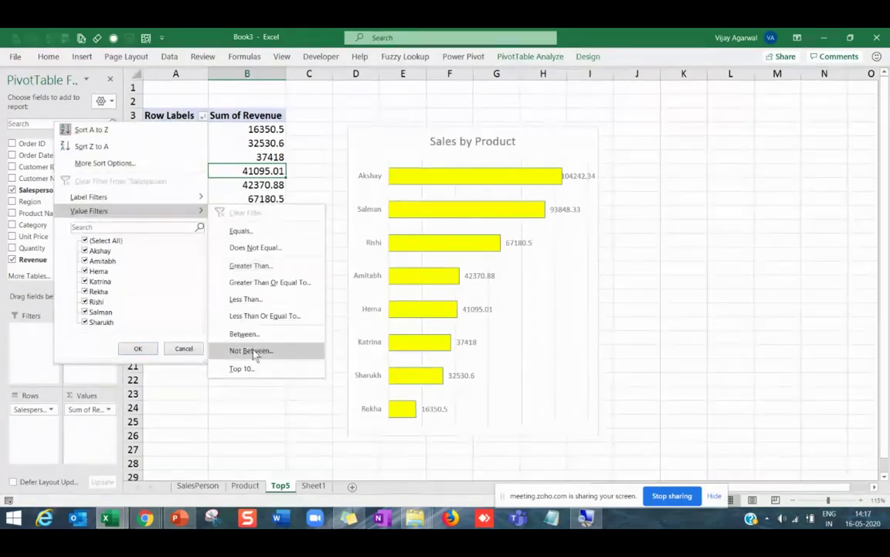
{"action": "left_click", "coordinate": [266, 374]}
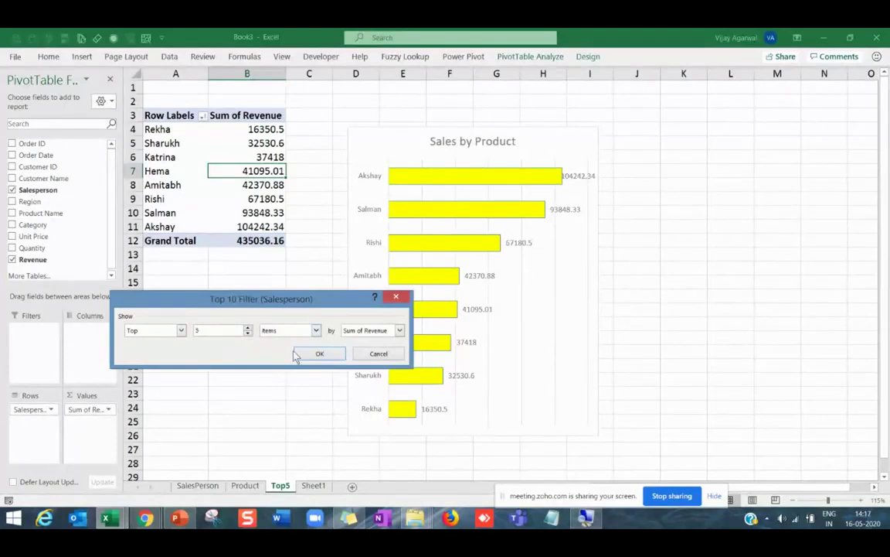
{"action": "left_click", "coordinate": [318, 355]}
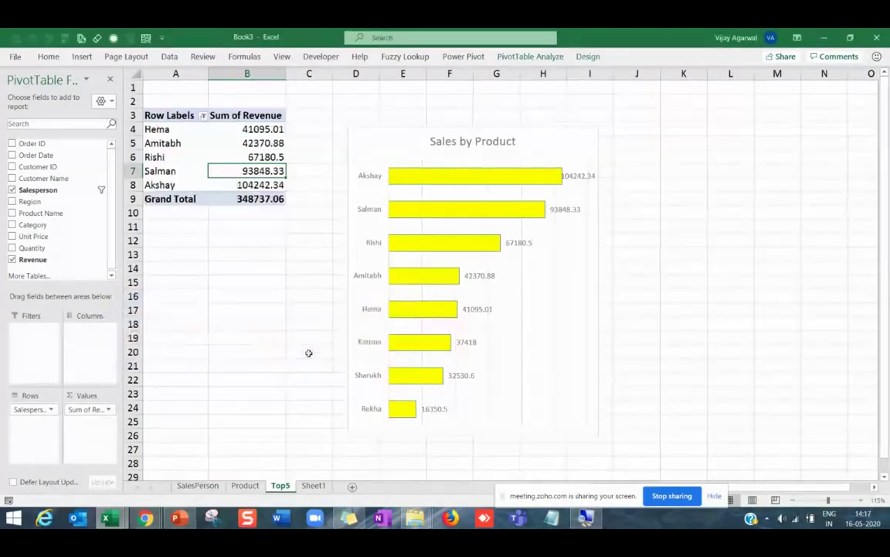
Sort the top 5 salespeople by revenue, smallest to largest.
{"action": "left_click", "coordinate": [263, 142]}
{"action": "right_click", "coordinate": [264, 142]}
{"action": "mouse_move", "coordinate": [292, 216]}
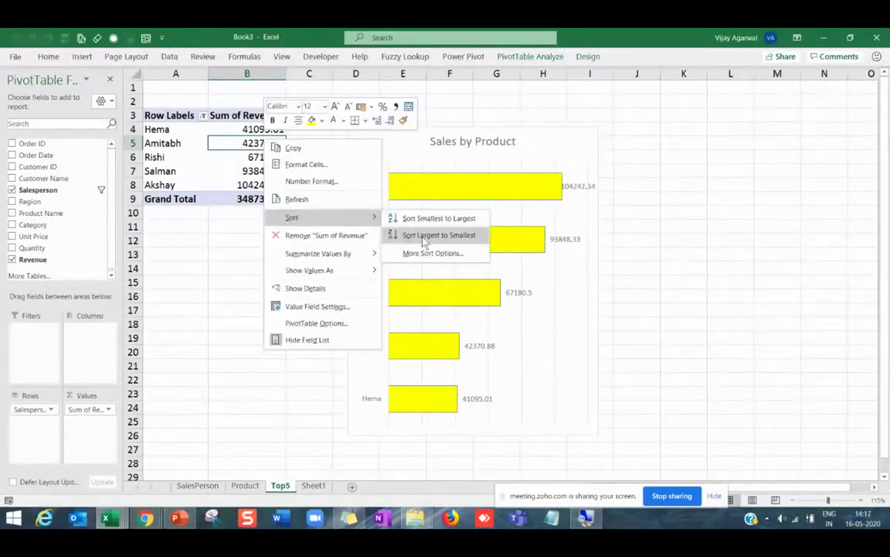
{"action": "left_click", "coordinate": [433, 218]}
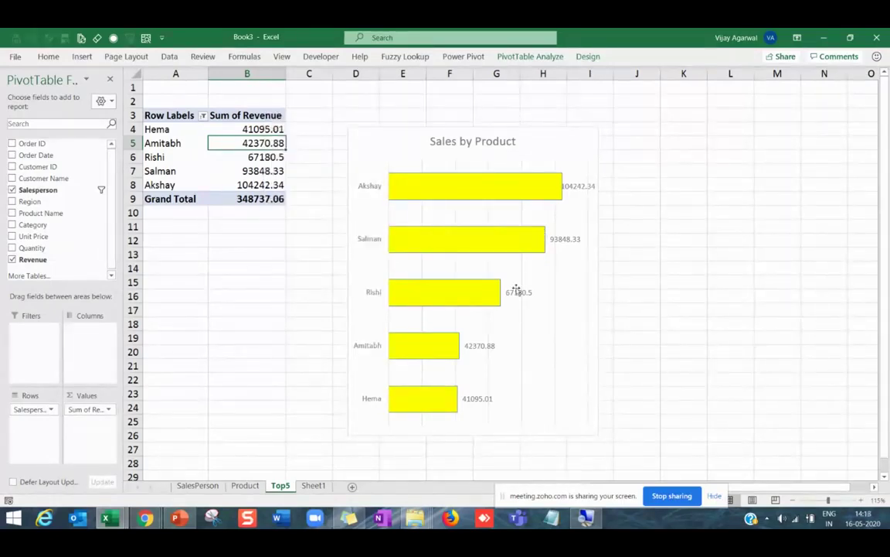
{"action": "left_click", "coordinate": [426, 195]}
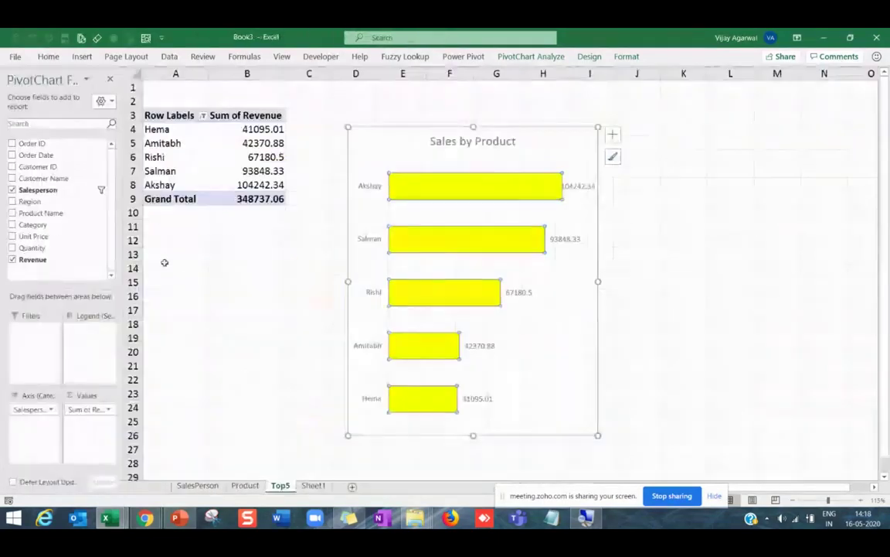
Fill the Top5 chart's bars light blue.
{"action": "left_click", "coordinate": [48, 56]}
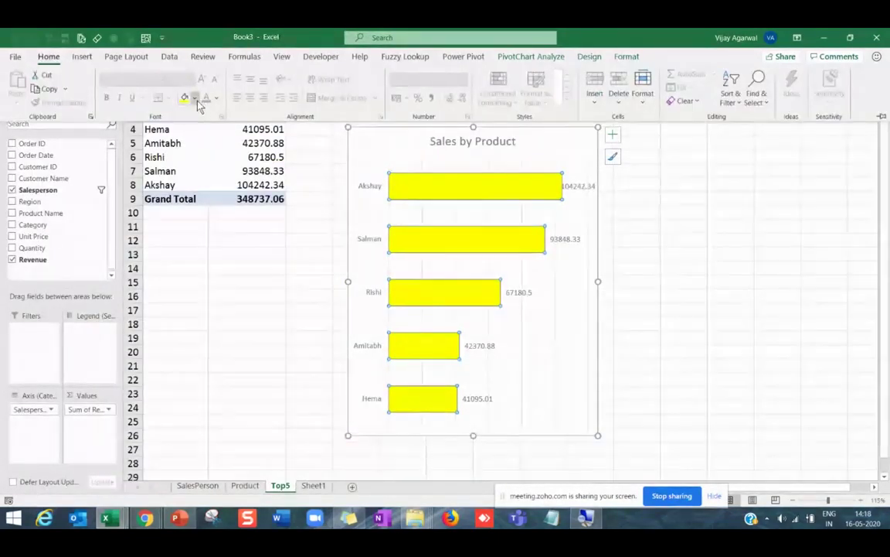
{"action": "left_click", "coordinate": [196, 98]}
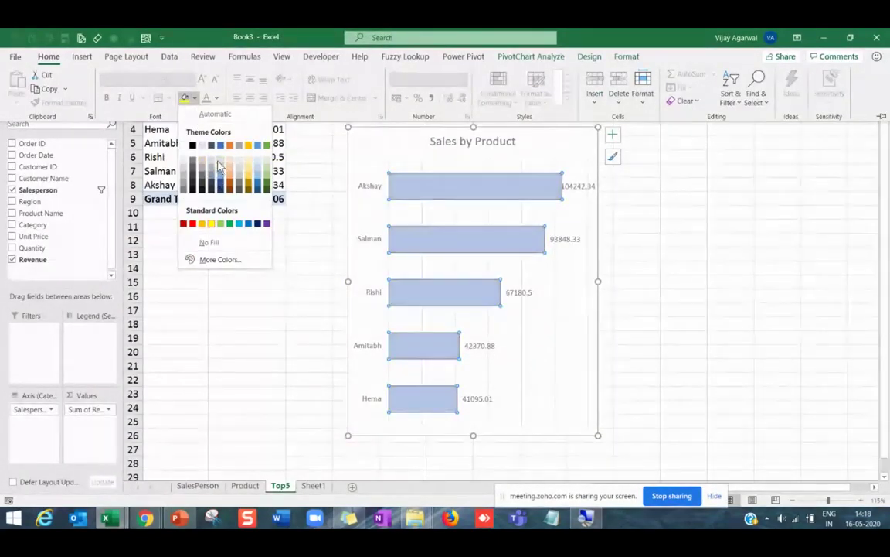
{"action": "left_click", "coordinate": [219, 165]}
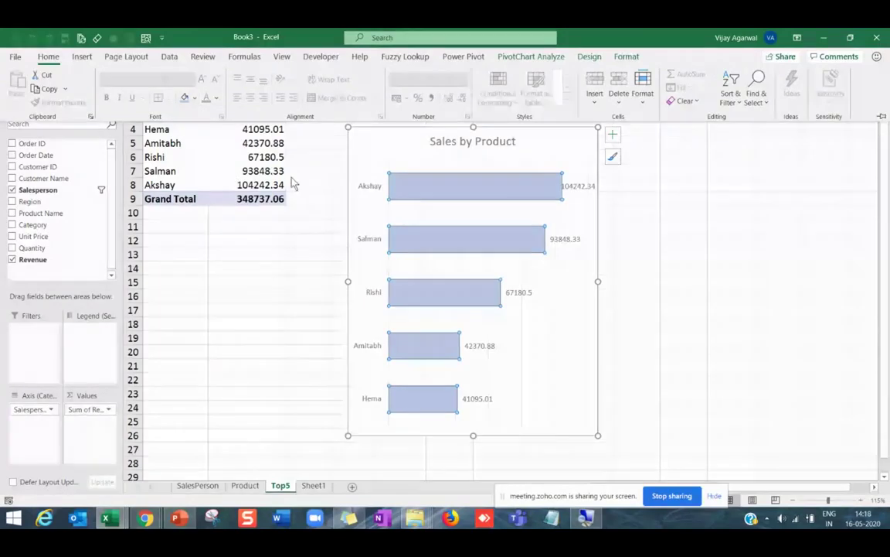
Shrink the chart and place it beside the pivot table, then view the finished dashboard.
{"action": "left_click_drag", "start_coordinate": [602, 276], "coordinate": [622, 278]}
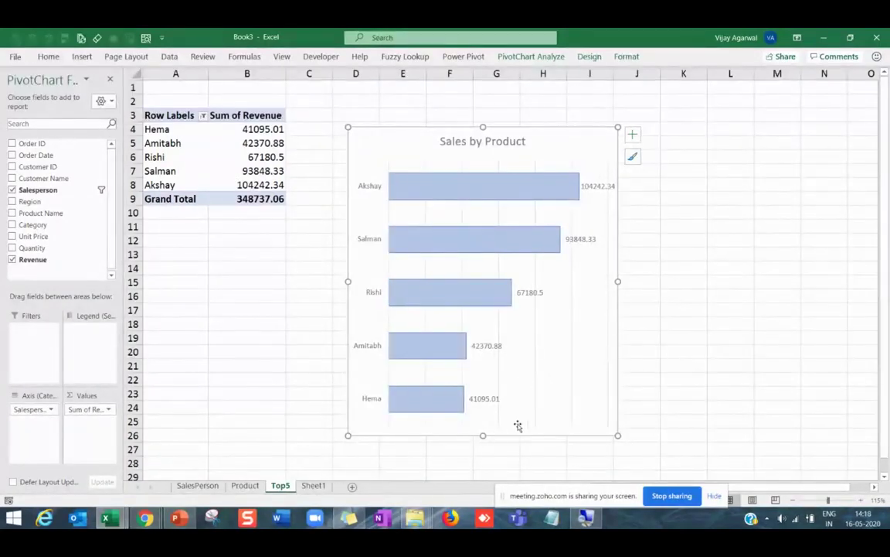
{"action": "left_click_drag", "start_coordinate": [482, 435], "coordinate": [482, 332]}
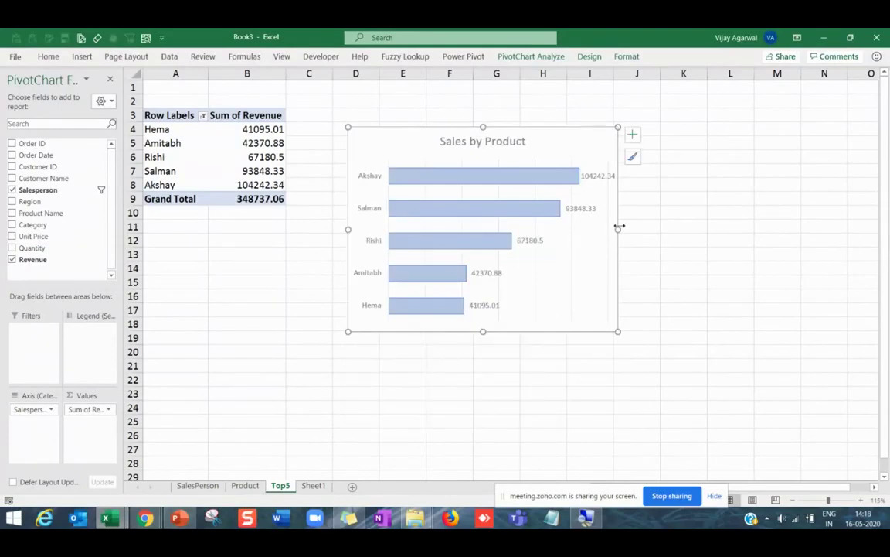
{"action": "left_click_drag", "start_coordinate": [614, 226], "coordinate": [585, 228]}
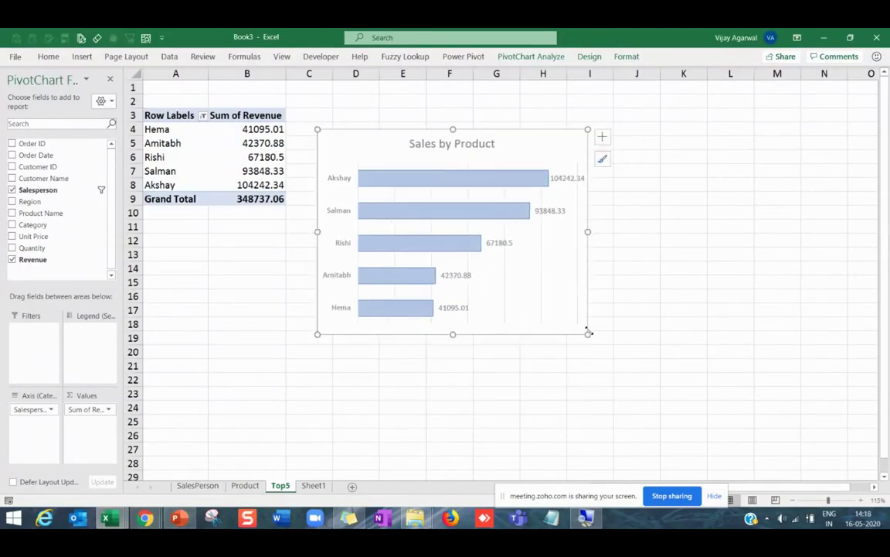
{"action": "left_click_drag", "start_coordinate": [587, 333], "coordinate": [581, 321]}
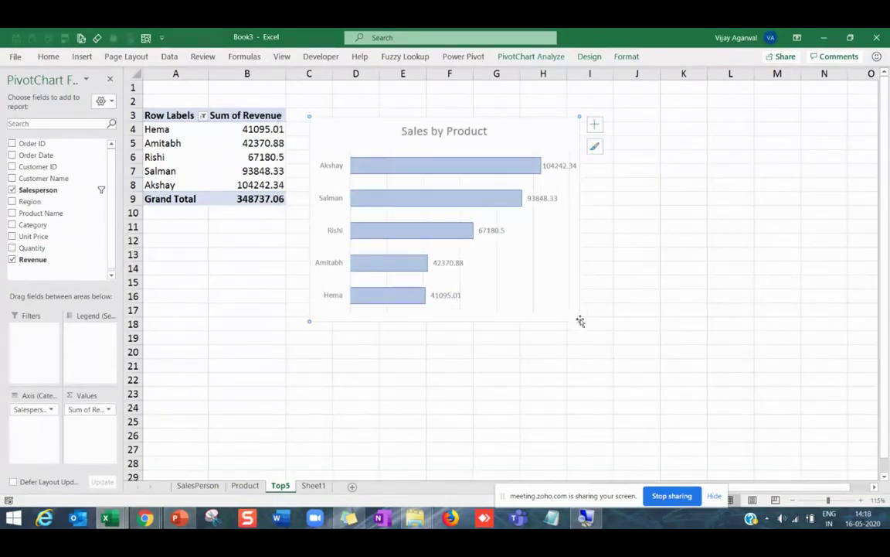
{"action": "left_click", "coordinate": [541, 303]}
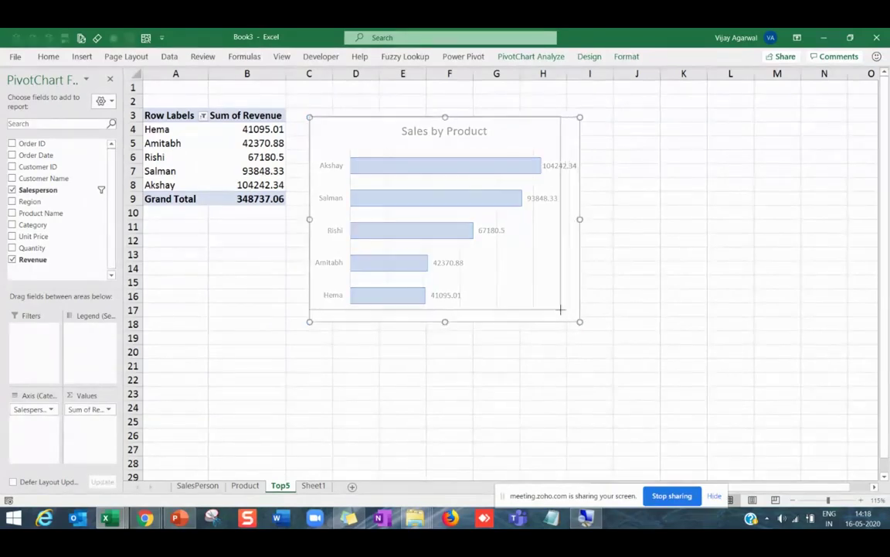
{"action": "left_click_drag", "start_coordinate": [579, 321], "coordinate": [539, 303]}
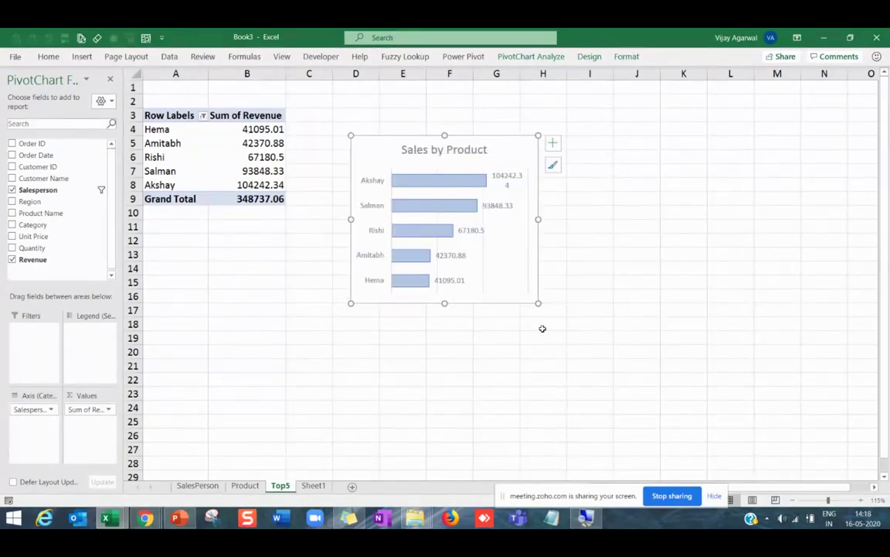
{"action": "left_click", "coordinate": [542, 329]}
{"action": "key", "text": "alt+Tab"}
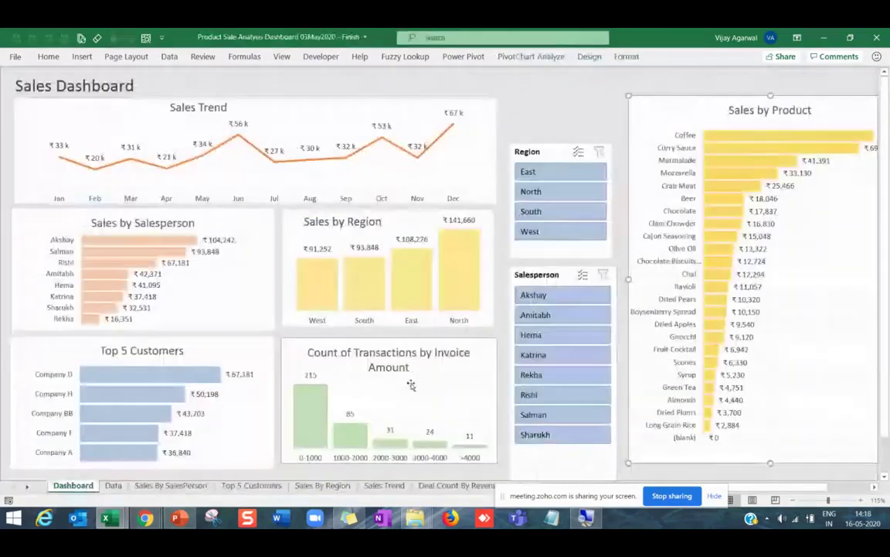
{"action": "mouse_move", "coordinate": [367, 283]}
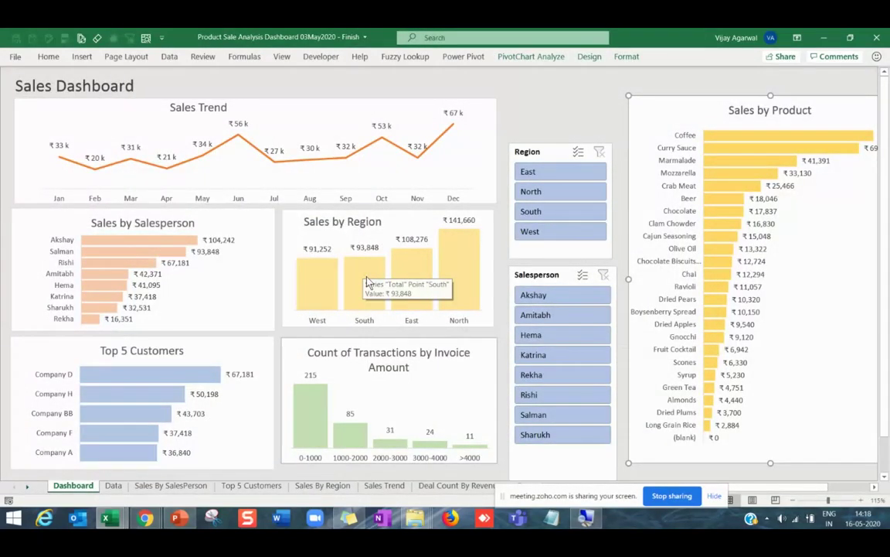
Back in Book3, rename the Top5 (2) sheet to REgion and select its pivot.
{"action": "key", "text": "alt+Tab"}
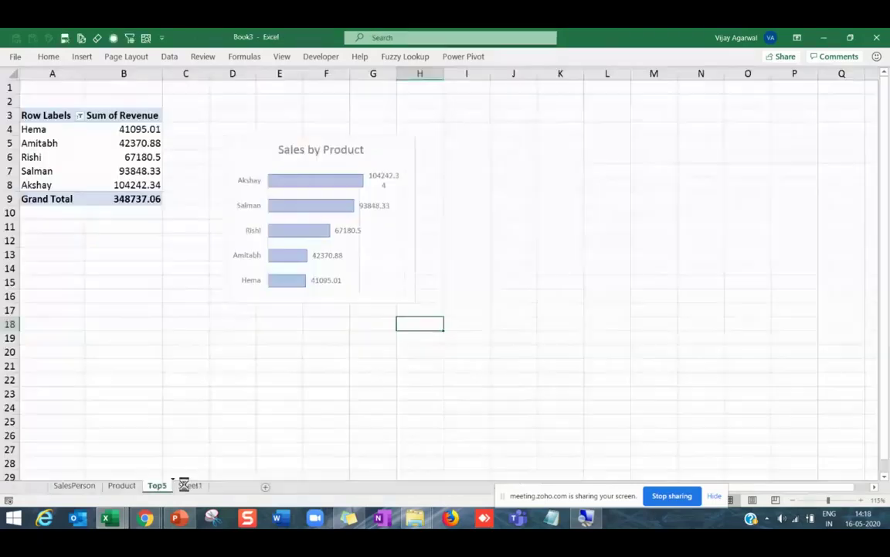
{"action": "right_click", "coordinate": [190, 484]}
{"action": "left_click", "coordinate": [223, 358]}
{"action": "type", "text": "REgion"}
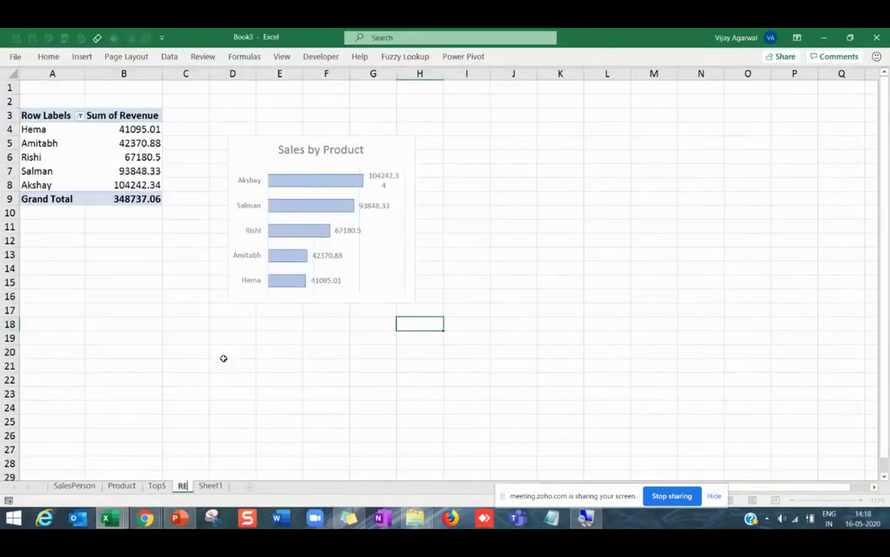
{"action": "key", "text": "Return"}
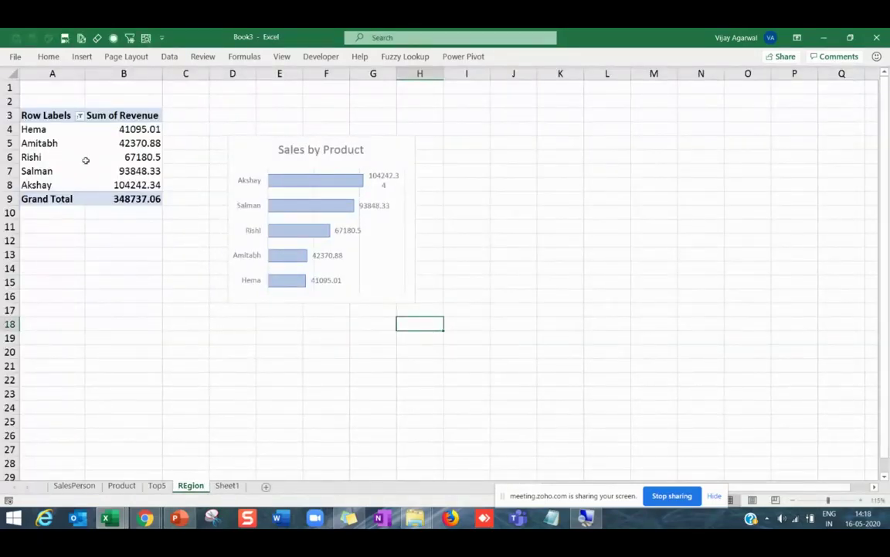
{"action": "left_click", "coordinate": [77, 156]}
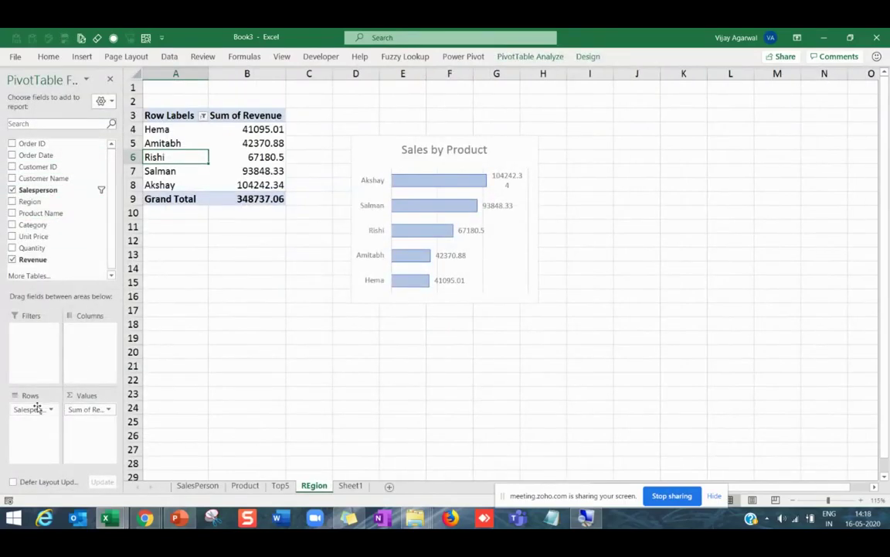
Replace Salesperson with Region in the pivot rows, checking the dashboard for reference.
{"action": "left_click_drag", "start_coordinate": [36, 407], "coordinate": [56, 241]}
{"action": "left_click_drag", "start_coordinate": [31, 199], "coordinate": [37, 409]}
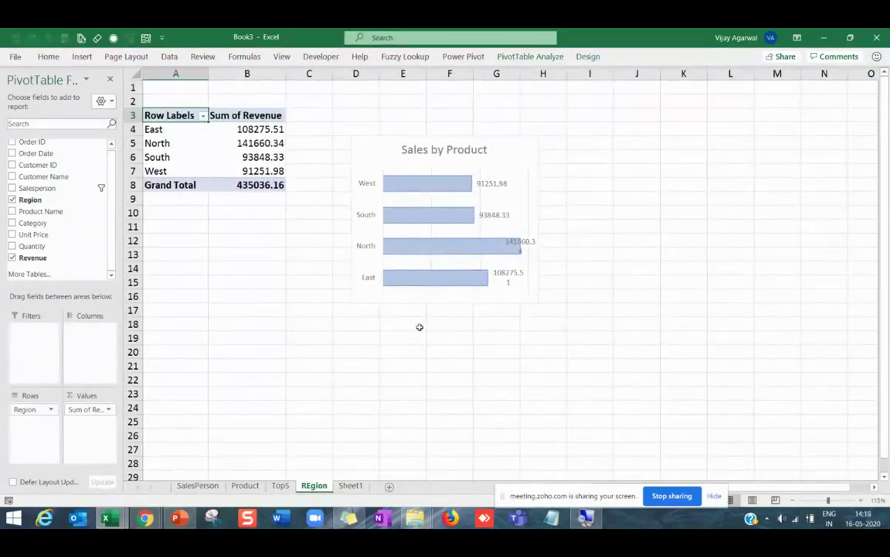
{"action": "key", "text": "alt+Tab"}
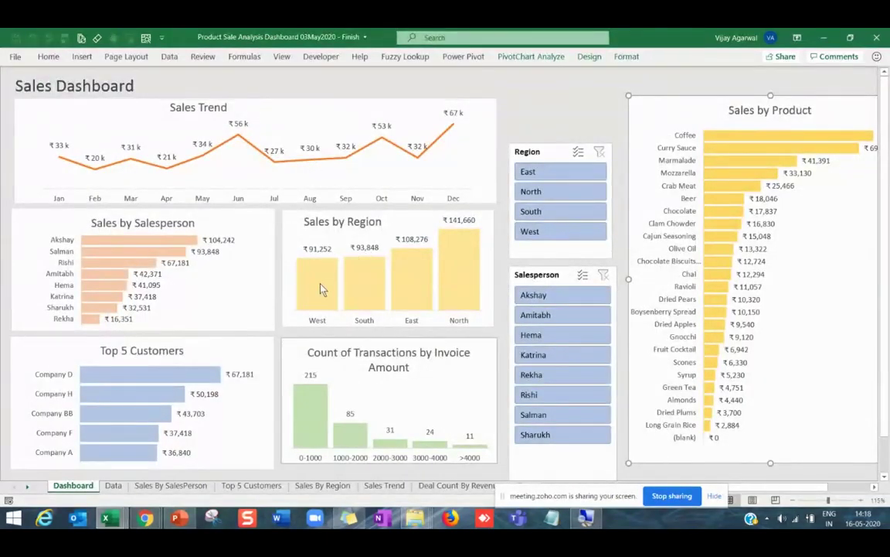
{"action": "key", "text": "alt+Tab"}
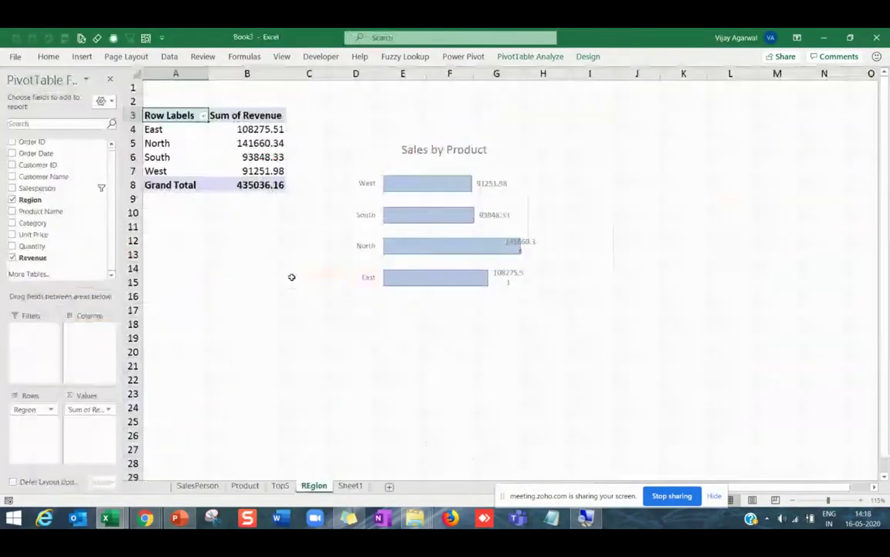
{"action": "left_click", "coordinate": [359, 158]}
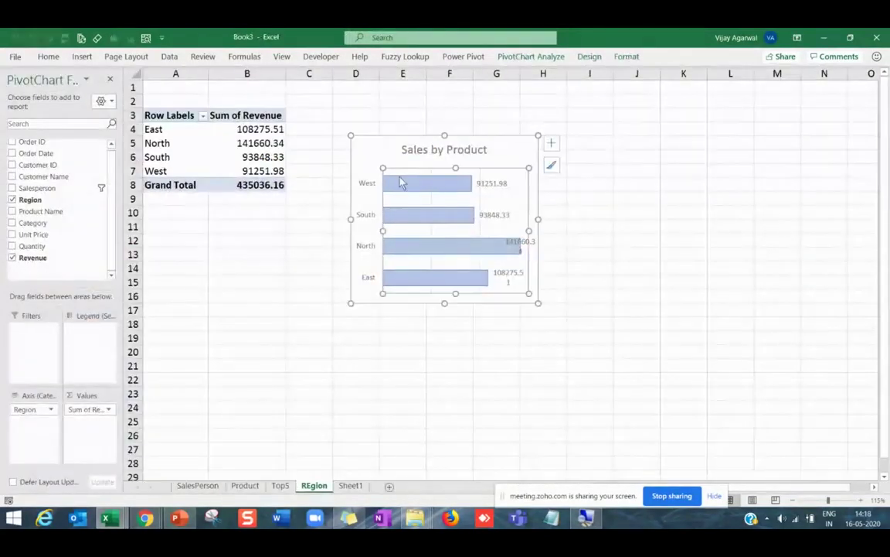
Change the region chart type to Clustered Column.
{"action": "left_click", "coordinate": [589, 57]}
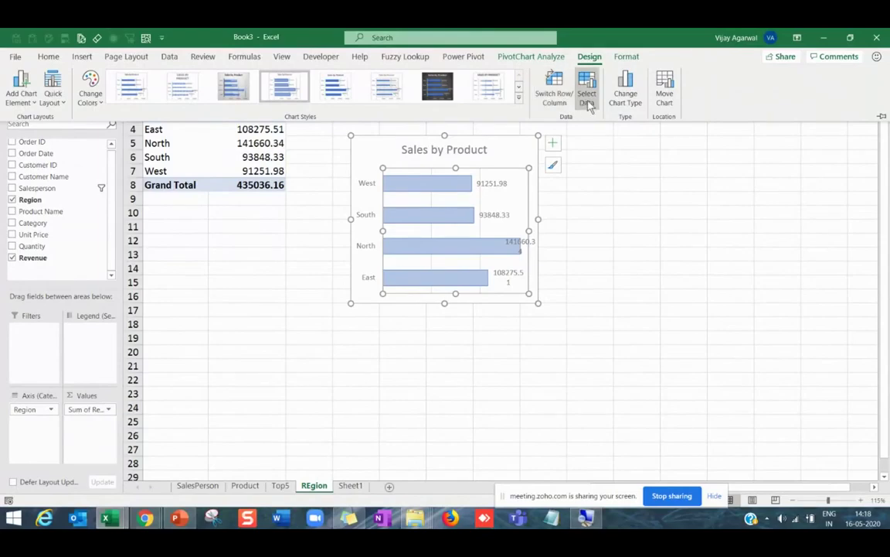
{"action": "left_click", "coordinate": [626, 91]}
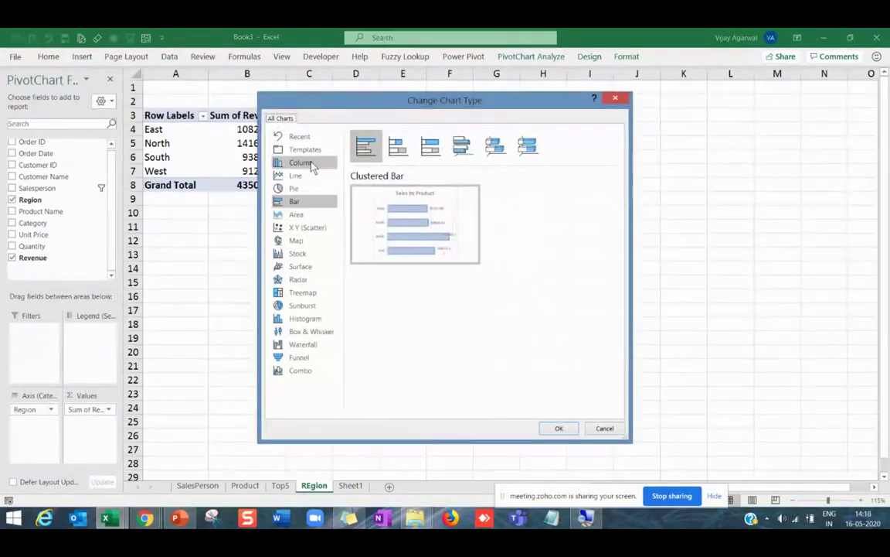
{"action": "left_click", "coordinate": [314, 167]}
{"action": "left_click", "coordinate": [560, 427]}
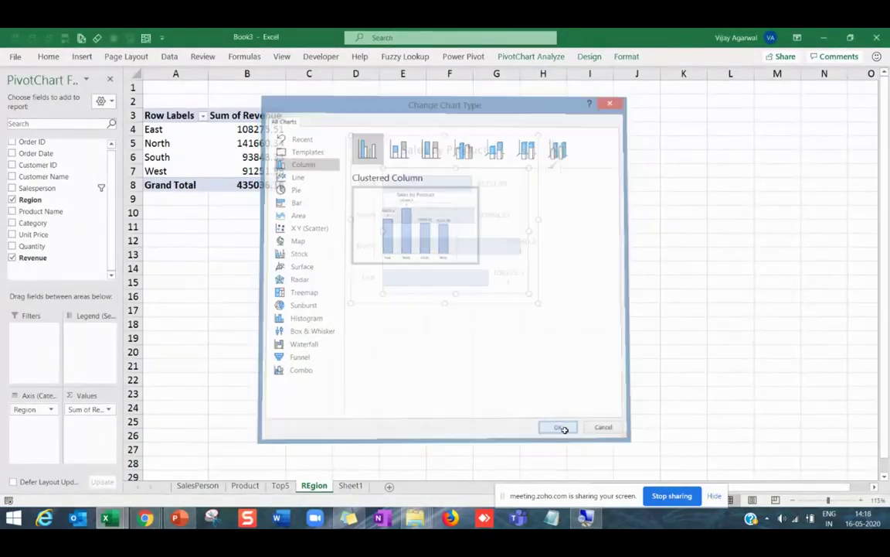
Widen the chart and reposition a data label, comparing with the dashboard.
{"action": "left_click_drag", "start_coordinate": [539, 303], "coordinate": [568, 301]}
{"action": "left_click", "coordinate": [440, 173]}
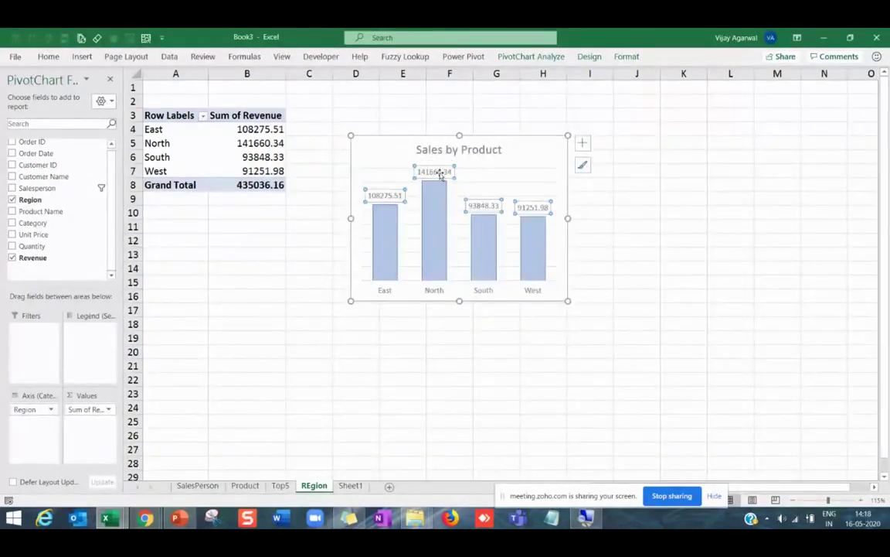
{"action": "key", "text": "alt+Tab"}
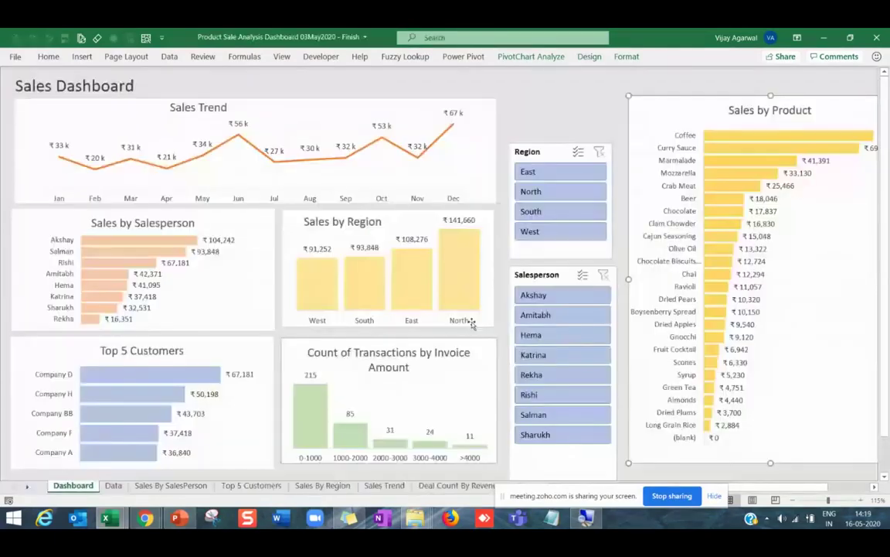
{"action": "key", "text": "alt+Tab"}
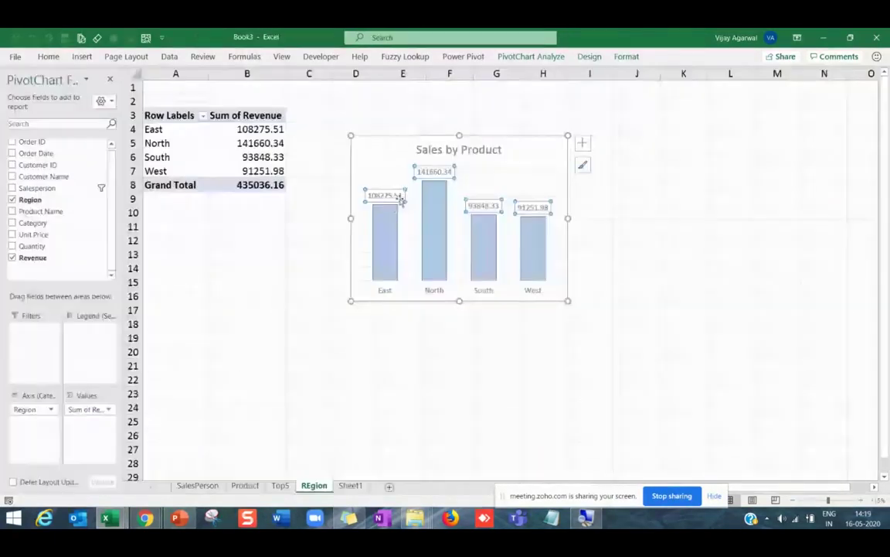
{"action": "left_click_drag", "start_coordinate": [423, 175], "coordinate": [642, 248]}
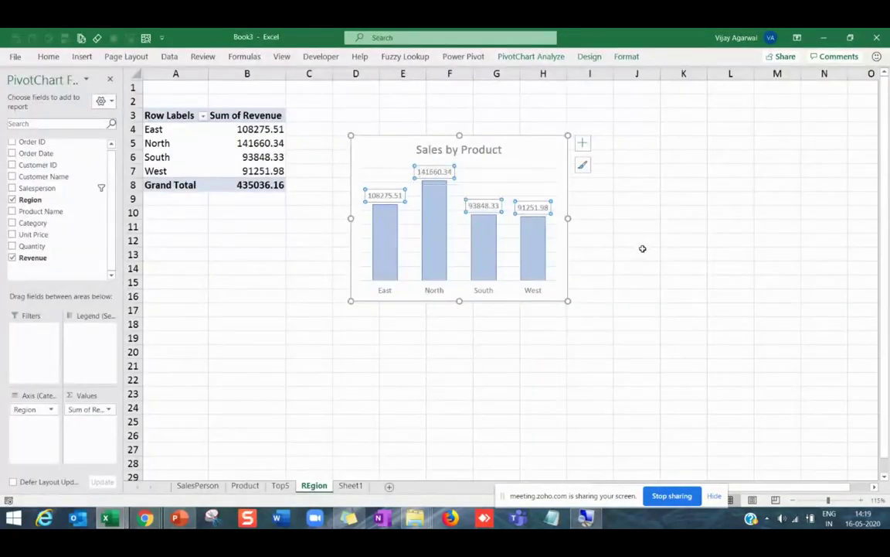
Edit the chart title to read 'Sales by REgion'.
{"action": "left_click", "coordinate": [458, 151]}
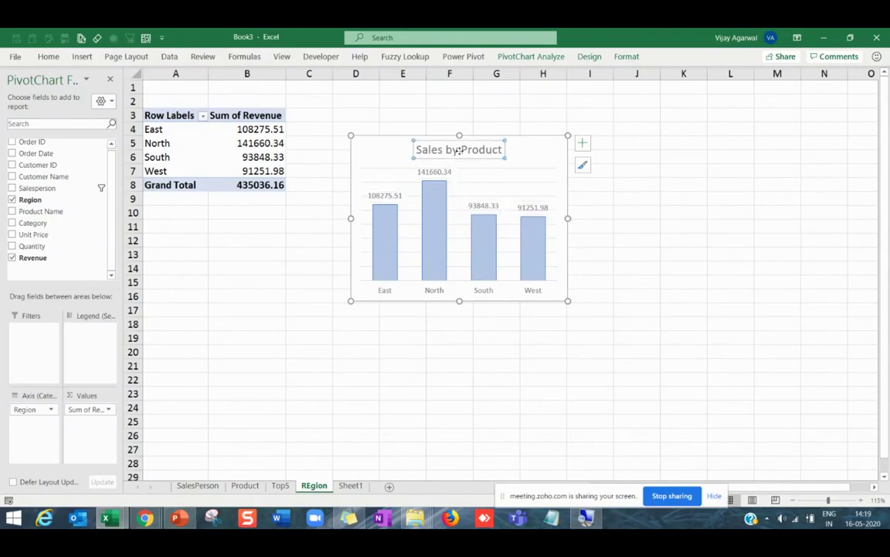
{"action": "left_click", "coordinate": [460, 150]}
{"action": "left_click_drag", "start_coordinate": [461, 150], "coordinate": [502, 150]}
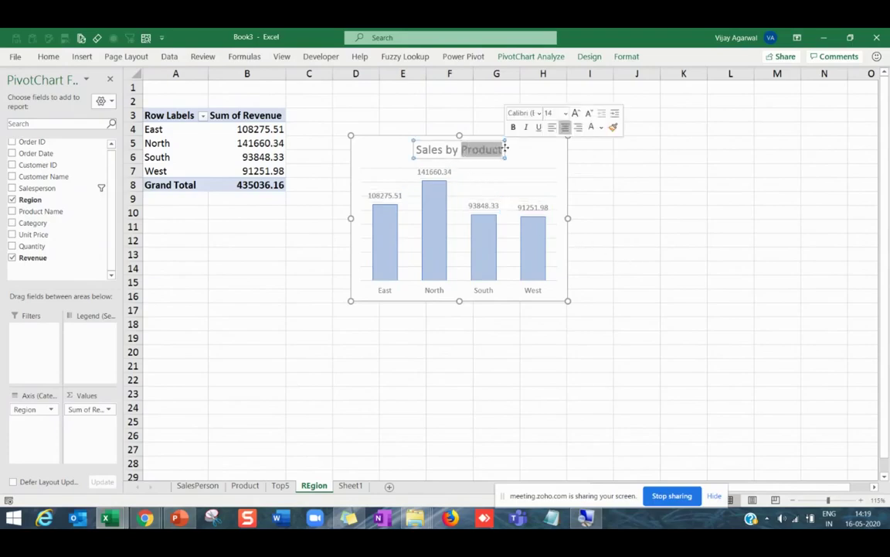
{"action": "type", "text": "REgion"}
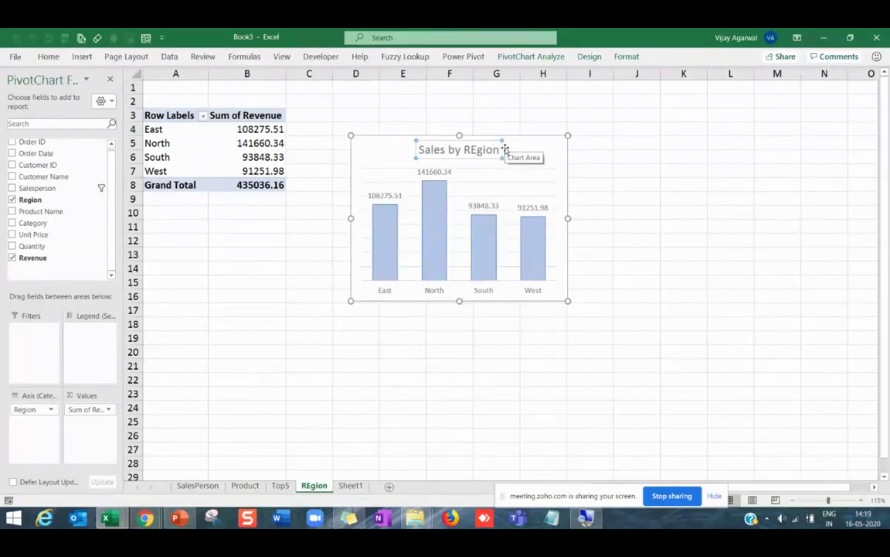
{"action": "key", "text": "Return"}
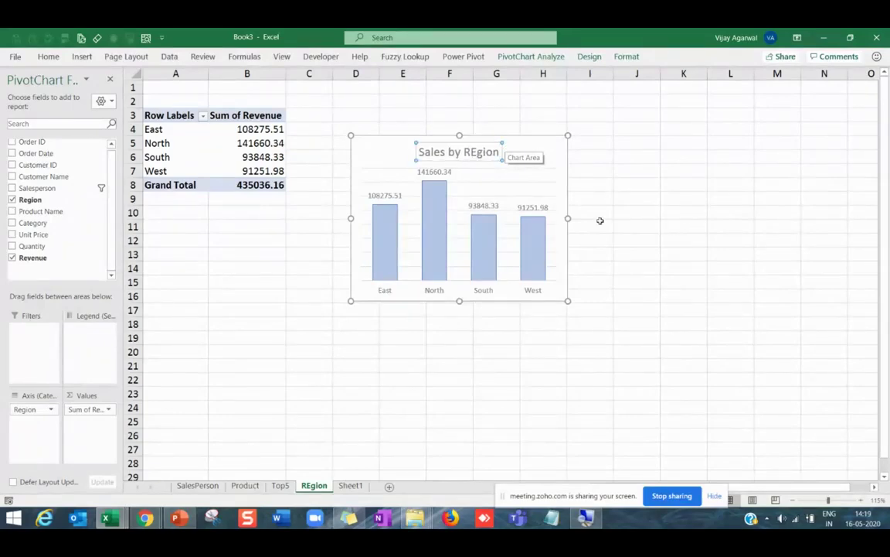
{"action": "left_click", "coordinate": [618, 255]}
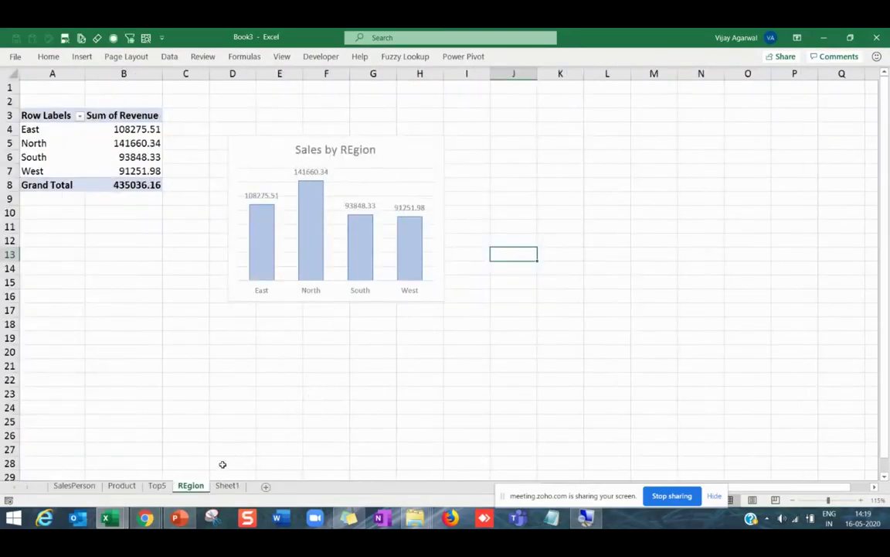
Duplicate the REgion sheet and name the copy Trend, checking the dashboard for reference.
{"action": "key", "text": "alt+Tab"}
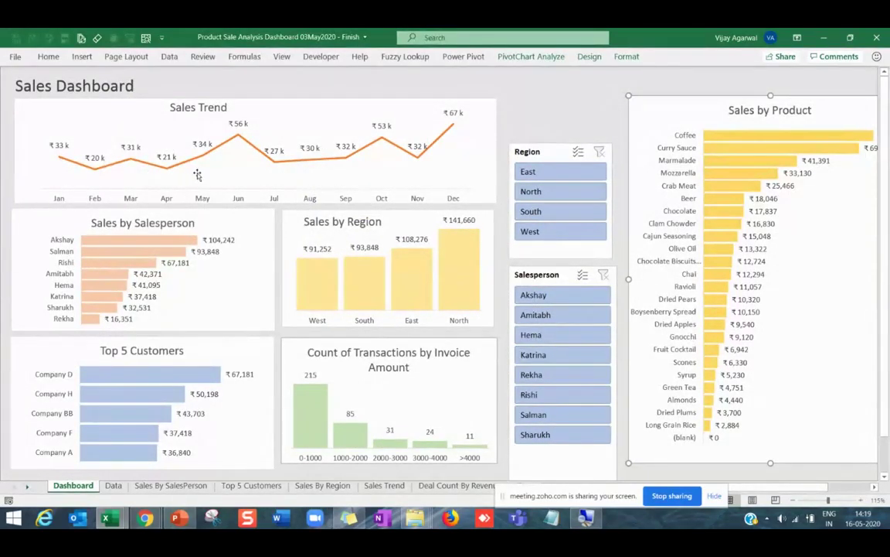
{"action": "key", "text": "alt+Tab"}
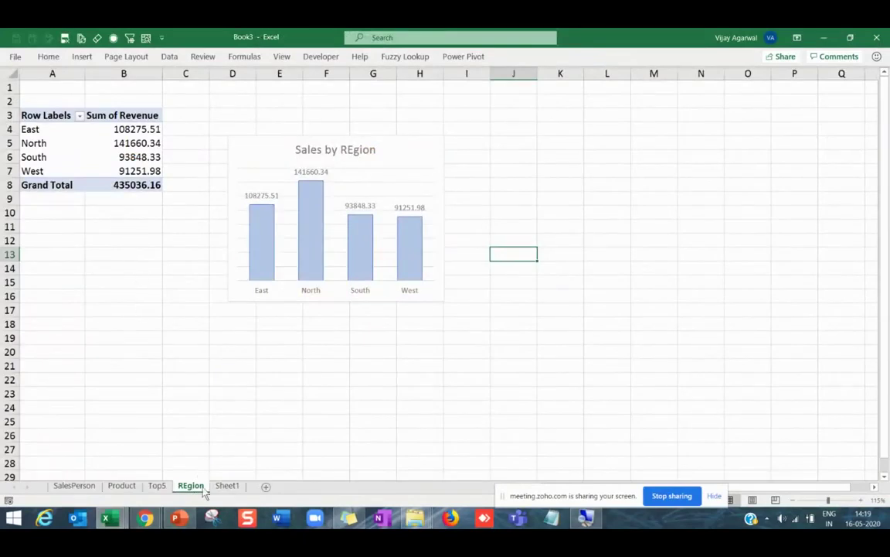
{"action": "left_click_drag", "start_coordinate": [200, 489], "coordinate": [232, 487]}
{"action": "right_click", "coordinate": [230, 485]}
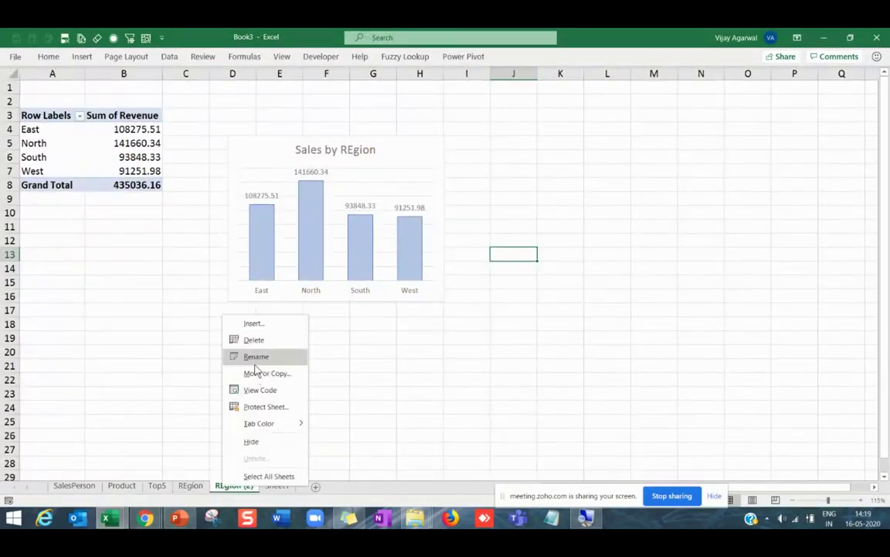
{"action": "left_click", "coordinate": [255, 357]}
{"action": "type", "text": "Tre"}
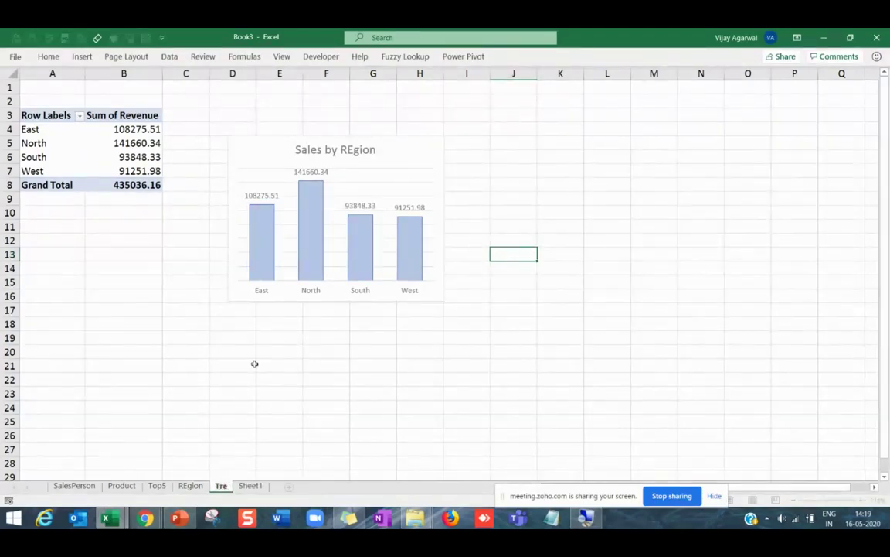
{"action": "type", "text": "nd"}
{"action": "key", "text": "Return"}
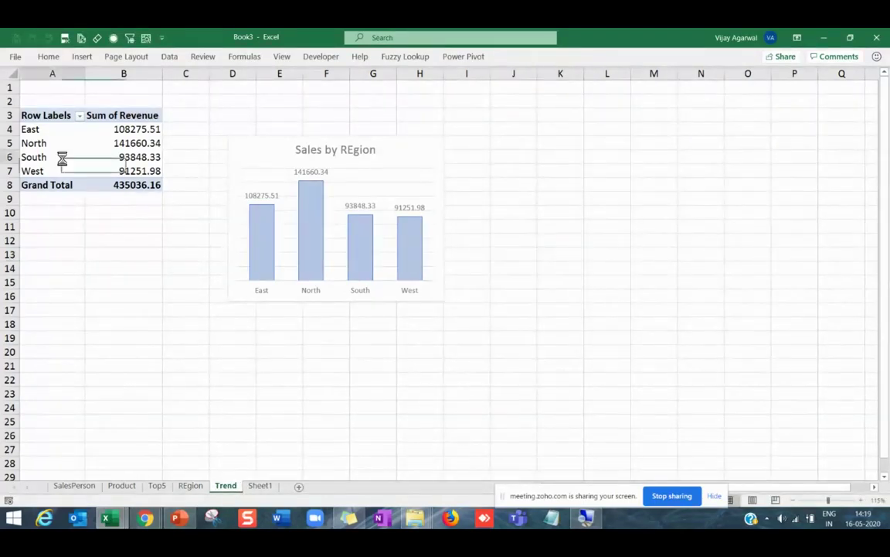
{"action": "left_click", "coordinate": [61, 157]}
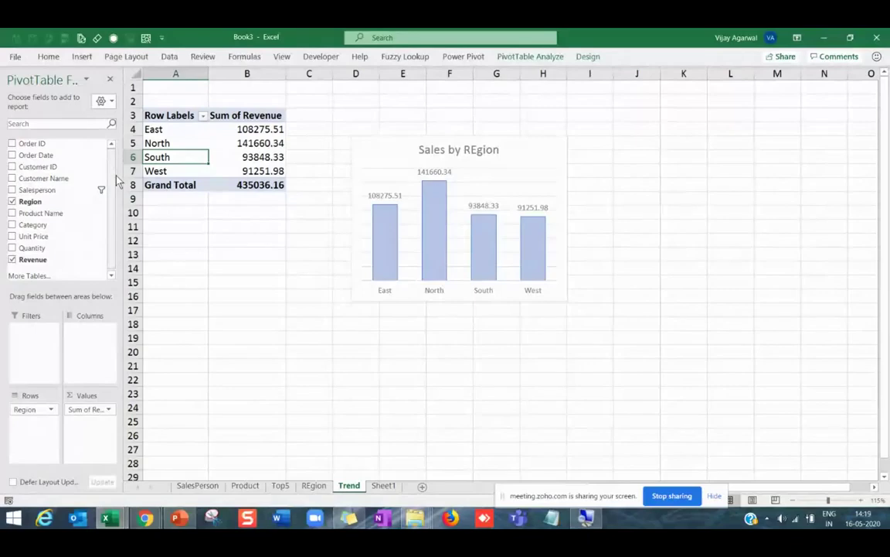
{"action": "key", "text": "alt+Tab"}
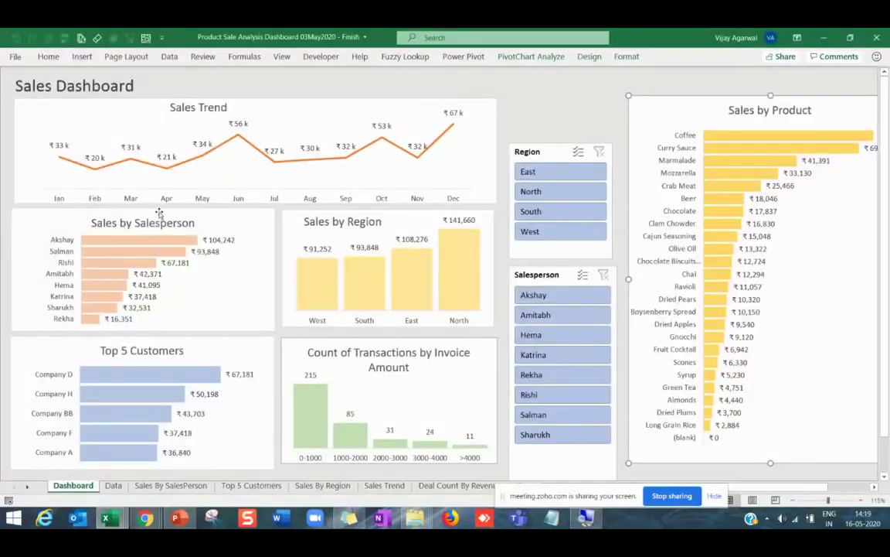
{"action": "key", "text": "alt+Tab"}
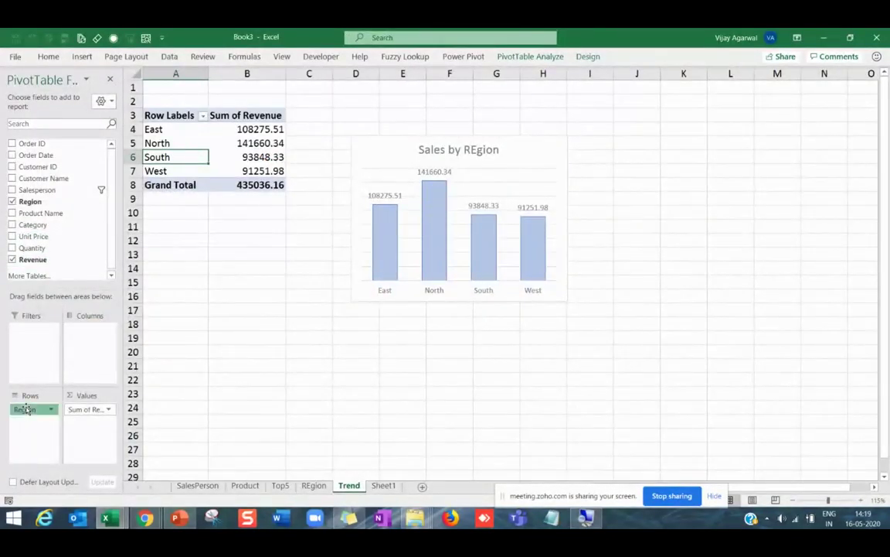
Replace Region with Order Date in the Trend pivot rows and ungroup the months into individual dates.
{"action": "left_click_drag", "start_coordinate": [25, 409], "coordinate": [56, 228]}
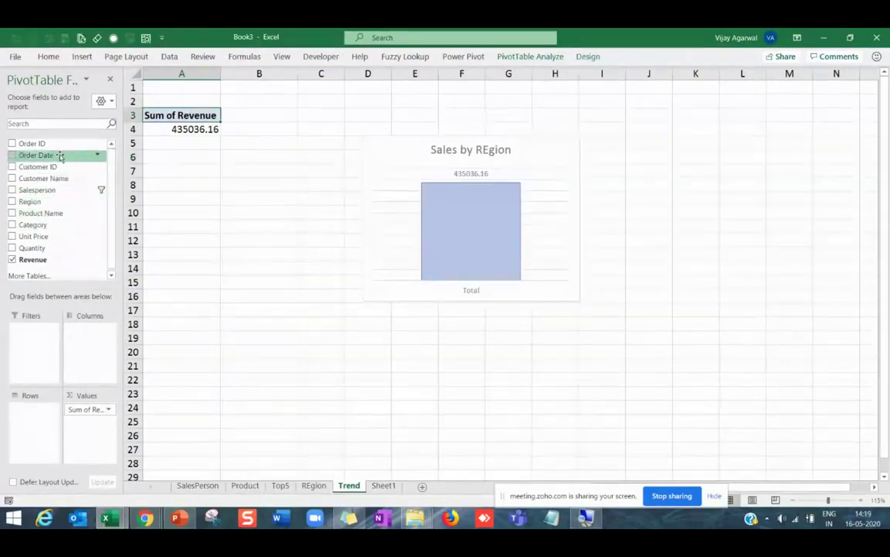
{"action": "left_click_drag", "start_coordinate": [60, 156], "coordinate": [36, 421]}
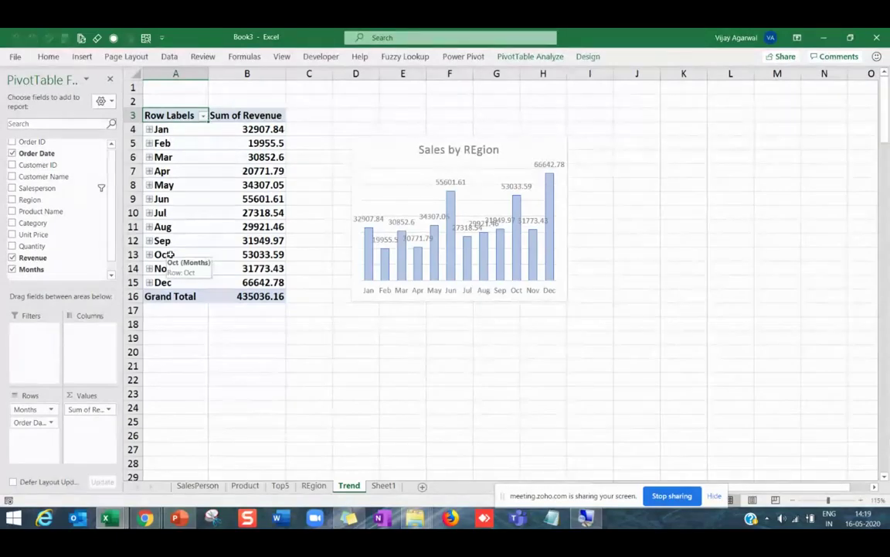
{"action": "left_click", "coordinate": [169, 214]}
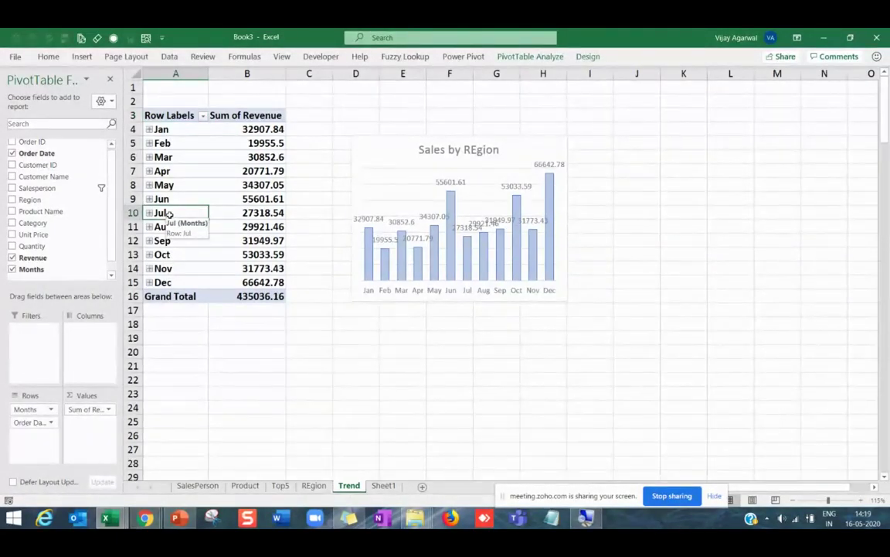
{"action": "right_click", "coordinate": [170, 214]}
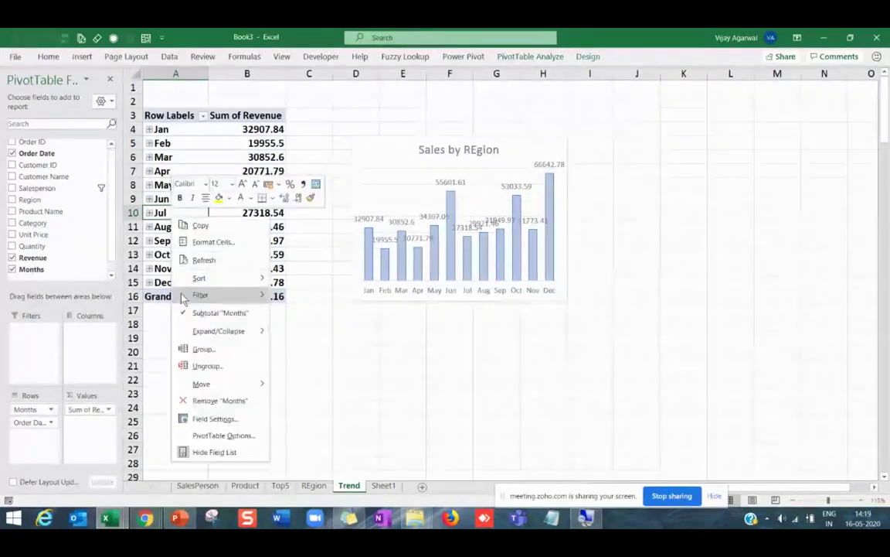
{"action": "left_click", "coordinate": [202, 350]}
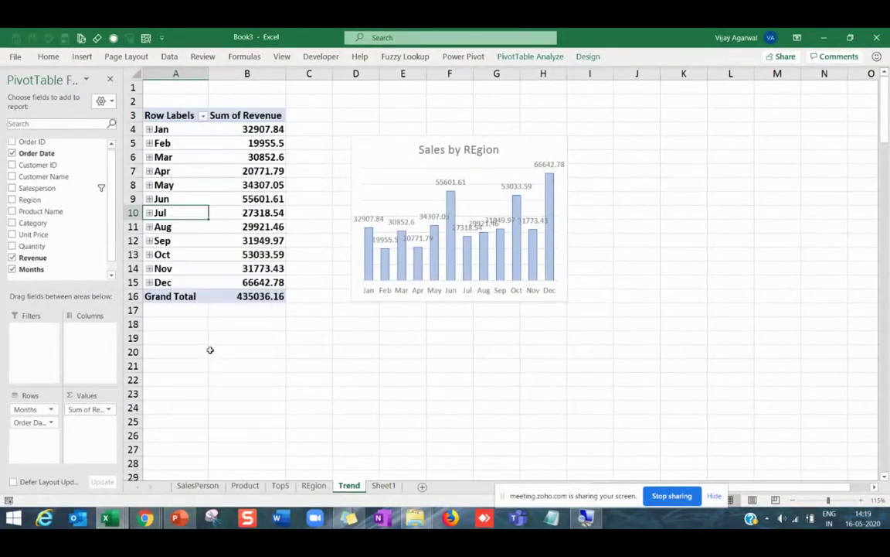
{"action": "left_click", "coordinate": [260, 423]}
{"action": "right_click", "coordinate": [184, 212]}
{"action": "left_click", "coordinate": [236, 360]}
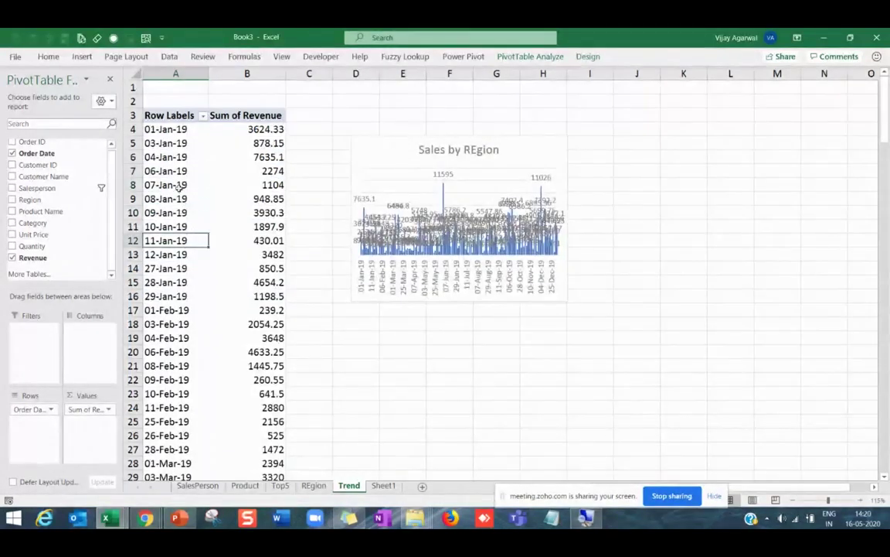
Widen the revenue chart to reach column N.
{"action": "left_click", "coordinate": [197, 297]}
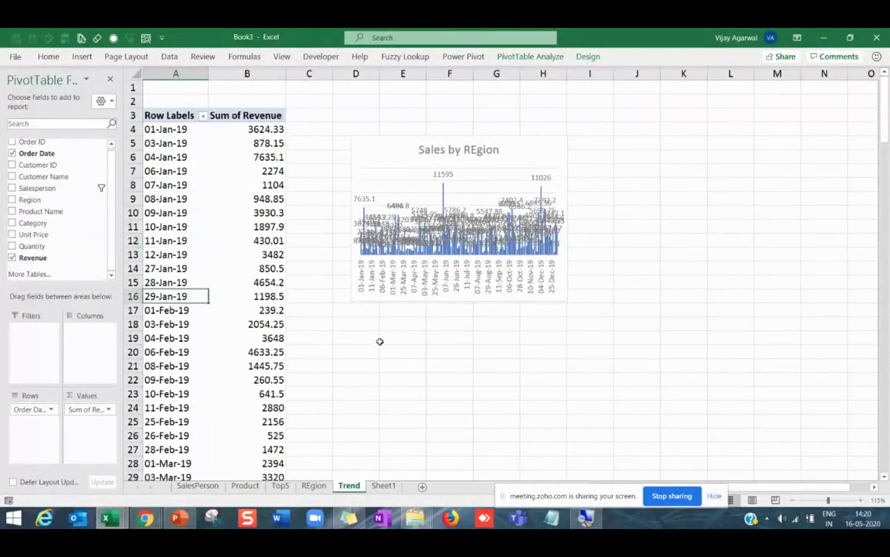
{"action": "left_click", "coordinate": [566, 298]}
{"action": "left_click_drag", "start_coordinate": [567, 298], "coordinate": [833, 312]}
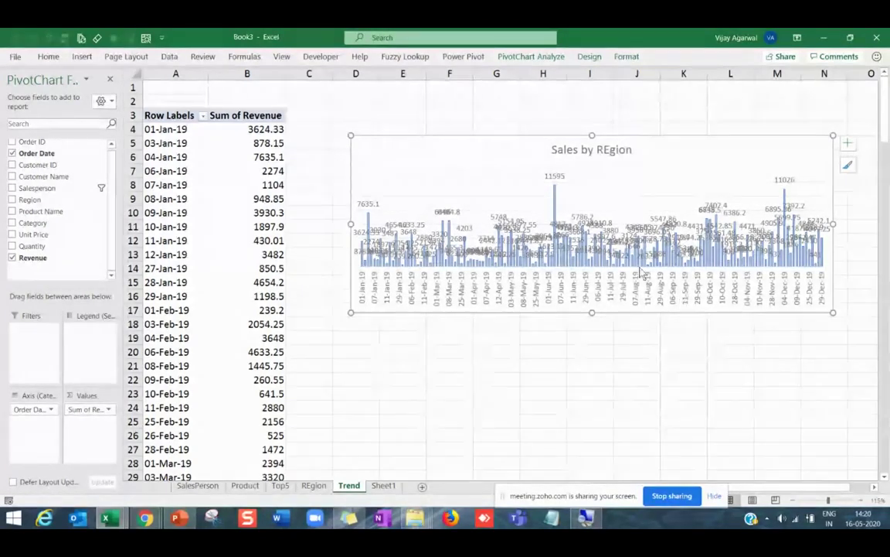
{"action": "left_click", "coordinate": [163, 255]}
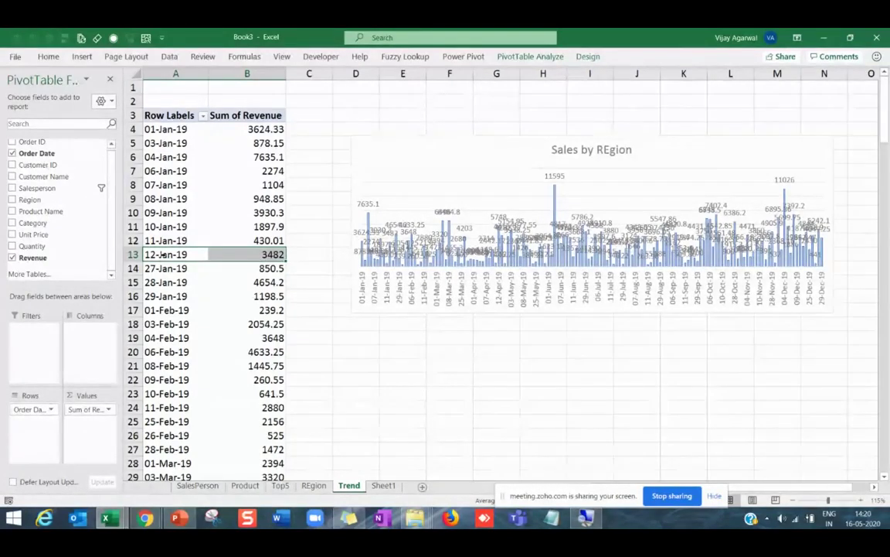
{"action": "left_click", "coordinate": [173, 240]}
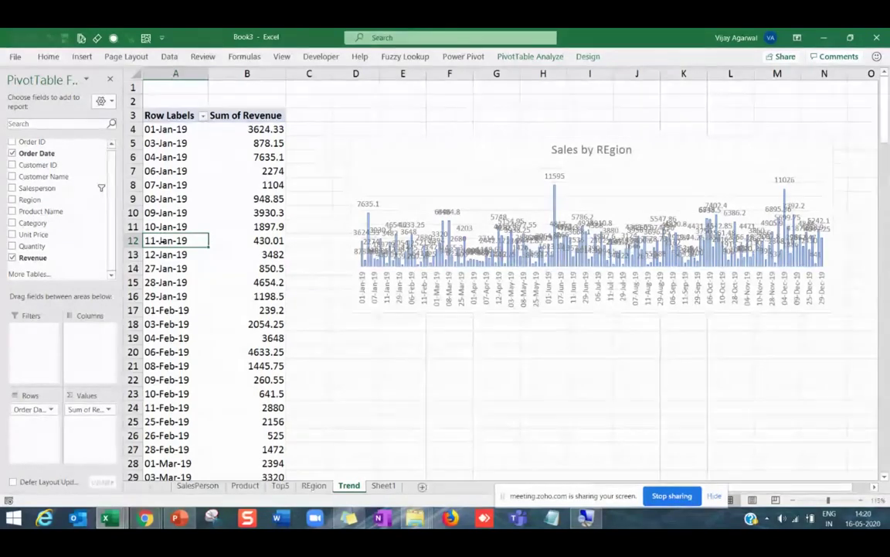
Group the pivot's order dates by month.
{"action": "right_click", "coordinate": [167, 240]}
{"action": "left_click", "coordinate": [203, 372]}
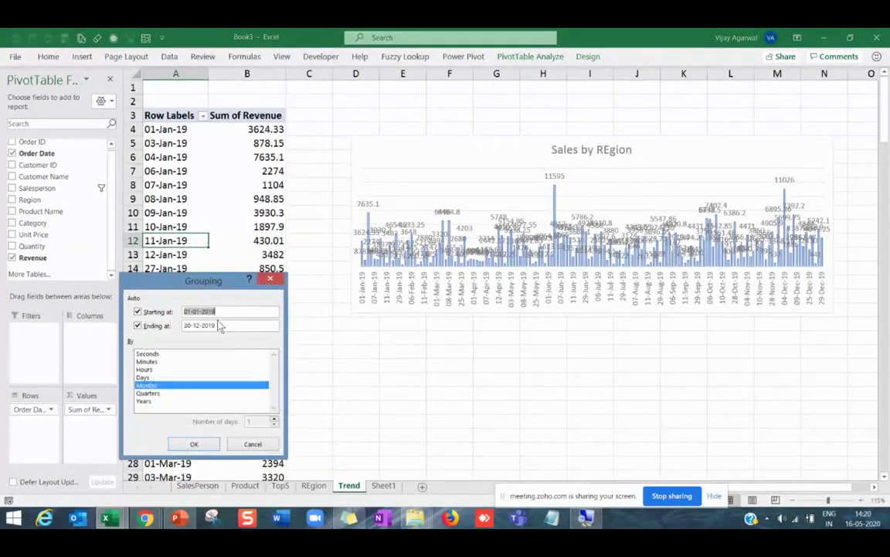
{"action": "left_click", "coordinate": [192, 443]}
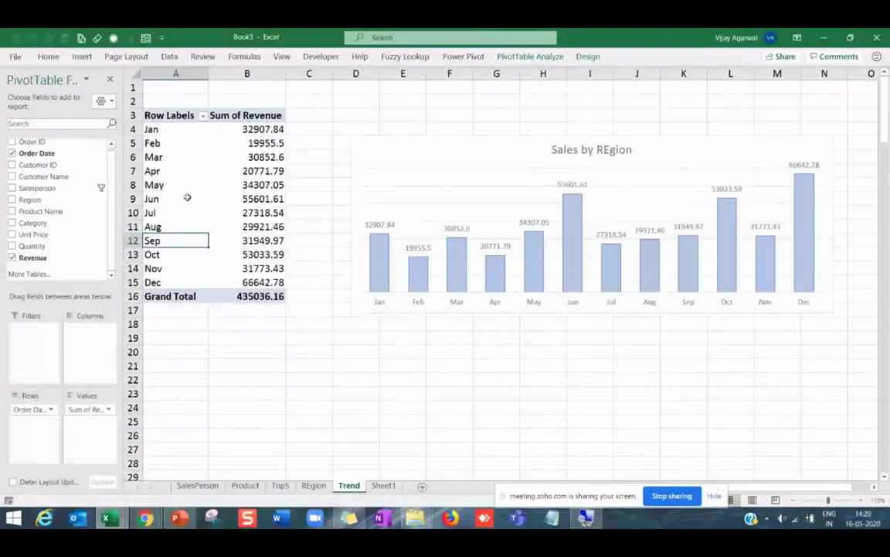
{"action": "left_click", "coordinate": [180, 172]}
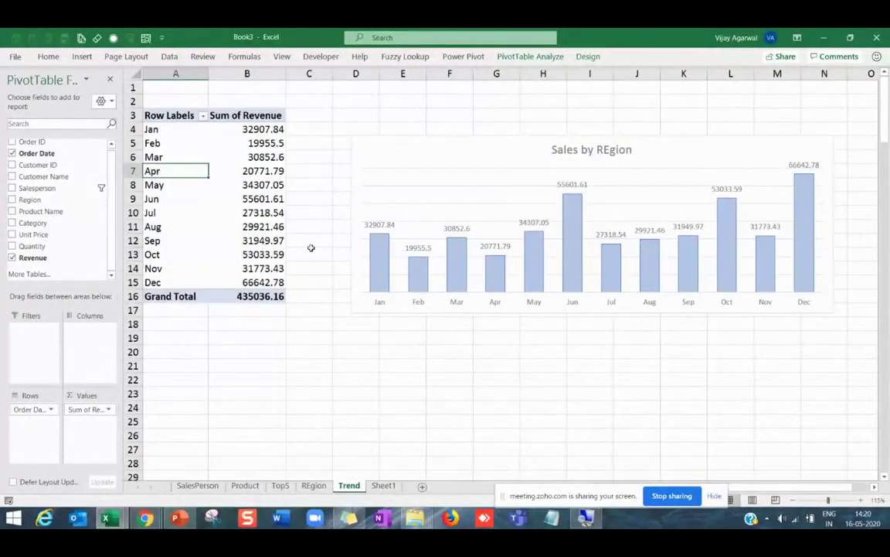
Regroup the order dates by quarters only.
{"action": "left_click_drag", "start_coordinate": [154, 198], "coordinate": [247, 199]}
{"action": "right_click", "coordinate": [163, 199]}
{"action": "left_click", "coordinate": [204, 332]}
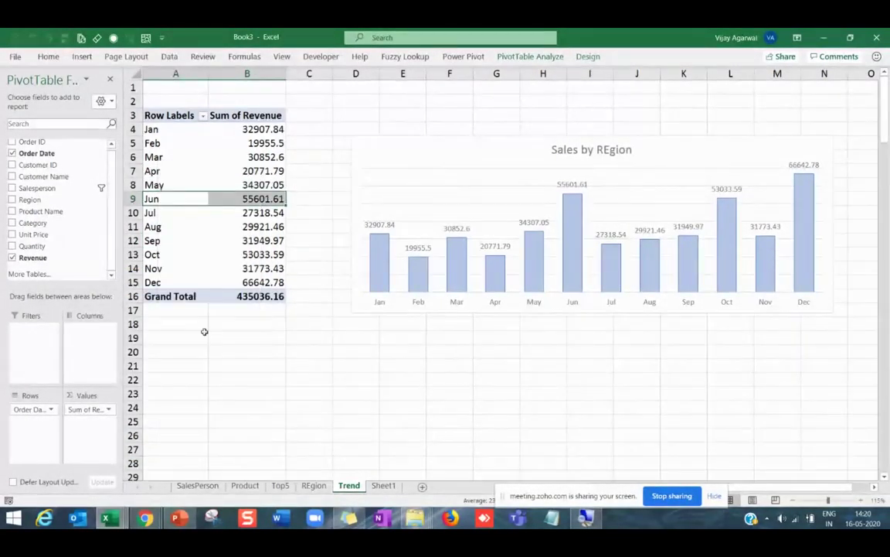
{"action": "left_click", "coordinate": [158, 353]}
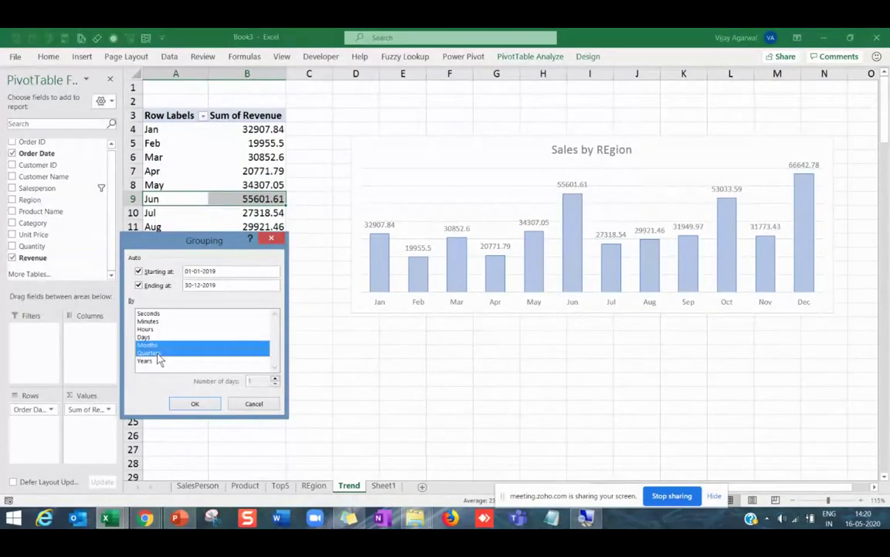
{"action": "left_click", "coordinate": [194, 404]}
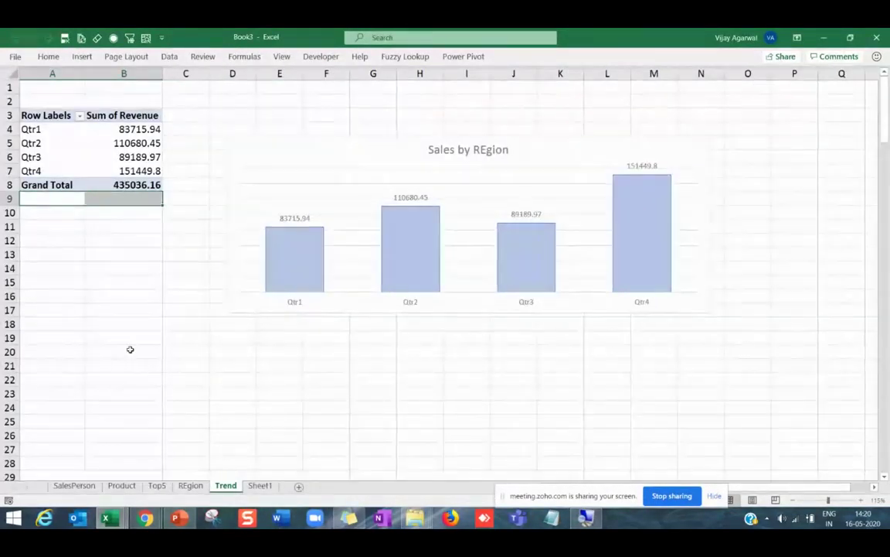
Group the dates by both Quarters and Months.
{"action": "left_click", "coordinate": [44, 157]}
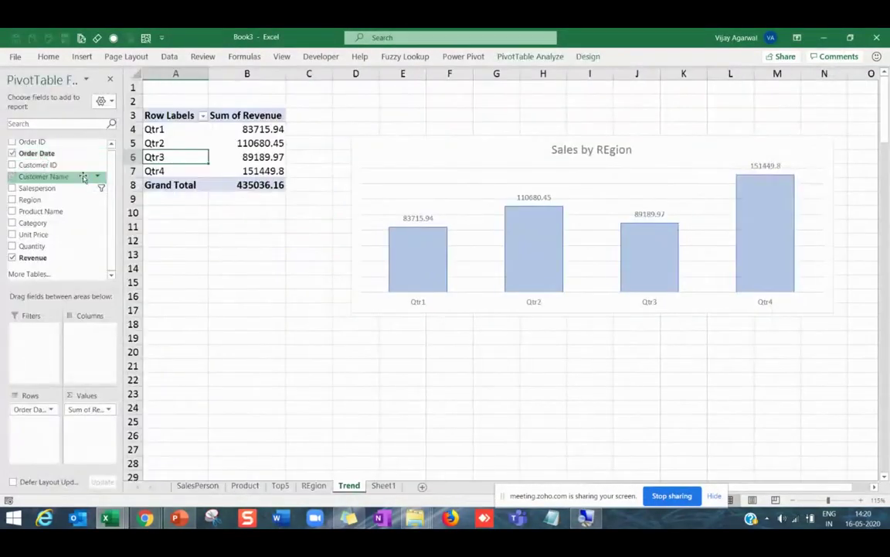
{"action": "right_click", "coordinate": [183, 159]}
{"action": "left_click", "coordinate": [217, 293]}
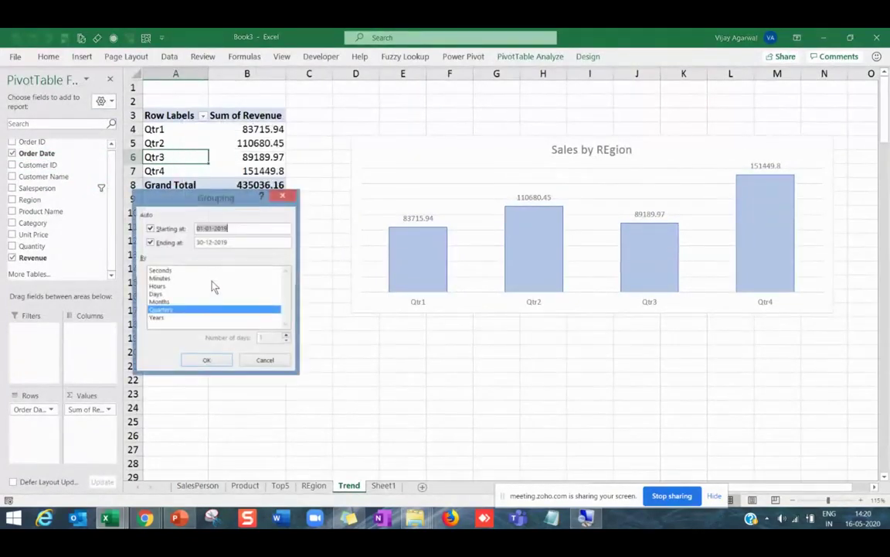
{"action": "left_click", "coordinate": [210, 302]}
{"action": "left_click", "coordinate": [207, 360]}
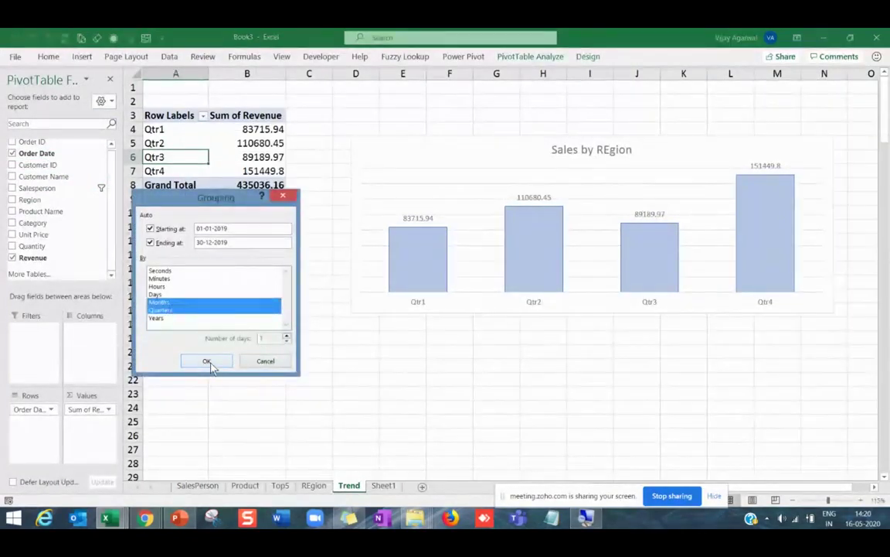
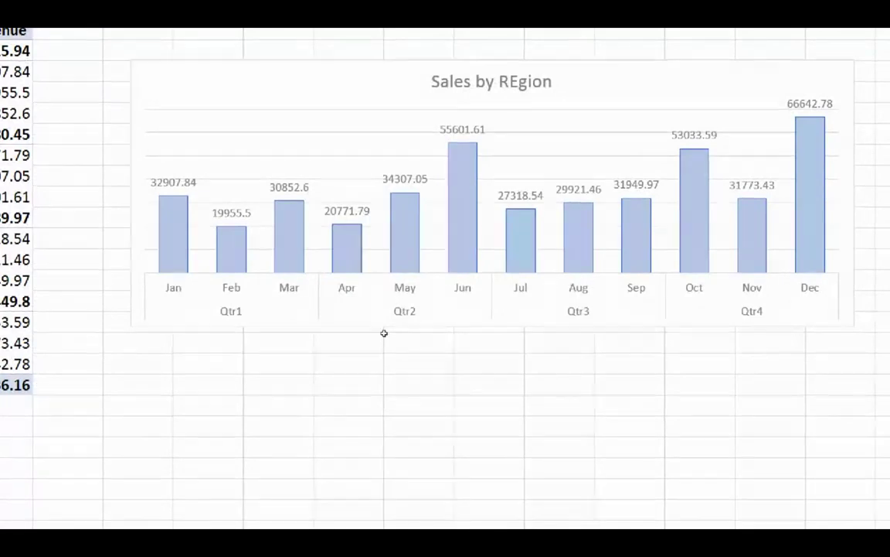
Undo the quarter grouping so the revenue pivot lists plain months again.
{"action": "key", "text": "ctrl+z"}
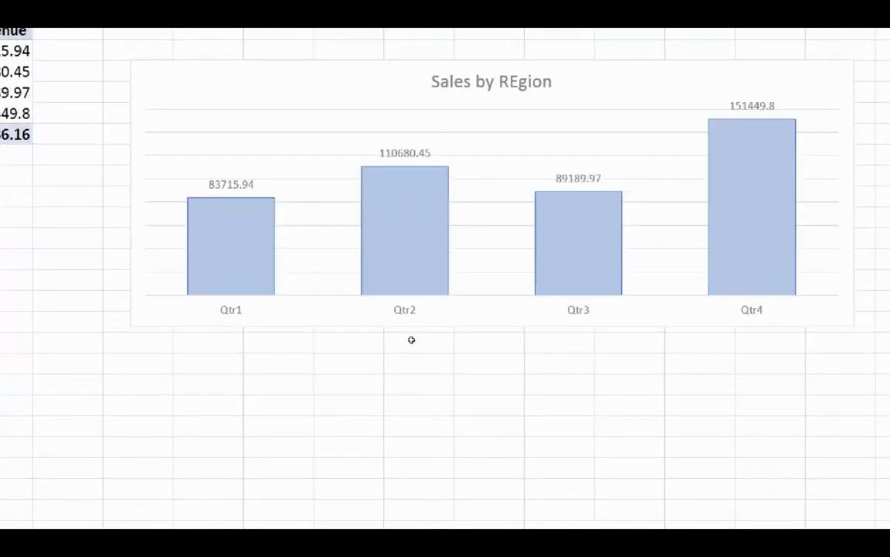
{"action": "key", "text": "ctrl+z"}
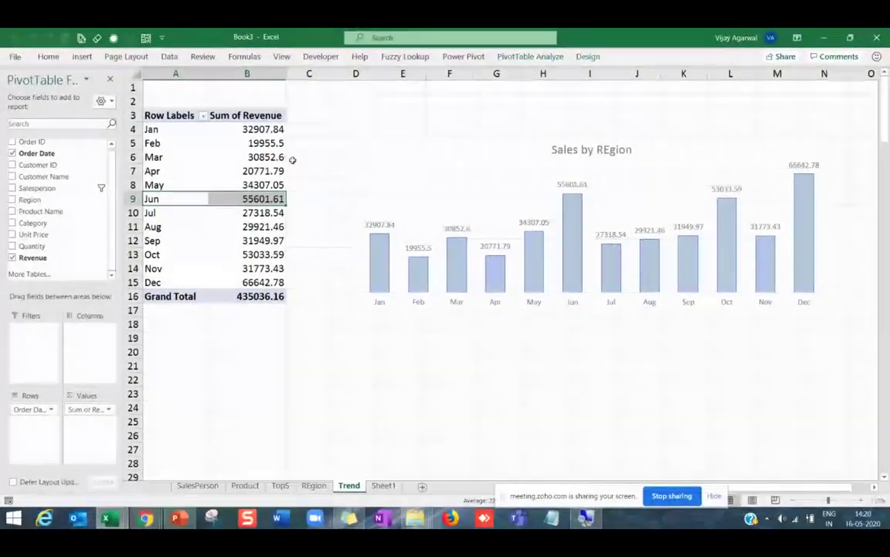
{"action": "left_click", "coordinate": [262, 196]}
{"action": "right_click", "coordinate": [262, 195]}
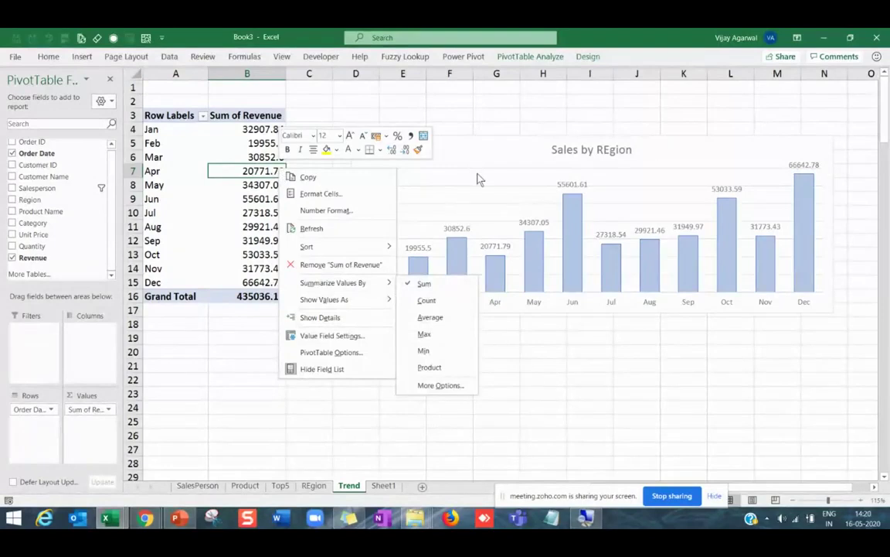
{"action": "left_click", "coordinate": [523, 333]}
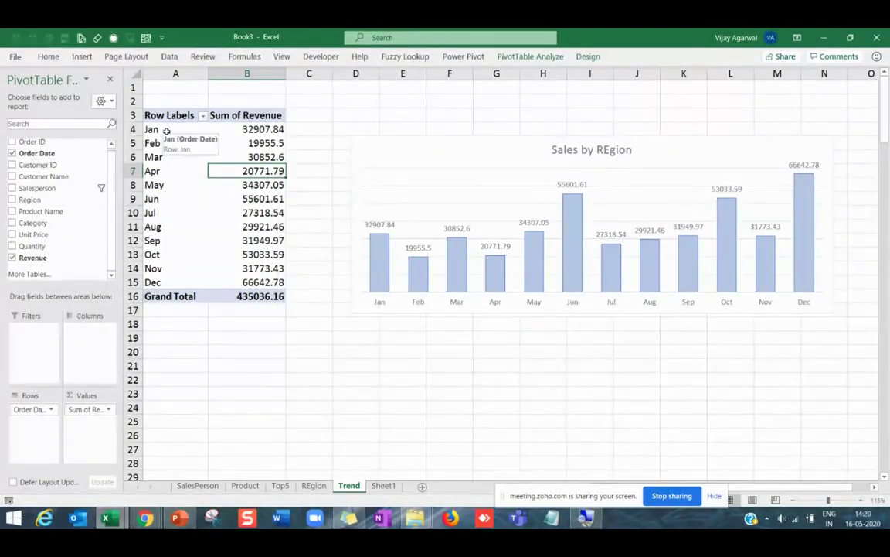
Select the Sales by REgion chart and bring up its Change Chart Type choices.
{"action": "left_click", "coordinate": [489, 193]}
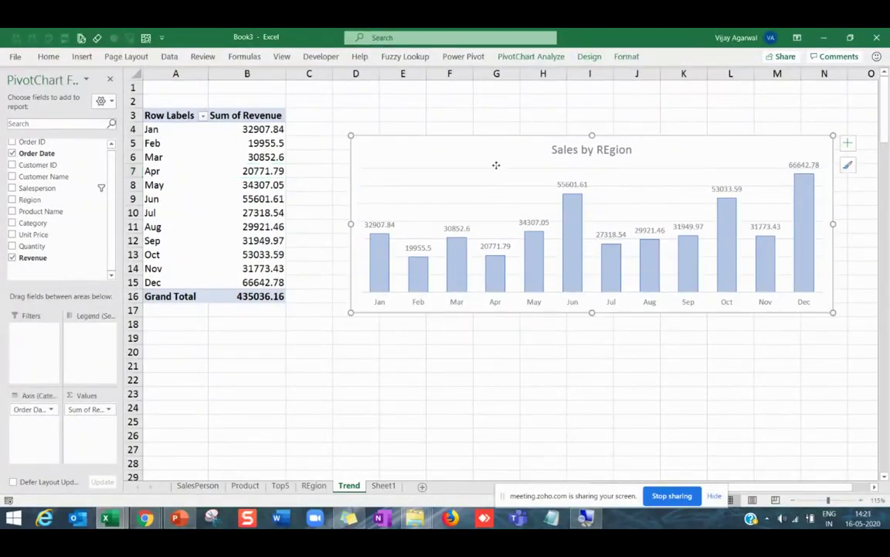
{"action": "left_click", "coordinate": [589, 59]}
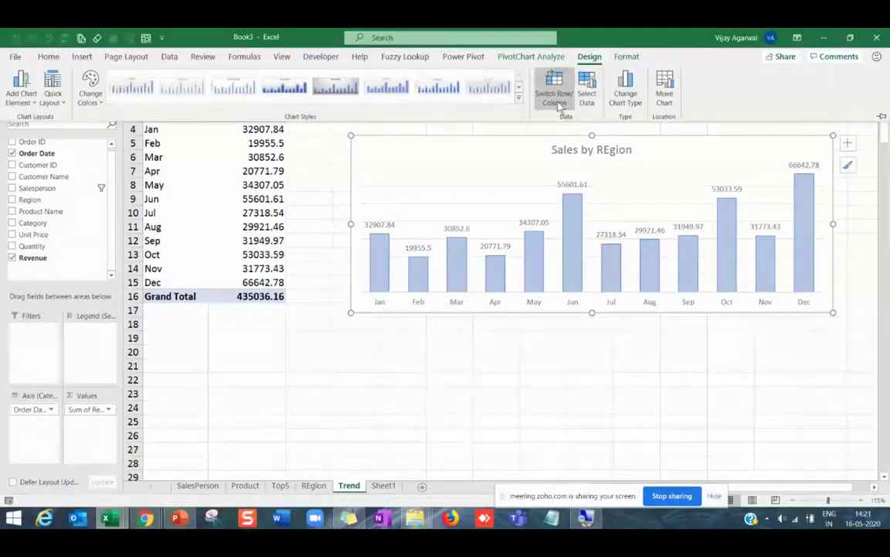
{"action": "left_click", "coordinate": [586, 96]}
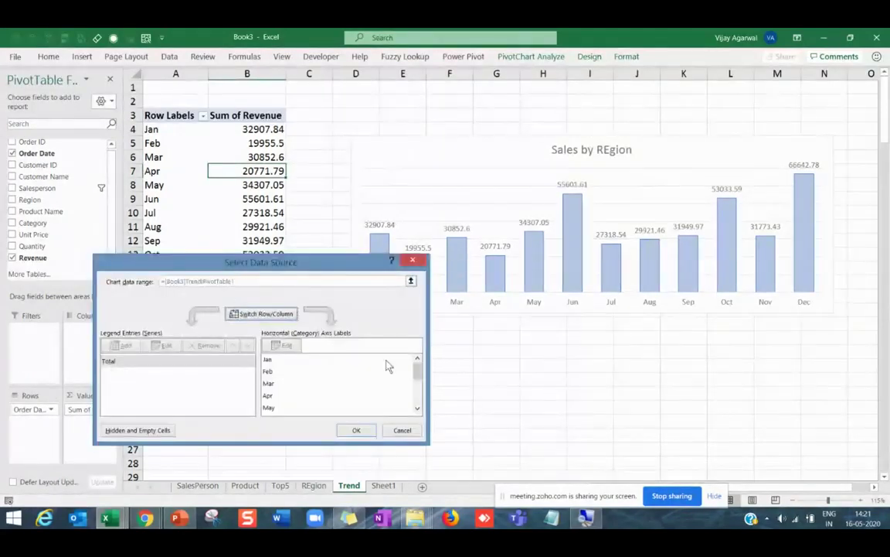
{"action": "left_click", "coordinate": [396, 425]}
{"action": "left_click", "coordinate": [589, 57]}
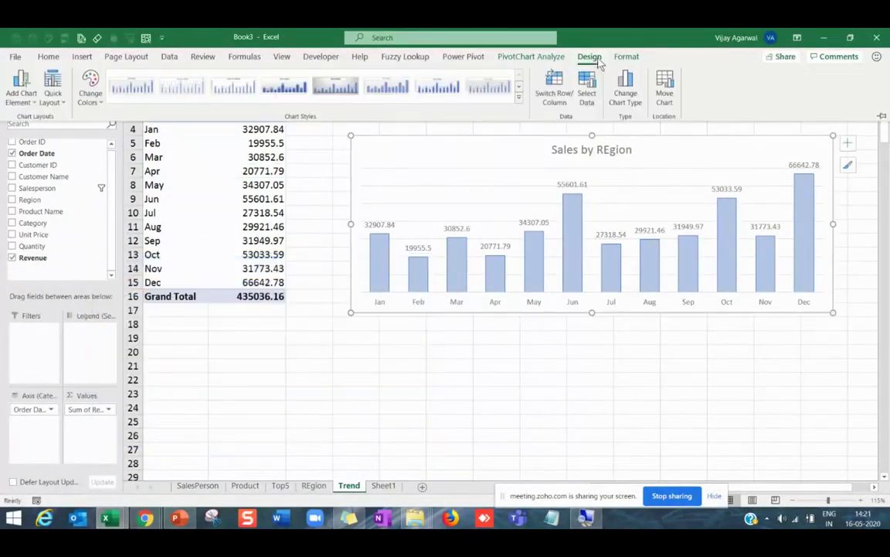
{"action": "left_click", "coordinate": [624, 89]}
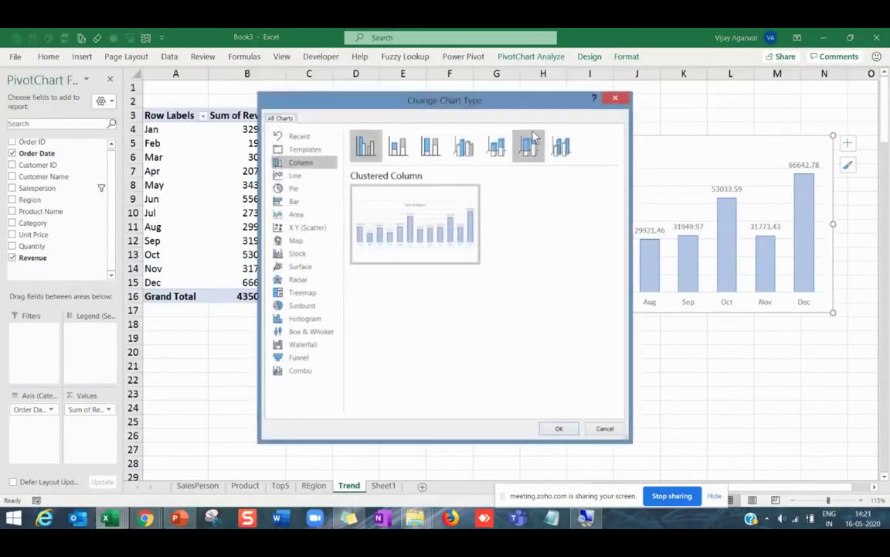
Convert the chart to a line chart and retitle it 'Trending'.
{"action": "left_click", "coordinate": [296, 176]}
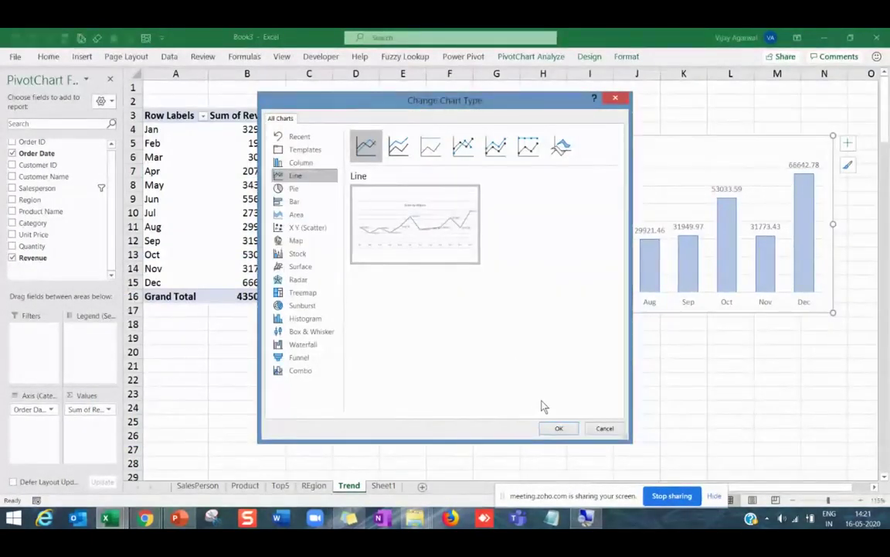
{"action": "left_click", "coordinate": [560, 428]}
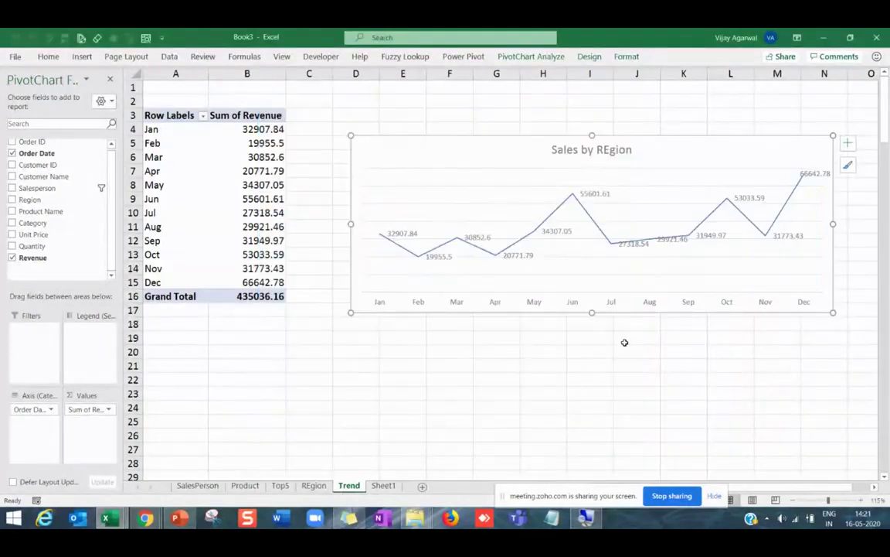
{"action": "left_click", "coordinate": [591, 151]}
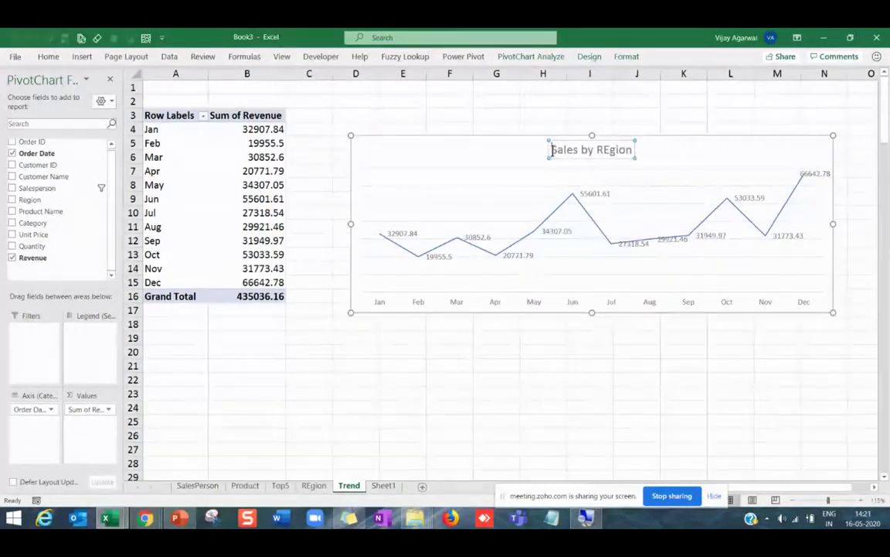
{"action": "left_click_drag", "start_coordinate": [552, 149], "coordinate": [635, 149]}
{"action": "type", "text": "Tre"}
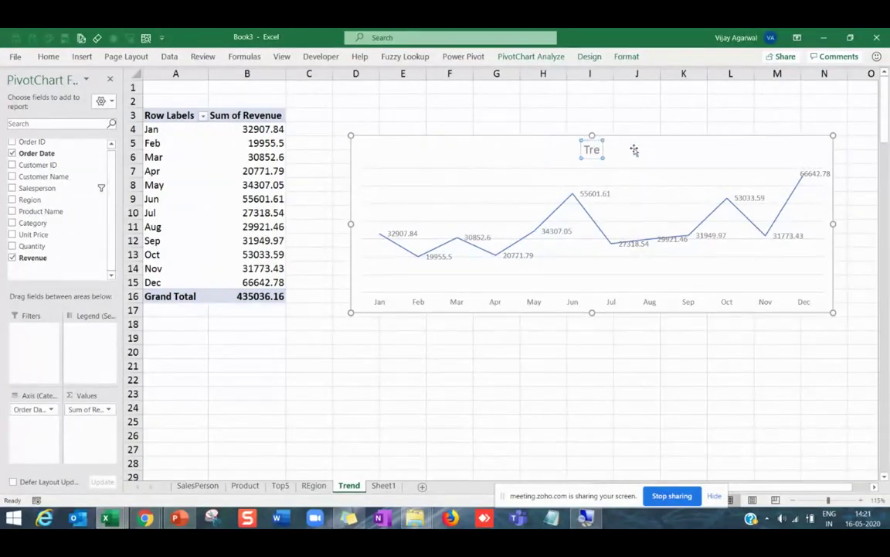
{"action": "type", "text": "nding"}
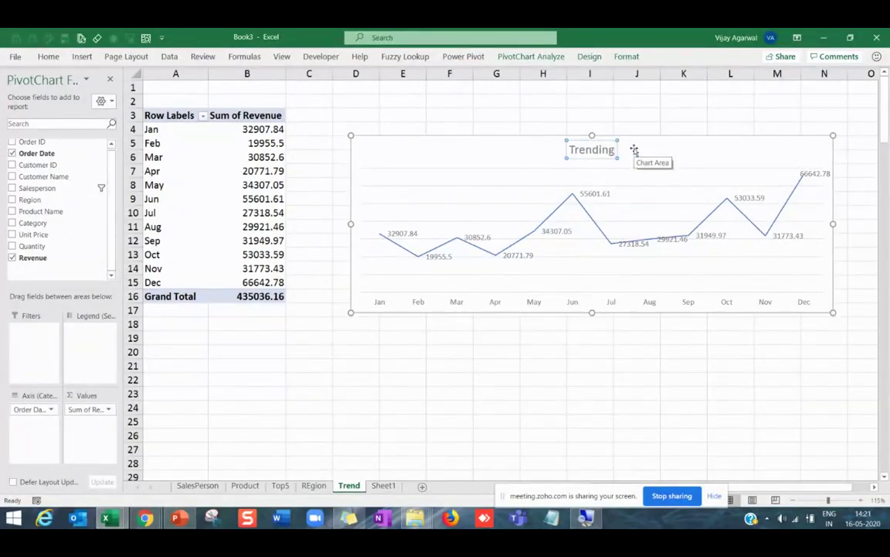
{"action": "left_click", "coordinate": [632, 357]}
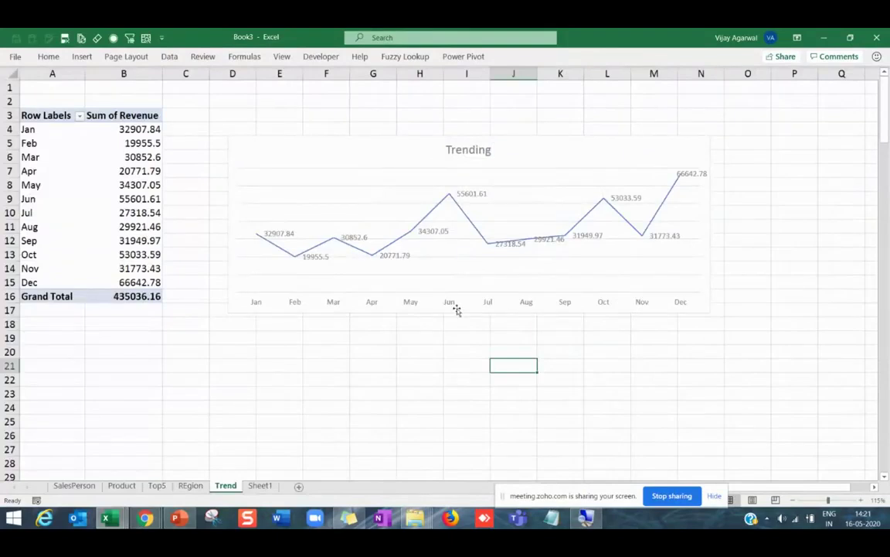
Style the Trending chart white with an orange line and markers.
{"action": "left_click", "coordinate": [457, 309]}
{"action": "left_click", "coordinate": [535, 237]}
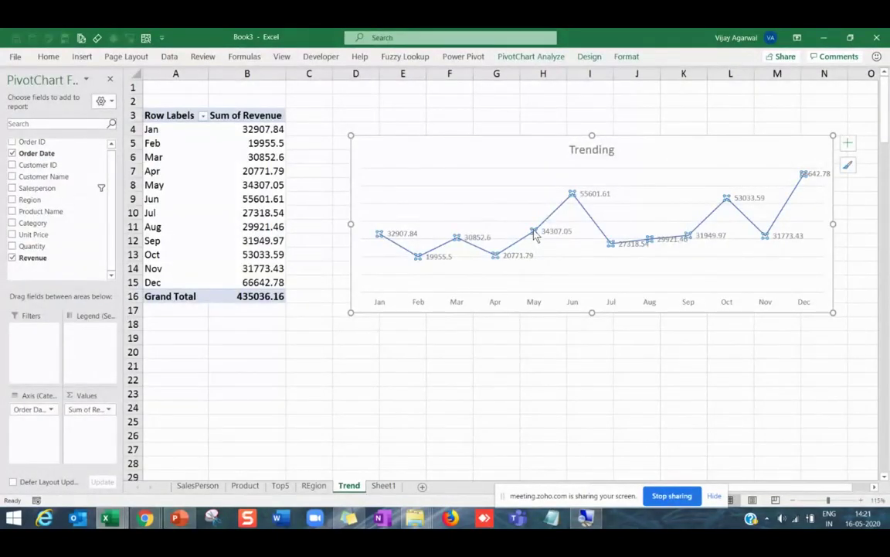
{"action": "left_click", "coordinate": [590, 58]}
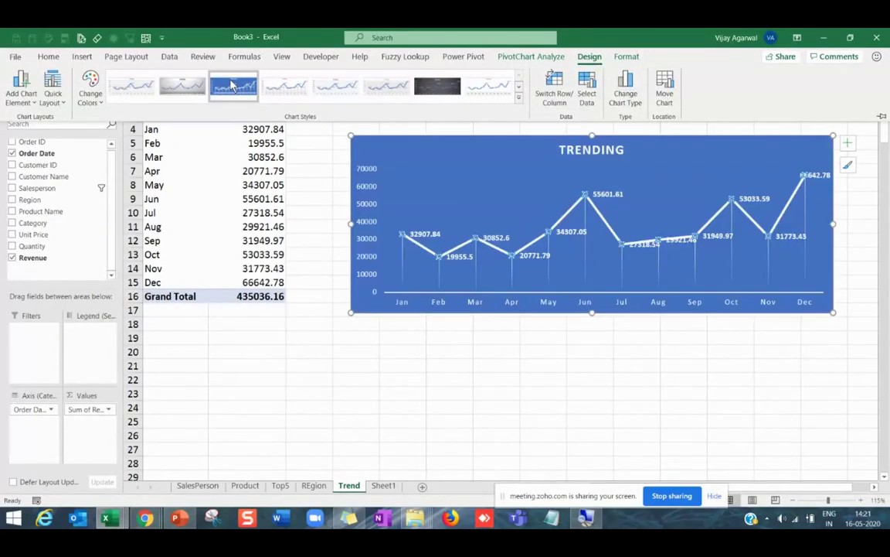
{"action": "left_click", "coordinate": [233, 86]}
{"action": "left_click", "coordinate": [267, 91]}
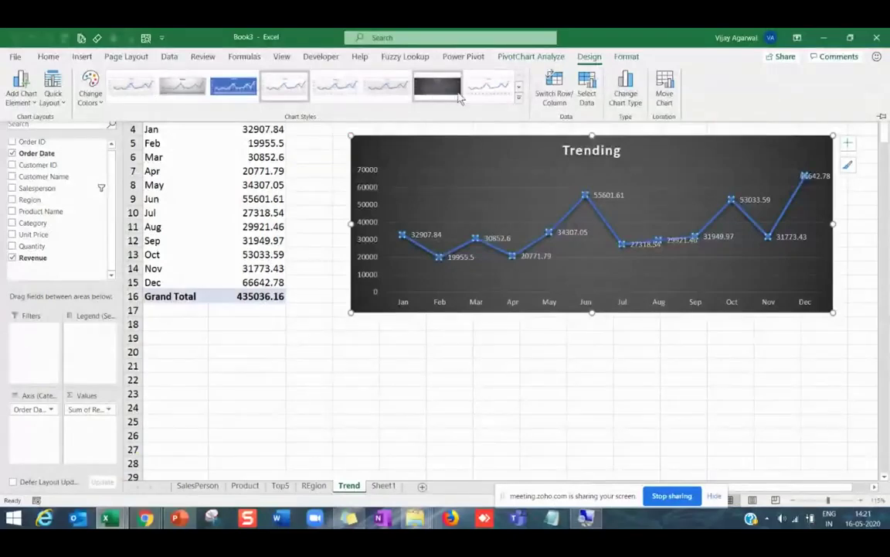
{"action": "left_click", "coordinate": [438, 86]}
{"action": "left_click", "coordinate": [98, 94]}
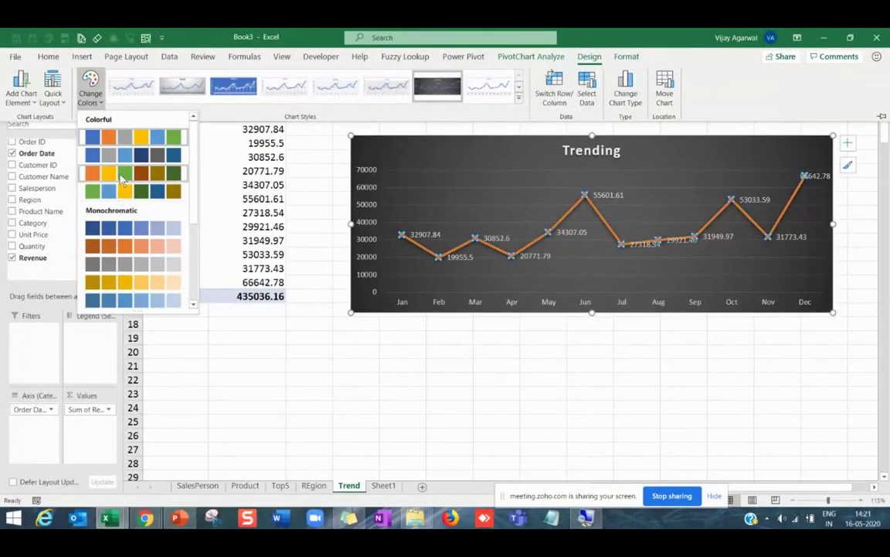
{"action": "left_click", "coordinate": [122, 179]}
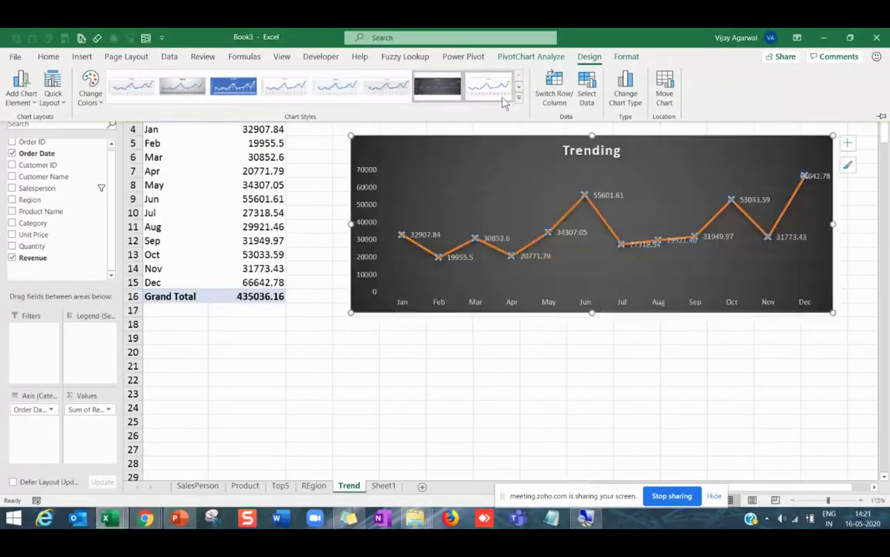
{"action": "left_click", "coordinate": [461, 90]}
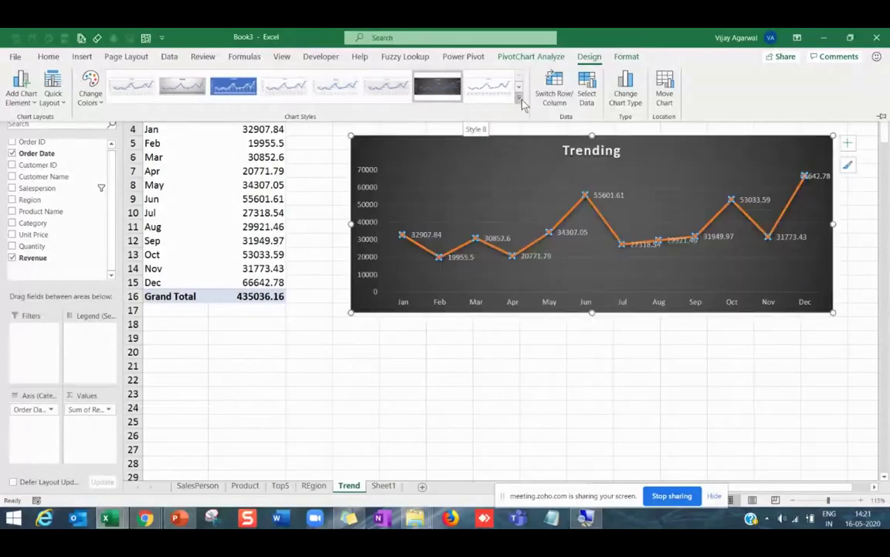
{"action": "left_click", "coordinate": [519, 99]}
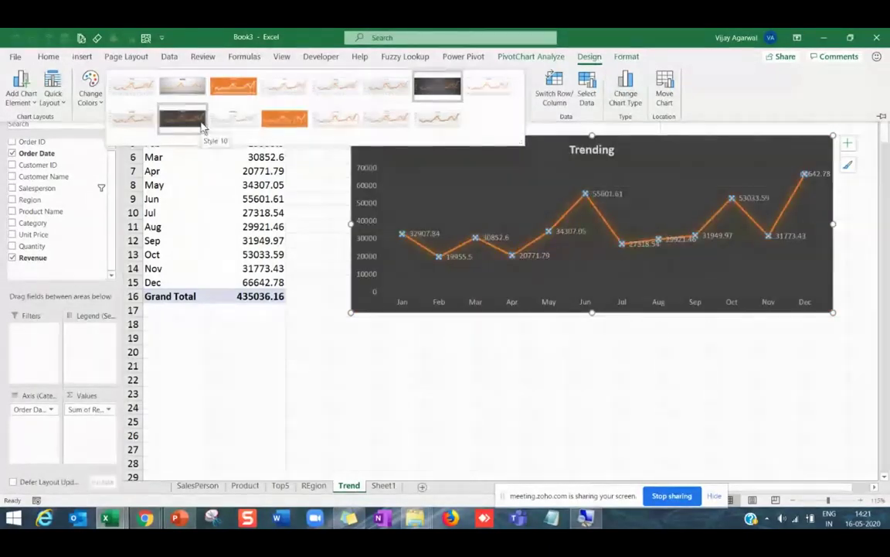
{"action": "left_click", "coordinate": [323, 124]}
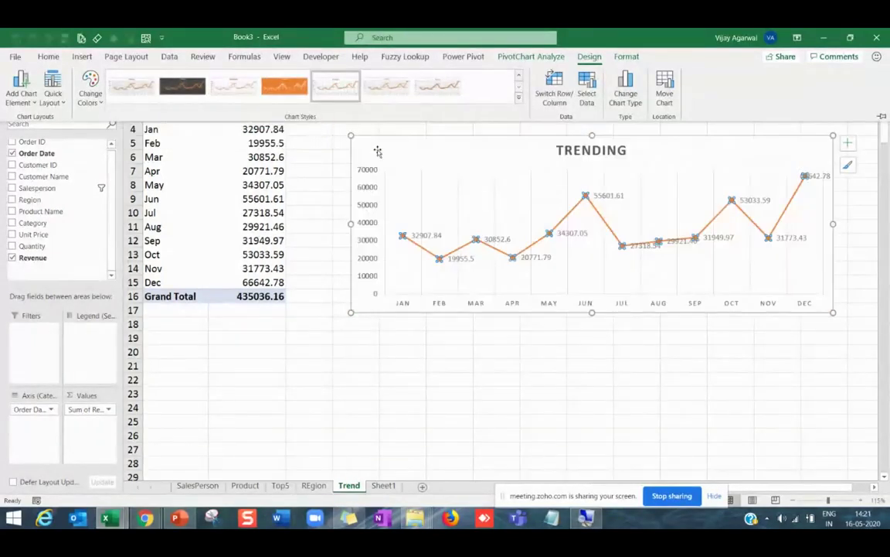
Delete the chart's vertical value axis.
{"action": "key", "text": "ctrl+F1"}
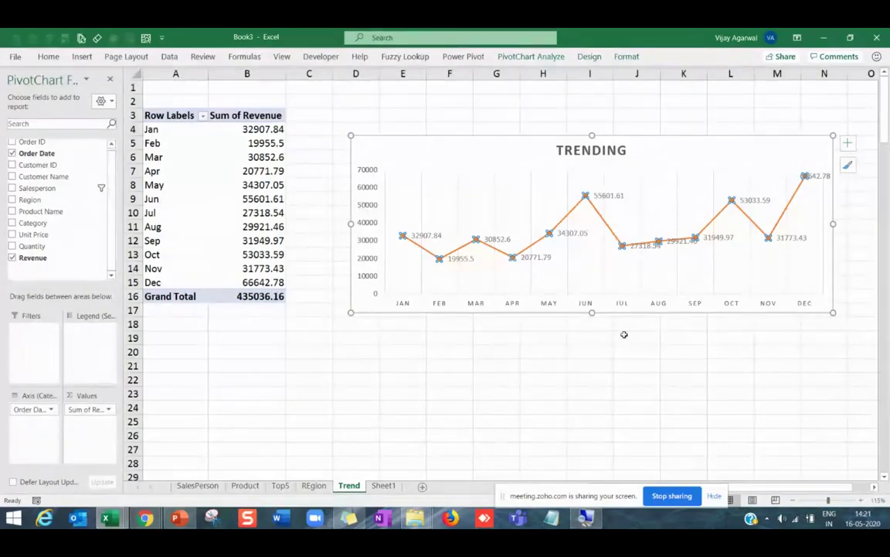
{"action": "left_click", "coordinate": [623, 333]}
{"action": "left_click", "coordinate": [242, 244]}
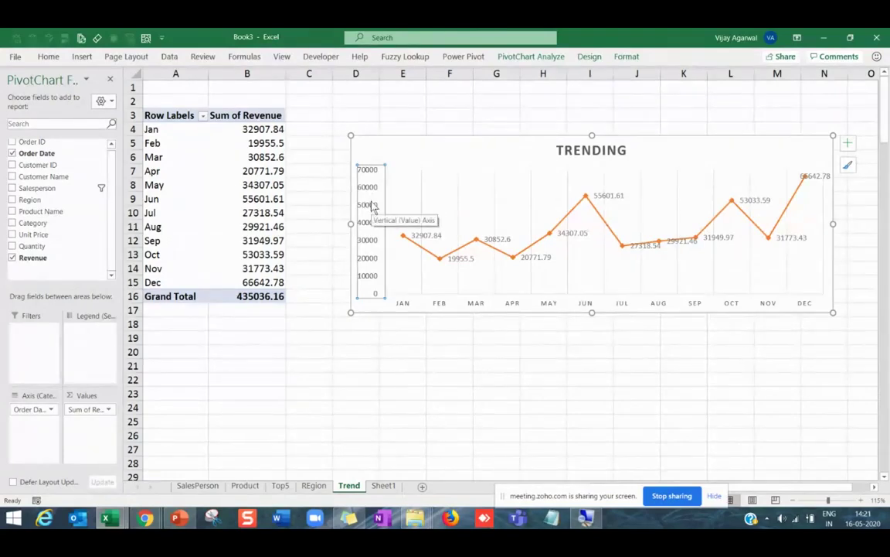
{"action": "key", "text": "Delete"}
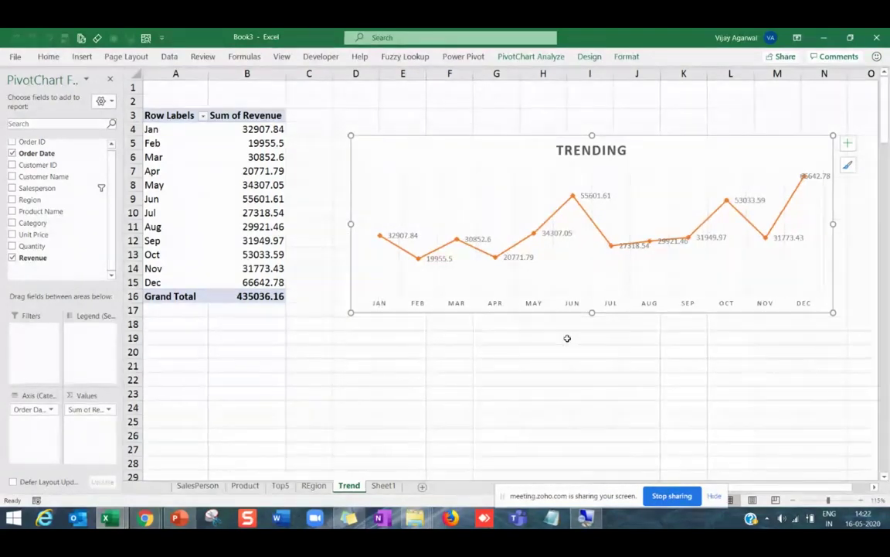
{"action": "left_click", "coordinate": [415, 363]}
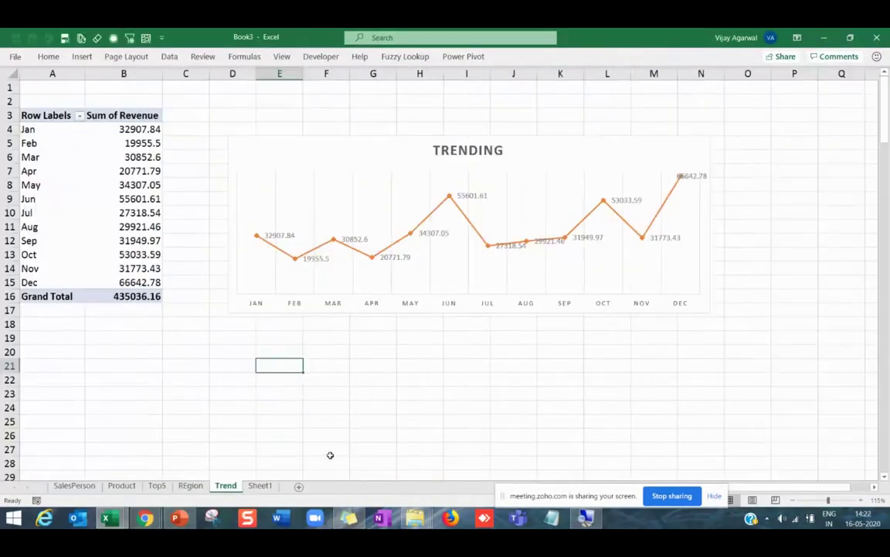
Move Sheet7 to the front of the workbook and rename it Dashboard.
{"action": "left_click", "coordinate": [299, 488]}
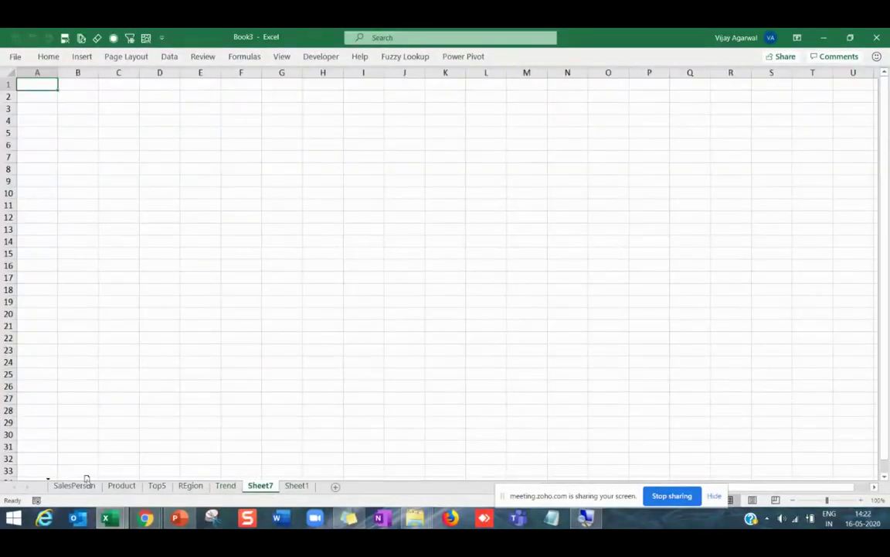
{"action": "left_click_drag", "start_coordinate": [35, 490], "coordinate": [51, 487]}
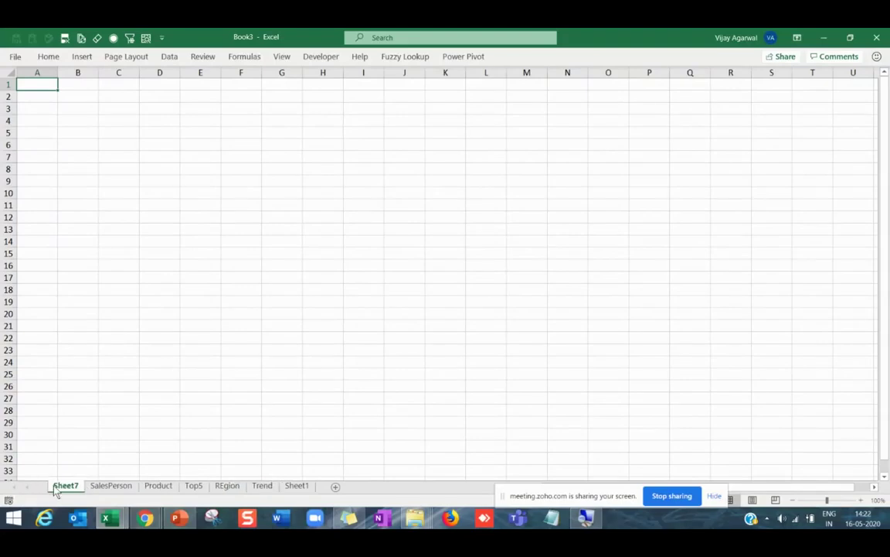
{"action": "right_click", "coordinate": [54, 485]}
{"action": "left_click", "coordinate": [100, 369]}
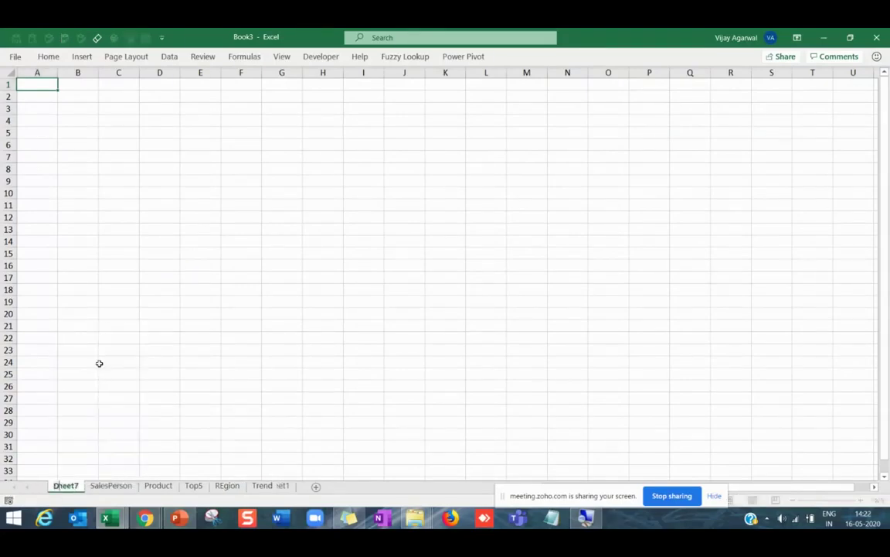
{"action": "type", "text": "Dashboard"}
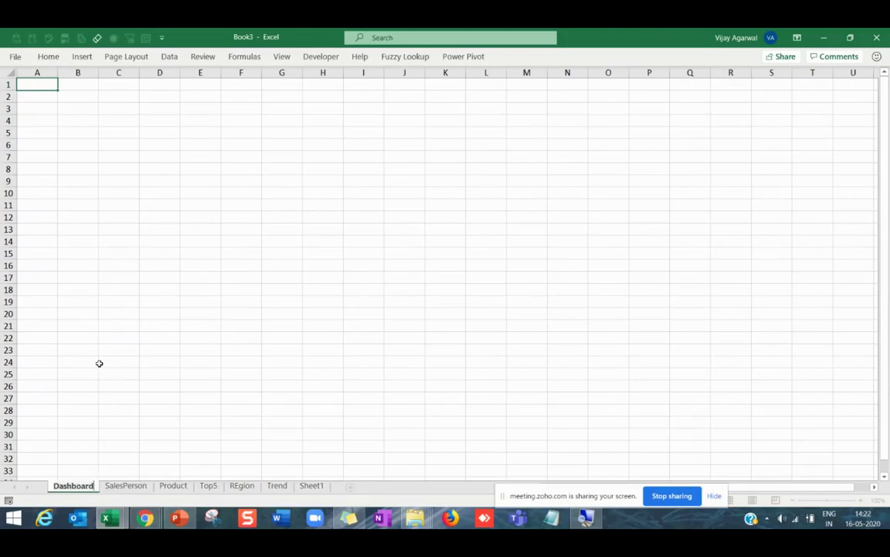
{"action": "left_click", "coordinate": [101, 363]}
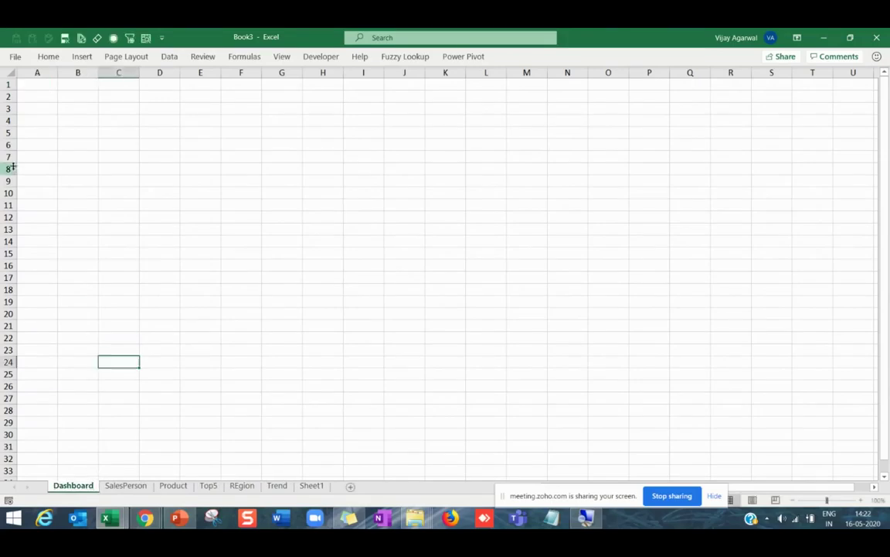
Save the workbook as 'kuwait dashboard' in the Training Excel folder.
{"action": "left_click", "coordinate": [17, 59]}
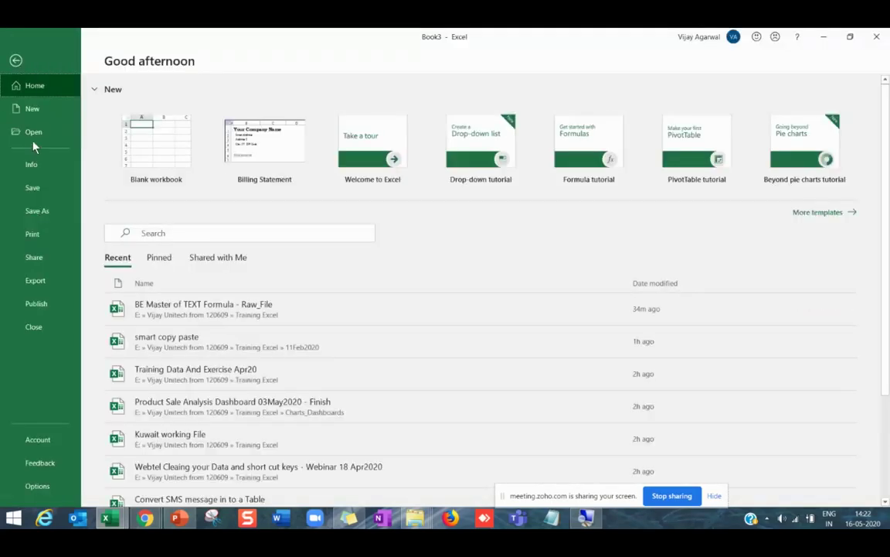
{"action": "left_click", "coordinate": [32, 187]}
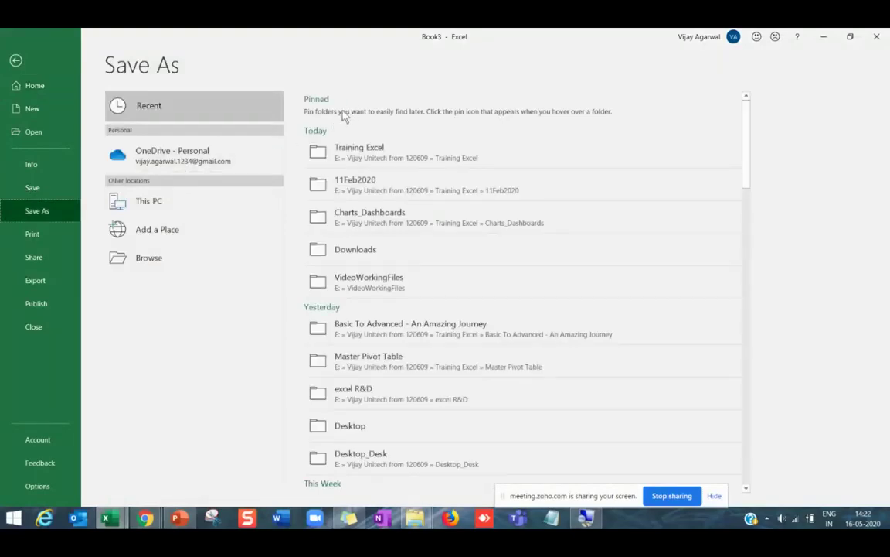
{"action": "left_click", "coordinate": [349, 150]}
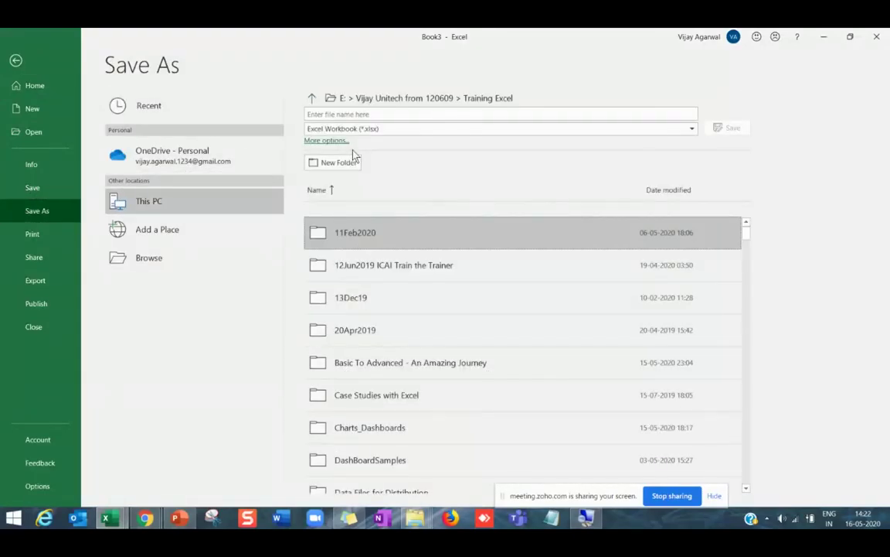
{"action": "left_click", "coordinate": [375, 114]}
{"action": "type", "text": "kuwait dashboard"}
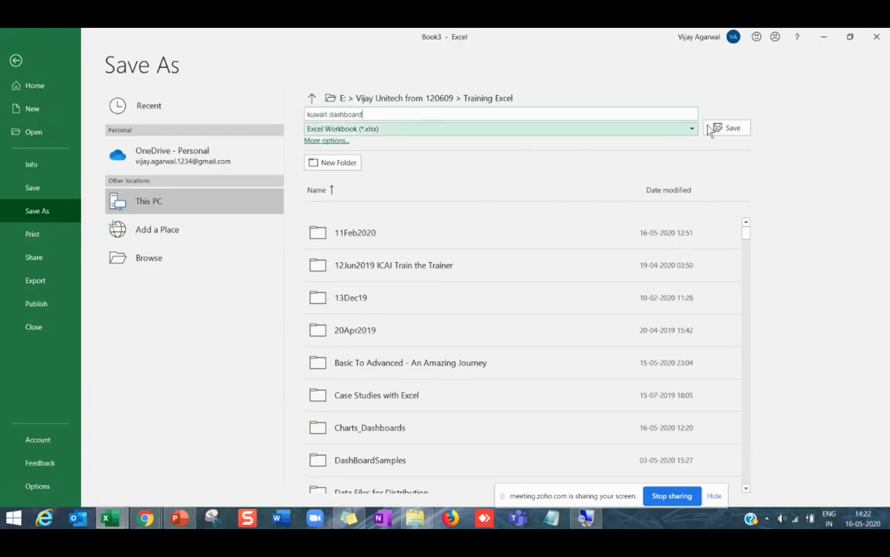
{"action": "left_click", "coordinate": [731, 129]}
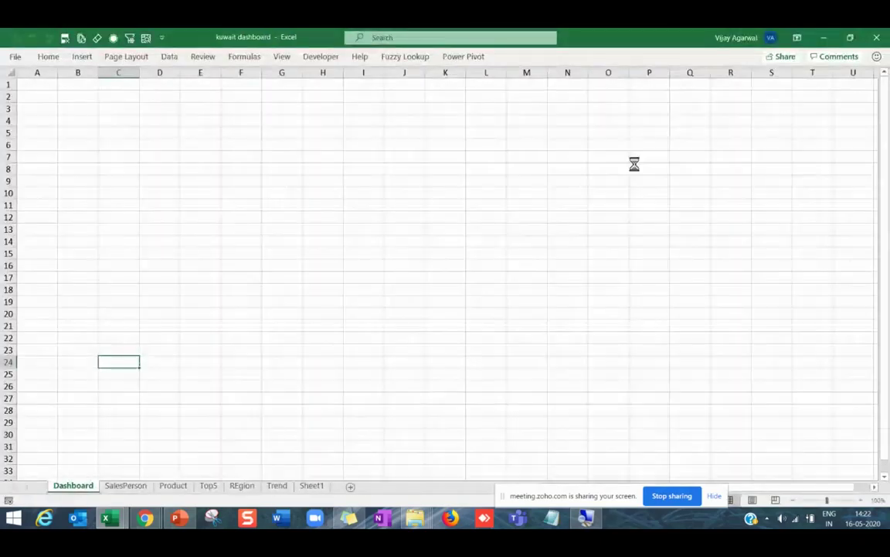
Copy the TRENDING chart from the Trend sheet and paste it at Dashboard cell A1.
{"action": "left_click", "coordinate": [135, 486]}
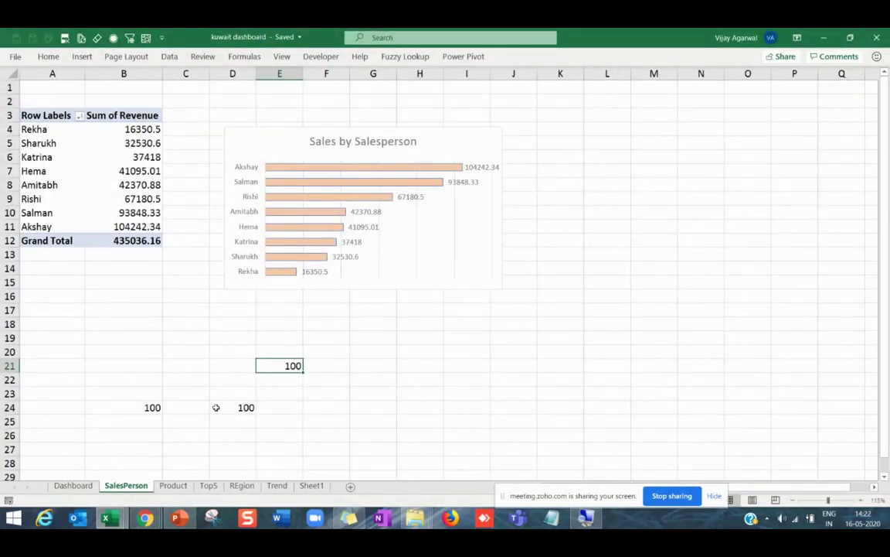
{"action": "left_click", "coordinate": [278, 486]}
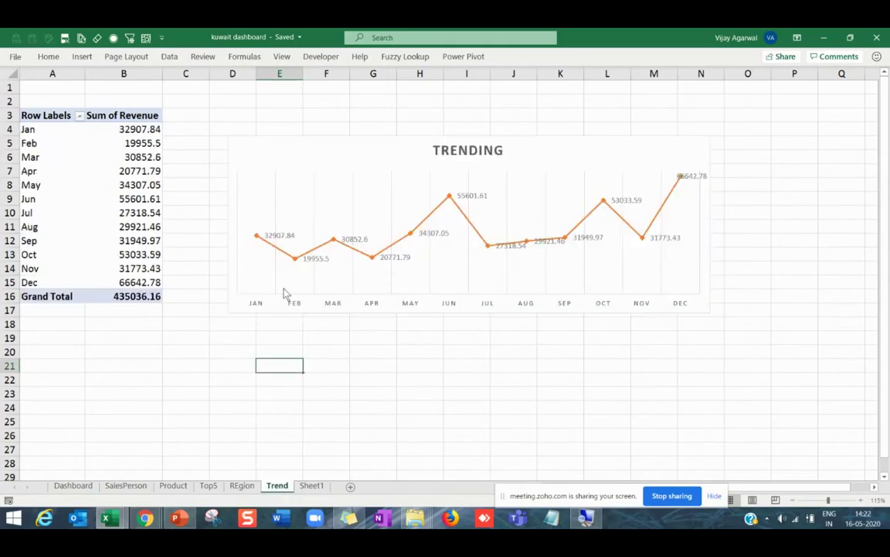
{"action": "left_click", "coordinate": [340, 138]}
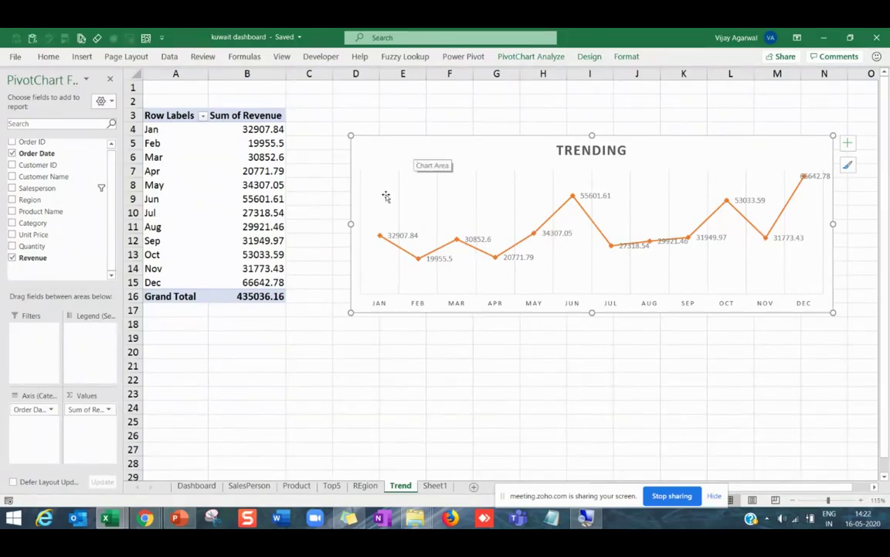
{"action": "left_click", "coordinate": [196, 485]}
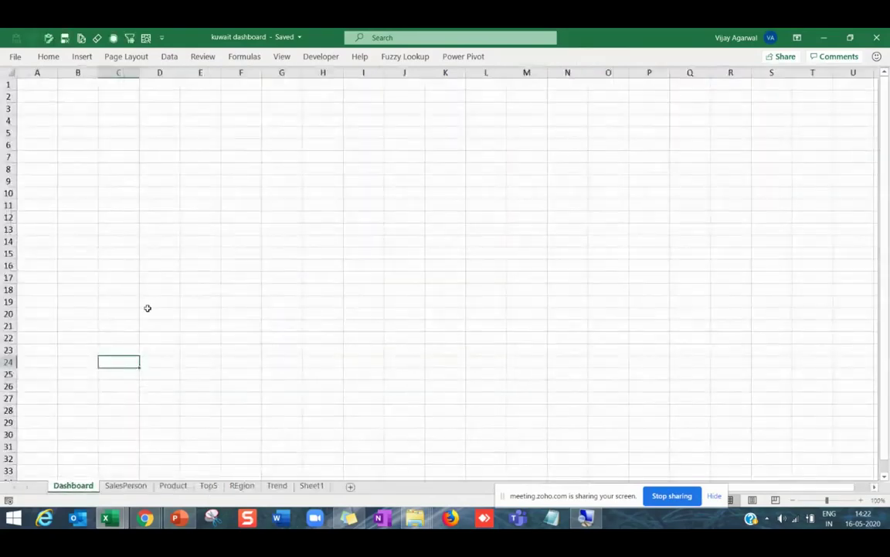
{"action": "left_click", "coordinate": [50, 87]}
{"action": "key", "text": "ctrl+v"}
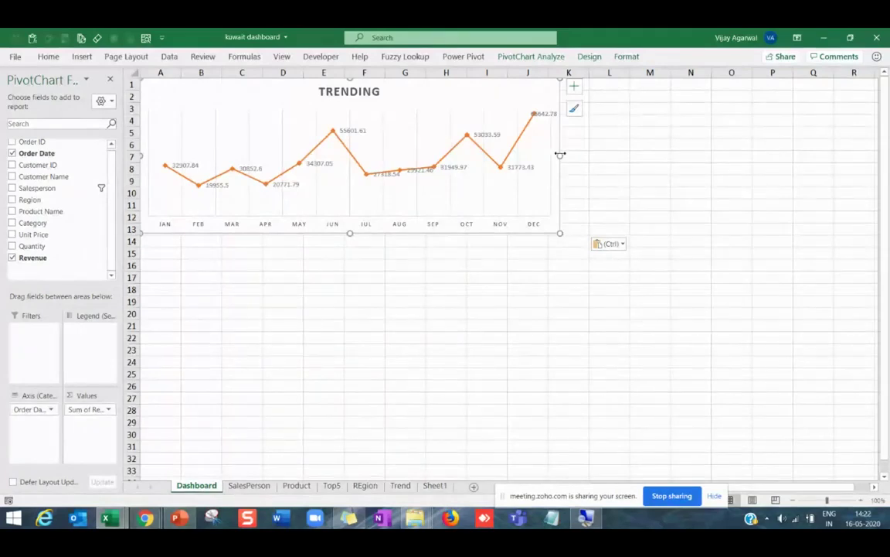
Resize the pasted chart to span about columns A–M and end near row 12.
{"action": "left_click_drag", "start_coordinate": [559, 154], "coordinate": [794, 155]}
{"action": "left_click_drag", "start_coordinate": [469, 233], "coordinate": [457, 216]}
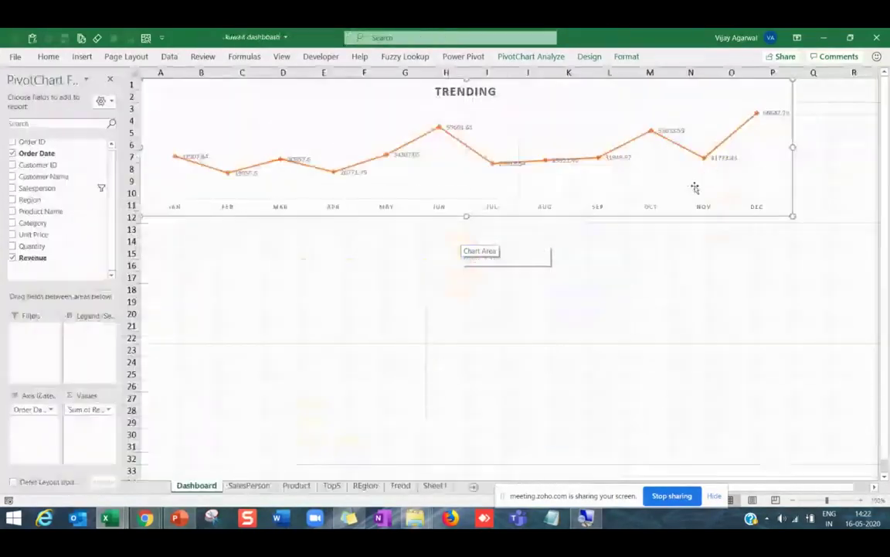
{"action": "left_click_drag", "start_coordinate": [794, 147], "coordinate": [639, 158]}
{"action": "left_click", "coordinate": [110, 78]}
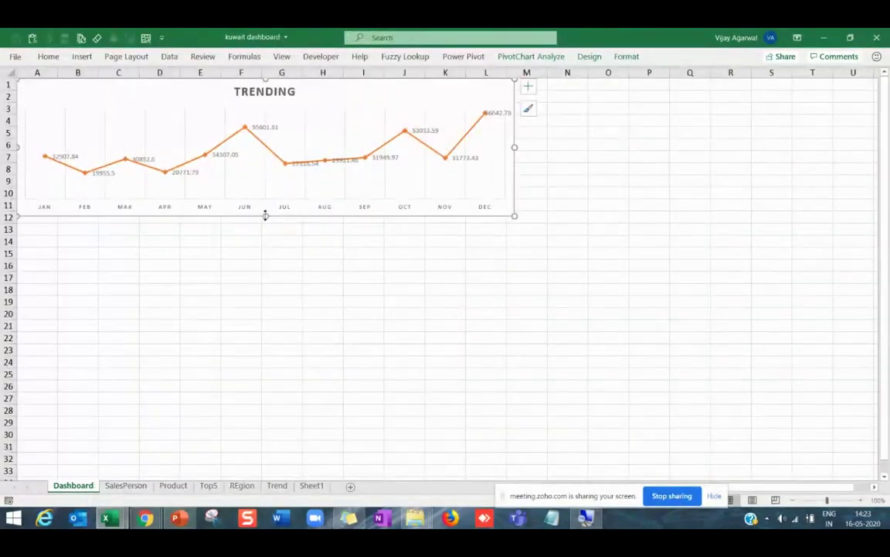
Shorten TRENDING to about row 10 and paste the Sales by Salesperson chart at A12.
{"action": "left_click_drag", "start_coordinate": [265, 216], "coordinate": [264, 194]}
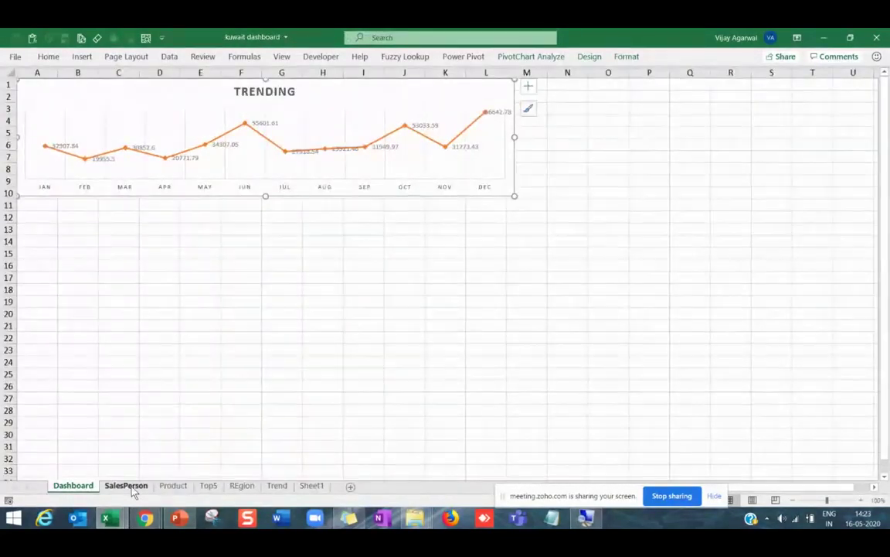
{"action": "left_click", "coordinate": [126, 484]}
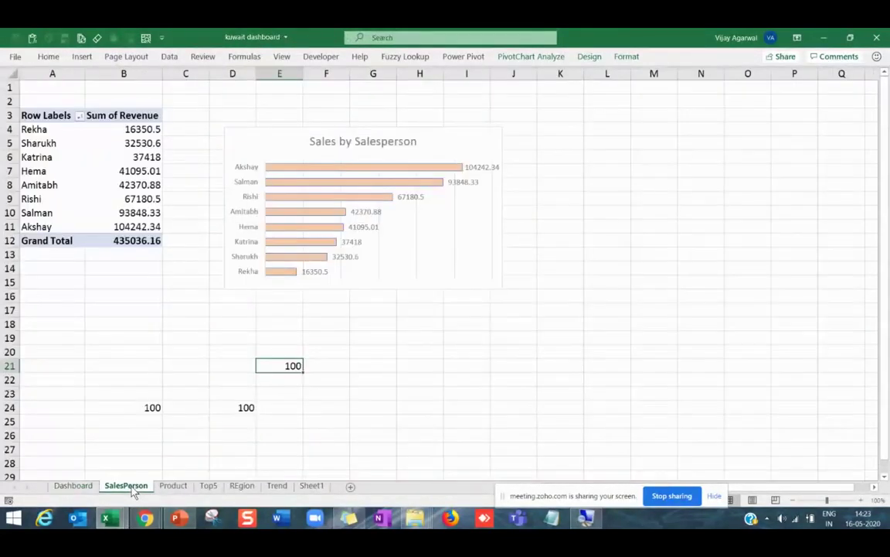
{"action": "left_click", "coordinate": [318, 129]}
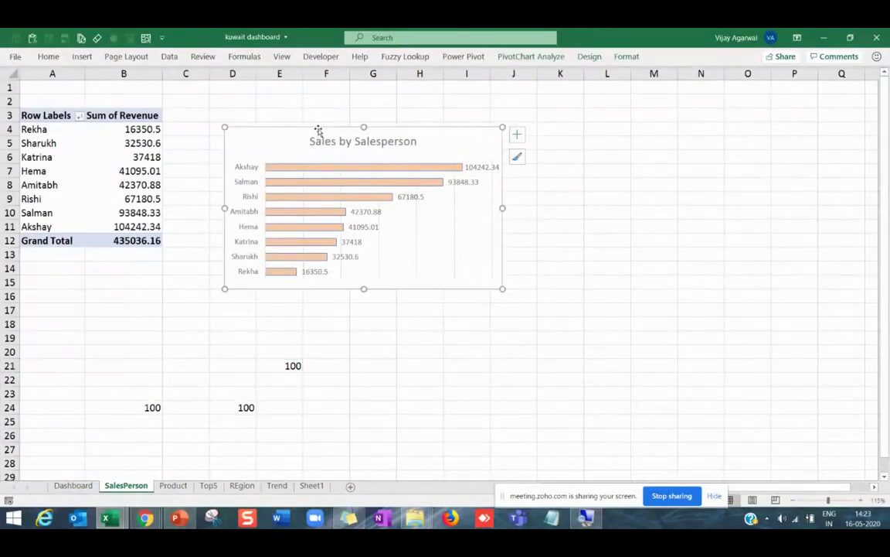
{"action": "left_click", "coordinate": [74, 485]}
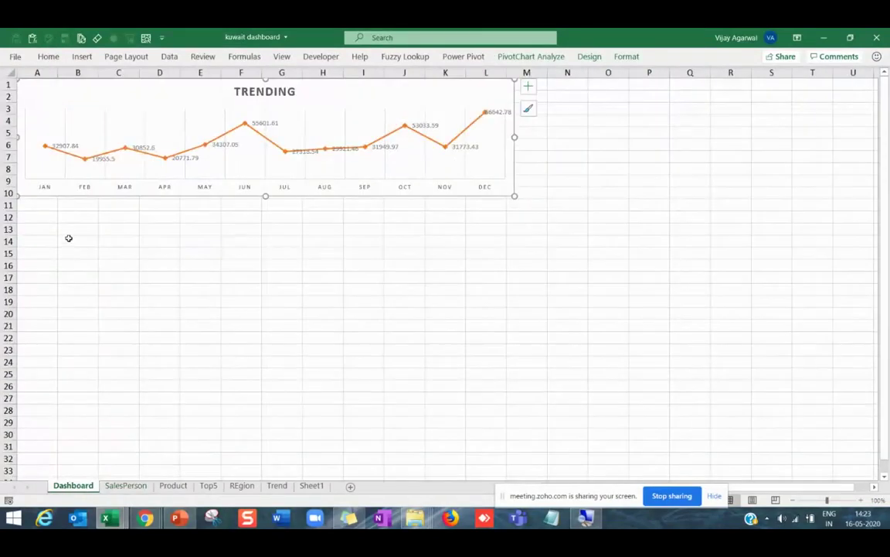
{"action": "left_click", "coordinate": [49, 219]}
{"action": "key", "text": "ctrl+v"}
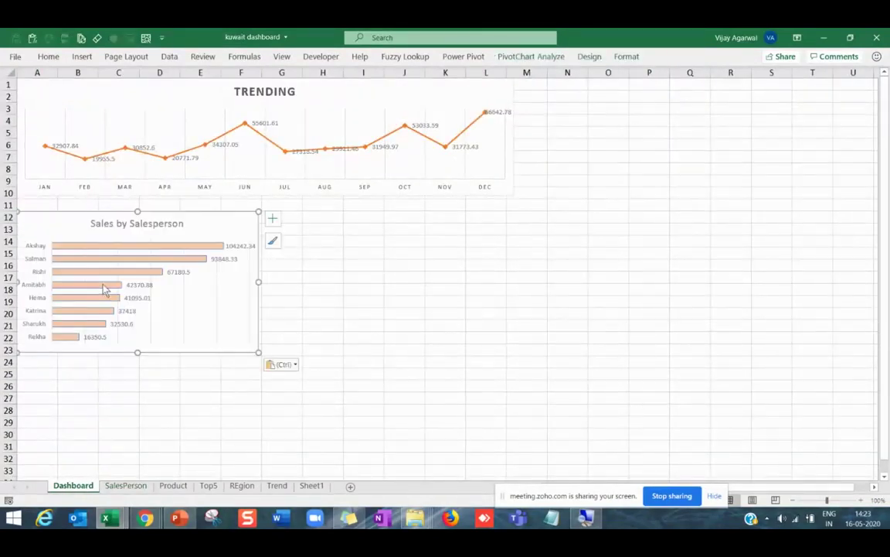
Hide the Dashboard sheet's gridlines and row/column headings.
{"action": "left_click", "coordinate": [282, 57]}
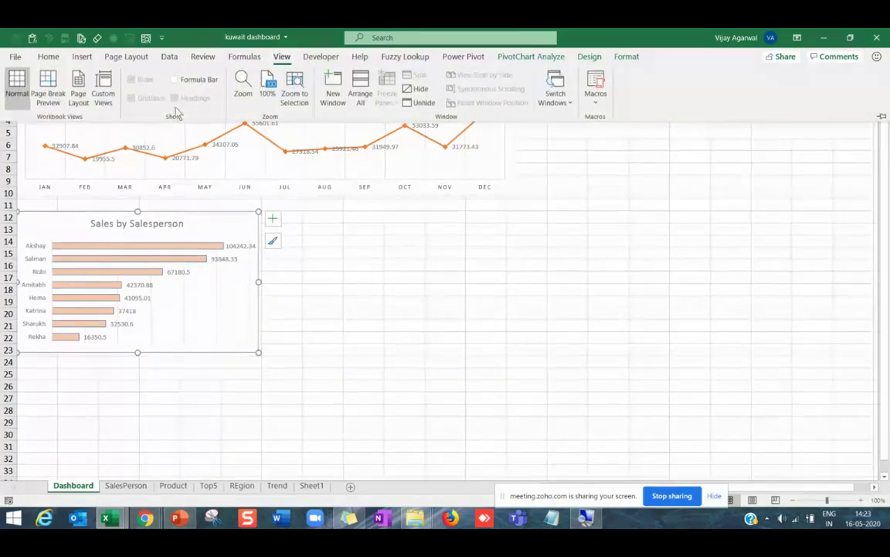
{"action": "left_click", "coordinate": [323, 251]}
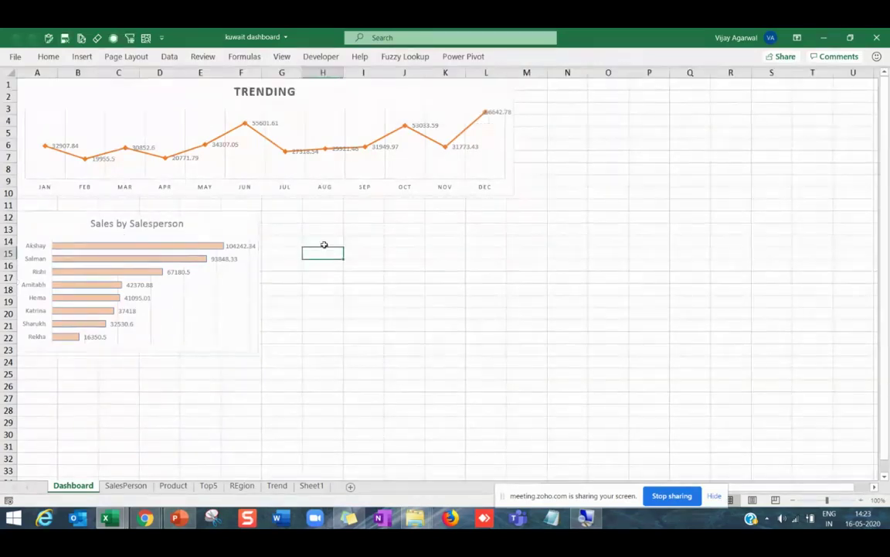
{"action": "left_click", "coordinate": [281, 57]}
{"action": "left_click", "coordinate": [132, 94]}
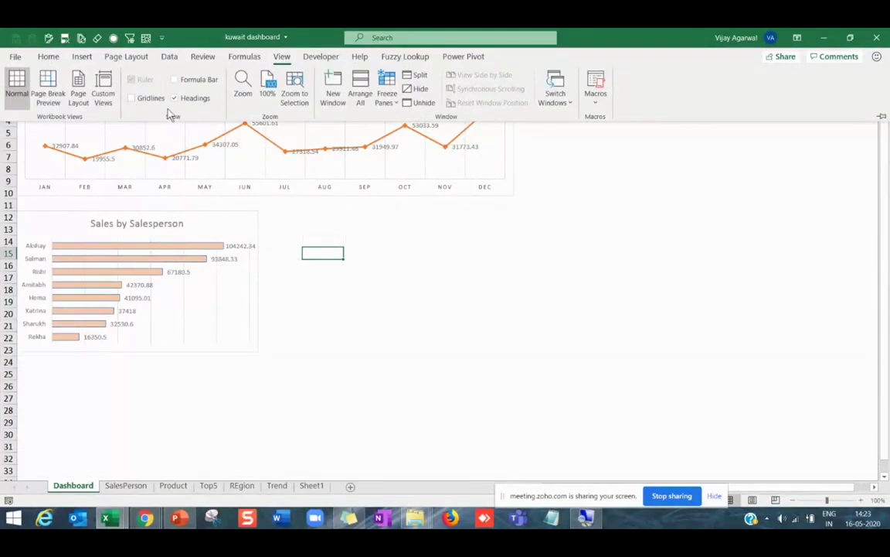
{"action": "left_click", "coordinate": [175, 99]}
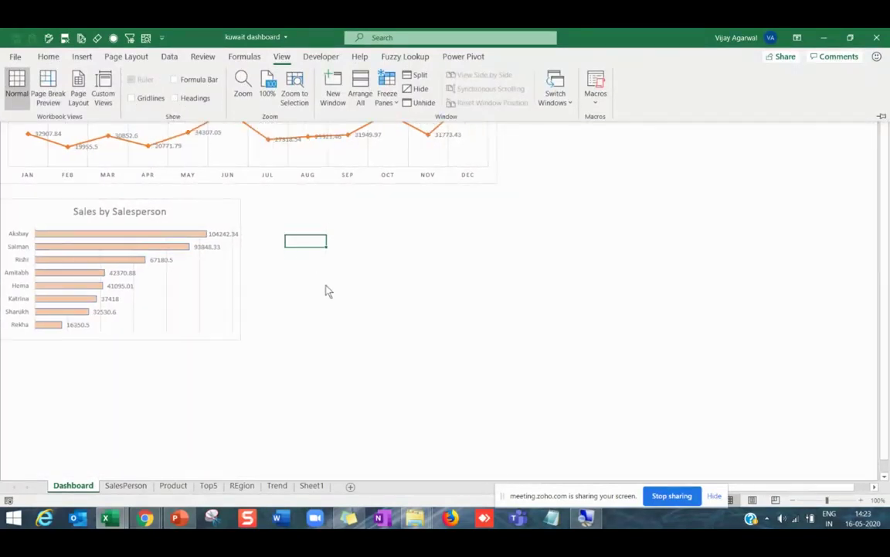
{"action": "left_click", "coordinate": [271, 263]}
Nudge the Sales by Salesperson chart up directly under TRENDING.
{"action": "left_click", "coordinate": [182, 198]}
{"action": "left_click_drag", "start_coordinate": [182, 199], "coordinate": [185, 193]}
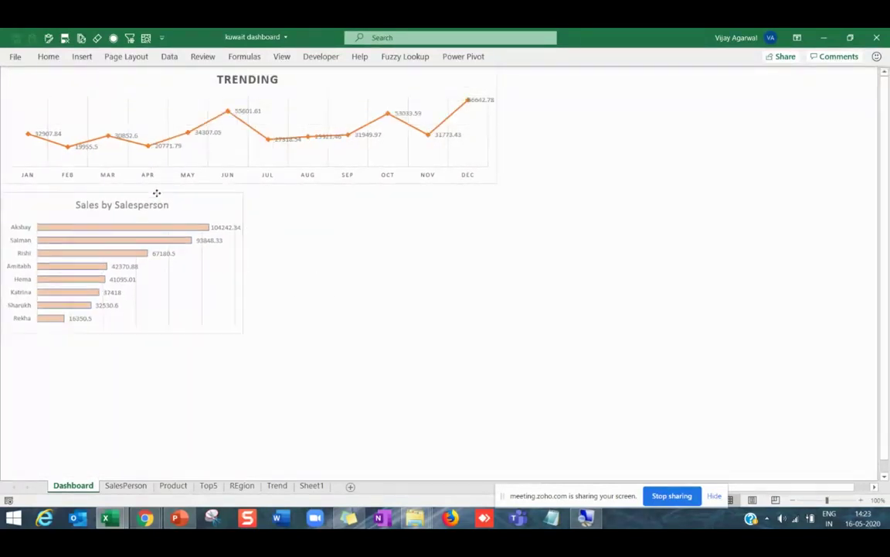
{"action": "left_click", "coordinate": [332, 288]}
Copy the Sales by REgion chart onto the Dashboard beside Sales by Salesperson.
{"action": "key", "text": "alt+Tab"}
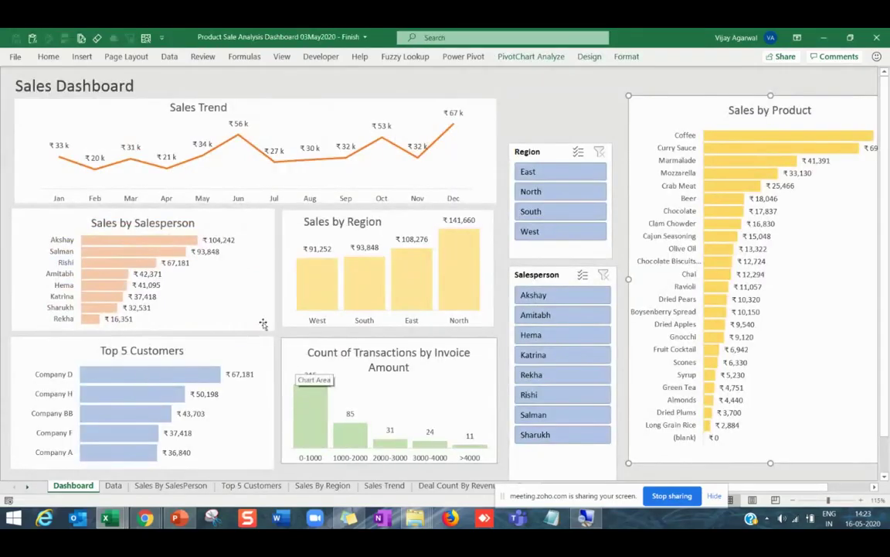
{"action": "key", "text": "alt+Tab"}
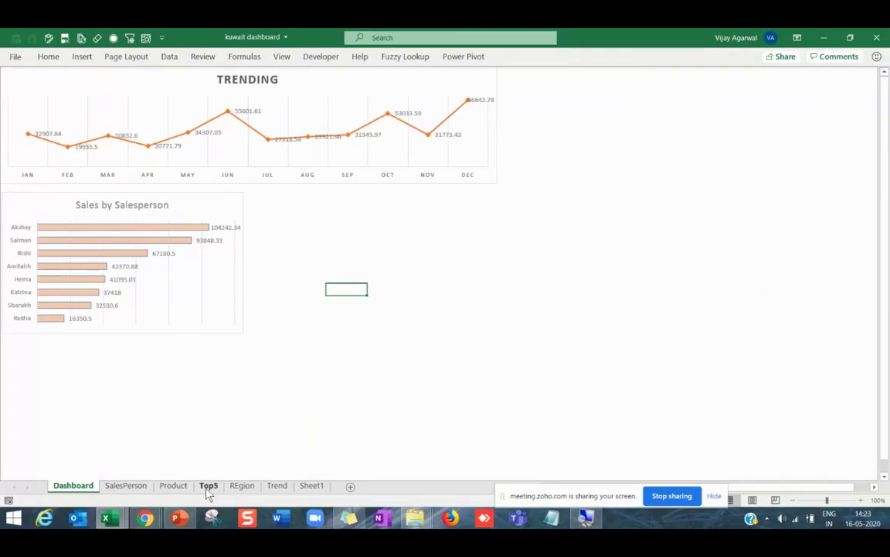
{"action": "left_click", "coordinate": [239, 487]}
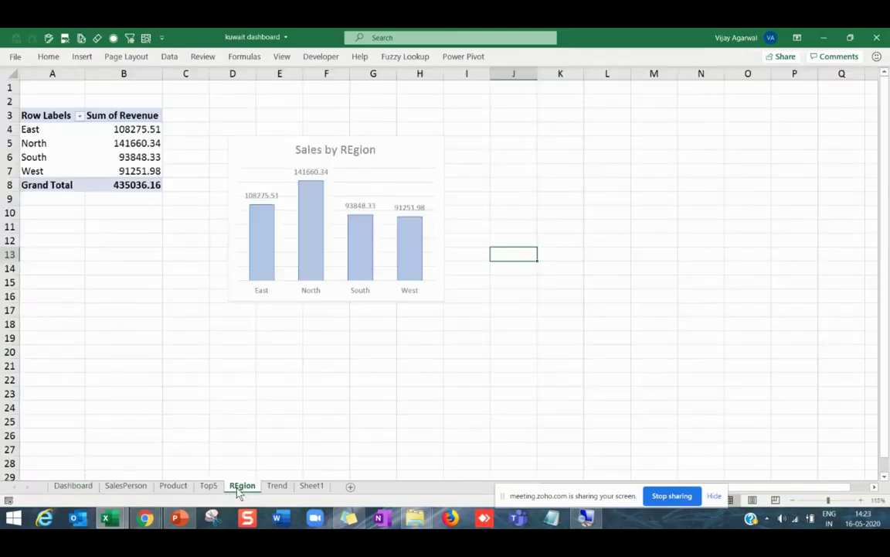
{"action": "left_click", "coordinate": [254, 303]}
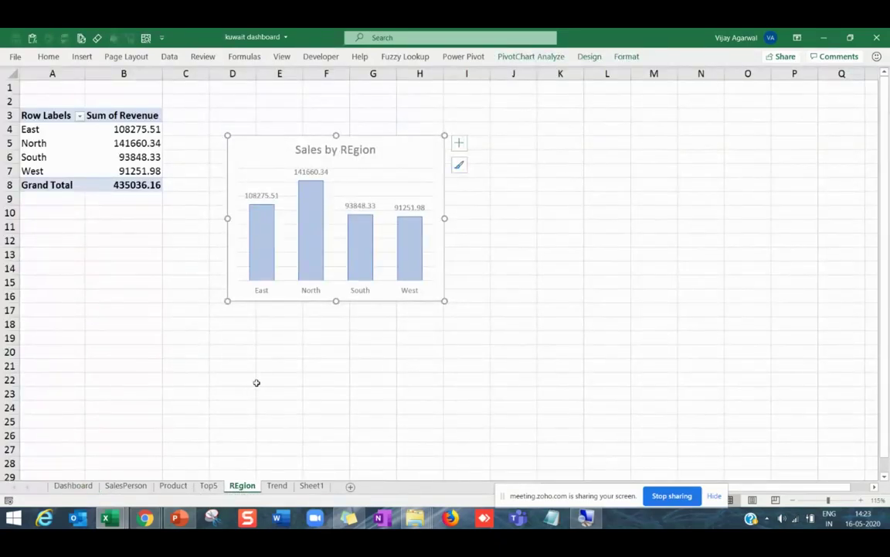
{"action": "left_click", "coordinate": [75, 485]}
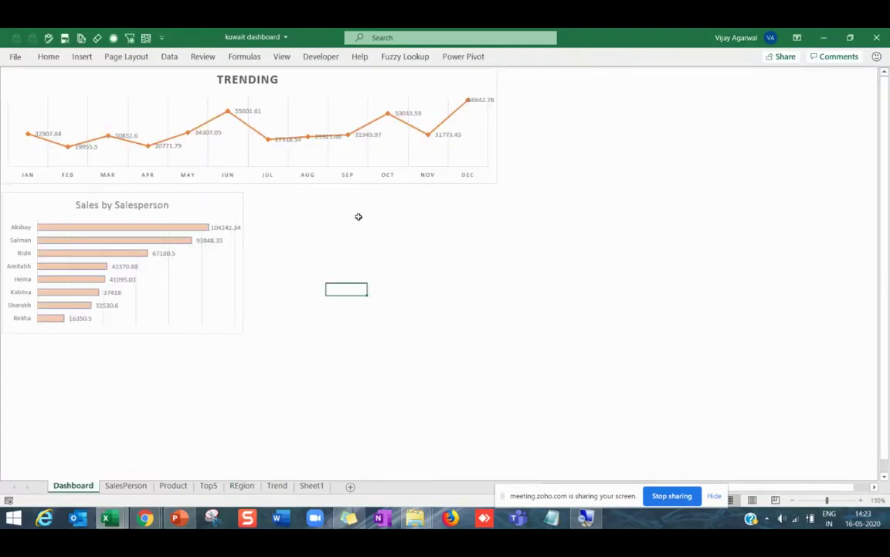
{"action": "left_click", "coordinate": [306, 206]}
{"action": "key", "text": "ctrl+v"}
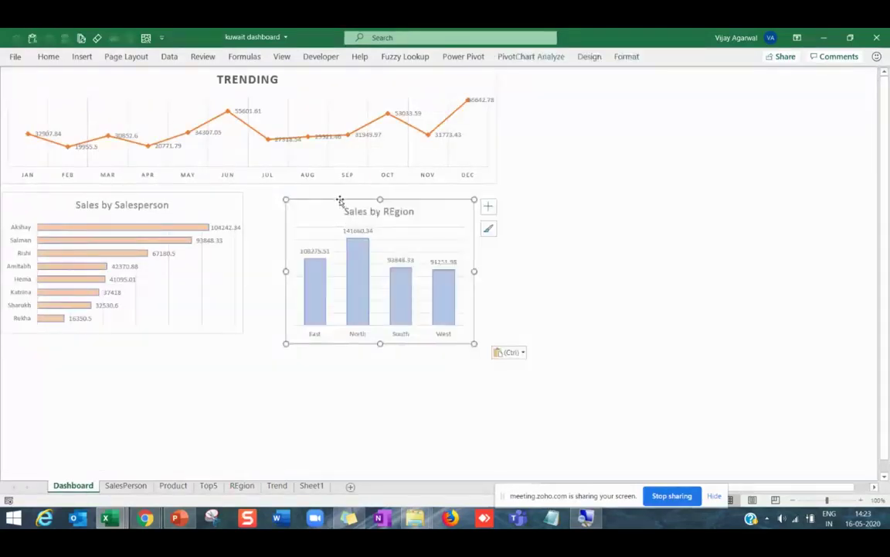
{"action": "left_click_drag", "start_coordinate": [340, 198], "coordinate": [326, 192]}
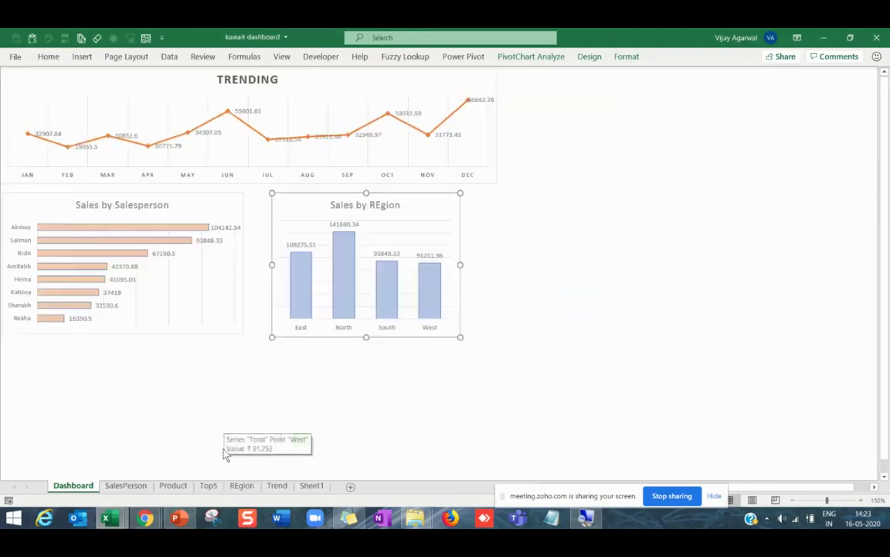
{"action": "left_click", "coordinate": [209, 486]}
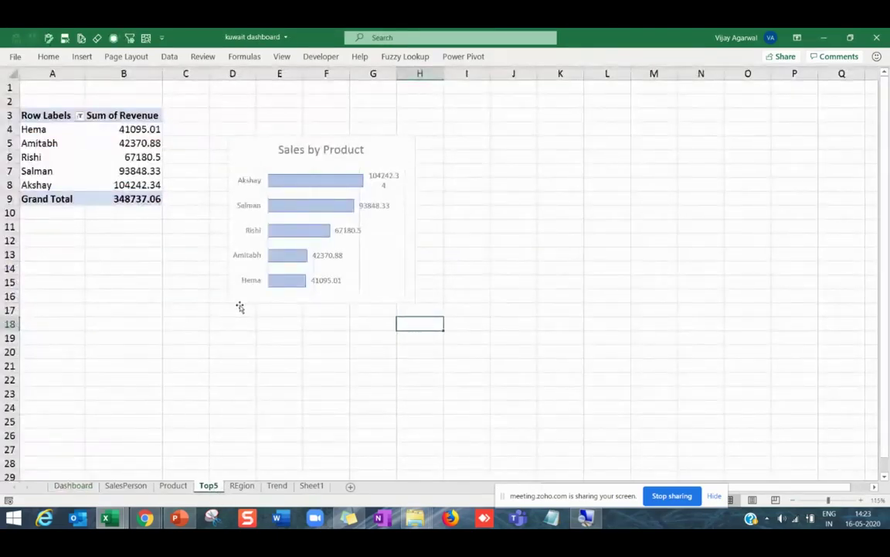
Paste the Top5 Sales by Product chart under Sales by Salesperson, widened and shortened to fit.
{"action": "left_click", "coordinate": [239, 307]}
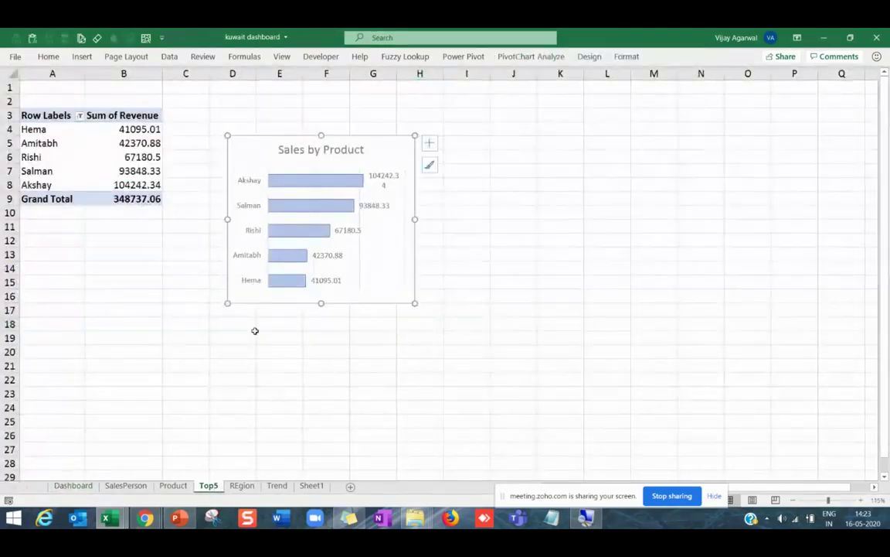
{"action": "left_click", "coordinate": [84, 487]}
{"action": "left_click", "coordinate": [48, 352]}
{"action": "left_click", "coordinate": [32, 353]}
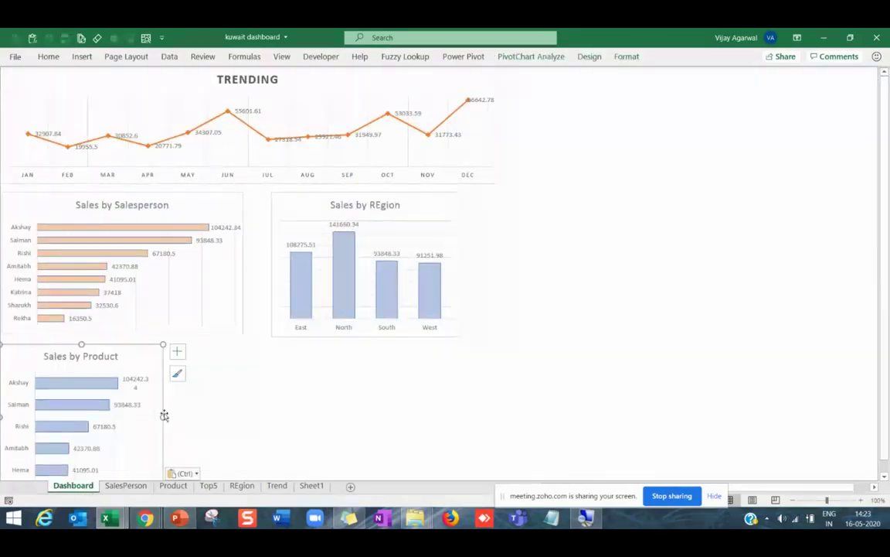
{"action": "left_click_drag", "start_coordinate": [164, 415], "coordinate": [253, 404]}
{"action": "mouse_move", "coordinate": [127, 484]}
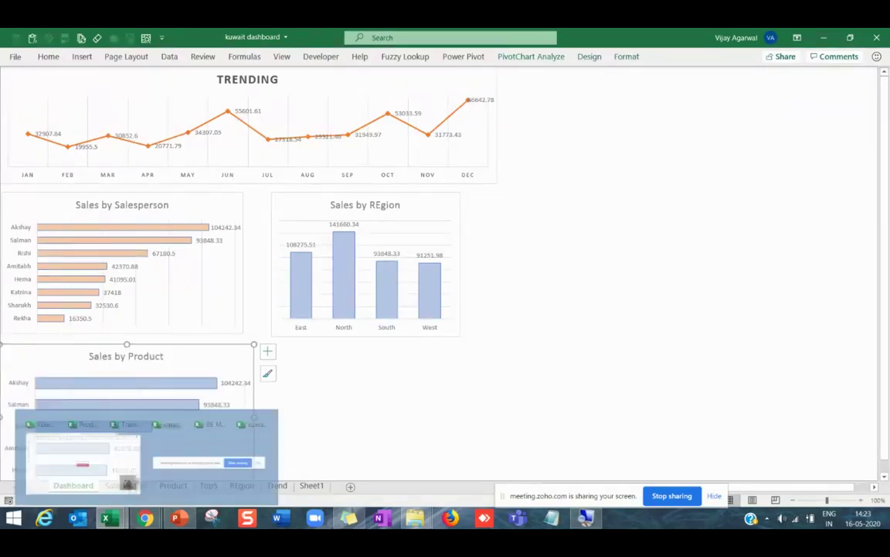
{"action": "scroll", "coordinate": [324, 401], "scroll_direction": "down", "scroll_amount": 2}
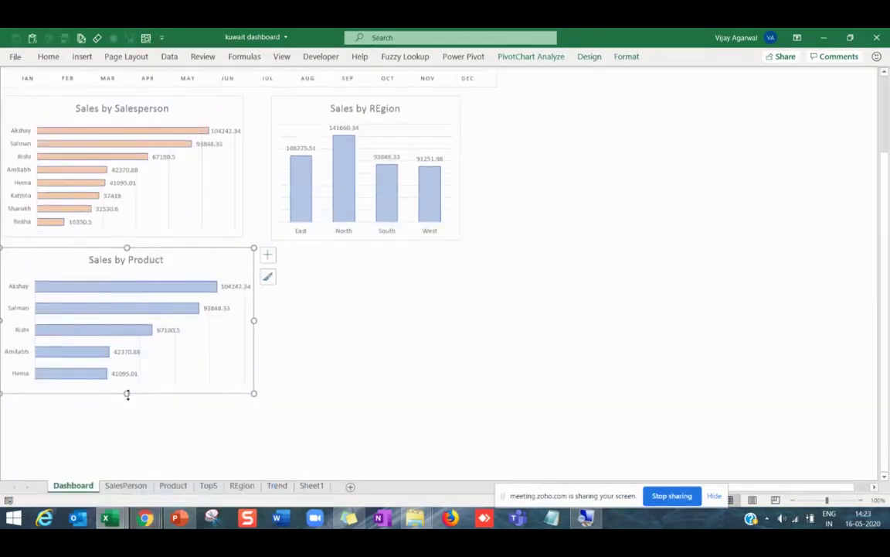
{"action": "left_click_drag", "start_coordinate": [128, 395], "coordinate": [129, 360]}
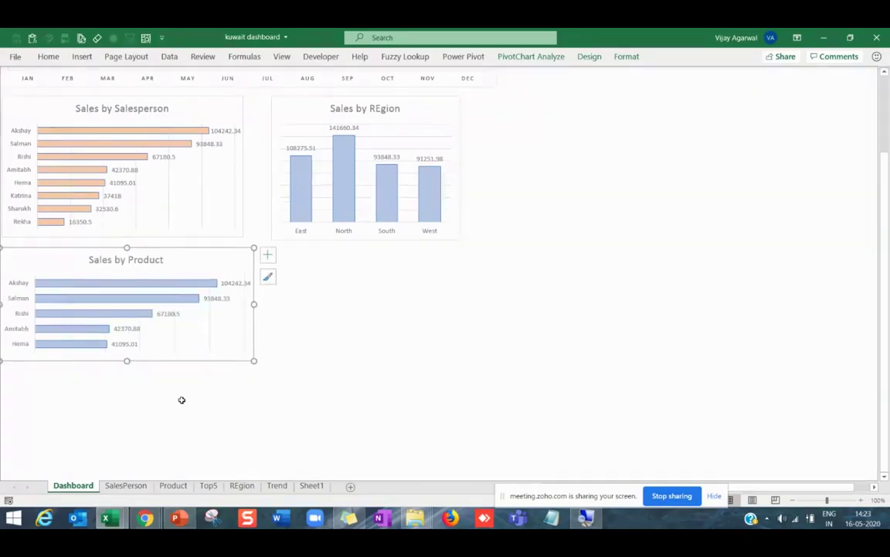
{"action": "scroll", "coordinate": [336, 348], "scroll_direction": "down", "scroll_amount": 2}
{"action": "scroll", "coordinate": [338, 342], "scroll_direction": "up", "scroll_amount": 4}
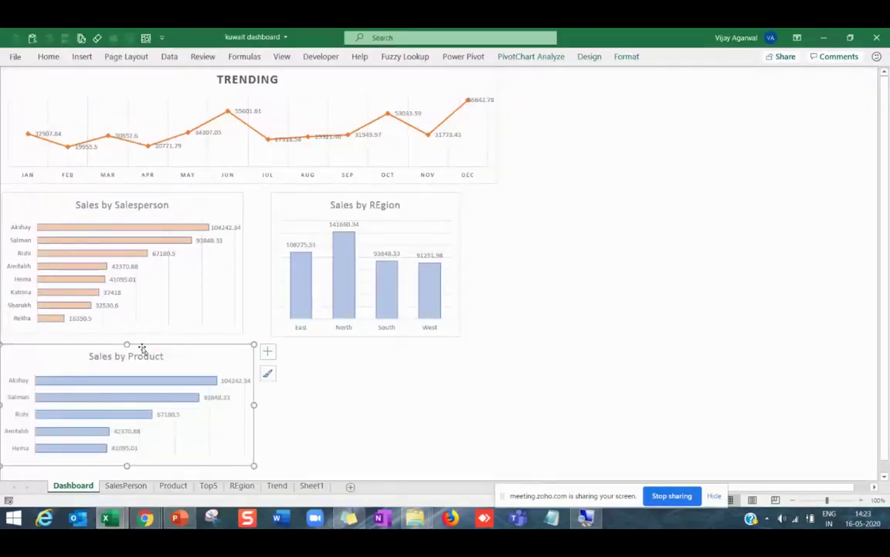
{"action": "left_click_drag", "start_coordinate": [142, 348], "coordinate": [147, 346]}
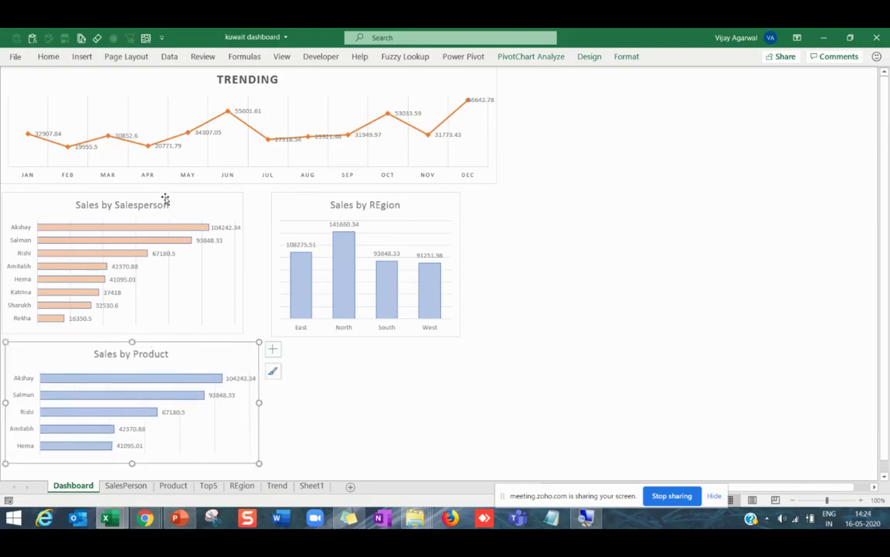
Narrow the TRENDING chart to line up with the charts below.
{"action": "left_click", "coordinate": [497, 144]}
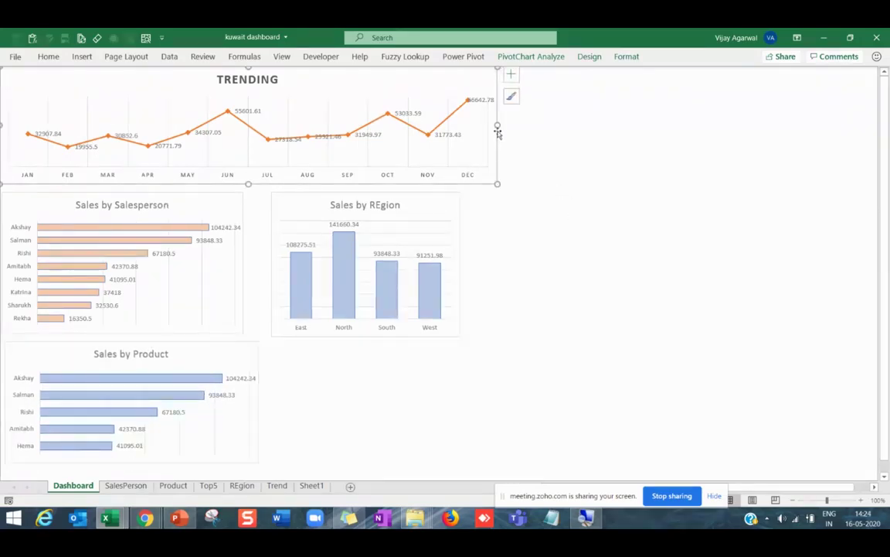
{"action": "left_click_drag", "start_coordinate": [497, 124], "coordinate": [467, 129]}
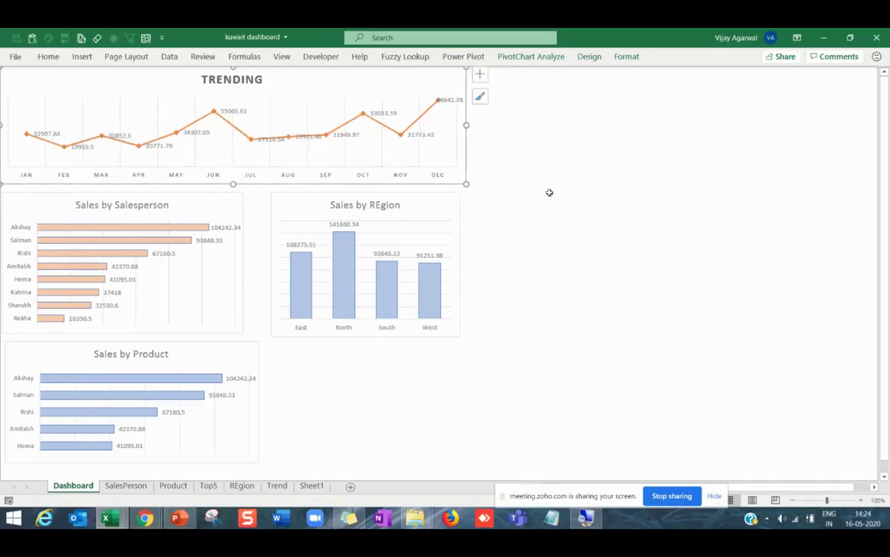
{"action": "left_click", "coordinate": [549, 192]}
Copy the yellow Sales by Product chart and paste it at the Dashboard's top right.
{"action": "key", "text": "alt+Tab"}
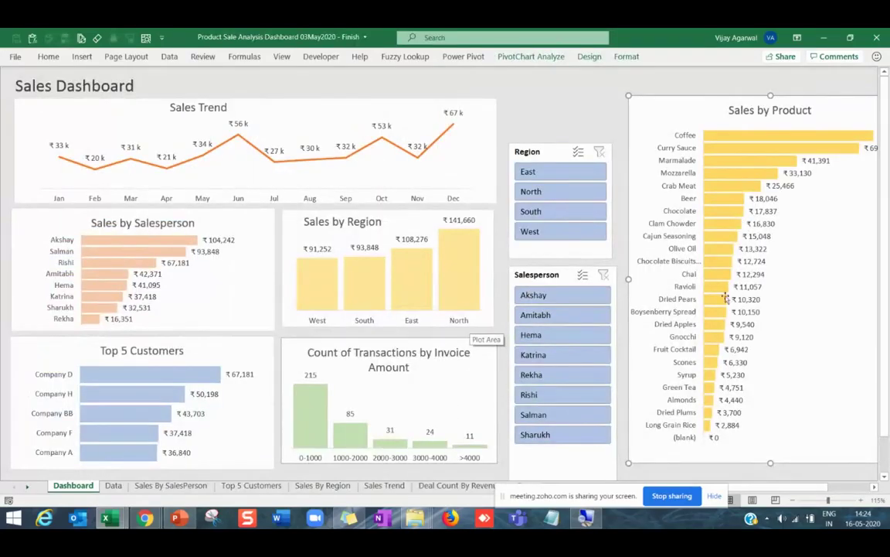
{"action": "key", "text": "alt+Tab"}
{"action": "key", "text": "alt+Tab"}
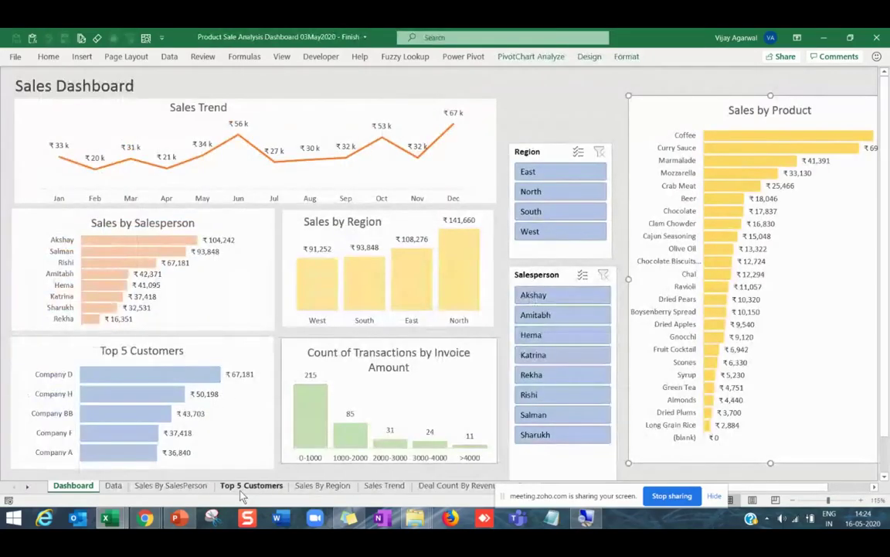
{"action": "key", "text": "alt+Tab"}
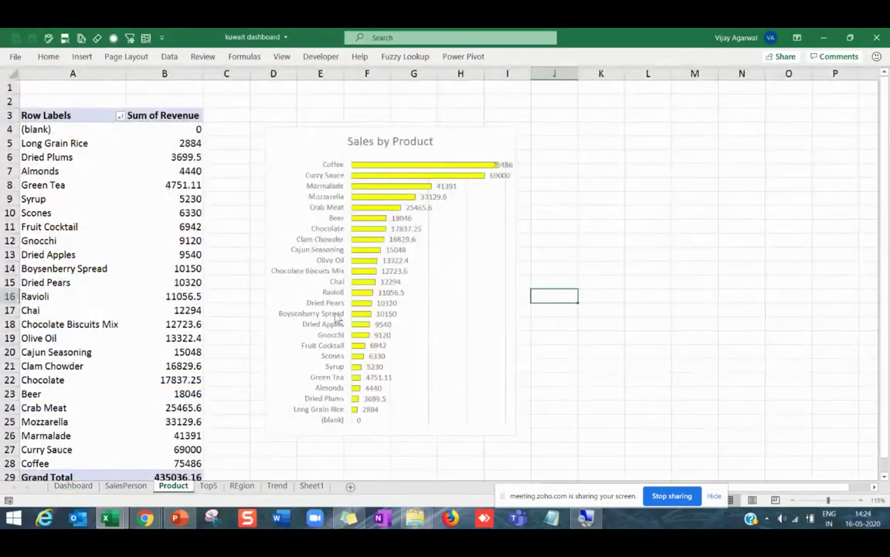
{"action": "left_click", "coordinate": [385, 130]}
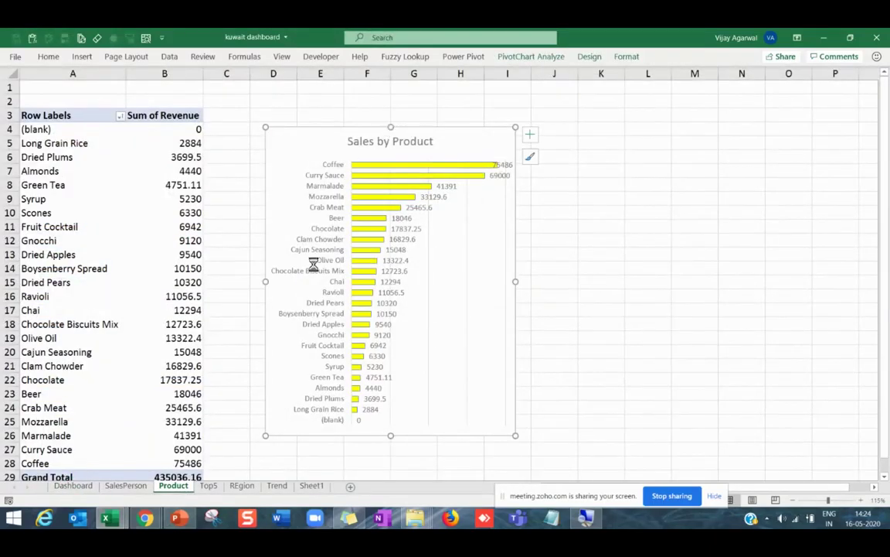
{"action": "left_click", "coordinate": [73, 485]}
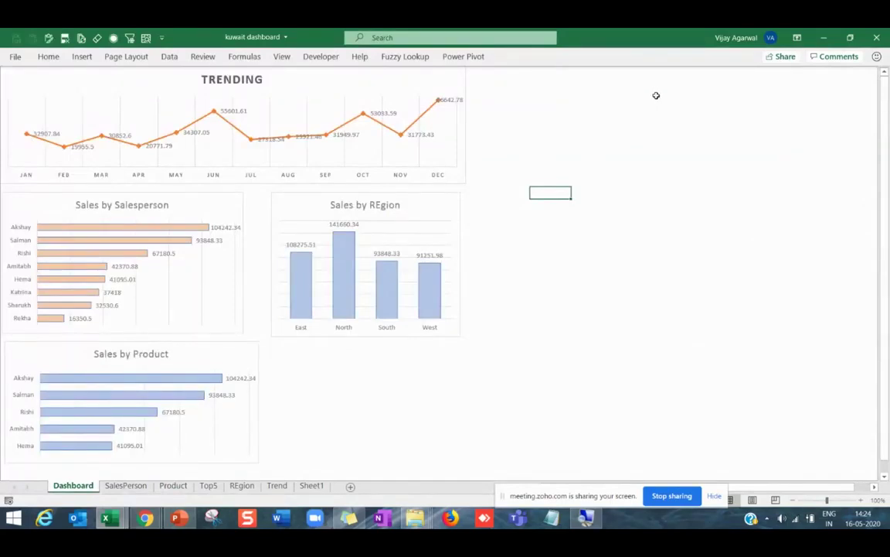
{"action": "left_click", "coordinate": [652, 83]}
{"action": "key", "text": "ctrl+v"}
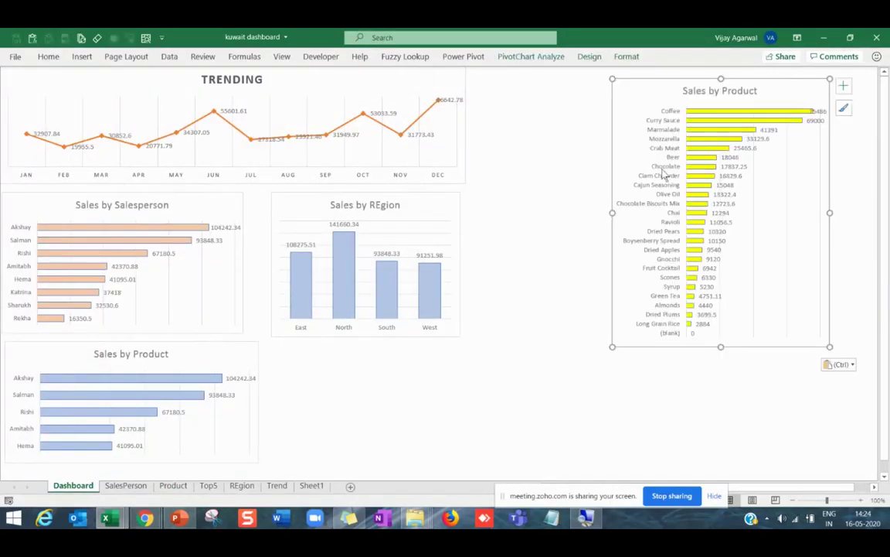
Stretch the Sales by Product chart into a tall, narrow panel on the right.
{"action": "left_click_drag", "start_coordinate": [721, 348], "coordinate": [723, 464]}
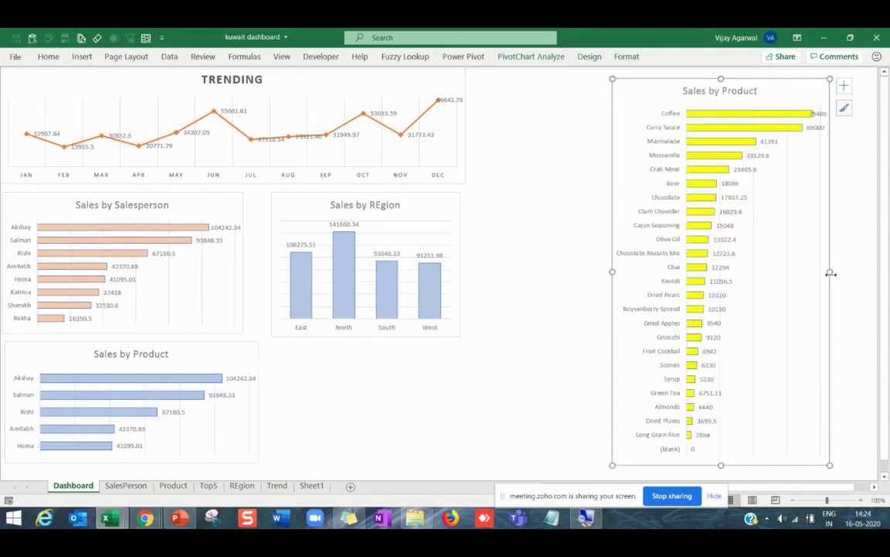
{"action": "left_click_drag", "start_coordinate": [831, 273], "coordinate": [865, 273]}
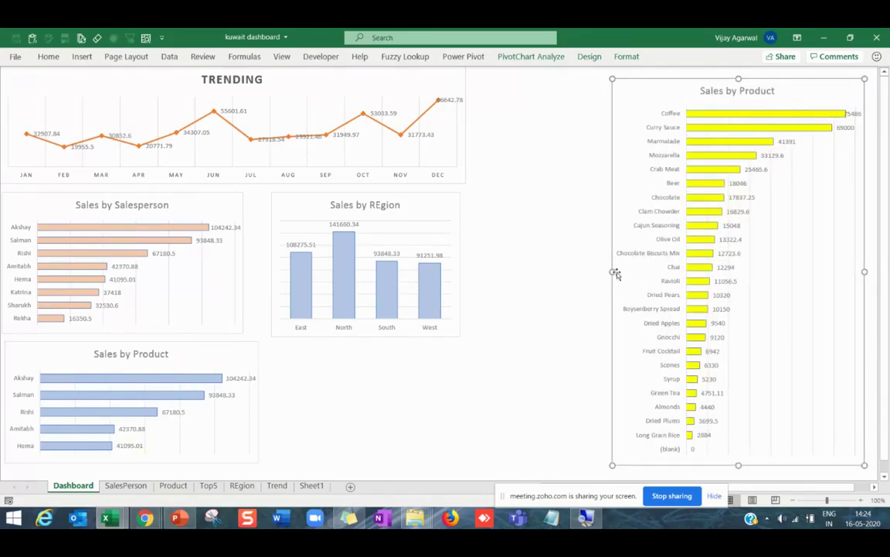
{"action": "left_click_drag", "start_coordinate": [616, 273], "coordinate": [643, 270]}
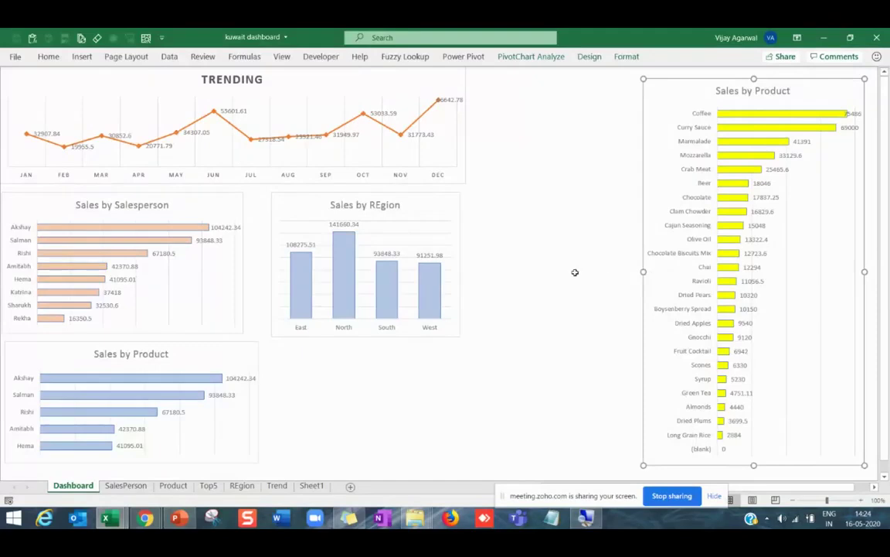
{"action": "left_click", "coordinate": [526, 106]}
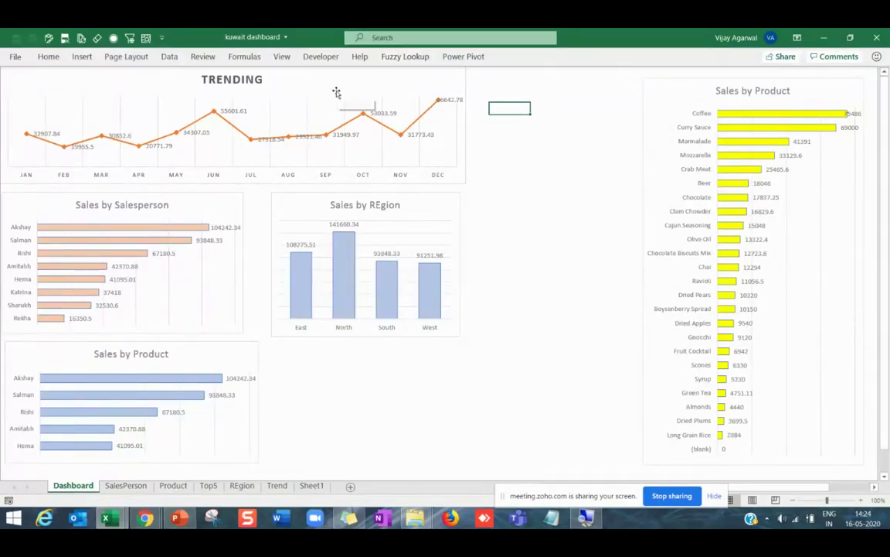
Insert Salesperson and Region slicers for the TRENDING pivot chart.
{"action": "left_click", "coordinate": [453, 73]}
{"action": "left_click", "coordinate": [525, 57]}
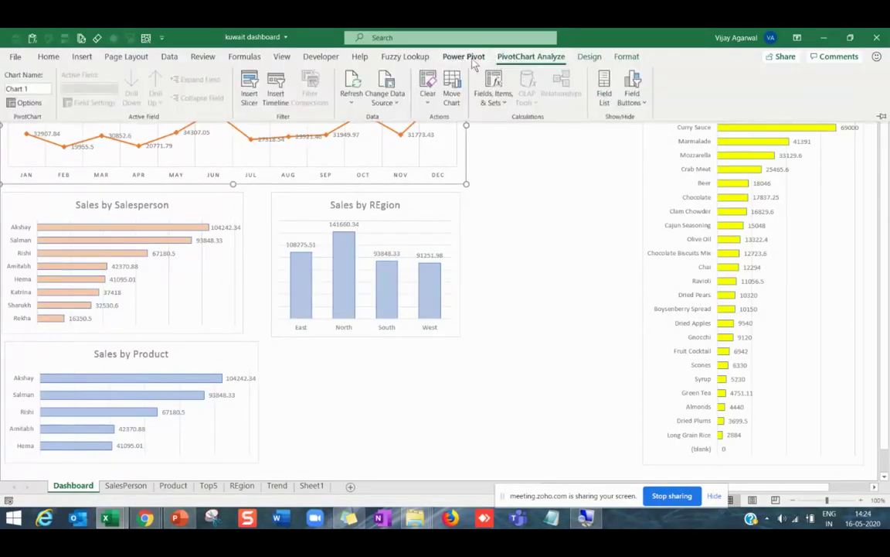
{"action": "left_click", "coordinate": [252, 91]}
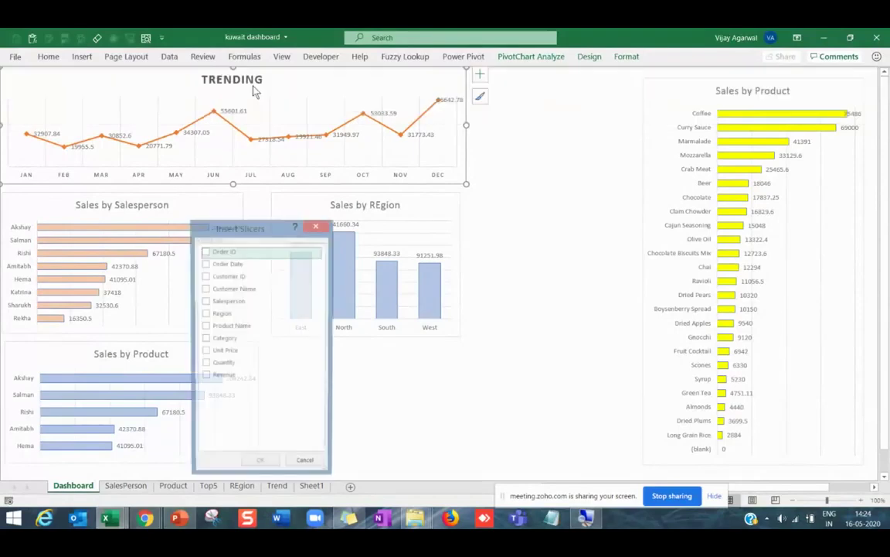
{"action": "left_click_drag", "start_coordinate": [261, 231], "coordinate": [497, 141]}
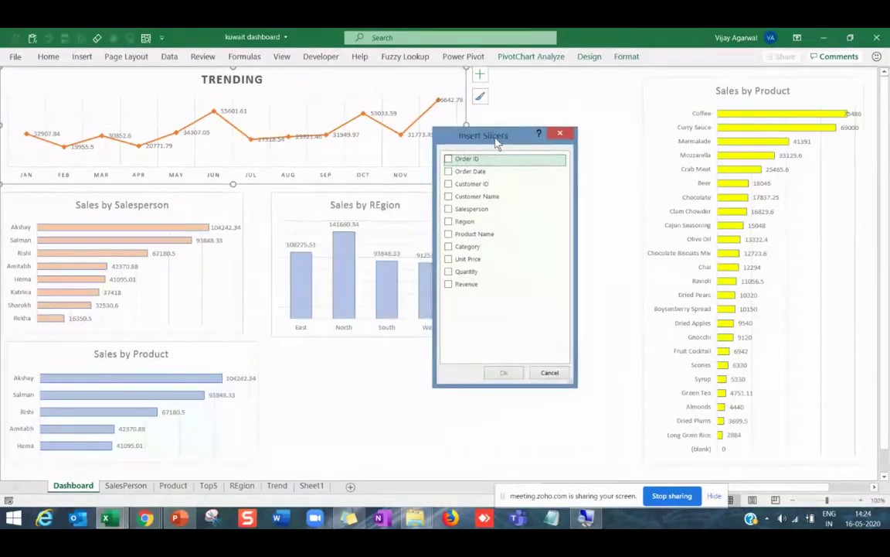
{"action": "left_click", "coordinate": [468, 208]}
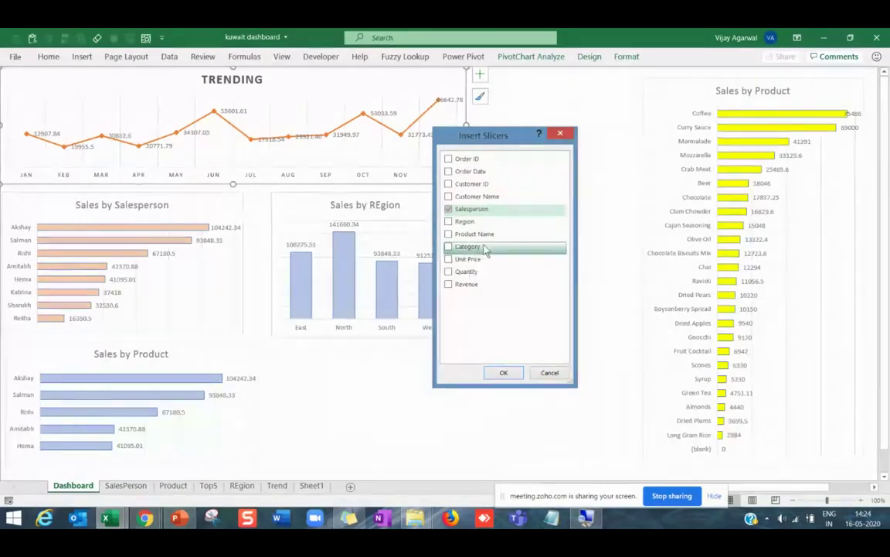
{"action": "left_click", "coordinate": [463, 221]}
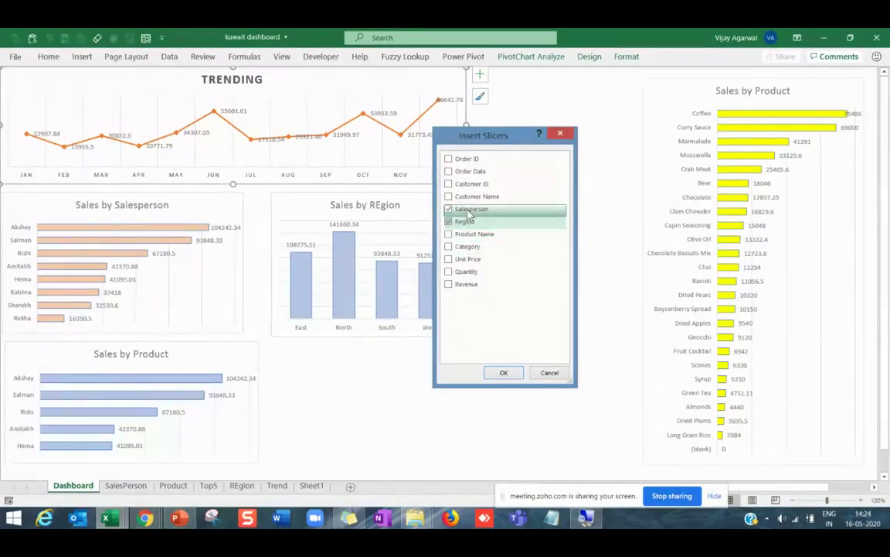
{"action": "left_click", "coordinate": [504, 373]}
Stack the Region slicer above the Salesperson slicer beside the charts, sized to fit.
{"action": "left_click_drag", "start_coordinate": [464, 202], "coordinate": [562, 83]}
{"action": "left_click_drag", "start_coordinate": [401, 189], "coordinate": [530, 270]}
{"action": "left_click", "coordinate": [547, 248]}
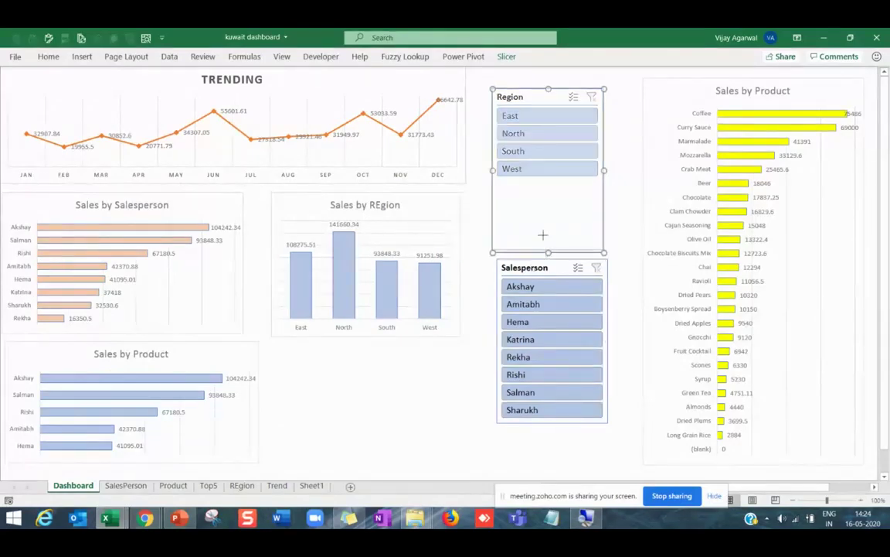
{"action": "left_click_drag", "start_coordinate": [544, 185], "coordinate": [544, 184]}
{"action": "left_click_drag", "start_coordinate": [540, 264], "coordinate": [535, 215]}
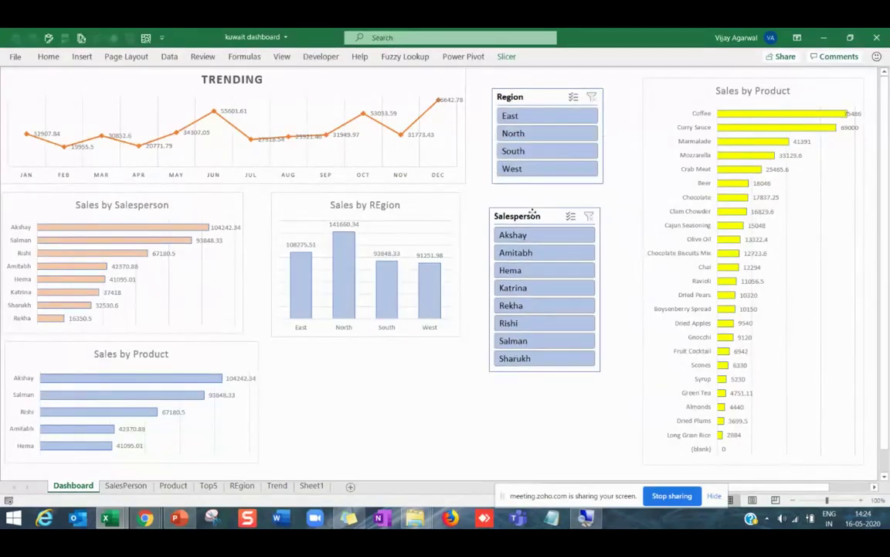
{"action": "left_click_drag", "start_coordinate": [546, 374], "coordinate": [547, 430]}
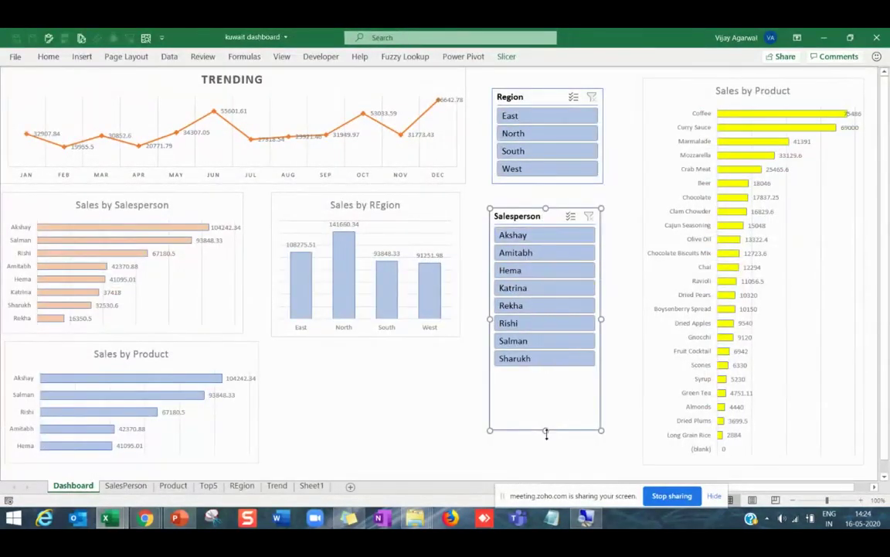
{"action": "left_click_drag", "start_coordinate": [545, 430], "coordinate": [546, 374]}
{"action": "left_click_drag", "start_coordinate": [538, 214], "coordinate": [541, 298]}
{"action": "left_click_drag", "start_coordinate": [531, 97], "coordinate": [533, 198]}
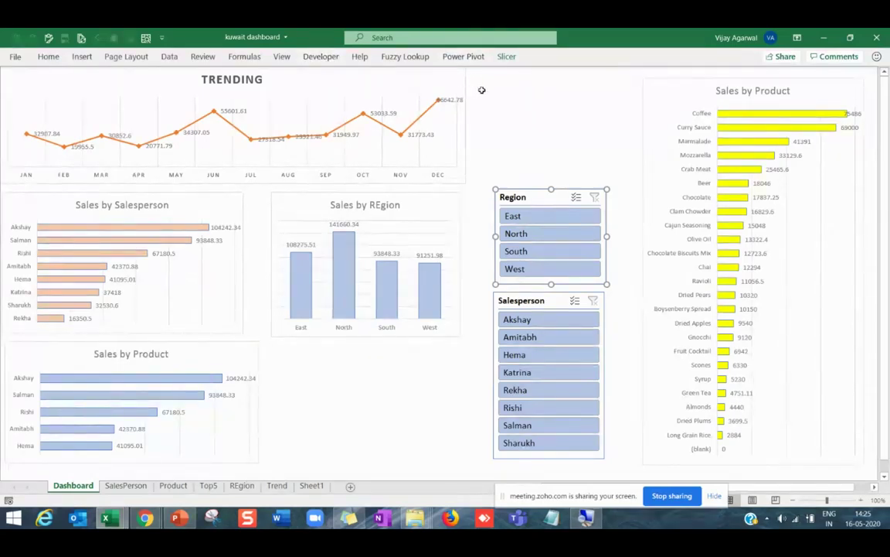
Insert an Order Date timeline for the TRENDING pivot chart.
{"action": "left_click", "coordinate": [506, 108]}
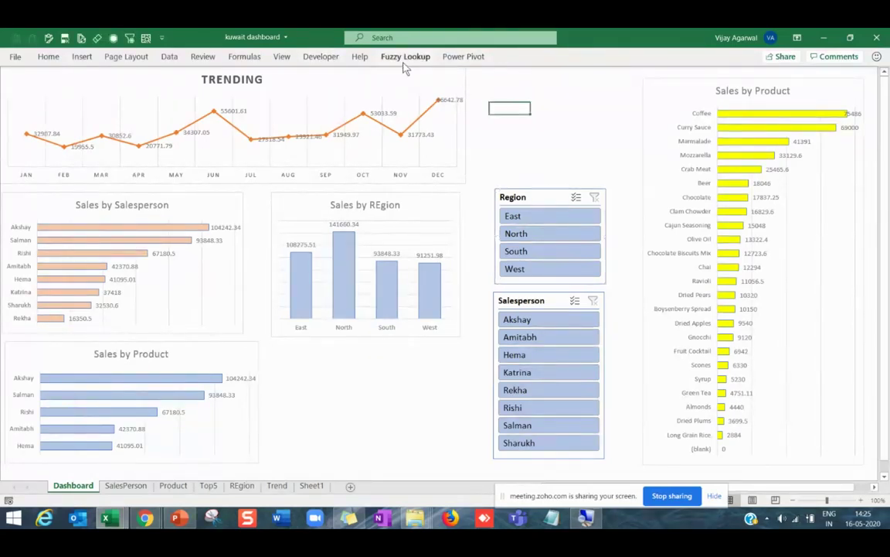
{"action": "left_click", "coordinate": [413, 151]}
{"action": "left_click", "coordinate": [531, 56]}
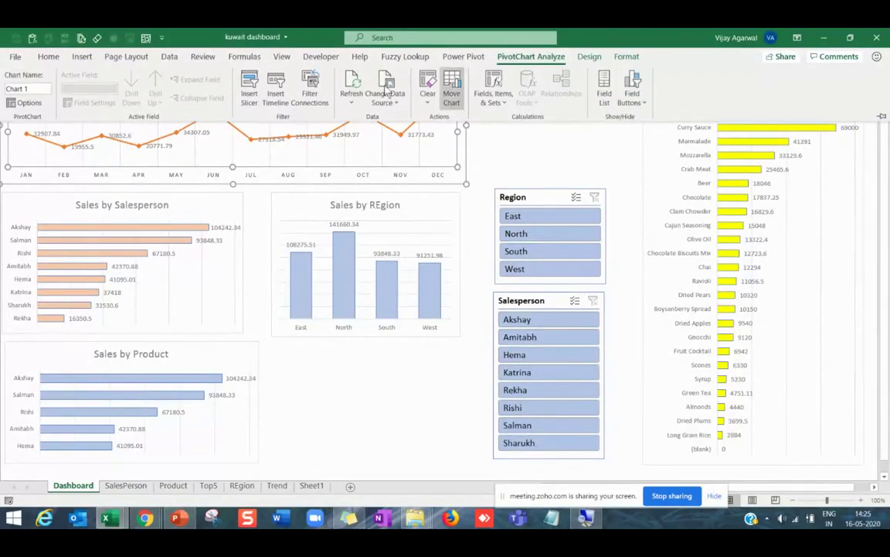
{"action": "left_click", "coordinate": [283, 95]}
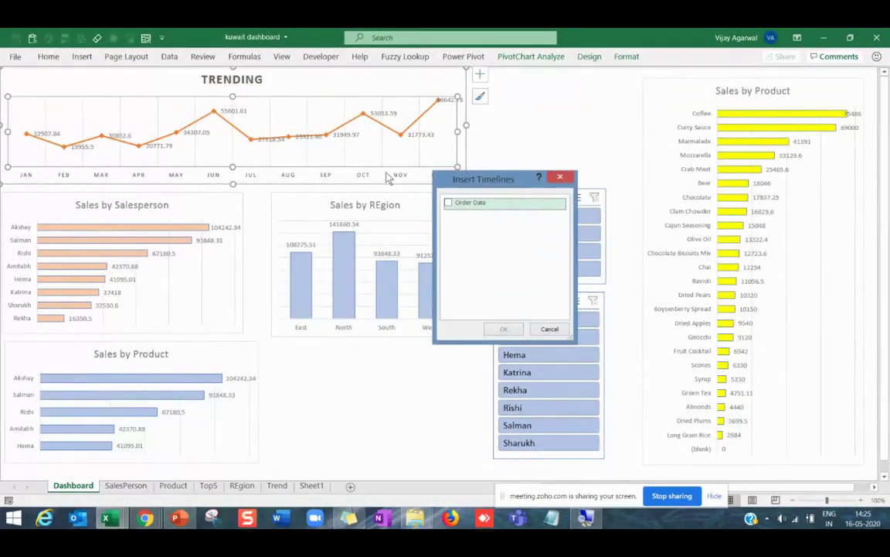
{"action": "left_click", "coordinate": [448, 203]}
{"action": "left_click", "coordinate": [506, 331]}
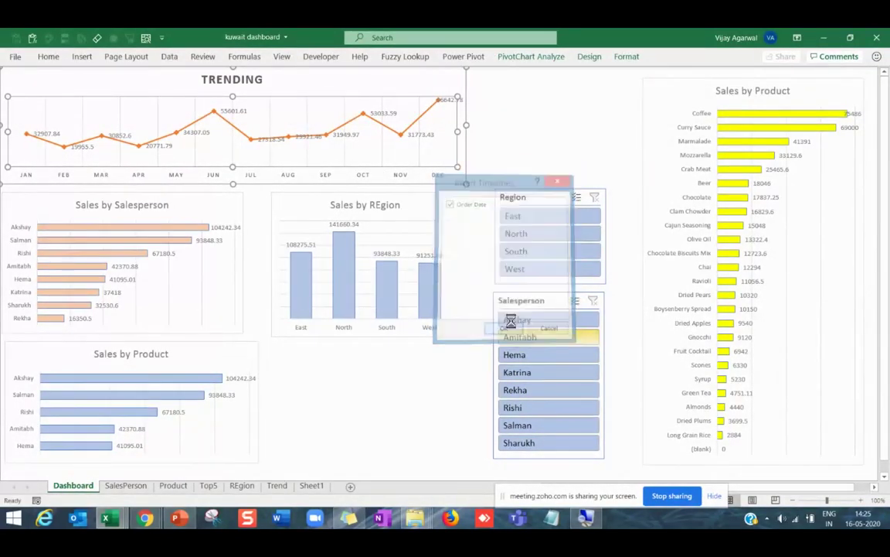
Place the timeline above the Region slicer, set it to Quarters, and match the slicers' width.
{"action": "left_click_drag", "start_coordinate": [415, 235], "coordinate": [564, 94]}
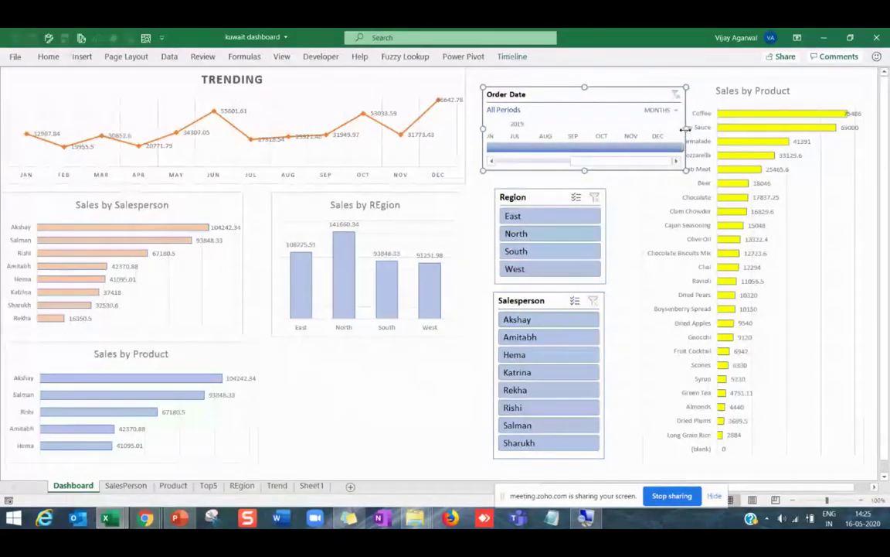
{"action": "left_click_drag", "start_coordinate": [684, 130], "coordinate": [634, 133]}
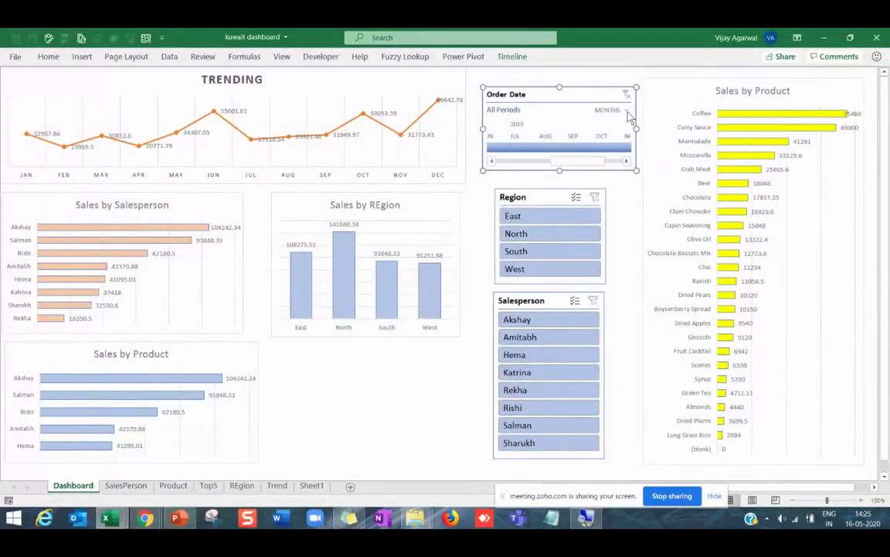
{"action": "left_click", "coordinate": [627, 111]}
{"action": "left_click", "coordinate": [628, 141]}
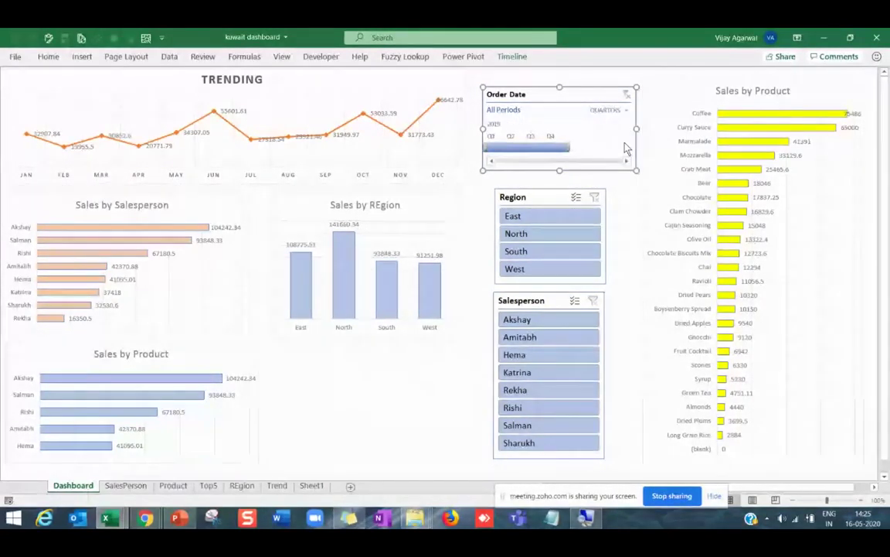
{"action": "left_click_drag", "start_coordinate": [637, 129], "coordinate": [604, 130]}
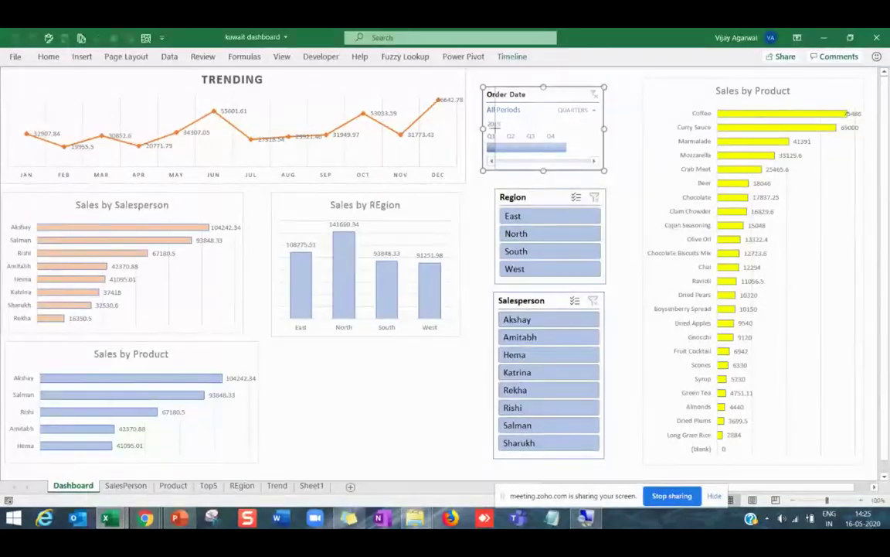
{"action": "left_click_drag", "start_coordinate": [481, 128], "coordinate": [495, 128]}
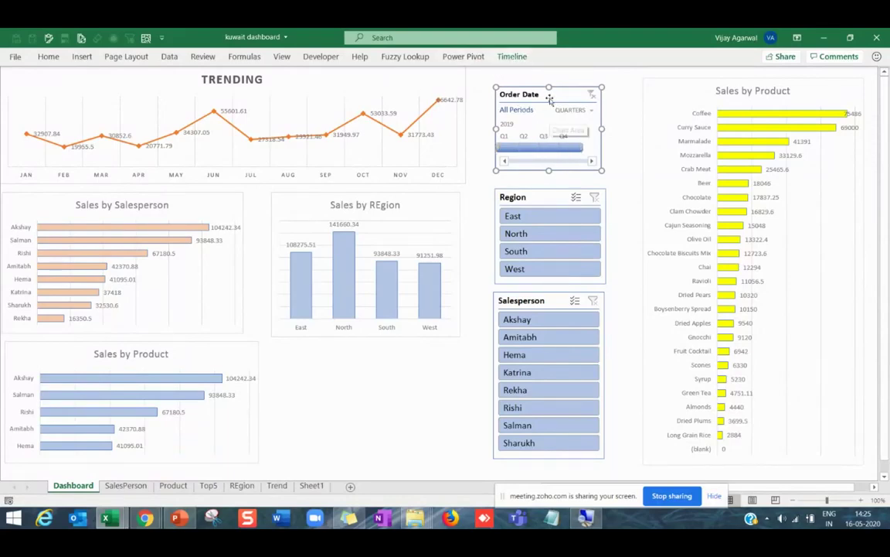
{"action": "left_click", "coordinate": [517, 59]}
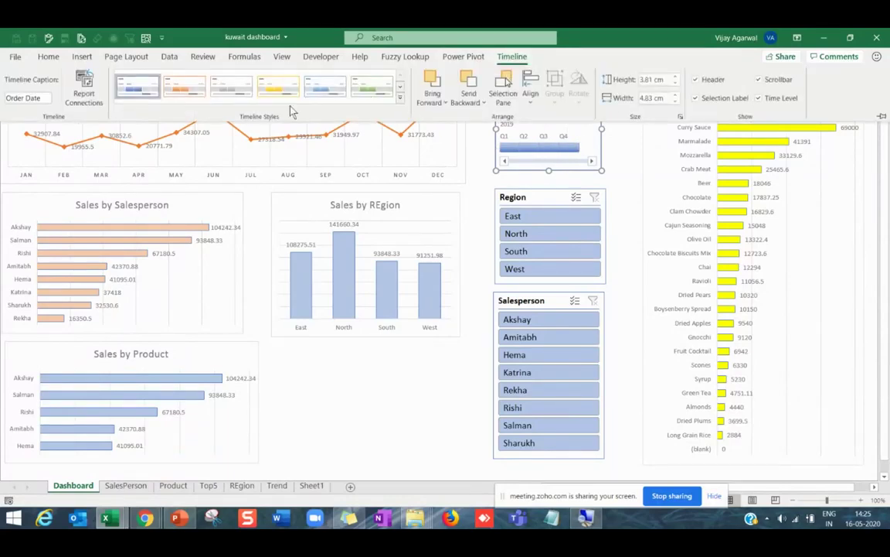
Apply an orange style to the Order Date timeline and the Region slicer.
{"action": "left_click", "coordinate": [195, 92]}
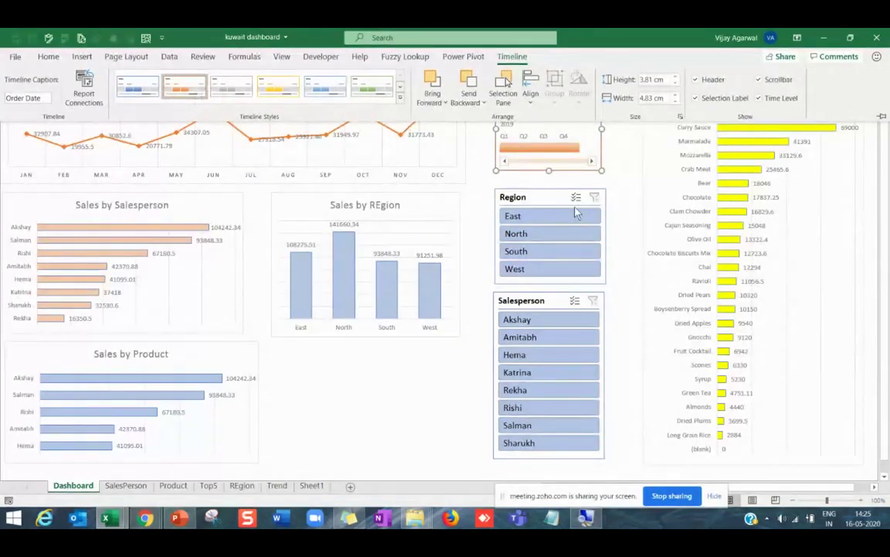
{"action": "left_click", "coordinate": [546, 196]}
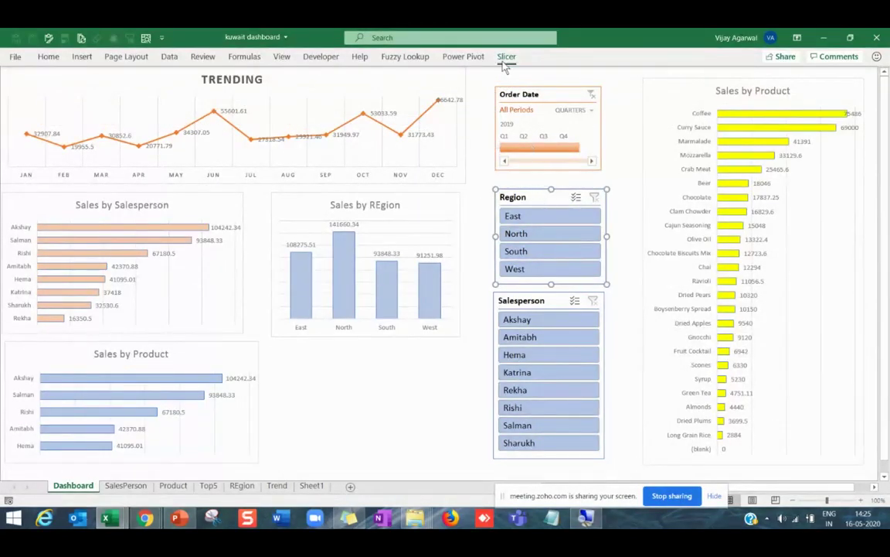
{"action": "left_click", "coordinate": [503, 61]}
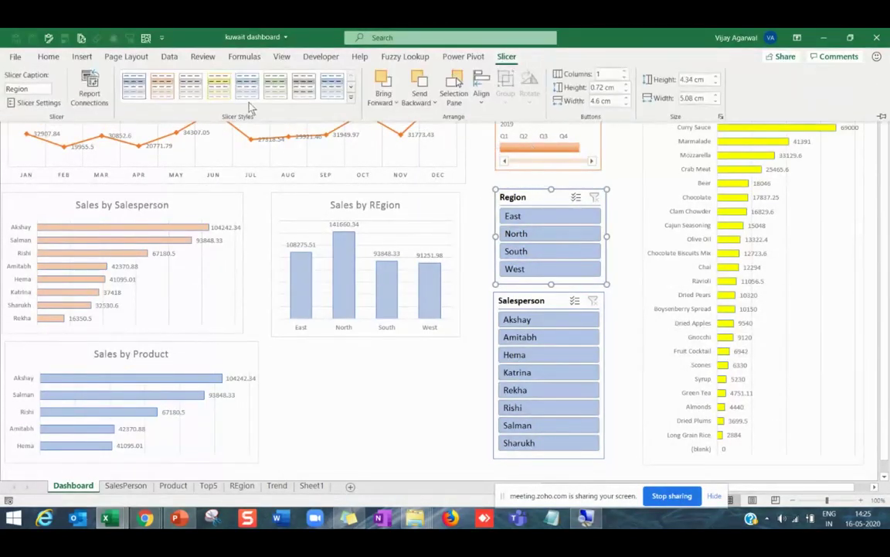
{"action": "left_click", "coordinate": [170, 88]}
Give the Salesperson slicer a yellow slicer style.
{"action": "left_click", "coordinate": [524, 302]}
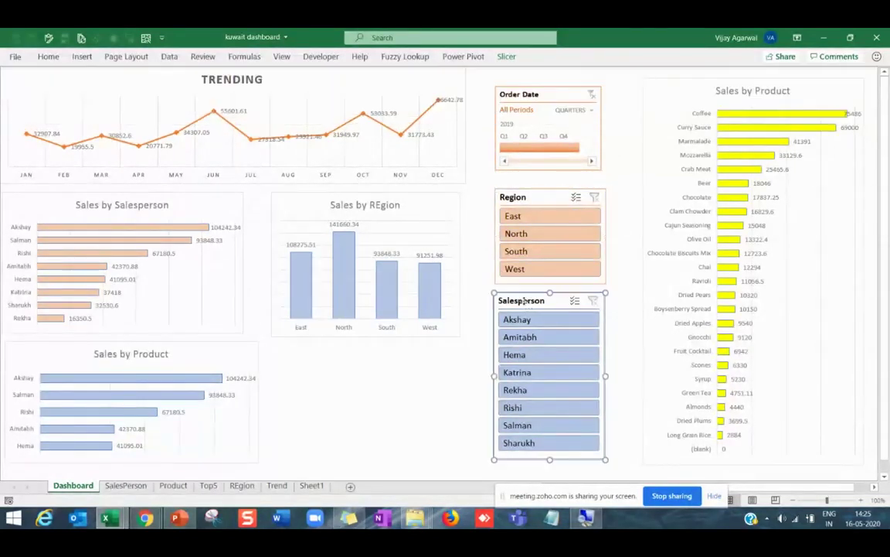
{"action": "left_click", "coordinate": [506, 58]}
{"action": "left_click", "coordinate": [219, 86]}
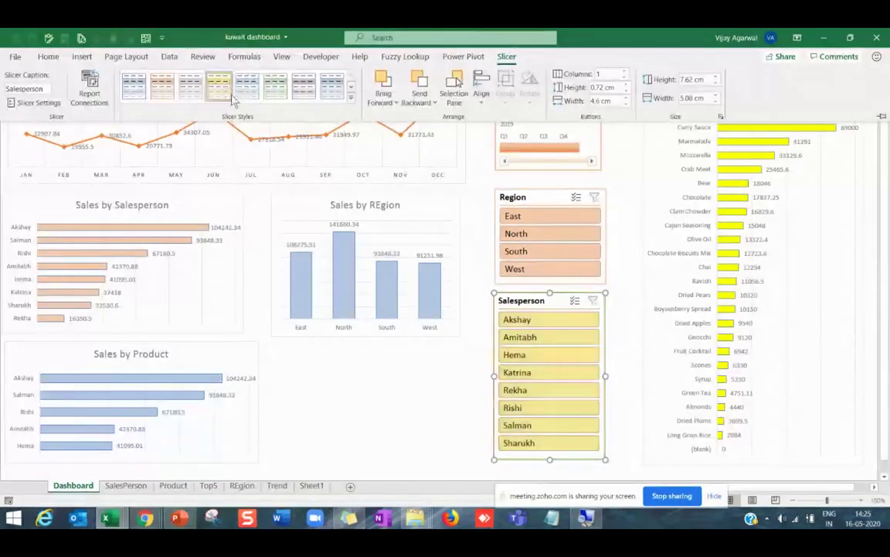
{"action": "key", "text": "Escape"}
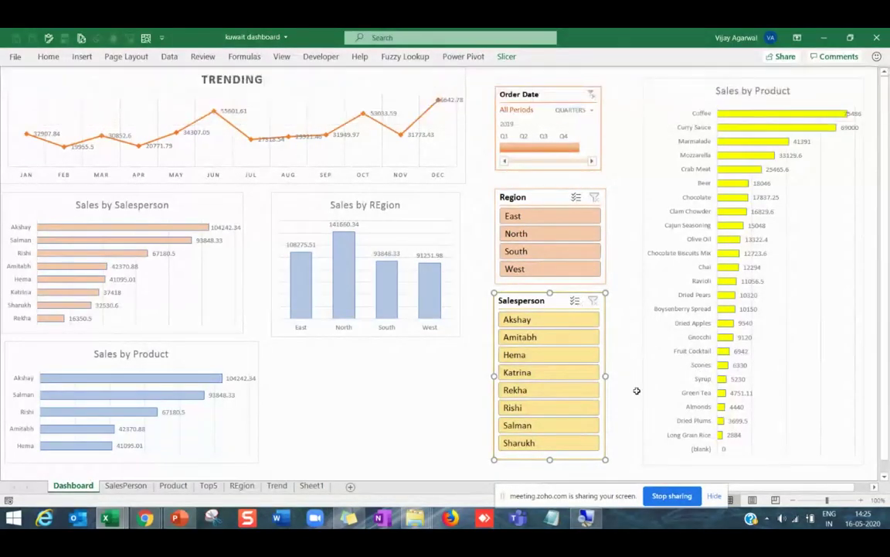
{"action": "left_click", "coordinate": [536, 98]}
{"action": "left_click", "coordinate": [529, 236]}
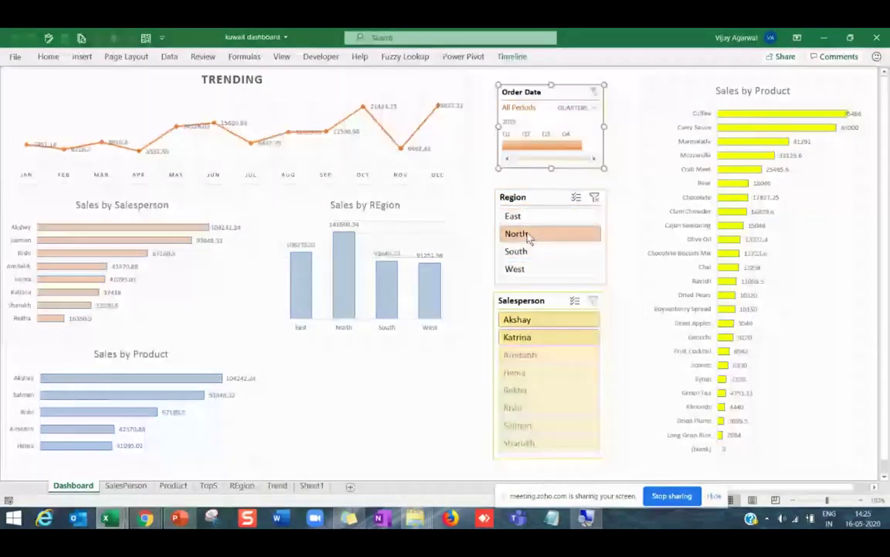
{"action": "left_click", "coordinate": [531, 253]}
{"action": "left_click", "coordinate": [532, 218]}
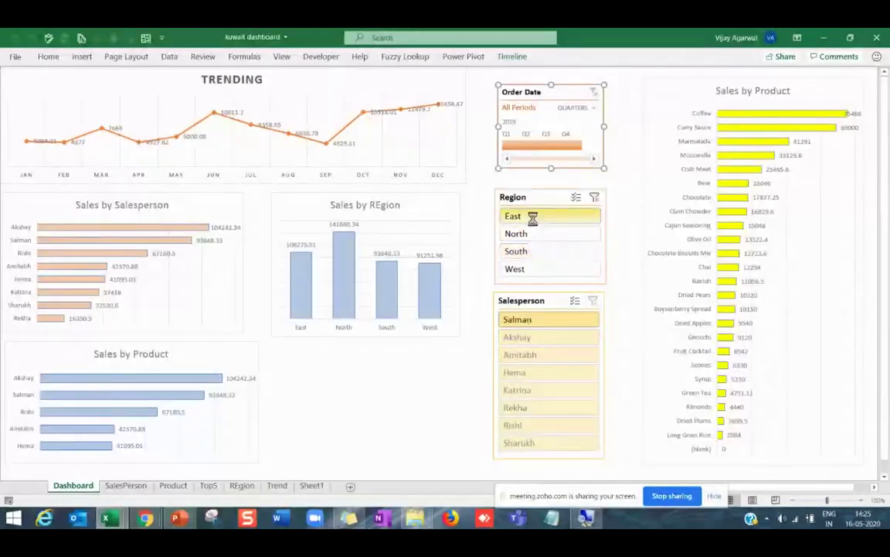
{"action": "left_click", "coordinate": [535, 235]}
{"action": "left_click", "coordinate": [549, 320]}
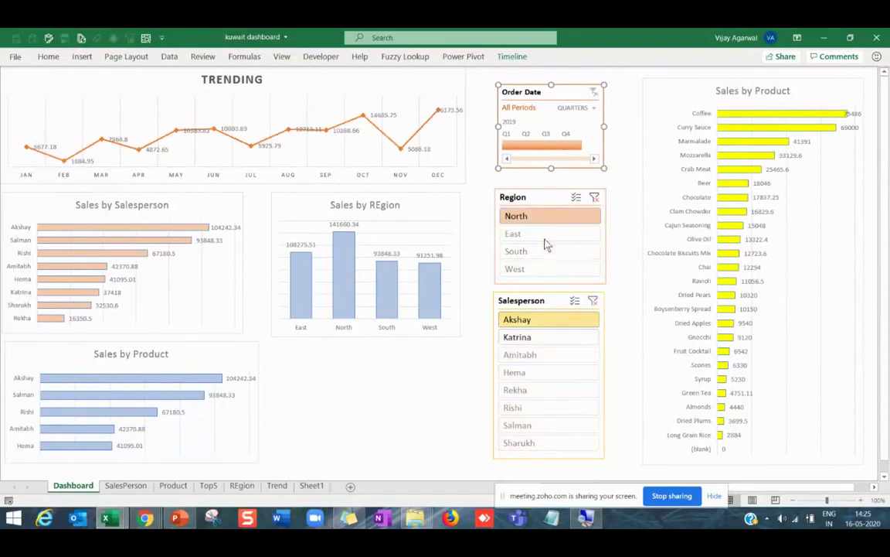
{"action": "left_click", "coordinate": [535, 233]}
{"action": "left_click", "coordinate": [594, 197]}
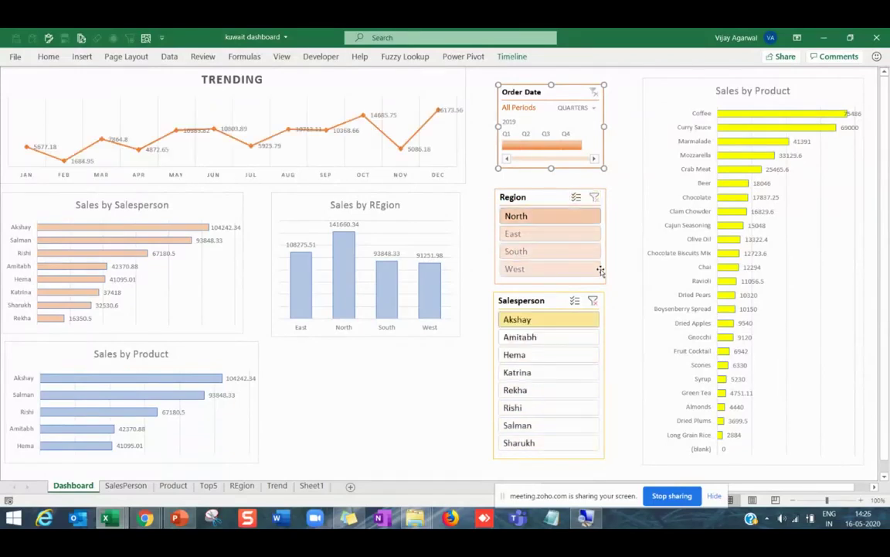
{"action": "left_click", "coordinate": [594, 197]}
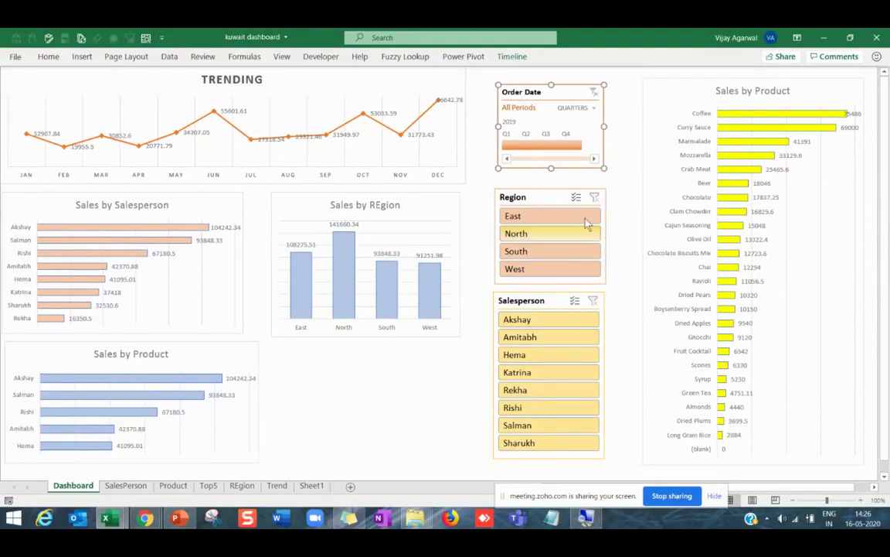
{"action": "left_click", "coordinate": [542, 200]}
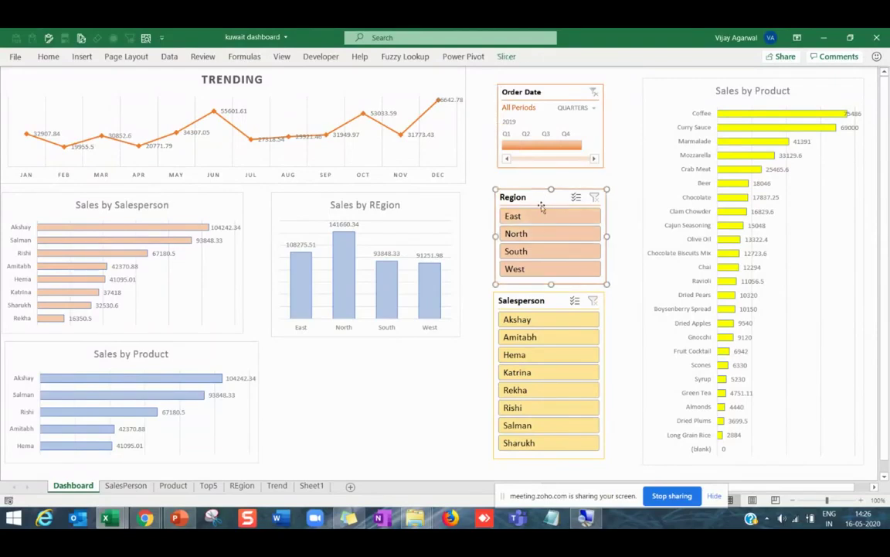
Link the Region slicer to the Trend, Top5, SalesPerson and REgion pivots via Report Connections.
{"action": "right_click", "coordinate": [541, 209]}
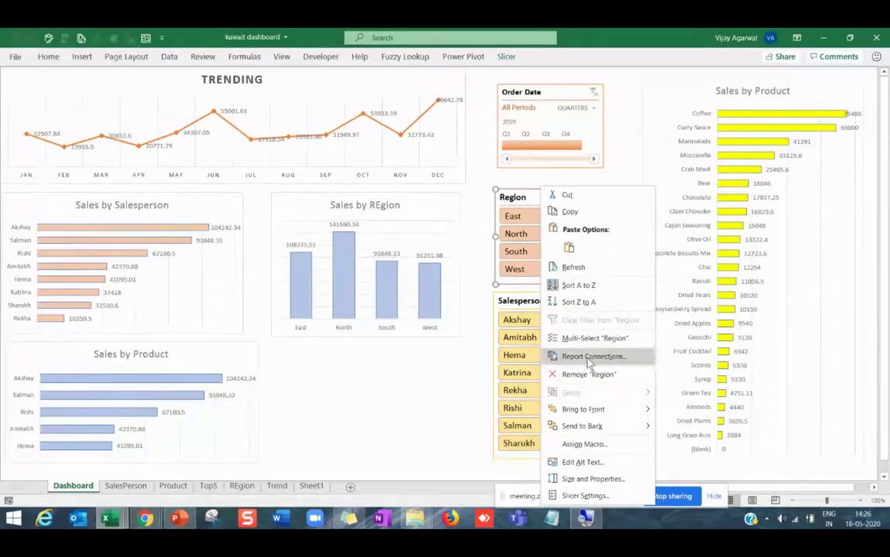
{"action": "left_click", "coordinate": [590, 357]}
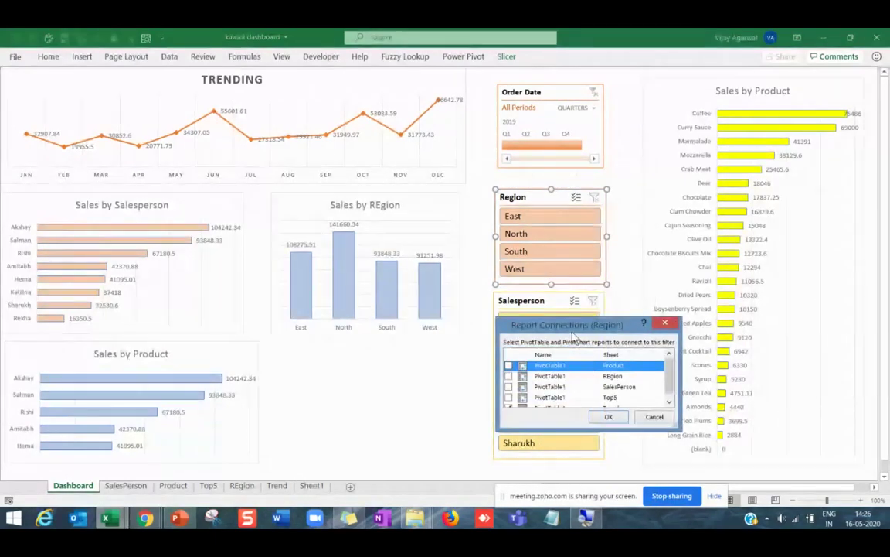
{"action": "left_click_drag", "start_coordinate": [576, 379], "coordinate": [611, 152]}
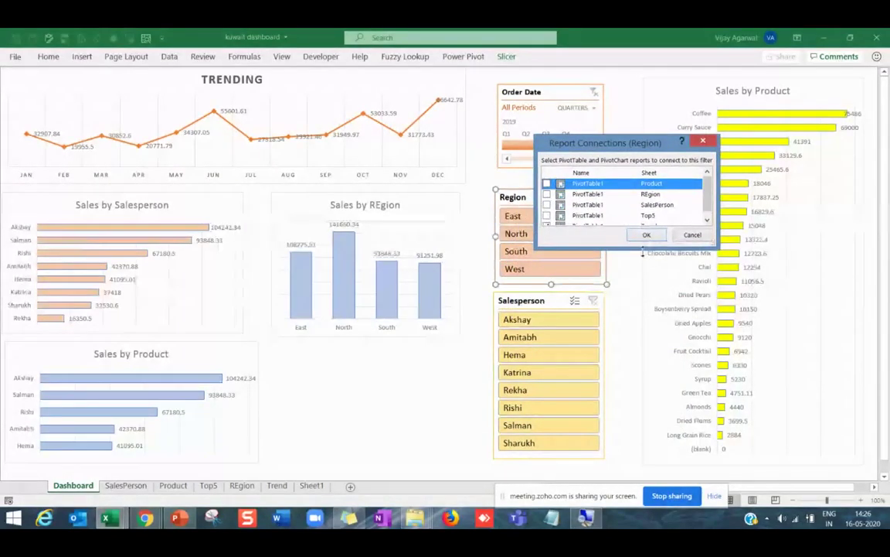
{"action": "left_click_drag", "start_coordinate": [643, 249], "coordinate": [644, 317]}
{"action": "left_click", "coordinate": [547, 226]}
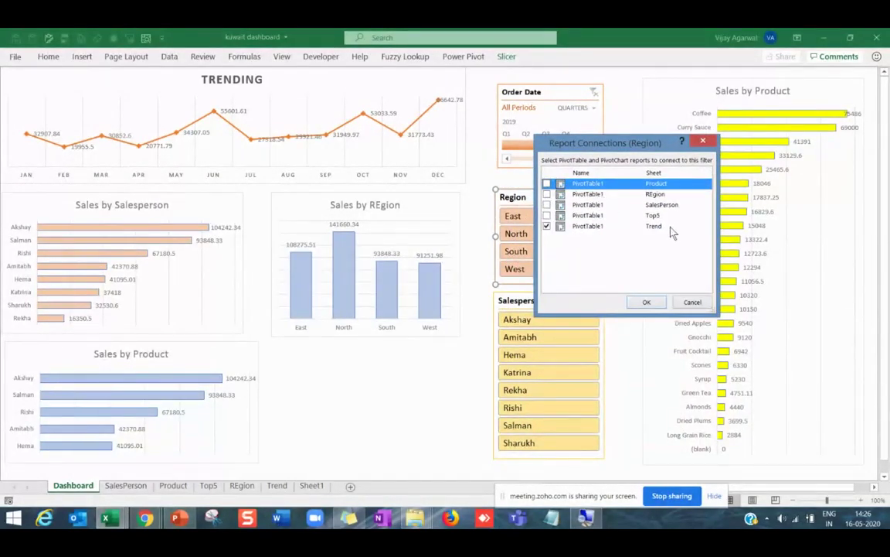
{"action": "left_click", "coordinate": [547, 215]}
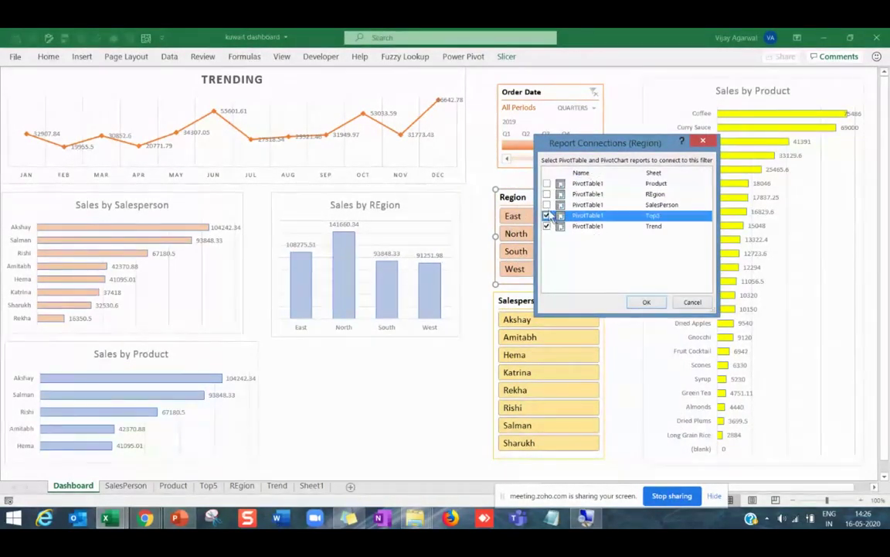
{"action": "left_click", "coordinate": [546, 204]}
{"action": "left_click", "coordinate": [547, 194]}
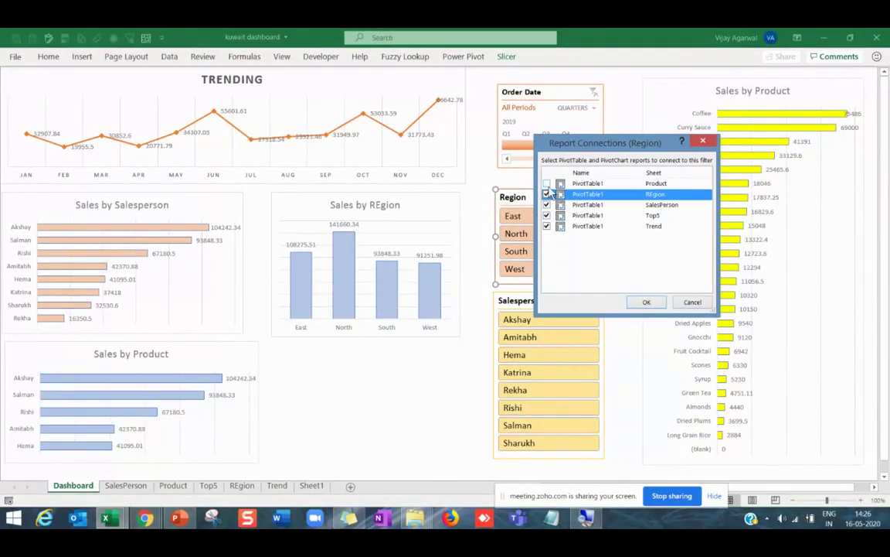
{"action": "left_click", "coordinate": [647, 302]}
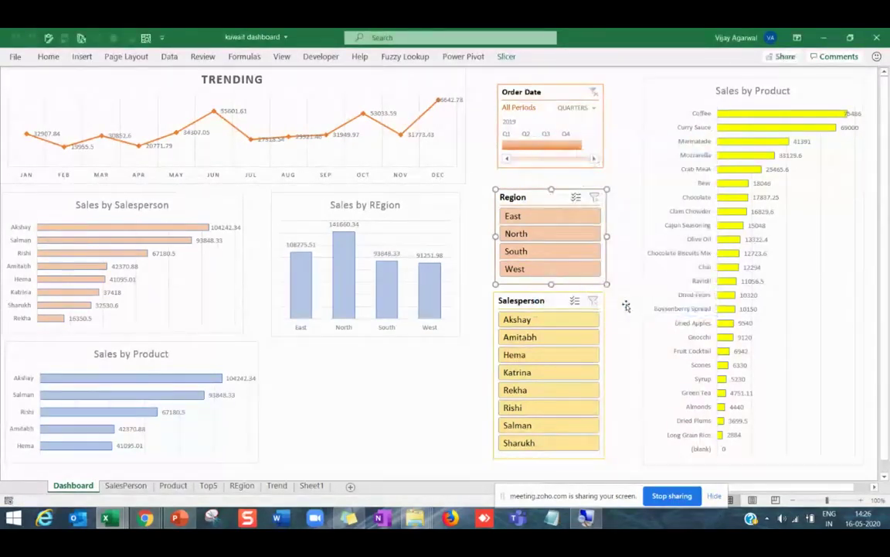
{"action": "left_click", "coordinate": [552, 309]}
Tick Top5, SalesPerson, REgion and Product in the Salesperson slicer's Report Connections, linking all five pivots.
{"action": "right_click", "coordinate": [553, 309]}
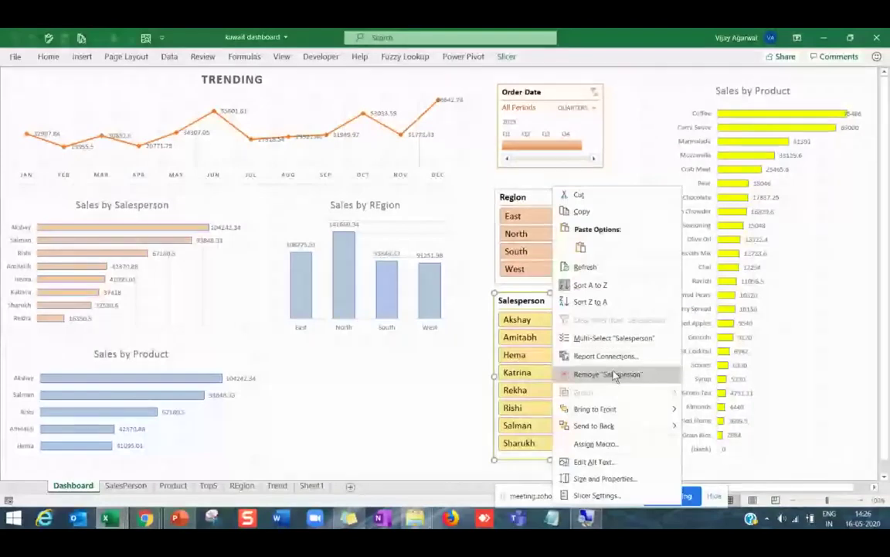
{"action": "left_click", "coordinate": [607, 355]}
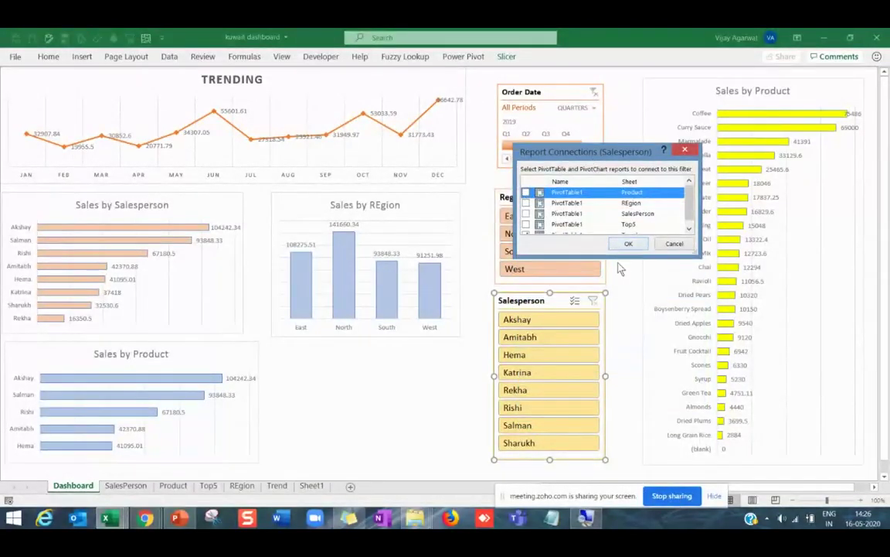
{"action": "left_click_drag", "start_coordinate": [610, 261], "coordinate": [610, 313]}
{"action": "left_click", "coordinate": [529, 223]}
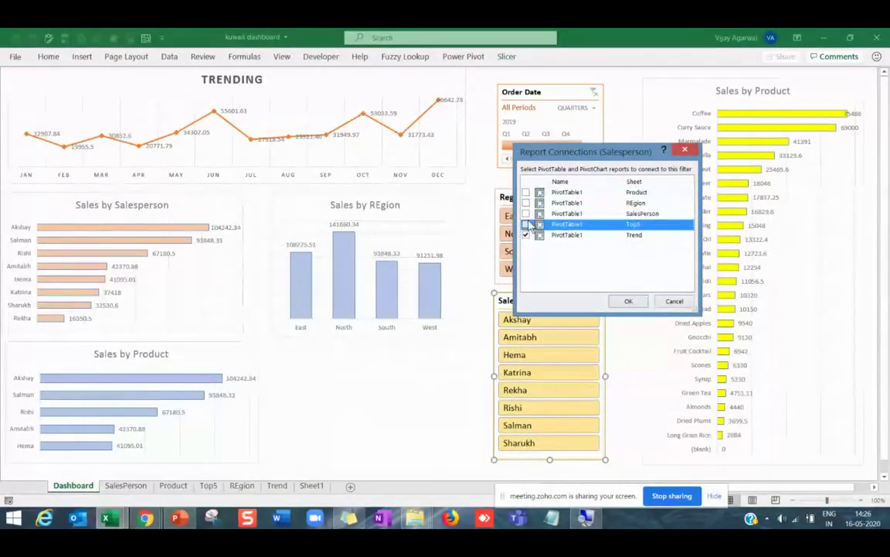
{"action": "left_click", "coordinate": [526, 213]}
{"action": "left_click", "coordinate": [526, 202]}
{"action": "left_click", "coordinate": [526, 192]}
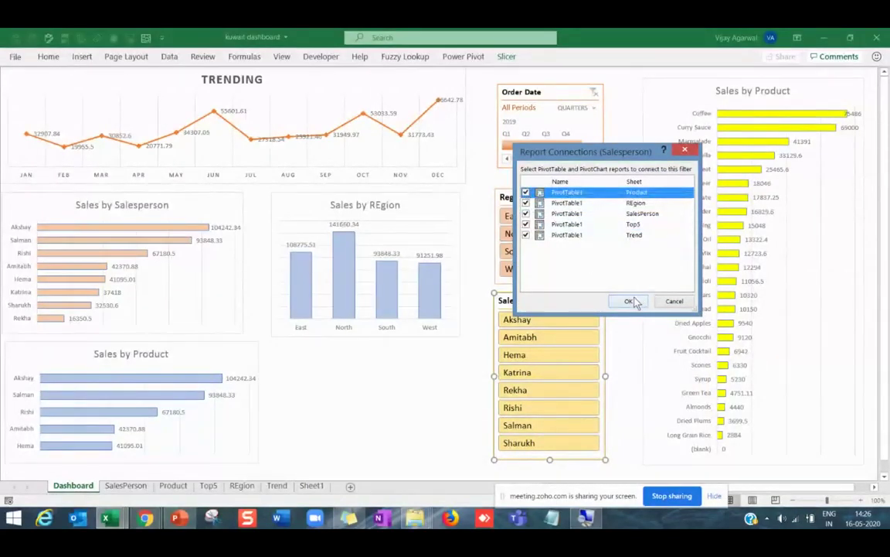
{"action": "left_click", "coordinate": [628, 301]}
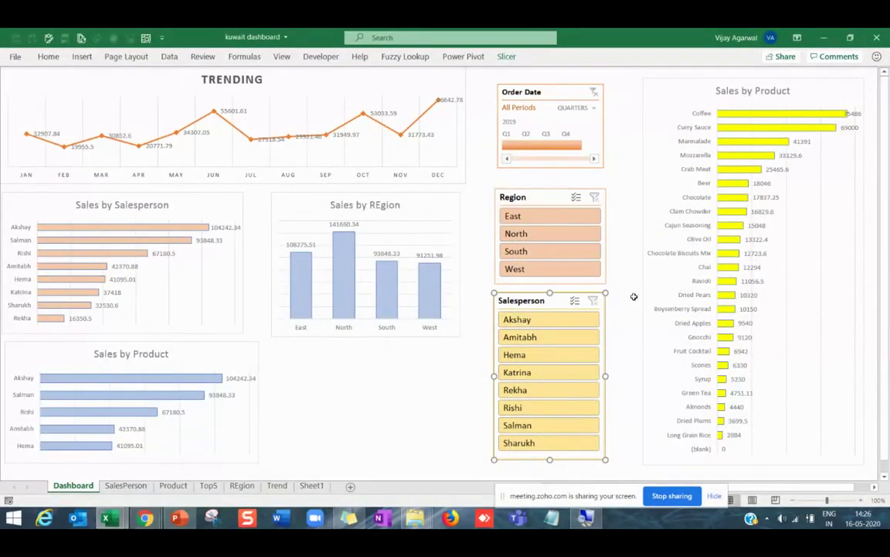
{"action": "right_click", "coordinate": [548, 94]}
Check Product, REgion, SalesPerson, Top5 and Trend in the timeline's Report Connections and confirm.
{"action": "left_click", "coordinate": [588, 218]}
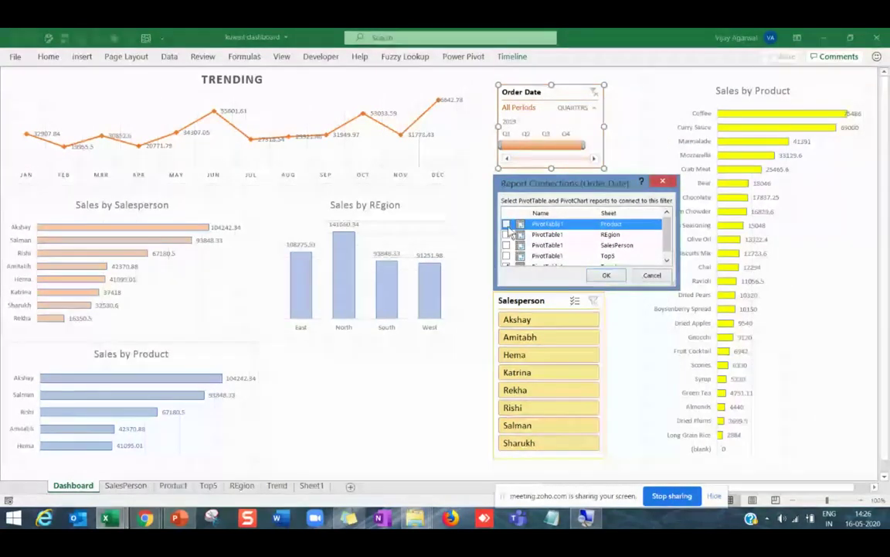
{"action": "left_click", "coordinate": [506, 223]}
{"action": "left_click", "coordinate": [506, 235]}
{"action": "left_click", "coordinate": [507, 245]}
{"action": "left_click", "coordinate": [506, 255]}
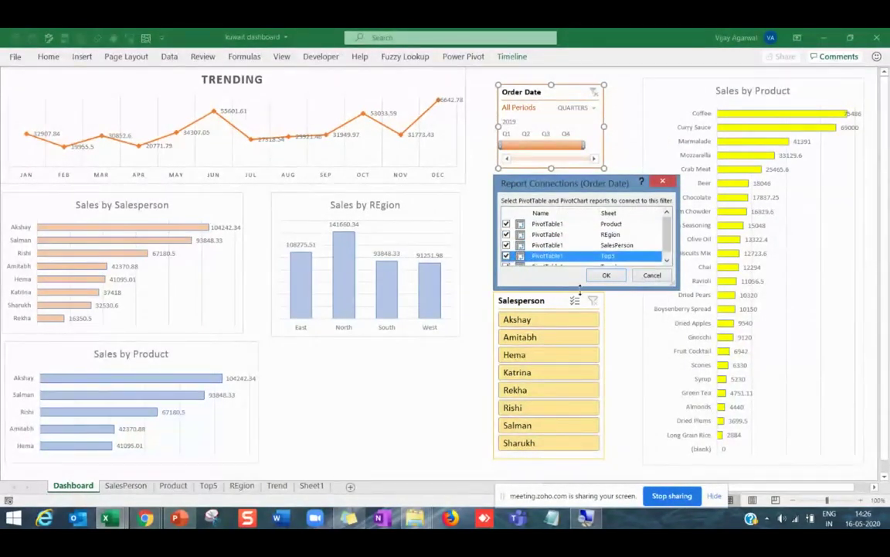
{"action": "left_click_drag", "start_coordinate": [579, 287], "coordinate": [580, 331]}
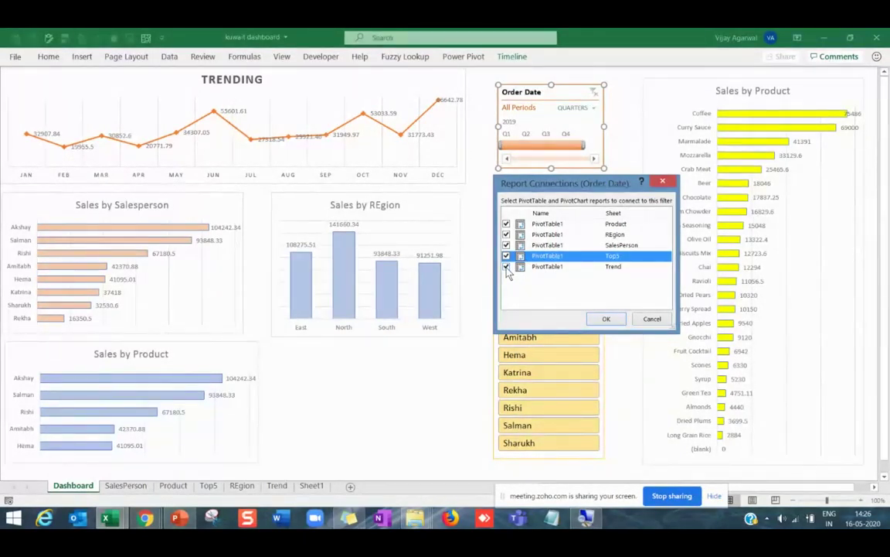
{"action": "left_click", "coordinate": [603, 316]}
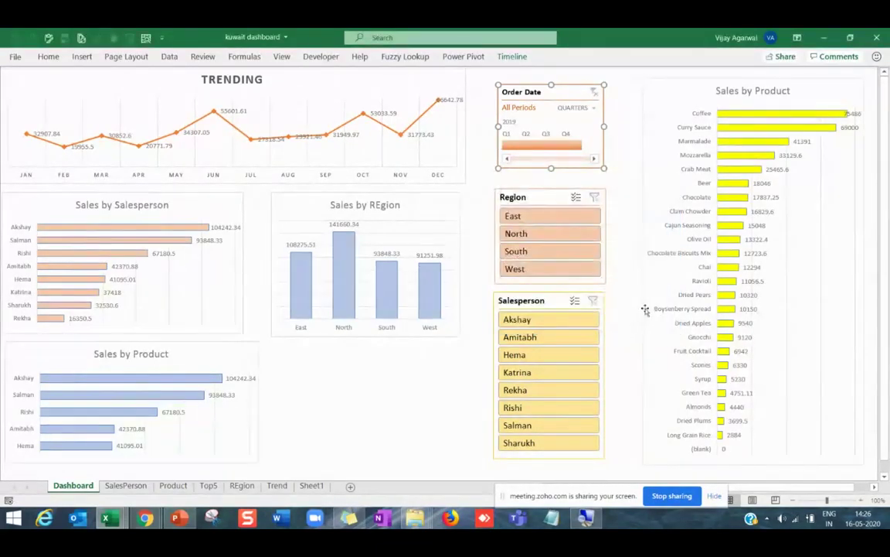
Deselect the timeline and shift the Order Date timeline a few pixels up above the Region slicer.
{"action": "left_click", "coordinate": [625, 301]}
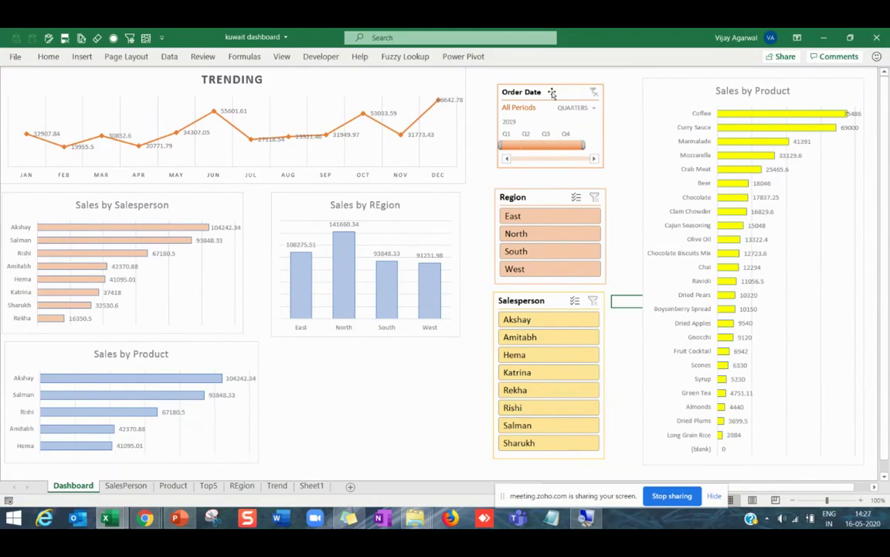
{"action": "left_click_drag", "start_coordinate": [551, 91], "coordinate": [553, 91]}
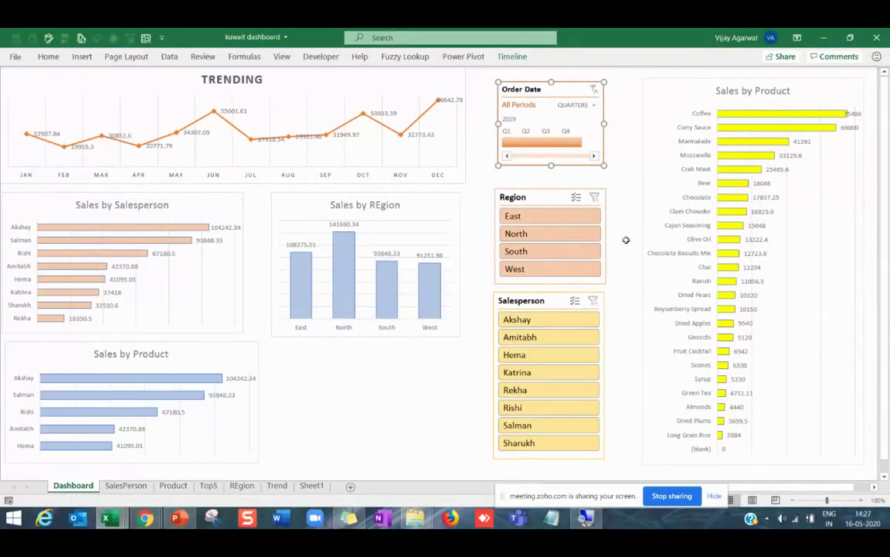
Test filtering by North region, Katrina, Q2 and Q4 2019, then clear both slicer filters.
{"action": "left_click", "coordinate": [533, 236]}
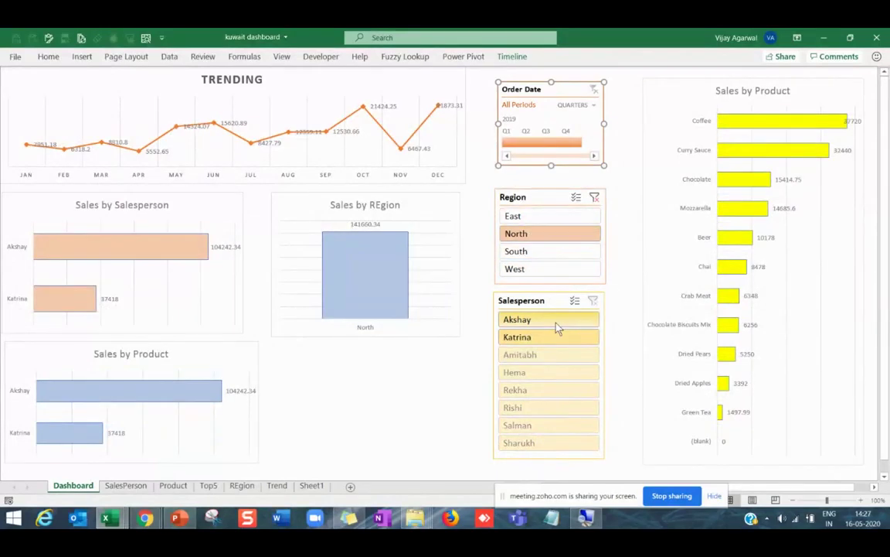
{"action": "left_click", "coordinate": [541, 337]}
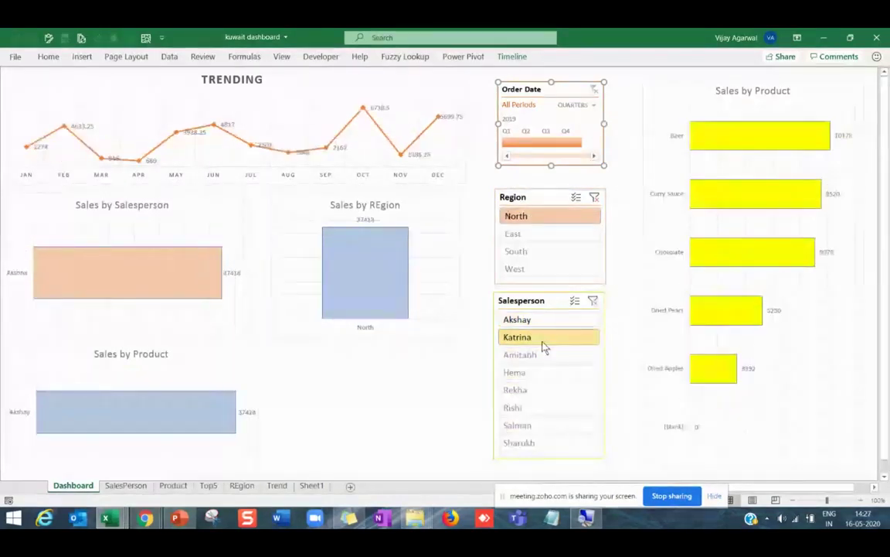
{"action": "left_click", "coordinate": [530, 143]}
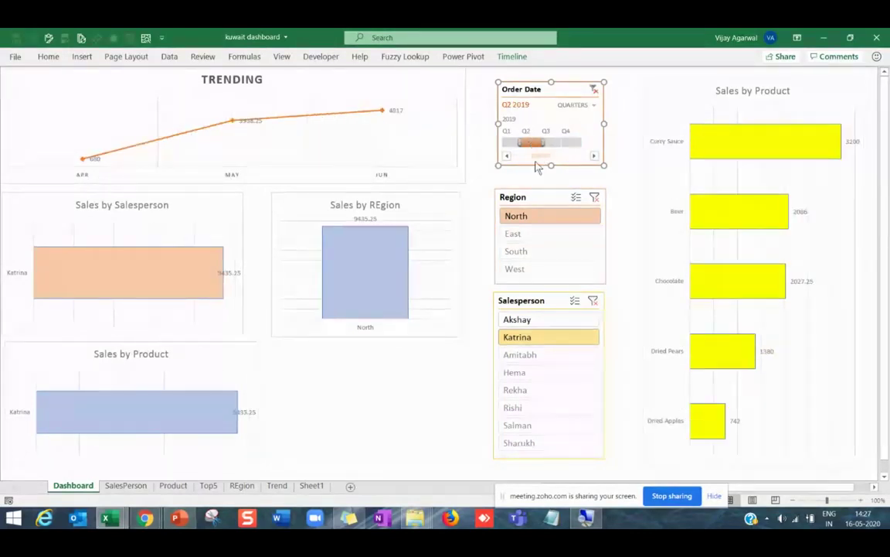
{"action": "left_click", "coordinate": [576, 145]}
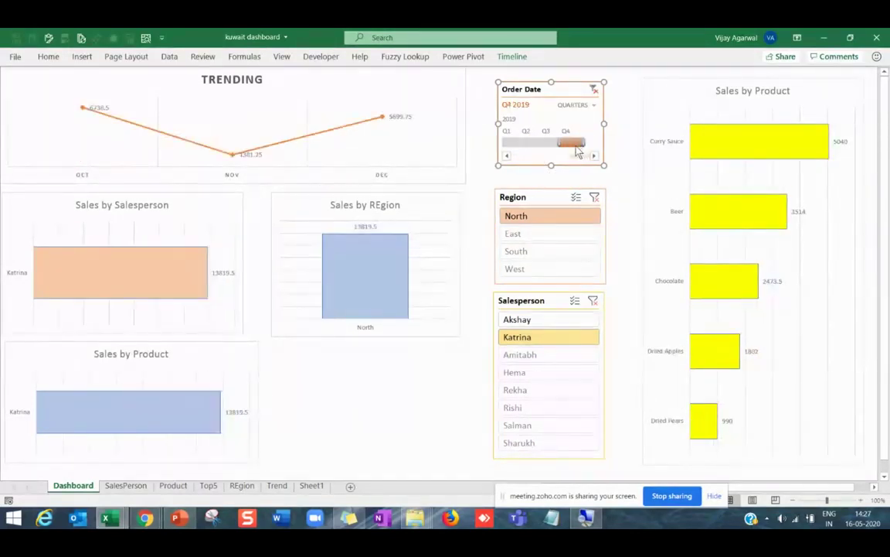
{"action": "left_click", "coordinate": [594, 196]}
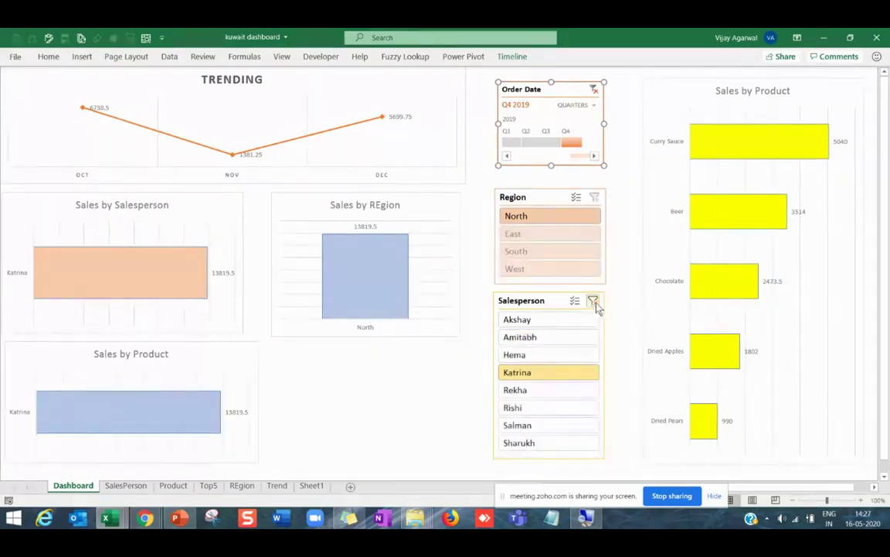
{"action": "left_click", "coordinate": [593, 300]}
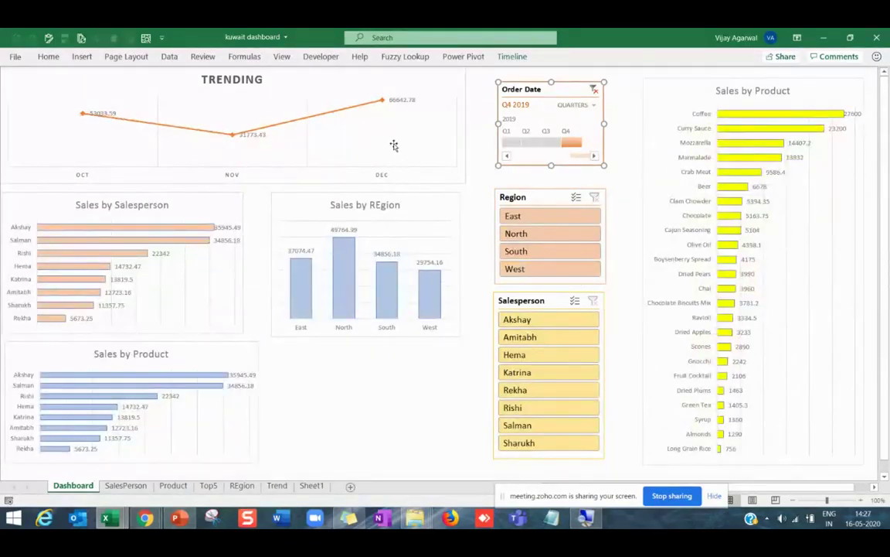
Select Q3 2019, widen the timeline to Q2–Q4 2019, and filter to North, Akshay, then West.
{"action": "left_click", "coordinate": [547, 144]}
{"action": "left_click_drag", "start_coordinate": [568, 146], "coordinate": [581, 143]}
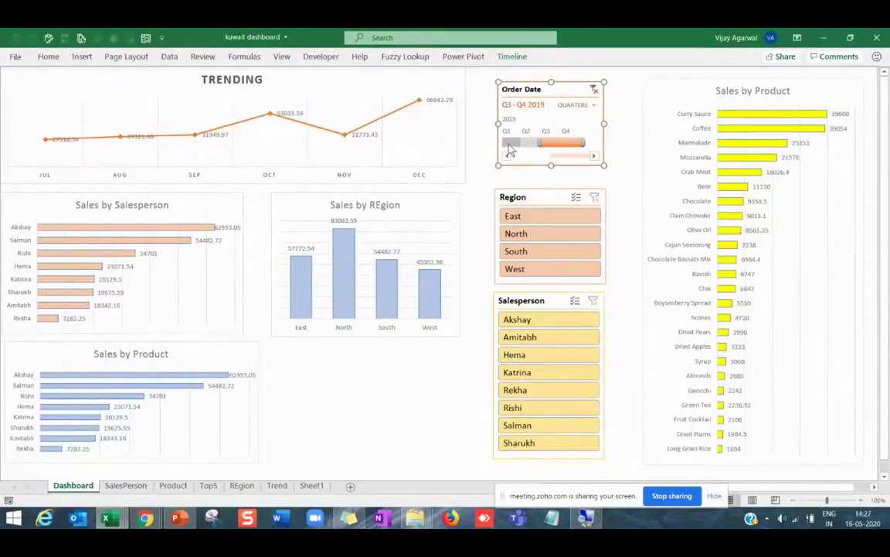
{"action": "left_click_drag", "start_coordinate": [537, 147], "coordinate": [516, 147]}
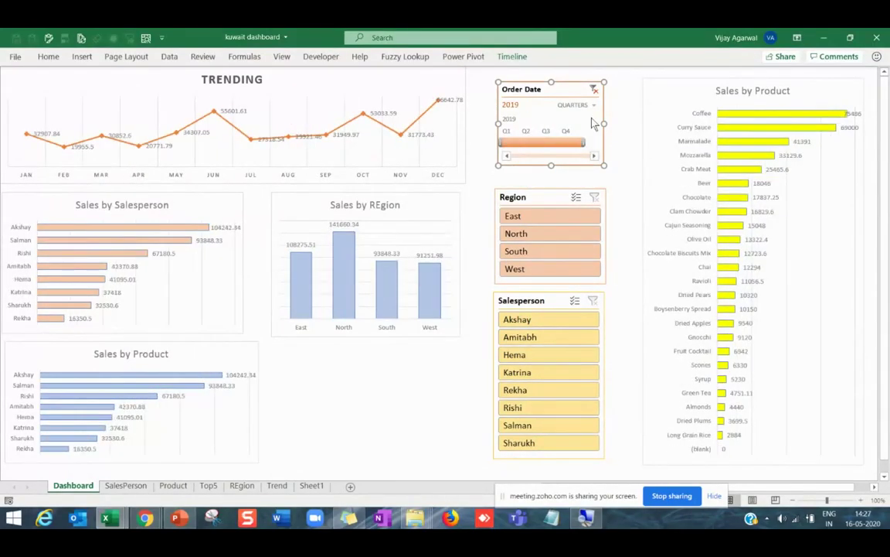
{"action": "left_click", "coordinate": [568, 234]}
{"action": "left_click", "coordinate": [548, 320]}
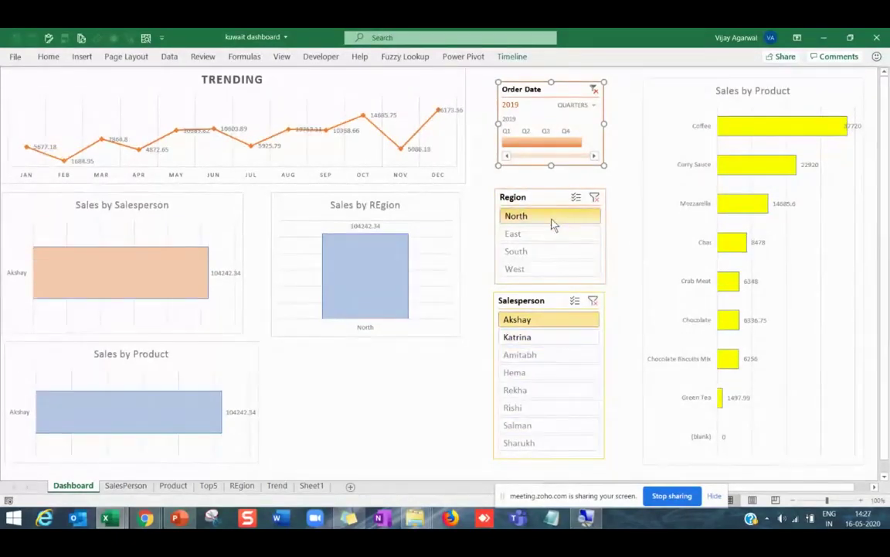
{"action": "left_click", "coordinate": [550, 271]}
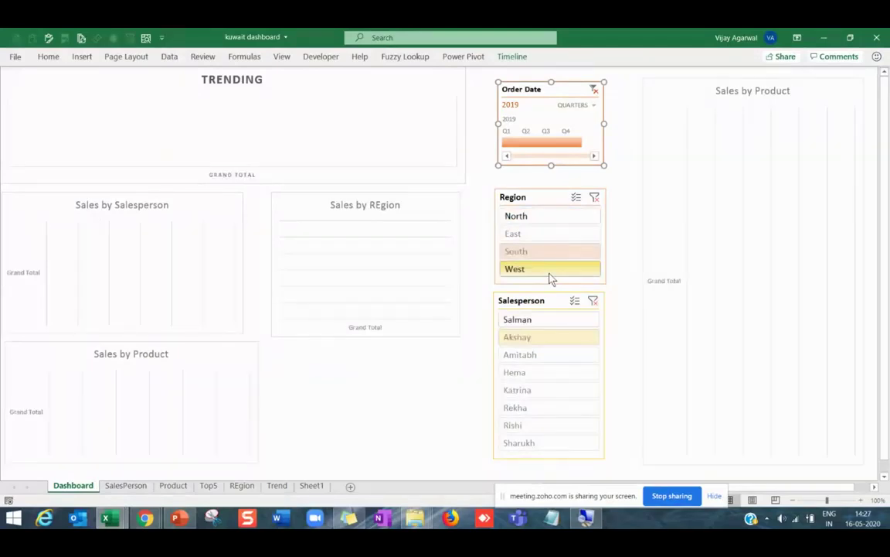
Clear both slicer filters, nudge the Salesperson slicer down, leave Q3 2019 selected, and return to PowerPoint.
{"action": "left_click", "coordinate": [595, 197]}
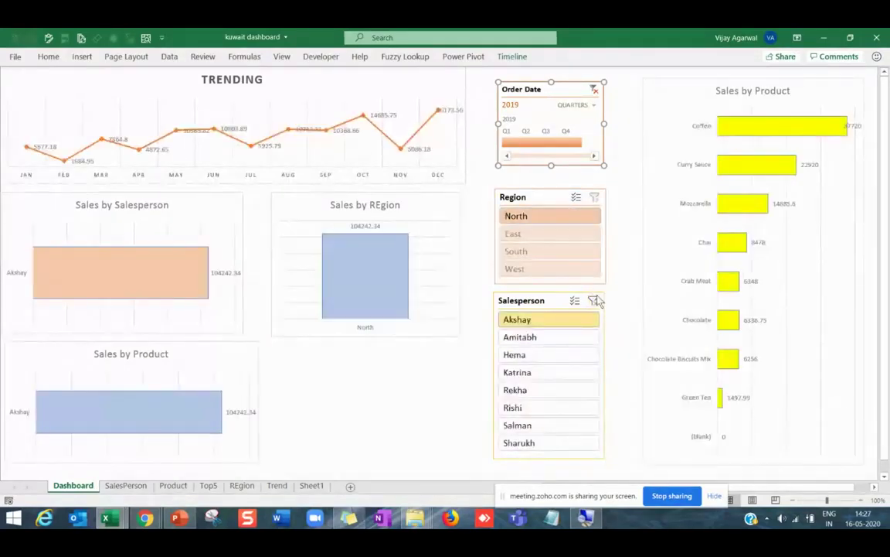
{"action": "left_click", "coordinate": [597, 301]}
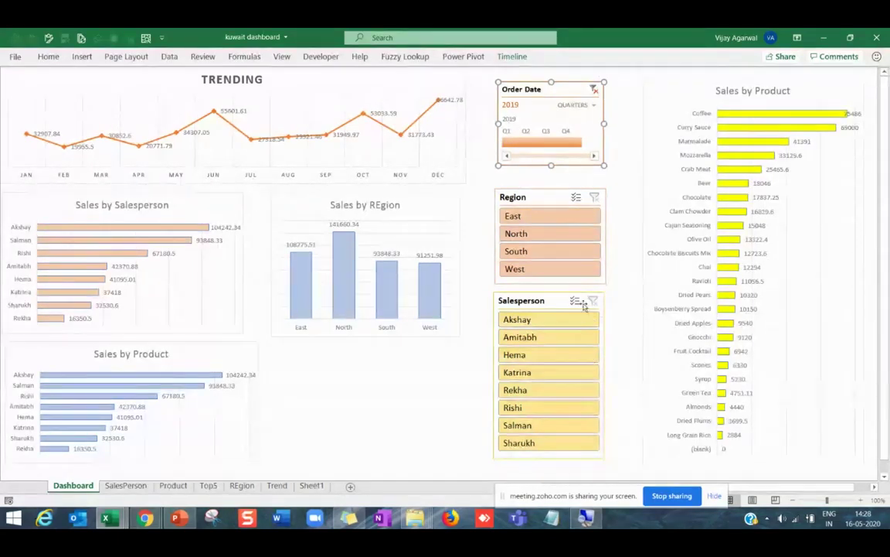
{"action": "left_click_drag", "start_coordinate": [559, 300], "coordinate": [559, 309]}
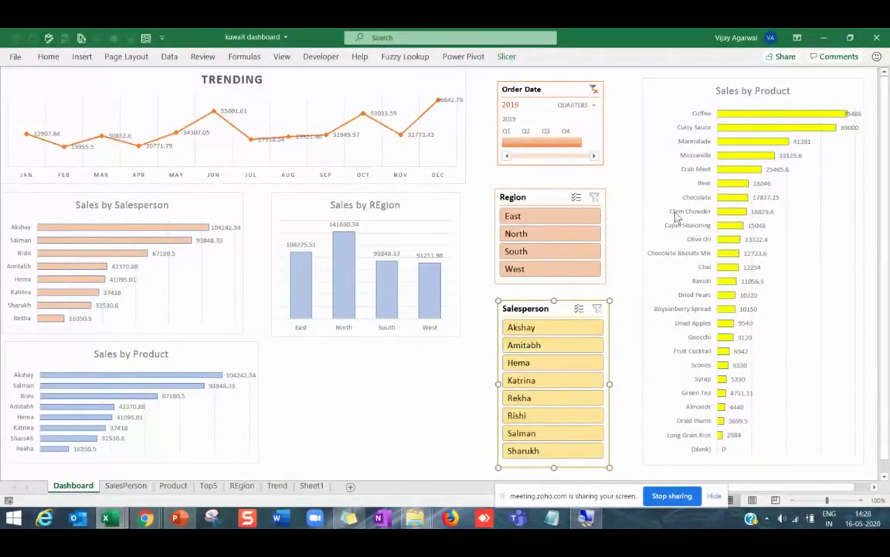
{"action": "left_click", "coordinate": [545, 142]}
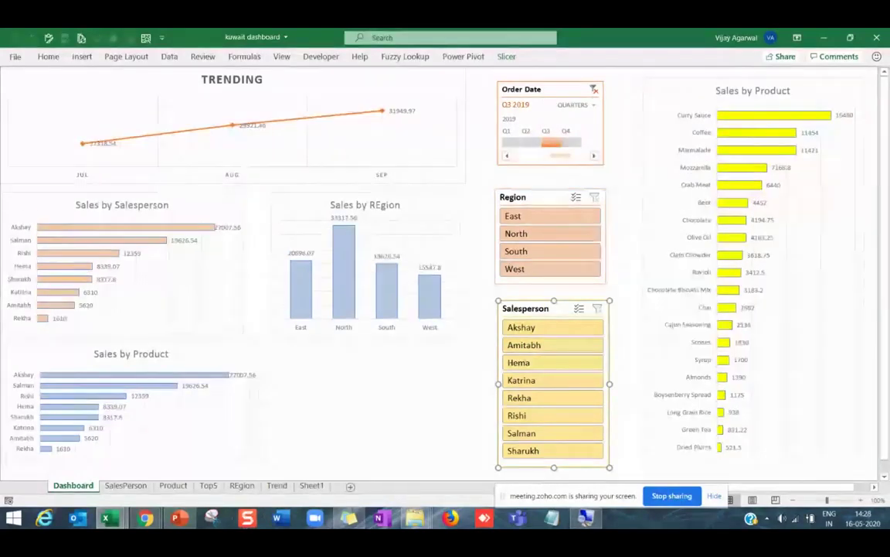
{"action": "left_click", "coordinate": [178, 518]}
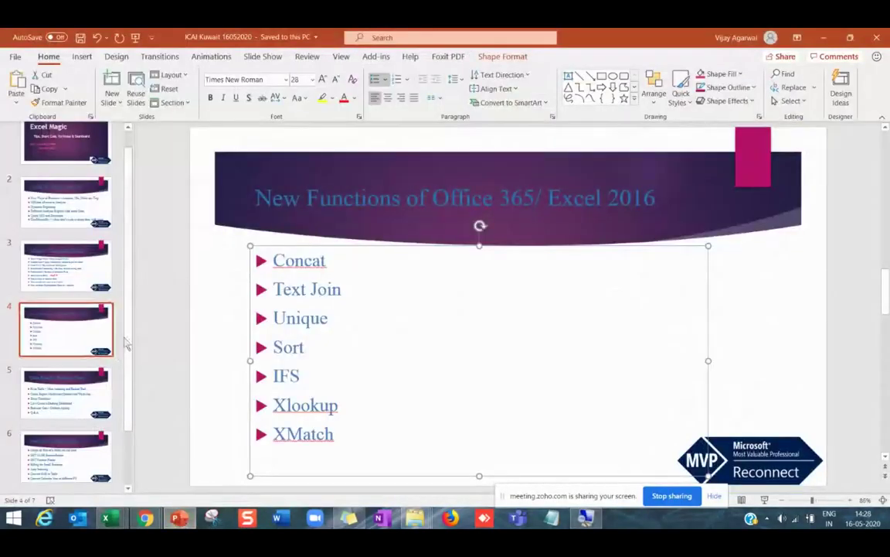
Go to slide 6, Free Excel Utilities/Videos.
{"action": "scroll", "coordinate": [856, 437], "scroll_direction": "down", "scroll_amount": 1}
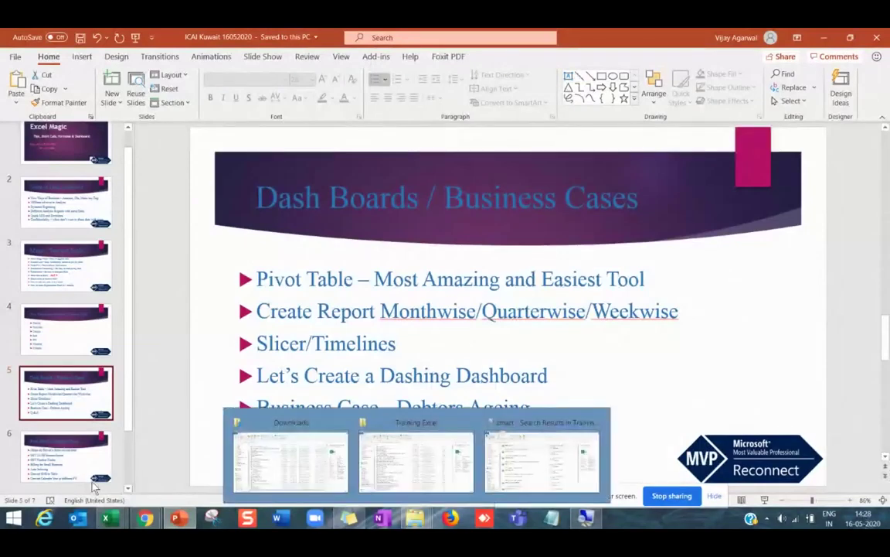
{"action": "scroll", "coordinate": [112, 356], "scroll_direction": "down", "scroll_amount": 2}
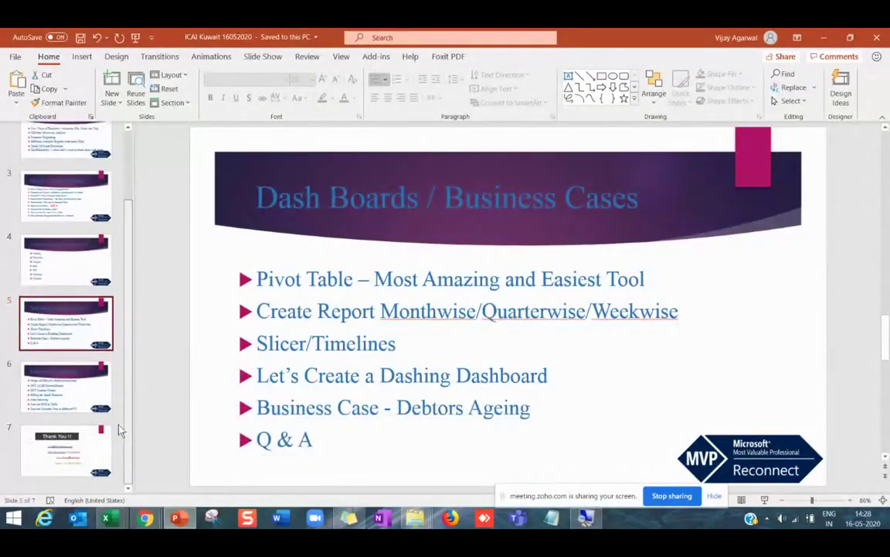
{"action": "left_click", "coordinate": [107, 382]}
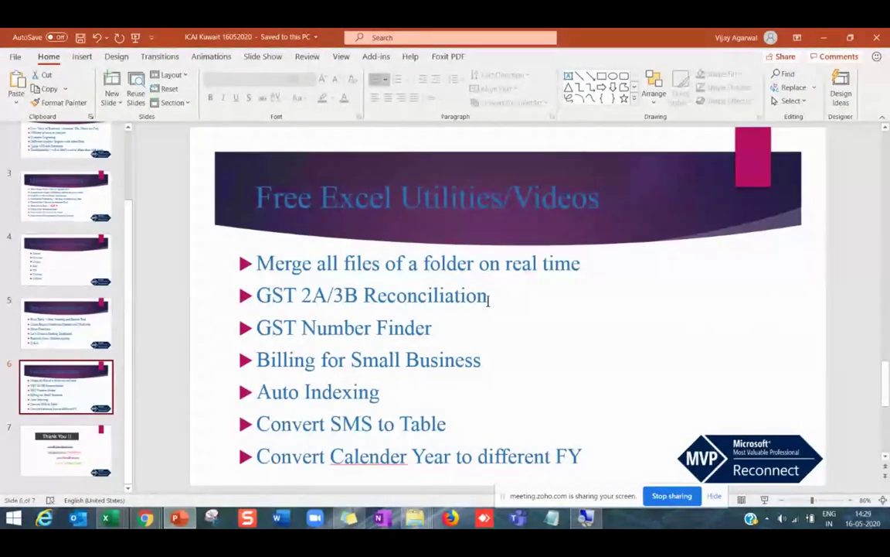
Highlight the GST 2A/3B Reconciliation, GST Number Finder and Convert SMS to Table lines in turn.
{"action": "left_click_drag", "start_coordinate": [258, 295], "coordinate": [493, 296]}
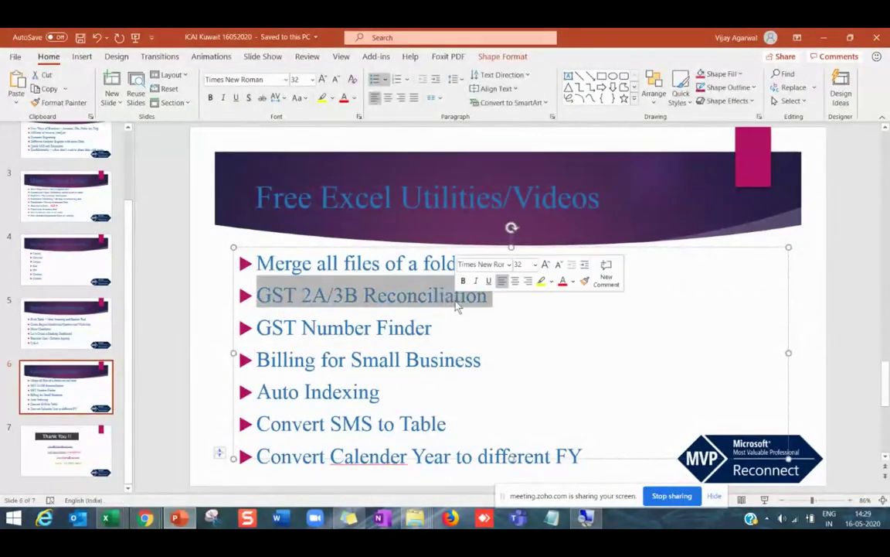
{"action": "left_click", "coordinate": [419, 364]}
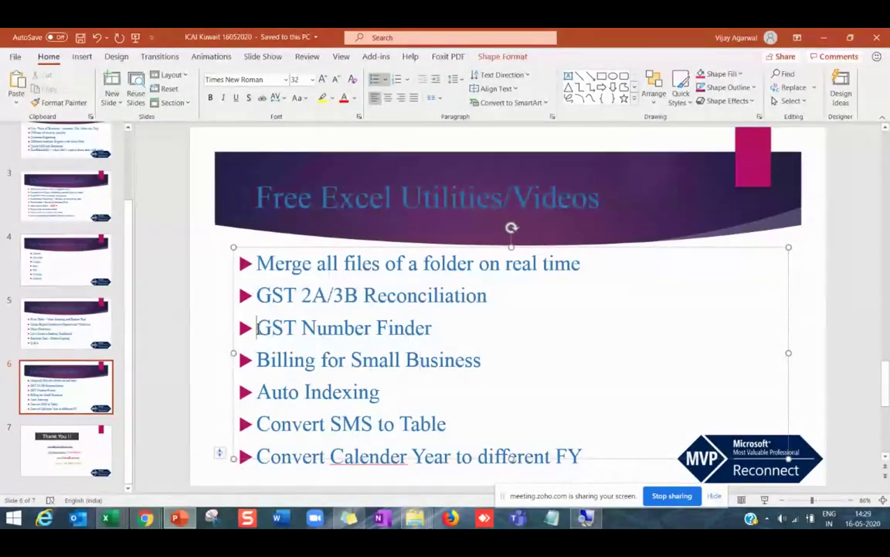
{"action": "left_click_drag", "start_coordinate": [257, 328], "coordinate": [437, 329]}
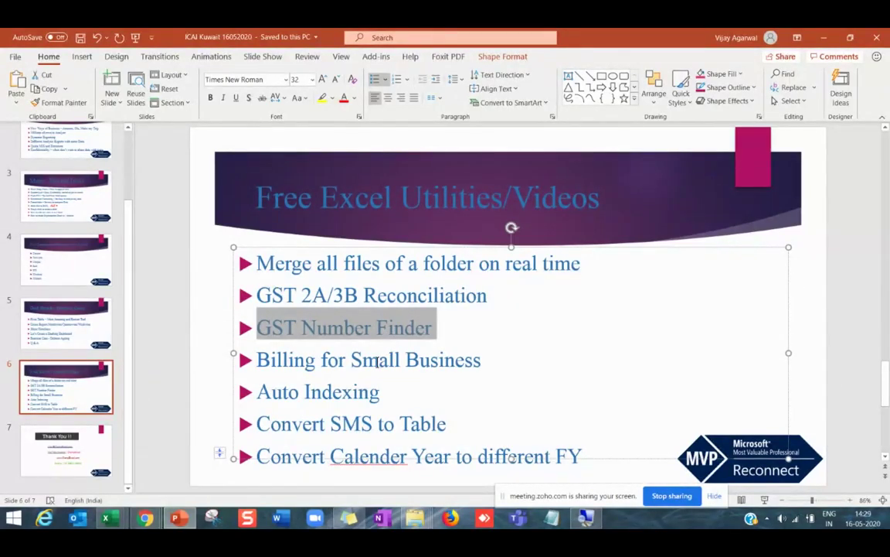
{"action": "left_click", "coordinate": [439, 359]}
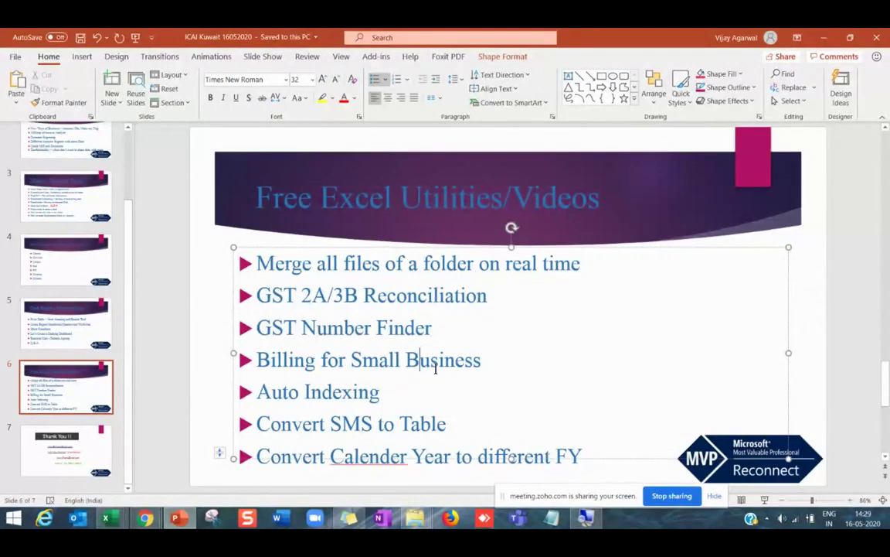
{"action": "left_click_drag", "start_coordinate": [447, 423], "coordinate": [292, 422]}
{"action": "left_click", "coordinate": [326, 424]}
Bring the Convert SMS message in to a Table workbook to the front in Excel.
{"action": "right_click", "coordinate": [109, 515]}
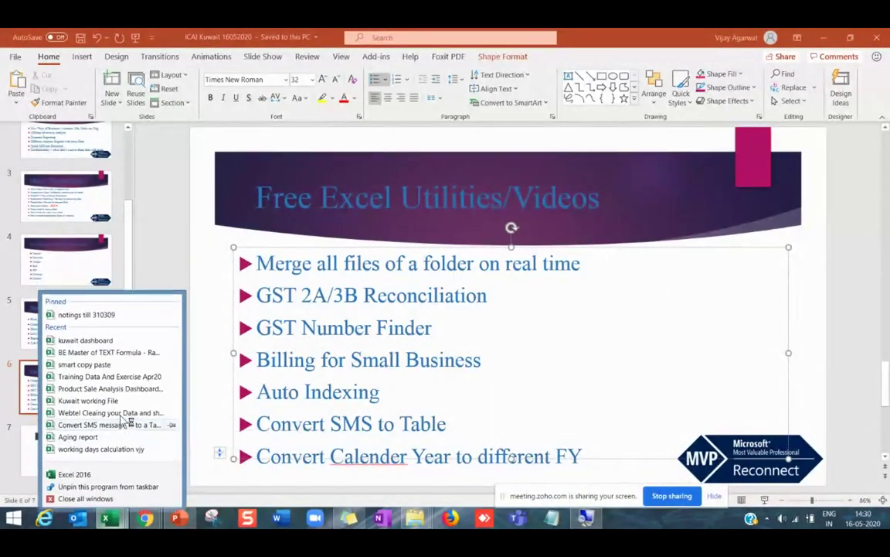
{"action": "key", "text": "Escape"}
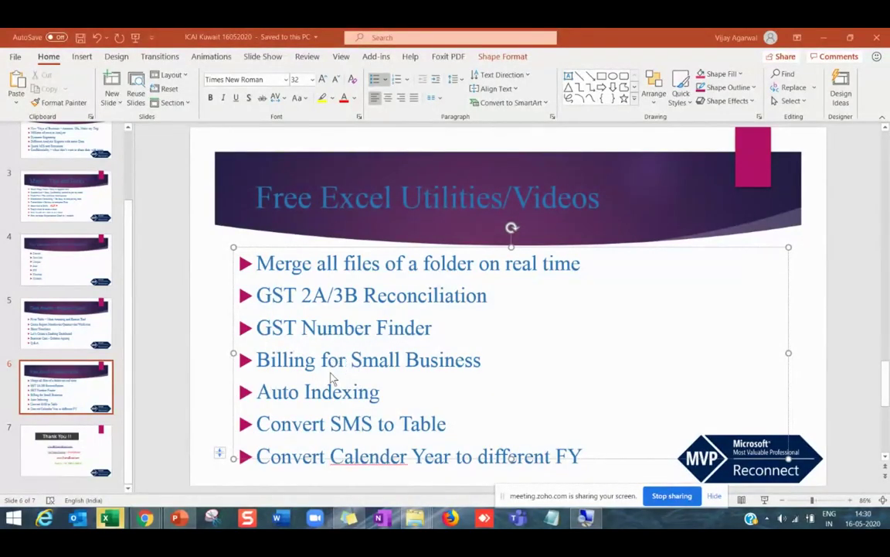
{"action": "mouse_move", "coordinate": [110, 520]}
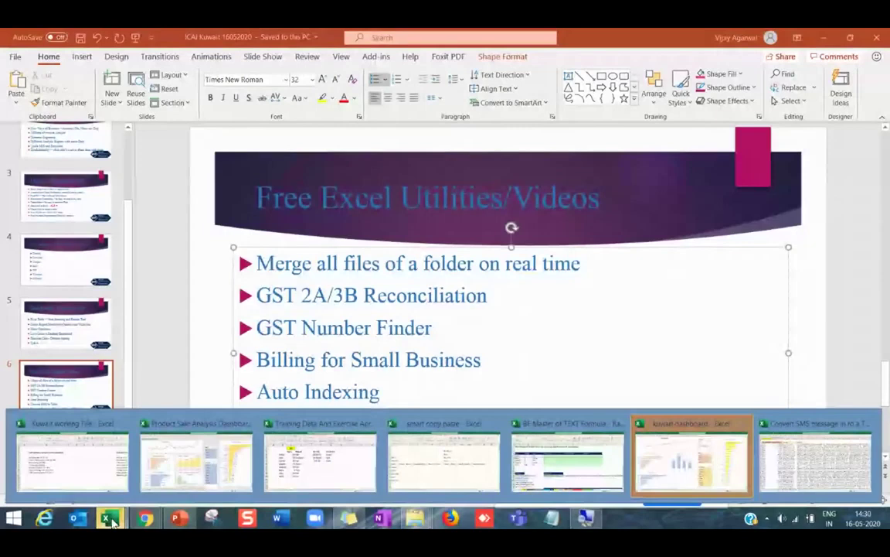
{"action": "left_click", "coordinate": [815, 456]}
Switch to the SMS workbook and review the Final Solution sheet's A1 source and account list.
{"action": "left_click", "coordinate": [69, 484]}
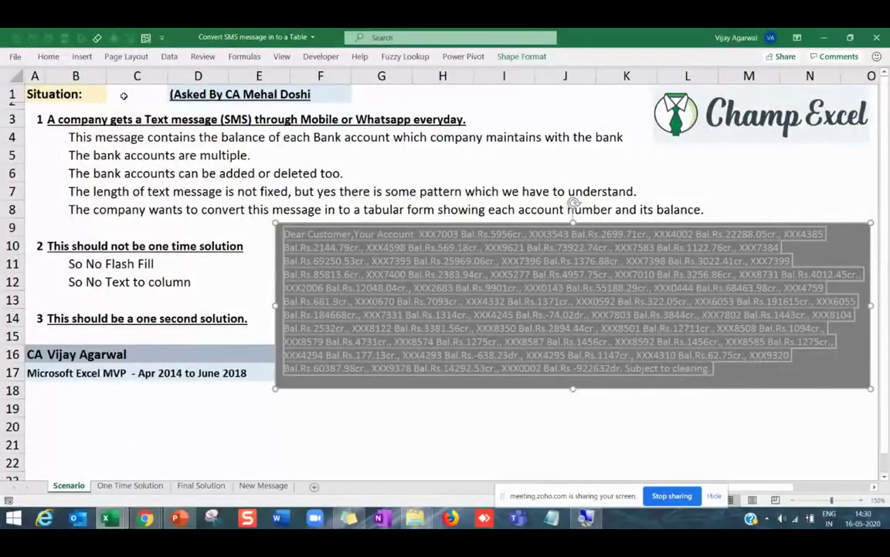
{"action": "left_click", "coordinate": [190, 94]}
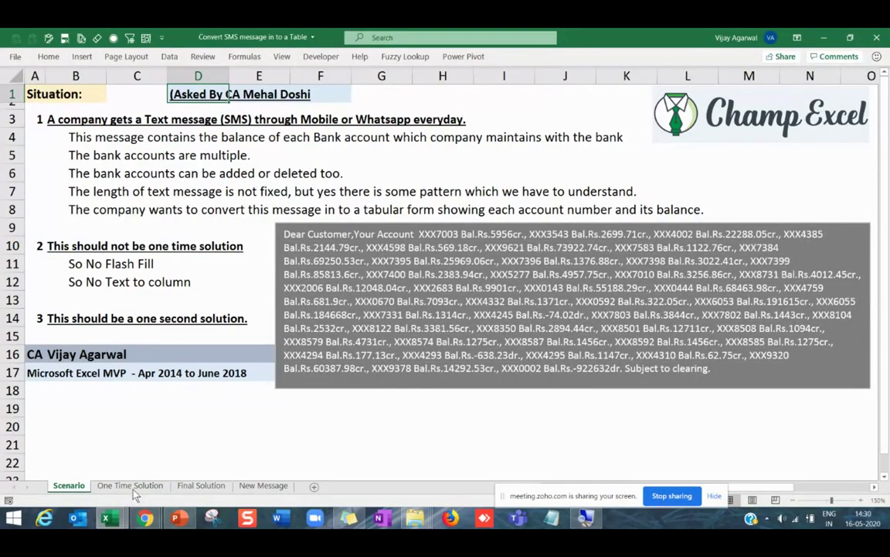
{"action": "left_click", "coordinate": [201, 485]}
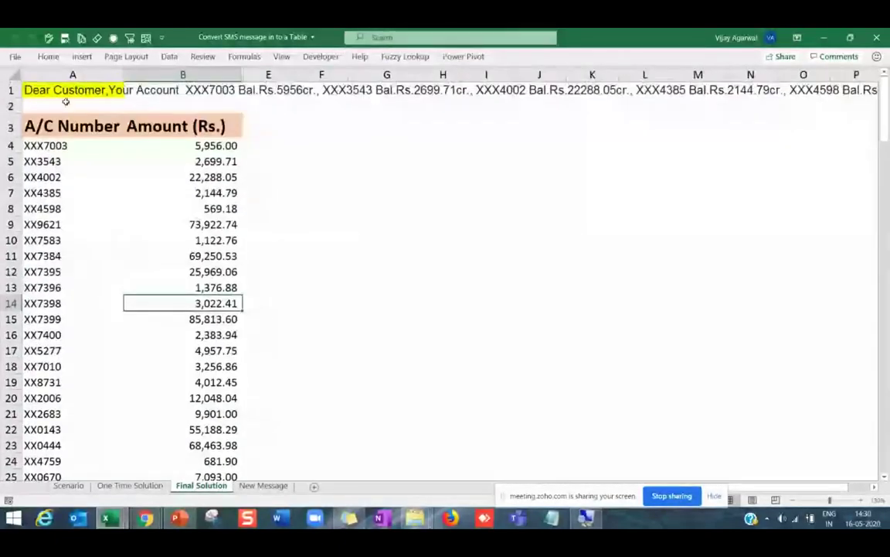
{"action": "left_click", "coordinate": [60, 88]}
{"action": "left_click", "coordinate": [48, 145]}
{"action": "scroll", "coordinate": [69, 258], "scroll_direction": "down", "scroll_amount": 5}
{"action": "scroll", "coordinate": [72, 258], "scroll_direction": "down", "scroll_amount": 10}
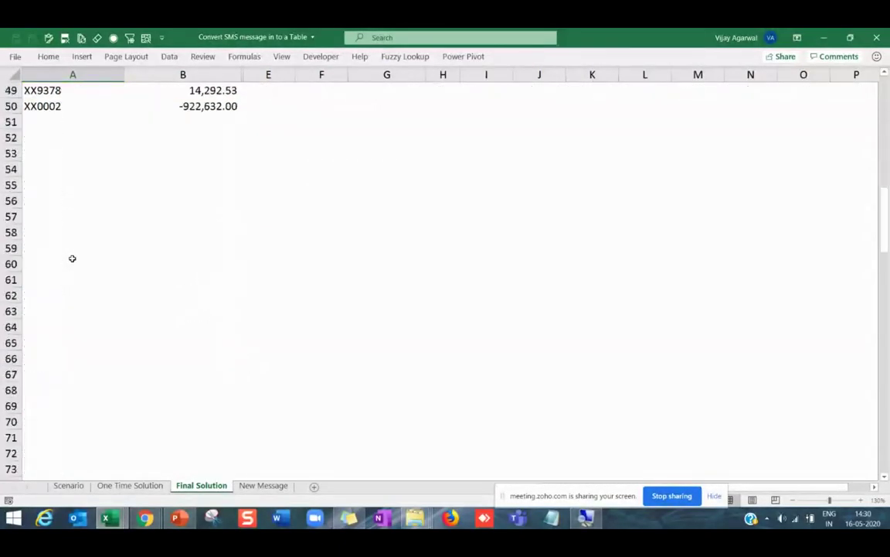
{"action": "scroll", "coordinate": [72, 258], "scroll_direction": "up", "scroll_amount": 16}
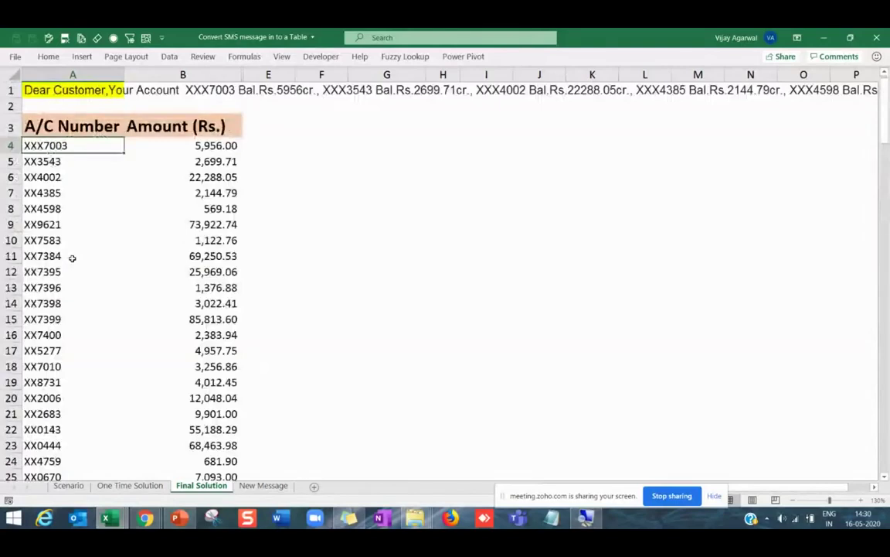
Copy the new SMS text from D3 on New Message into A1 of Final Solution.
{"action": "left_click", "coordinate": [263, 485]}
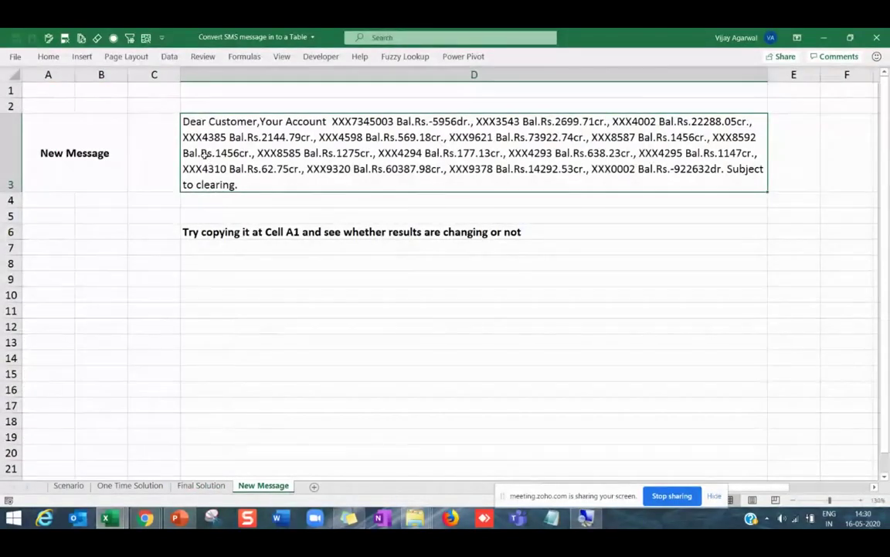
{"action": "key", "text": "ctrl+c"}
{"action": "key", "text": "ctrl+Page_Up"}
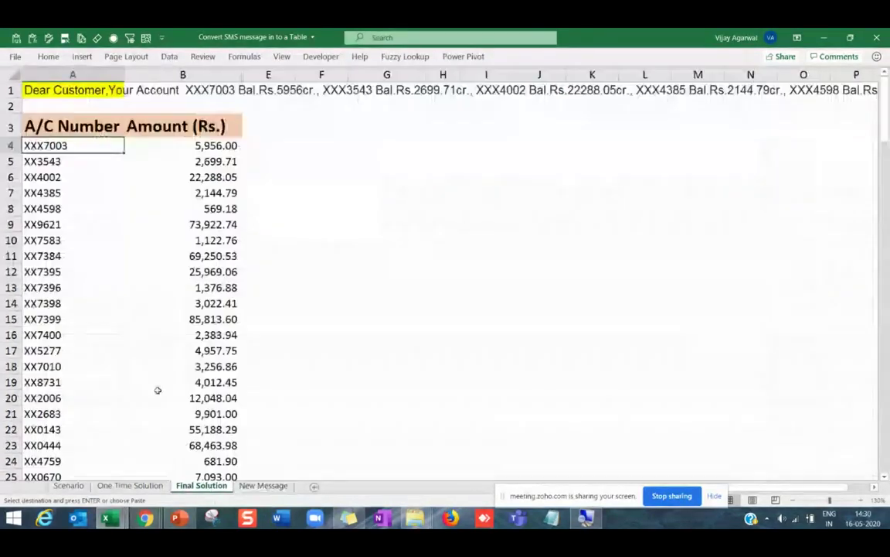
{"action": "left_click", "coordinate": [62, 91]}
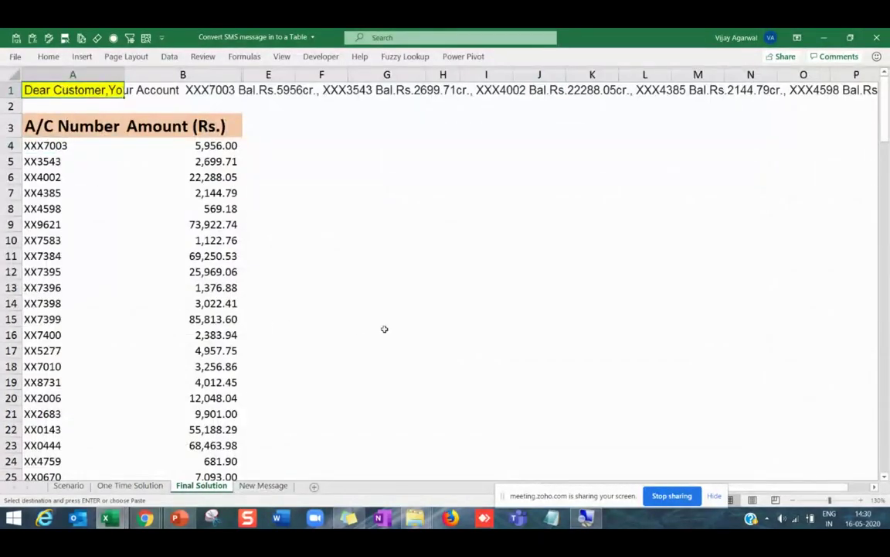
{"action": "key", "text": "ctrl+v"}
Highlight the refreshed account table A4:B19 and balances in B15 and B13, then return to PowerPoint.
{"action": "left_click", "coordinate": [81, 172]}
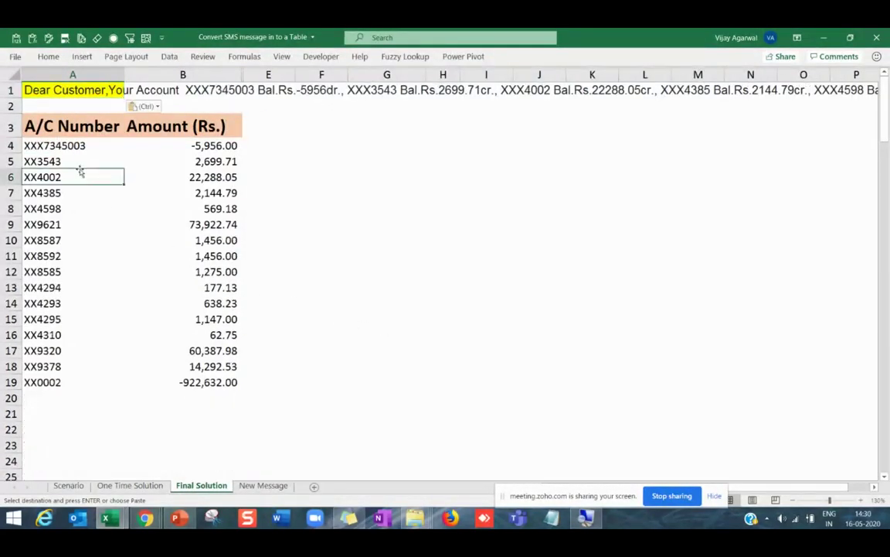
{"action": "left_click_drag", "start_coordinate": [66, 145], "coordinate": [224, 382]}
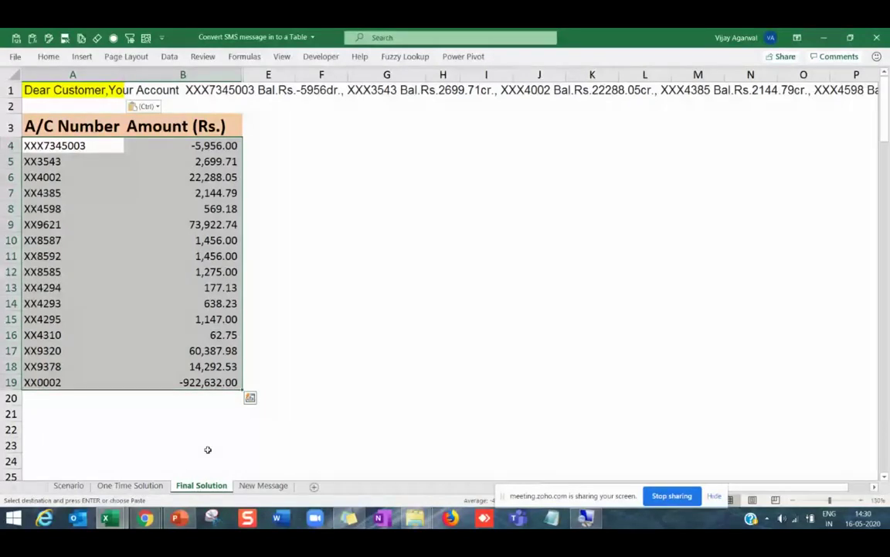
{"action": "left_click", "coordinate": [209, 366]}
{"action": "left_click", "coordinate": [209, 319]}
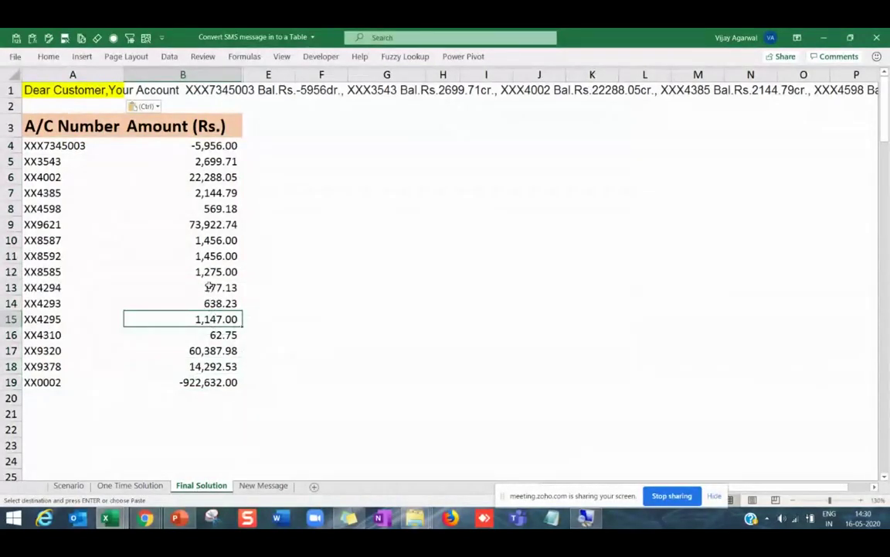
{"action": "left_click", "coordinate": [209, 287]}
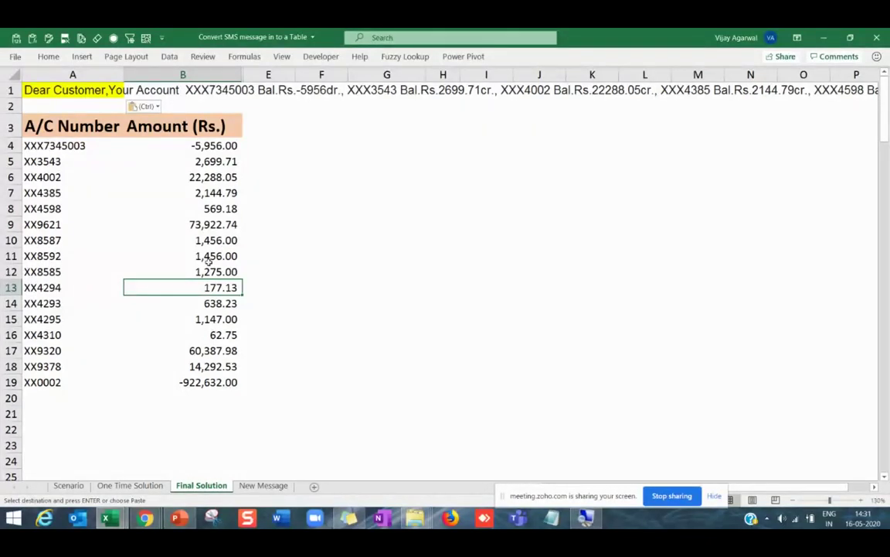
{"action": "left_click", "coordinate": [179, 518]}
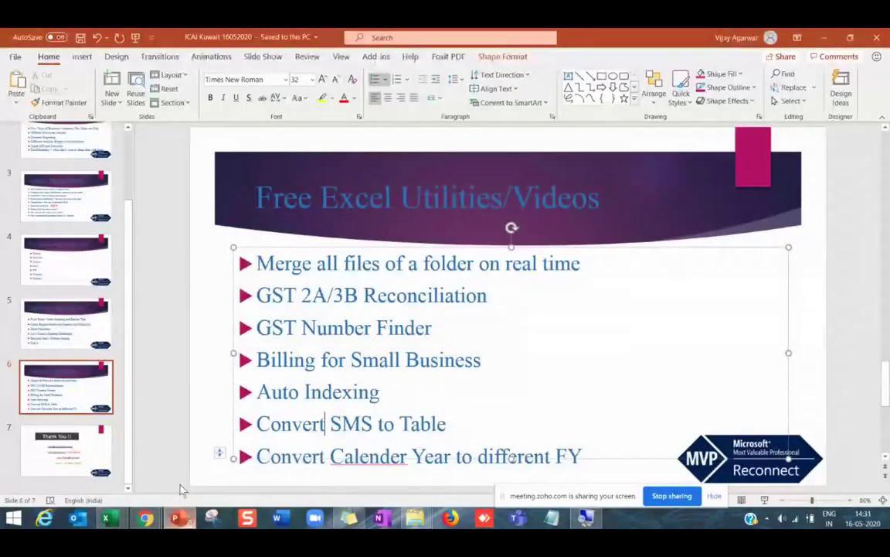
Go to the Thank You slide 7, then switch to the Excel Magic Zoho meeting in Chrome.
{"action": "left_click", "coordinate": [131, 325]}
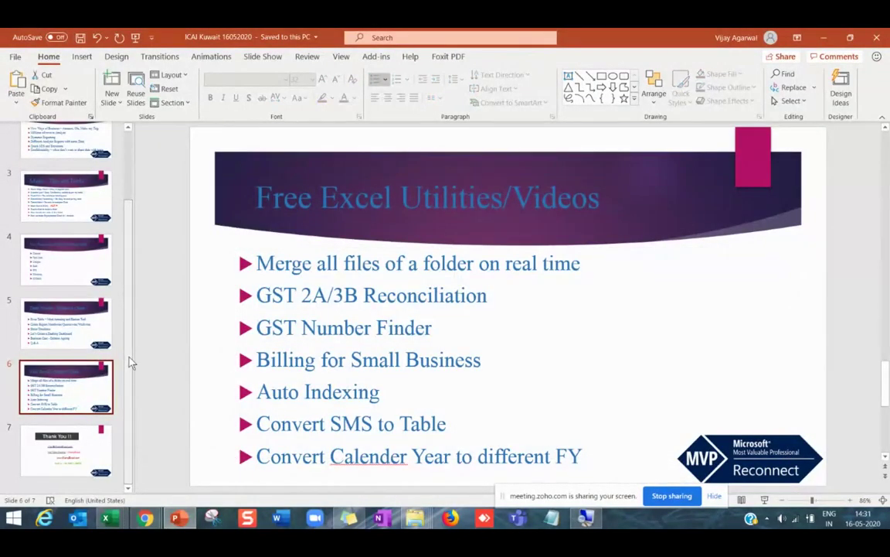
{"action": "left_click", "coordinate": [90, 450]}
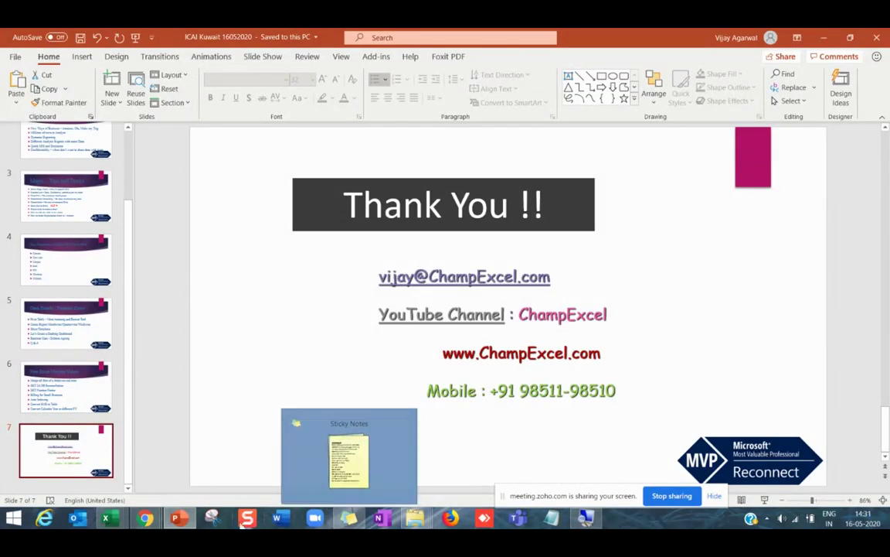
{"action": "mouse_move", "coordinate": [184, 524]}
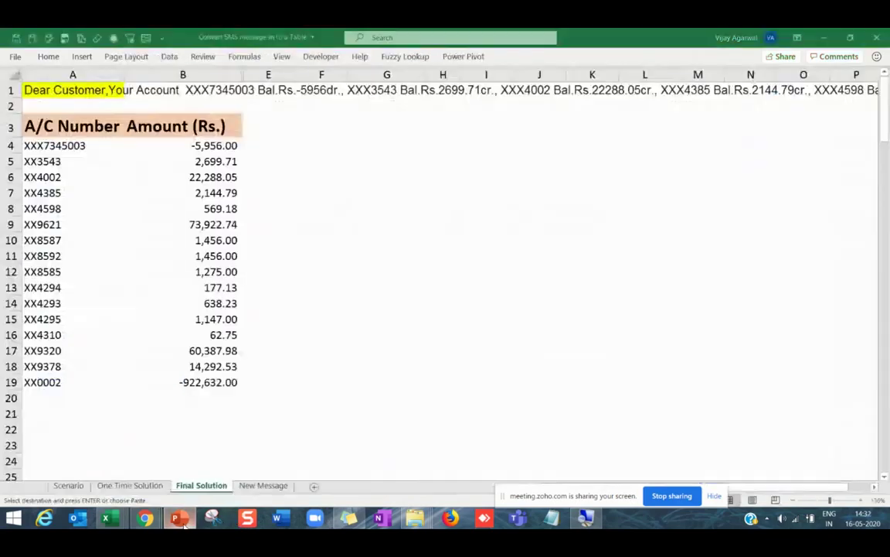
{"action": "left_click", "coordinate": [184, 524]}
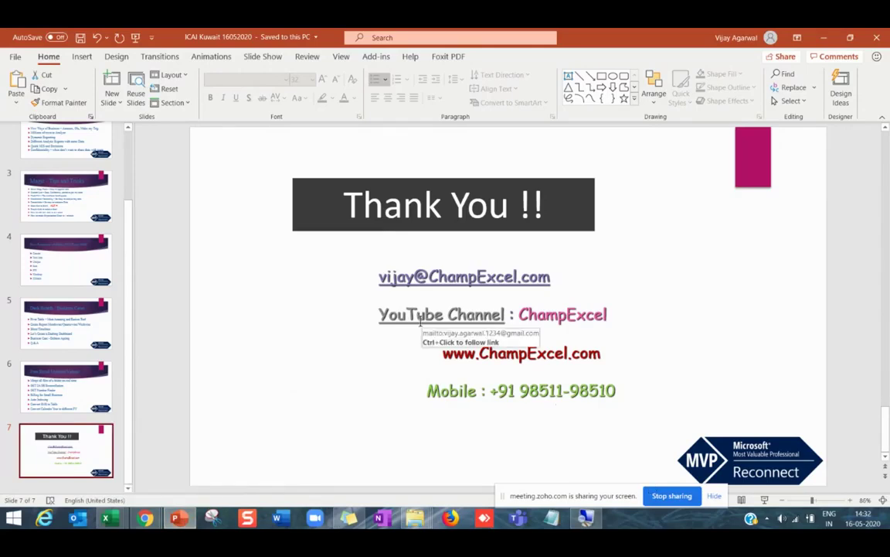
{"action": "mouse_move", "coordinate": [156, 522]}
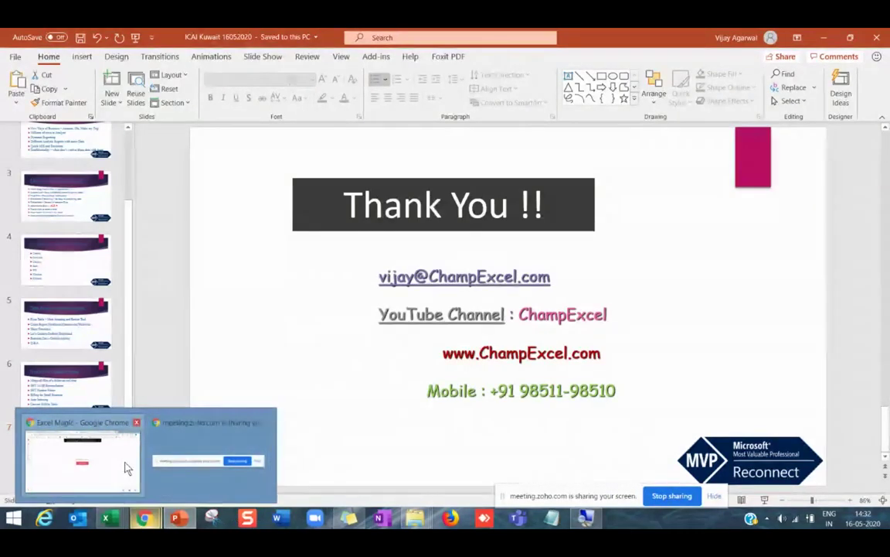
{"action": "left_click", "coordinate": [128, 469]}
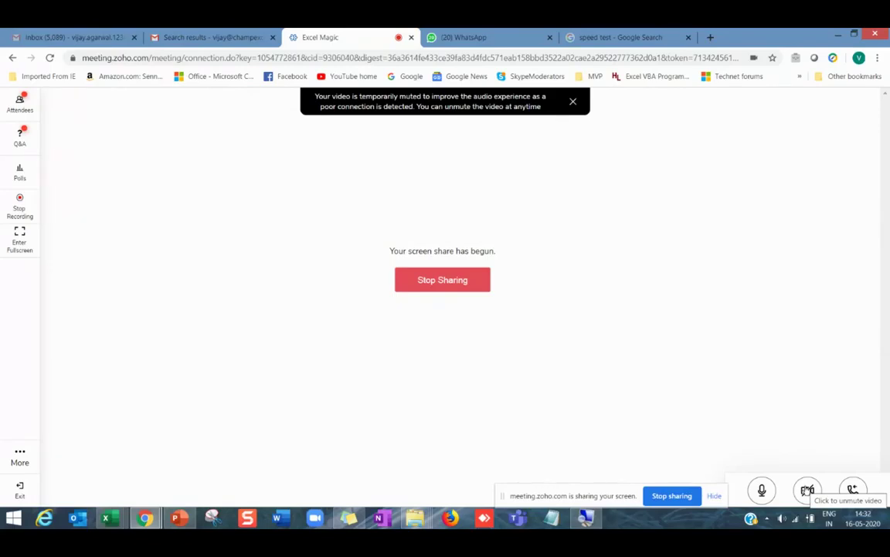
Try to turn the camera back on, then stop the screen share.
{"action": "left_click", "coordinate": [807, 490]}
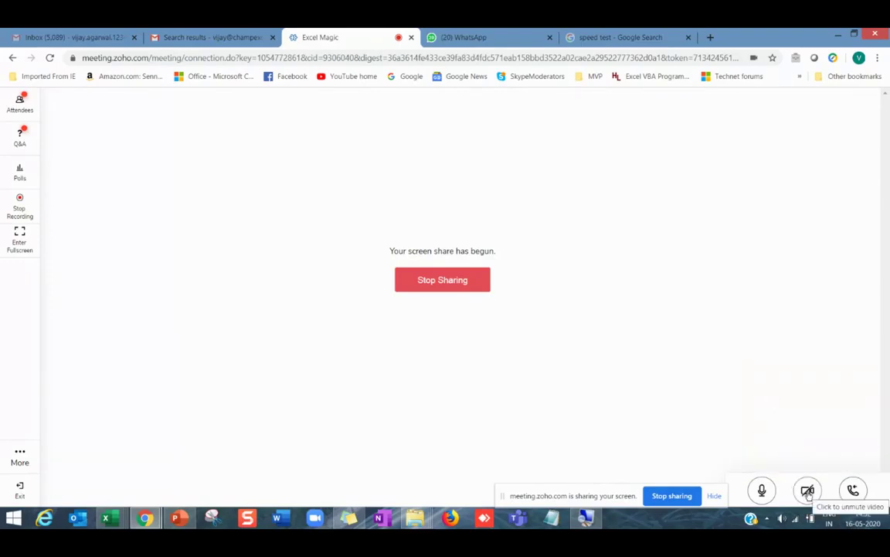
{"action": "left_click", "coordinate": [808, 492]}
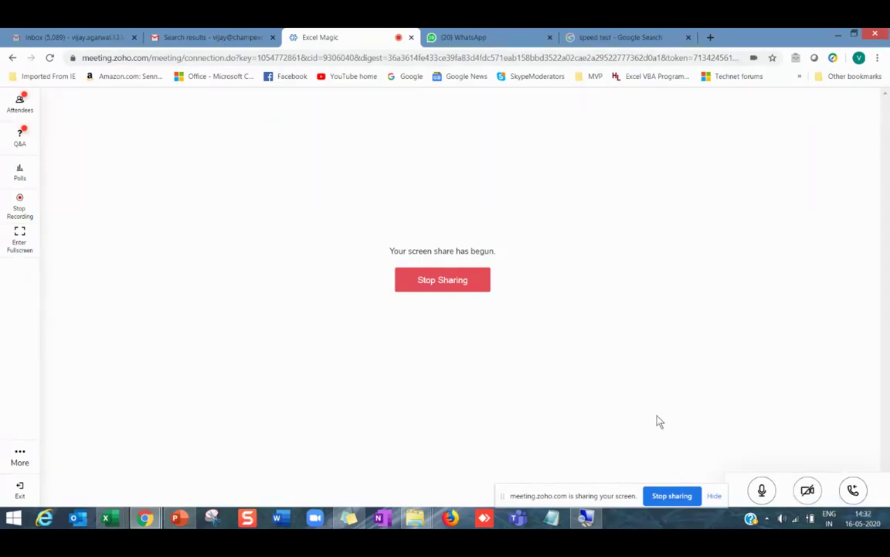
{"action": "left_click", "coordinate": [453, 284]}
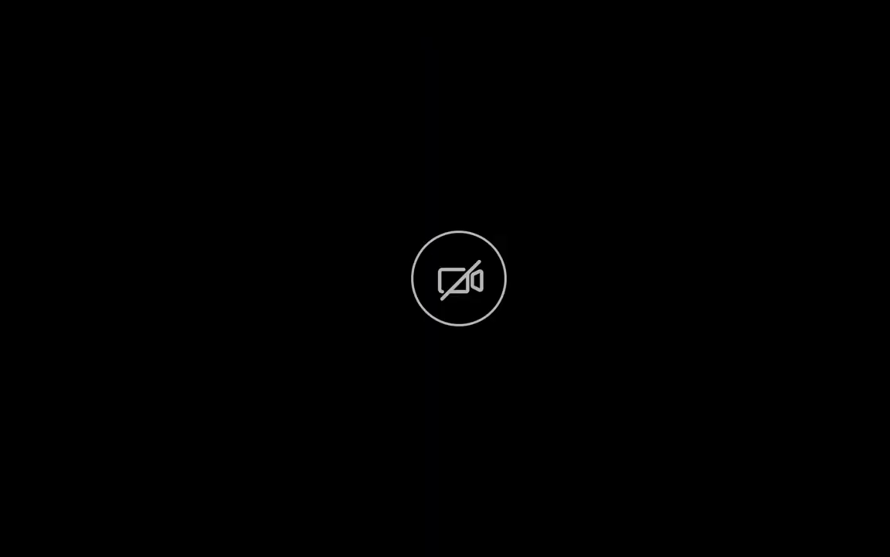
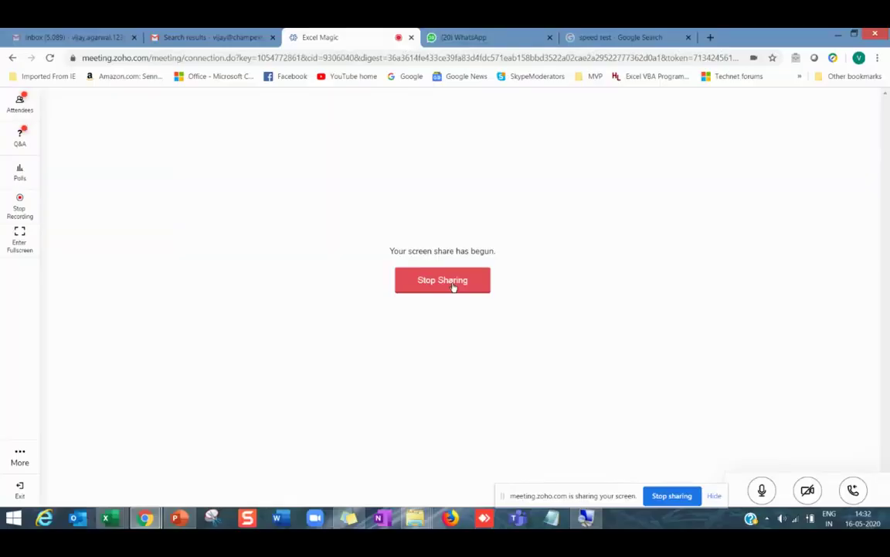
Close the Thank You PowerPoint window, then stop screen sharing in Zoho Meeting.
{"action": "key", "text": "alt+Tab"}
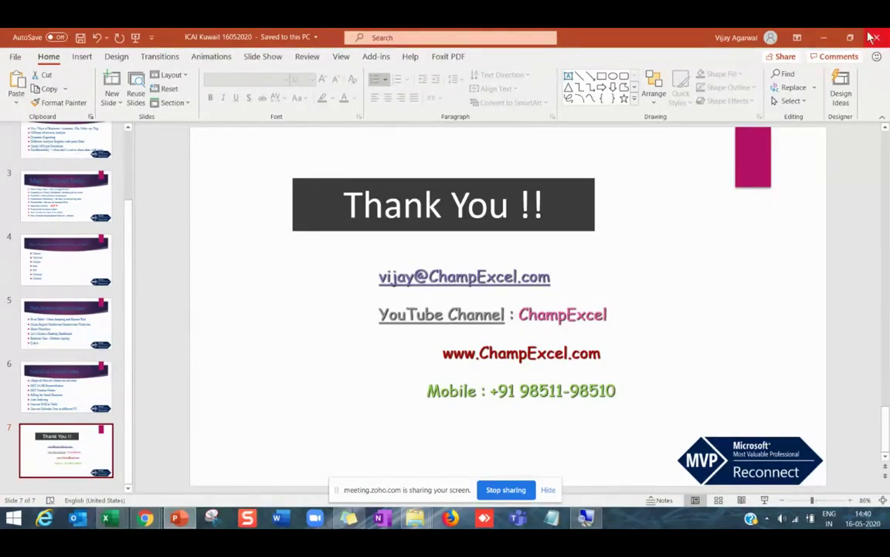
{"action": "mouse_move", "coordinate": [878, 39]}
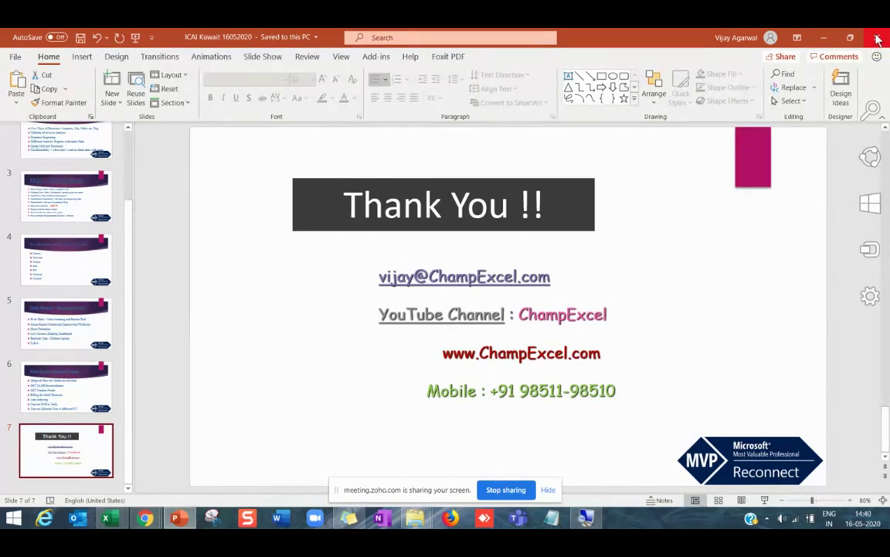
{"action": "left_click", "coordinate": [878, 39]}
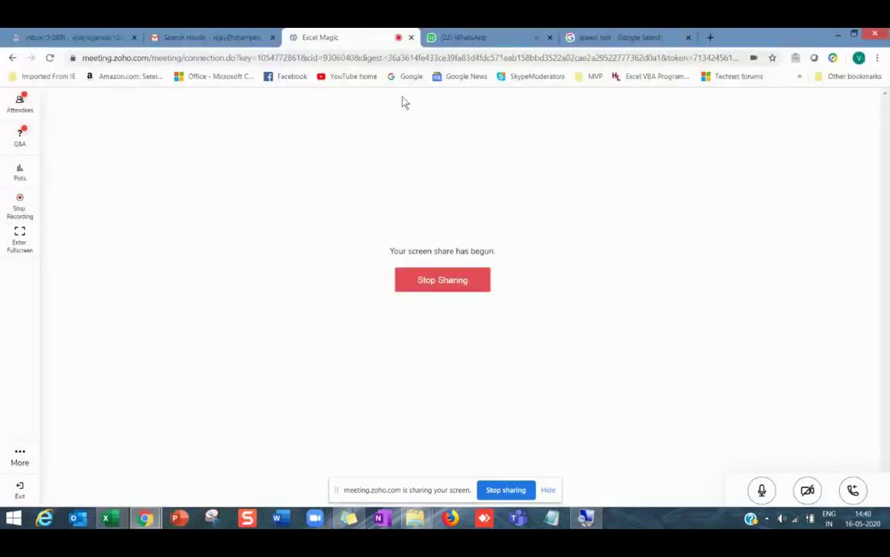
{"action": "left_click", "coordinate": [488, 278]}
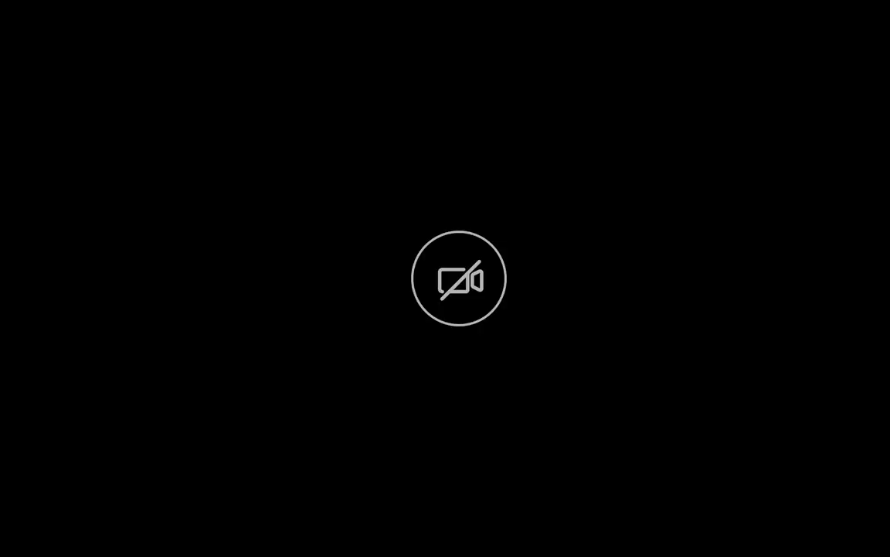